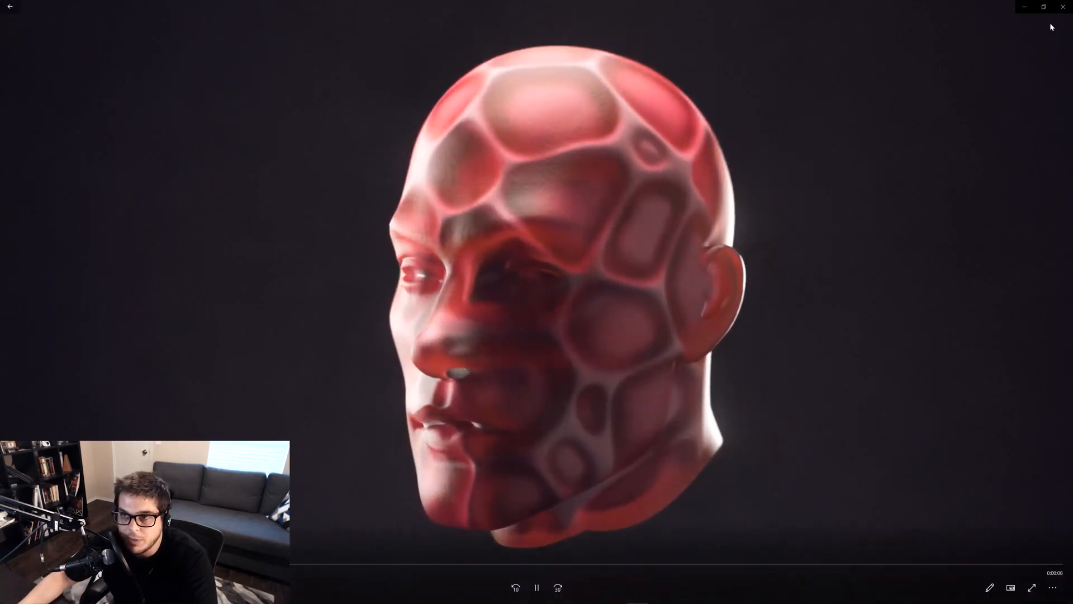
Step: Close the head render preview and display the explodedview node to examine how the head is fractured
click(1063, 7)
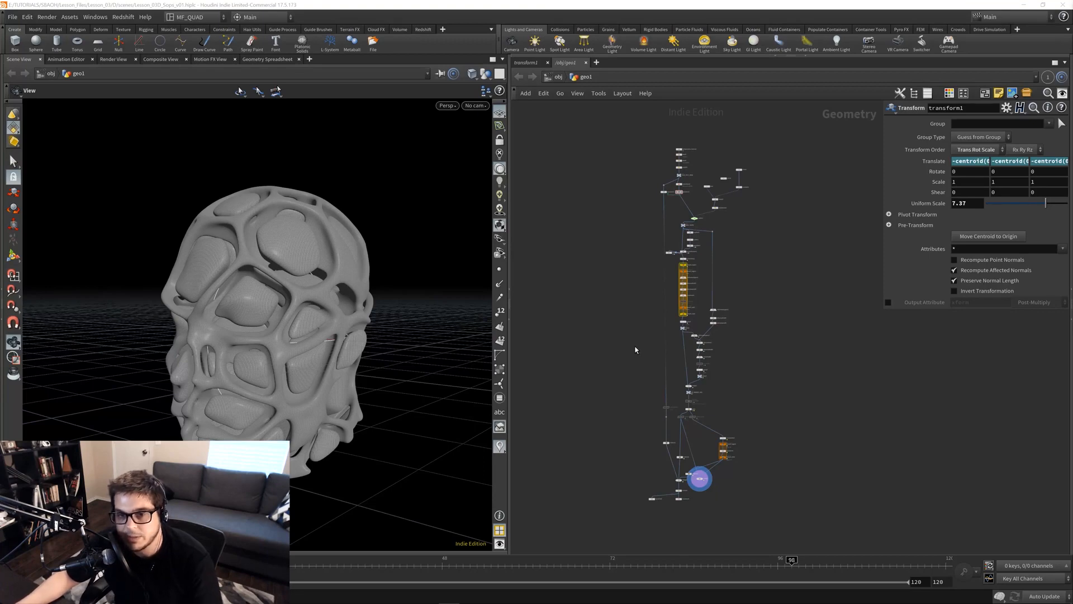
scroll(798, 192, up, 10)
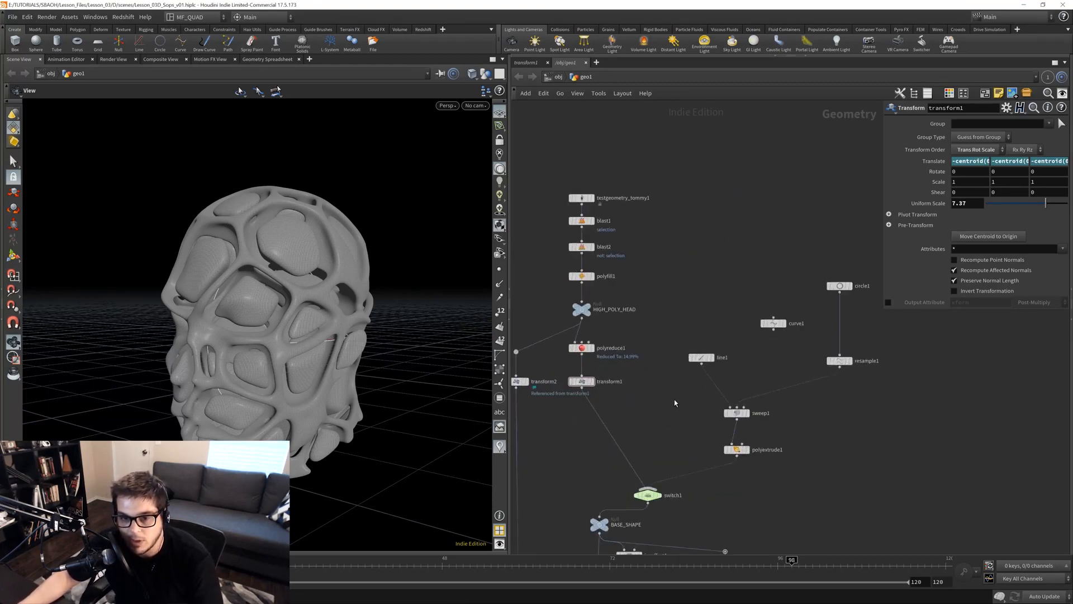
middle_drag(848, 448, 860, 357)
click(573, 417)
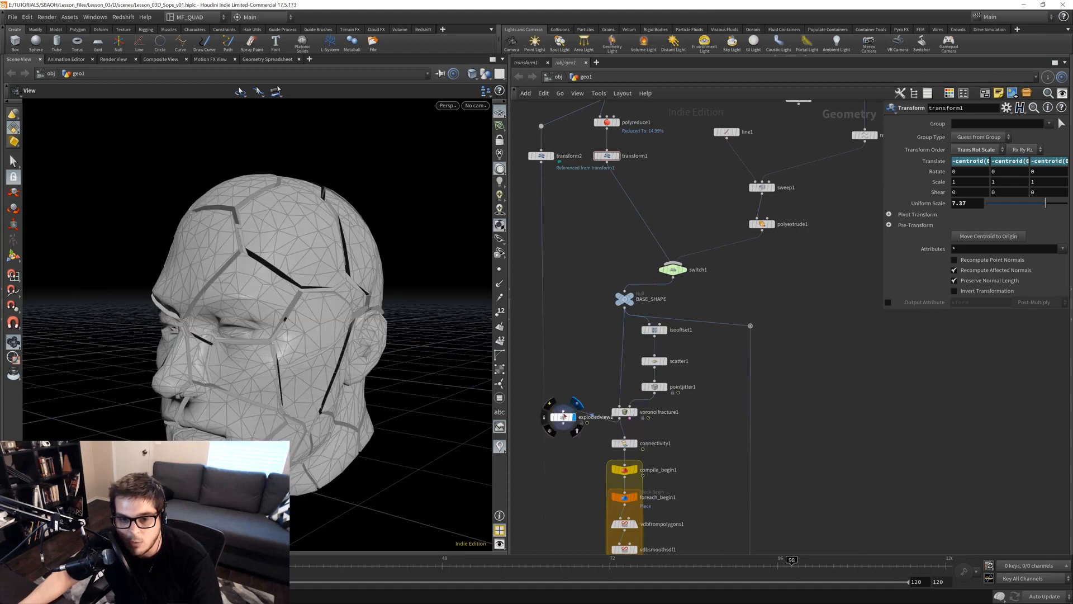
middle_drag(703, 477, 689, 224)
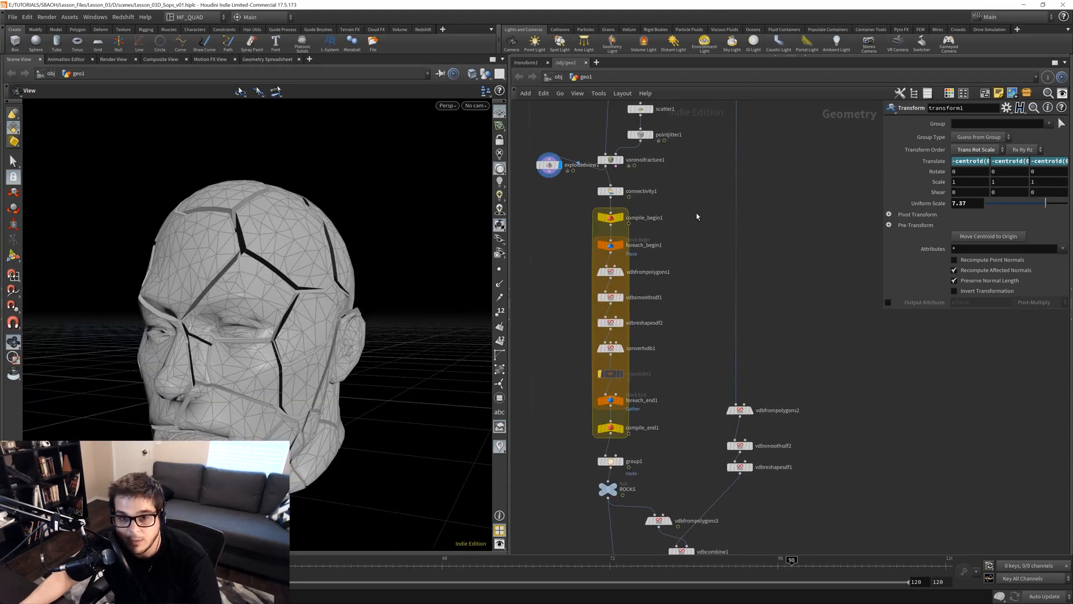
Step: Examine the compiled for-each loop of VDB nodes and follow the network down to the split and material nodes
click(610, 217)
drag(562, 220, 688, 413)
drag(561, 208, 693, 420)
middle_drag(706, 442, 674, 181)
middle_drag(679, 462, 637, 206)
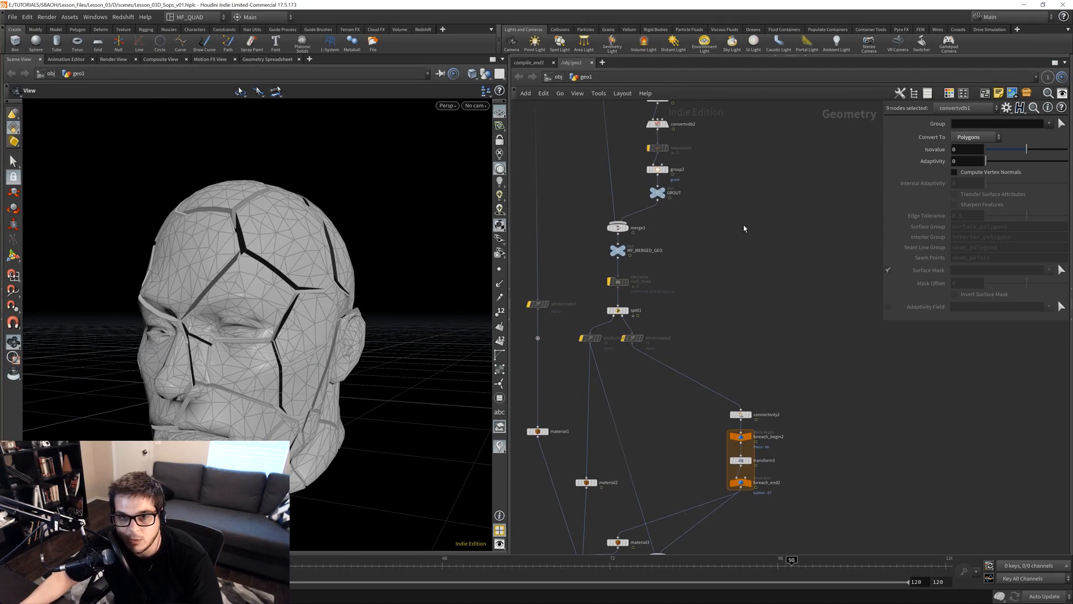
middle_drag(745, 230, 713, 241)
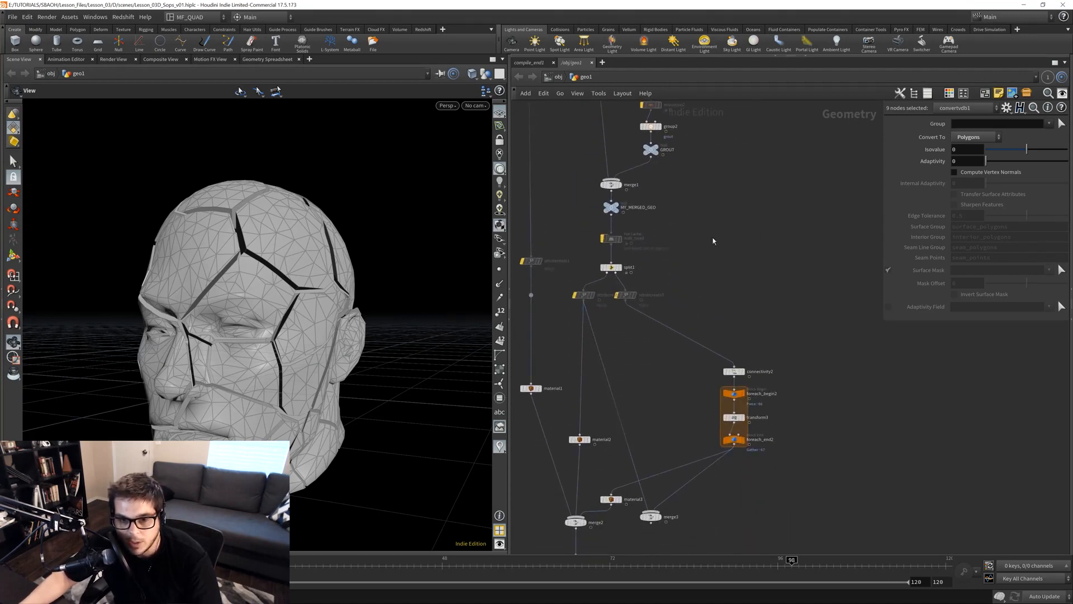
Step: Check the wall_head file cache node, then display the merge3 node and inspect the resulting head from several angles
click(605, 238)
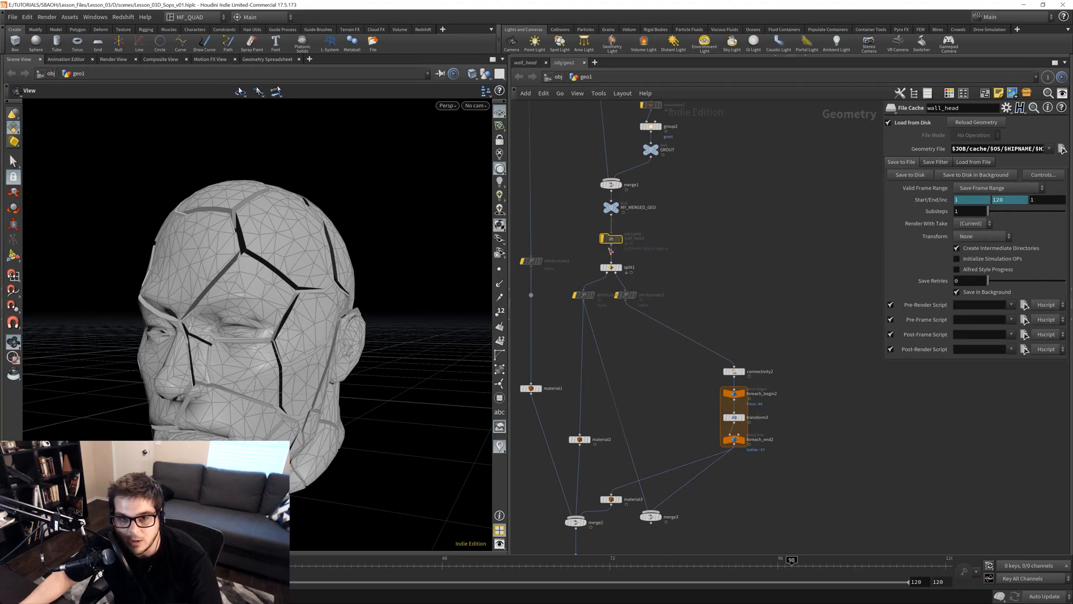
click(662, 517)
click(651, 521)
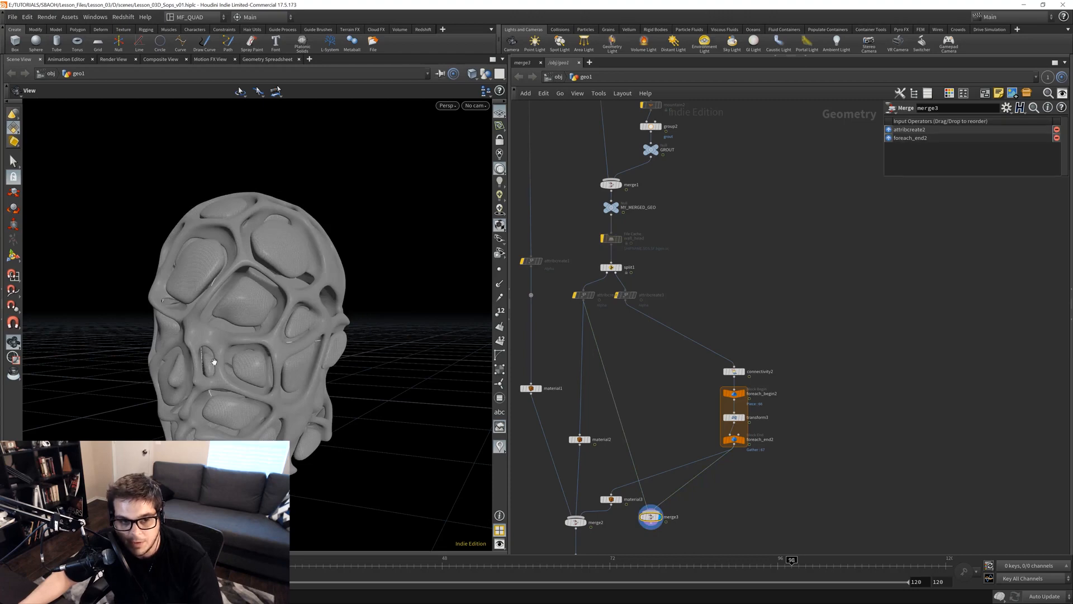
drag(210, 361, 266, 358)
middle_drag(266, 357, 301, 329)
drag(302, 328, 284, 344)
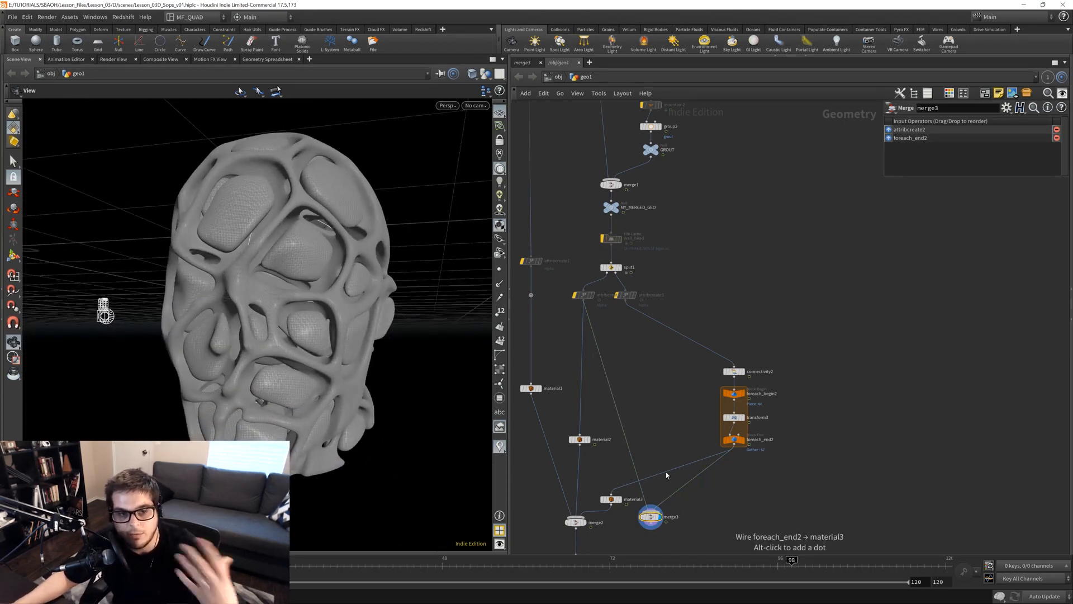
scroll(727, 441, down, 8)
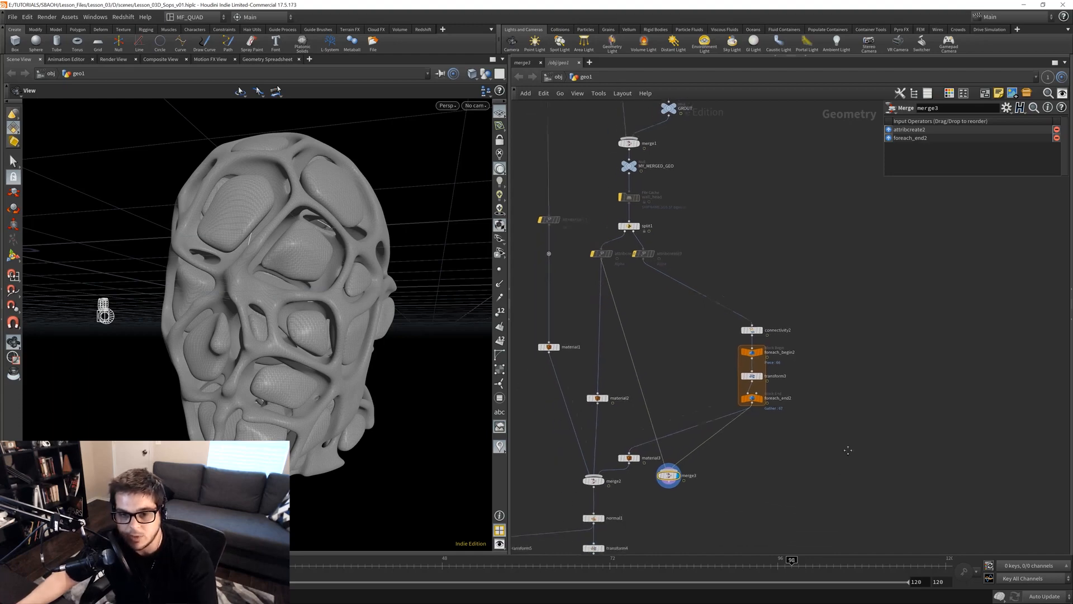
scroll(733, 436, down, 4)
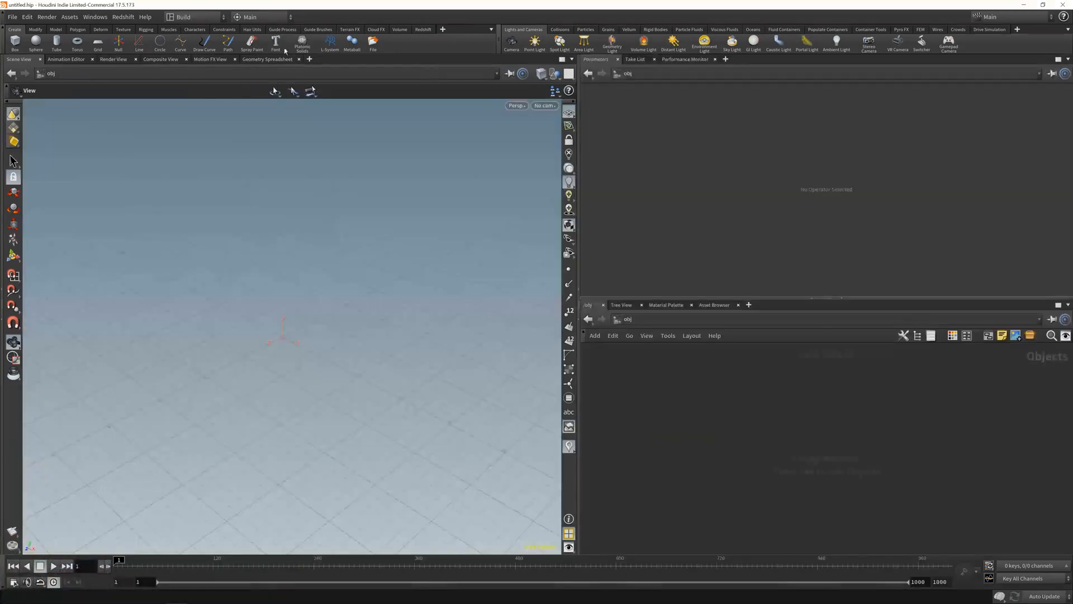
Step: Start saving the new scene under a different name and create a folder named D inside Lesson_Files/Lesson_03
drag(578, 257, 564, 257)
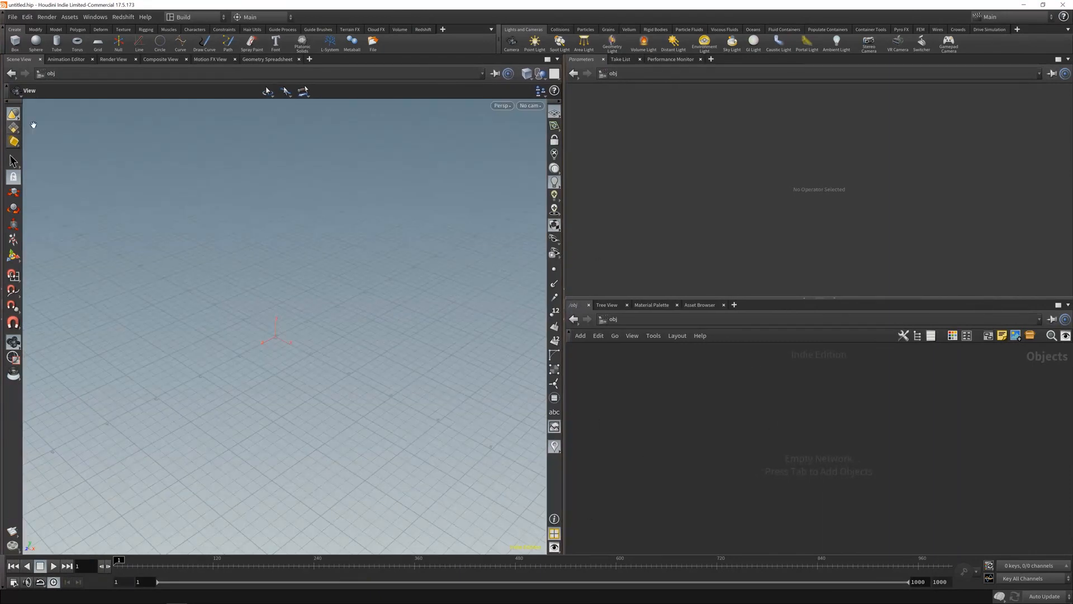
click(12, 17)
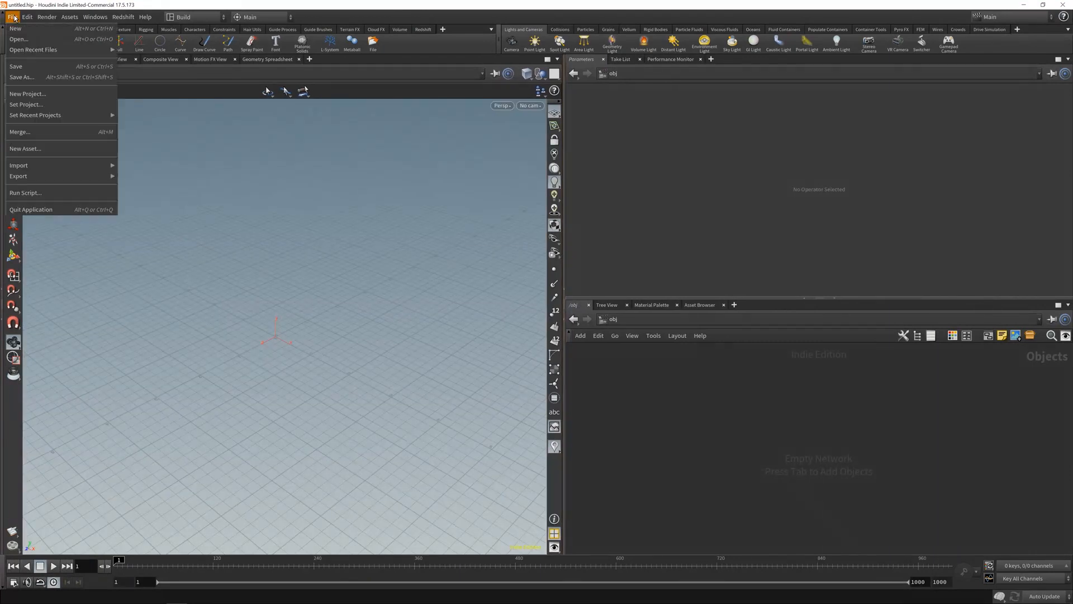
click(21, 77)
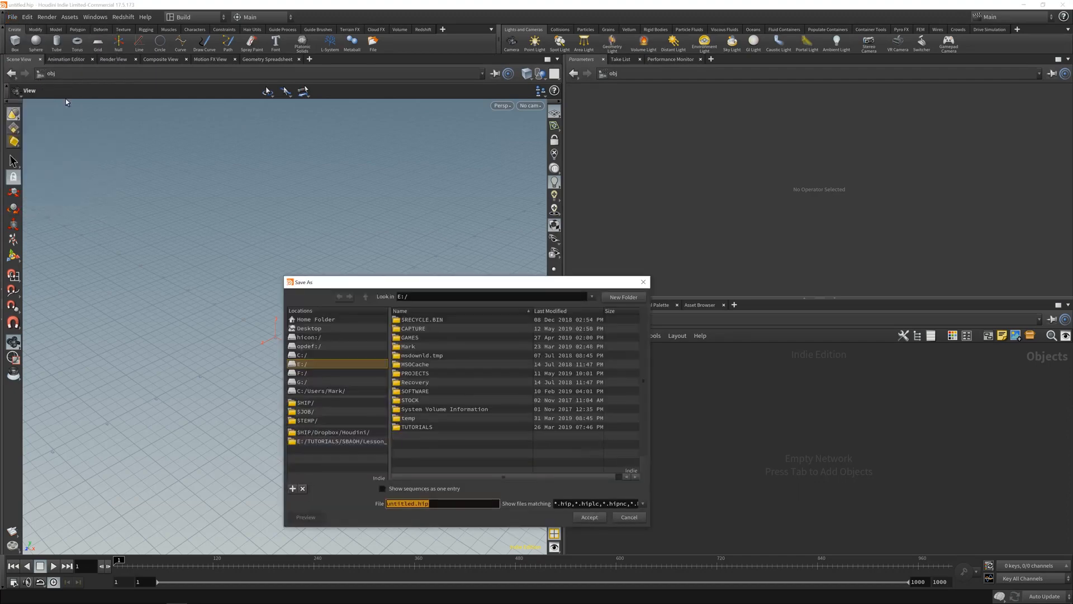
click(339, 441)
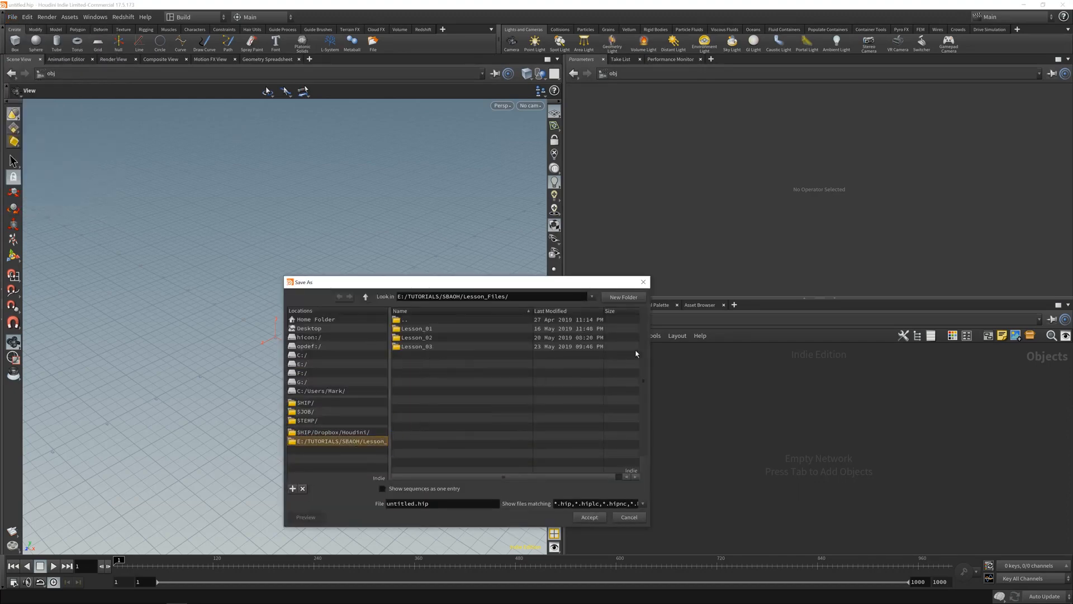
double_click(416, 346)
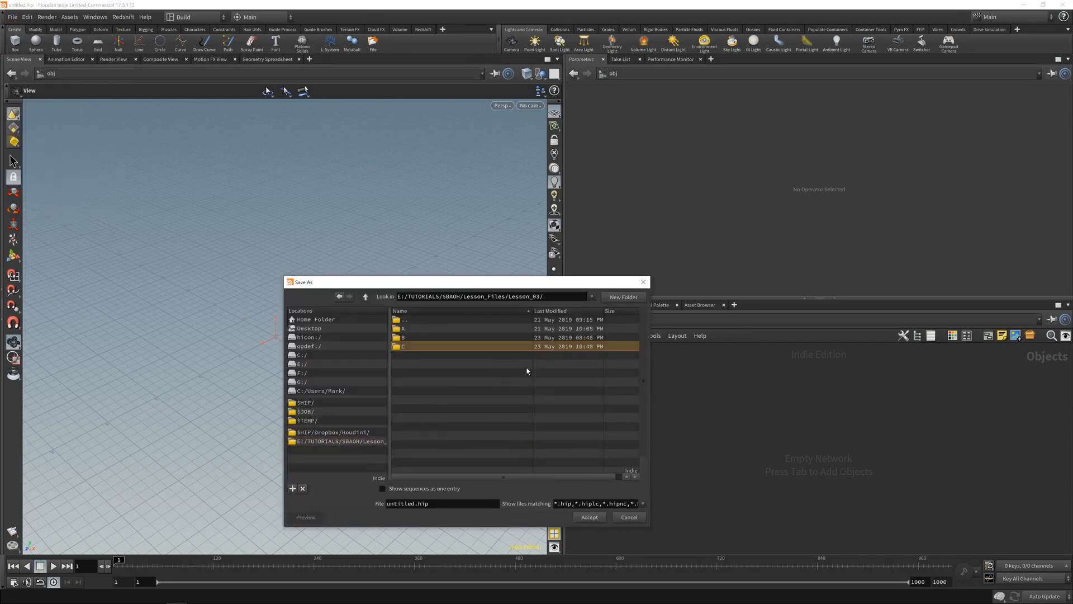
click(620, 298)
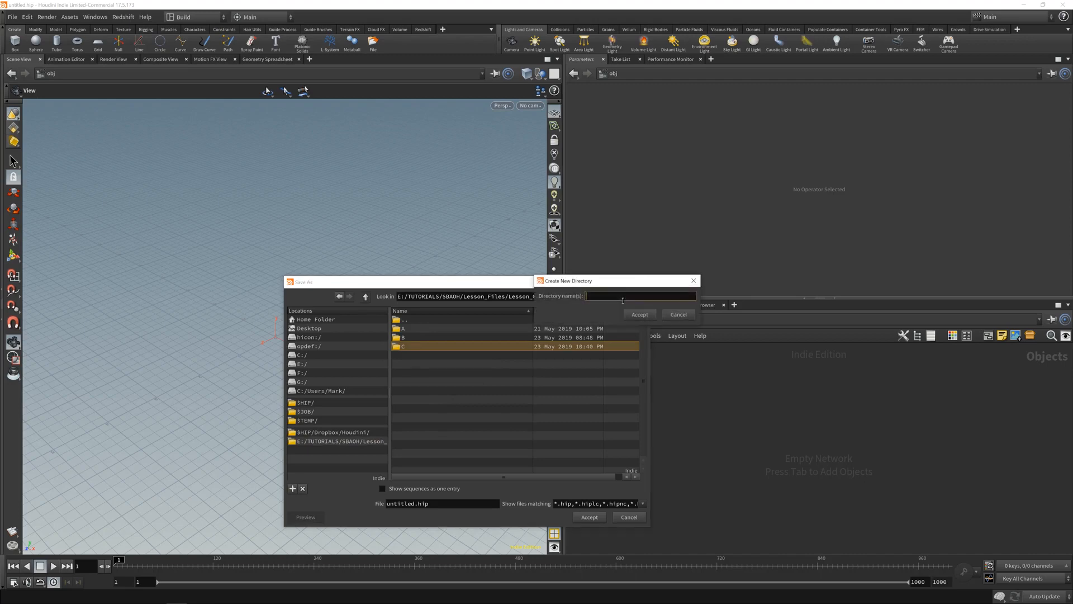
text(D)
key(Return)
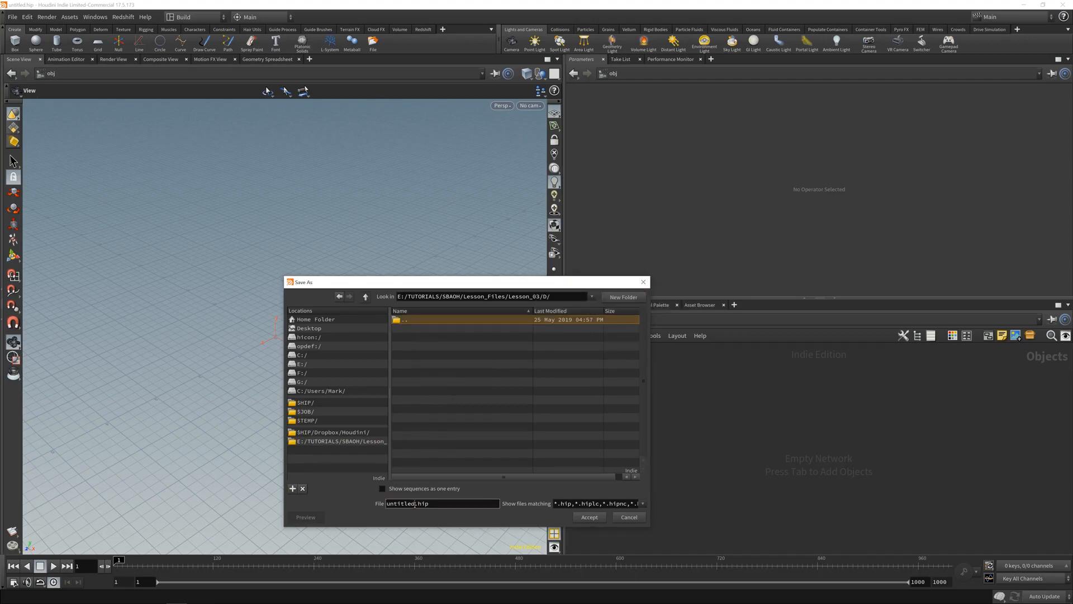
Step: Save the scene in folder D as Lesson_03D_Sops_v01.hip
drag(414, 504, 340, 501)
text(Lesson)_)
key(BackSpace)
key(BackSpace)
text(_03D)
text(_v01)
text(Sops_)
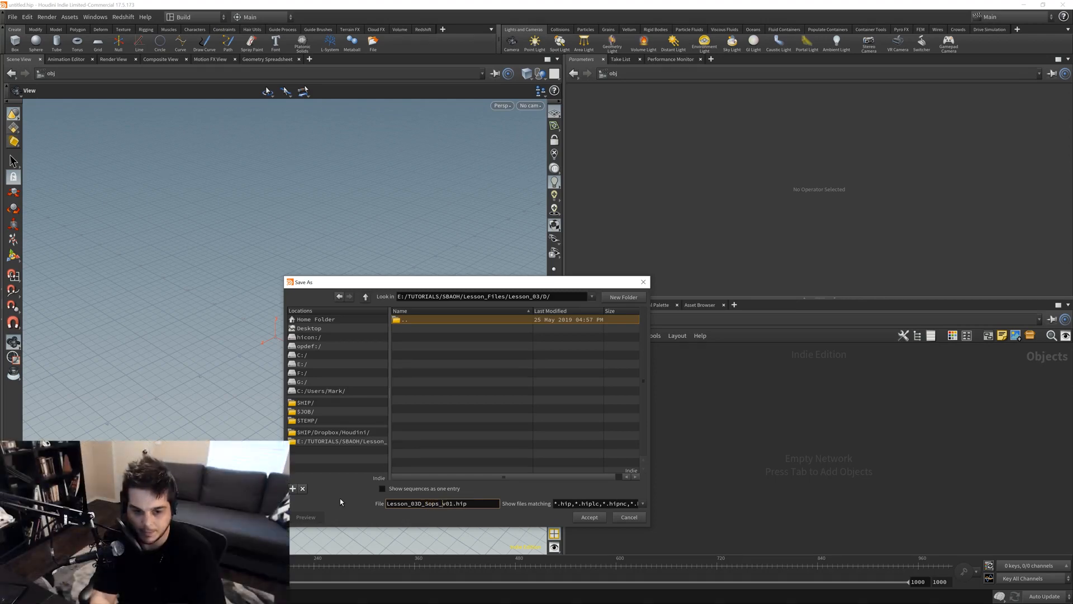
click(588, 521)
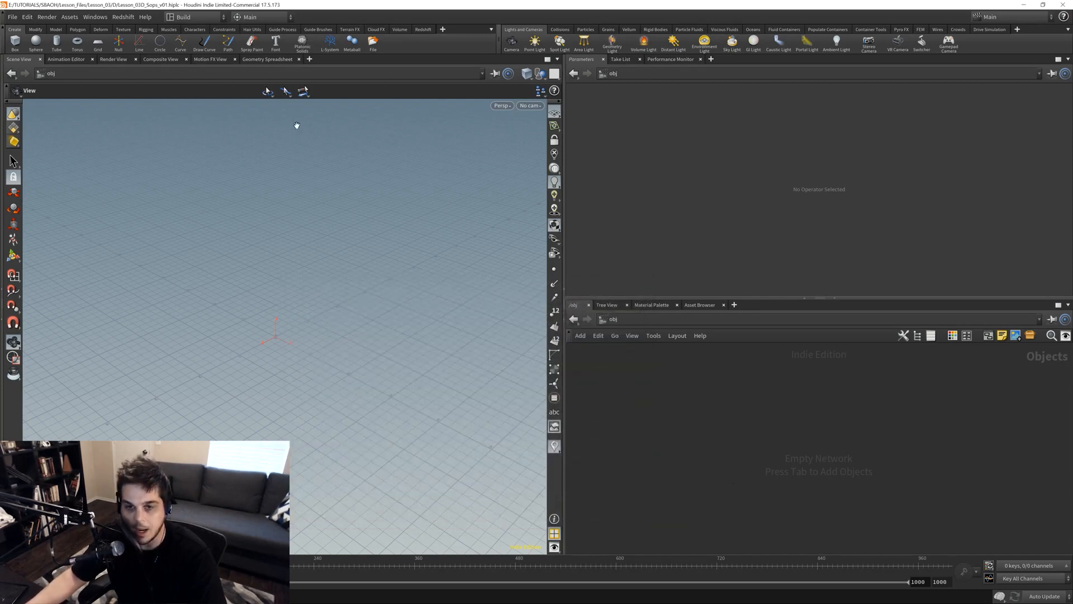
Step: Open the scene's variables and copy the path stored in the HIP variable
click(28, 17)
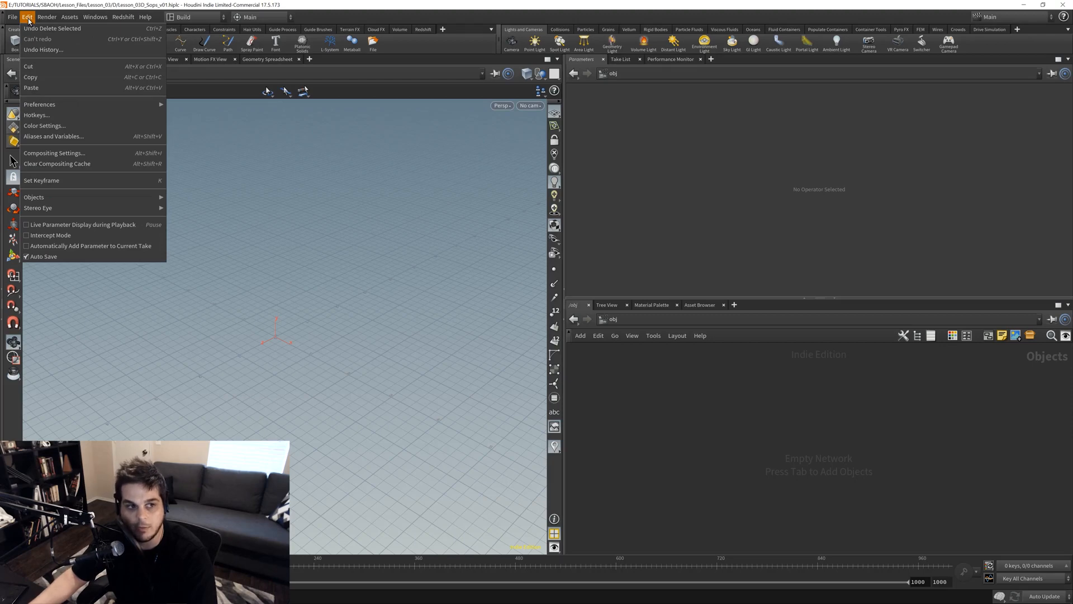
click(53, 136)
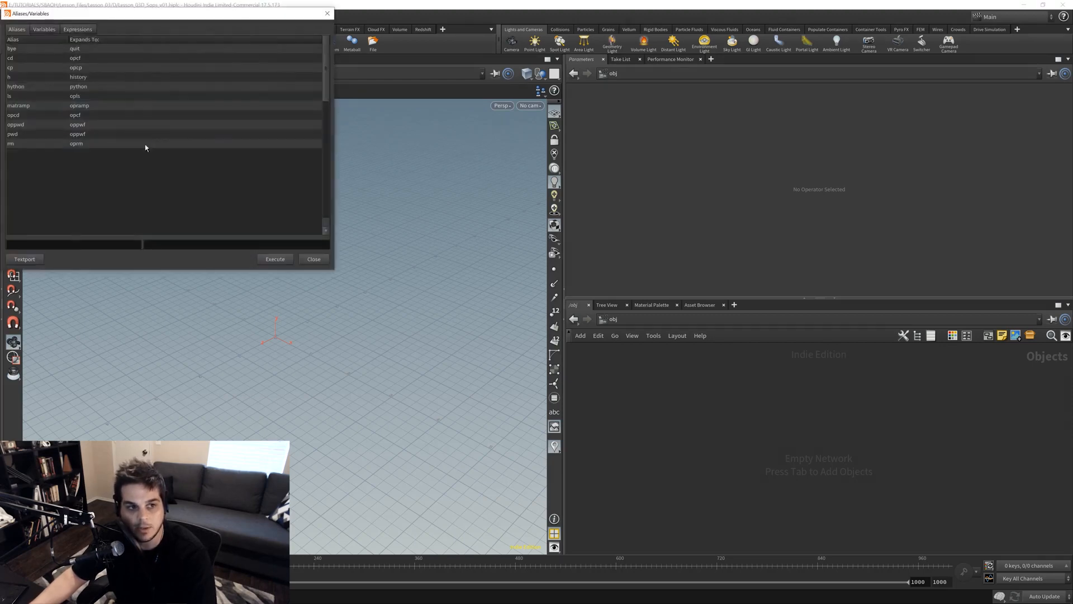
click(43, 30)
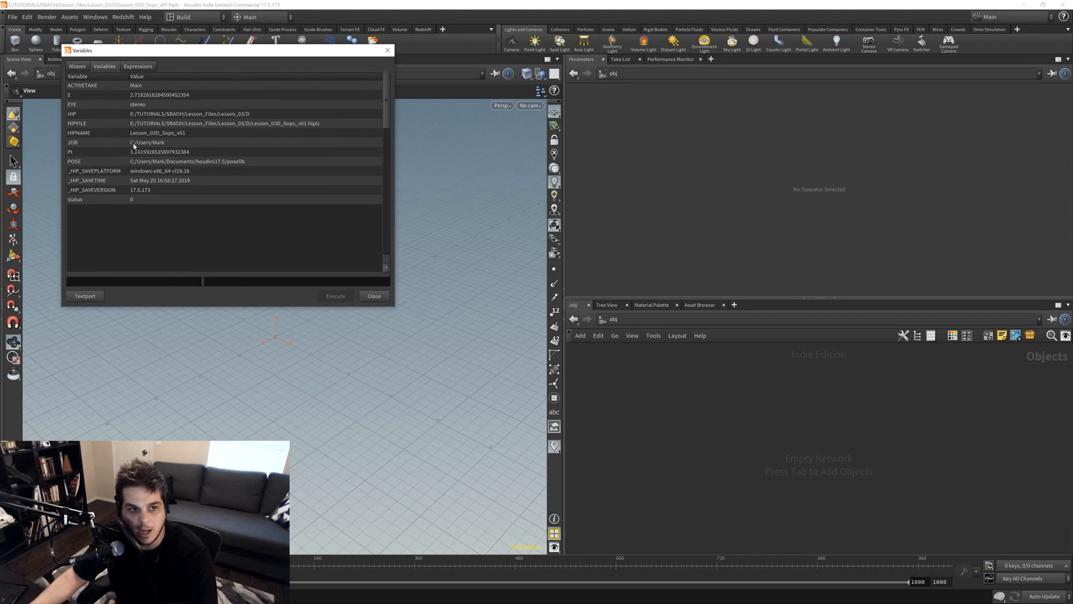
click(220, 114)
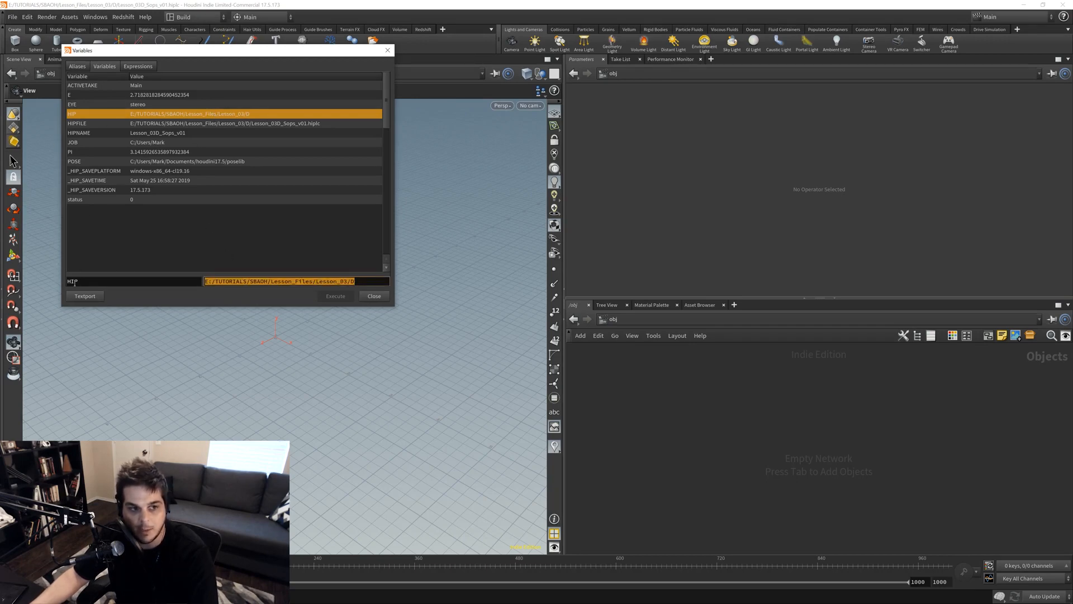
click(245, 284)
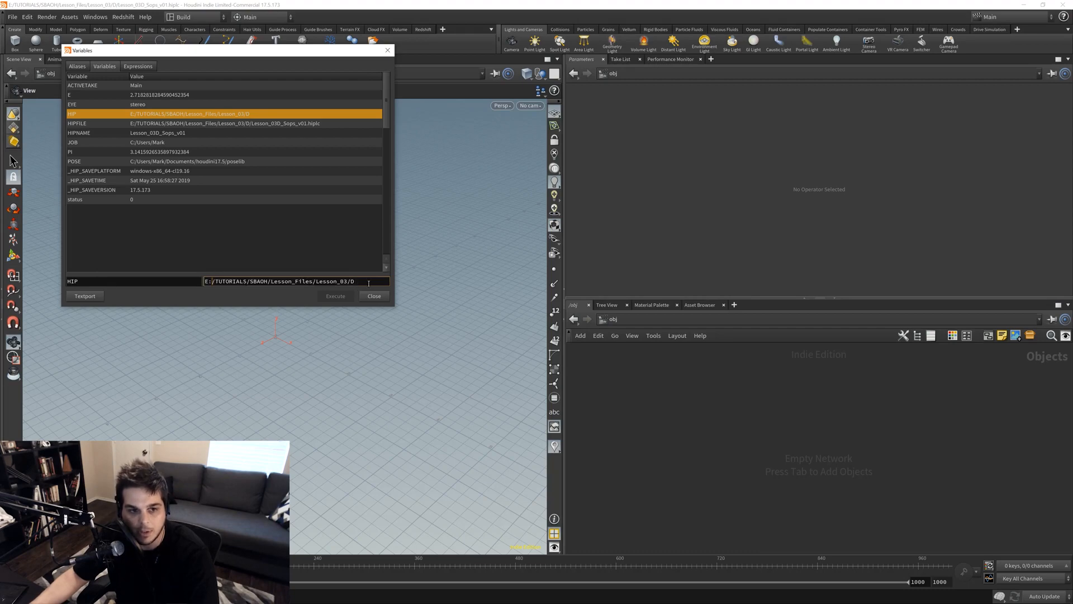
drag(369, 284, 209, 287)
key(ctrl+c)
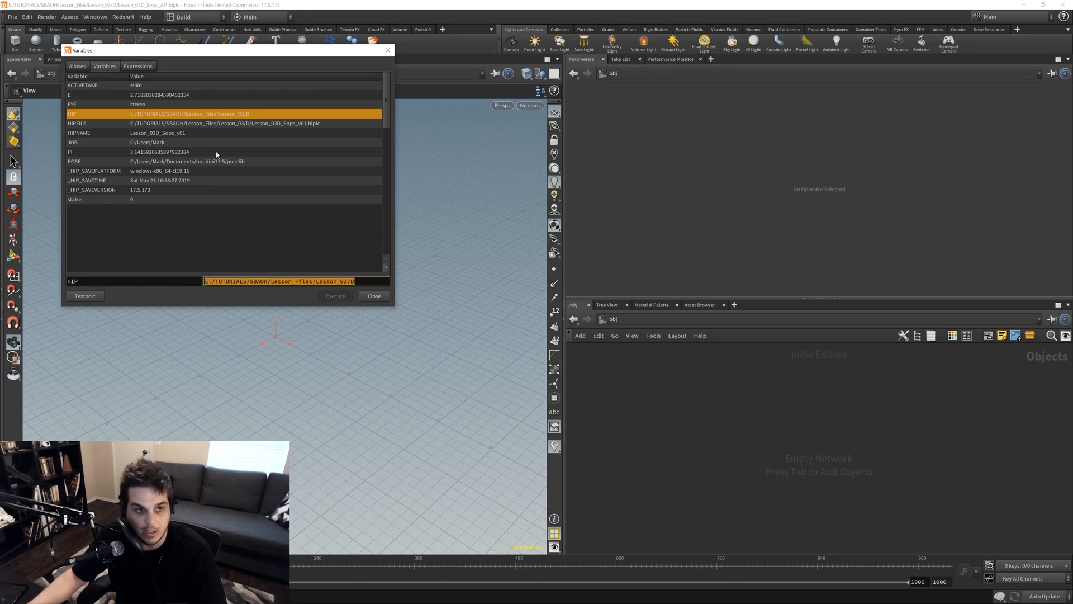
Step: Set the JOB variable to the copied path E:/TUTORIALS/SBAOH/Lesson_Files/Lesson_03/D
click(84, 142)
drag(249, 282, 105, 279)
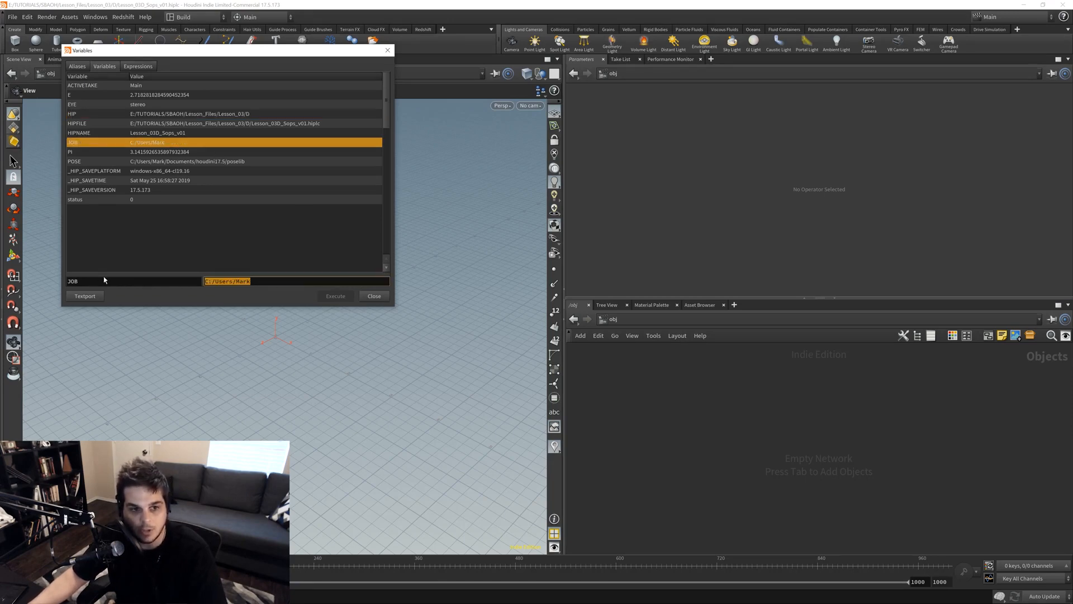
key(ctrl+v)
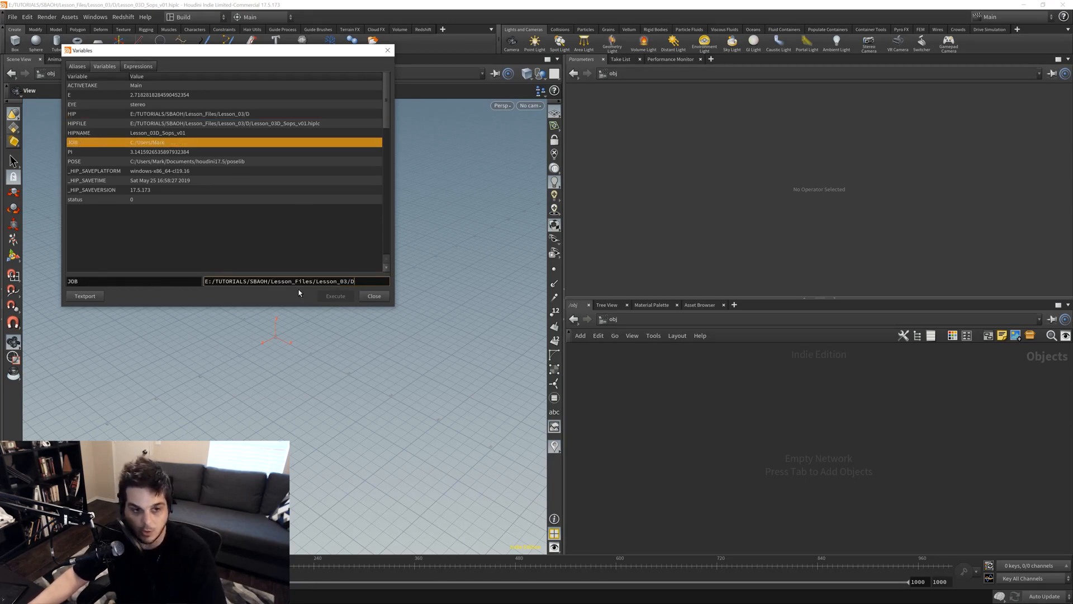
key(Return)
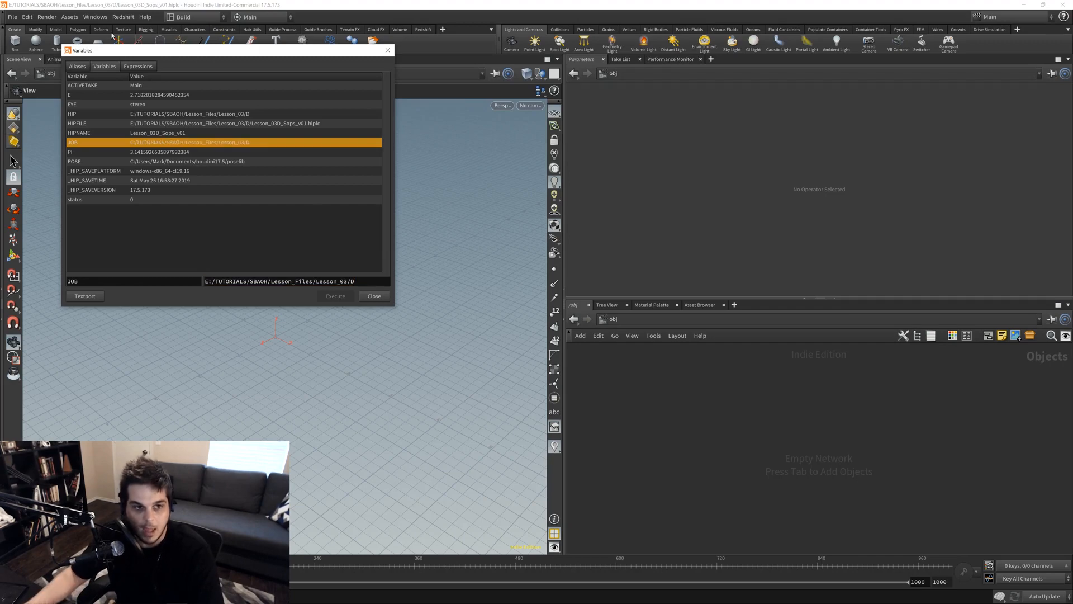
click(239, 282)
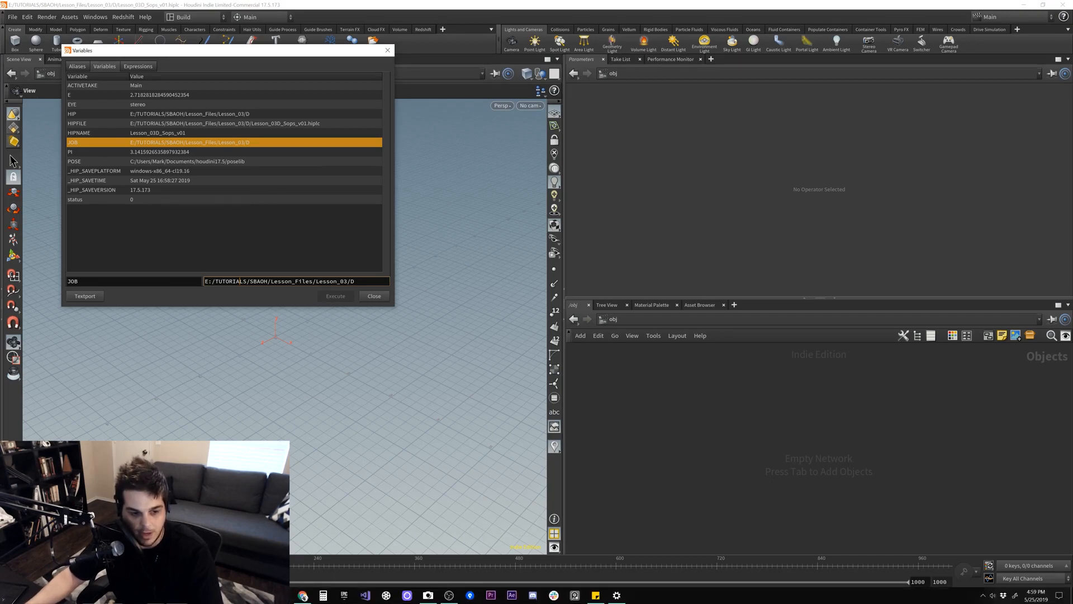
Step: Switch to File Explorer and create a new folder named scenes inside Lesson_03/D
click(282, 595)
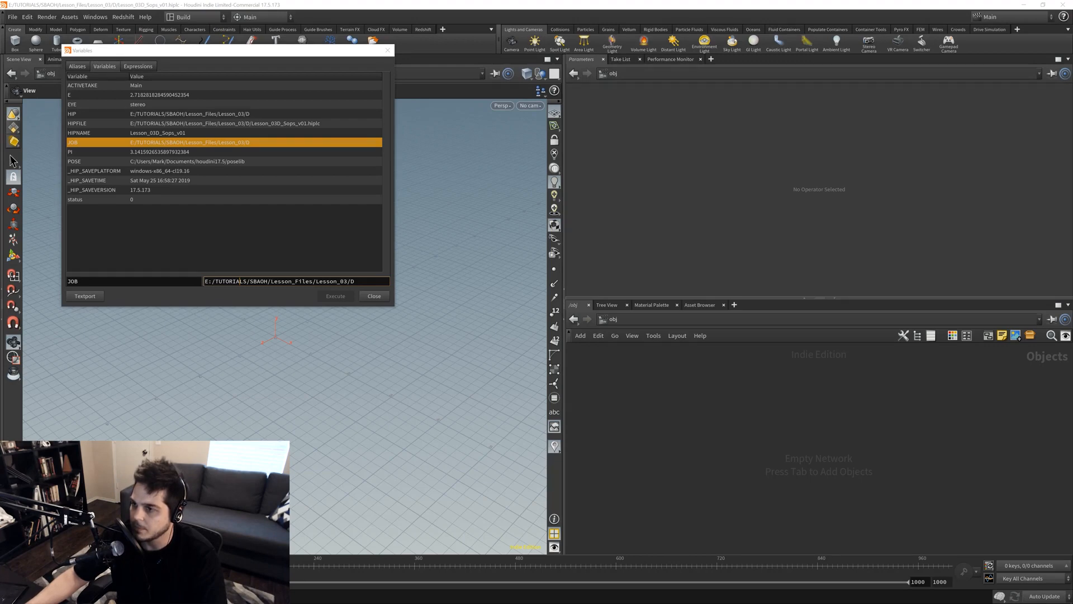
drag(1072, 155, 562, 127)
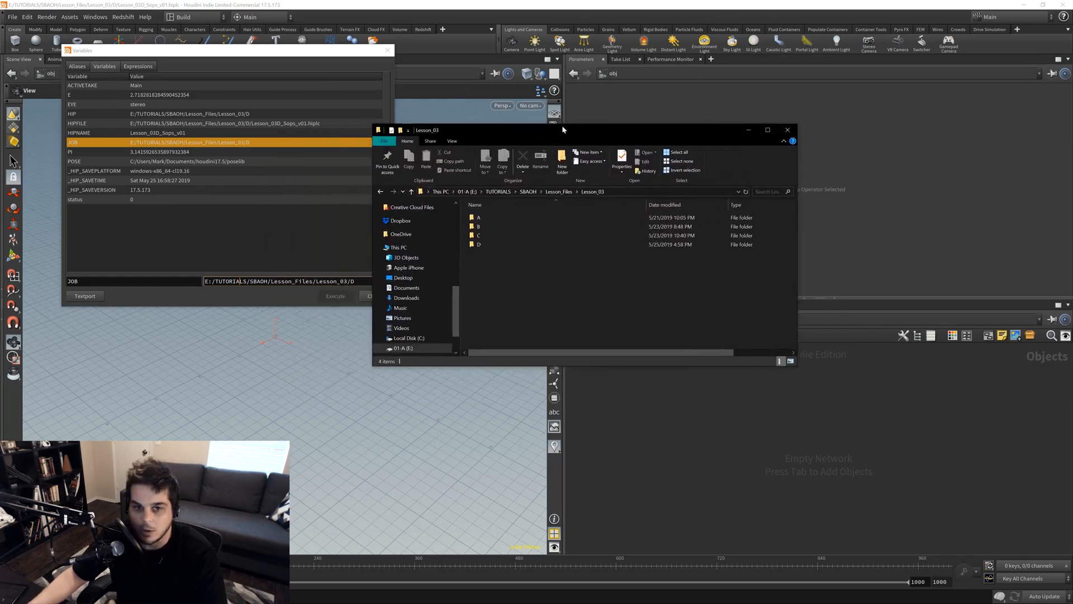
double_click(480, 245)
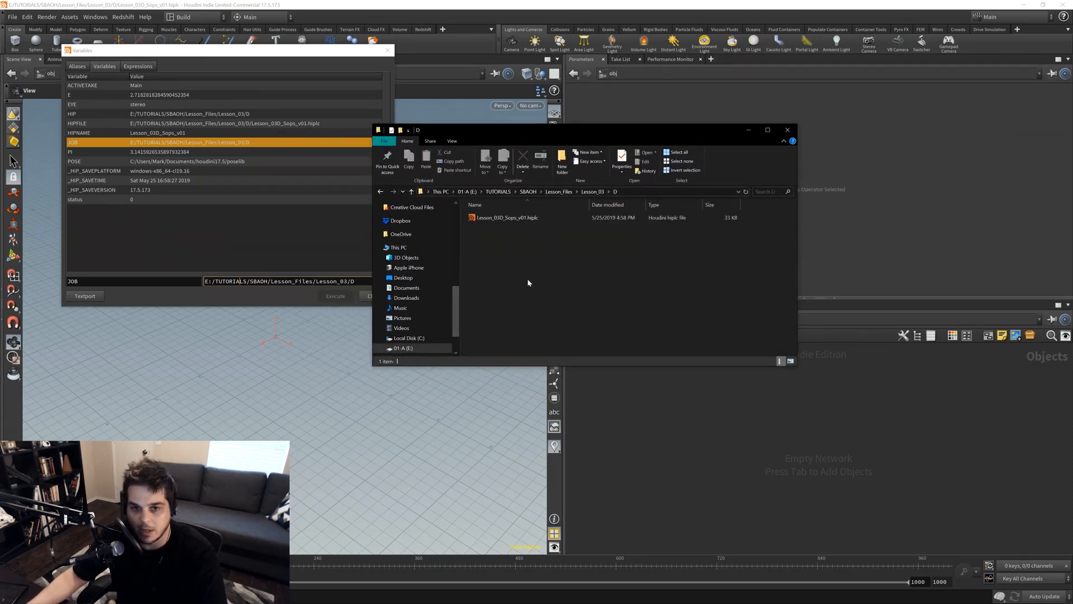
right_click(492, 260)
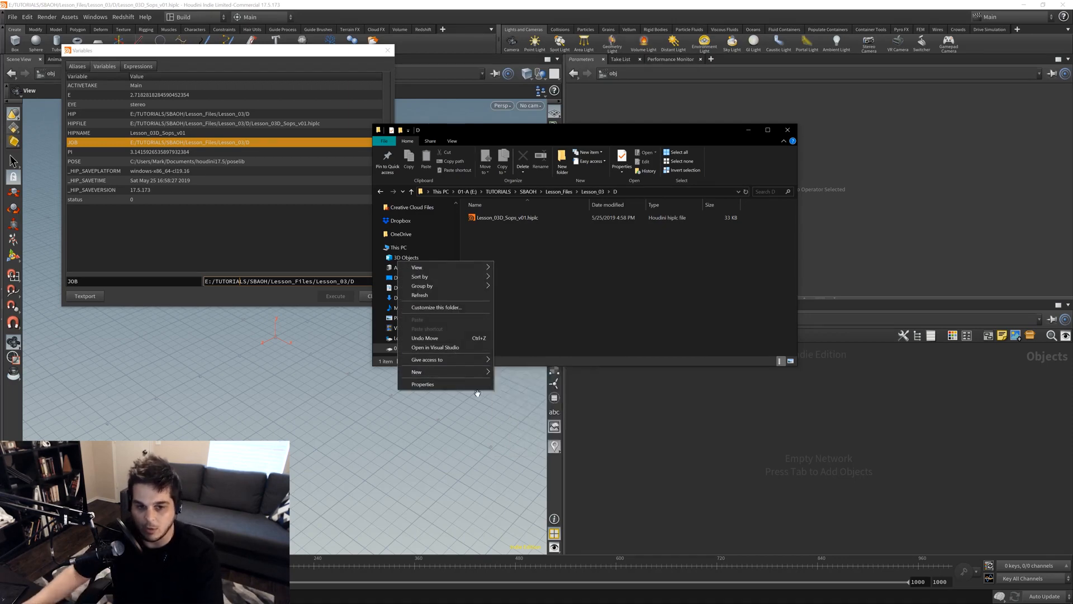
click(511, 373)
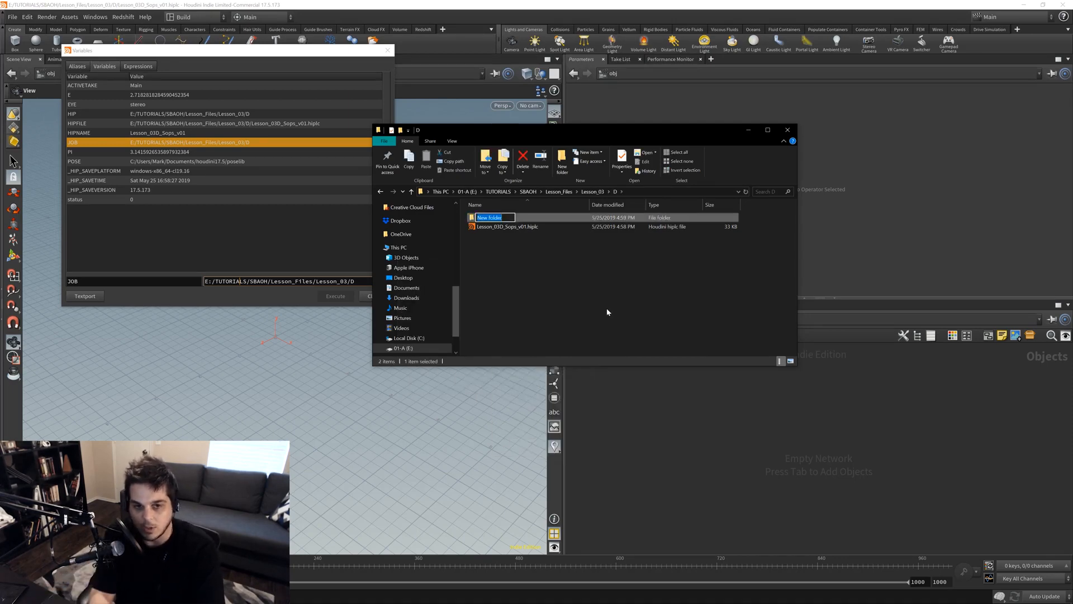
text(scene)
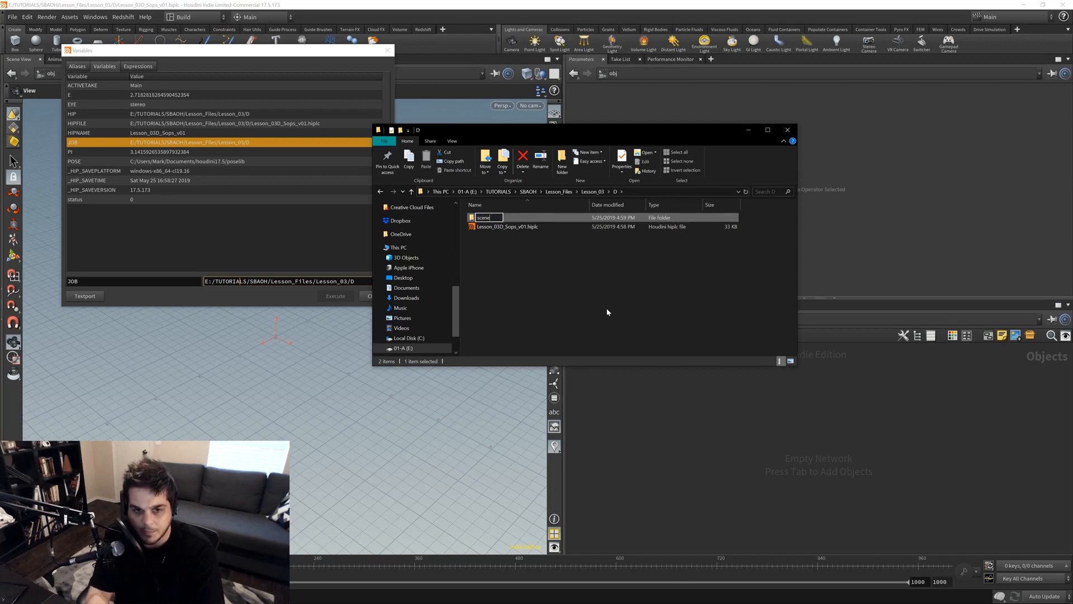
text(s)
key(Return)
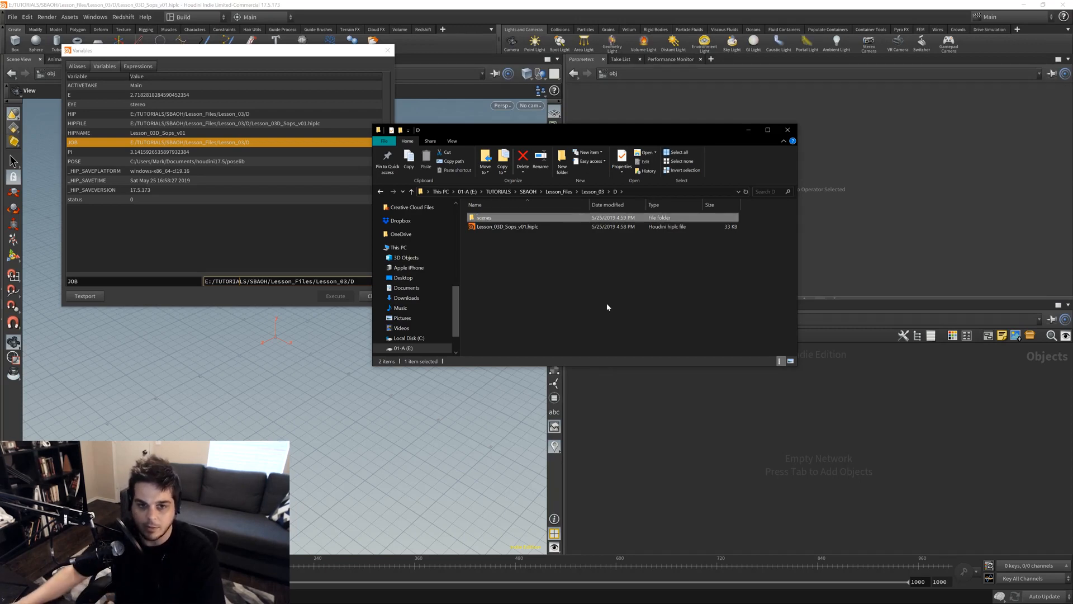
click(606, 303)
Step: Close the variables window in Houdini and save the scene as Lesson_03D_Sops_v01.hiplc in the scenes folder
click(281, 51)
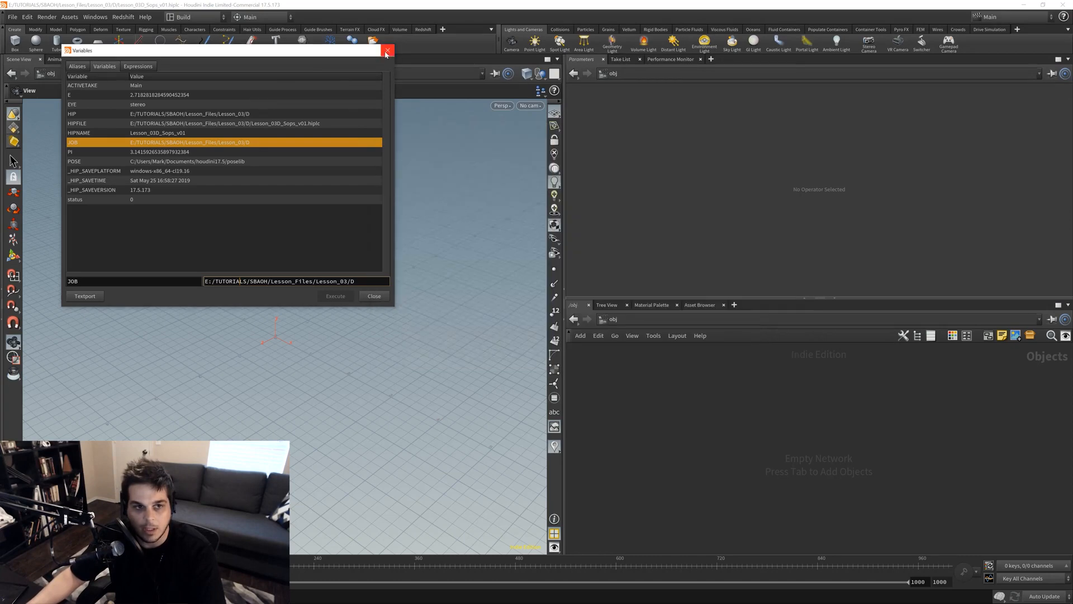
click(388, 51)
click(13, 17)
click(34, 79)
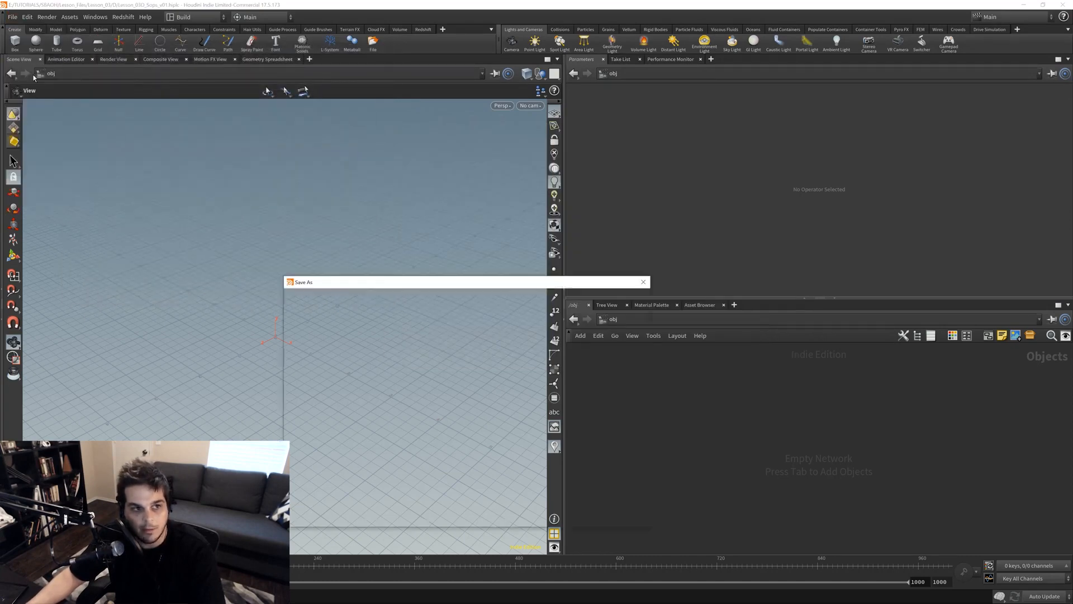
double_click(430, 329)
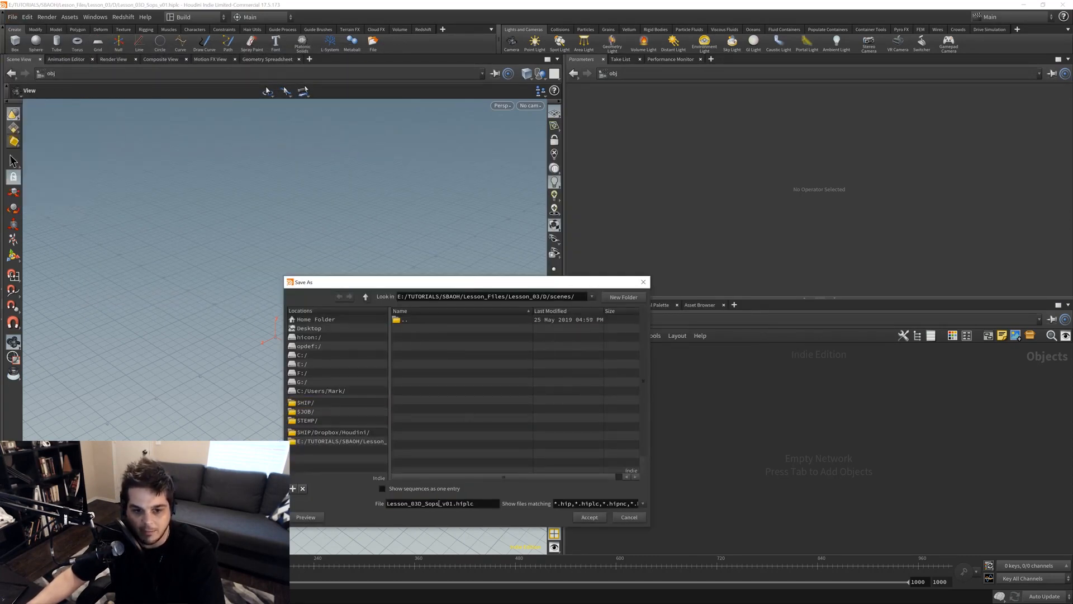
click(590, 517)
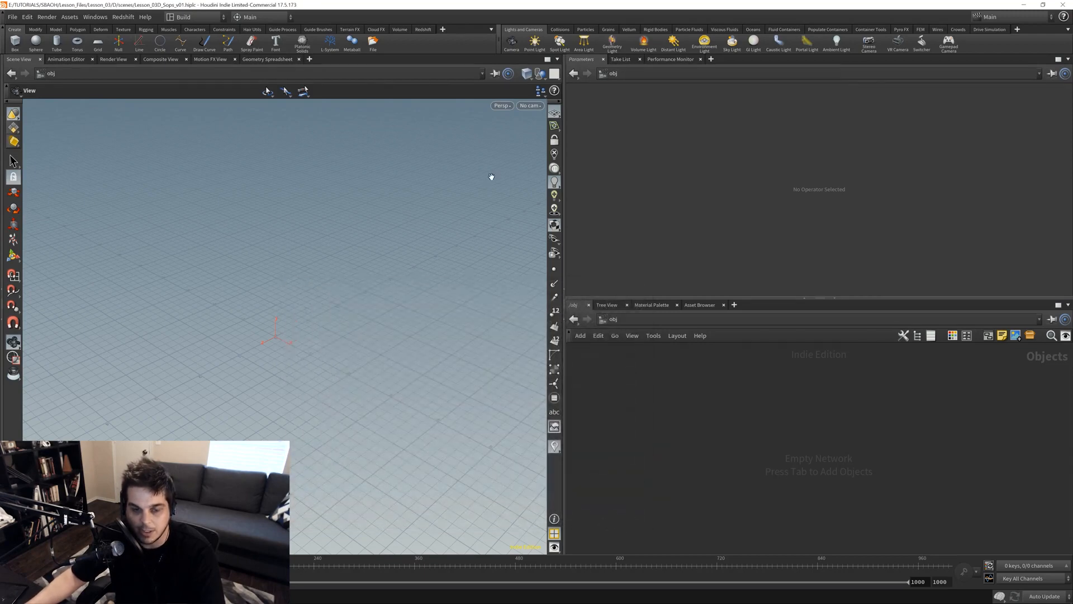
Step: Switch to File Explorer, delete the old Lesson_03D_Sops_v01.hiplc from folder D and check the copy in the scenes folder
key(alt+Tab)
right_click(505, 230)
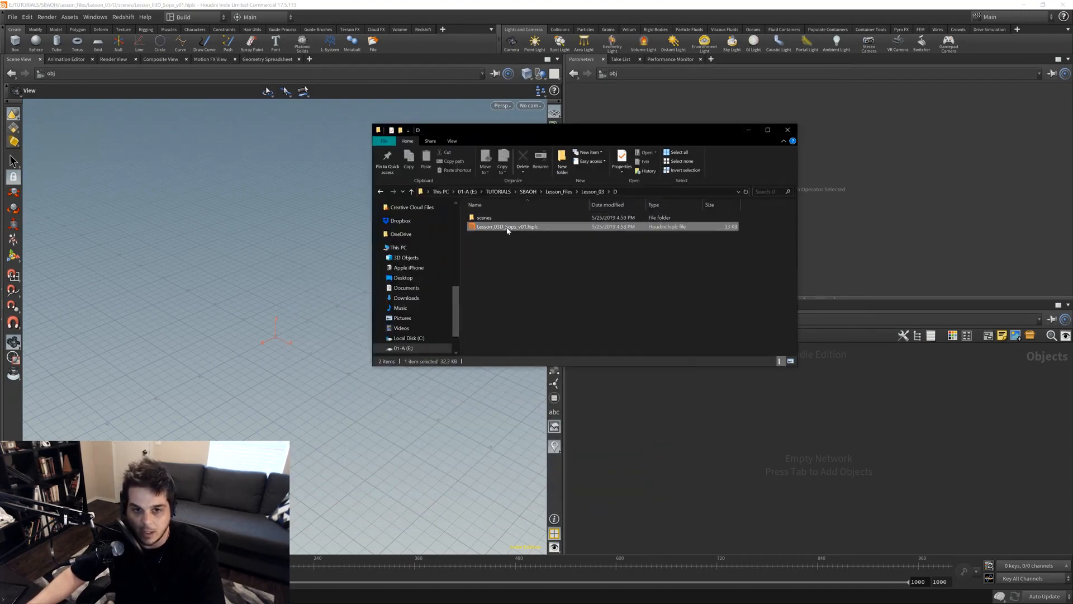
click(372, 382)
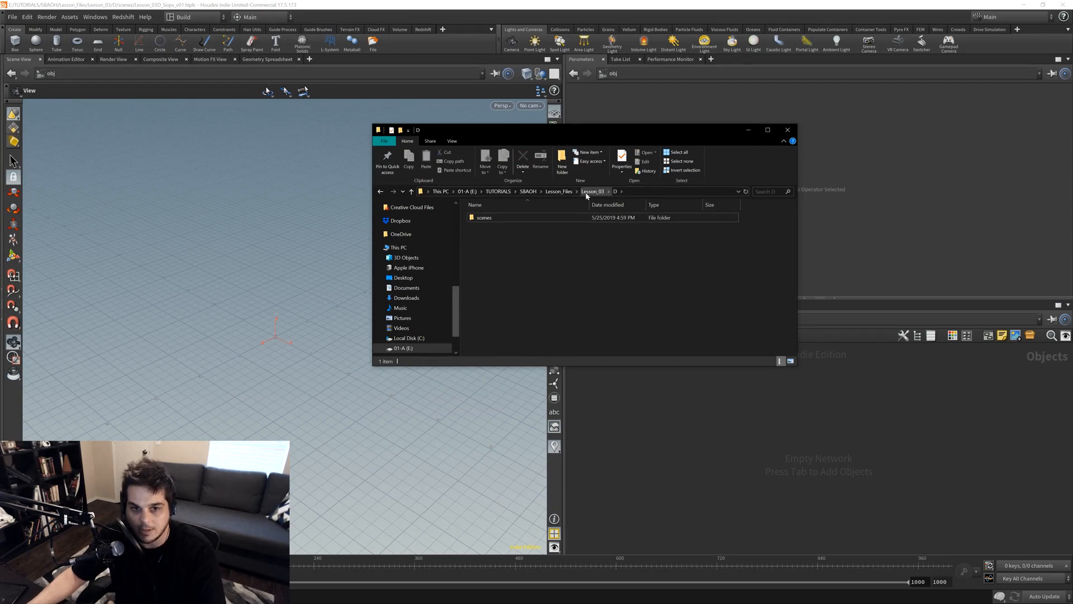
double_click(484, 218)
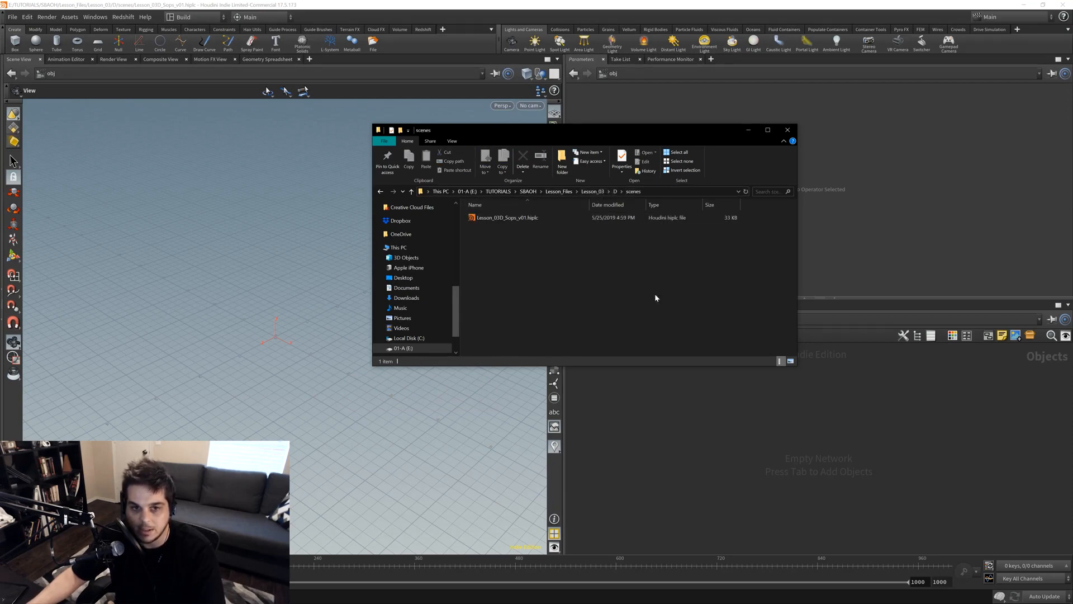
click(614, 191)
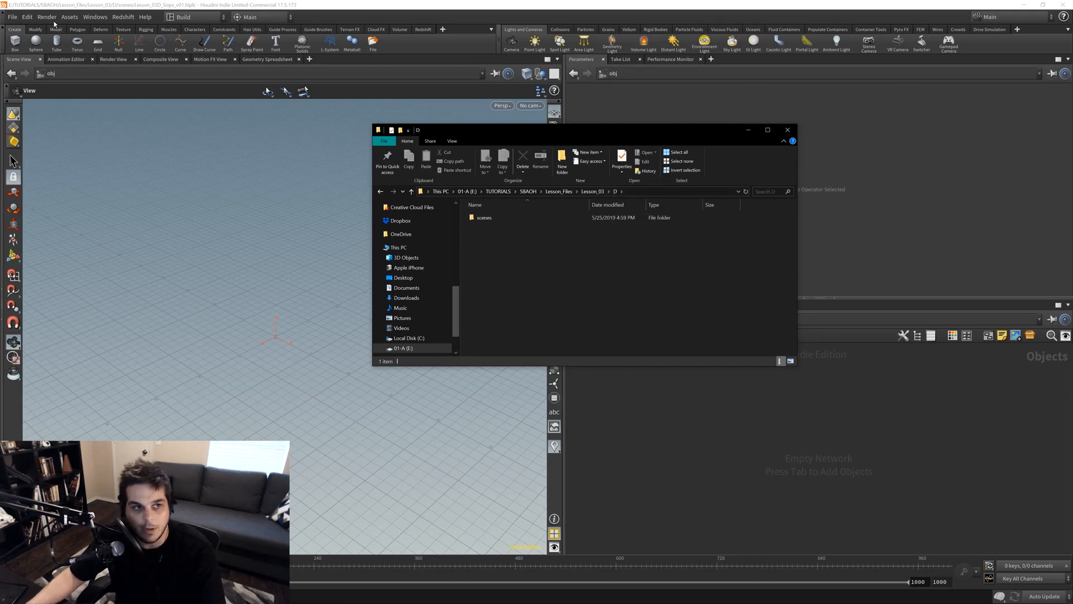
Step: Open the scene's variables in Houdini and compare the paths stored in HIP and JOB
click(28, 17)
click(53, 136)
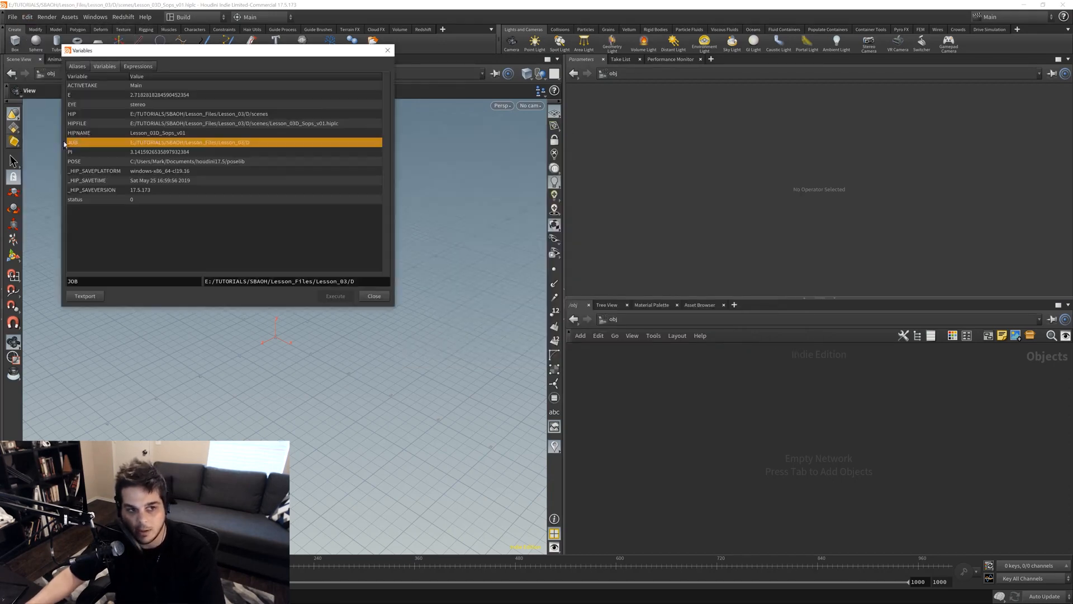
click(155, 117)
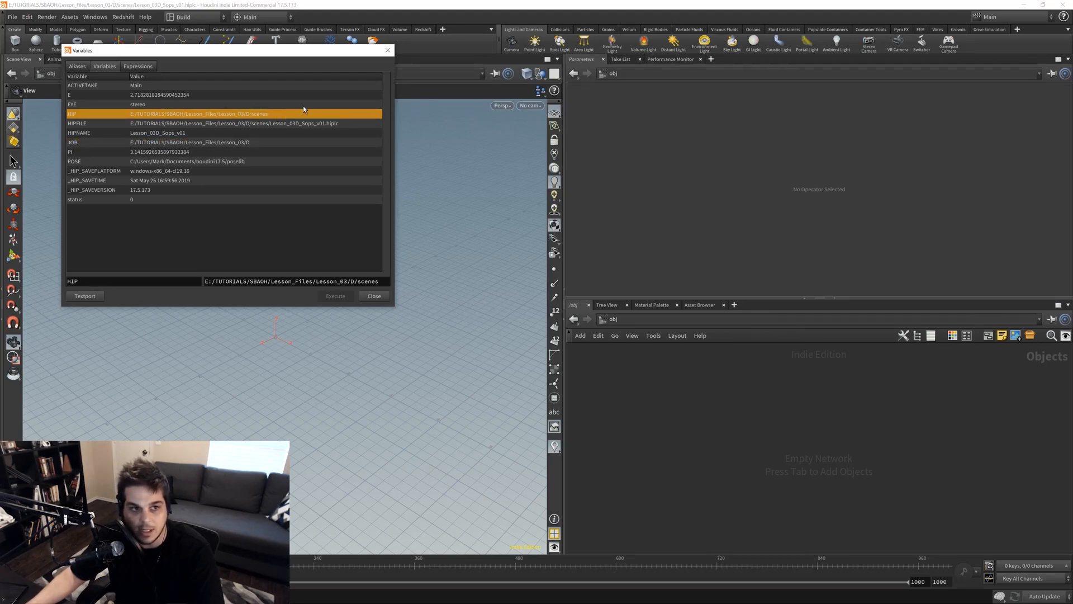
click(180, 145)
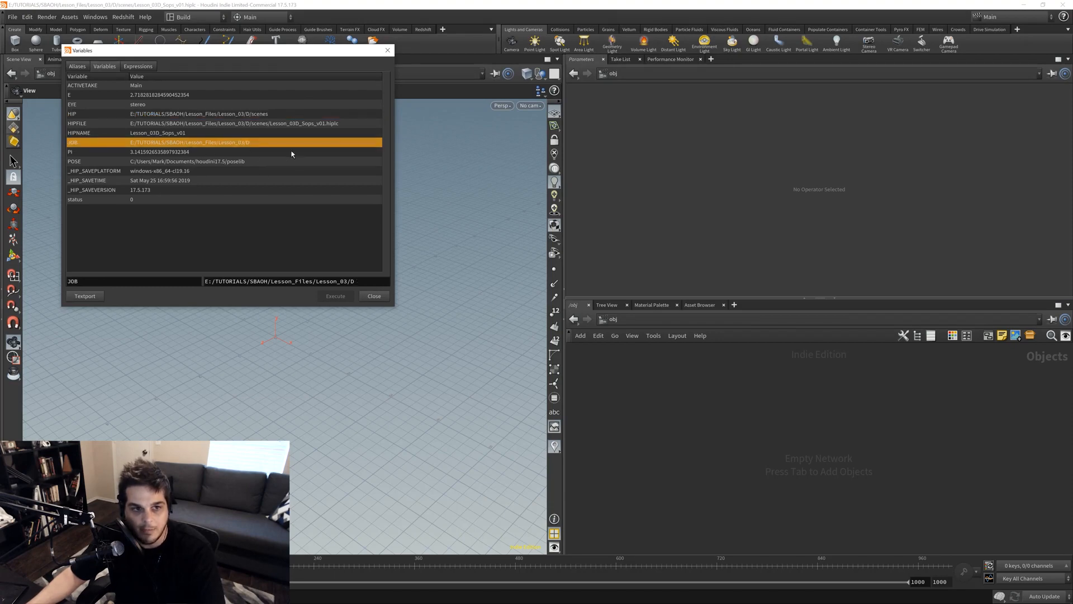
click(353, 281)
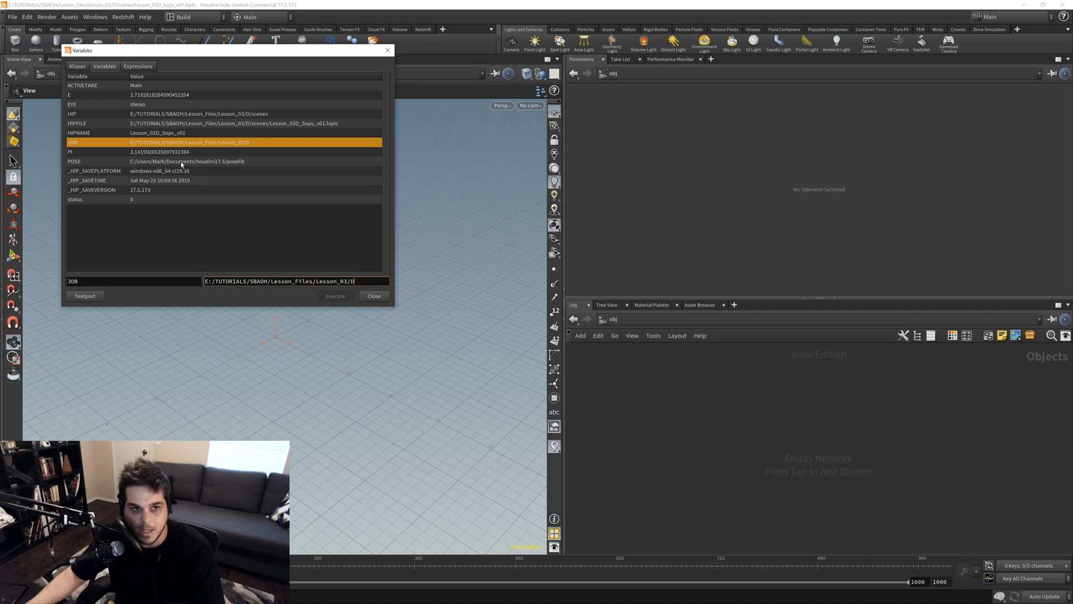
Step: Copy the HIP path into JOB, trim it to E:/TUTORIALS/SBAOH/Lesson_Files/Lesson_03/D, and close the variables window
click(255, 112)
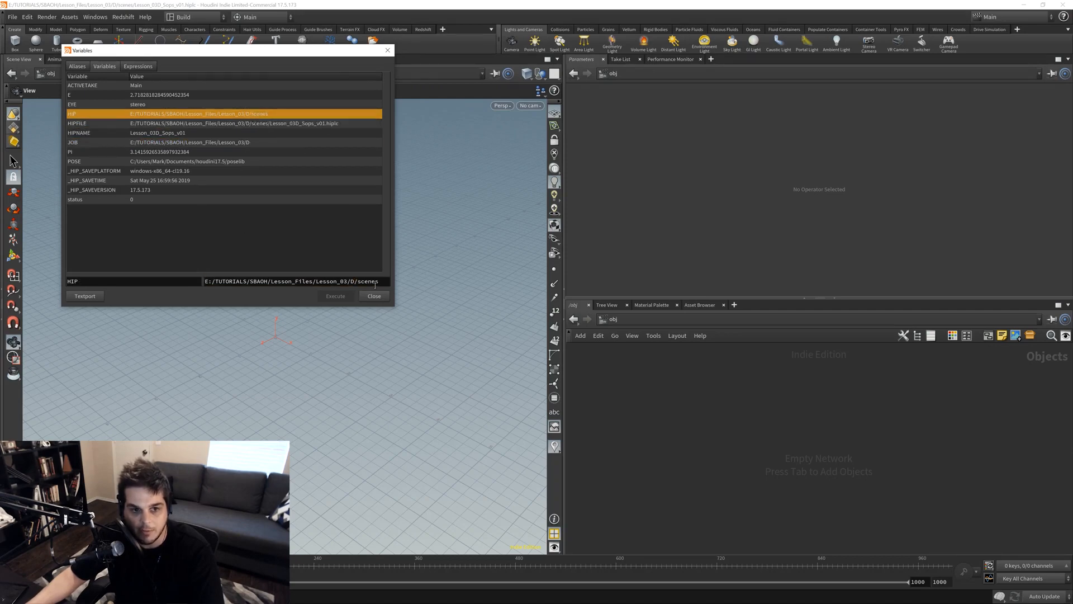
drag(380, 281, 205, 281)
key(ctrl+c)
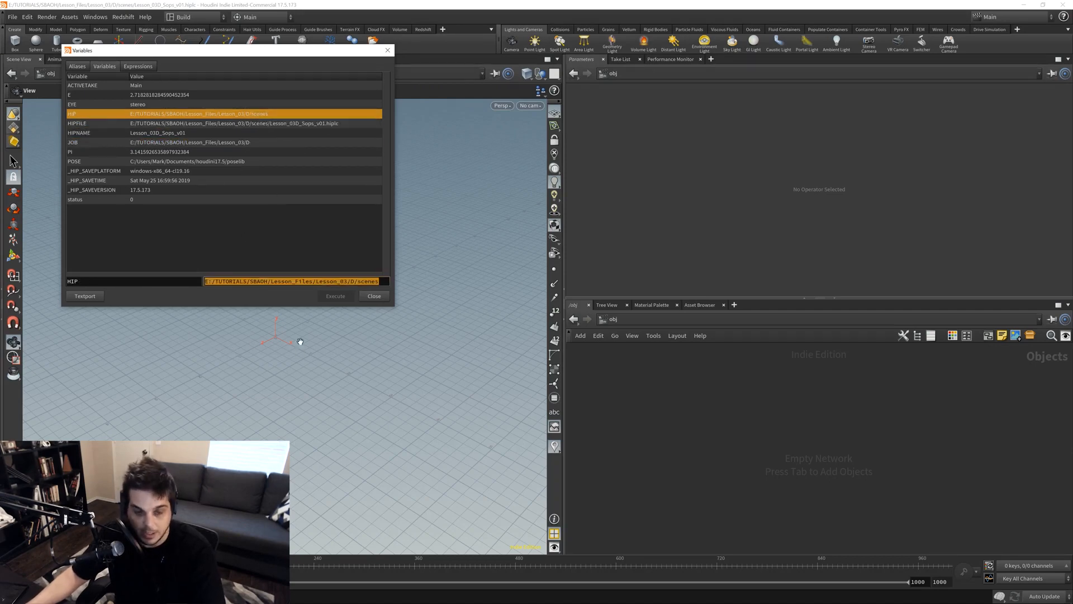
click(199, 143)
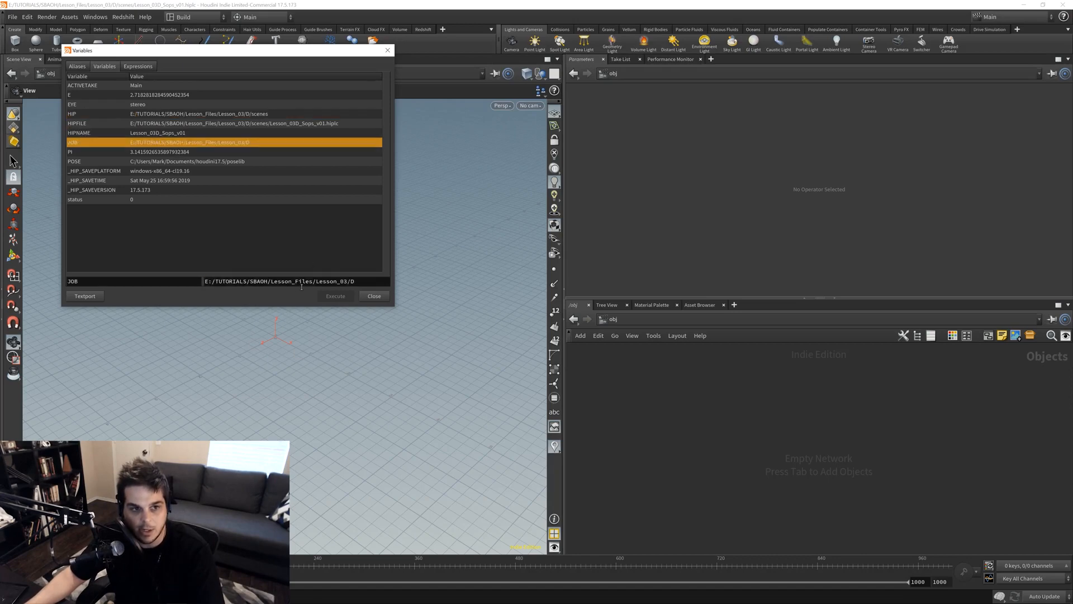
triple_click(371, 283)
key(ctrl+v)
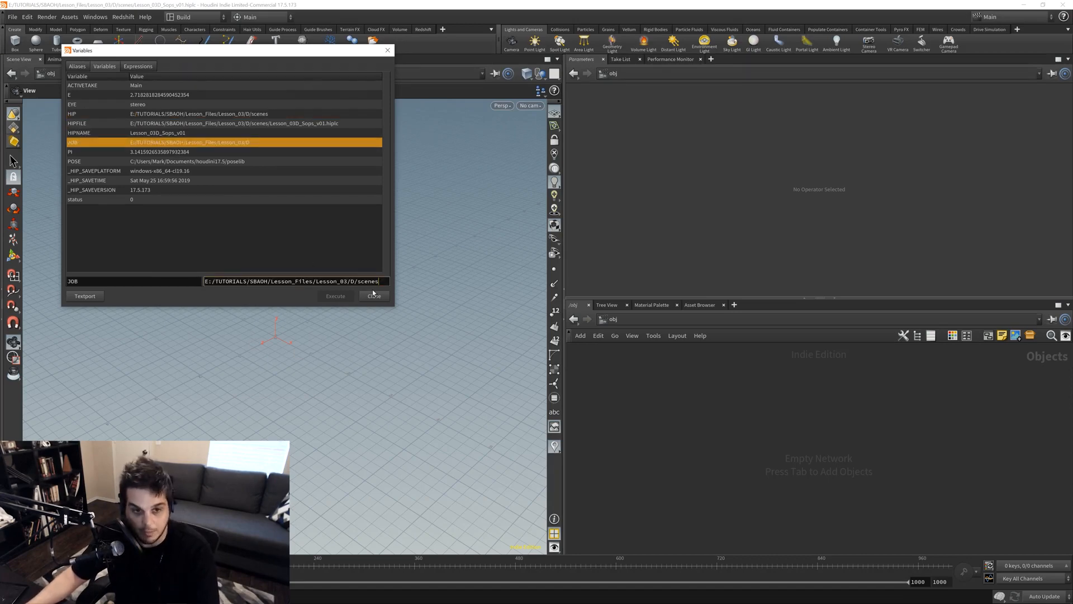
key(Left)
key(shift+End)
key(BackSpace)
key(Return)
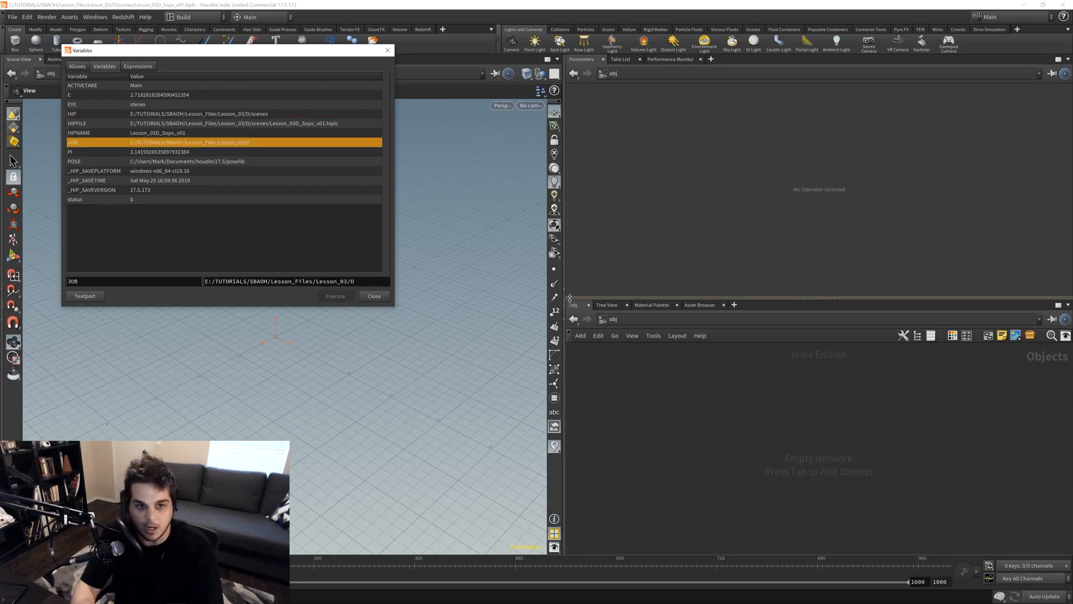
click(374, 296)
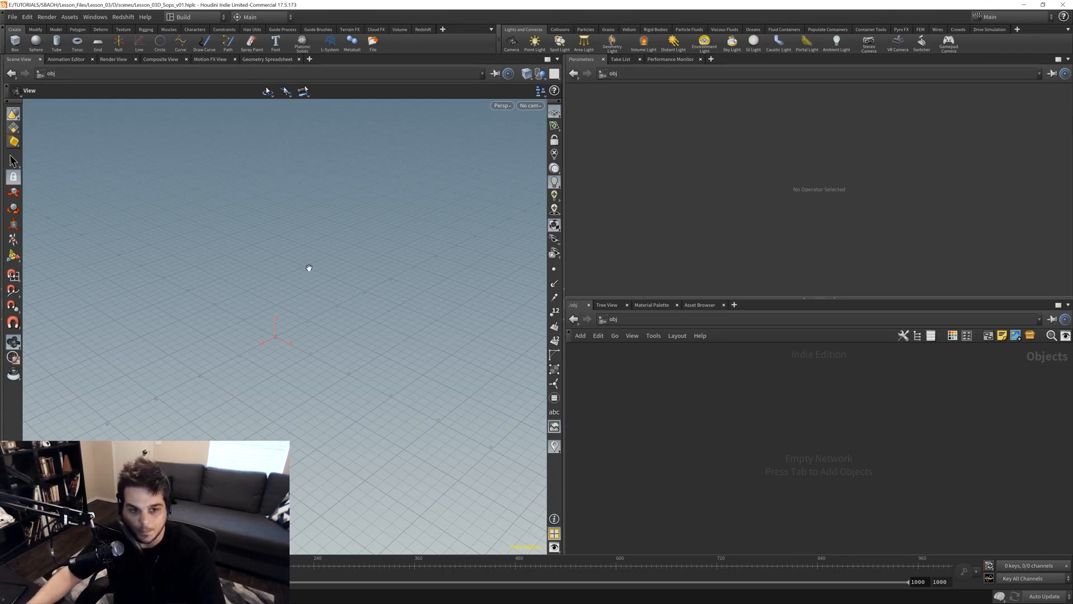
Step: Open the viewport's display options and turn off the origin gnomon guide
key(d)
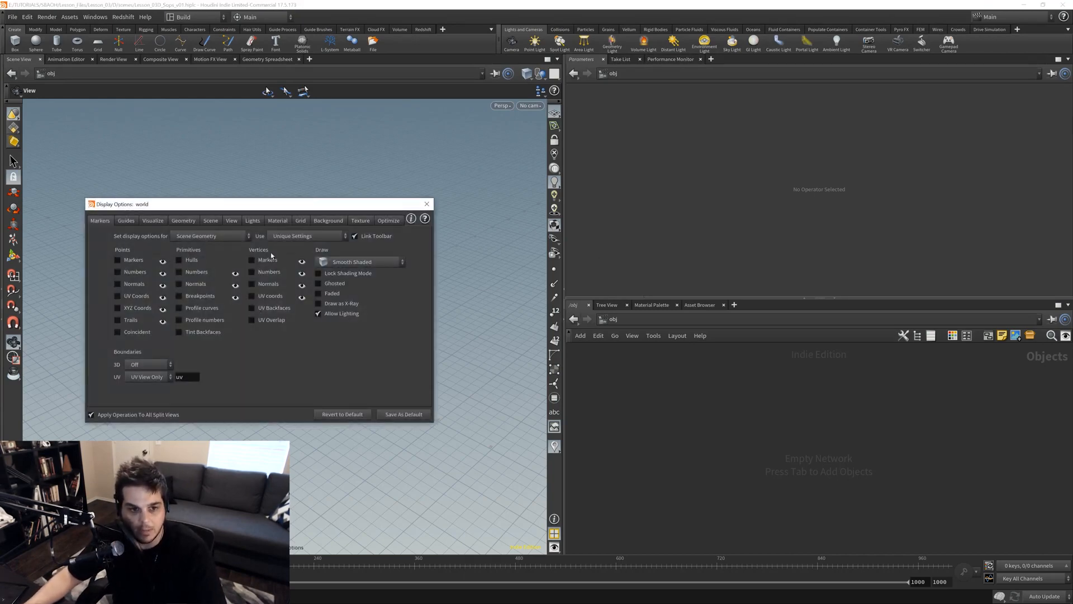
click(184, 222)
click(153, 221)
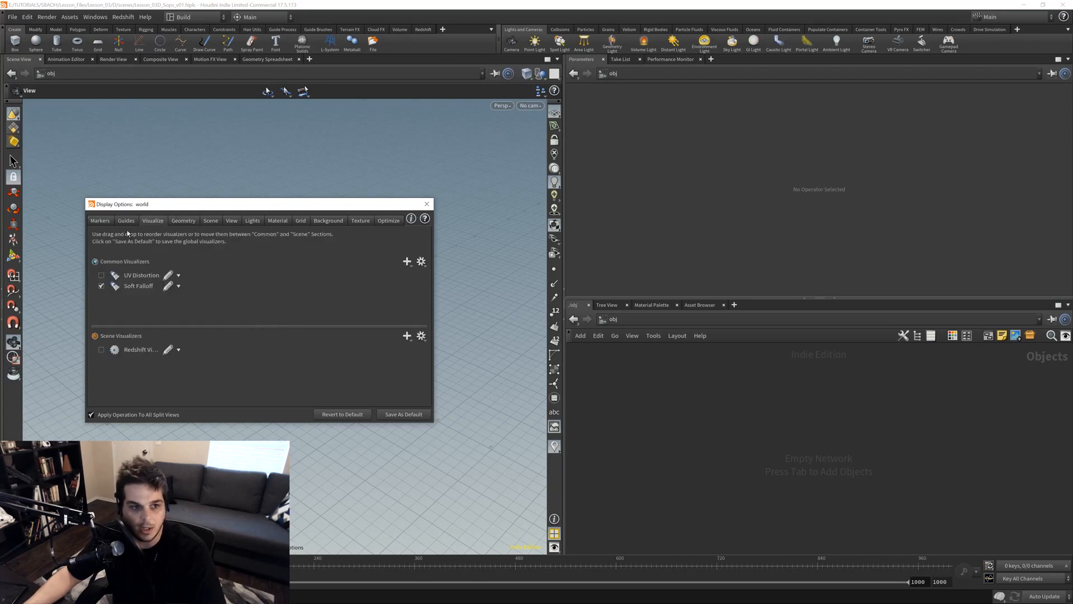
click(126, 220)
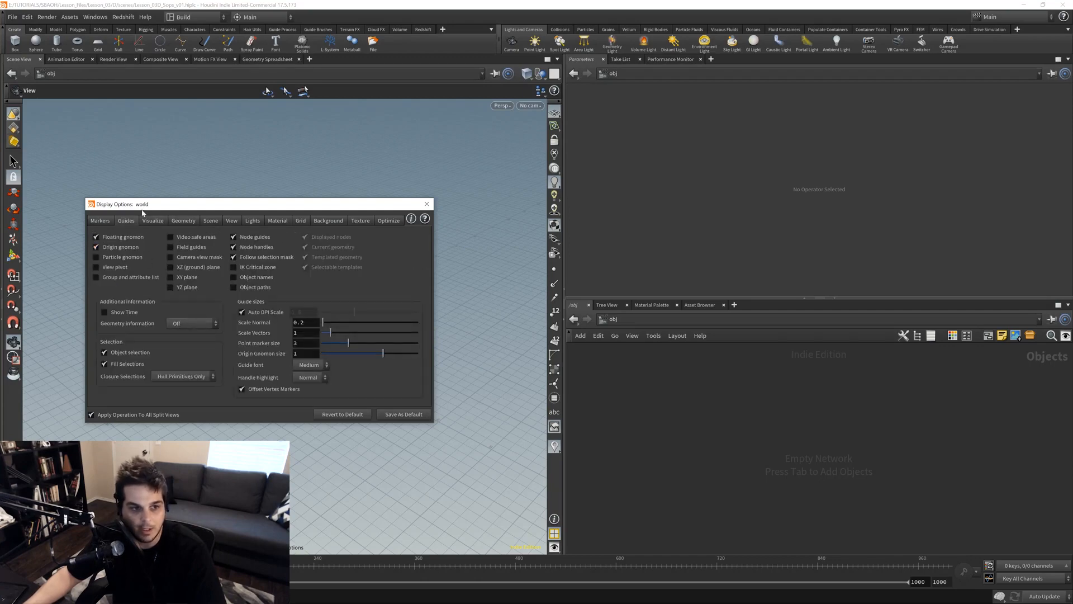
mouse_move(151, 204)
mouse_down()
mouse_move(190, 200)
mouse_move(147, 211)
mouse_up()
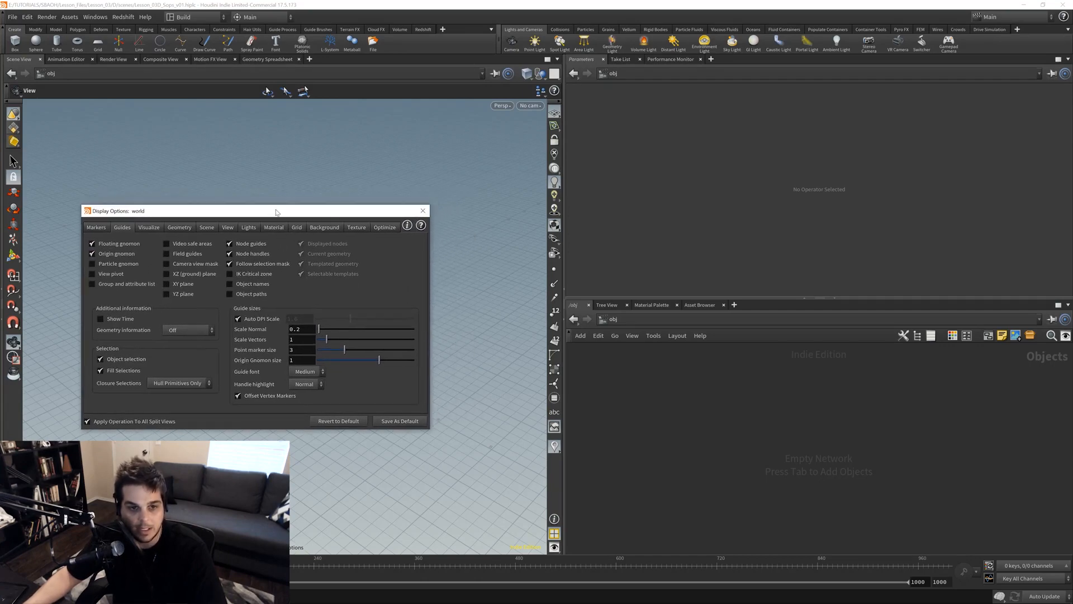
drag(276, 212, 296, 261)
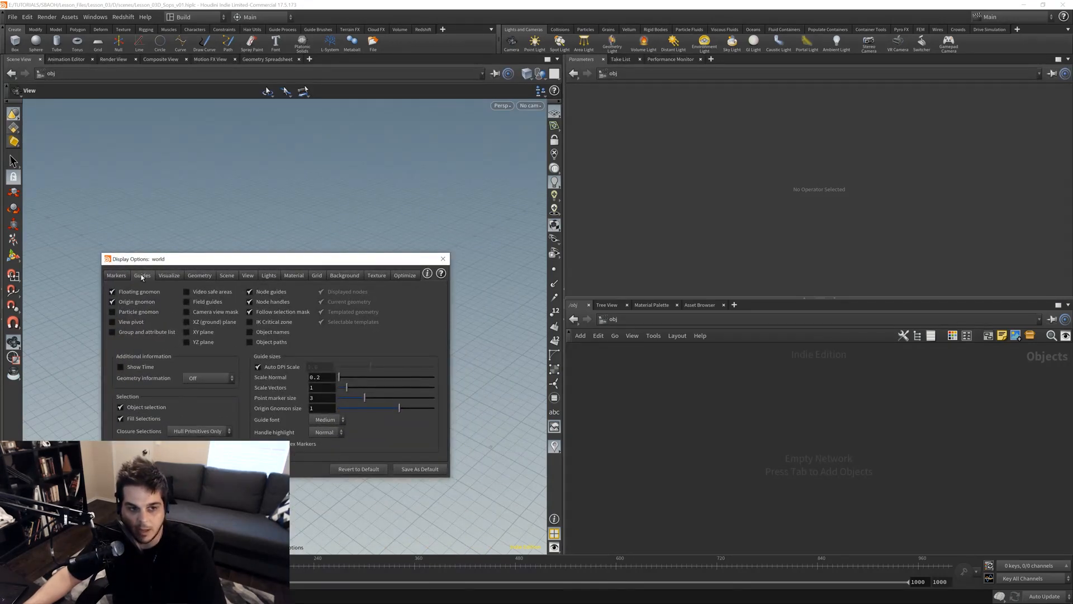
click(113, 301)
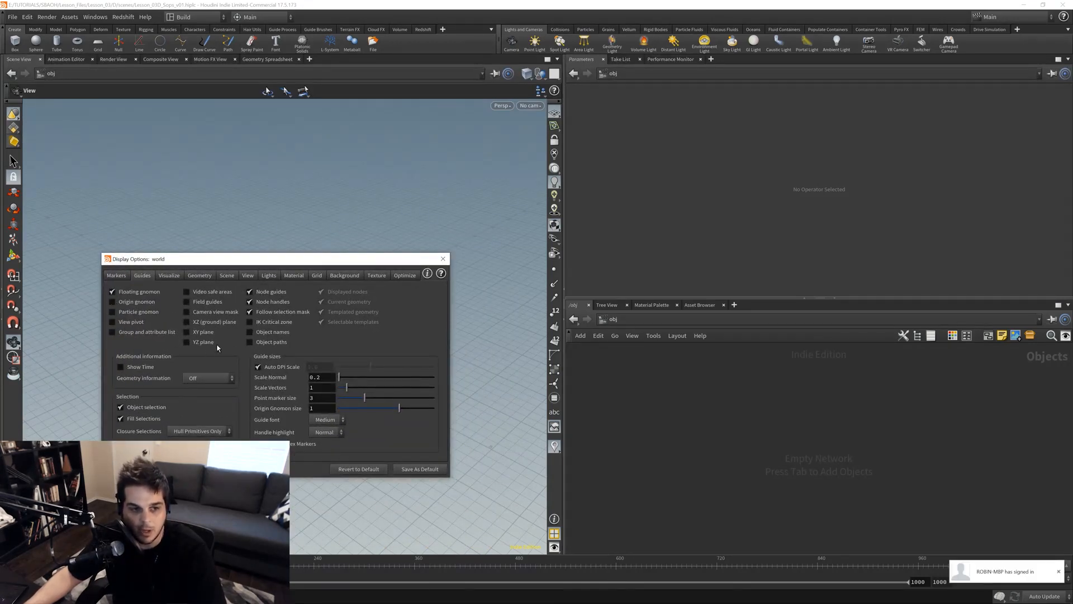
Step: Set the viewport background to the dark color scheme and close the display options
click(343, 276)
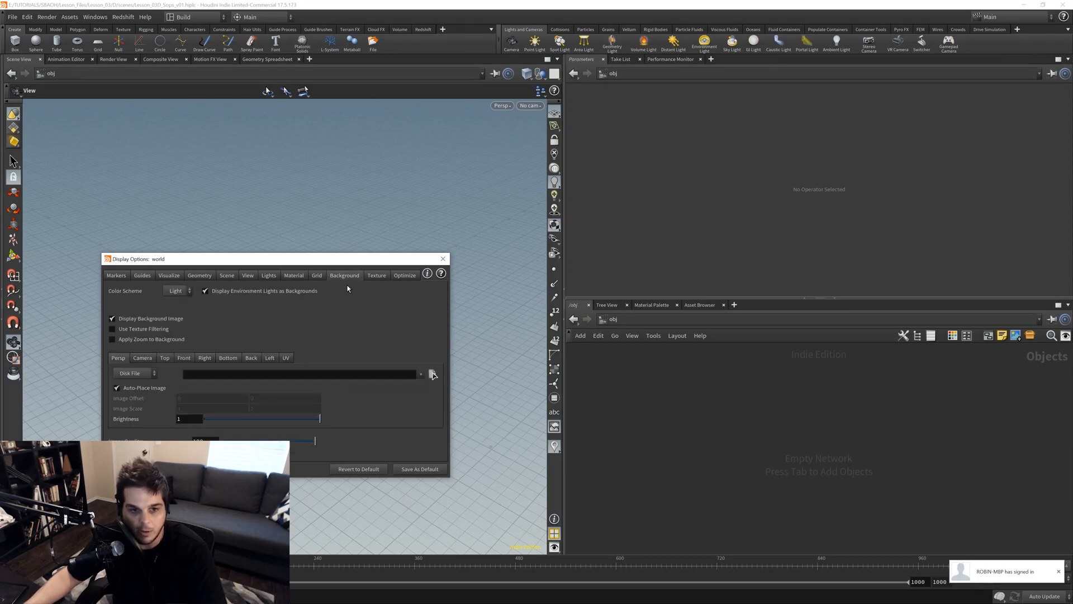
click(177, 291)
click(176, 307)
click(444, 258)
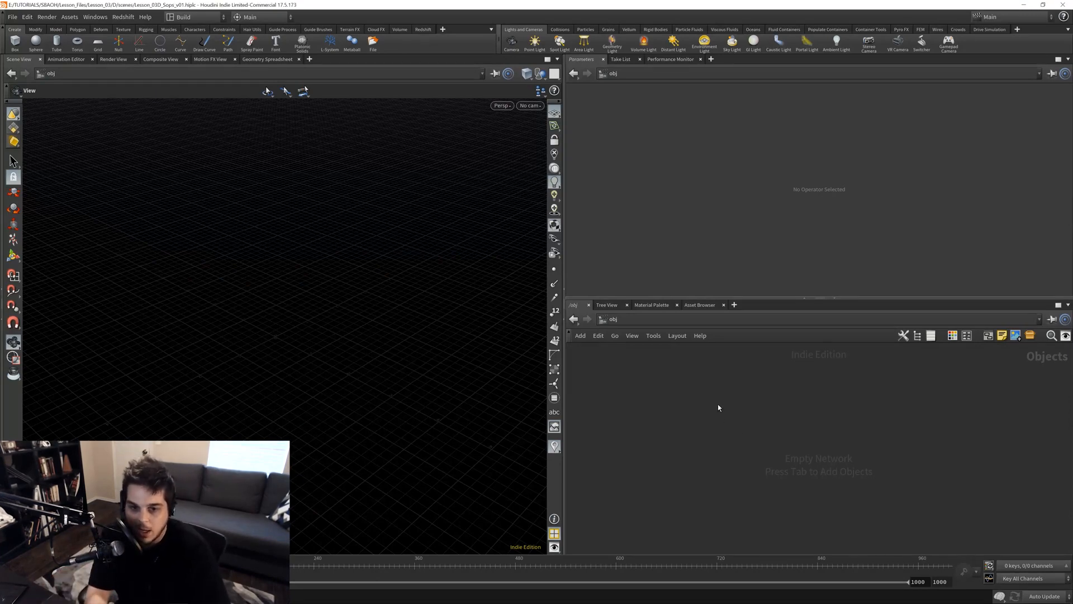
Step: Add a Geometry object to the object network and enter it
key(Tab)
text(geo)
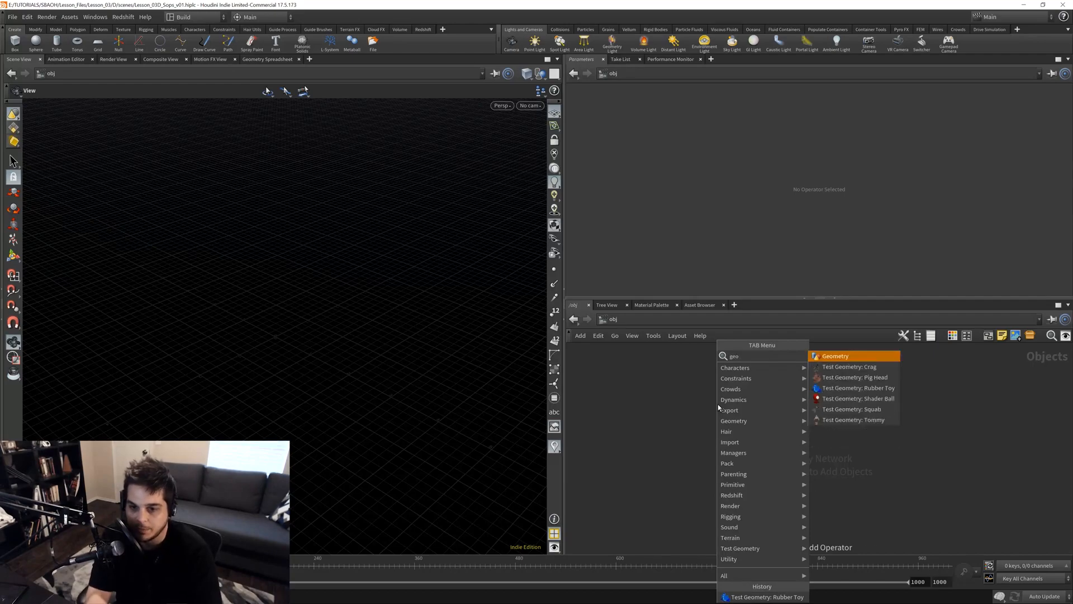
key(Return)
click(717, 404)
double_click(718, 404)
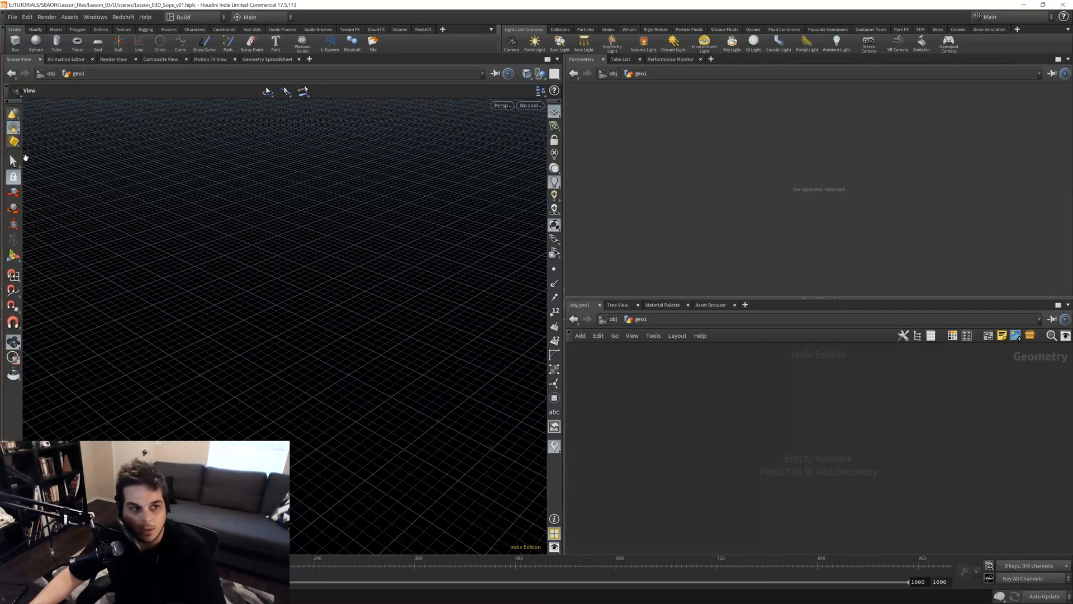
Step: Add a Curve node to the empty geometry network and position it in the network
key(Tab)
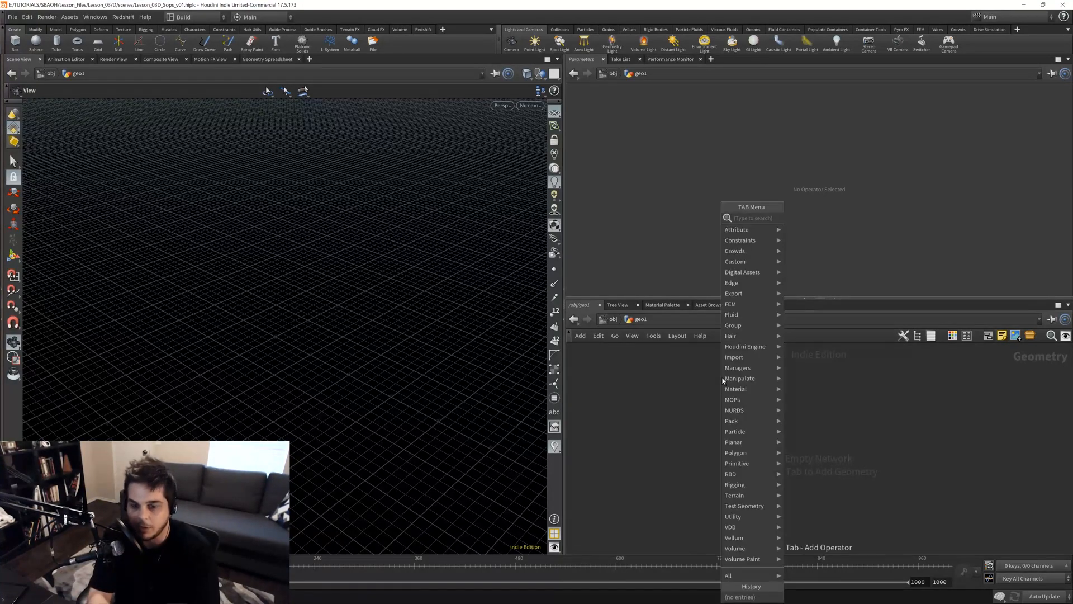
text(curve)
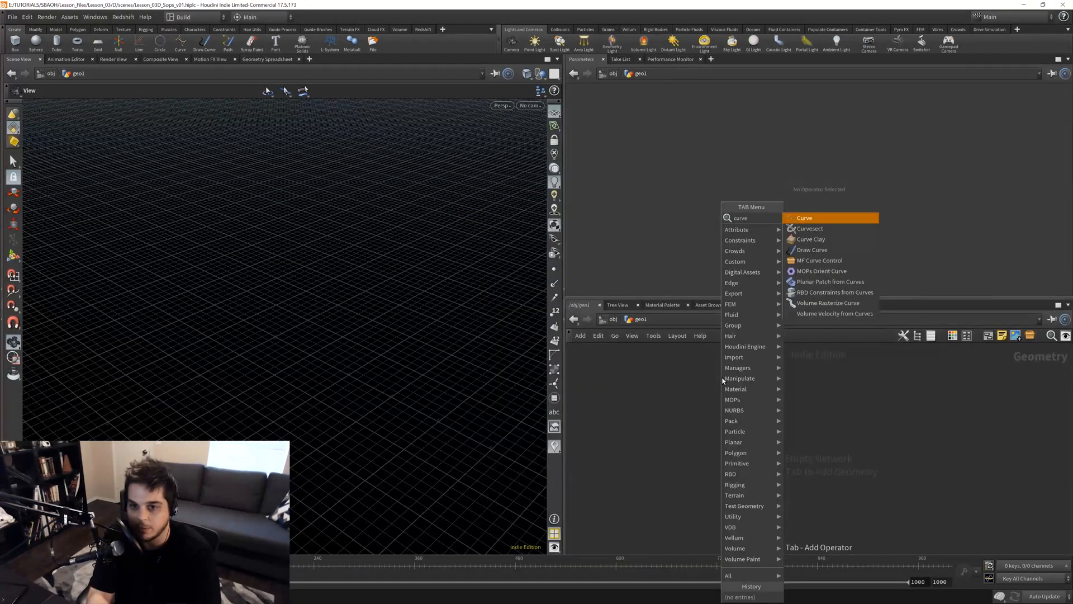
key(Return)
click(724, 391)
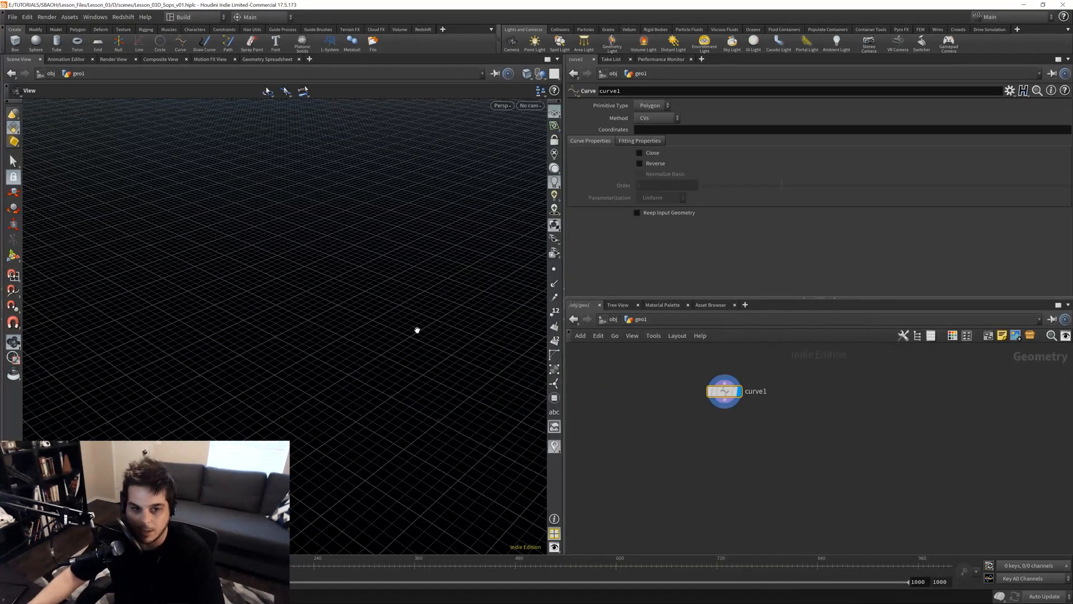
drag(726, 395, 760, 414)
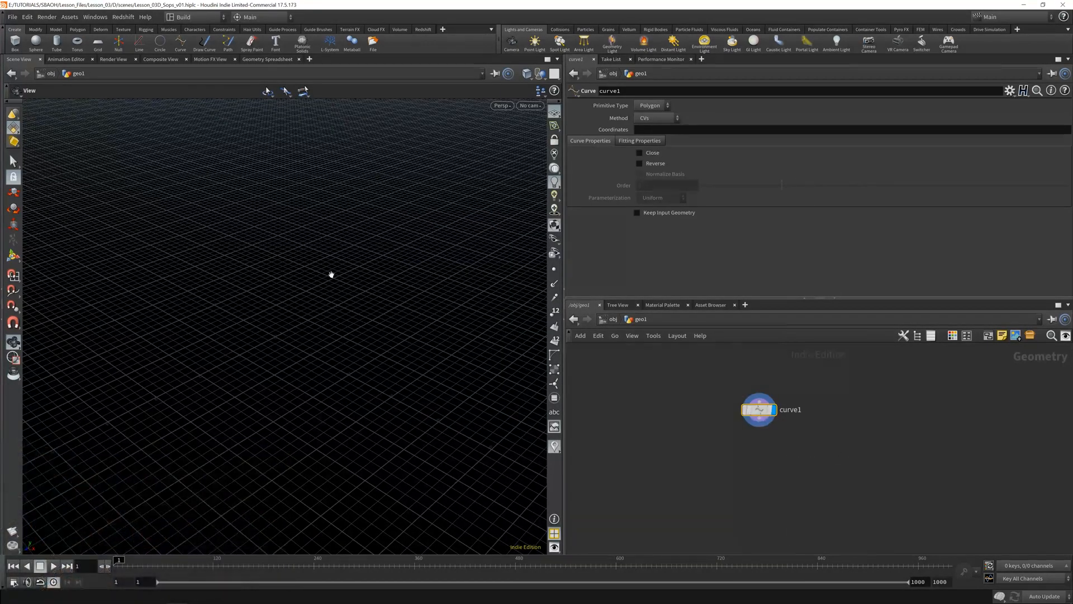
Step: Save the scene and draw a freehand five-point polygon curve across the grid in the perspective view
click(17, 258)
key(ctrl+s)
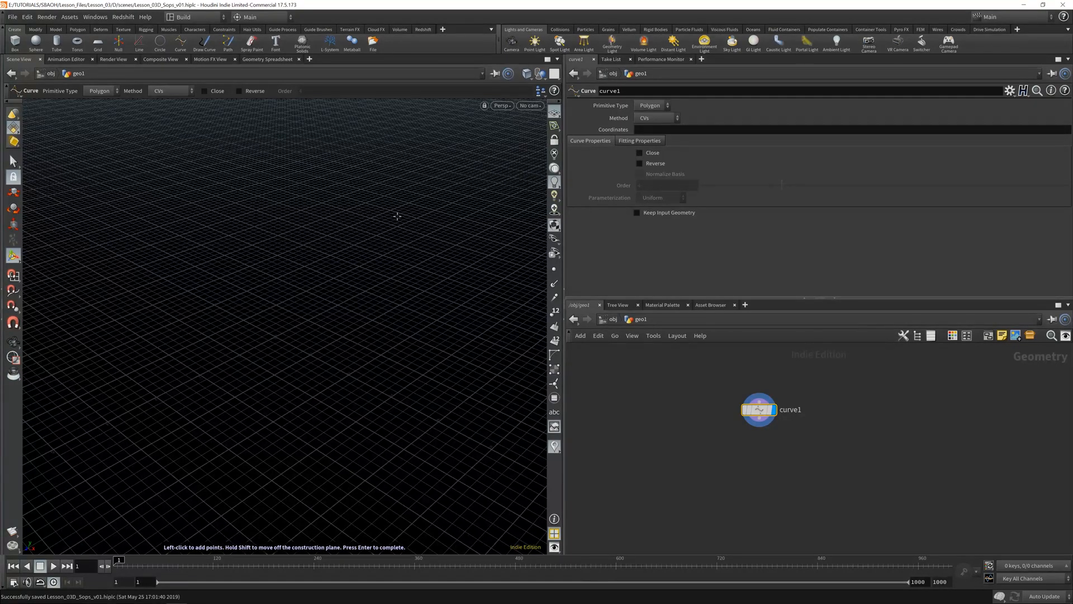
key(Escape)
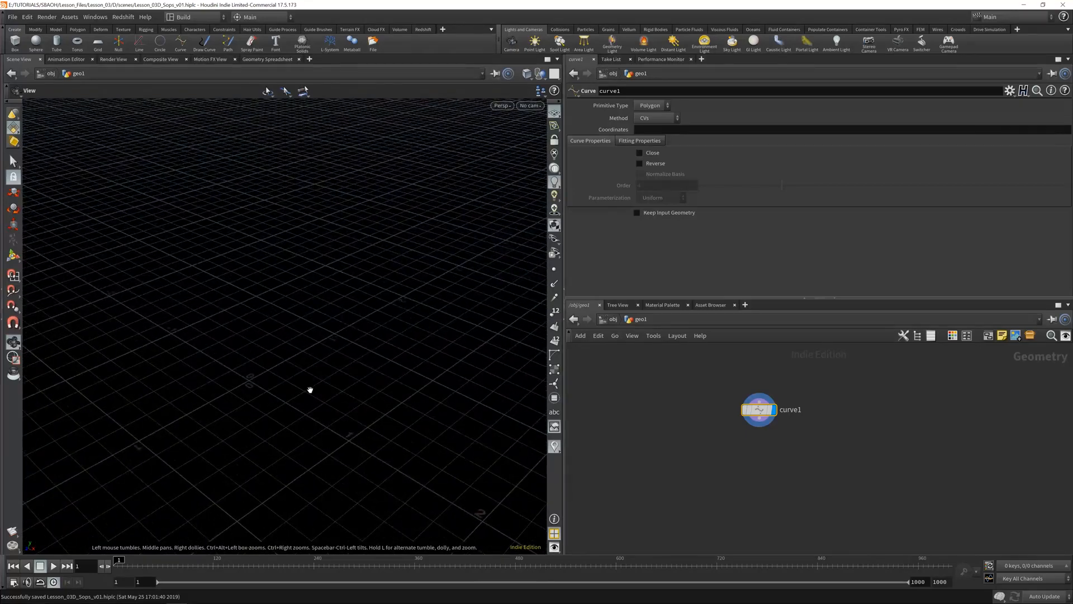
key(Return)
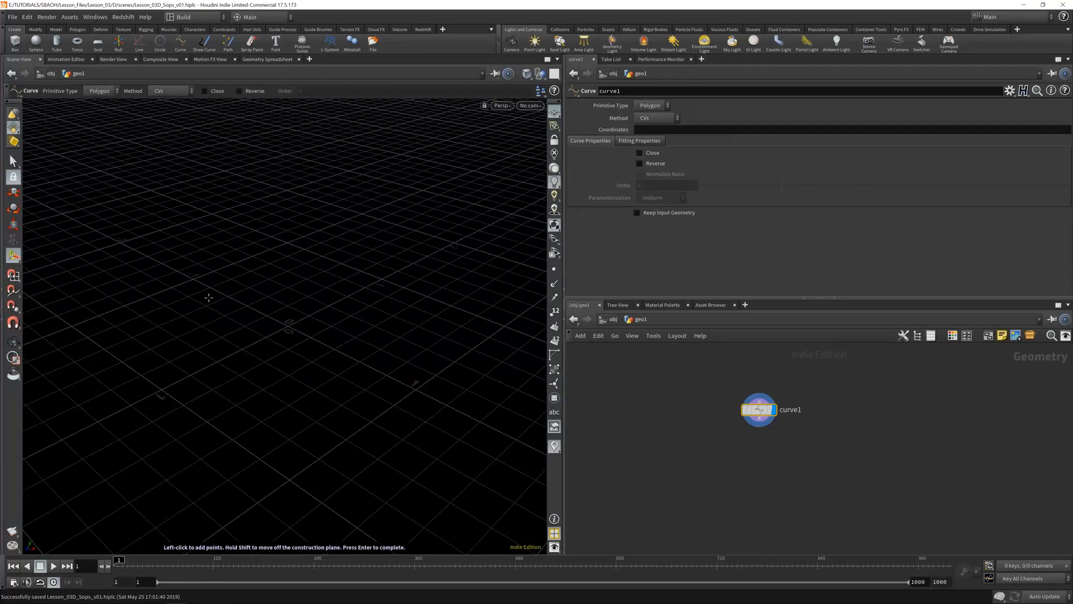
click(143, 299)
click(137, 301)
click(175, 355)
click(328, 309)
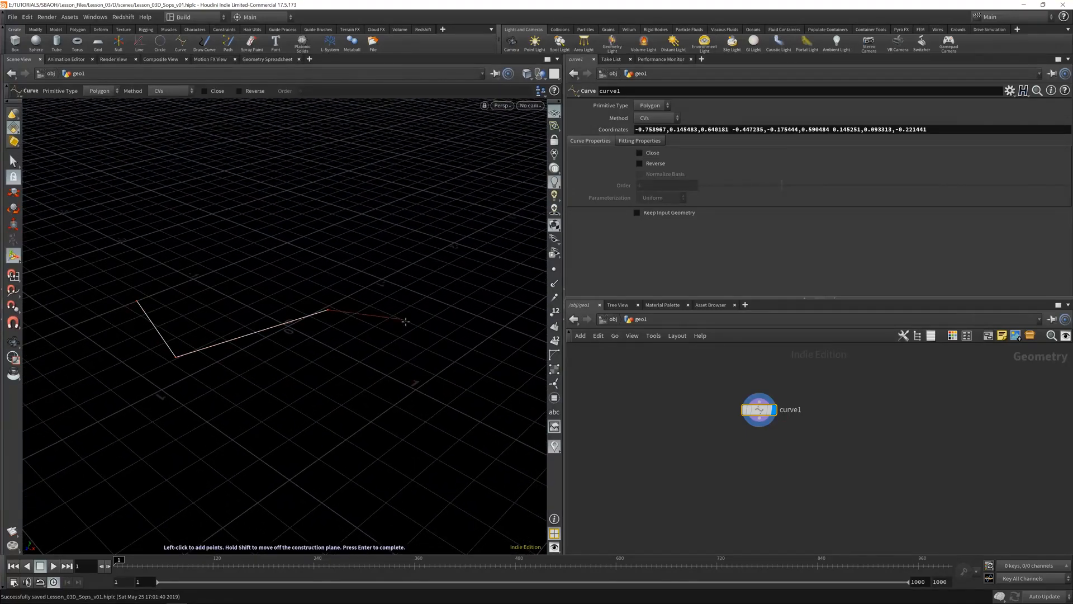
click(498, 414)
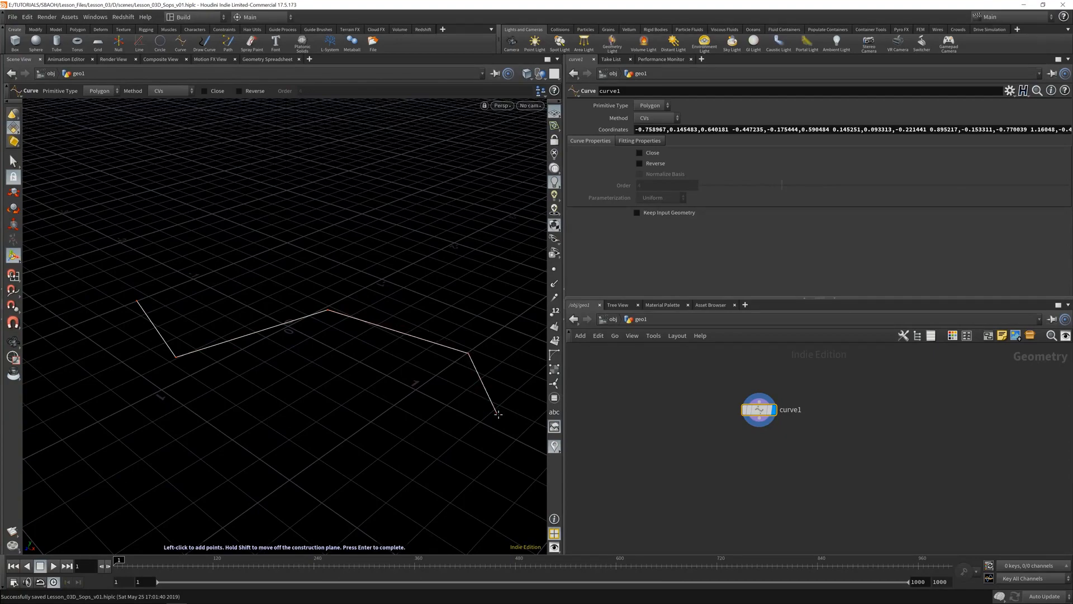
key(Return)
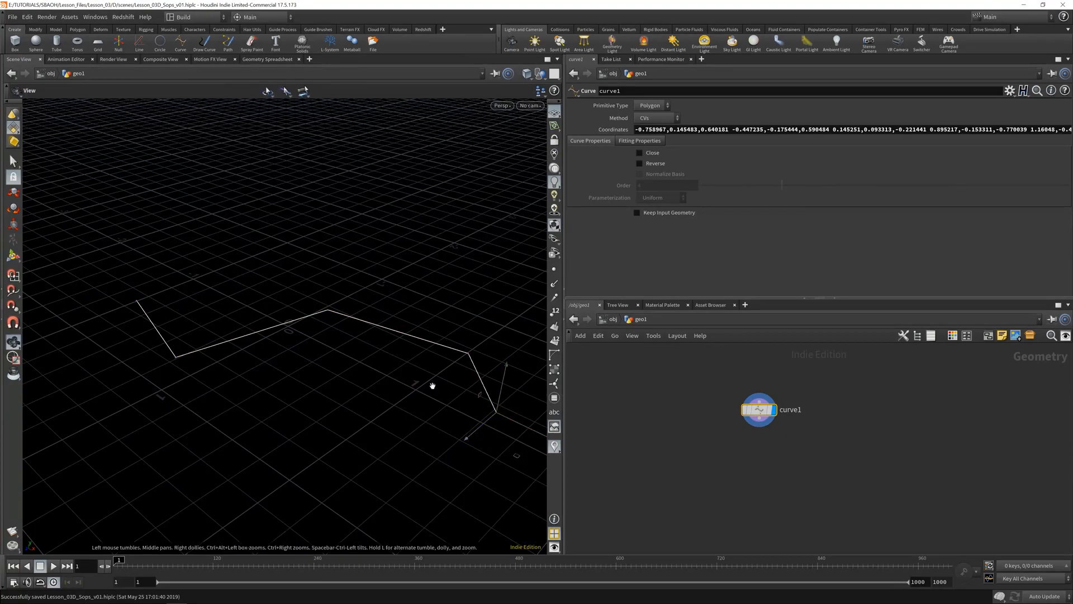
Step: Inspect the drawn curve from other angles and delete its node
alt+drag(432, 385, 210, 347)
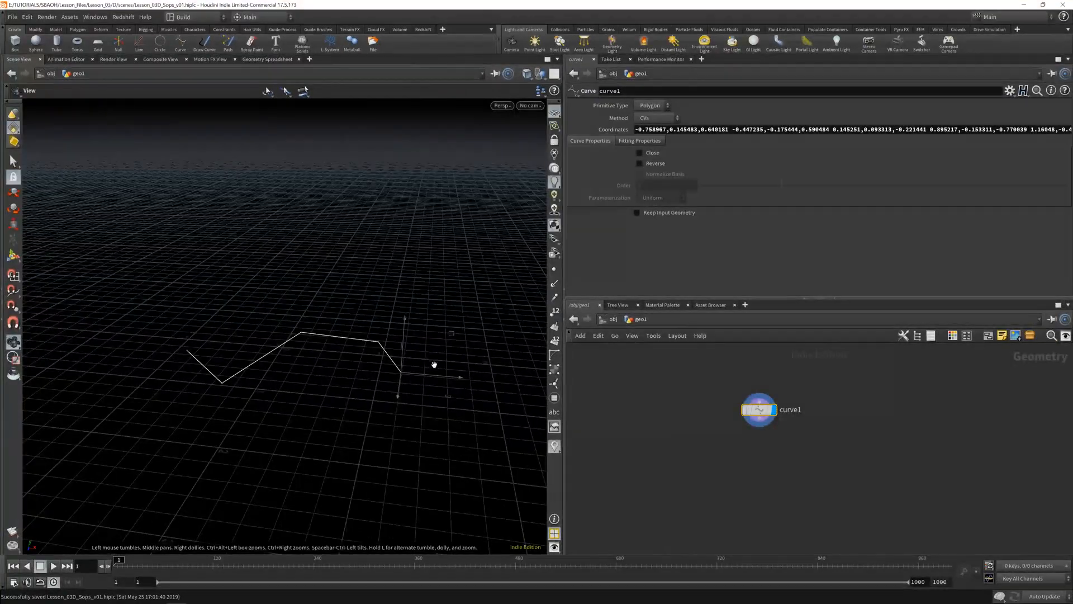
drag(433, 364, 365, 351)
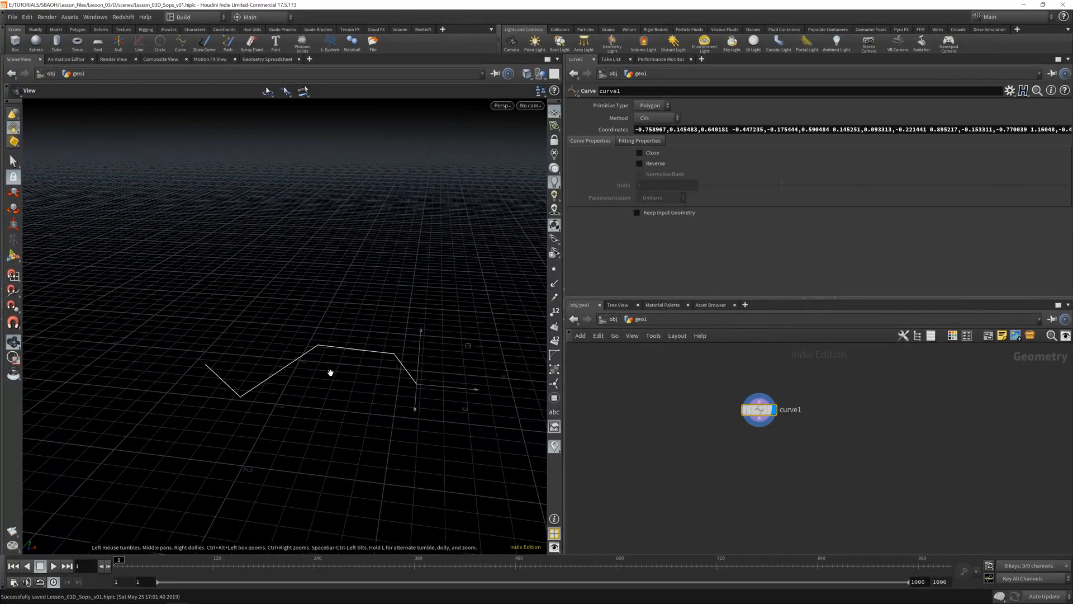
key(Return)
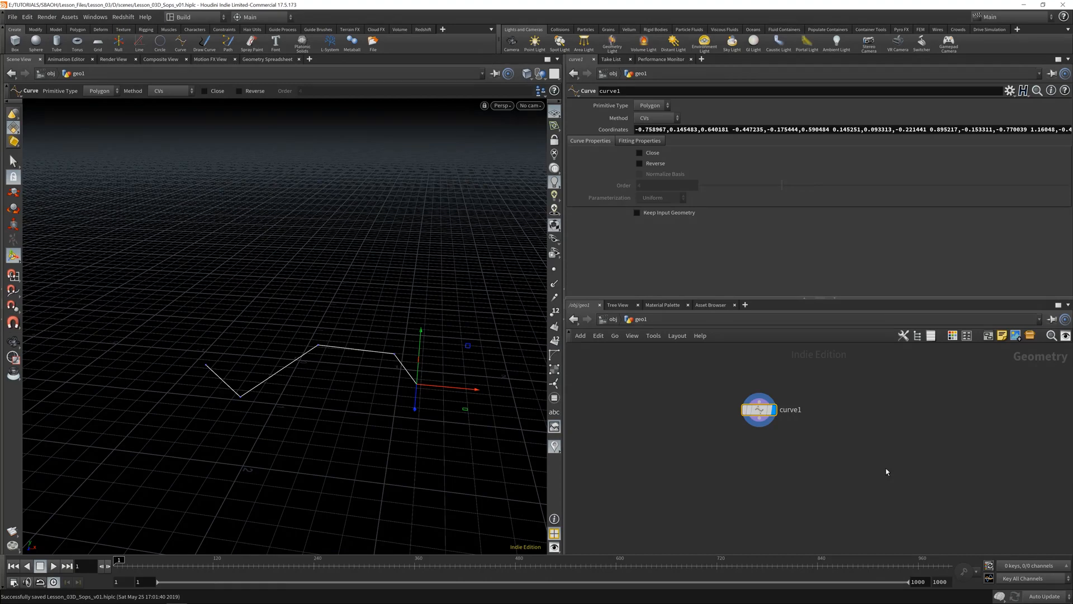
key(Delete)
Step: Add a fresh Curve node to the geometry network
key(Tab)
text(c)
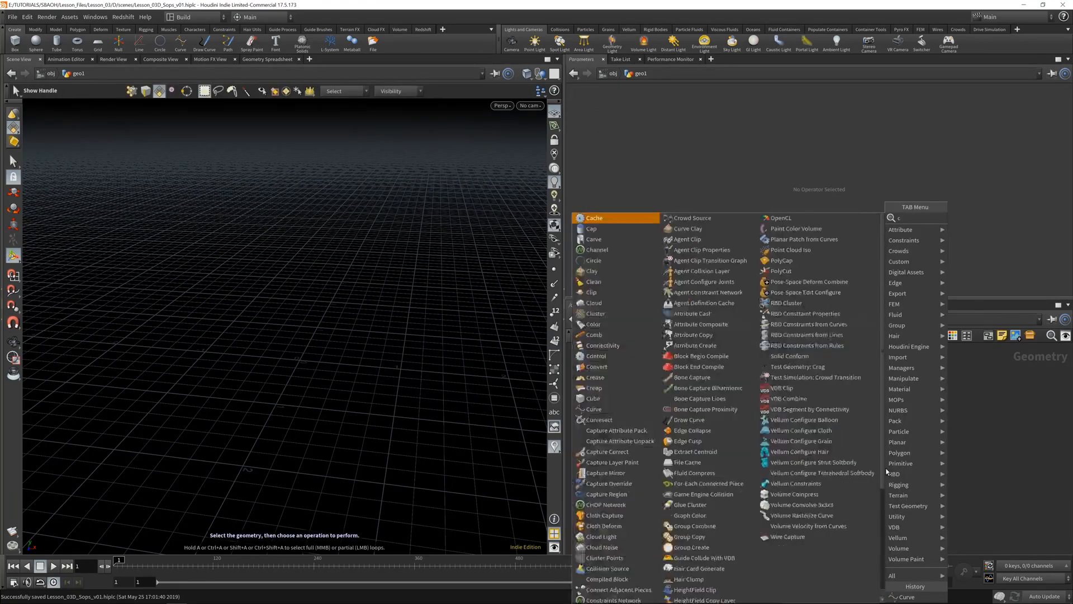
text(urve)
key(Return)
click(738, 418)
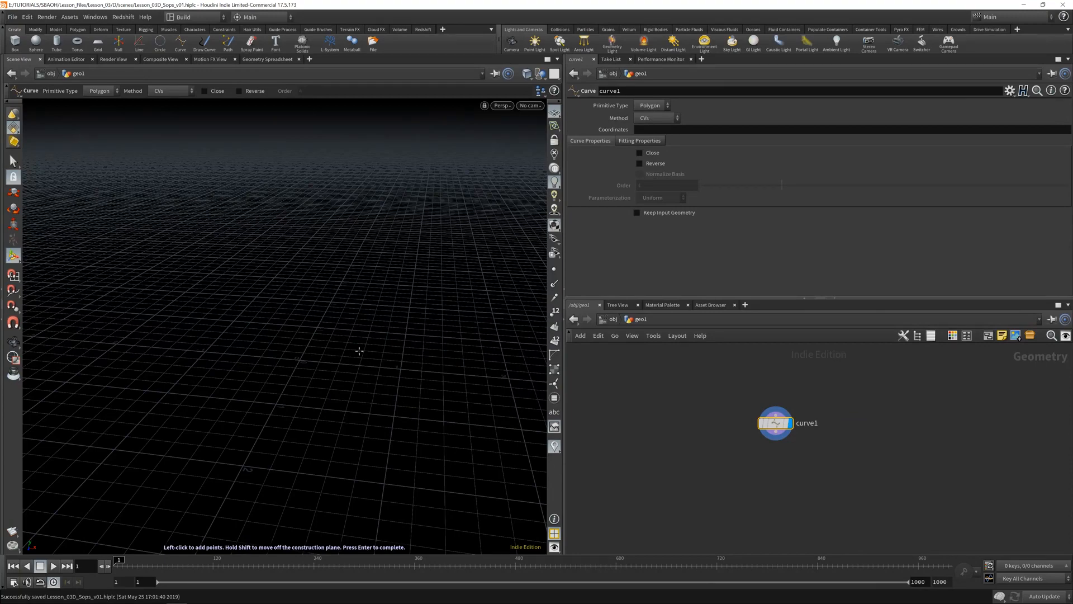
Step: Switch the viewport to the Top view and draw a five-point zigzag polygon curve on the ground plane
key(space+2)
right_drag(400, 336, 71, 325)
middle_drag(357, 376, 285, 383)
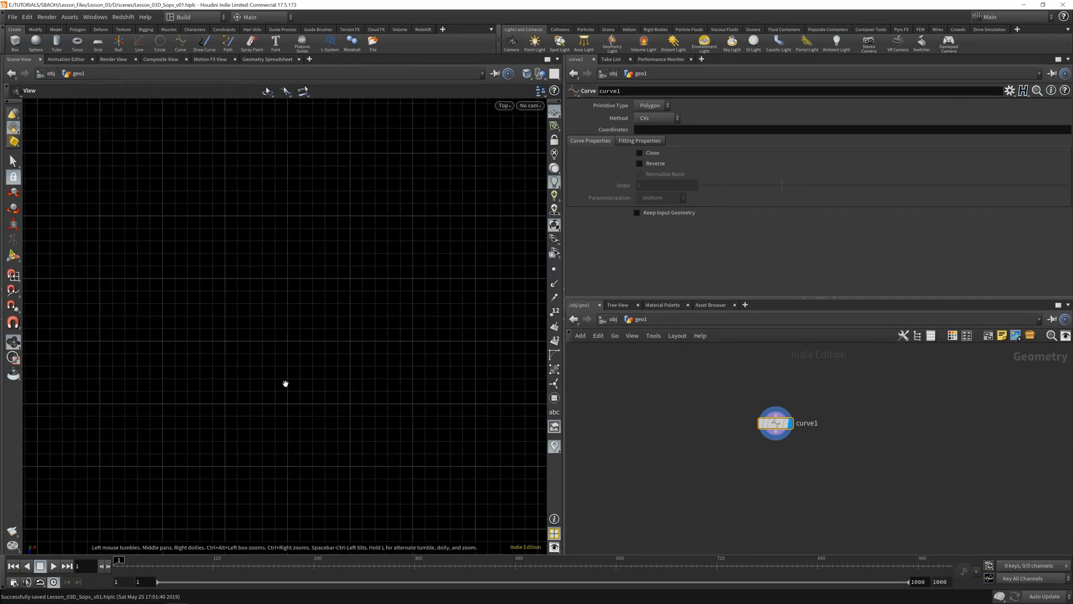
right_drag(285, 383, 396, 323)
key(Return)
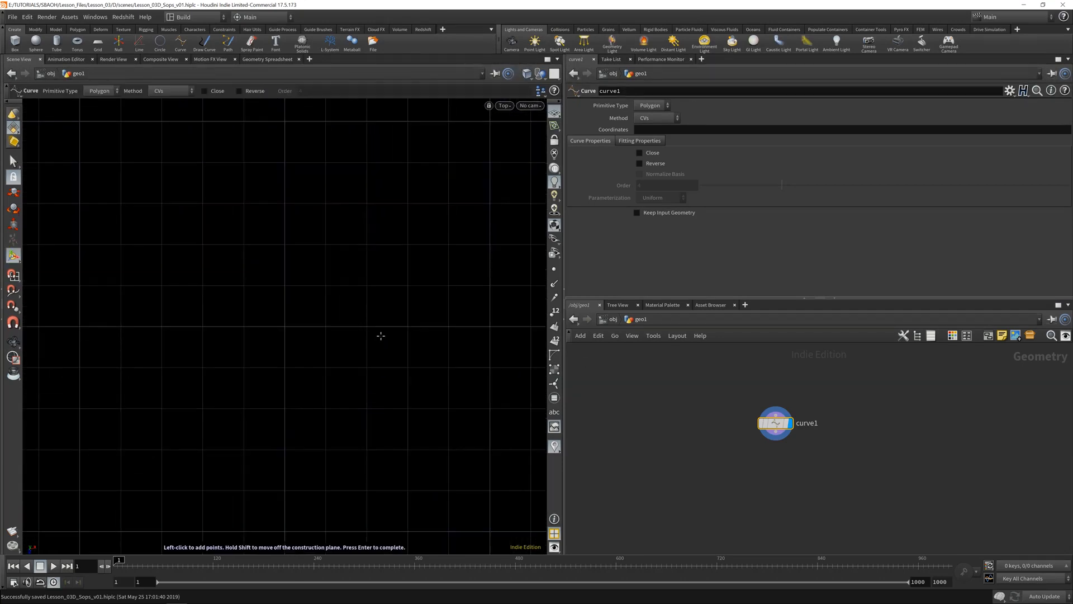
key(Escape)
alt+right_drag(373, 306, 338, 302)
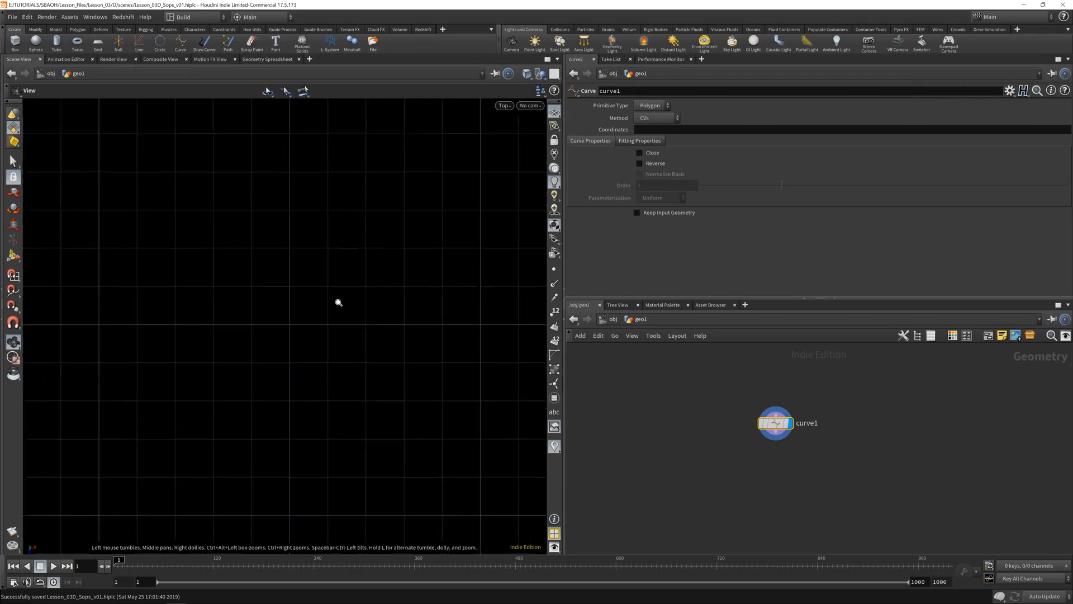
alt+middle_drag(362, 315, 378, 309)
click(204, 174)
click(146, 316)
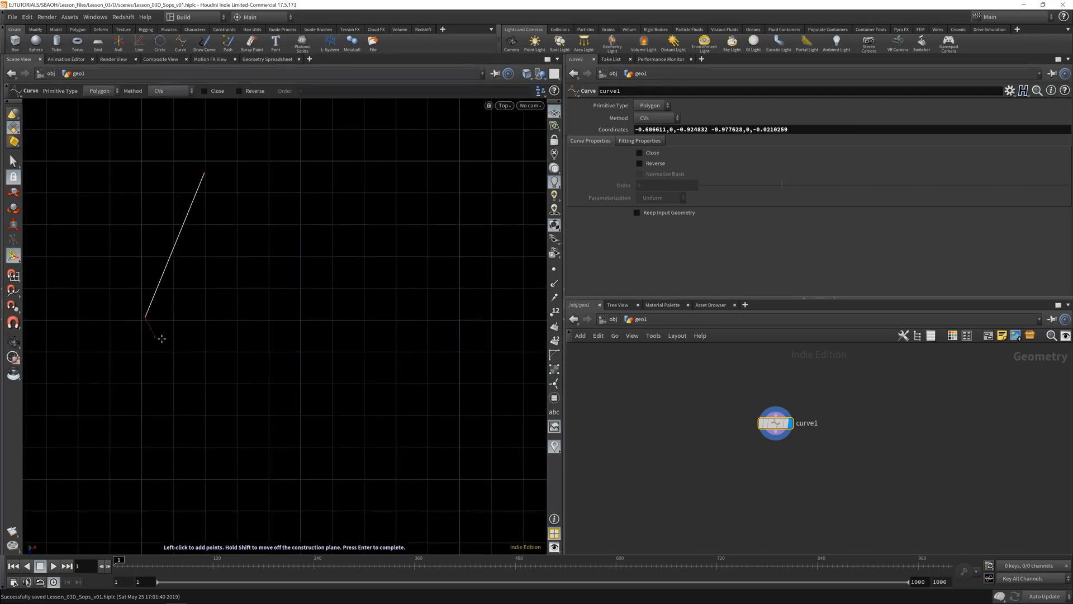
click(329, 247)
click(301, 385)
click(298, 394)
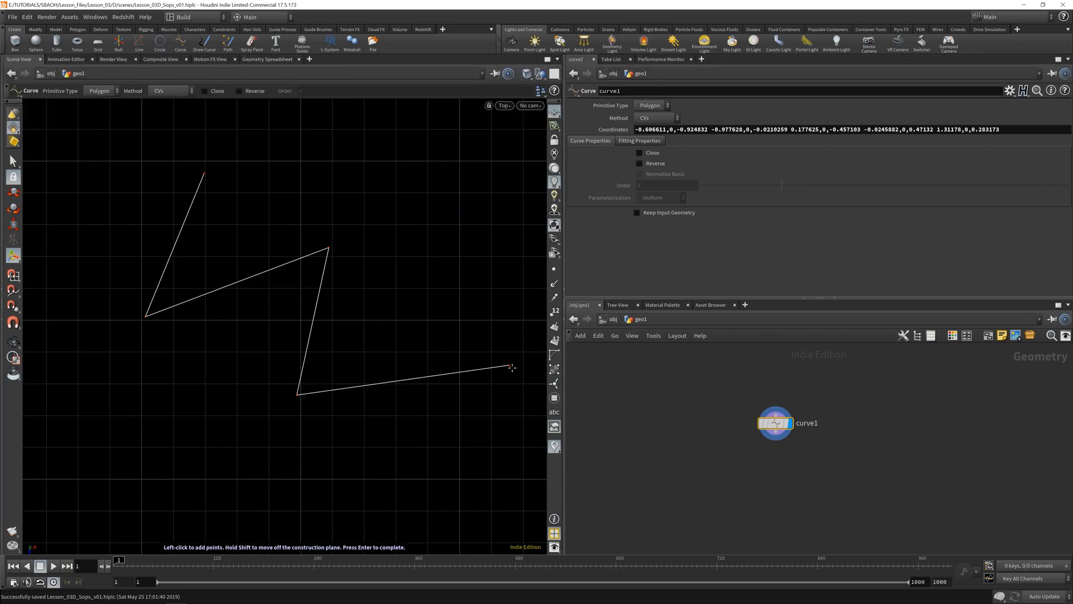
key(Return)
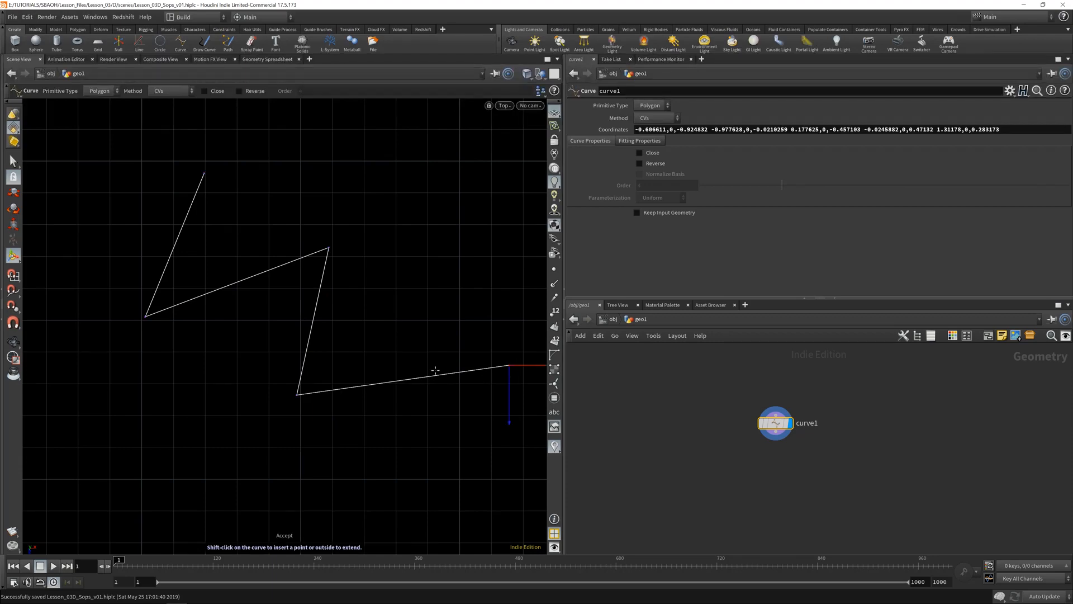
Step: Return to the perspective view and activate the curve's point editing handles
key(Escape)
drag(444, 371, 354, 385)
key(Return)
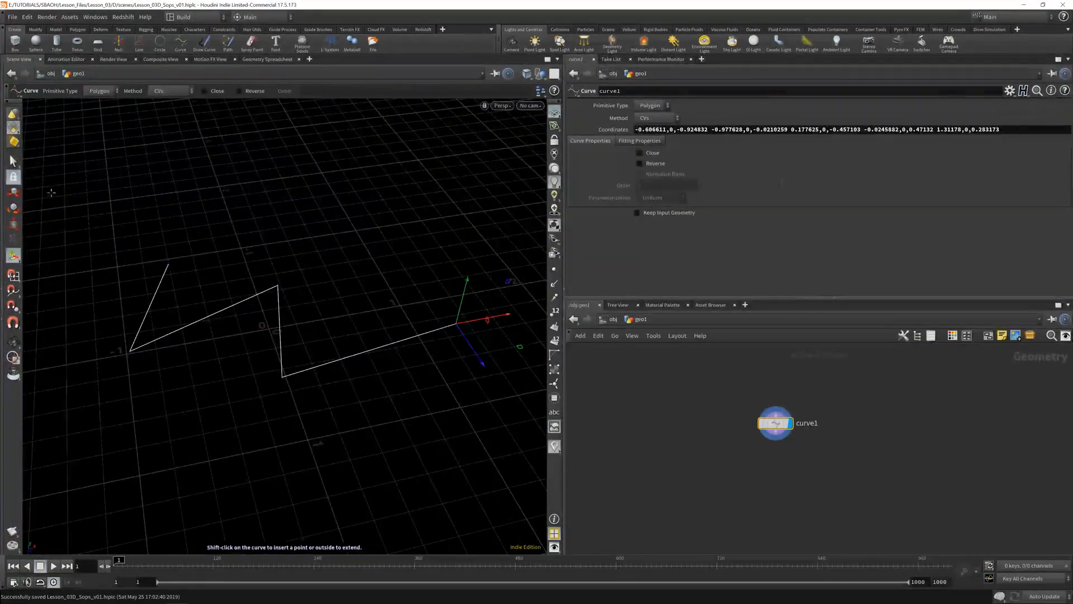
click(13, 161)
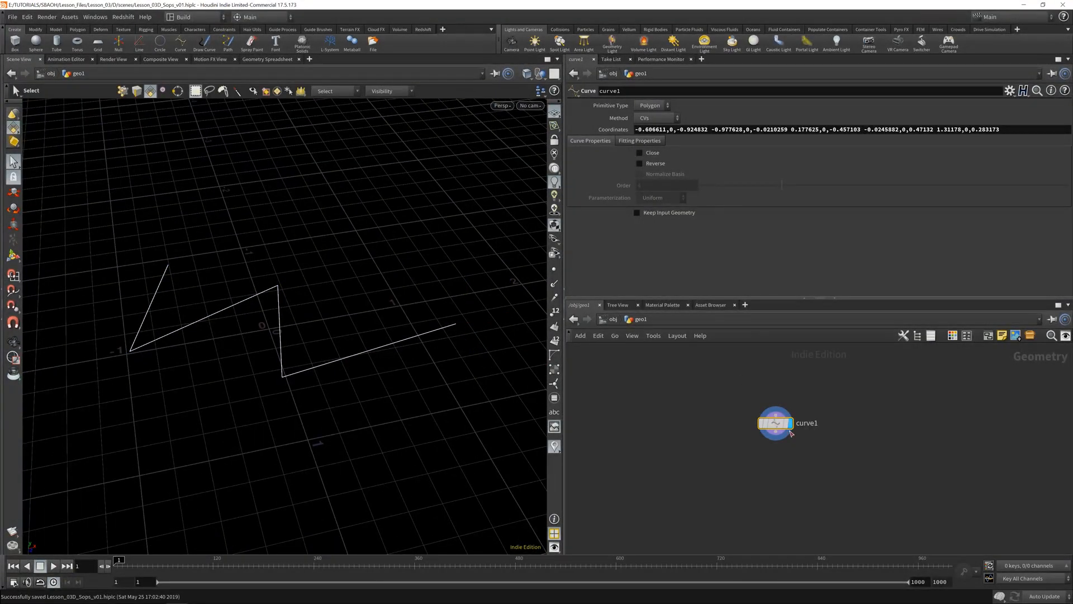
click(14, 258)
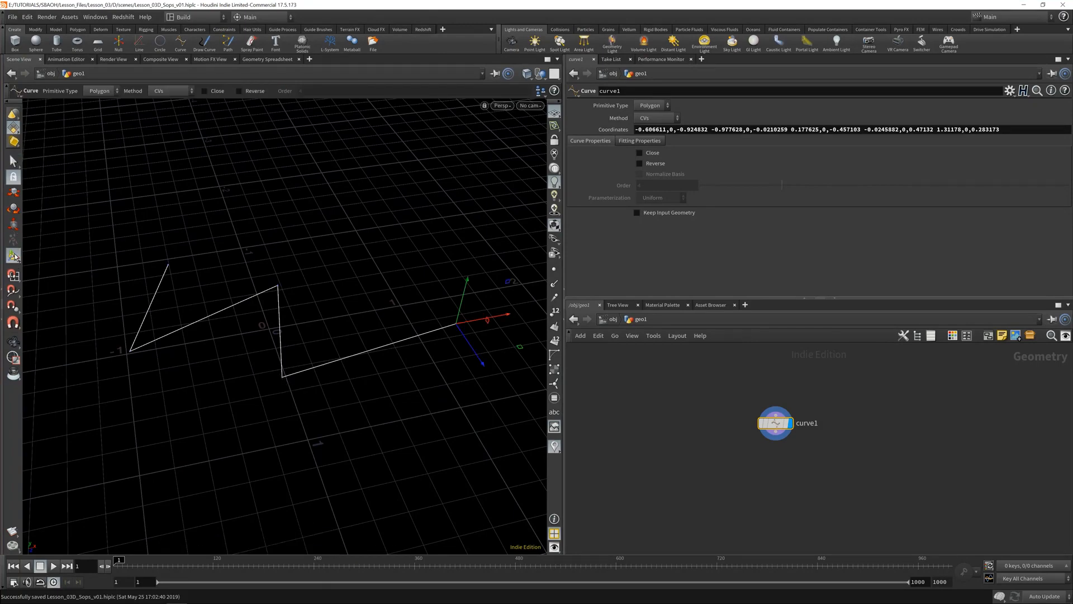
Step: Move the curve's fourth point along X to about 0.41 and slightly nudge its third point
click(283, 380)
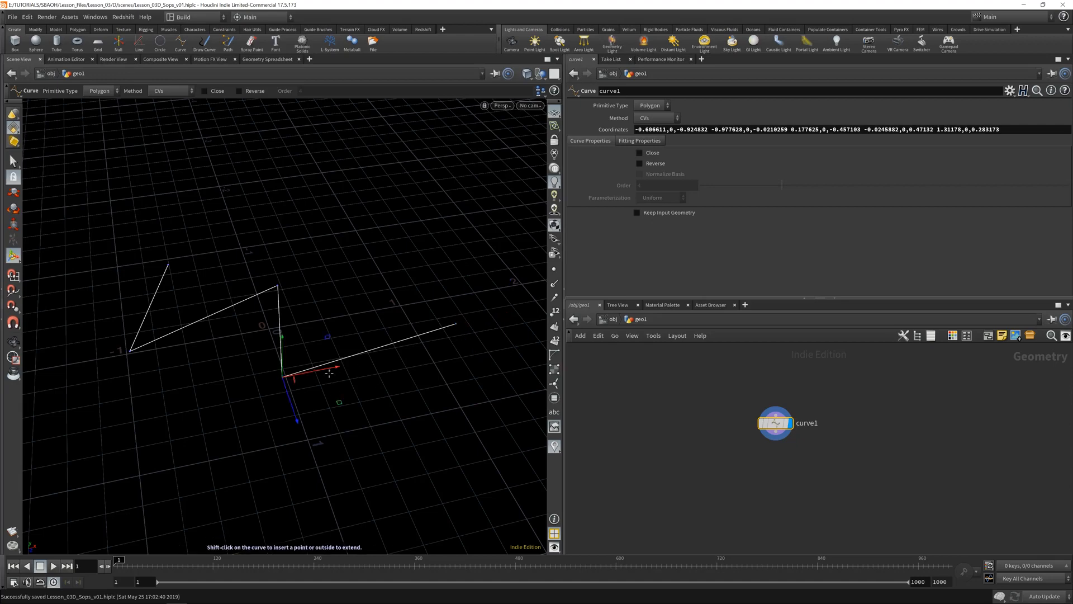
drag(336, 370, 401, 357)
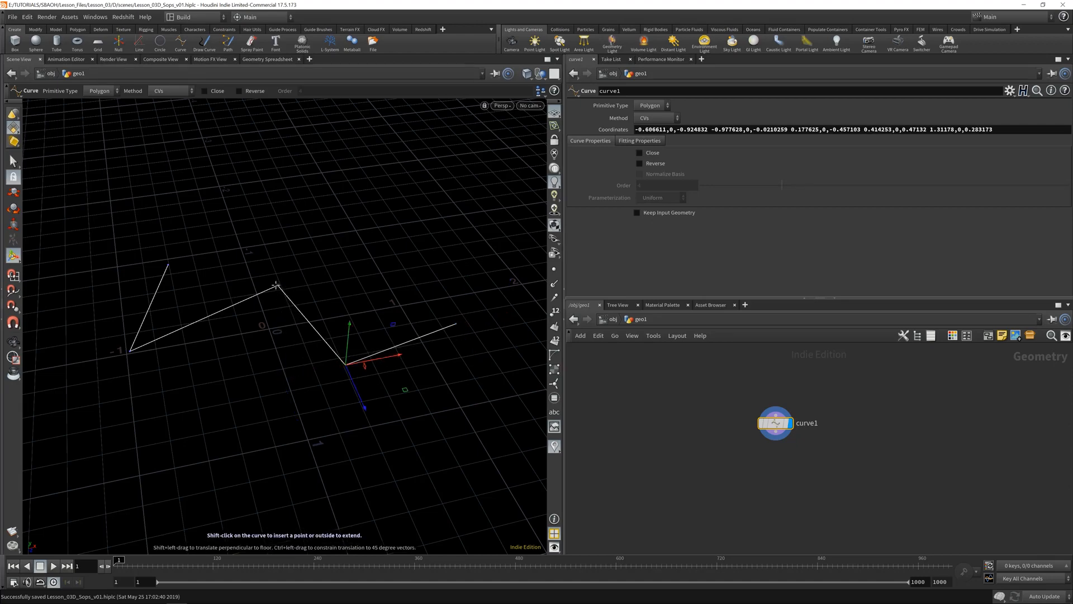
drag(277, 288, 275, 284)
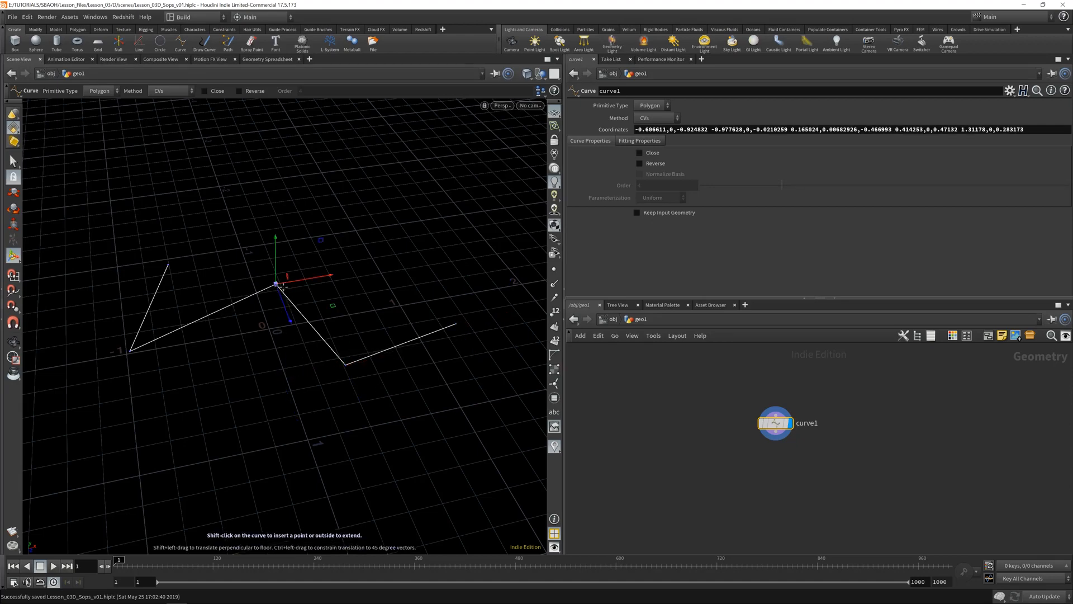
Step: Set the curve's primitive type to NURBS
click(657, 106)
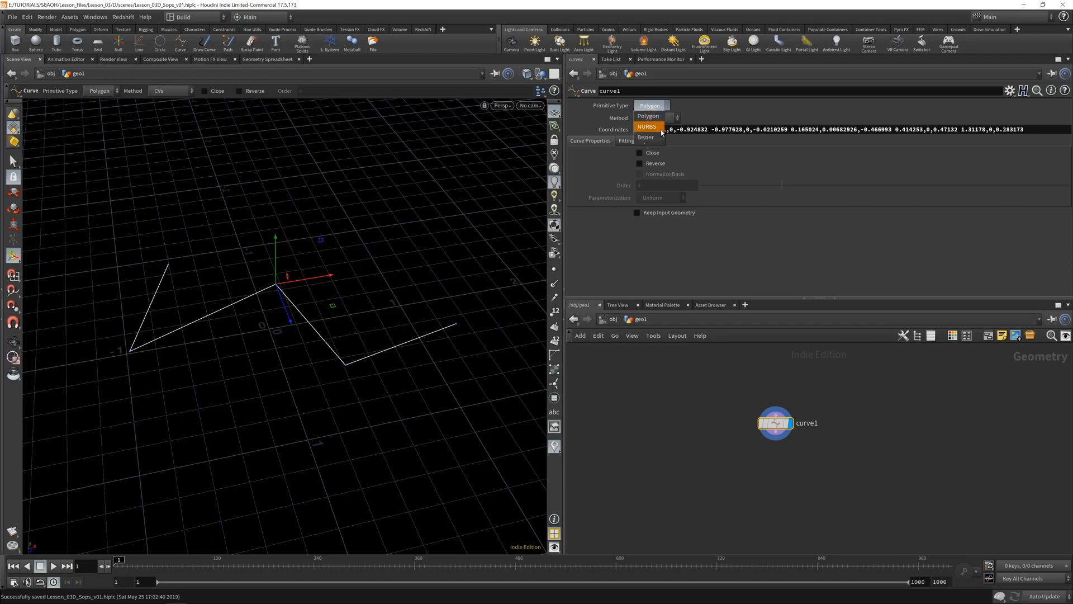
click(649, 127)
click(654, 106)
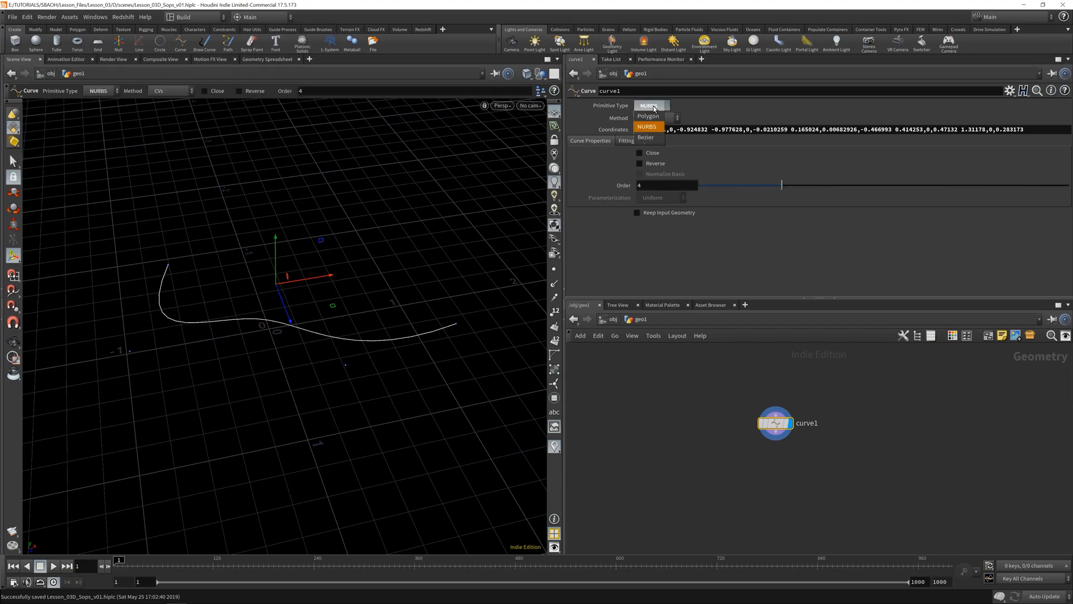
click(650, 130)
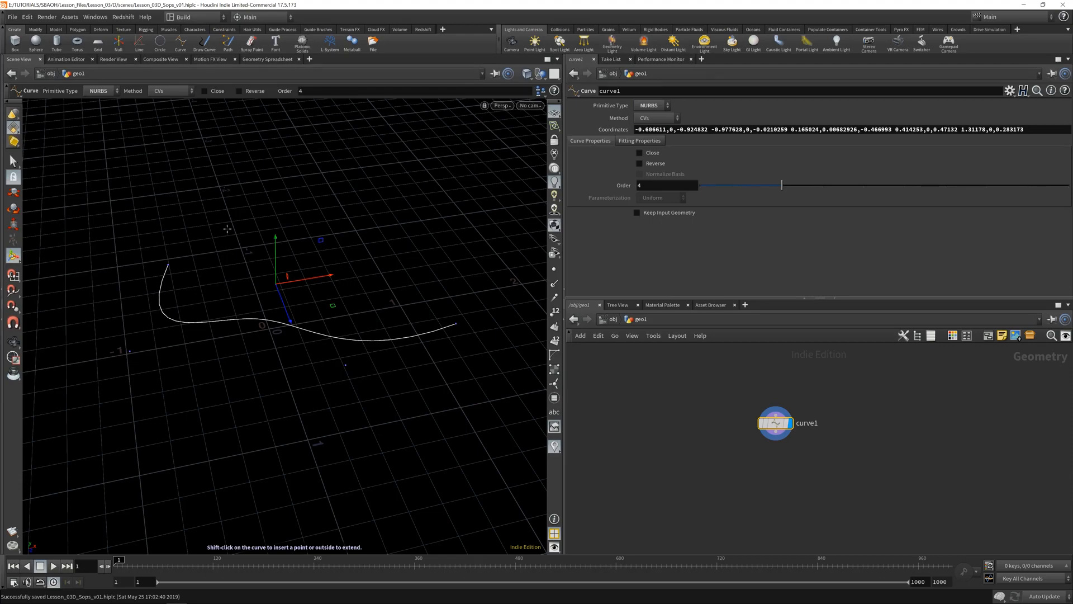
Step: Reshape the curve by moving its first point to about (-0.91, 0, -1.15) and its third point to about (0.59, 0.01, -0.86)
click(168, 267)
drag(223, 288, 180, 278)
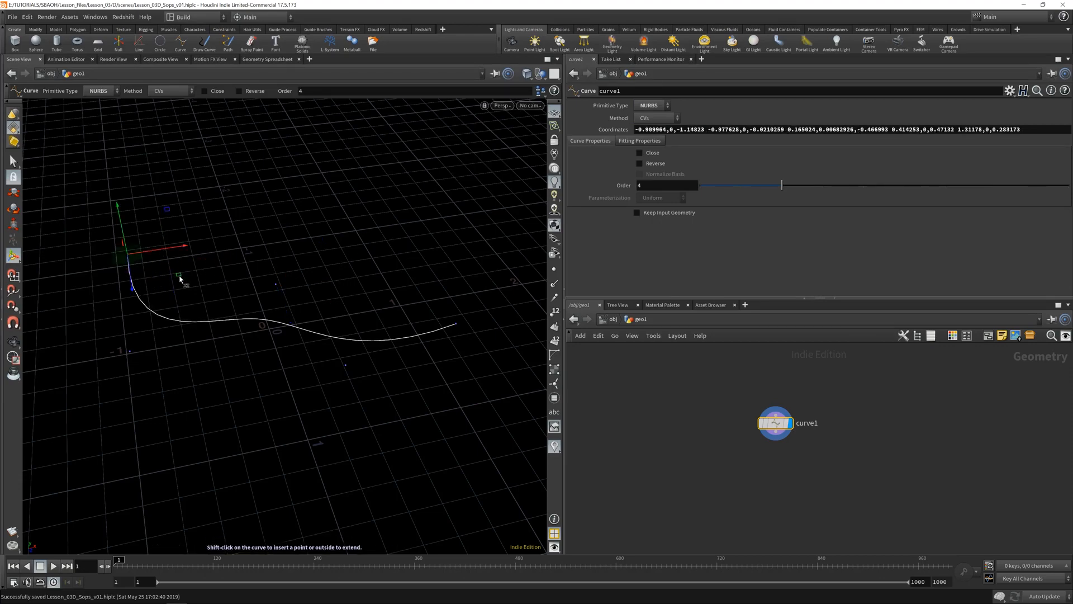
click(275, 284)
drag(277, 285, 316, 256)
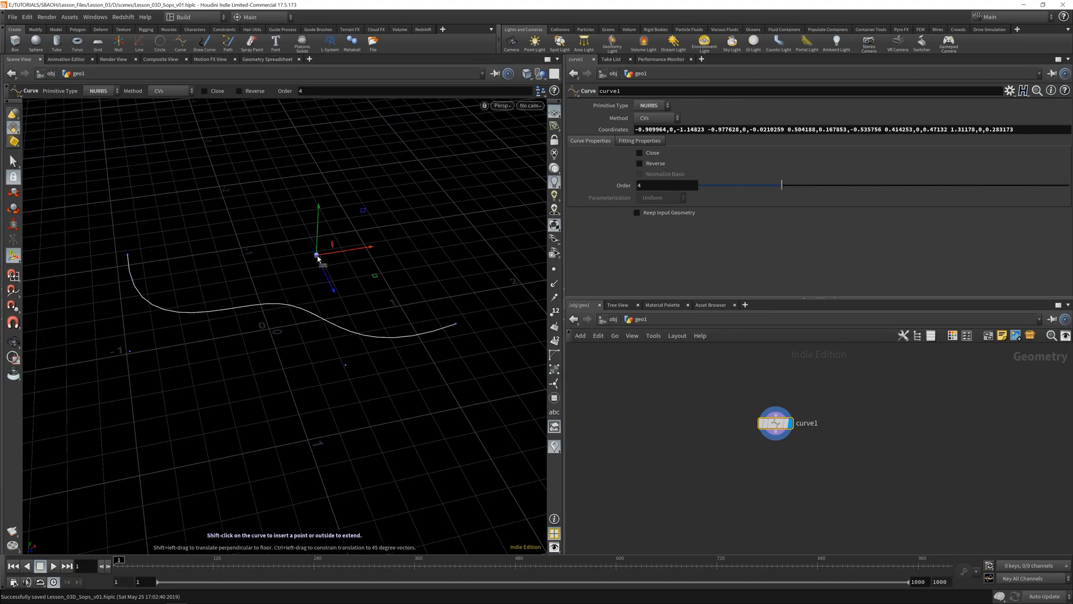
key(ctrl+z)
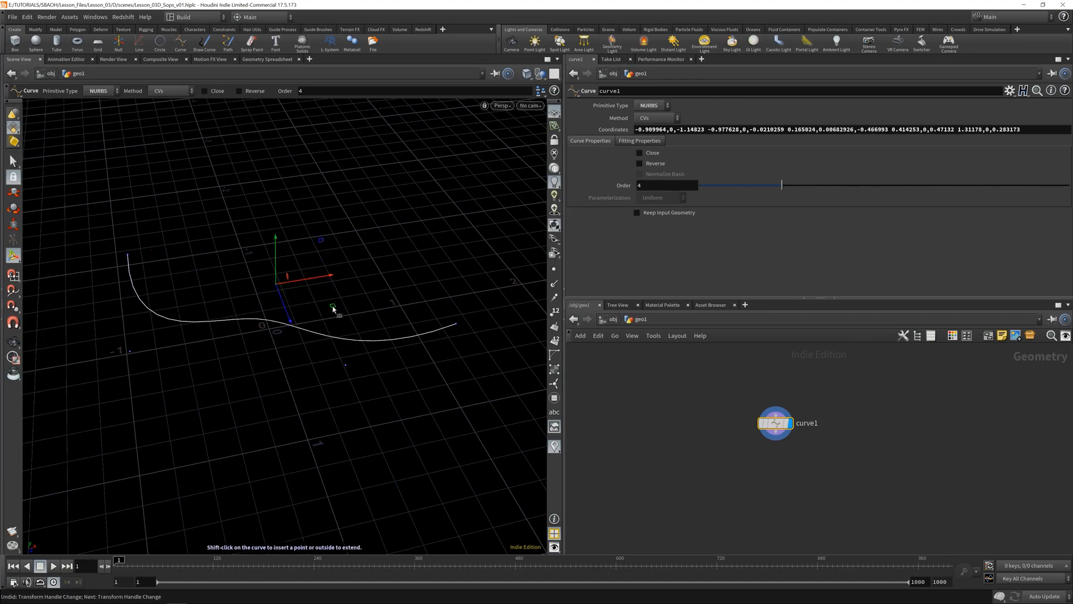
drag(334, 307, 311, 375)
key(Escape)
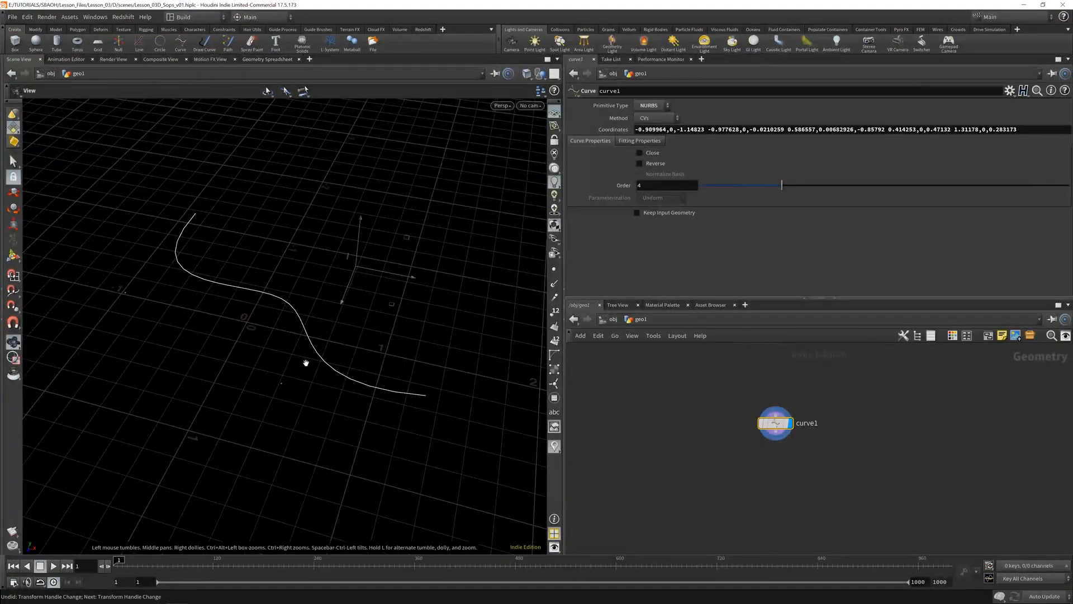
key(Return)
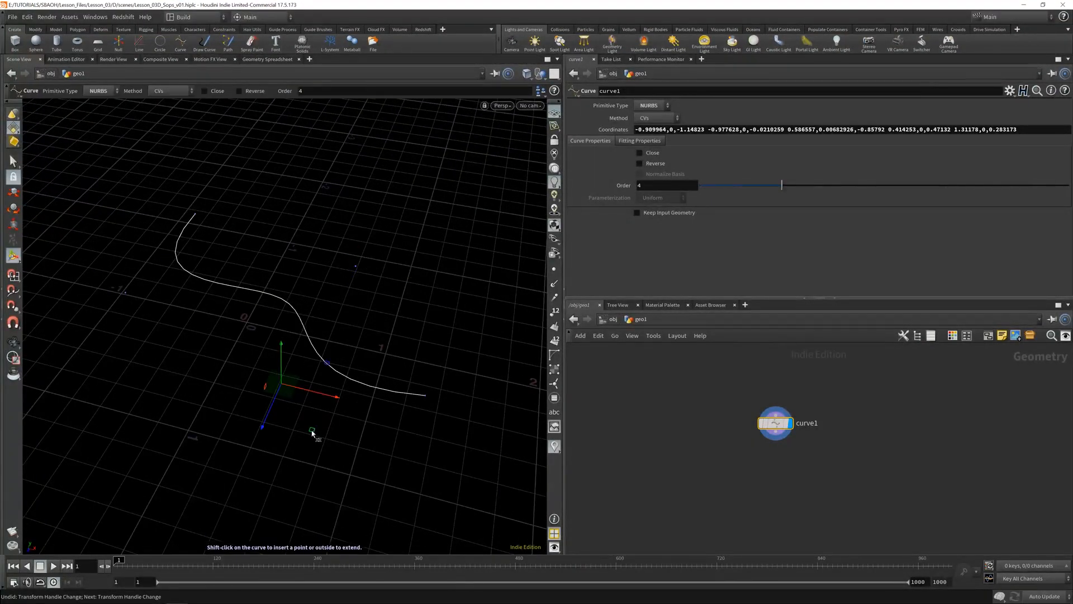
Step: Reshape the curve by moving its fourth point to about (0.25, 0, 0.68)
drag(312, 431, 316, 359)
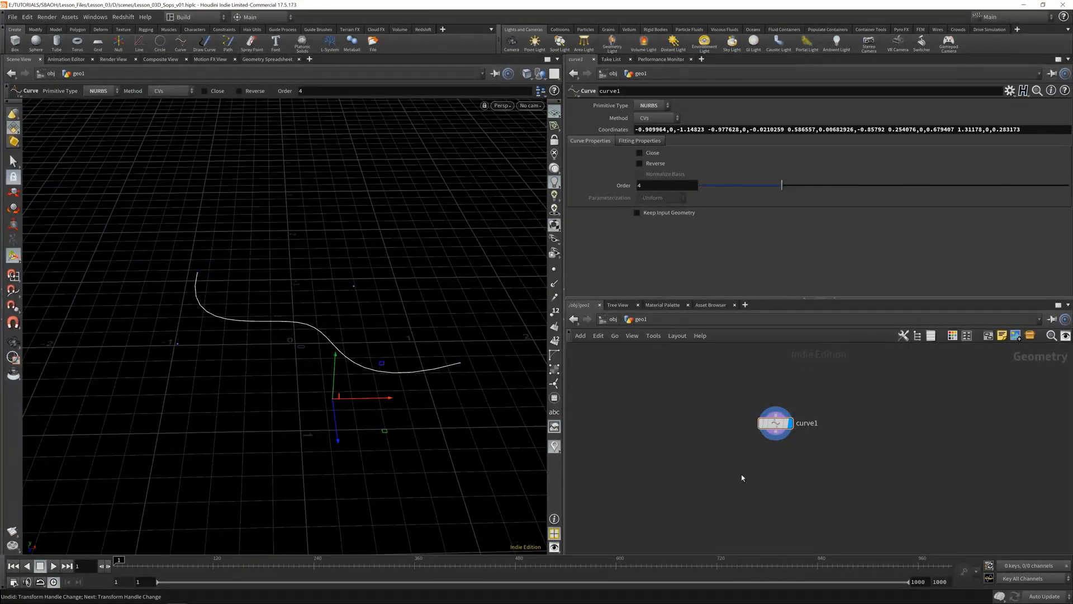
middle_drag(742, 478, 800, 479)
right_click(291, 329)
alt+right_drag(293, 328, 377, 334)
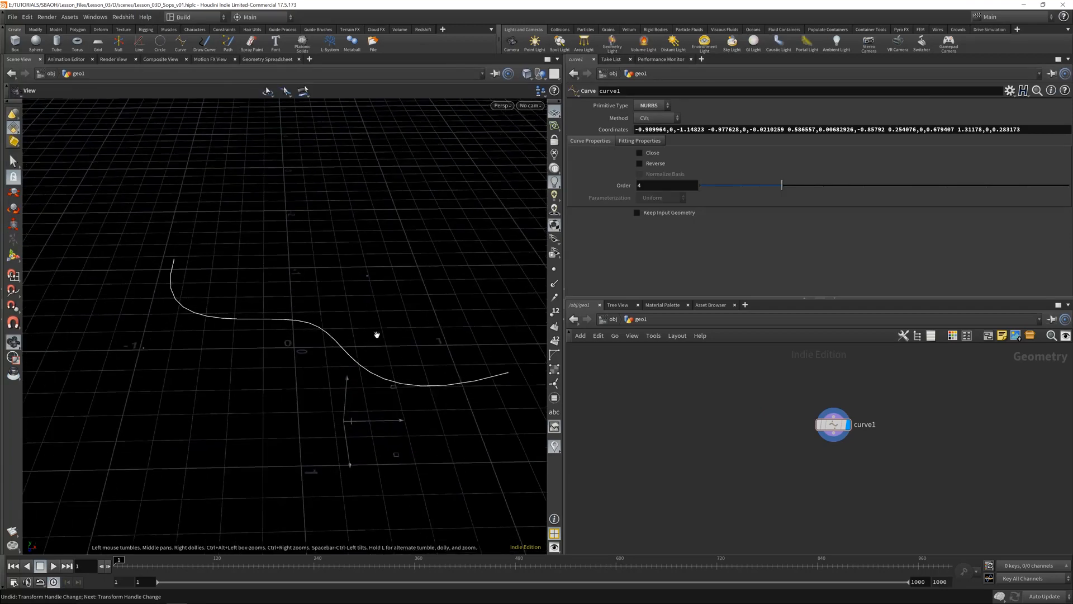
drag(377, 334, 333, 354)
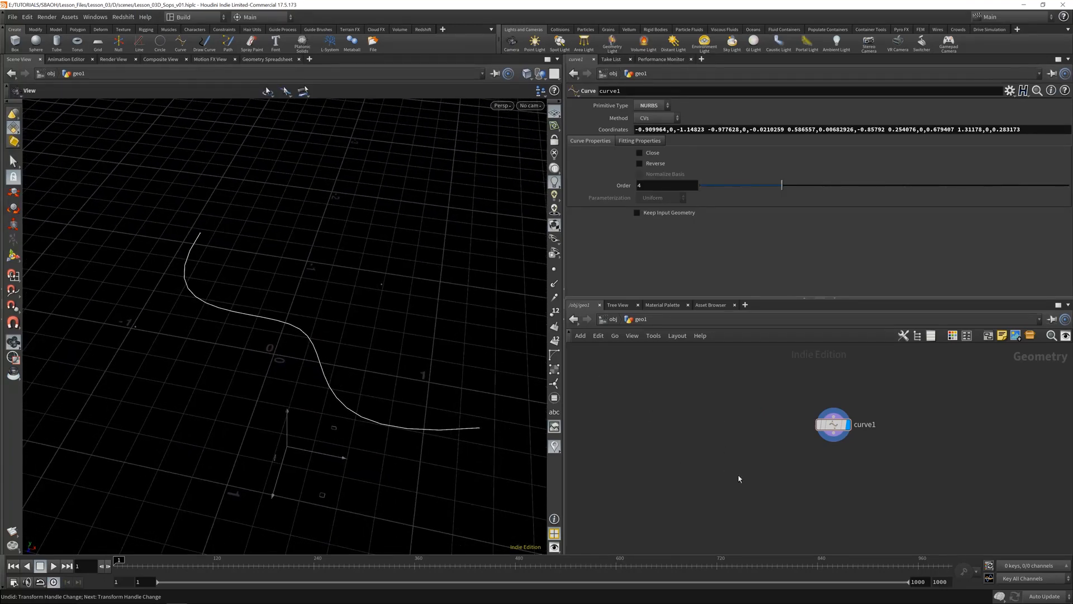
Step: Add a Sweep node below curve1 in the network and save the scene
key(Tab)
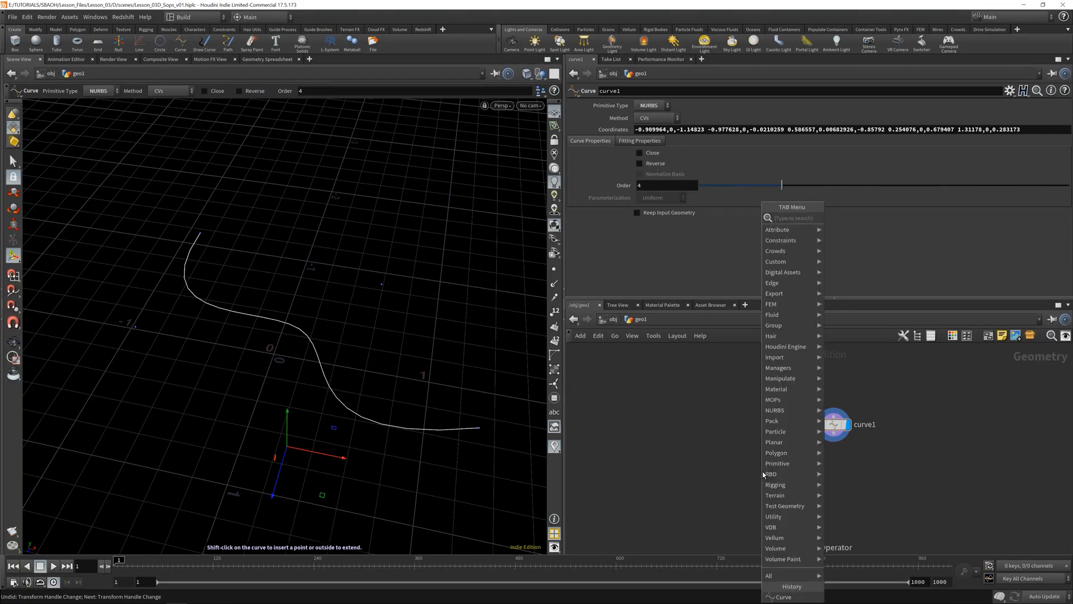
text(swee)
key(Return)
click(754, 469)
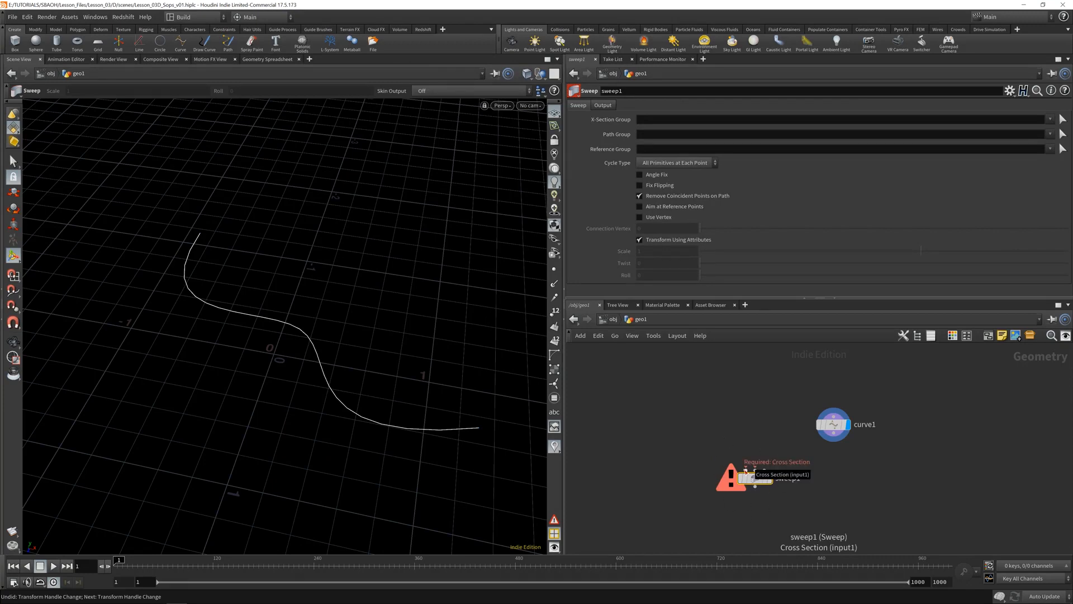
key(ctrl+s)
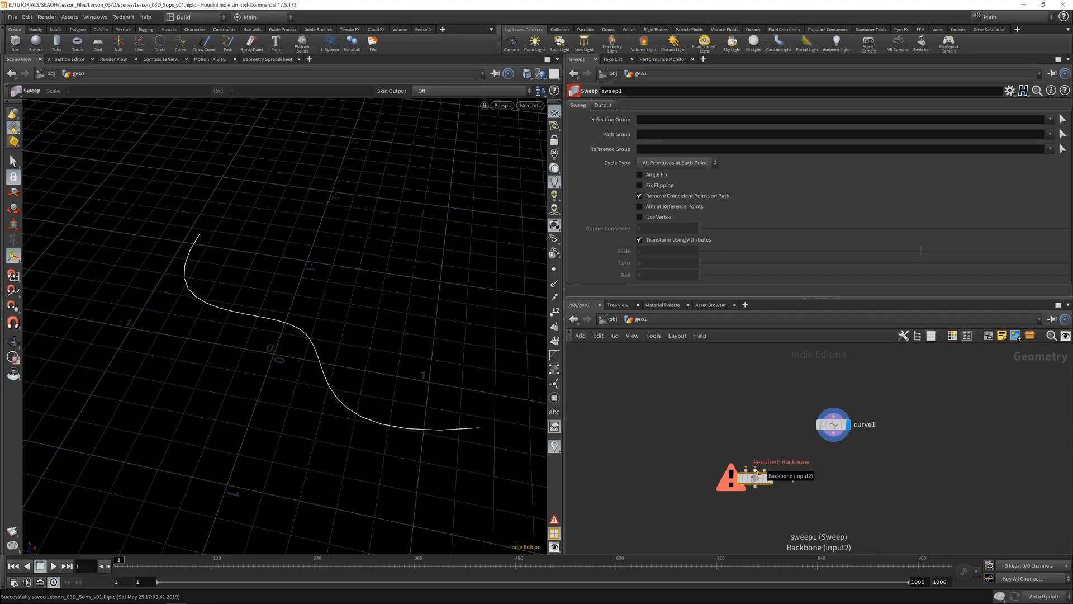
Step: Connect curve1 to the Backbone input of sweep1 and display the sweep node
click(756, 471)
click(831, 441)
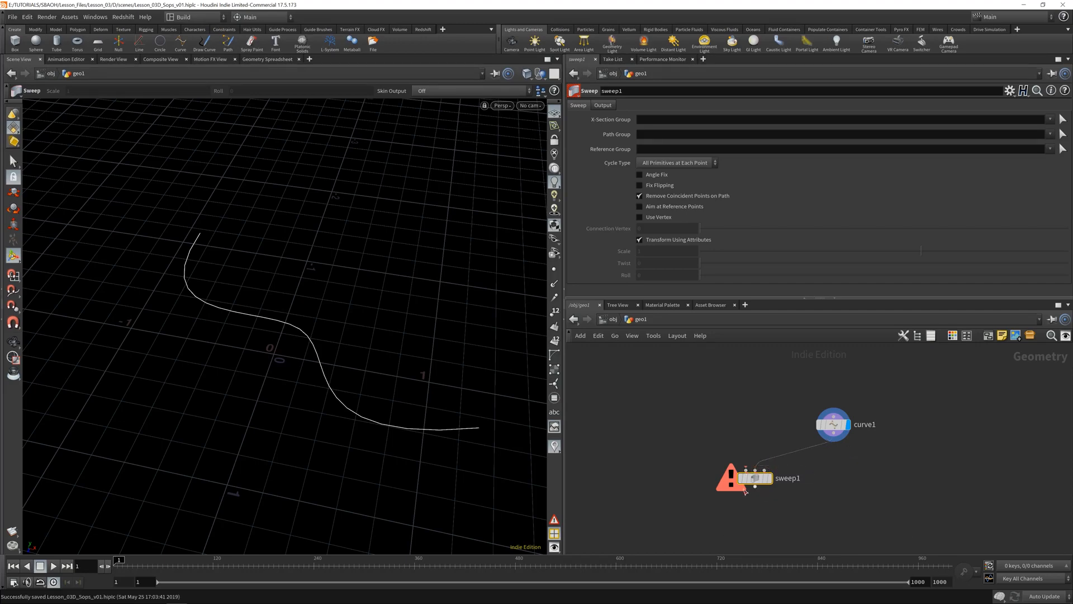
drag(771, 483, 777, 504)
click(775, 500)
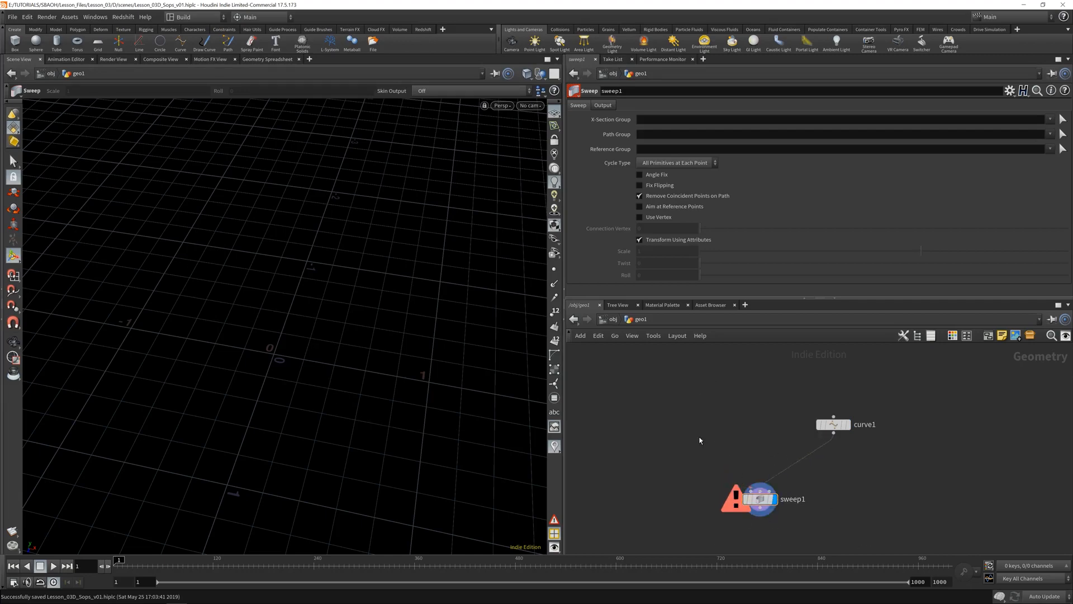
Step: Switch the display back to curve1 and add a Line node beside it
click(846, 425)
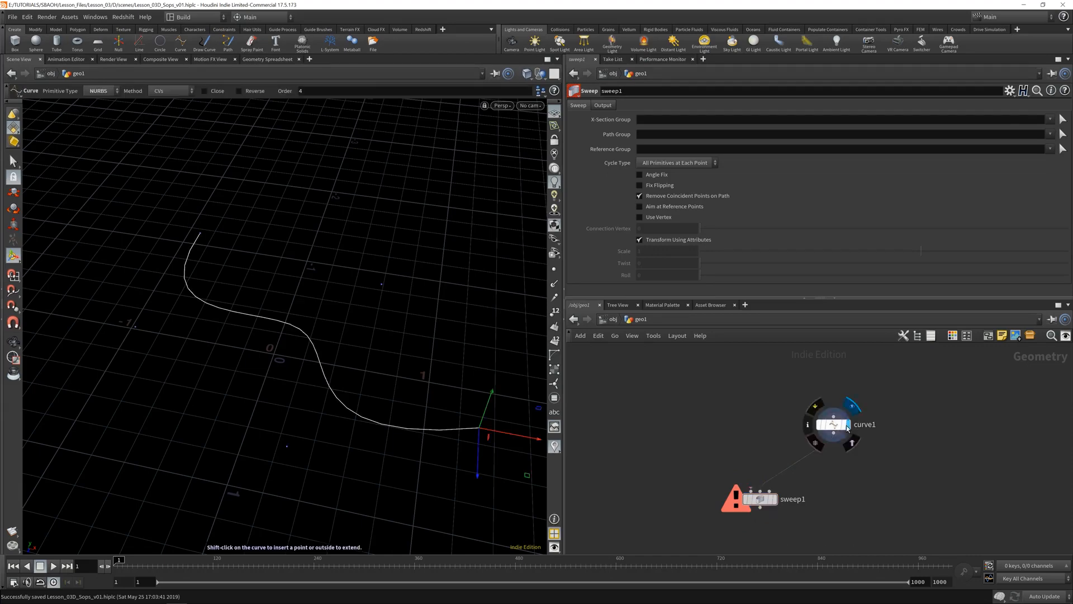
key(Tab)
text(line)
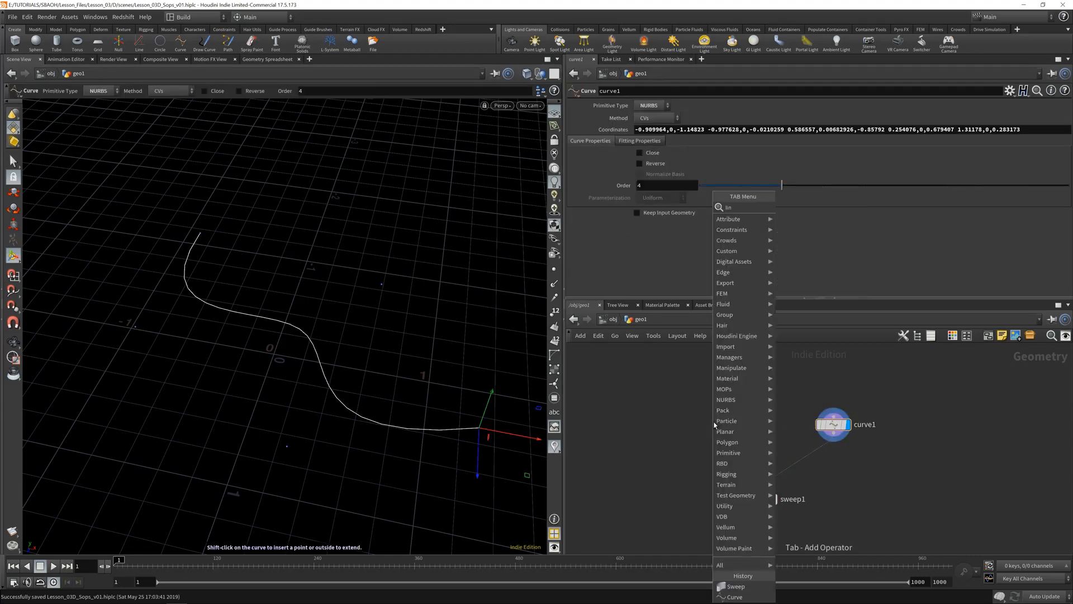
key(Return)
click(714, 425)
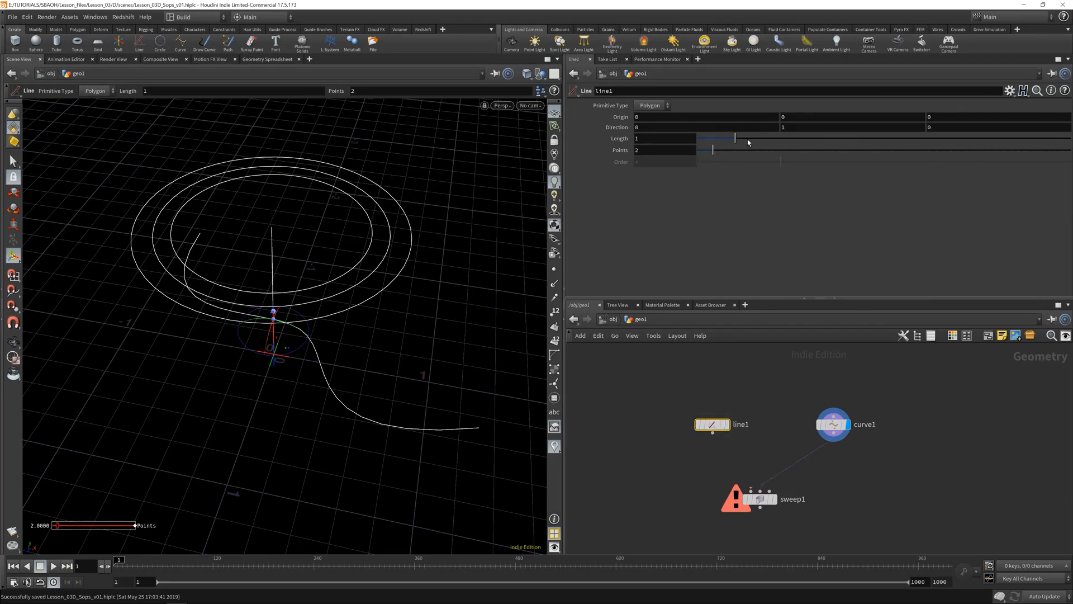
Step: Set the direction of line1 to 0, 0, 1 so it runs along Z
click(818, 129)
text(0)
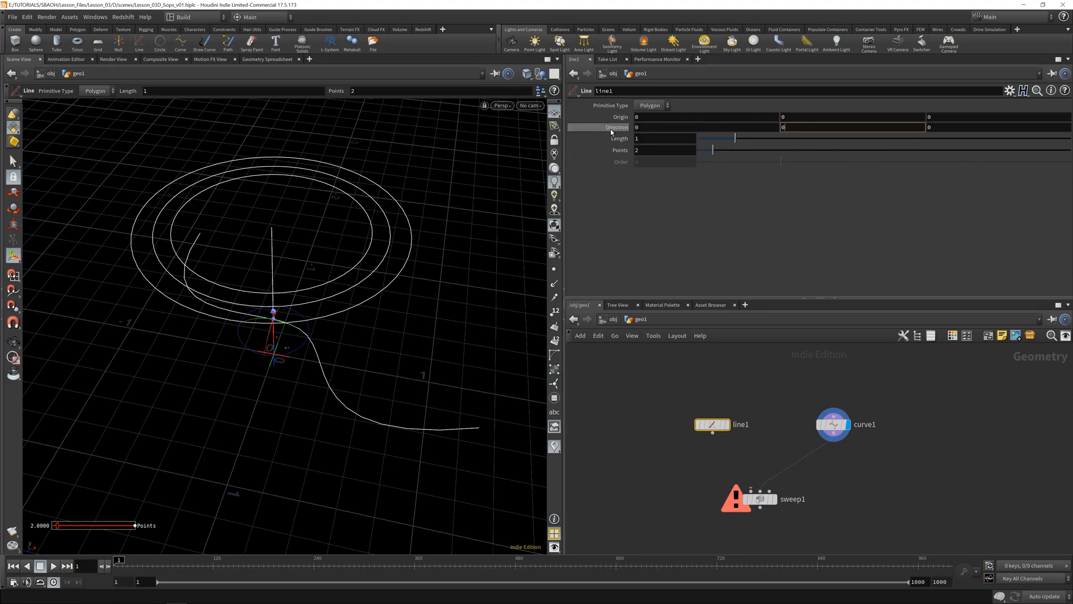
click(942, 130)
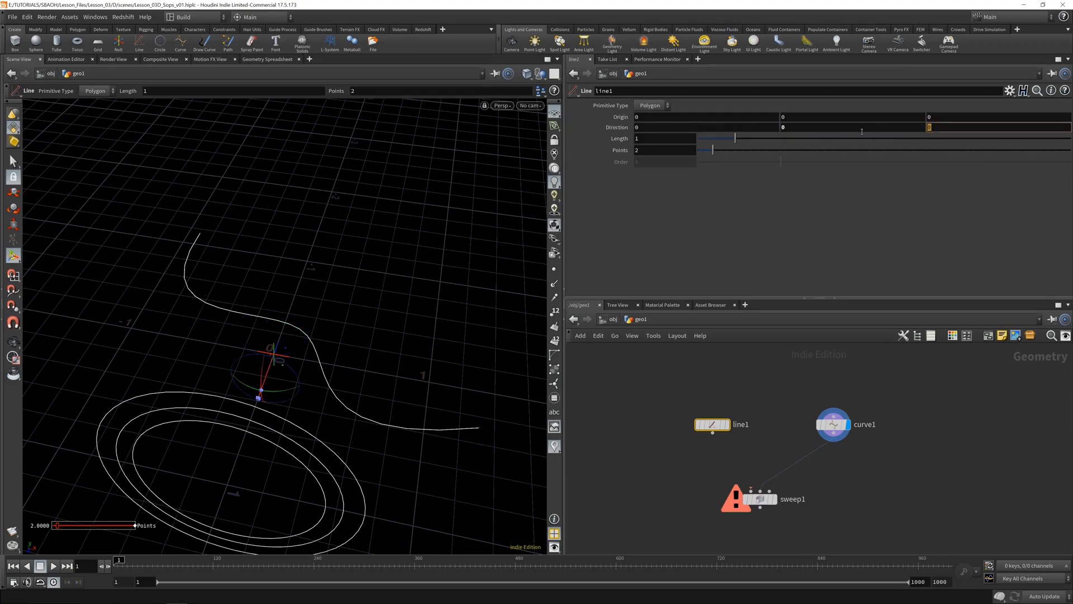
key(Return)
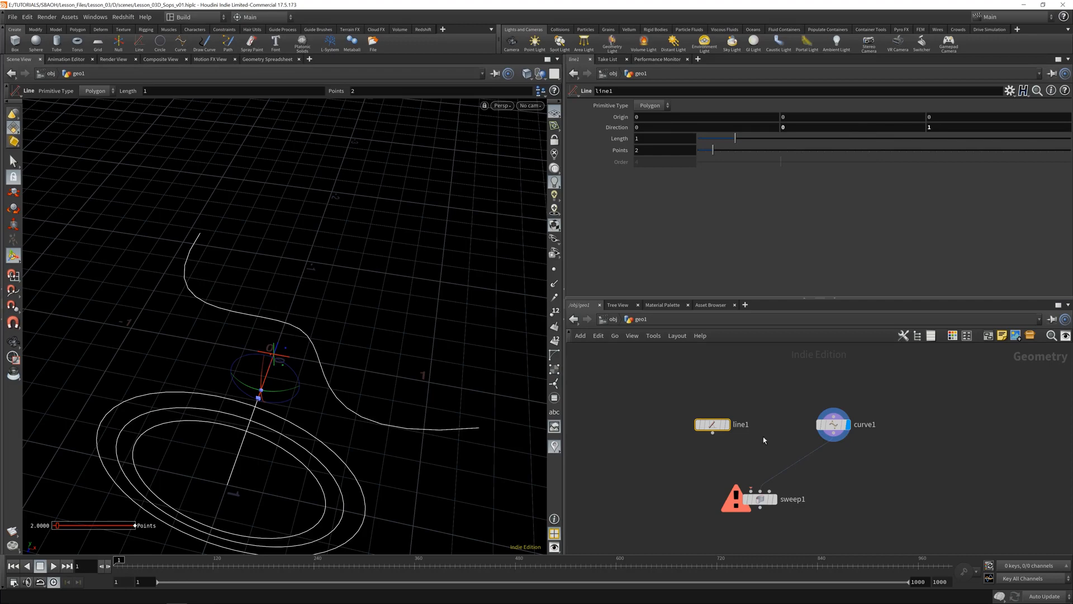
Step: Connect line1 to the Cross Section input of sweep1 and display the sweep
drag(713, 433, 751, 491)
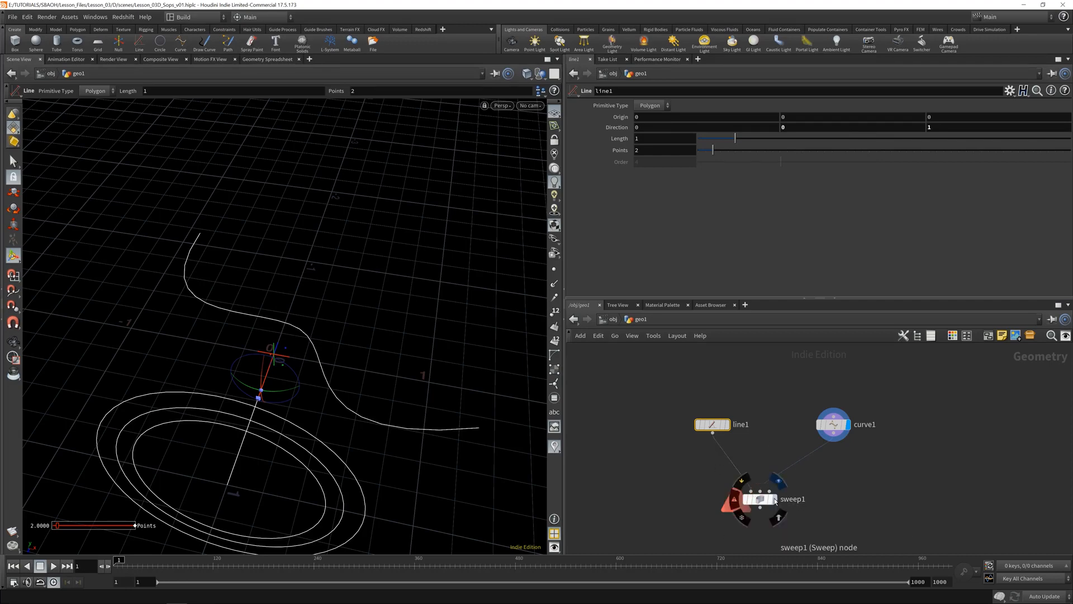
click(775, 501)
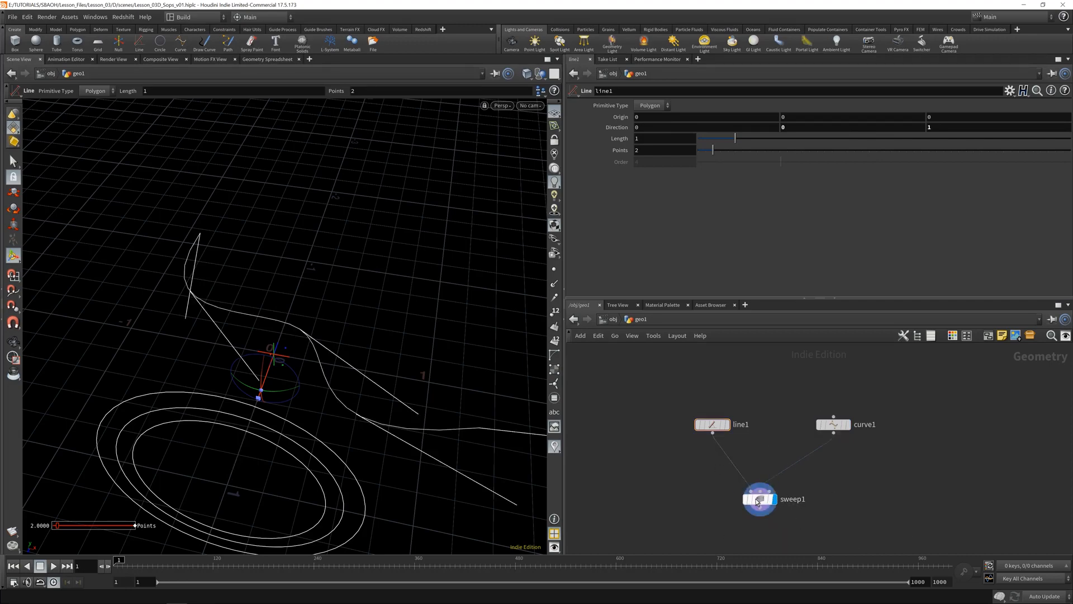
click(758, 501)
drag(264, 376, 290, 333)
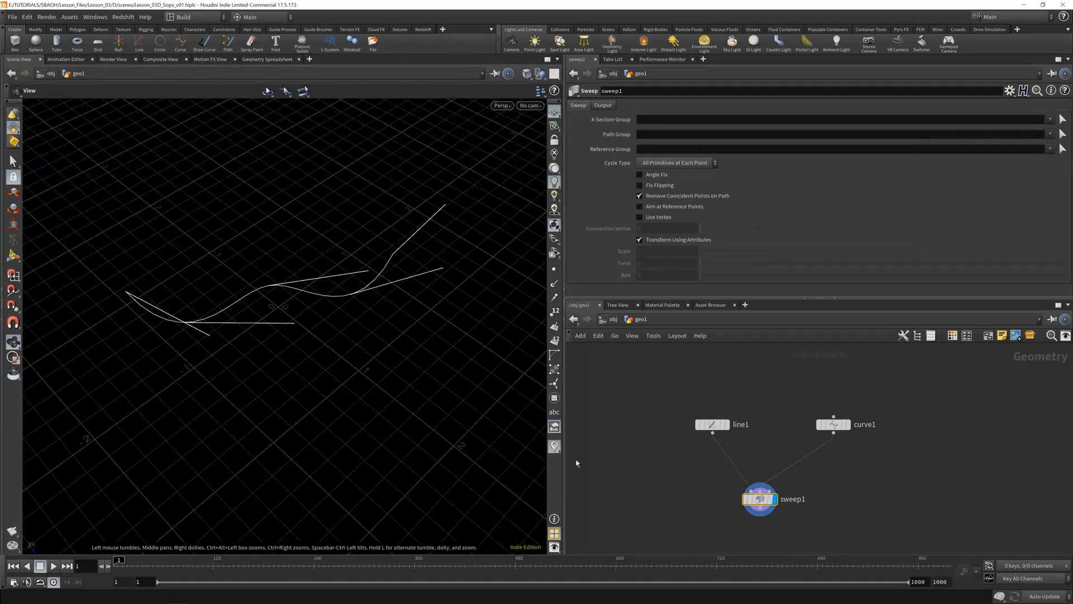
key(Return)
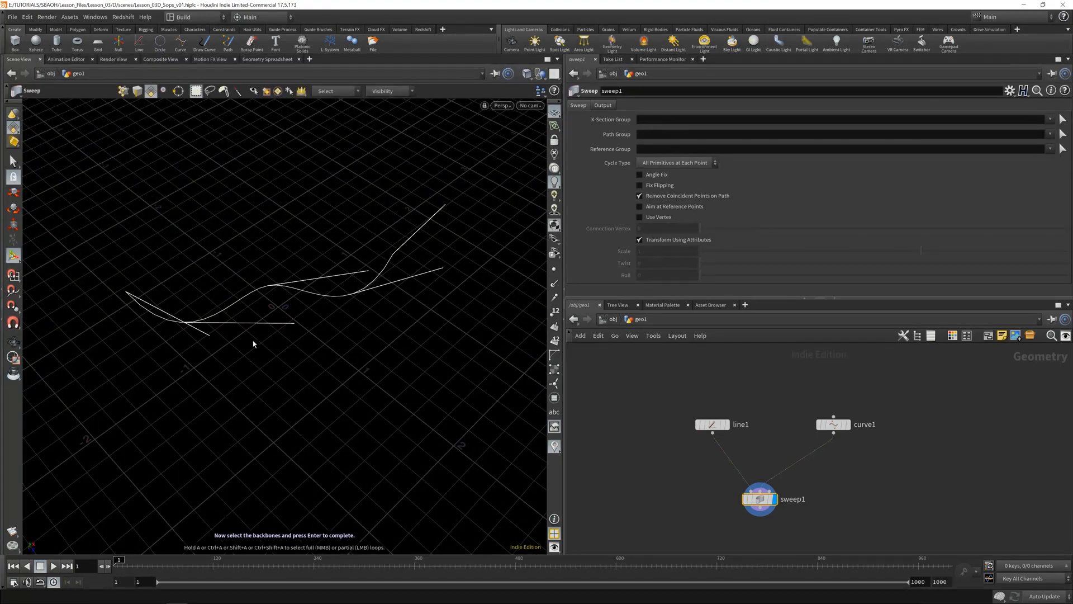
Step: Insert a Resample node between curve1 and sweep1, with point display enabled in the viewport
click(849, 425)
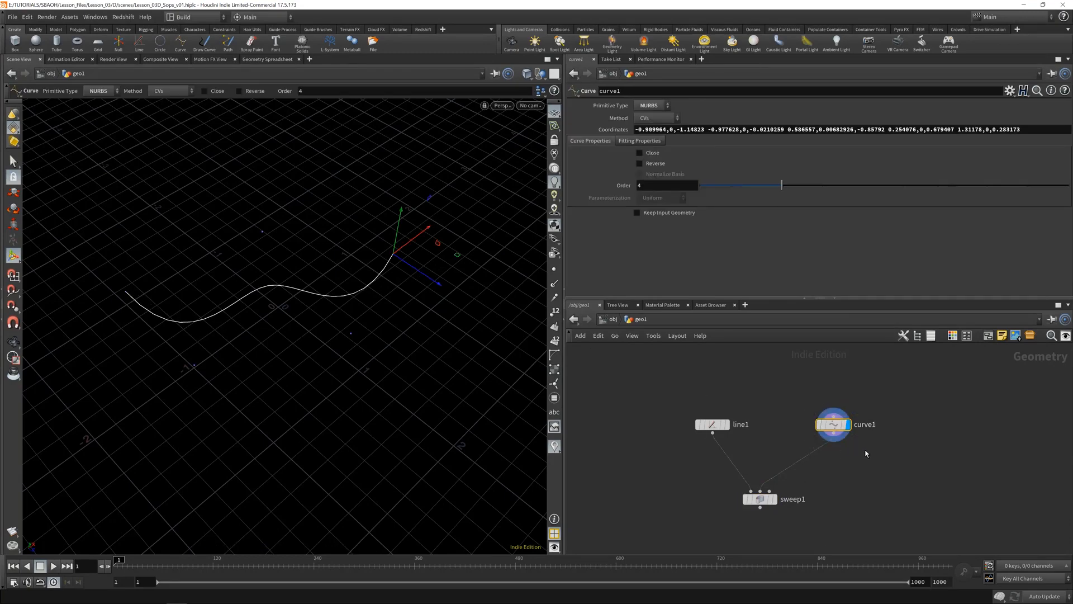
key(Tab)
text(res)
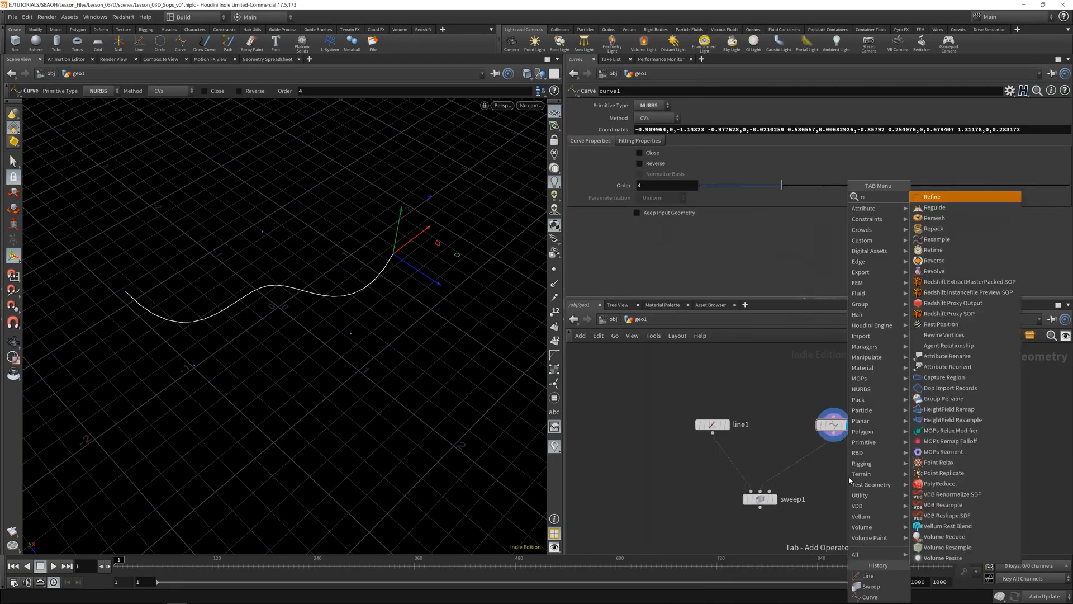
key(Return)
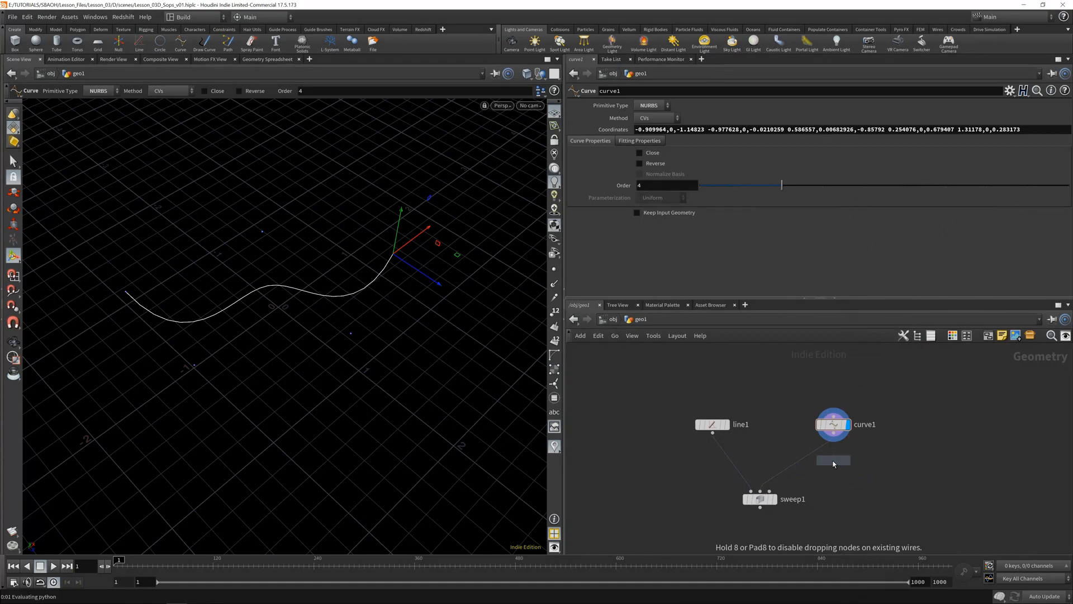
click(837, 461)
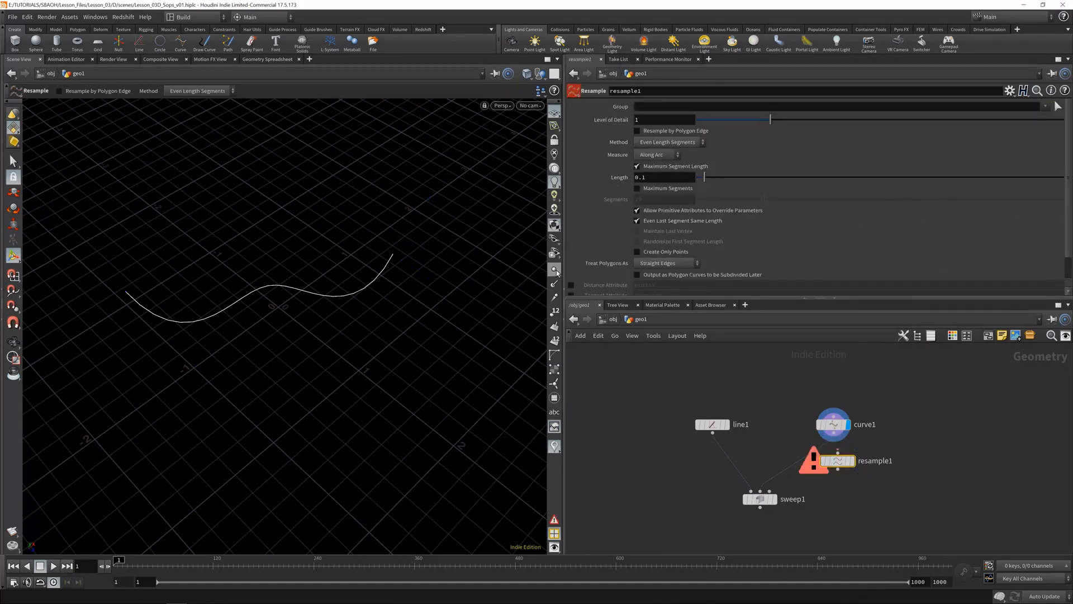
key(Escape)
drag(171, 309, 138, 302)
key(Return)
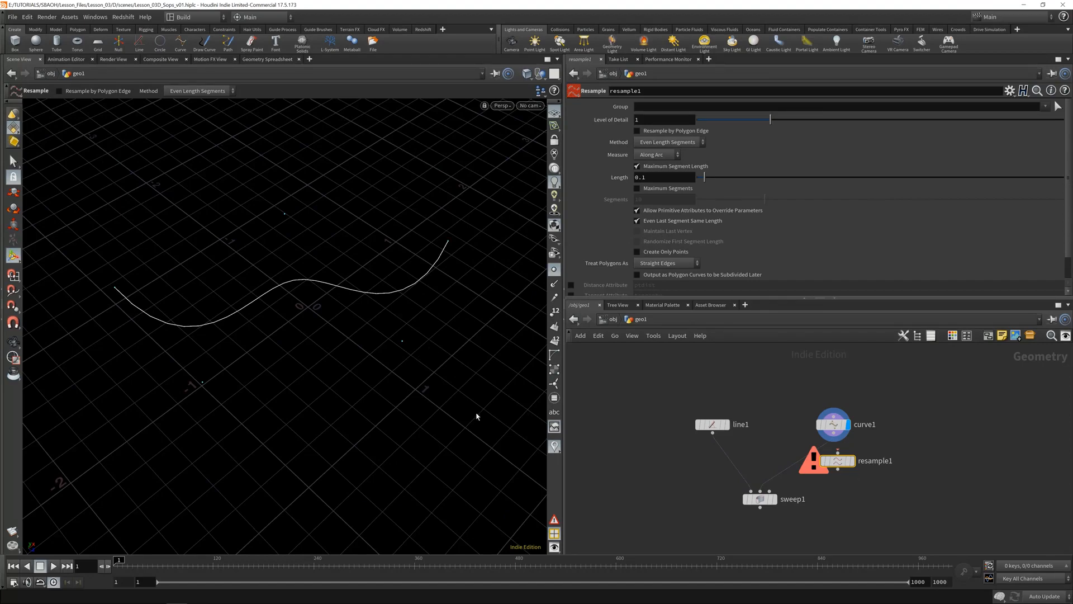
drag(840, 463, 811, 461)
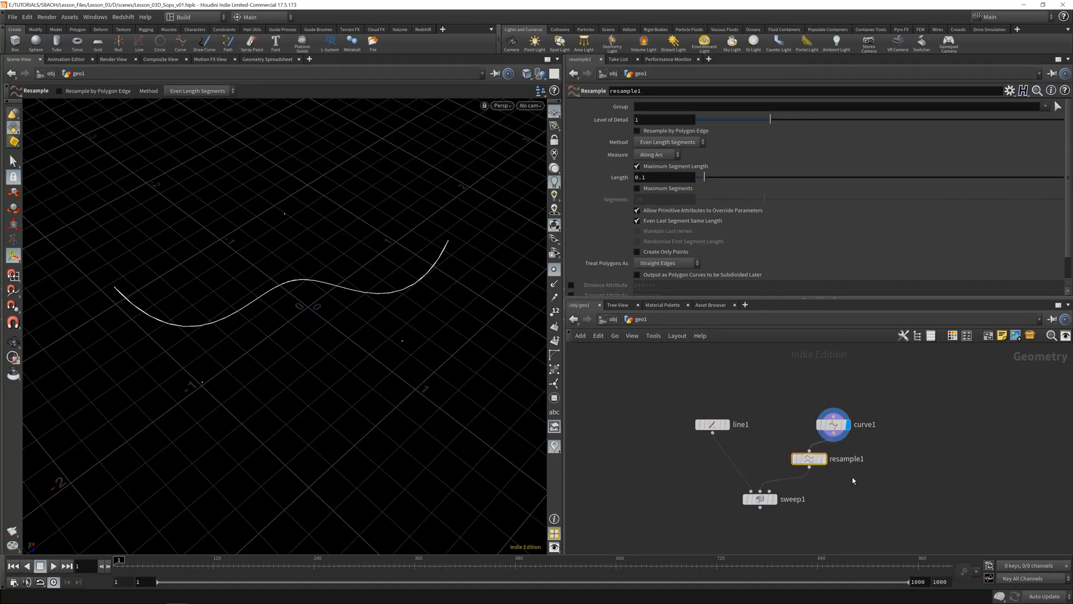
Step: Display the output of resample1 in the viewport
click(825, 460)
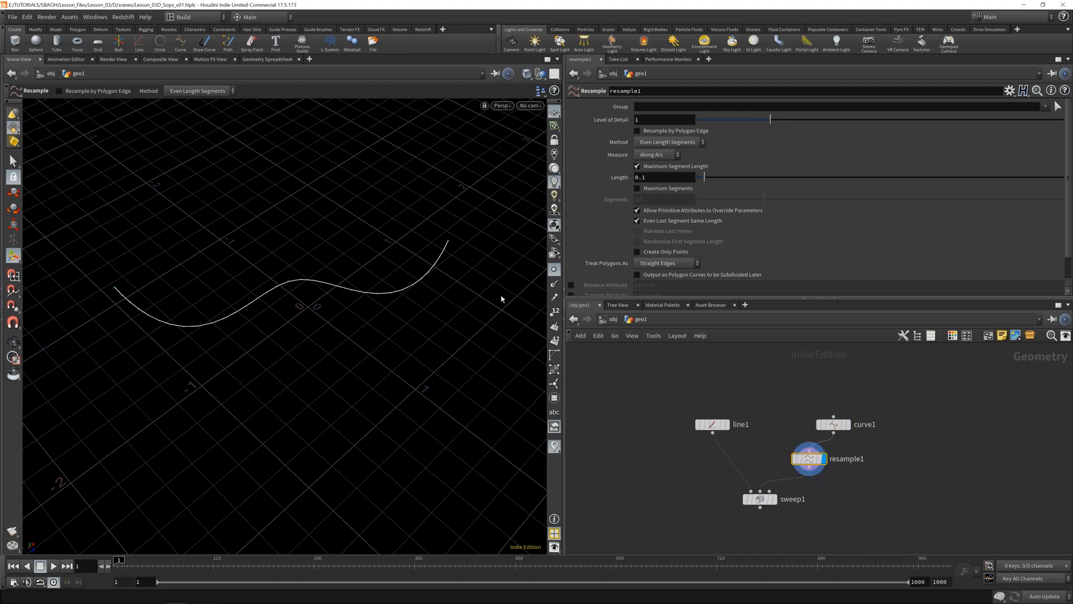
key(Escape)
drag(500, 297, 294, 259)
key(Return)
Step: Raise the point marker size to its slider maximum in the viewport display options, saving the scene along the way
key(d)
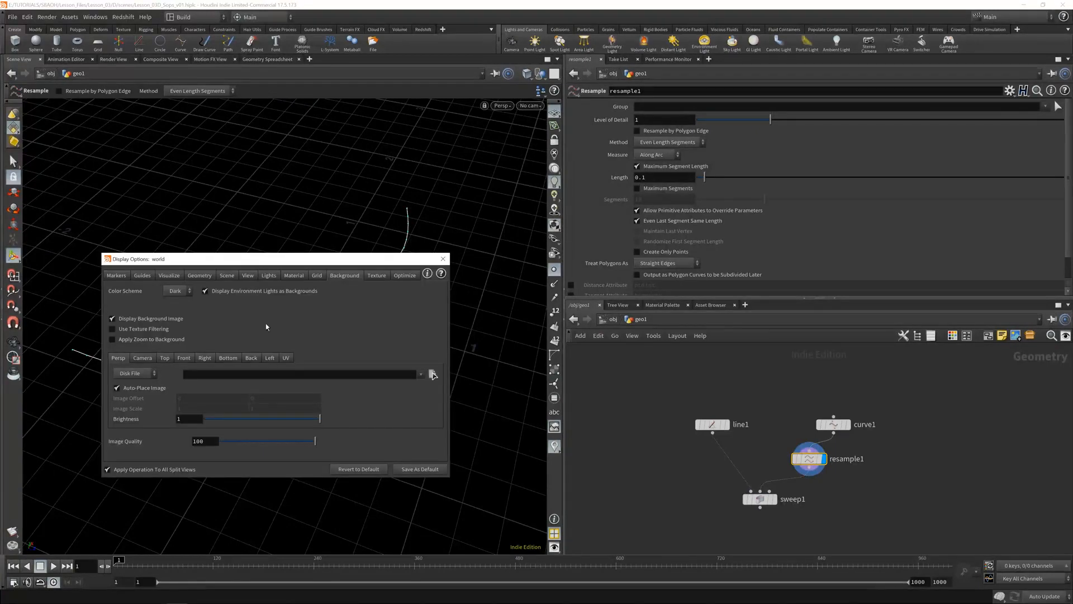
click(170, 275)
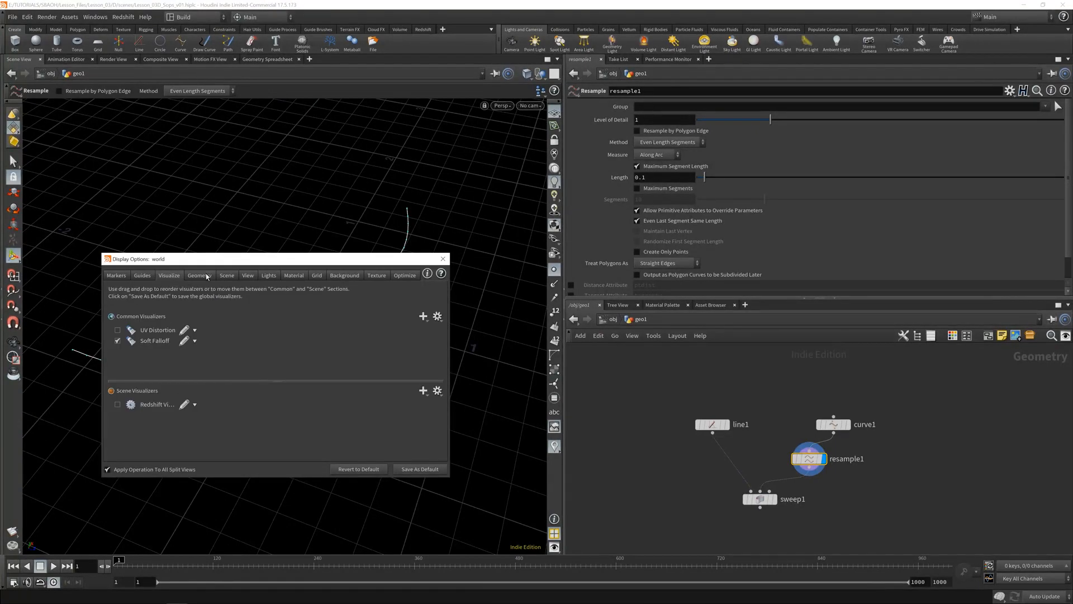
key(ctrl+s)
click(142, 277)
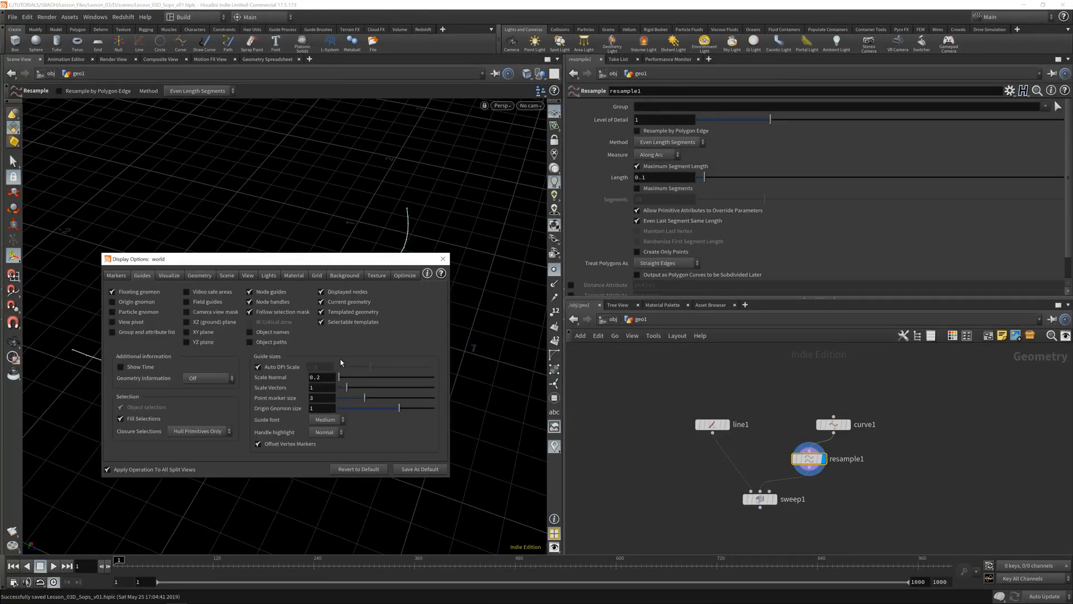
drag(318, 263, 359, 404)
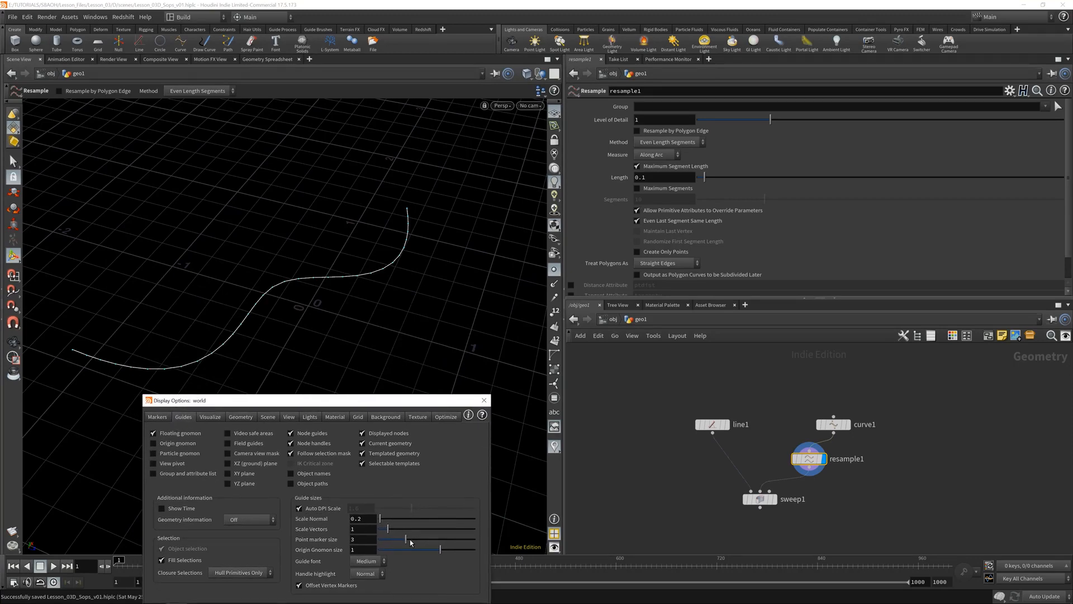
drag(407, 540, 475, 540)
click(484, 401)
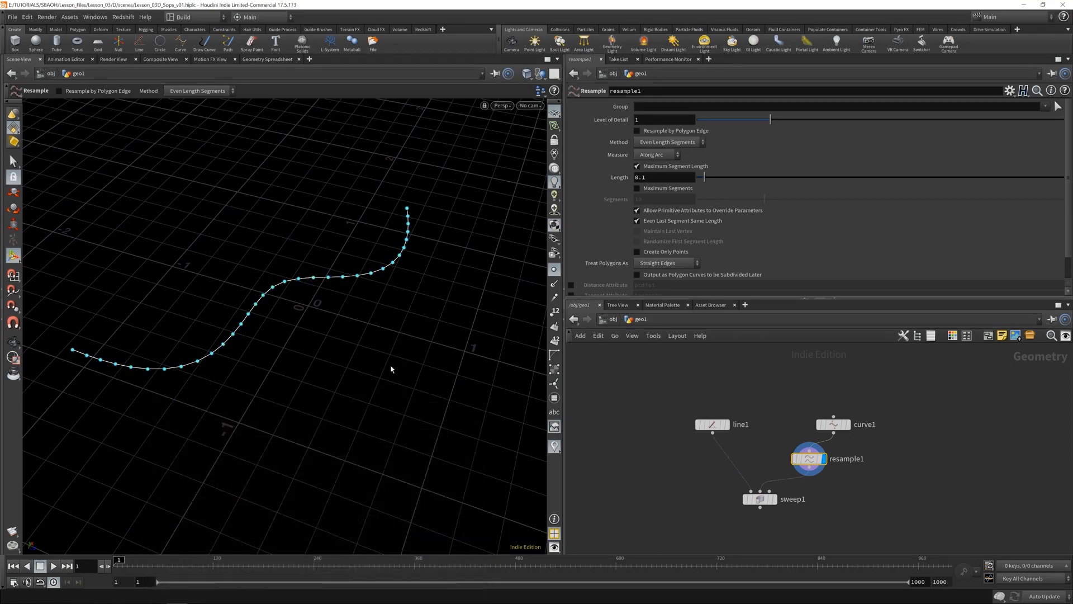
Step: Compare the points of the original curve1 with those of resample1 in the viewport
click(848, 424)
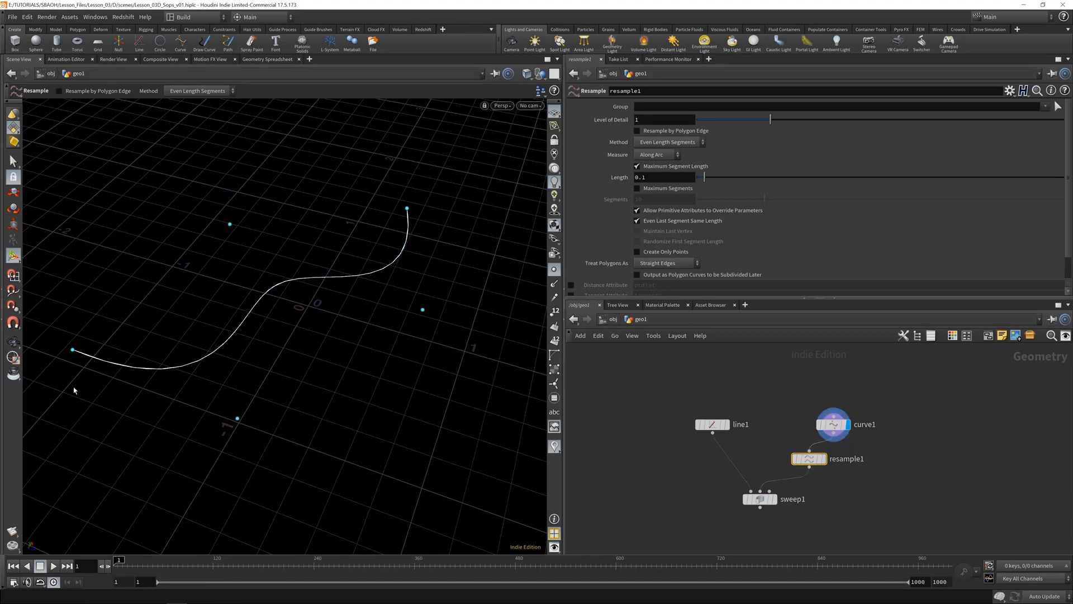
click(823, 459)
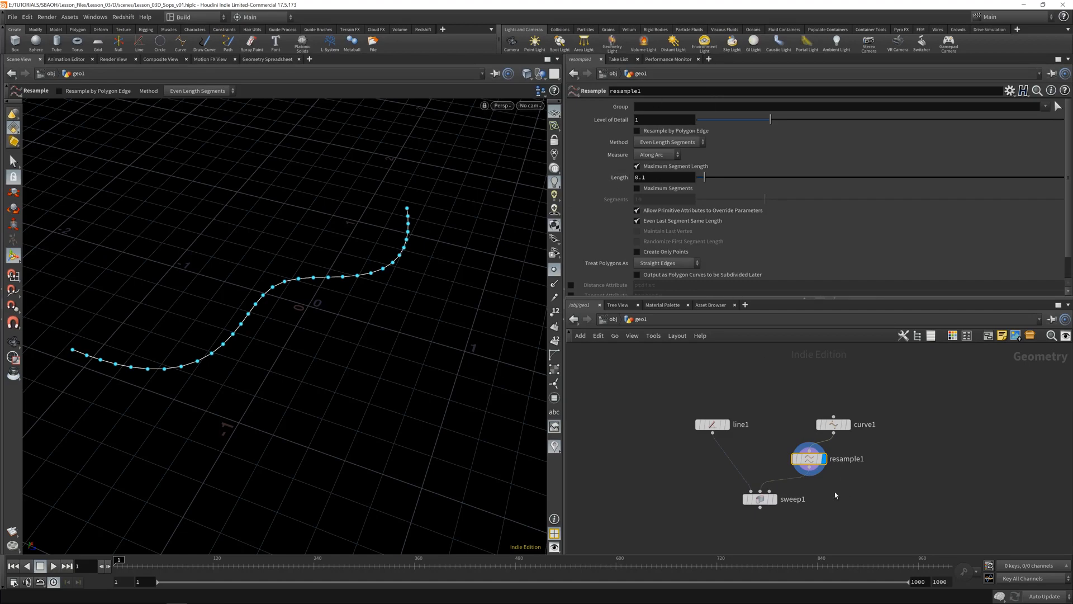
Step: Try a segment length of about 0.331 on resample1 and restore it to 0.1
middle_drag(651, 178, 596, 177)
double_click(667, 177)
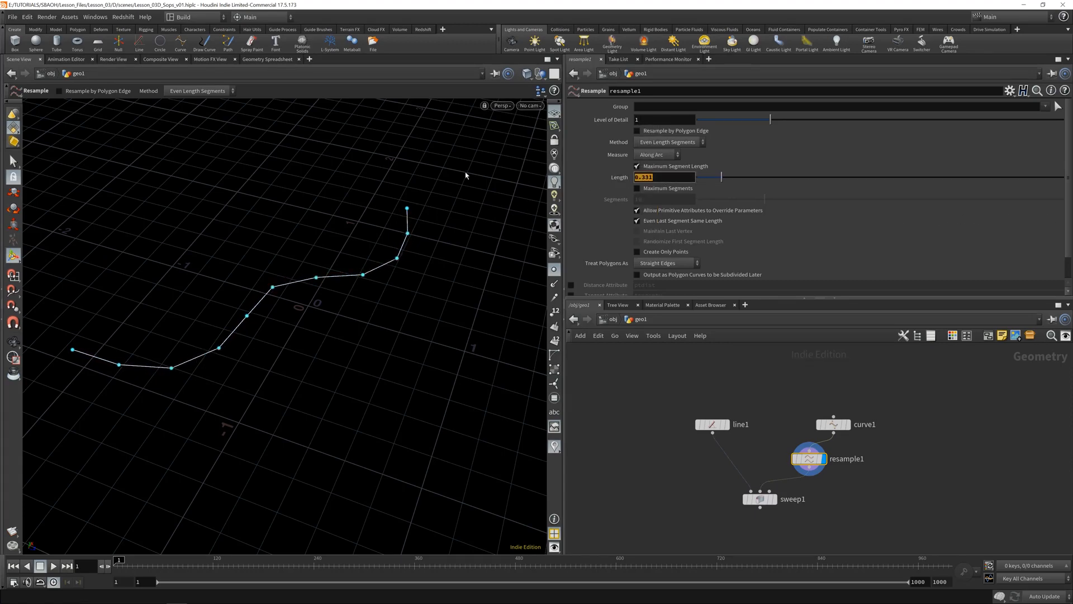
text(.1)
key(Return)
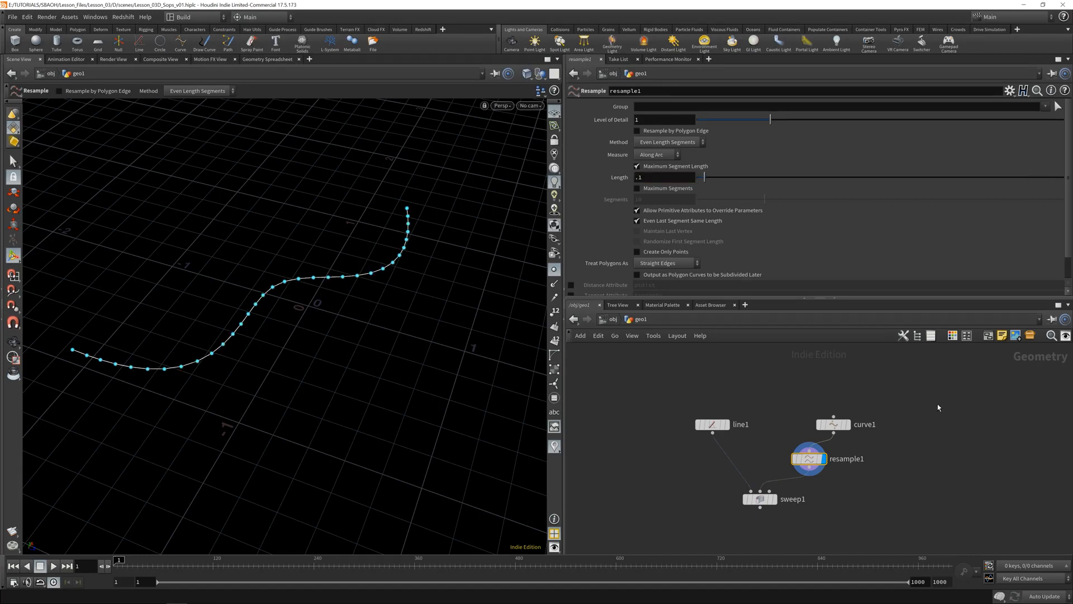
Step: Display sweep1 to show the line swept along the resampled curve
click(772, 498)
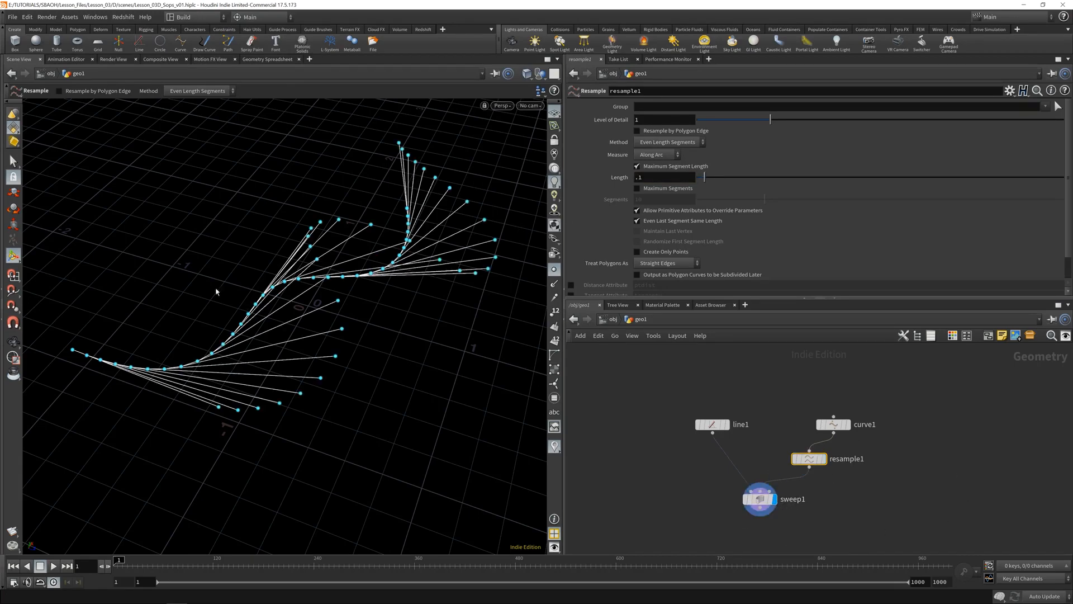
Step: Try rotating line1's direction freehand in the viewport to about 0.925, 0, 0.380, saving the scene along the way
drag(345, 308, 313, 302)
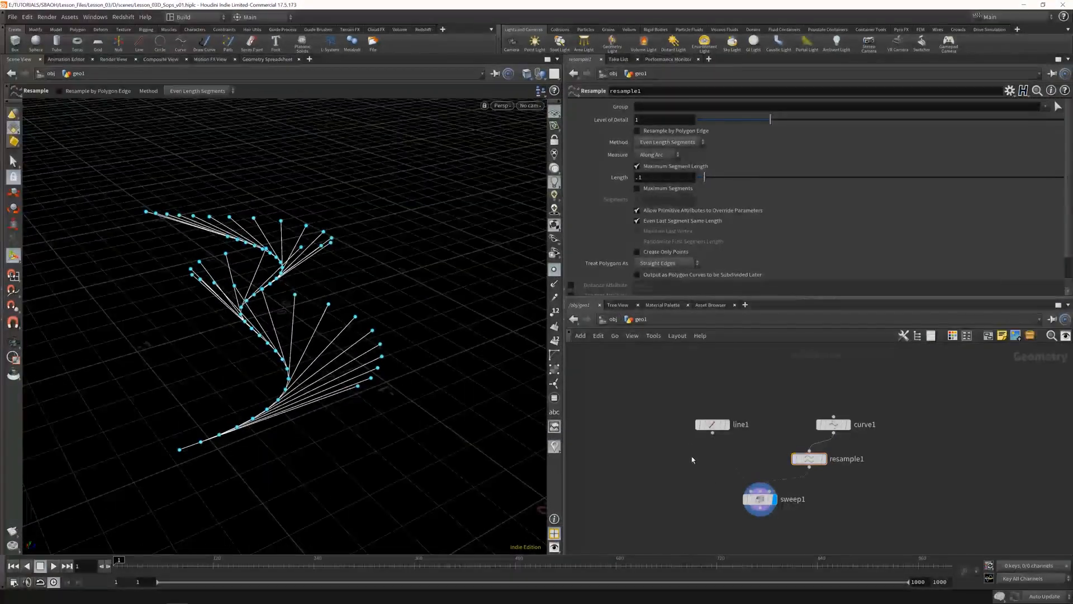
click(715, 425)
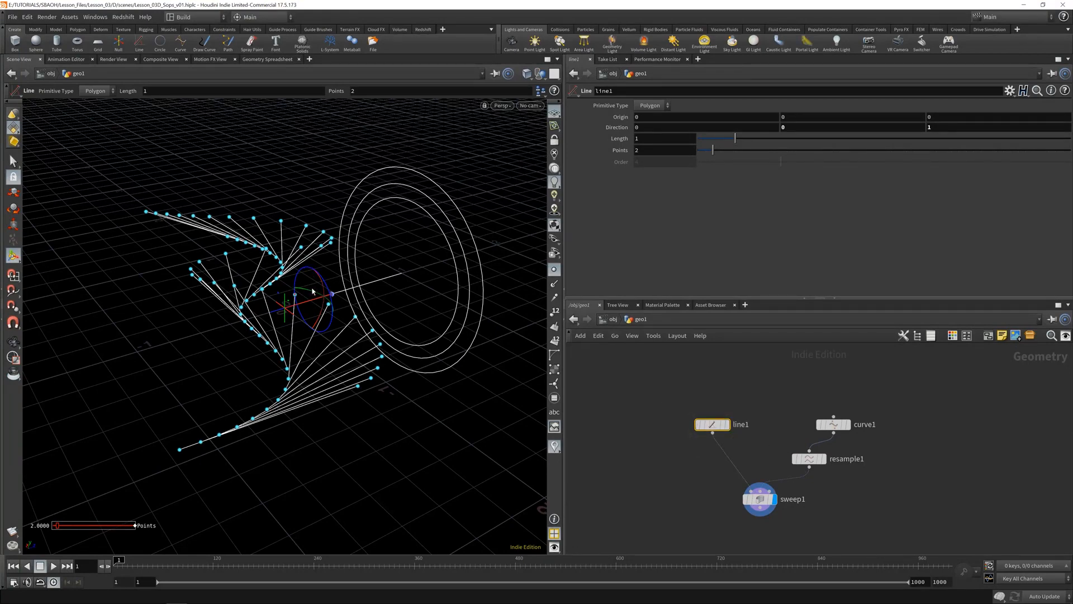
alt+drag(312, 291, 274, 278)
drag(223, 281, 227, 284)
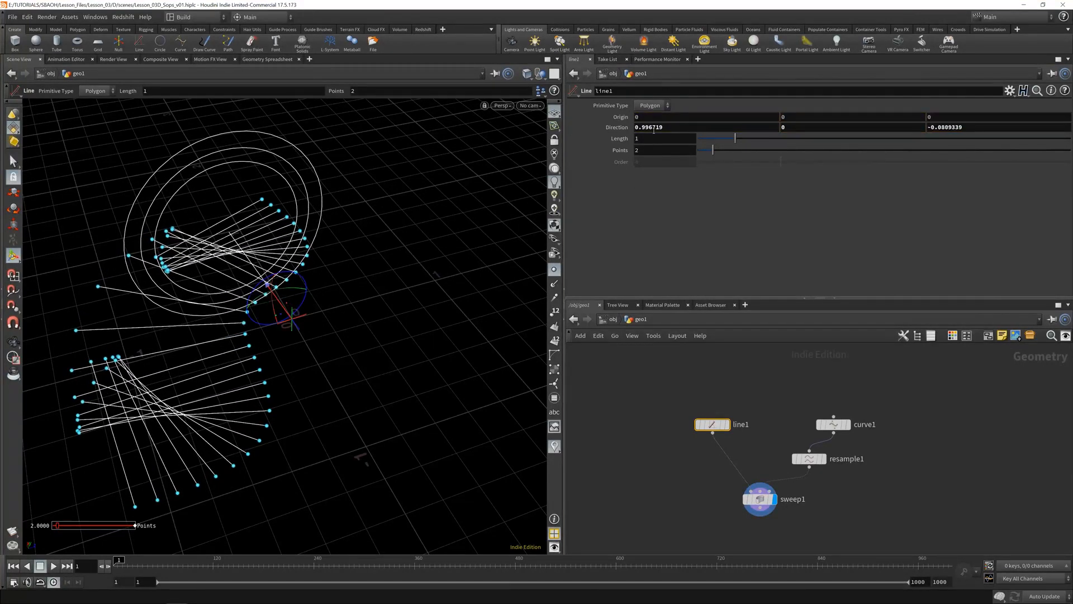
key(ctrl+s)
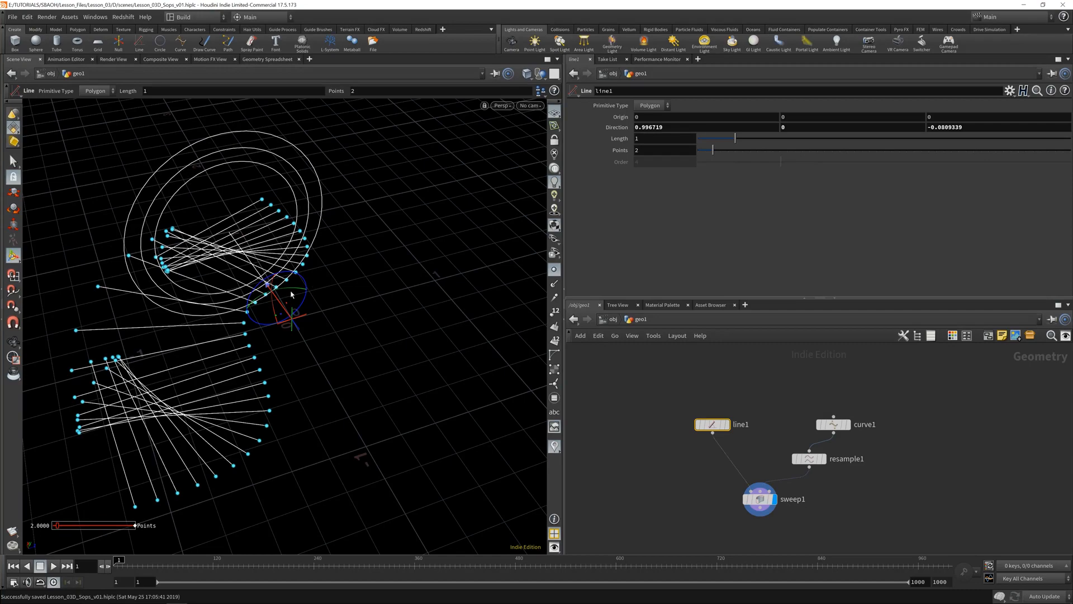
mouse_move(293, 292)
mouse_down()
mouse_move(300, 307)
mouse_move(282, 301)
mouse_move(302, 288)
mouse_up()
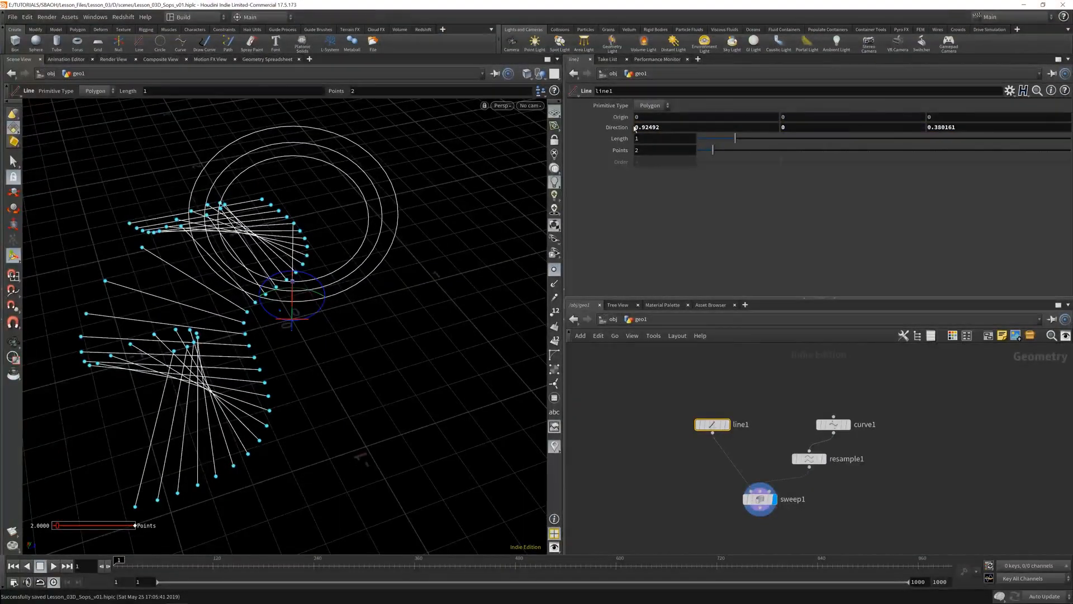
Step: Set line1's direction vector to 1, 0, 0
click(696, 130)
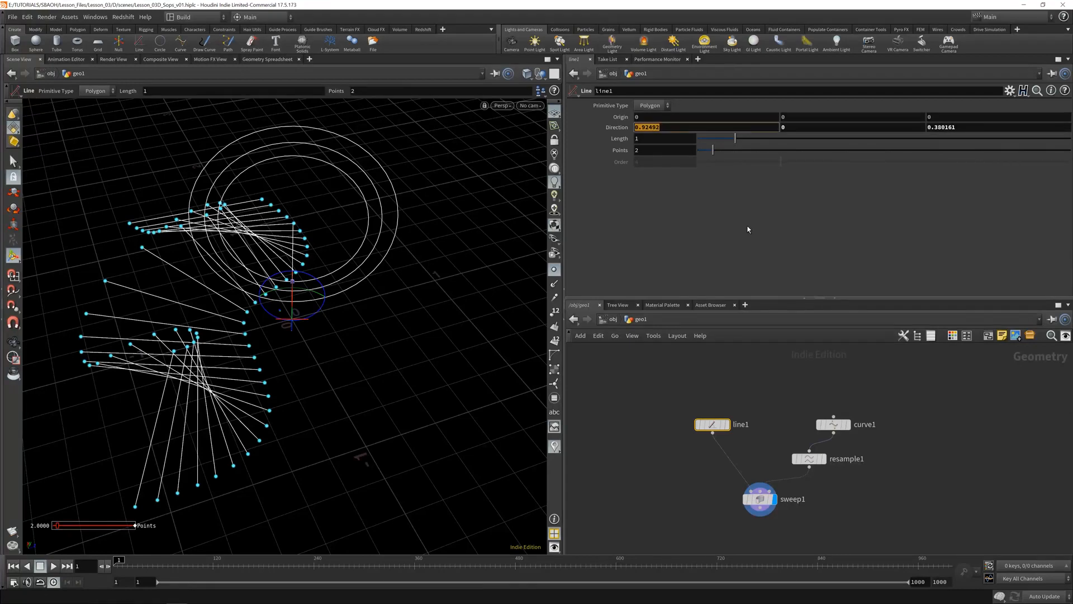
text(1)
key(Tab)
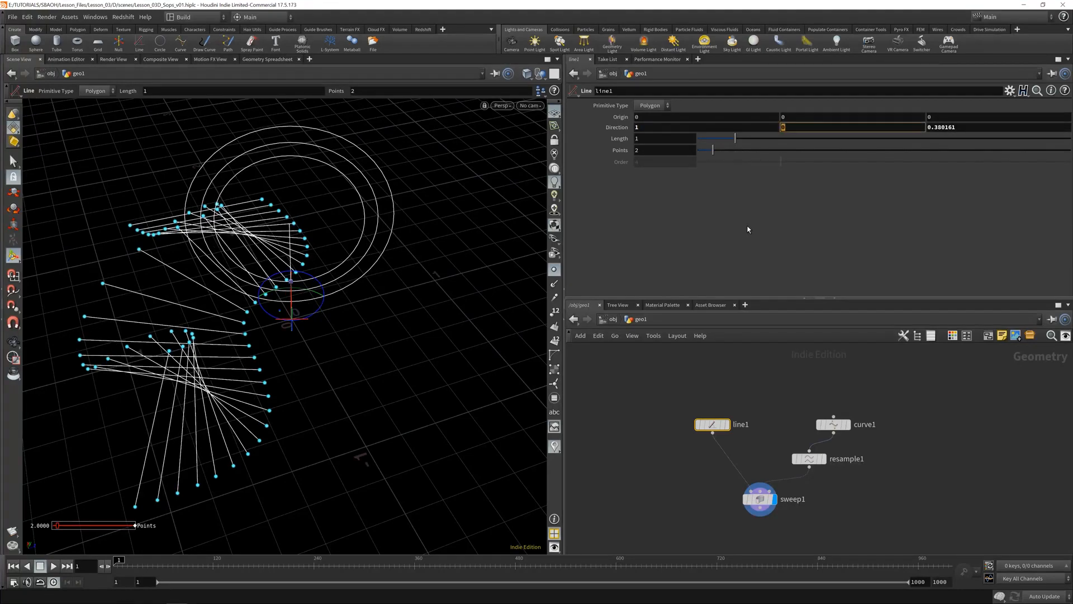
key(Tab)
text(0)
key(Tab)
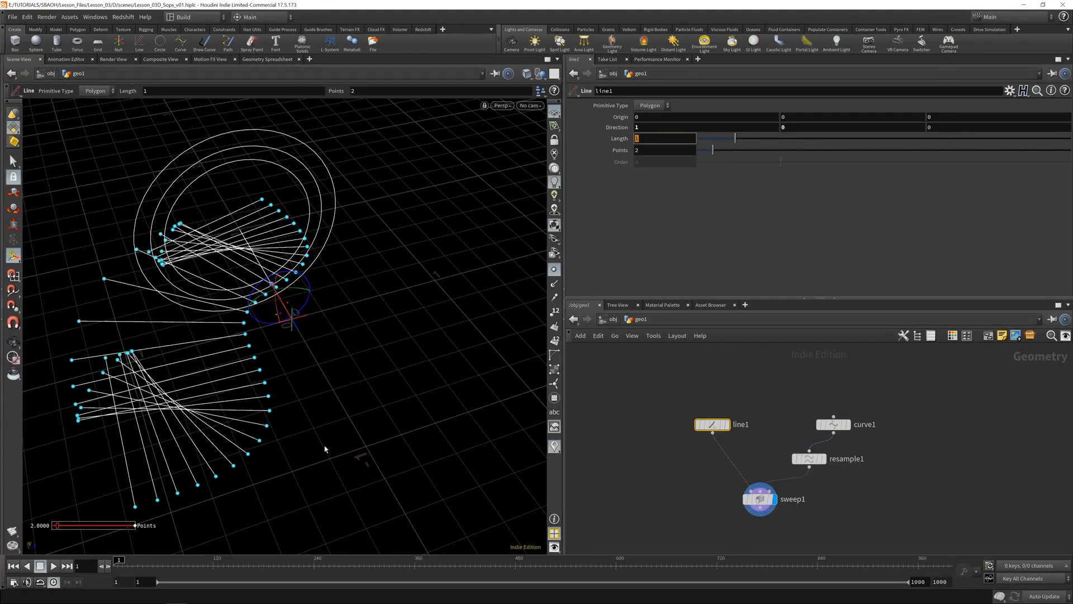
Step: Show curve1 as a template in the viewport and shorten line1 to a length of 0.24
click(851, 442)
alt+drag(358, 386, 201, 381)
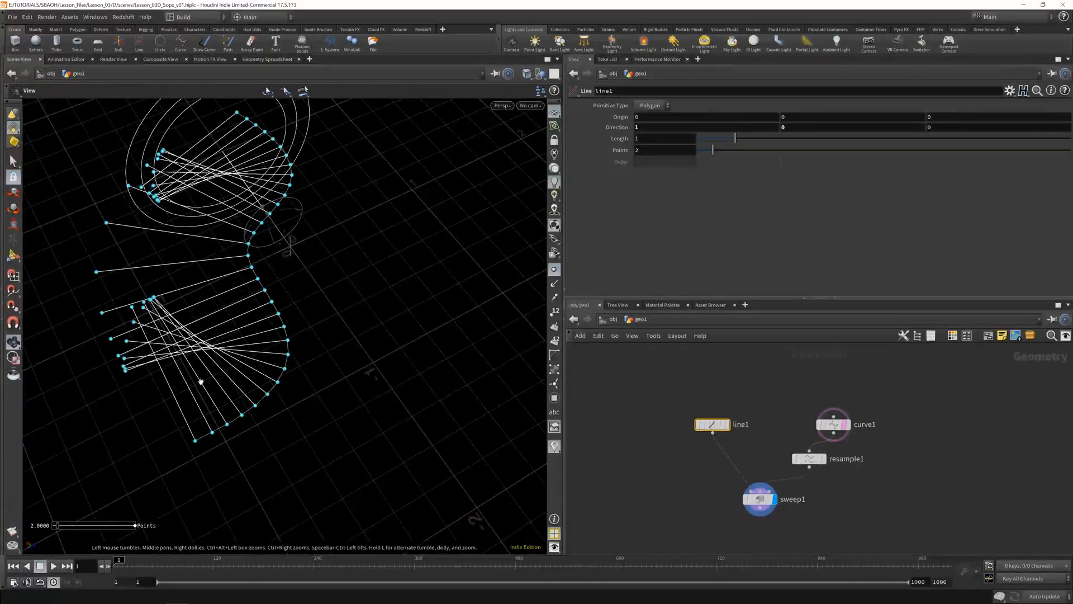
key(Return)
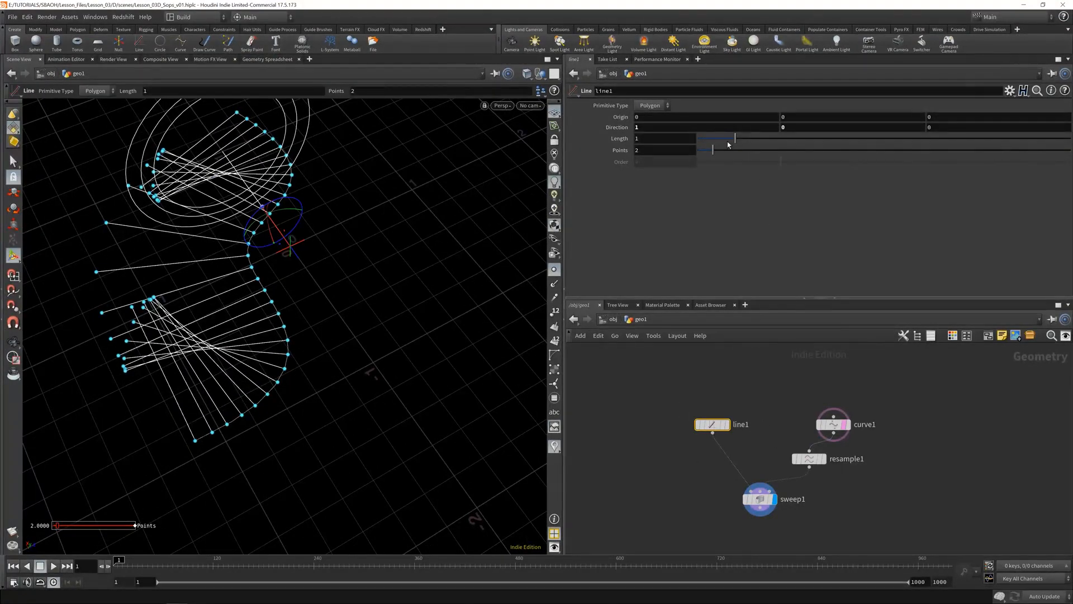
drag(728, 143, 709, 147)
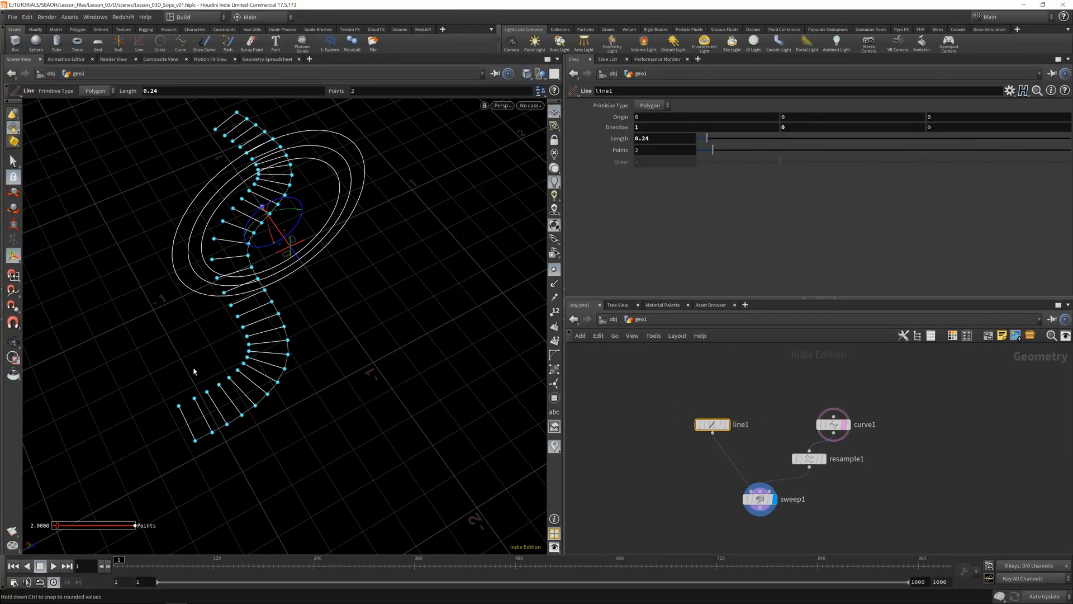
drag(194, 371, 141, 423)
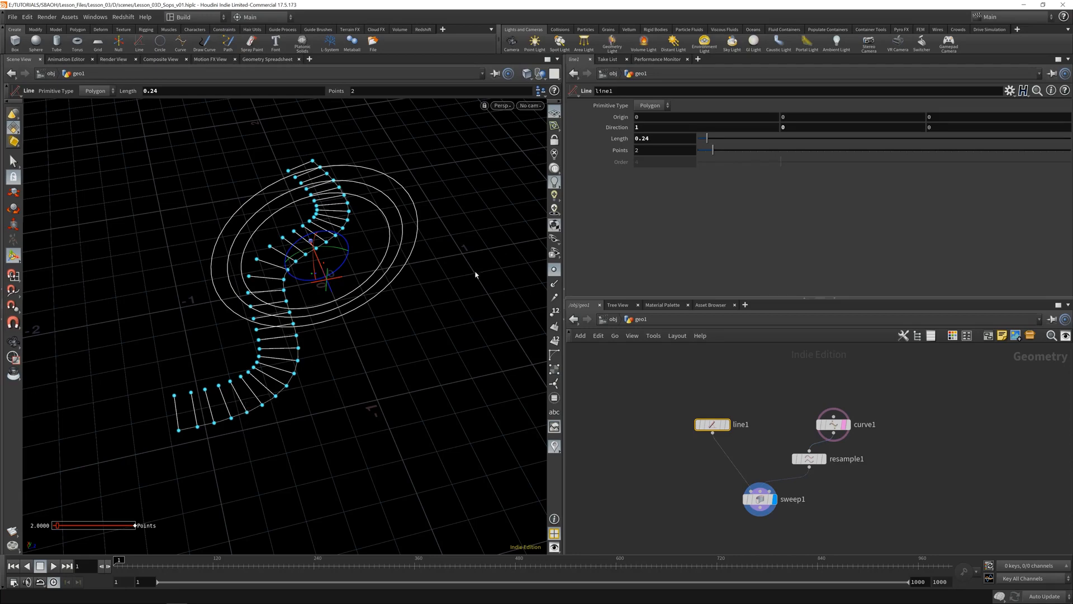
Step: Copy line1's Length parameter and paste it as a relative reference into the X component of its Origin
drag(666, 137, 632, 136)
right_click(658, 138)
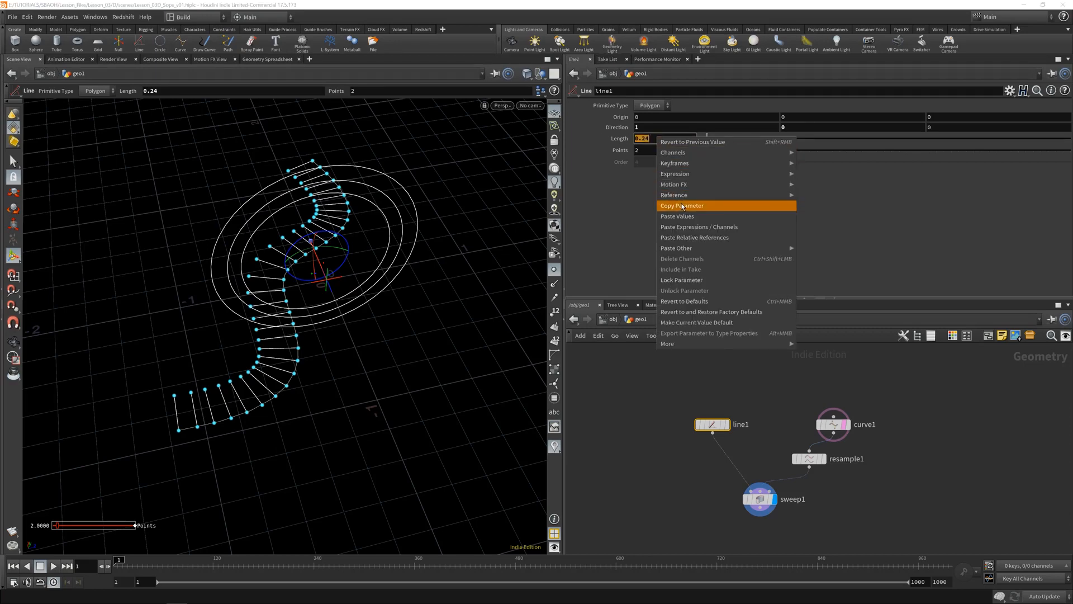
click(747, 206)
double_click(653, 128)
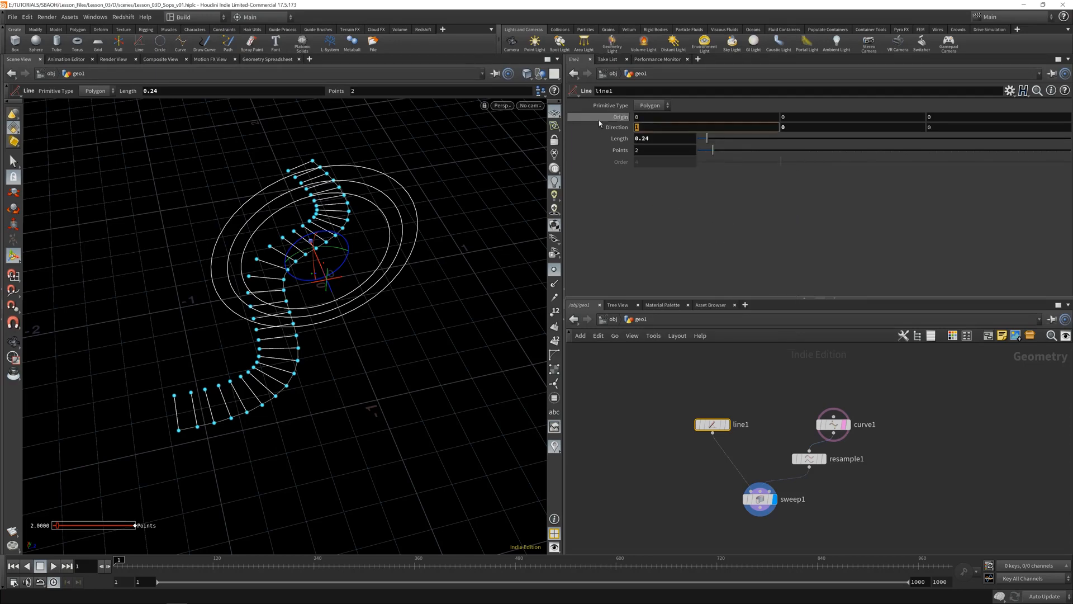
click(652, 138)
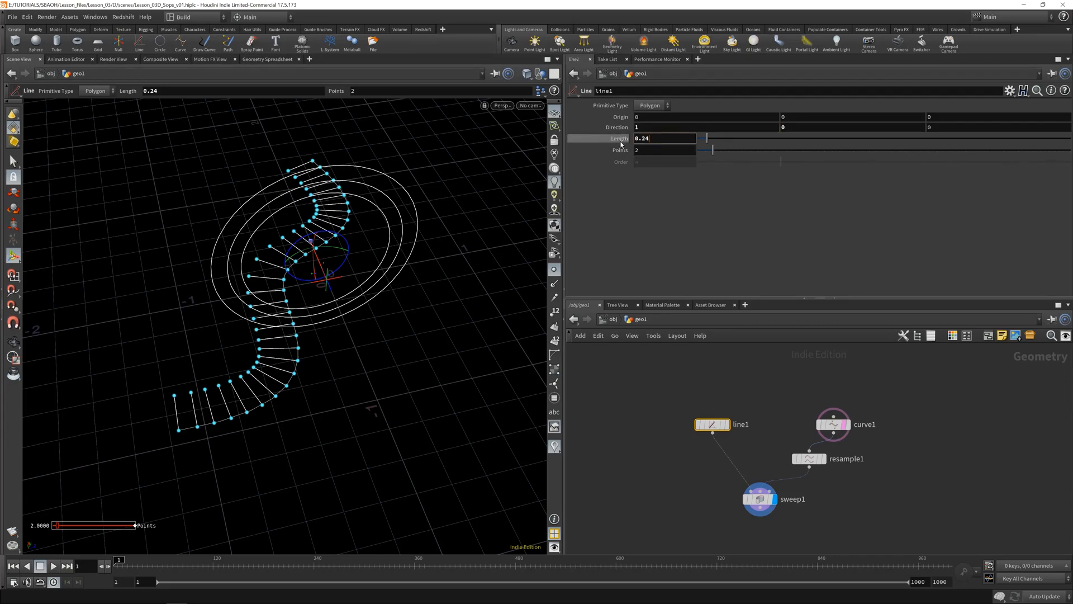
double_click(644, 118)
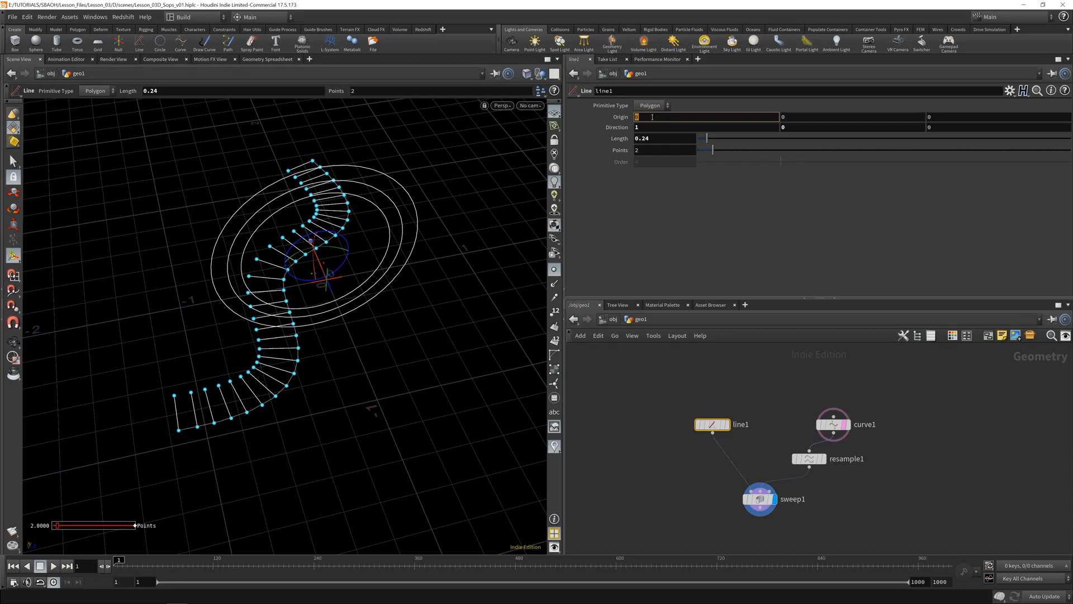
right_click(646, 118)
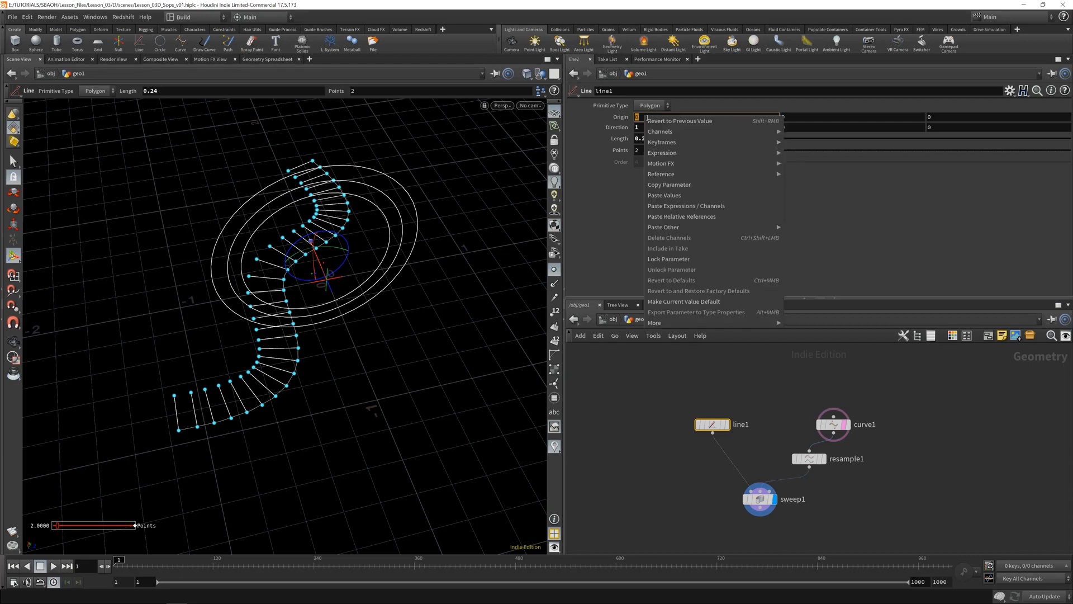
click(679, 213)
key(Return)
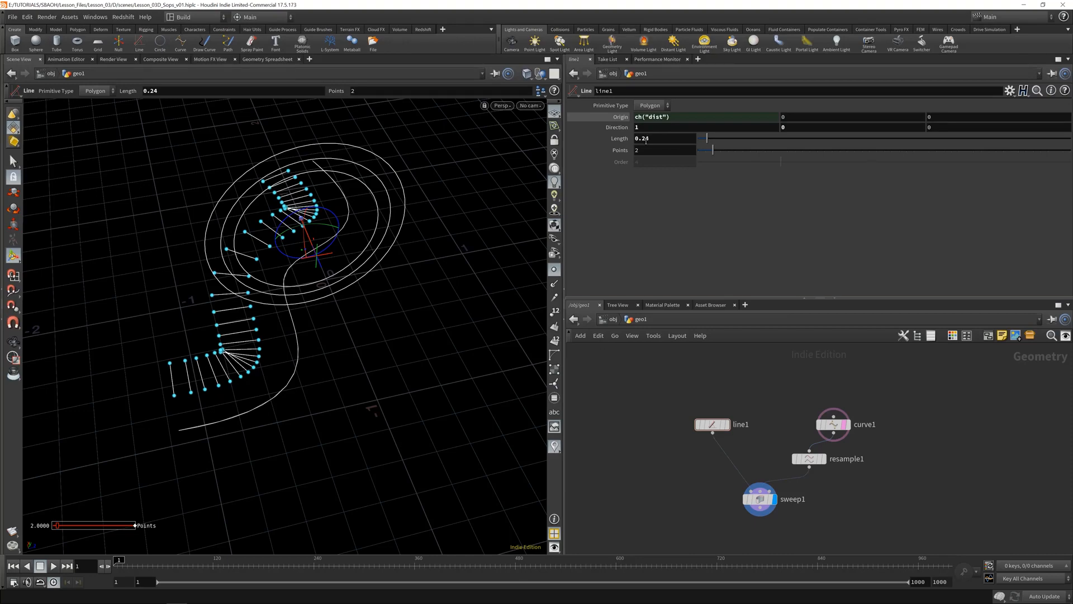
Step: Change line1's Origin X expression to -ch("dist")/2, save the scene, and set the line's length to about 0.263
click(699, 115)
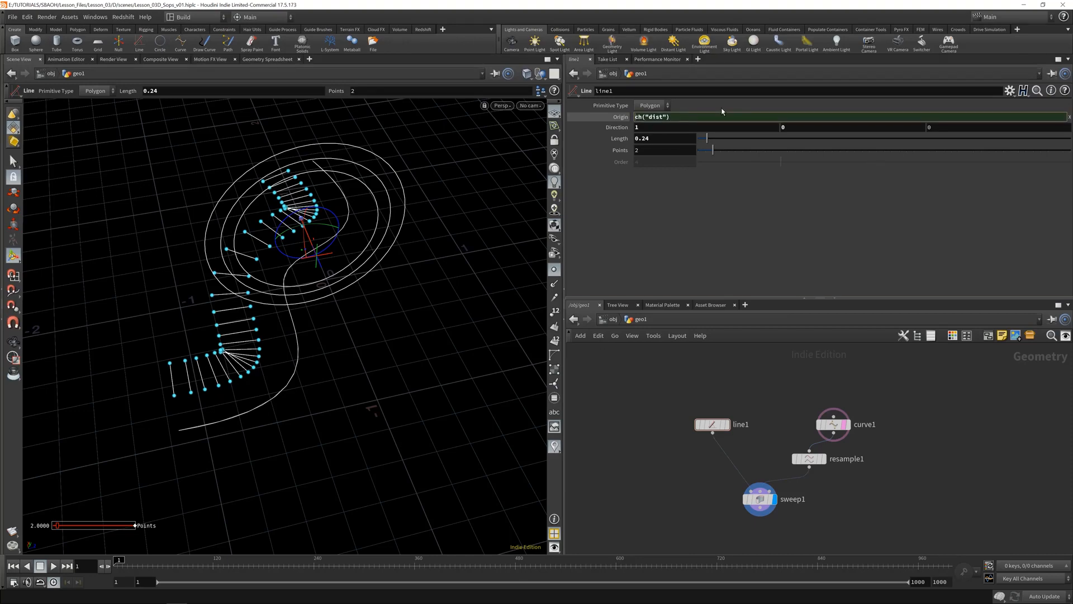
text(-)
key(ctrl+s)
text(/2)
key(Return)
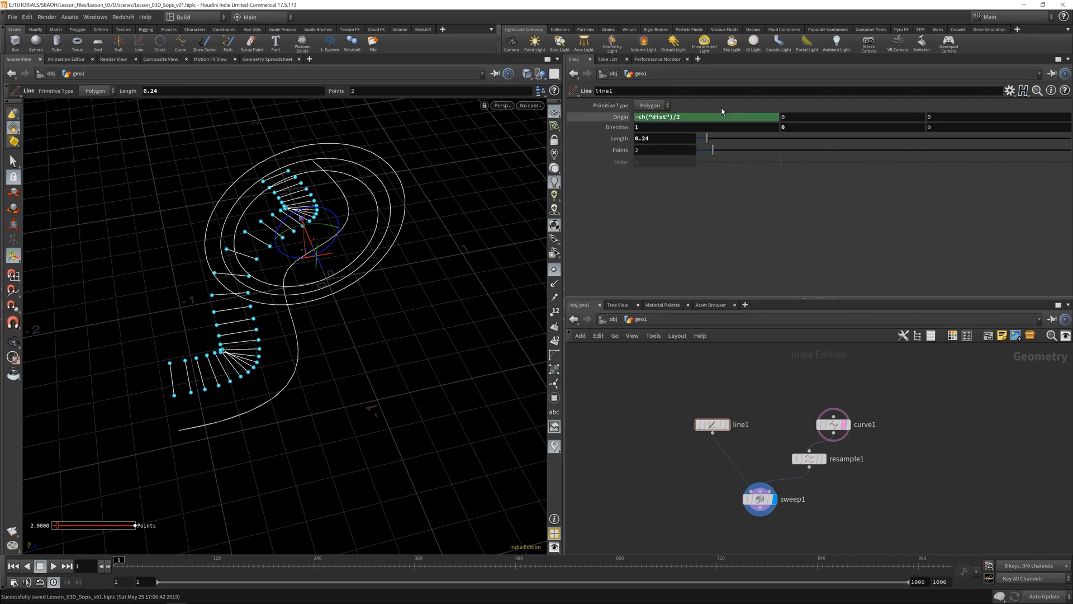
mouse_move(212, 386)
alt+mouse_down()
mouse_move(339, 417)
mouse_move(225, 415)
mouse_move(218, 394)
alt+mouse_up()
key(Return)
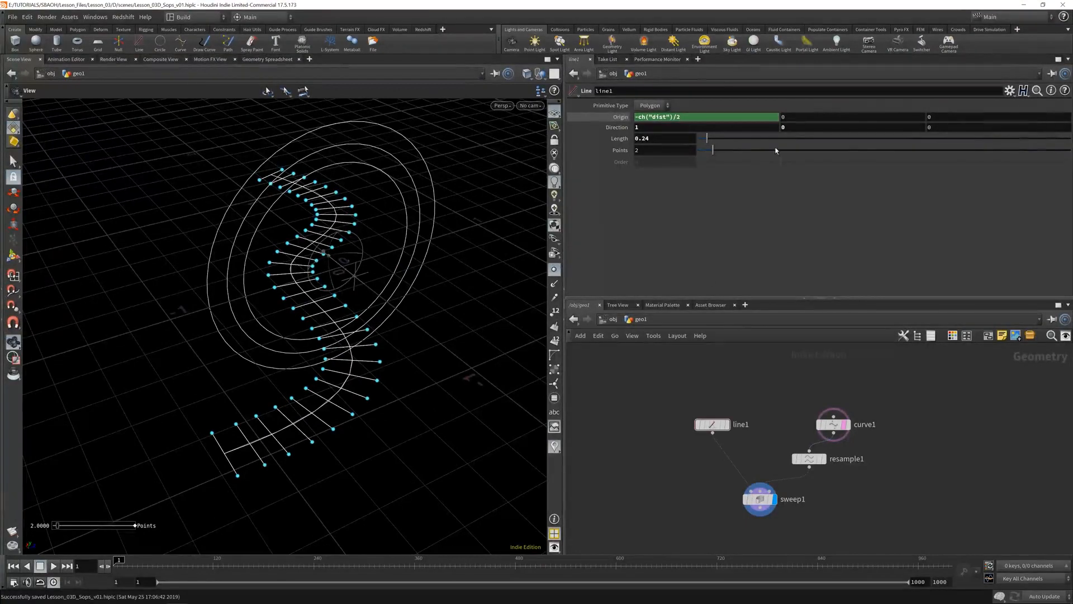
mouse_move(714, 136)
mouse_down()
mouse_move(727, 140)
mouse_move(701, 143)
mouse_move(710, 154)
mouse_up()
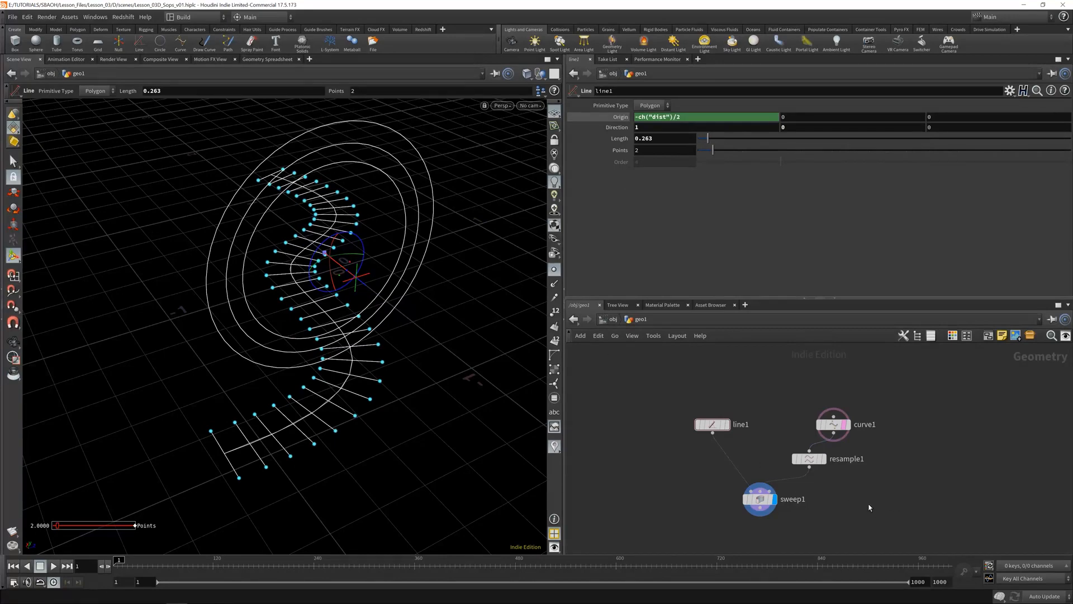
Step: Set sweep1's Skin Output to Skin Unclosed to turn the swept lines into a surface strip
click(760, 498)
mouse_move(773, 497)
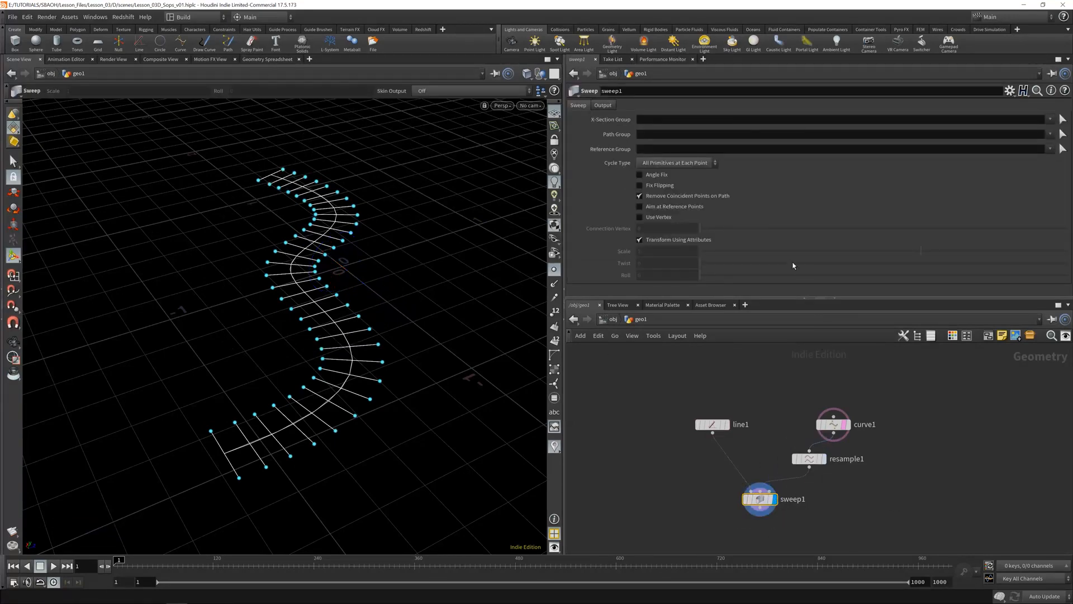
click(604, 105)
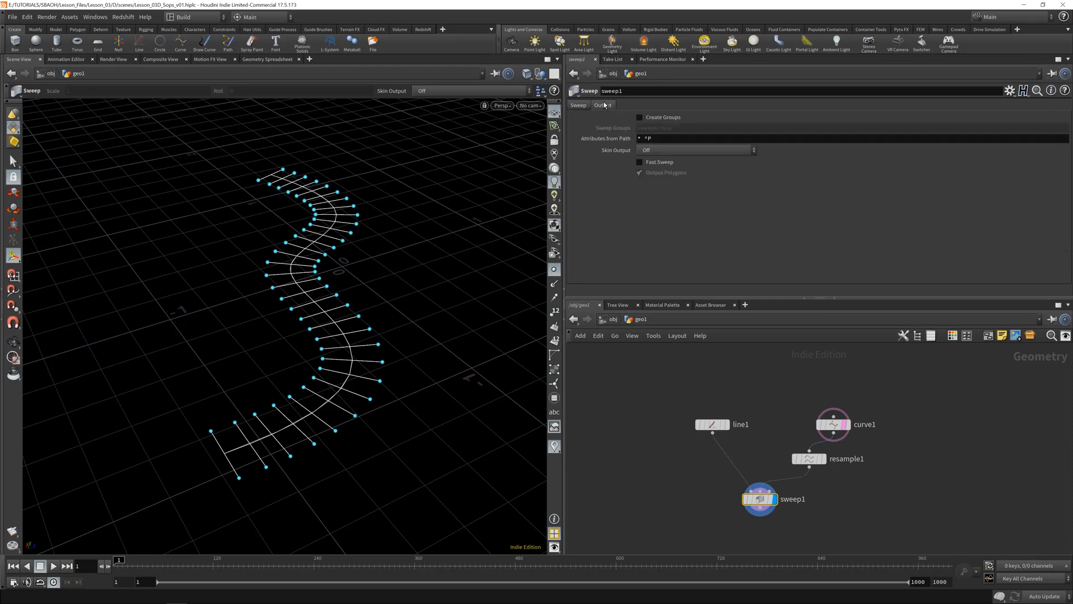
click(668, 149)
click(667, 161)
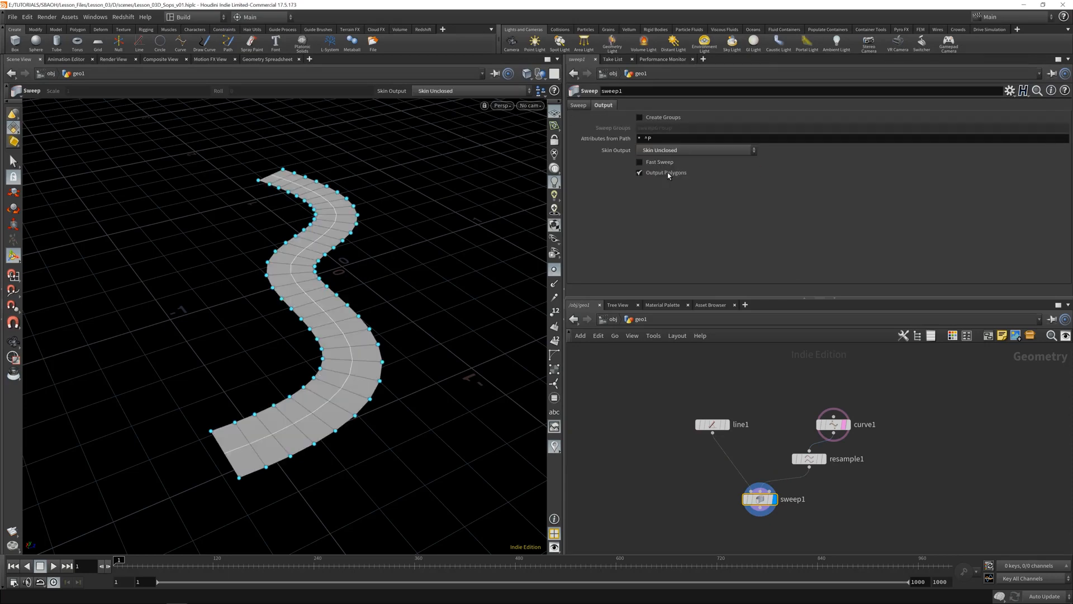
alt+drag(241, 414, 317, 437)
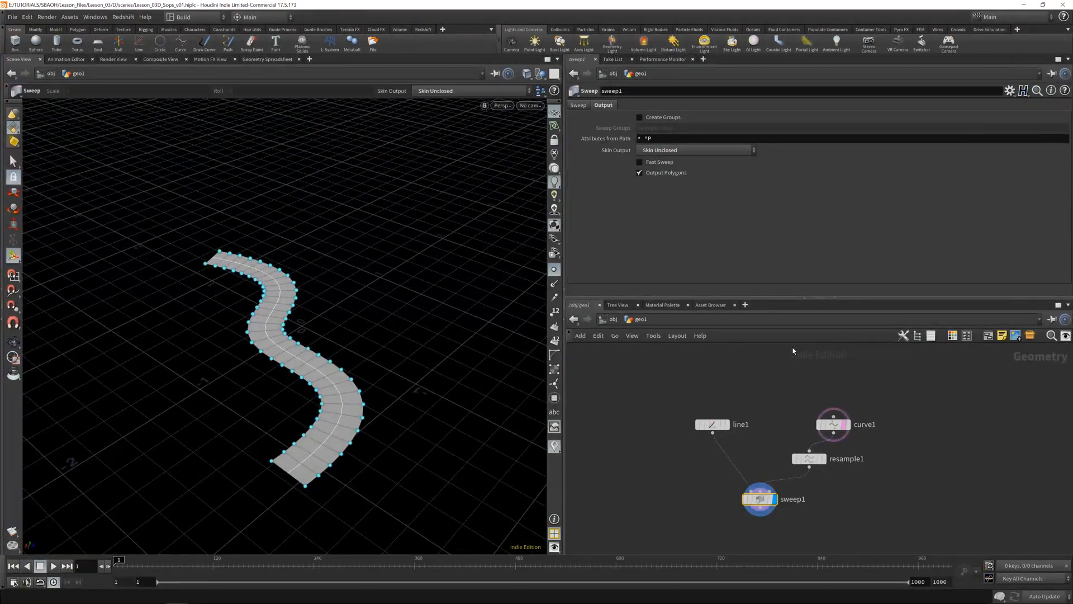
Step: Add a PolyExtrude node below sweep1, connect sweep1 to its input, and display it
middle_drag(794, 550, 764, 480)
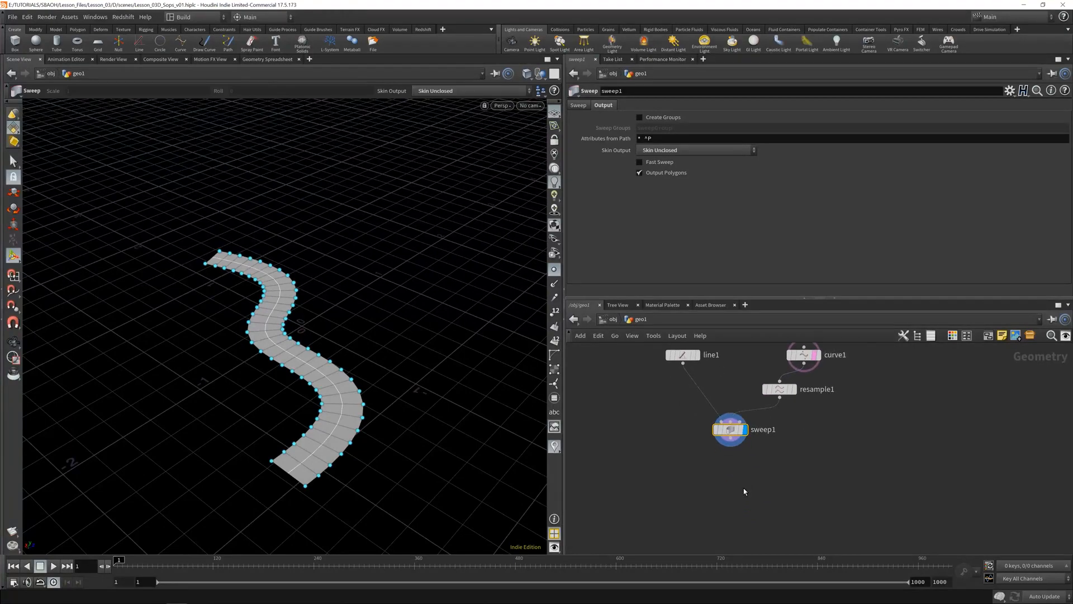
drag(226, 244, 370, 365)
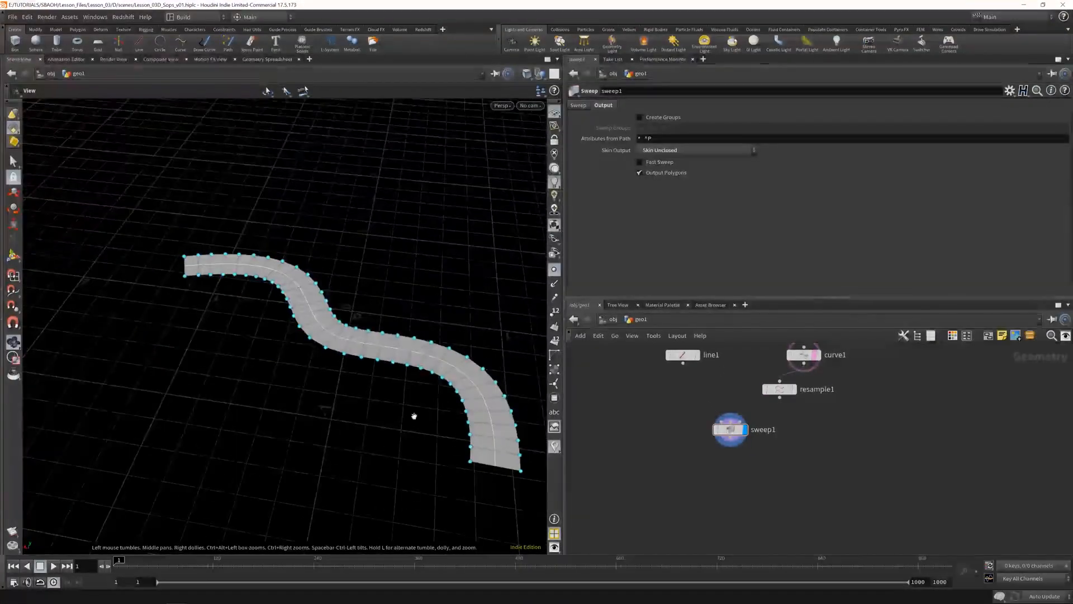
alt+drag(412, 414, 395, 384)
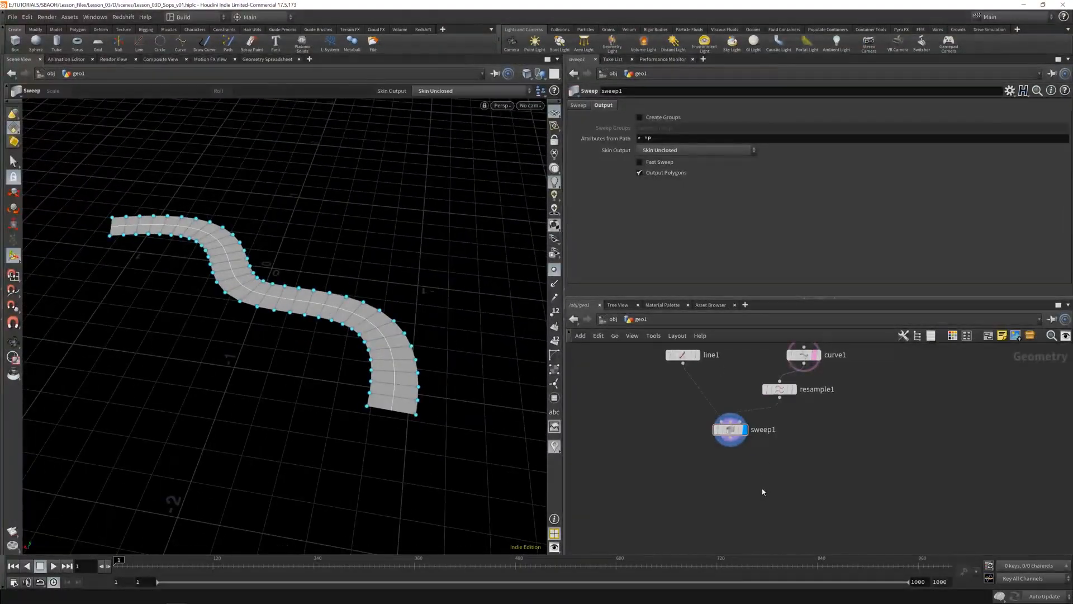
key(Tab)
text(polyext)
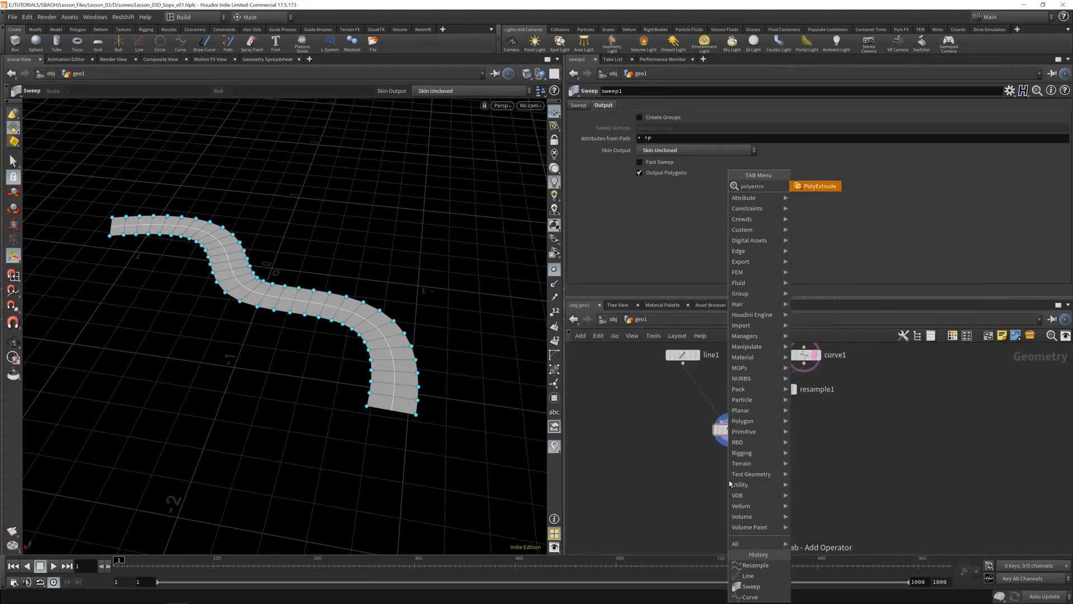
key(Return)
click(726, 478)
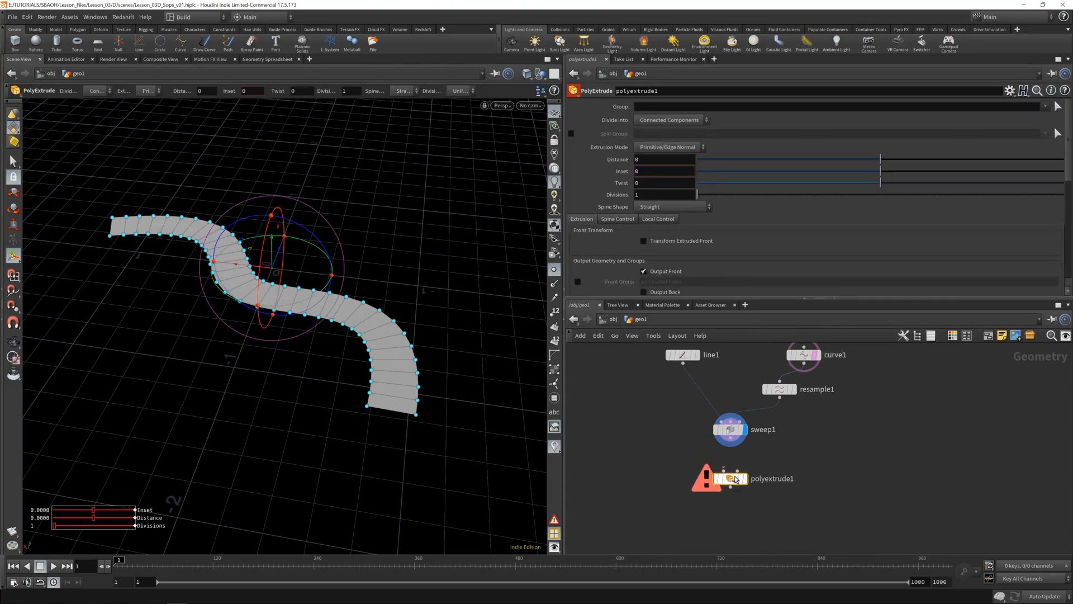
click(742, 479)
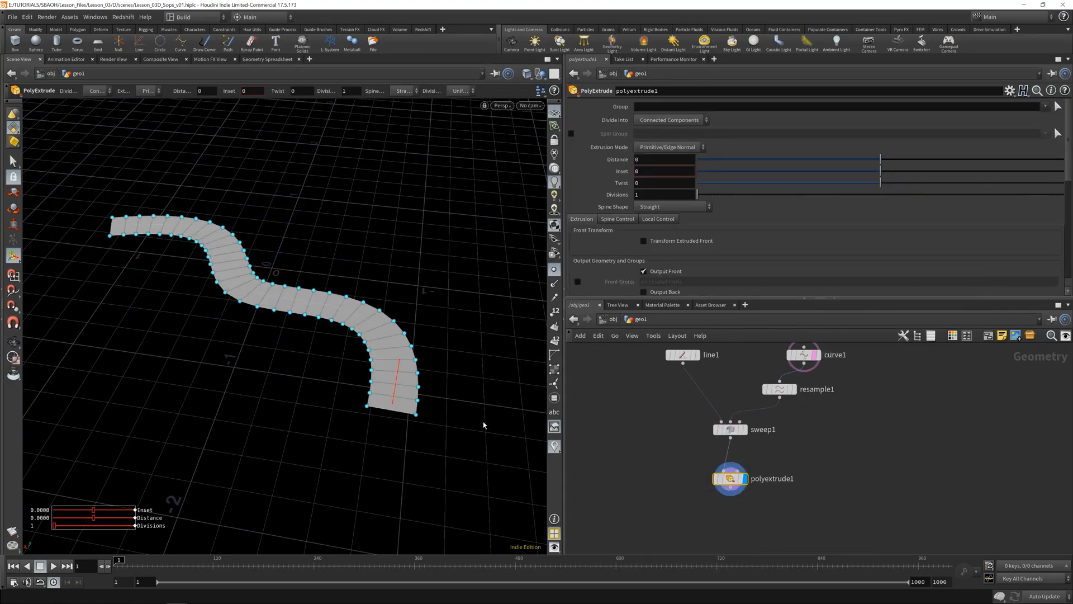
Step: Extrude the curved strip upward by a distance of about 0.923 and turn off the point display in the viewport
drag(393, 393, 408, 235)
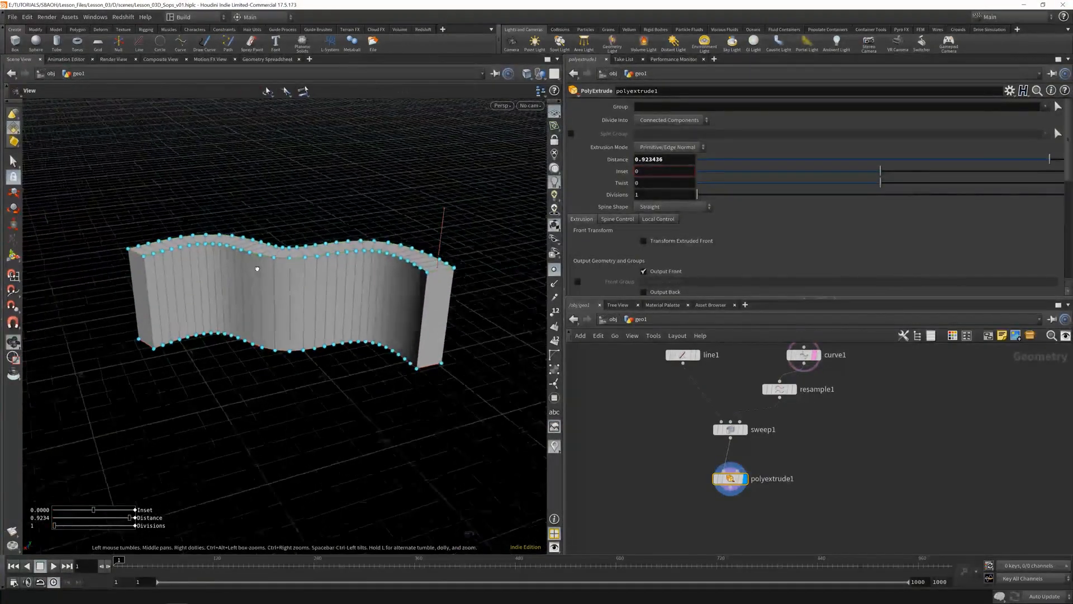
drag(256, 269, 471, 277)
key(Return)
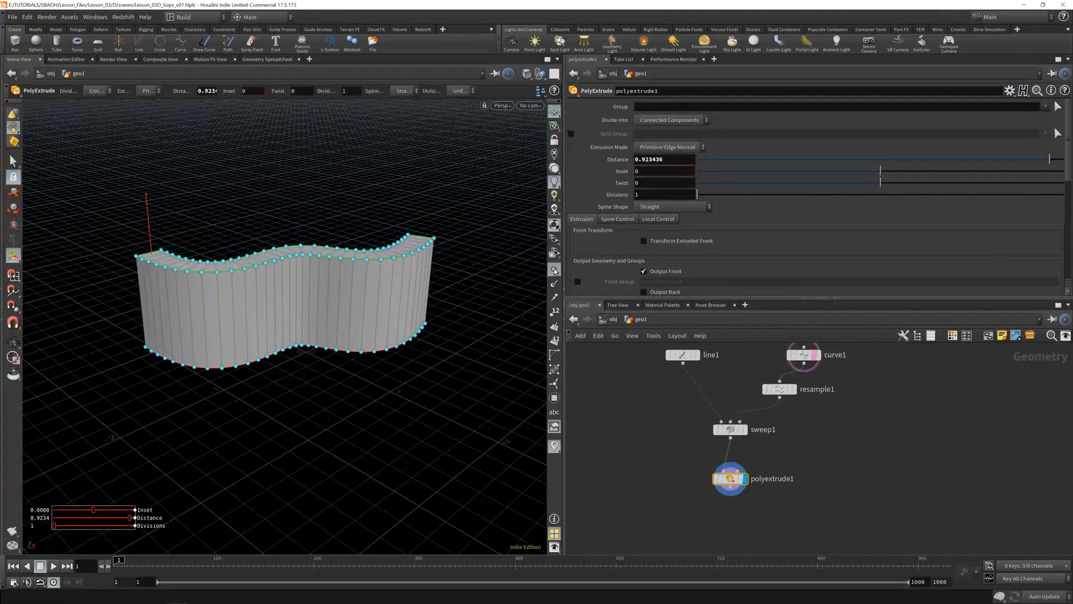
key(Escape)
mouse_move(221, 280)
mouse_down()
mouse_move(158, 314)
mouse_move(225, 296)
mouse_up()
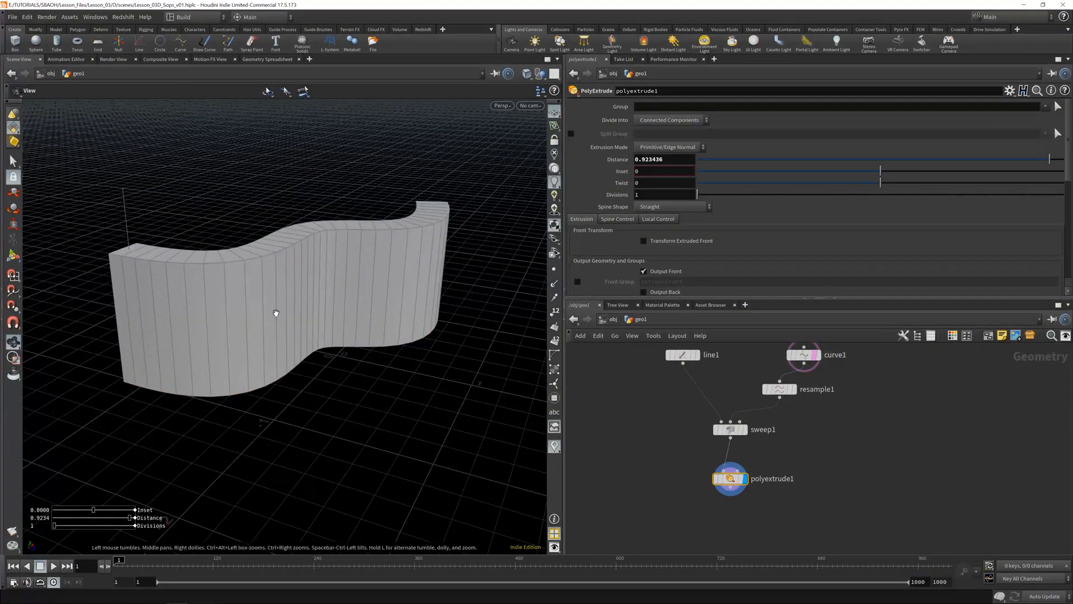
Step: Enable Output Back on polyextrude1 to close the open underside of the extruded strip, and save the scene
key(Return)
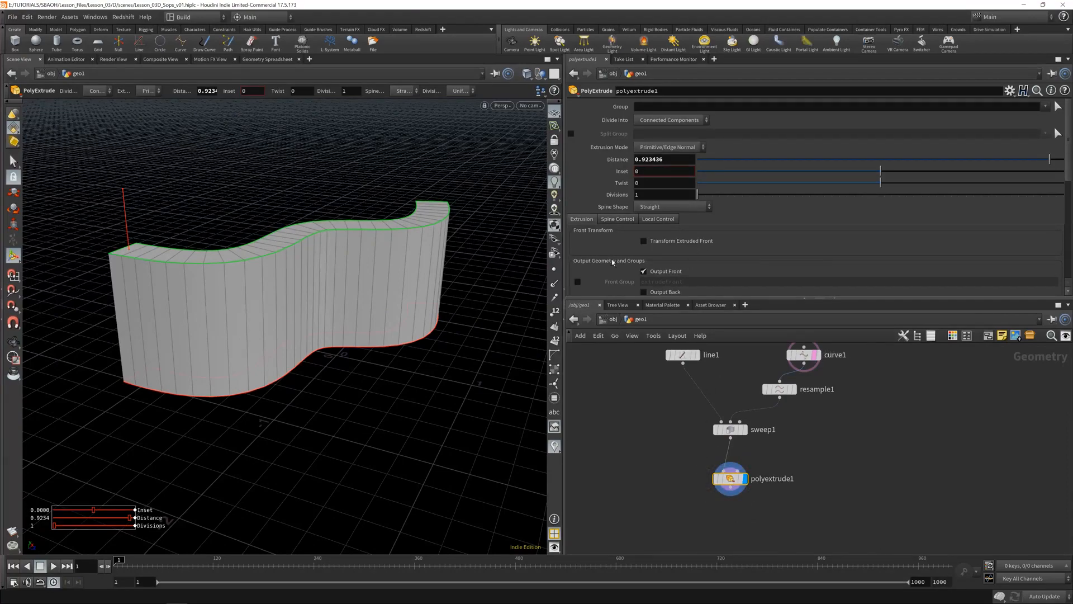
alt+drag(293, 369, 344, 237)
alt+right_drag(150, 214, 437, 272)
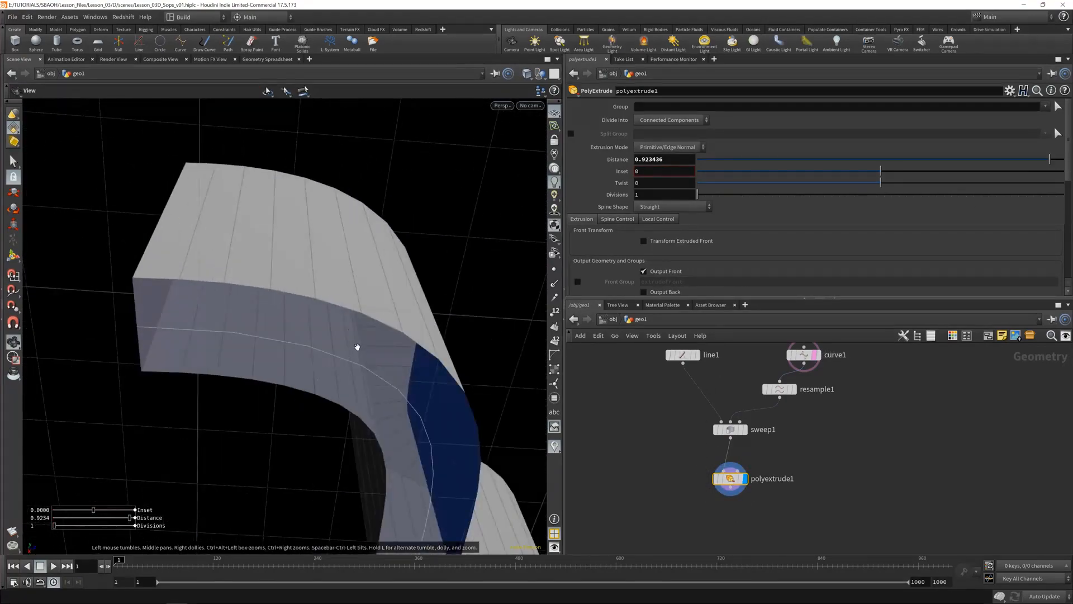
alt+drag(357, 347, 366, 409)
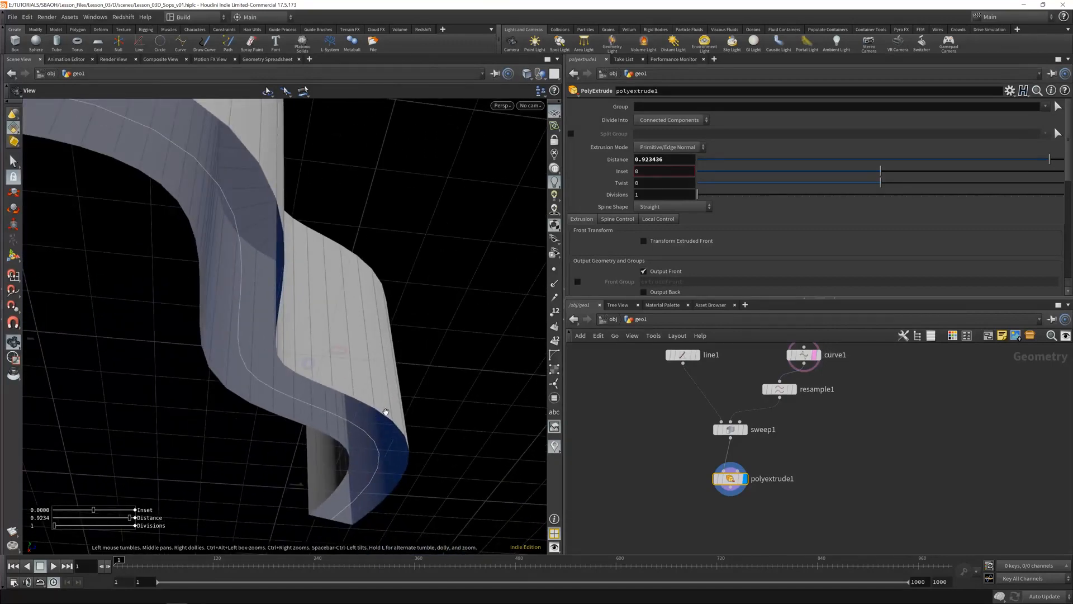
mouse_move(1070, 155)
mouse_down()
mouse_move(1070, 214)
mouse_move(1071, 180)
mouse_up()
key(ctrl+s)
drag(670, 460, 815, 527)
click(644, 187)
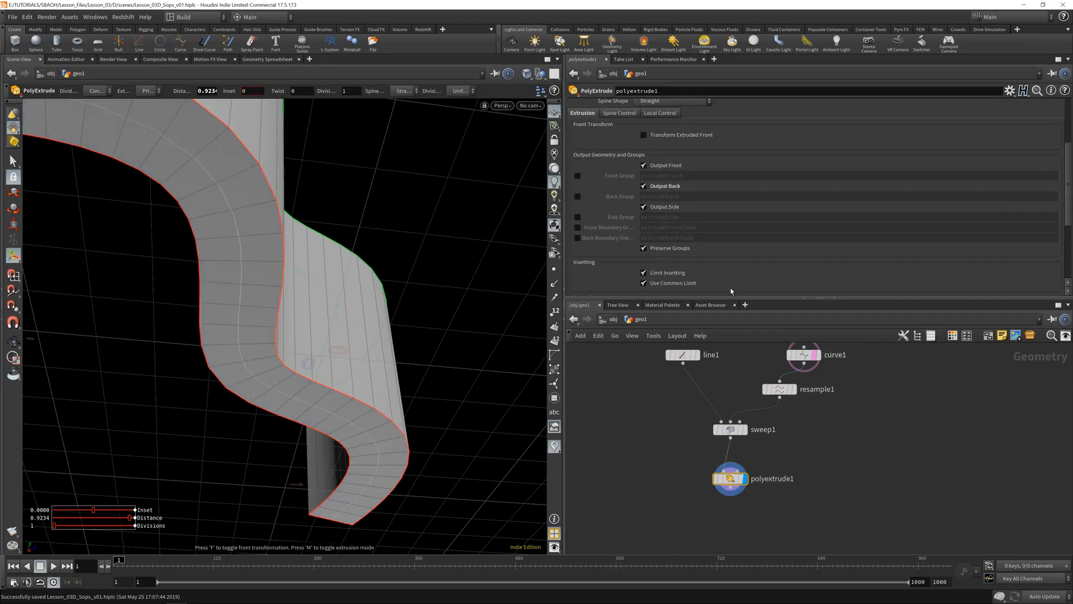
alt+drag(235, 263, 268, 237)
alt+right_drag(268, 237, 424, 235)
alt+middle_drag(423, 235, 380, 280)
alt+drag(381, 280, 398, 270)
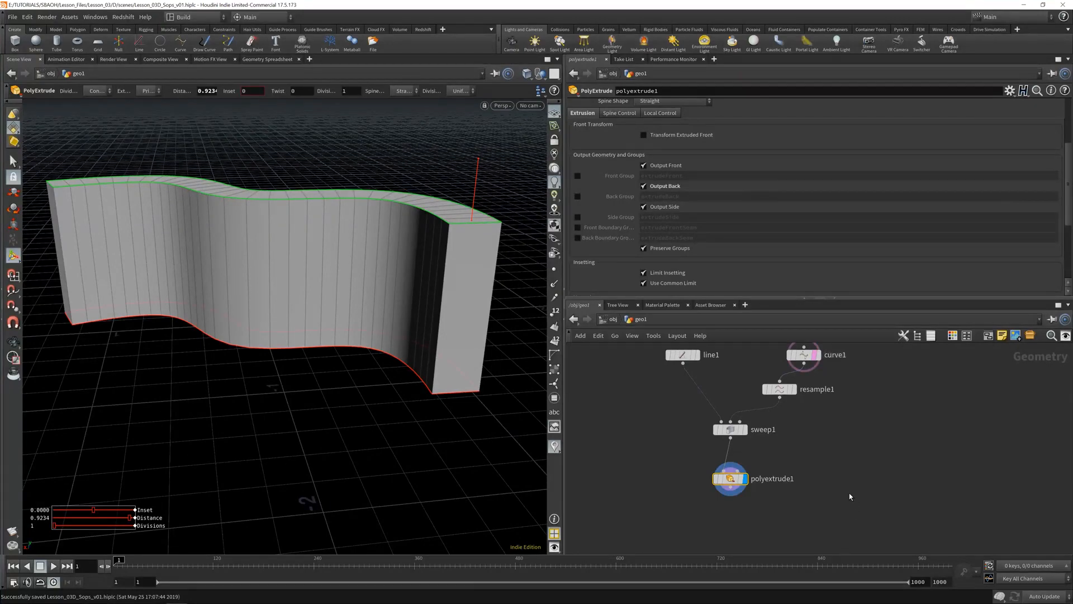
Step: Add a Null node directly below polyextrude1, connected to its output, and display it
key(l)
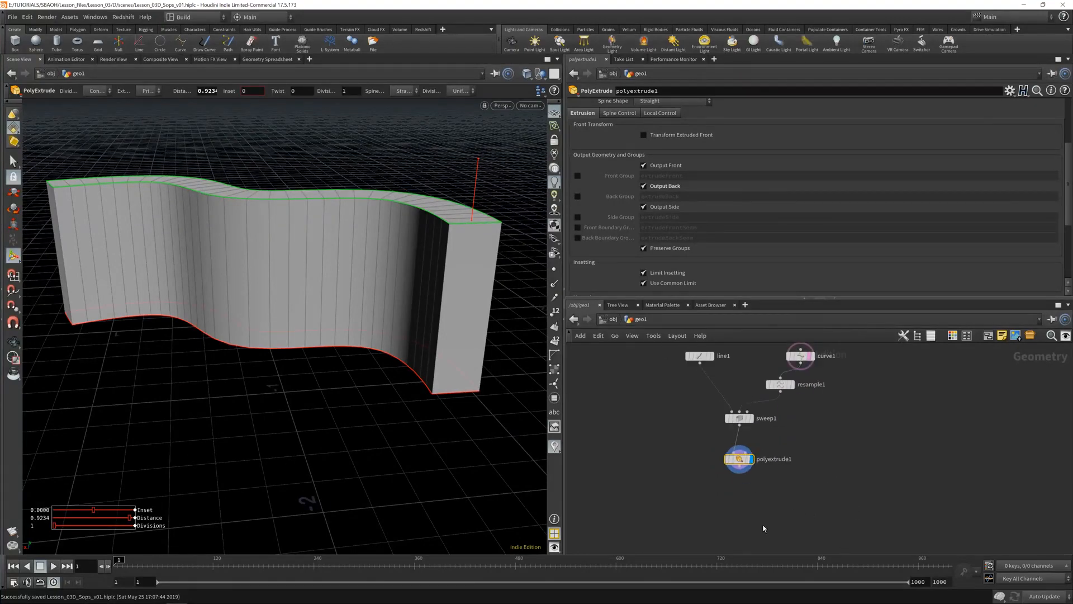
key(Tab)
text(null)
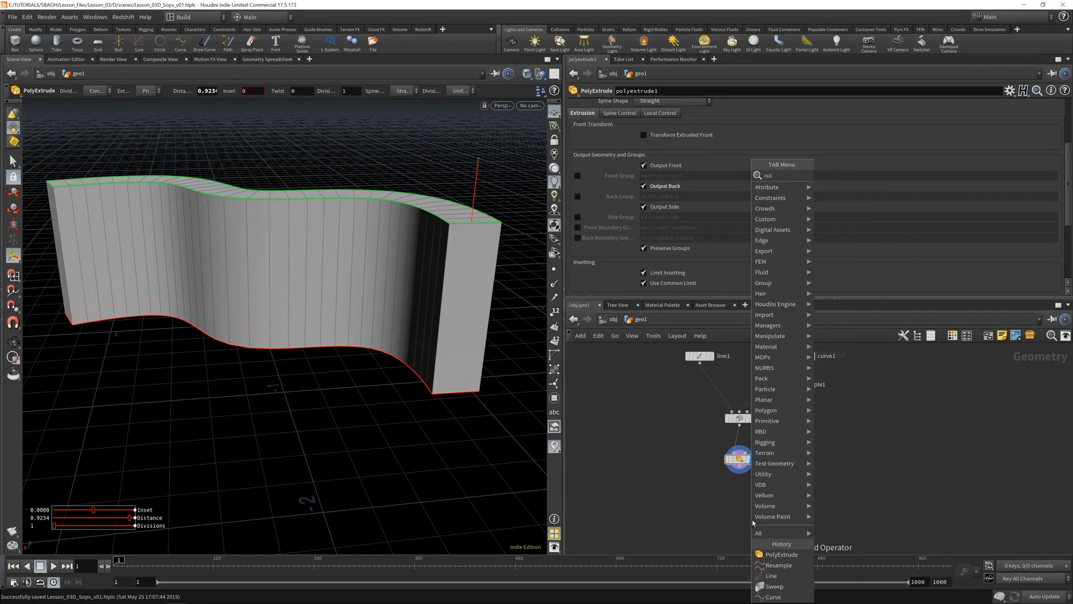
key(Return)
click(740, 494)
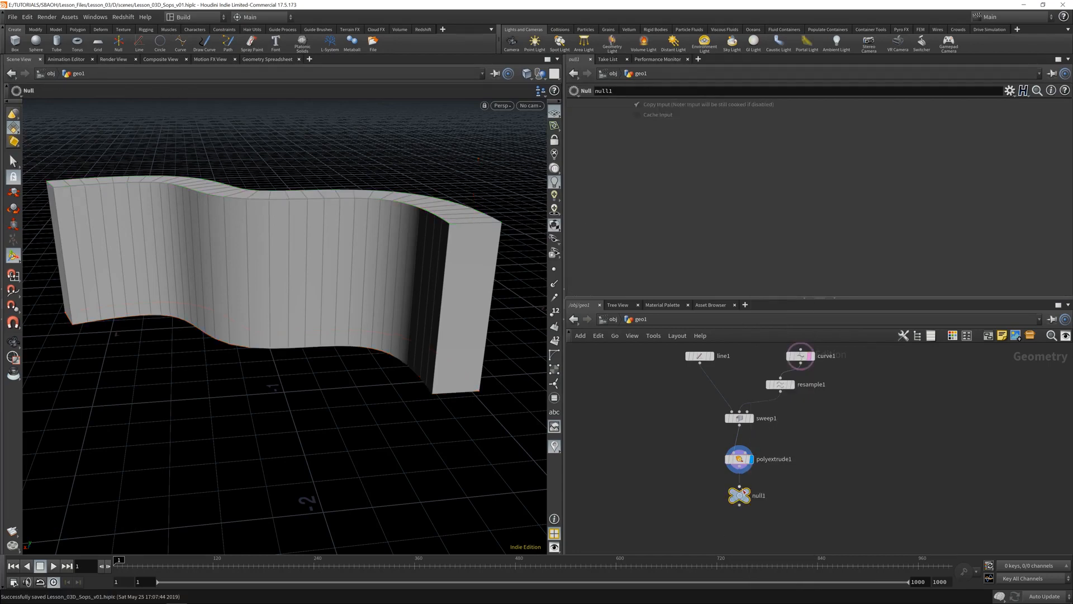
click(747, 492)
Step: Rename the Null node as BASE_SHAPE
click(759, 495)
drag(787, 497, 721, 503)
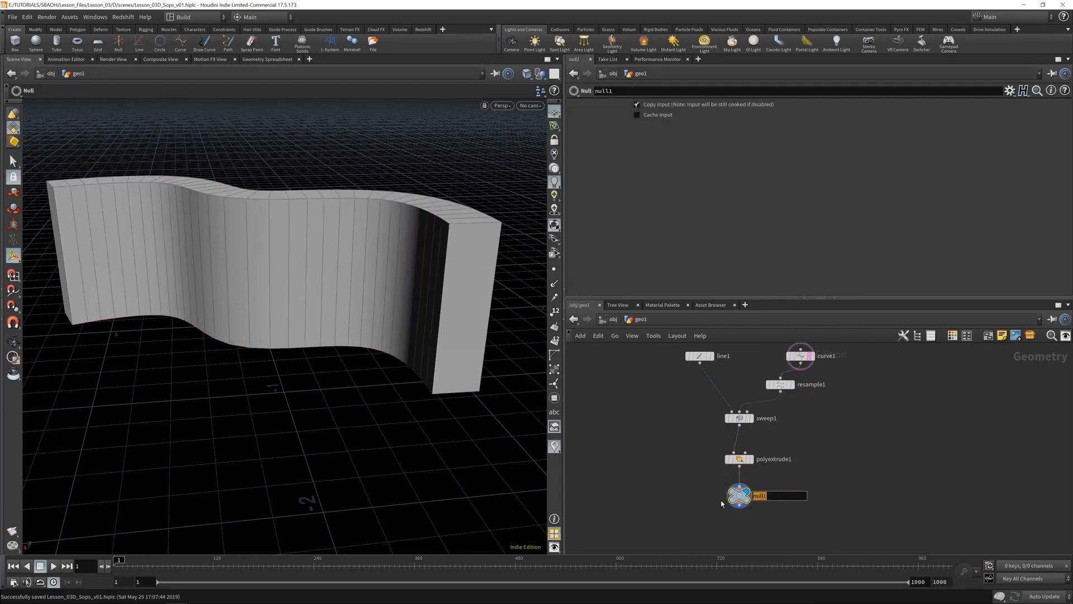
text(BASE_SHAPE_SPAHG)
key(Return)
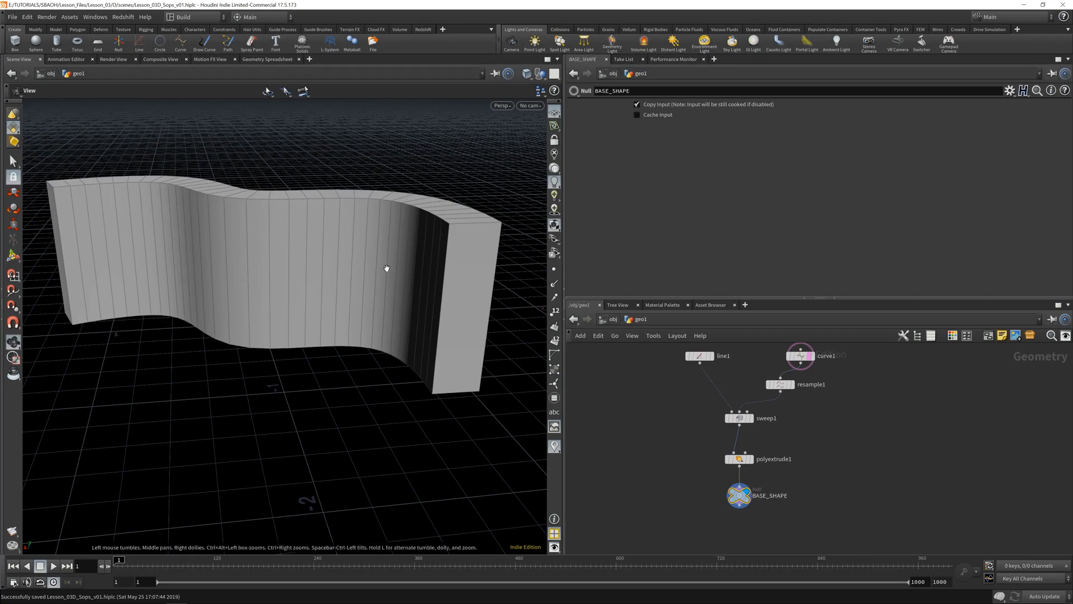
alt+drag(386, 266, 330, 278)
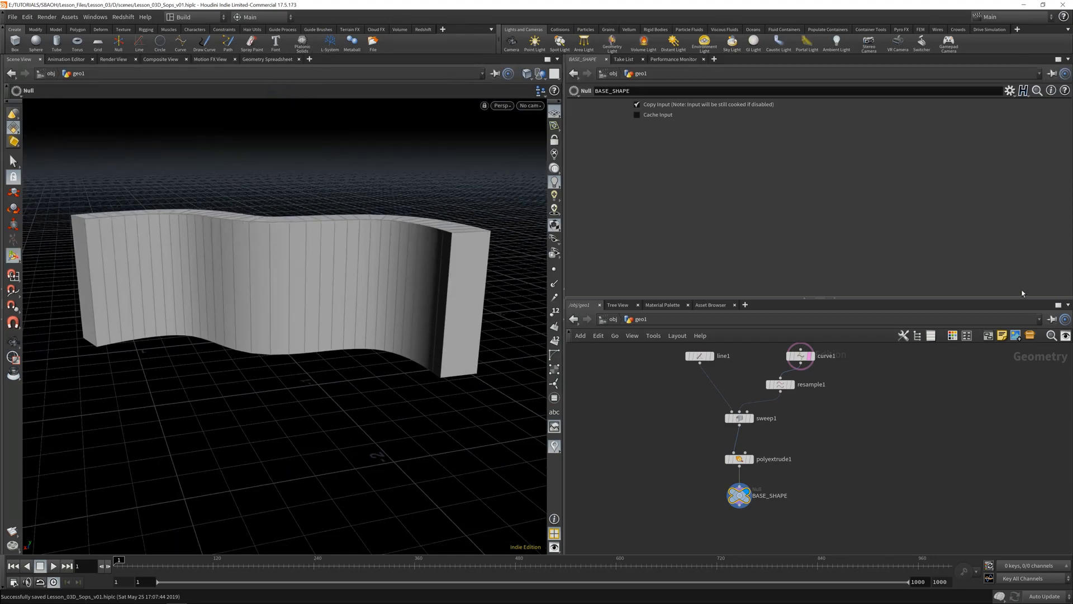
alt+drag(321, 311, 345, 289)
key(Return)
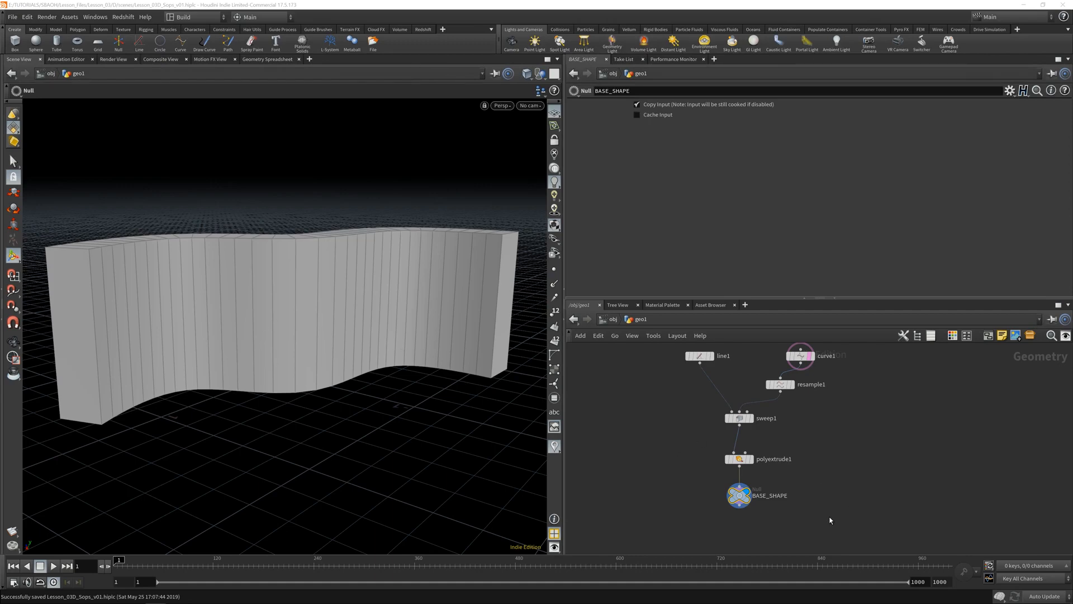
Step: Add a Voronoi Fracture node below BASE_SHAPE, connect BASE_SHAPE to its first input, and display it
middle_drag(813, 527, 798, 464)
key(Tab)
text(voron)
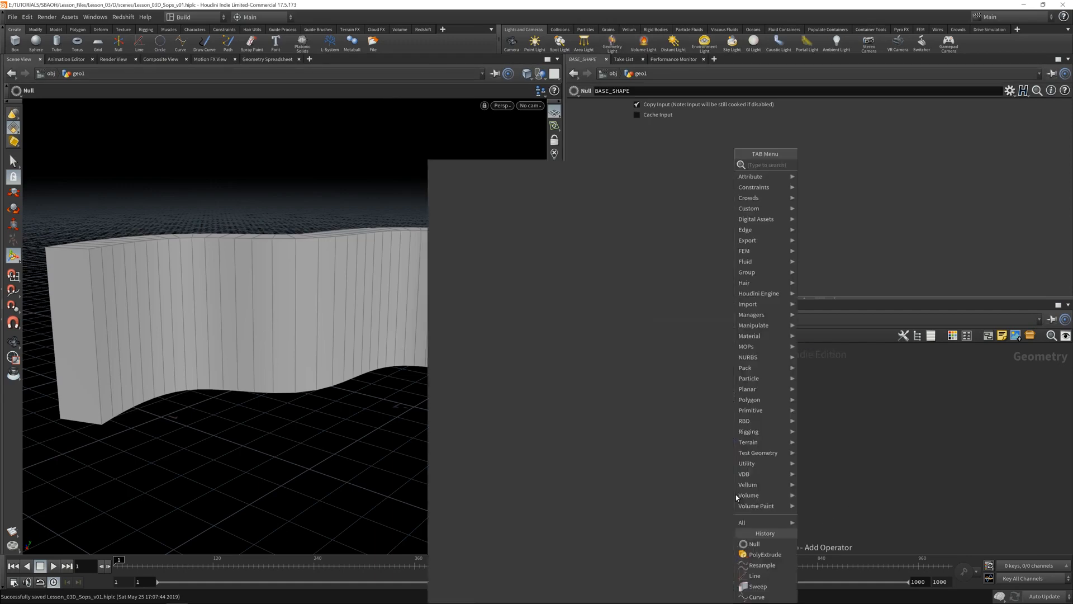
key(Return)
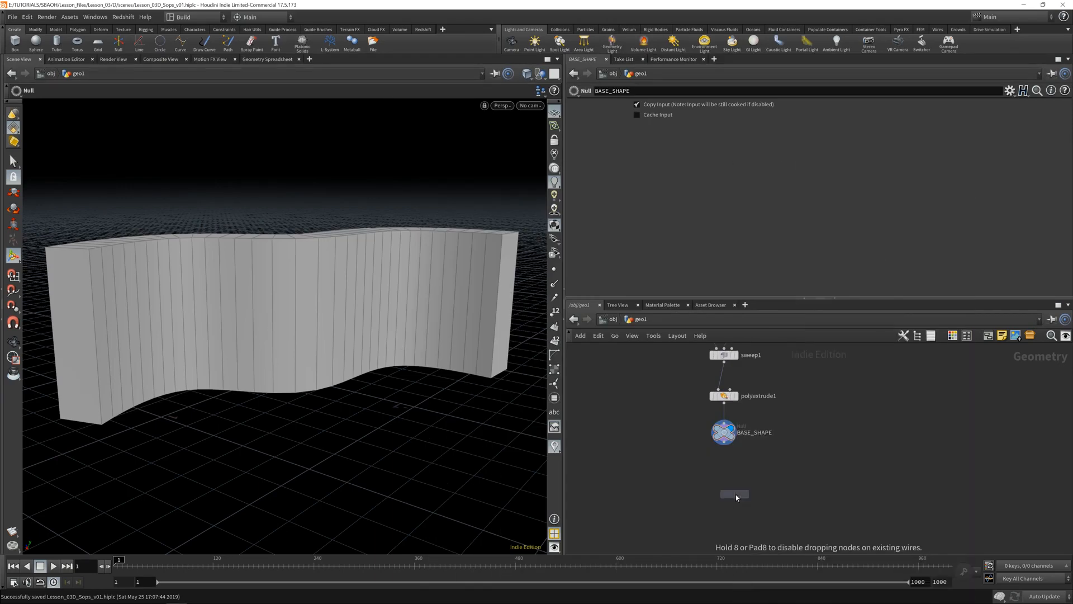
click(736, 494)
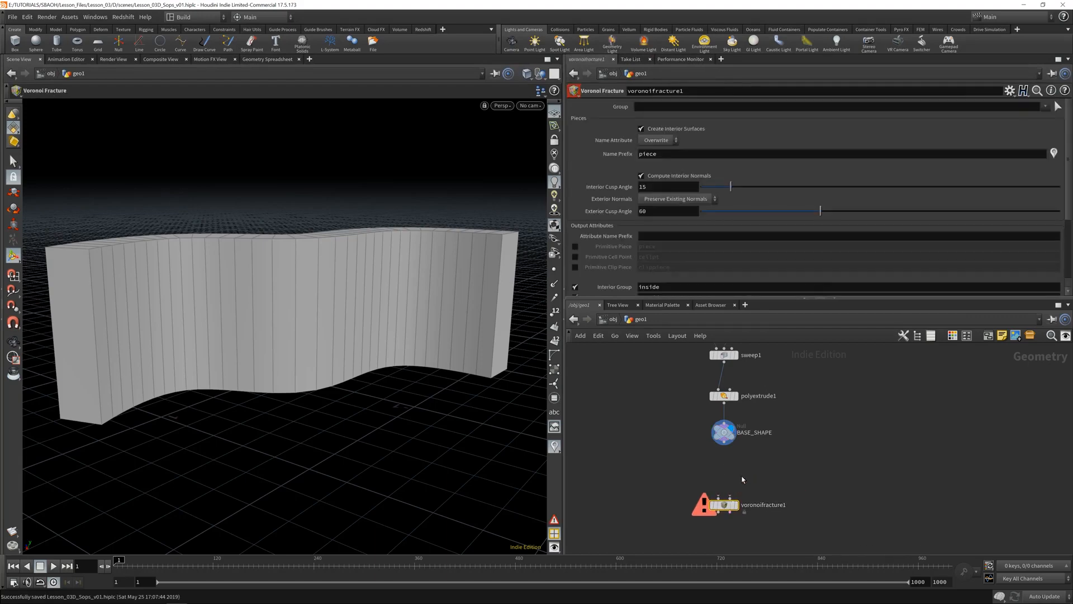
drag(725, 444, 720, 496)
click(736, 505)
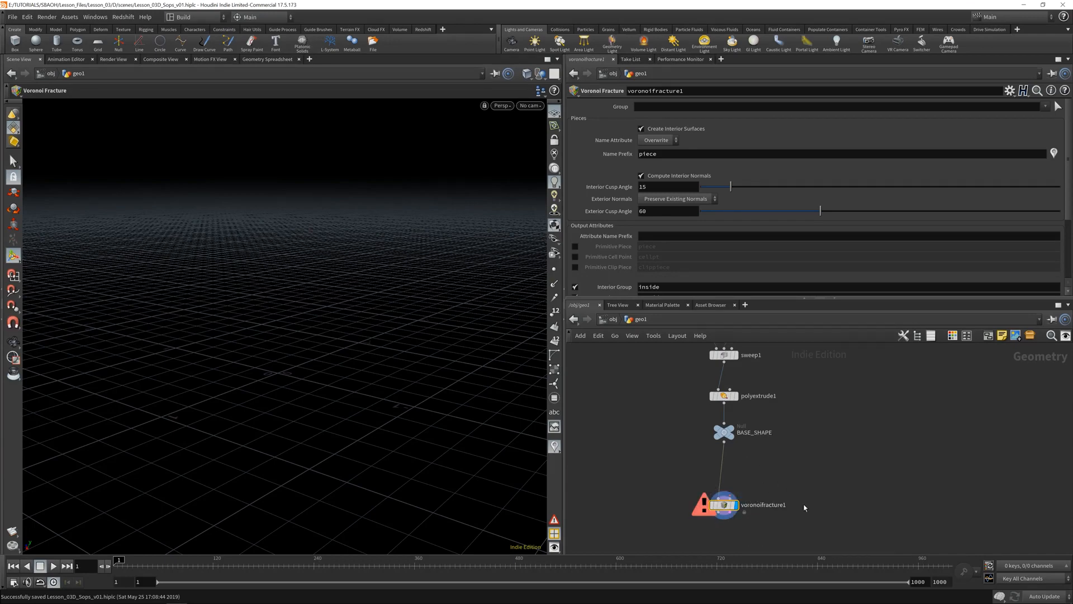
drag(724, 504, 724, 521)
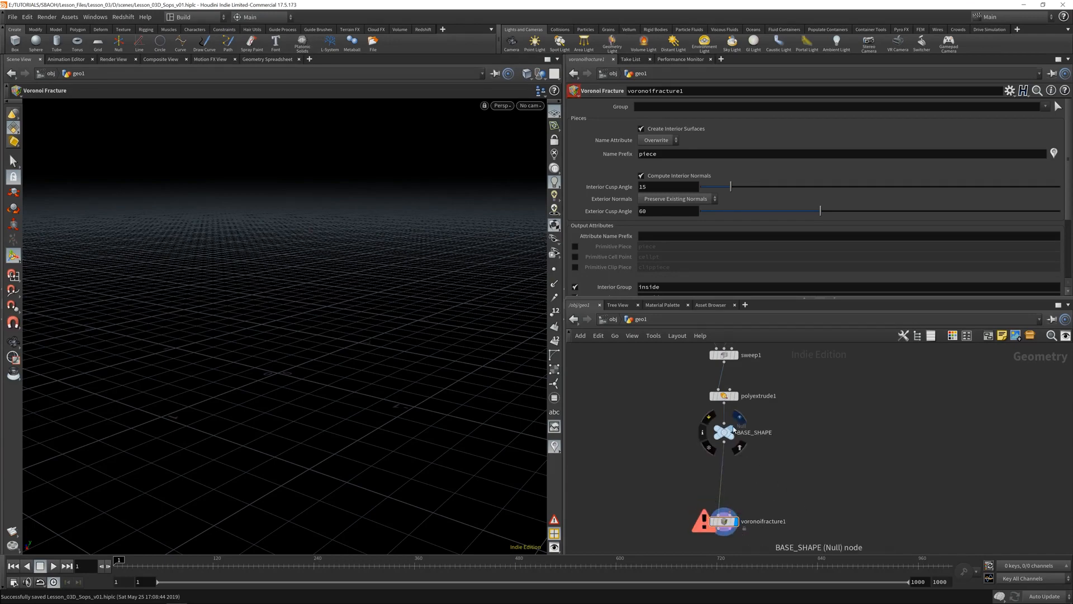
Step: Add a Scatter node between BASE_SHAPE and the Voronoi Fracture, connect BASE_SHAPE to its input, and display it
click(737, 420)
click(724, 432)
key(Tab)
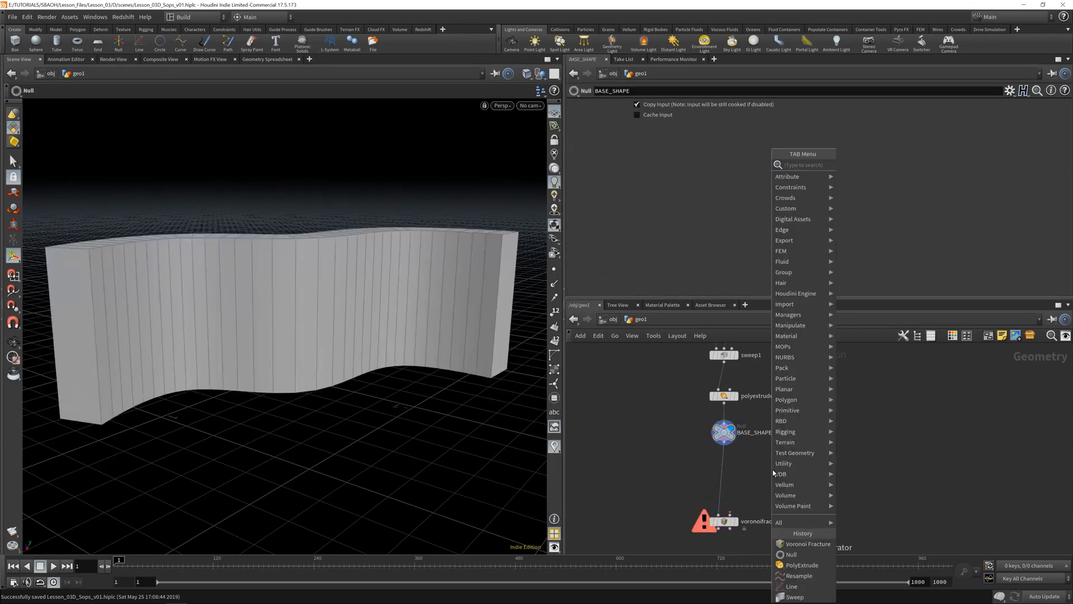
text(scatter)
key(Return)
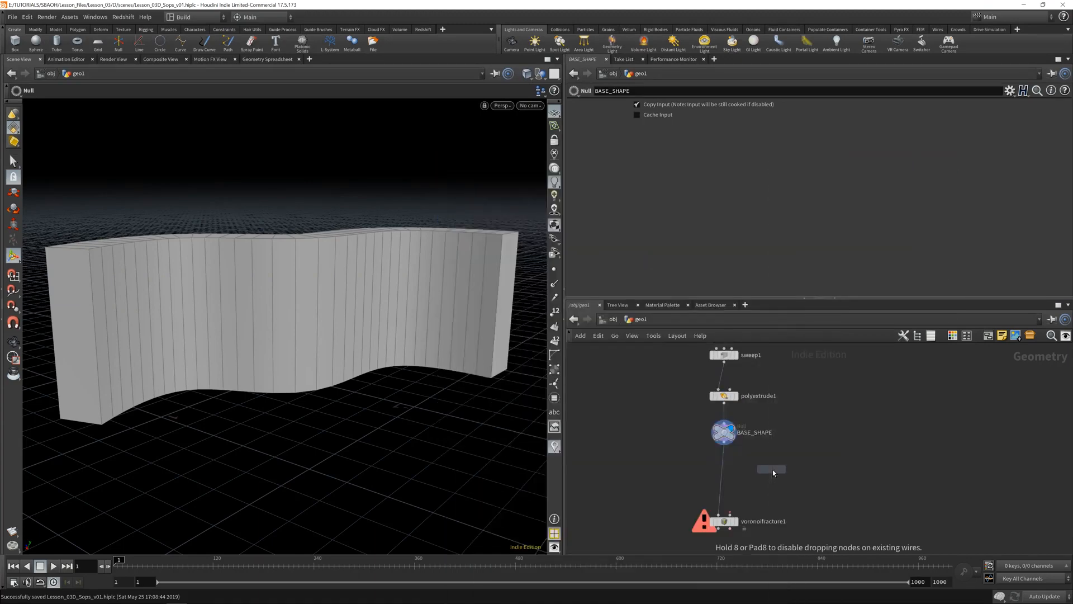
click(764, 478)
drag(763, 469, 725, 443)
click(774, 476)
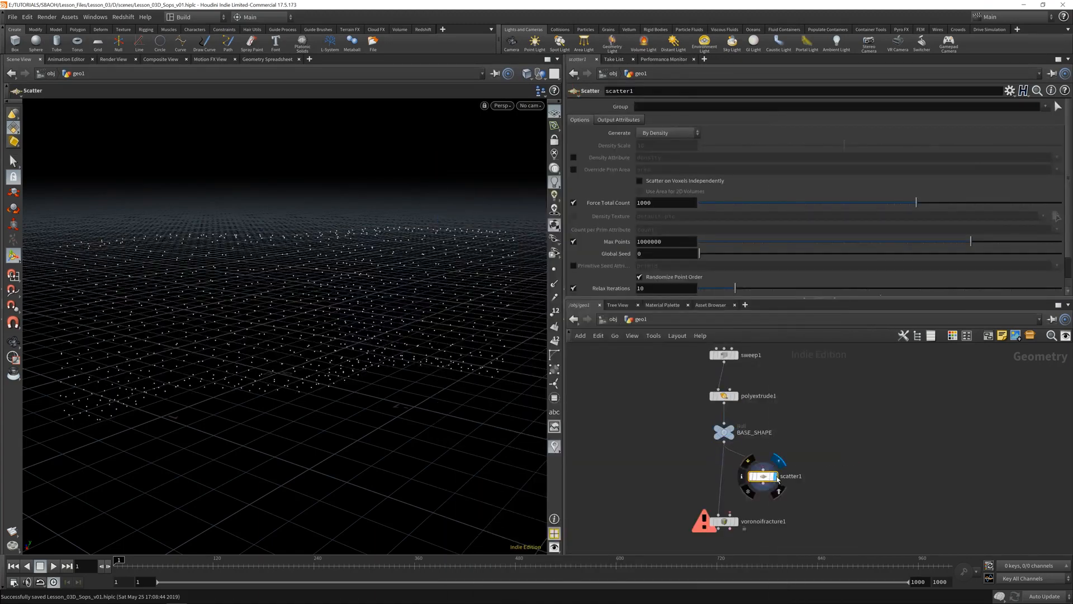
Step: Set scatter1's Force Total Count to 100 points
double_click(668, 205)
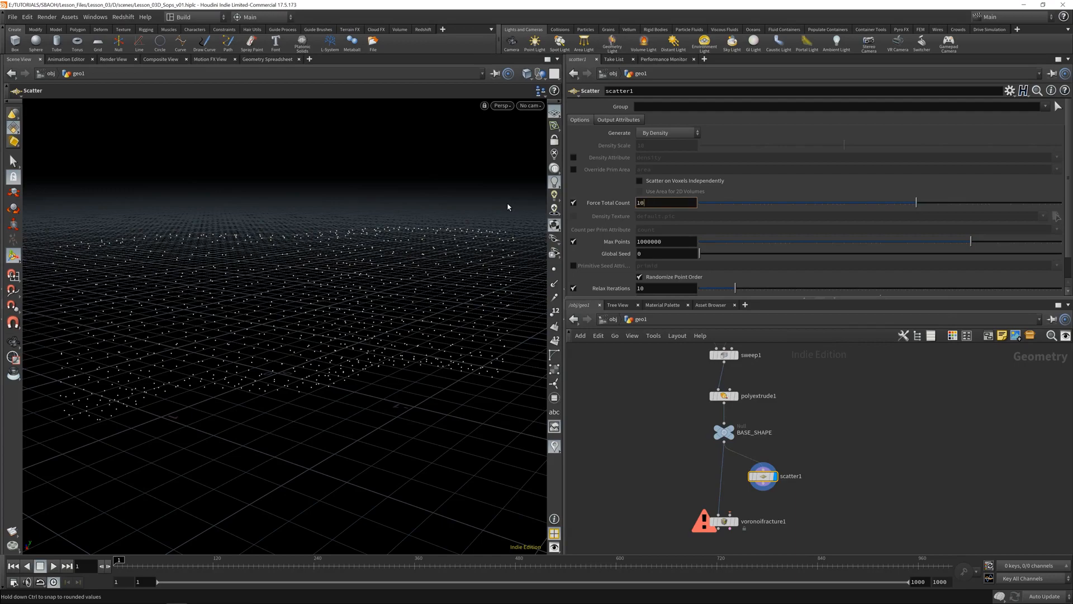
drag(431, 300, 414, 312)
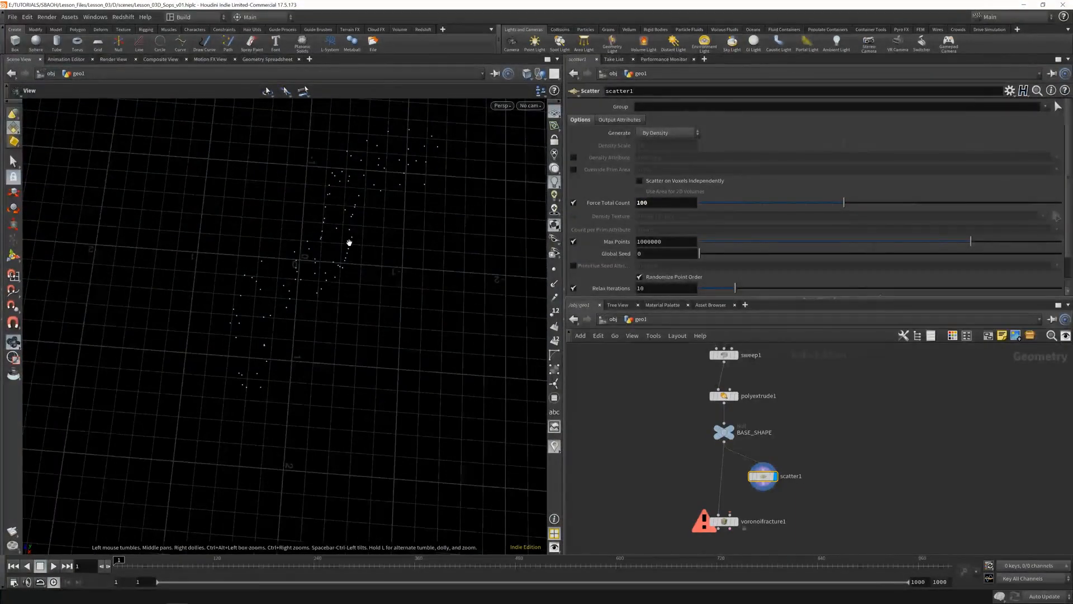
mouse_move(350, 243)
mouse_down()
mouse_move(354, 302)
mouse_move(369, 218)
mouse_move(353, 230)
mouse_move(364, 234)
mouse_up()
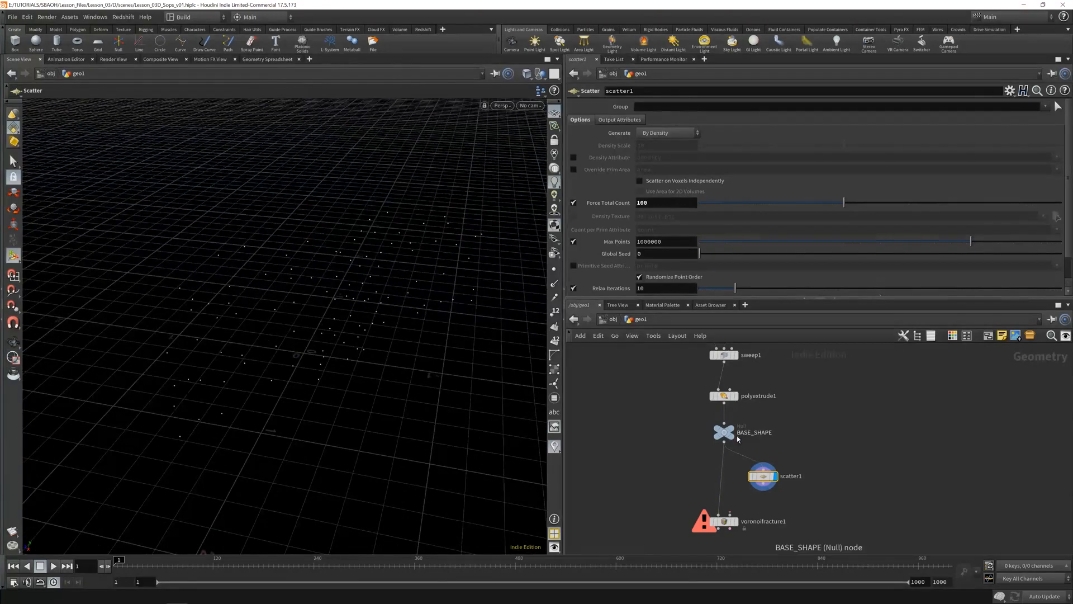
Step: Display BASE_SHAPE in wireframe with scatter1 as a template to examine where the scattered points lie
click(738, 446)
drag(724, 422, 724, 395)
click(724, 399)
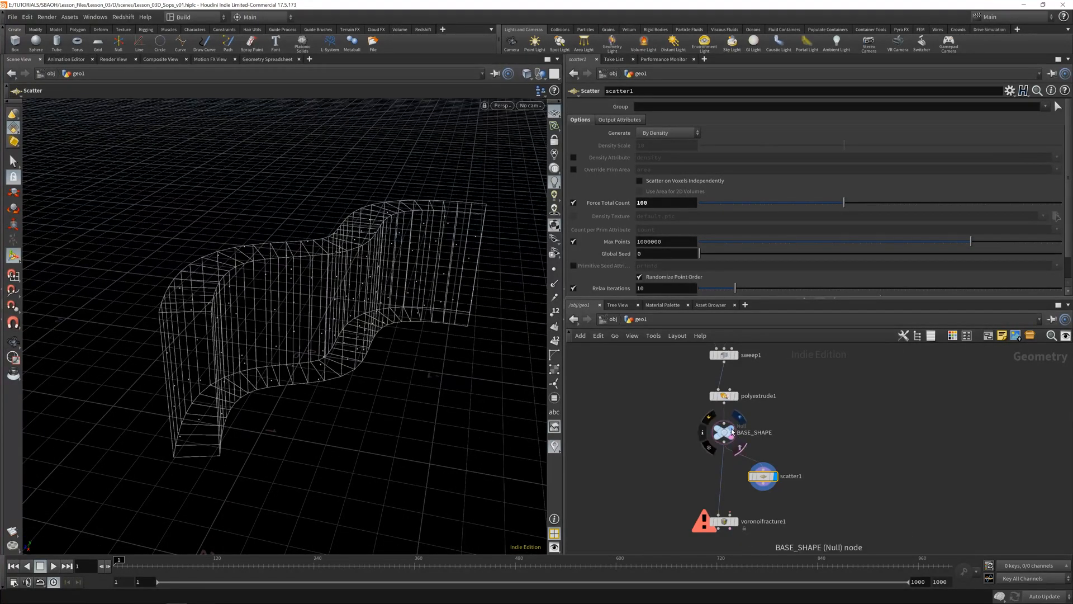
click(734, 432)
mouse_move(735, 432)
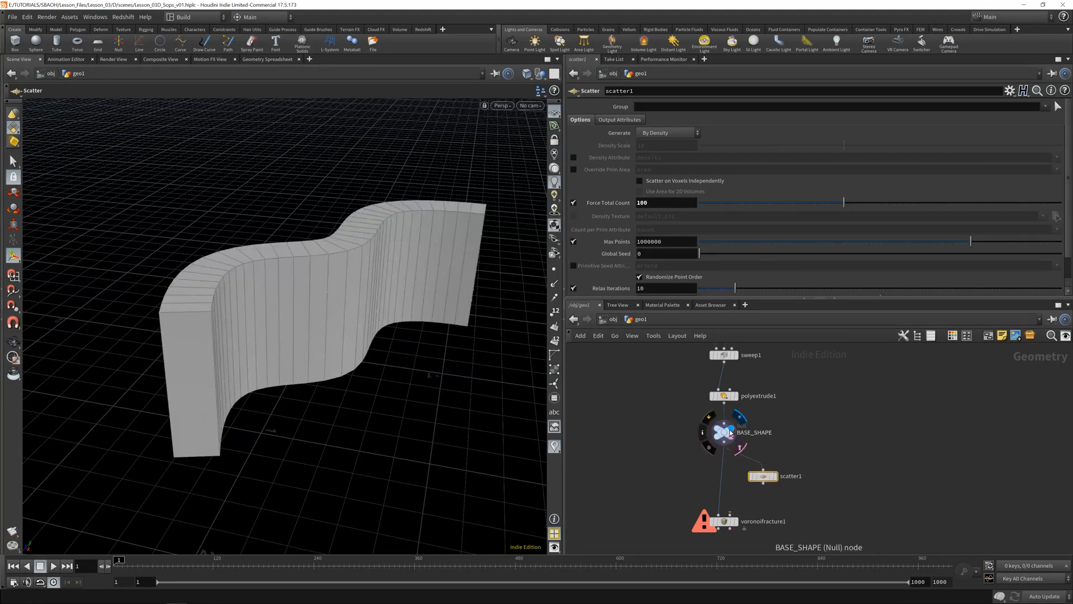
mouse_move(777, 481)
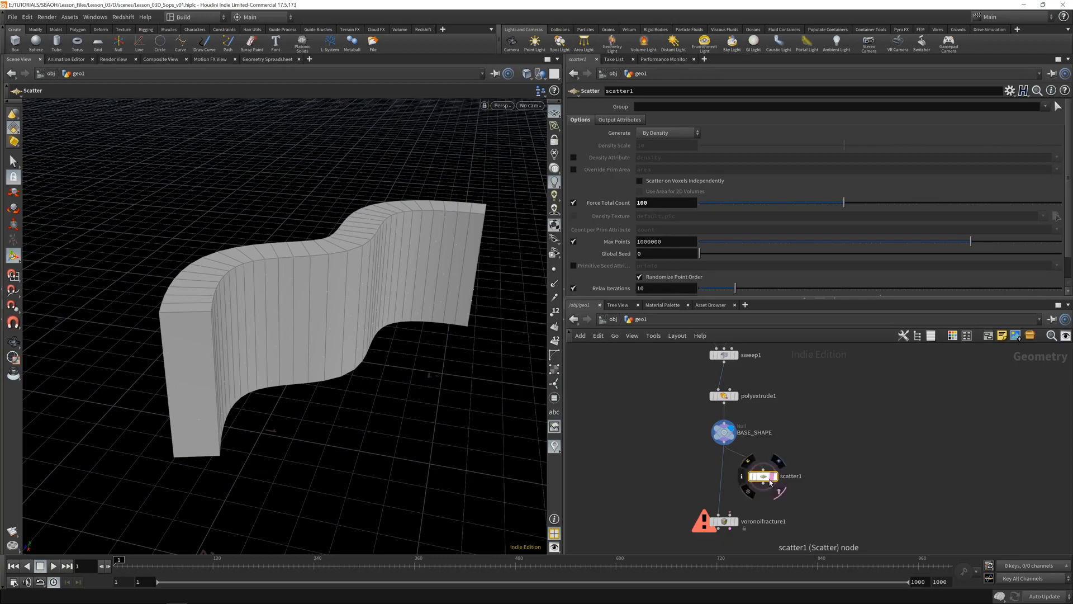
mouse_move(317, 349)
alt+mouse_down()
mouse_move(291, 330)
mouse_move(323, 338)
mouse_move(372, 318)
mouse_move(500, 325)
mouse_move(525, 386)
mouse_move(510, 434)
mouse_move(451, 406)
mouse_move(390, 335)
mouse_move(334, 311)
mouse_move(287, 319)
alt+mouse_up()
key(w)
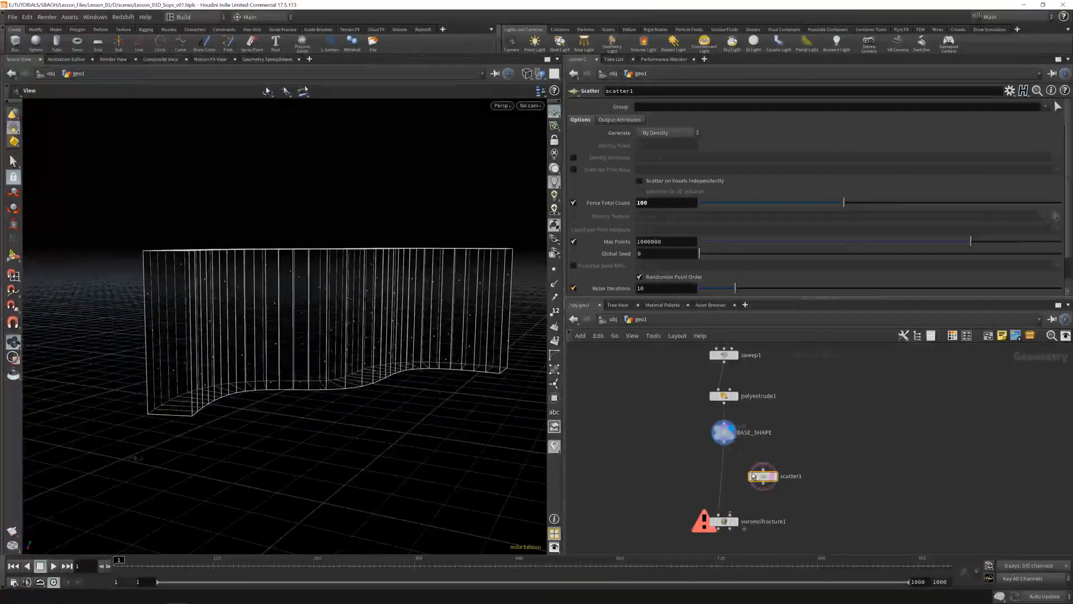
Step: Connect scatter1 to the second input of voronoifracture1 and display the fractured geometry
click(730, 514)
click(764, 485)
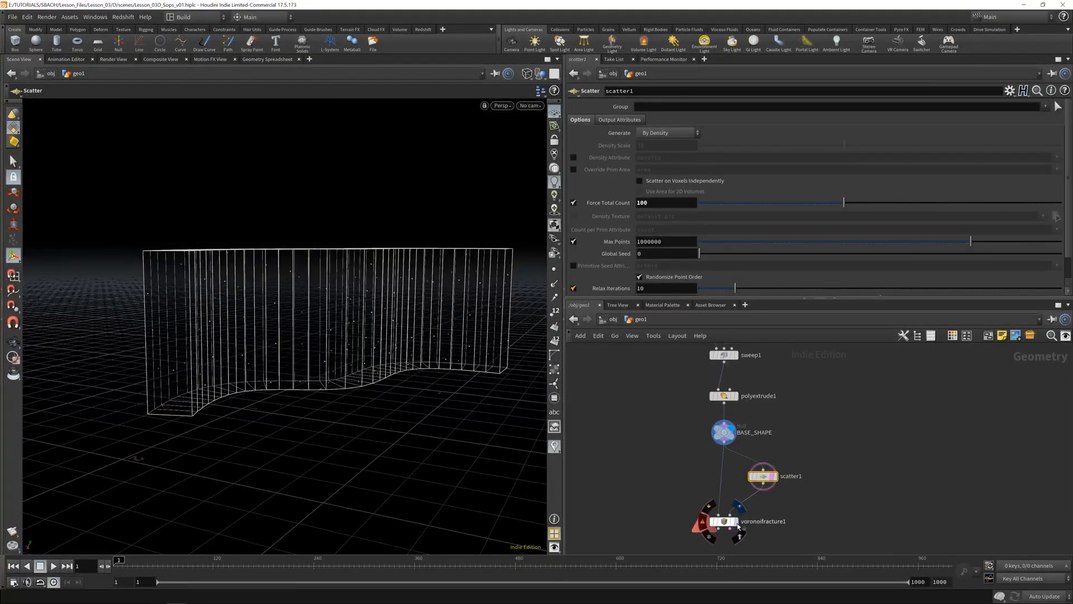
click(739, 506)
click(724, 521)
alt+drag(444, 376, 312, 354)
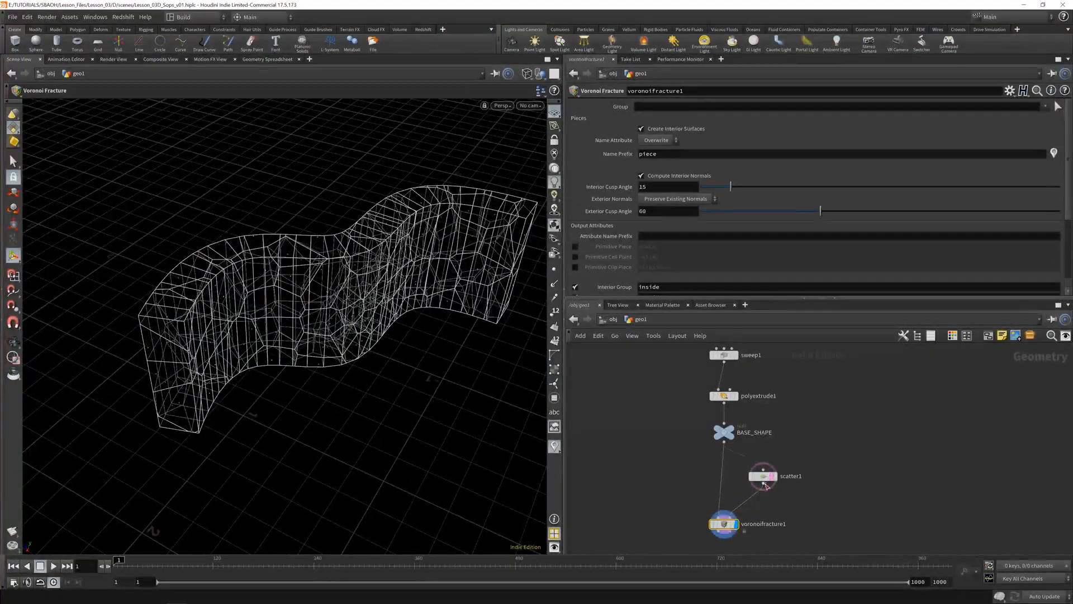
Step: Return the viewport to shaded display and show voronoifracture1 to inspect the fracture pattern on the wall
click(775, 475)
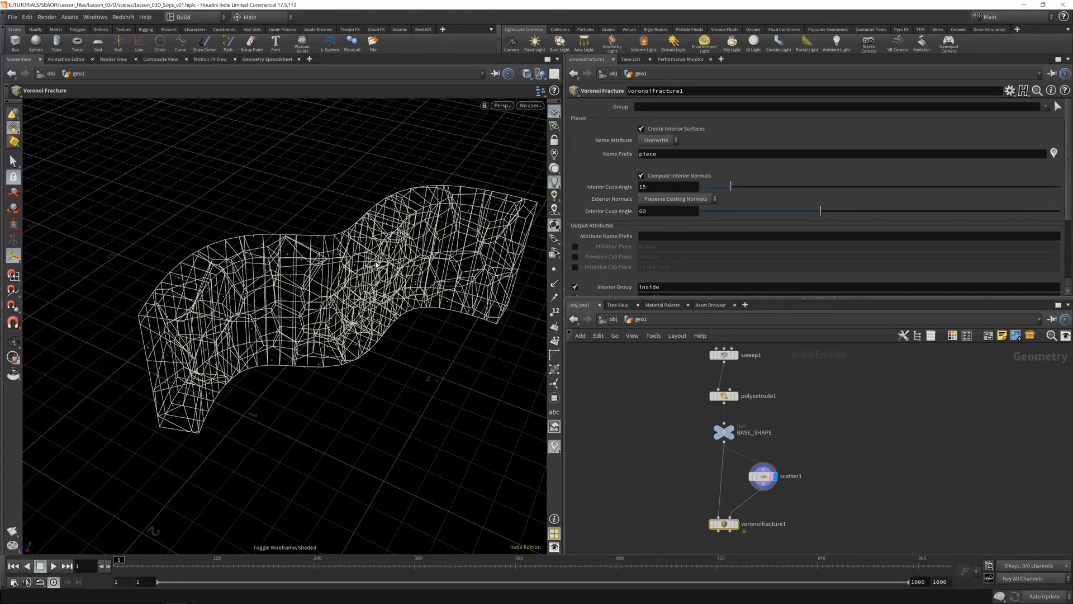
click(526, 74)
click(526, 74)
click(525, 73)
click(540, 185)
click(736, 524)
mouse_move(365, 320)
alt+mouse_down()
mouse_move(213, 270)
mouse_move(311, 317)
mouse_move(400, 261)
mouse_move(340, 343)
mouse_move(199, 335)
mouse_move(204, 319)
mouse_move(371, 255)
alt+mouse_up()
alt+drag(199, 315, 336, 357)
Step: Save the scene and widen the viewport pane
key(ctrl+s)
key(Return)
drag(563, 384, 653, 444)
Step: Add an Exploded View node below voronoifracture1, connect the fractured pieces to its input, and display it
click(873, 518)
middle_drag(872, 519, 881, 455)
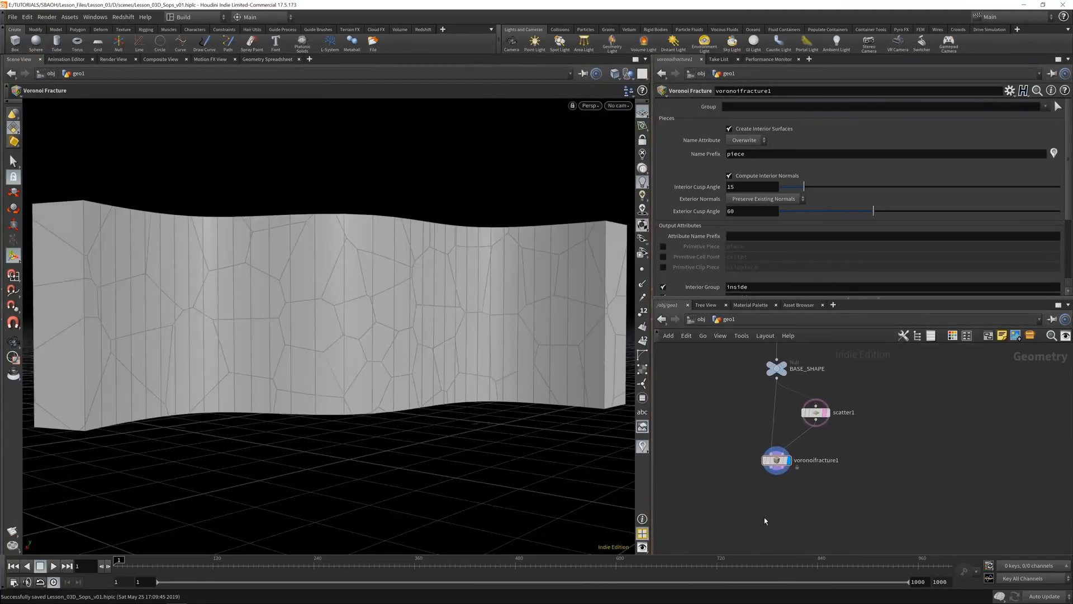
key(Tab)
text(expl)
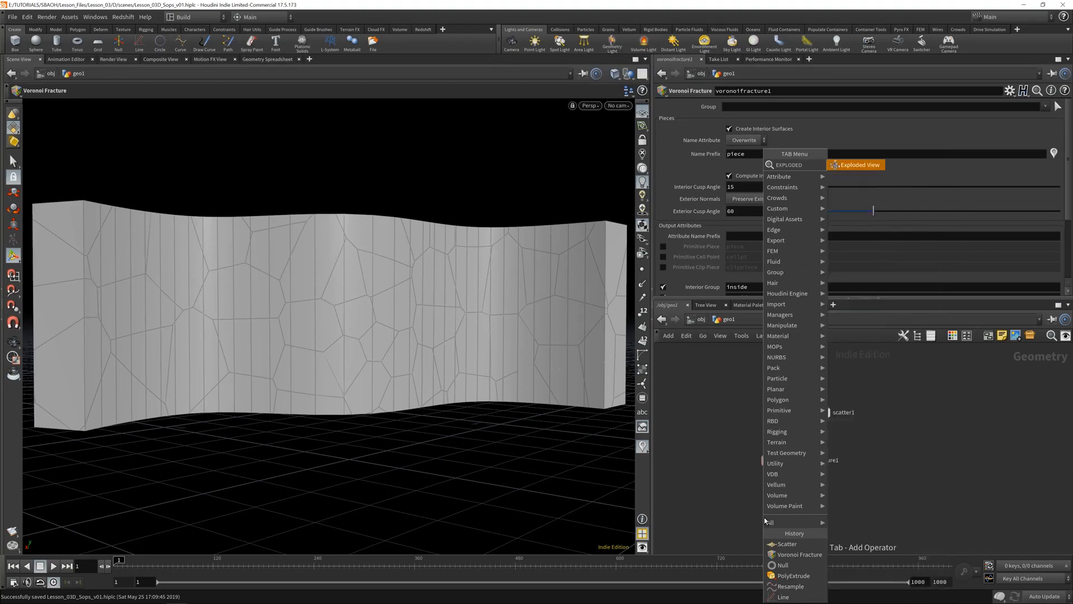
key(Return)
click(714, 497)
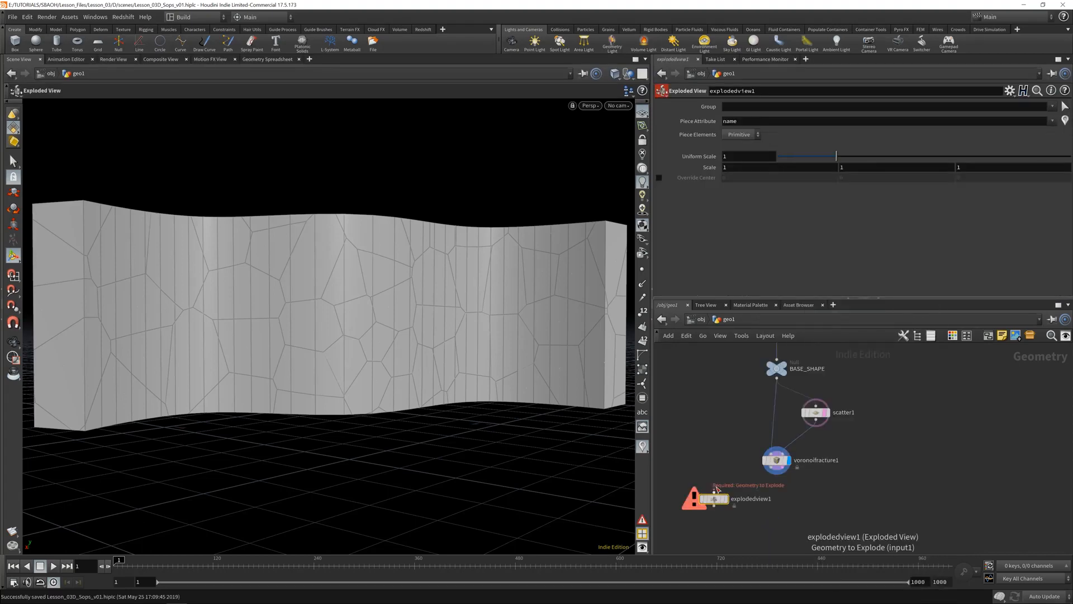
drag(714, 492, 760, 485)
click(726, 500)
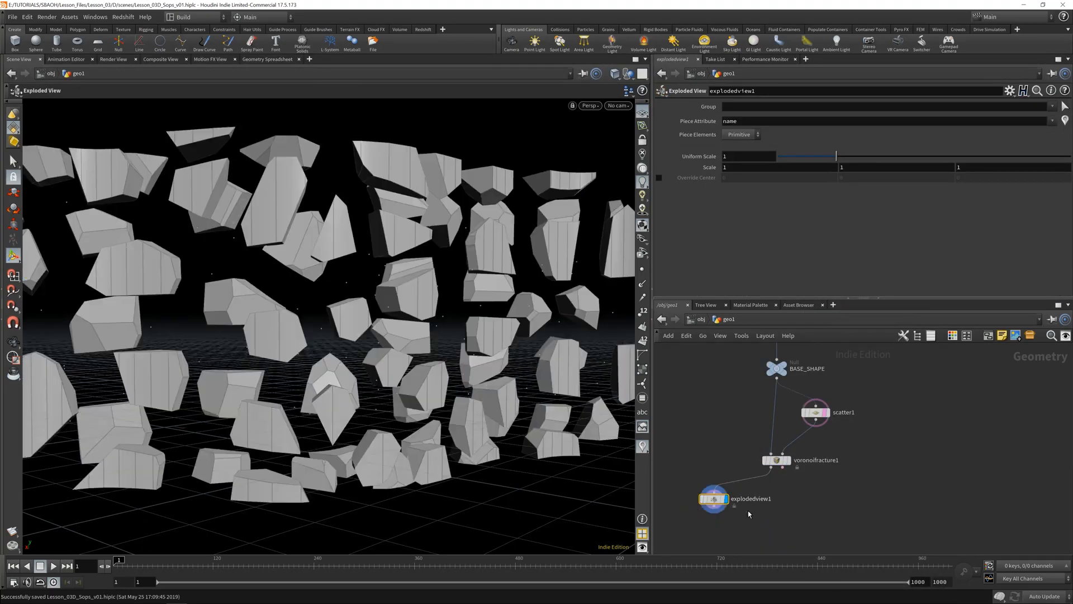
alt+drag(339, 276, 629, 281)
key(Return)
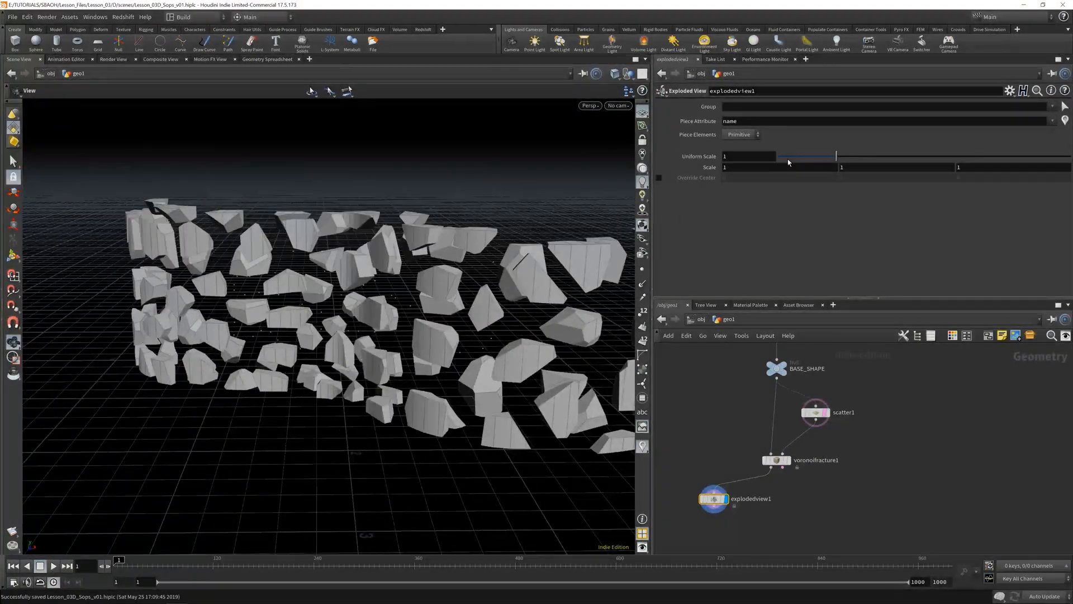
Step: Set explodedview1's uniform scale to about 0.153 and examine the gaps between the wall pieces from several angles
click(772, 459)
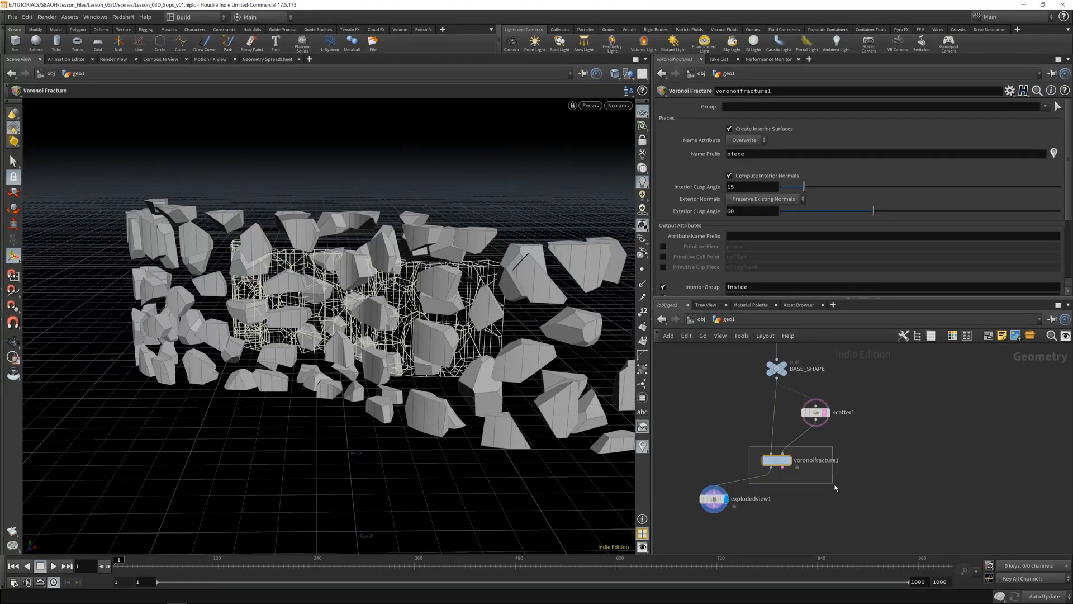
drag(834, 484, 834, 486)
click(748, 501)
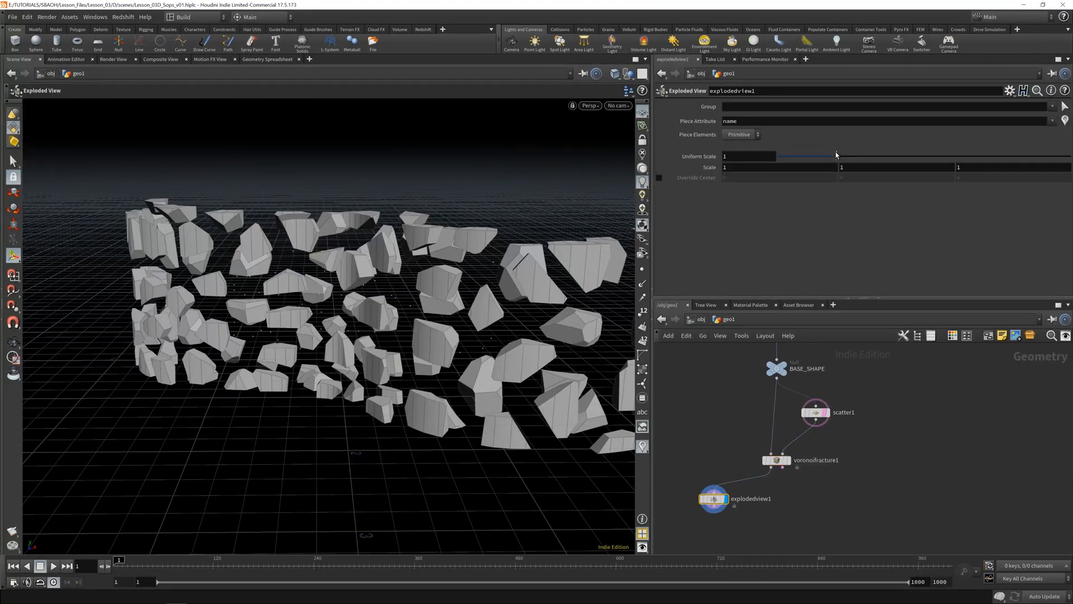
drag(836, 155, 788, 156)
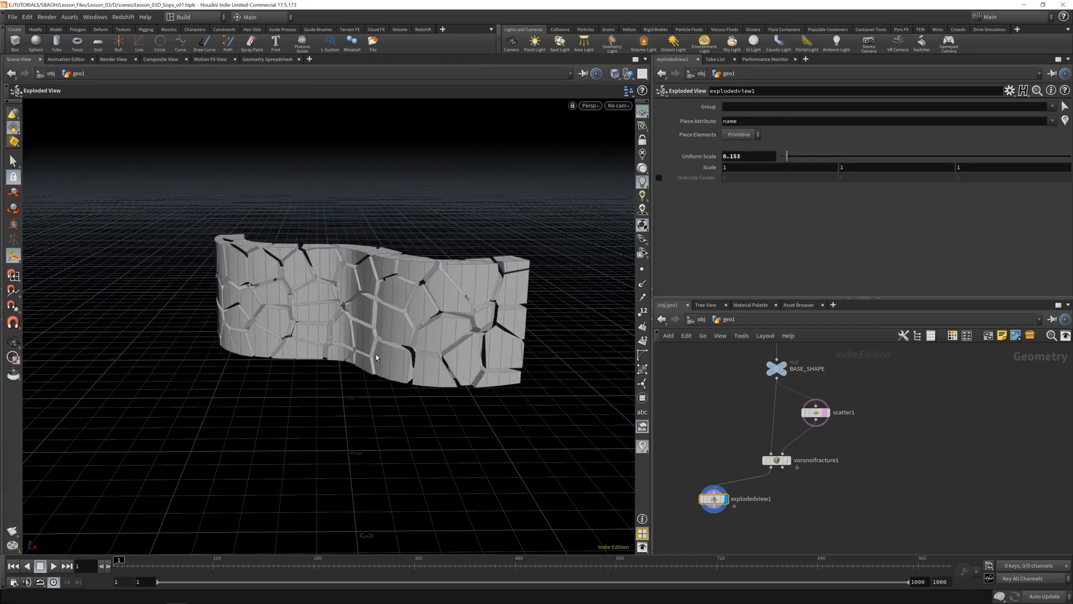
alt+drag(376, 357, 338, 390)
alt+right_drag(338, 390, 380, 357)
alt+drag(380, 358, 322, 293)
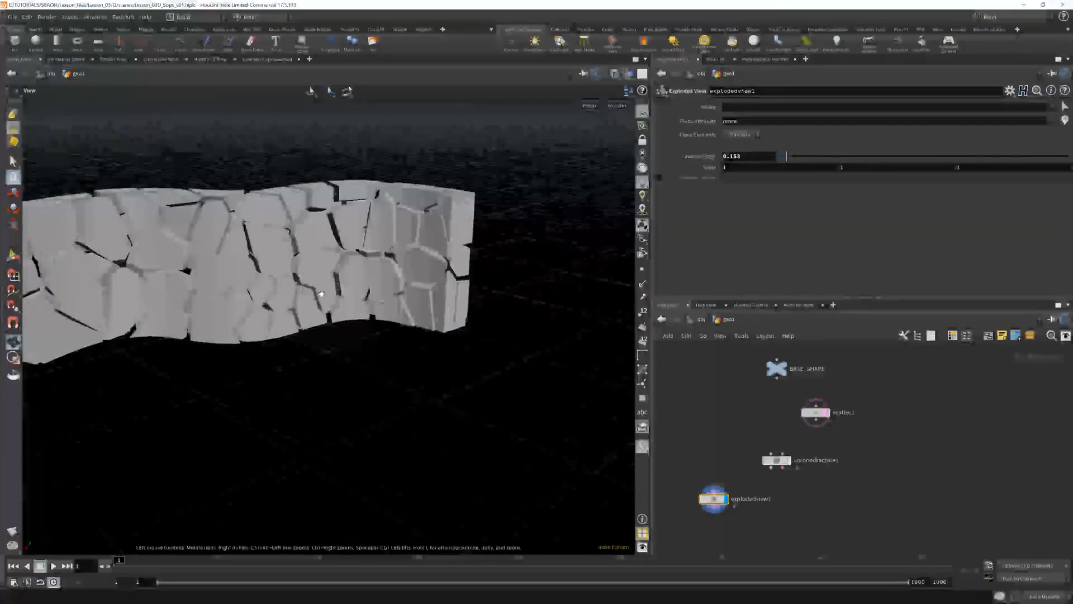
alt+middle_drag(321, 293, 454, 364)
mouse_move(454, 363)
alt+mouse_down()
mouse_move(399, 338)
mouse_move(447, 352)
mouse_move(432, 316)
mouse_move(341, 279)
mouse_move(268, 364)
mouse_move(256, 322)
alt+mouse_up()
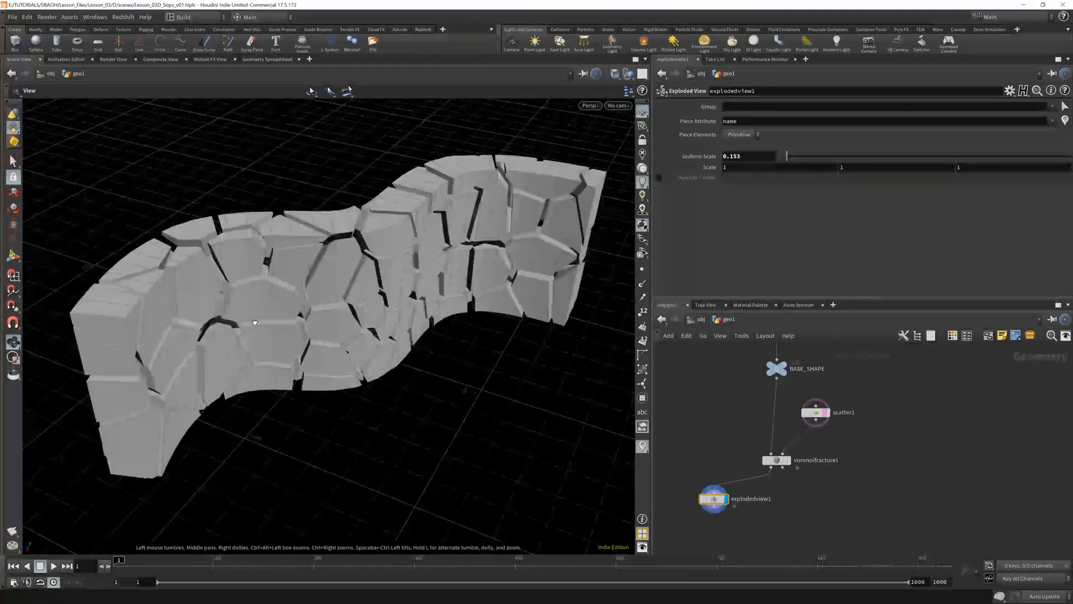
Step: Select and display scatter1 to examine how its points are distributed over the wall
click(817, 413)
drag(829, 414, 828, 417)
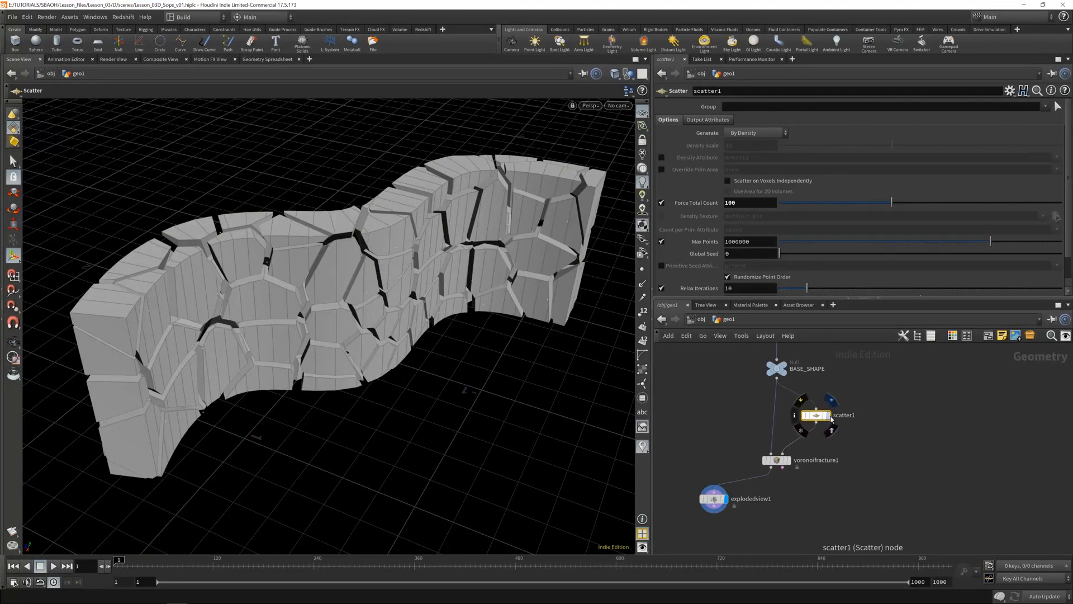
click(829, 416)
alt+drag(378, 272, 392, 356)
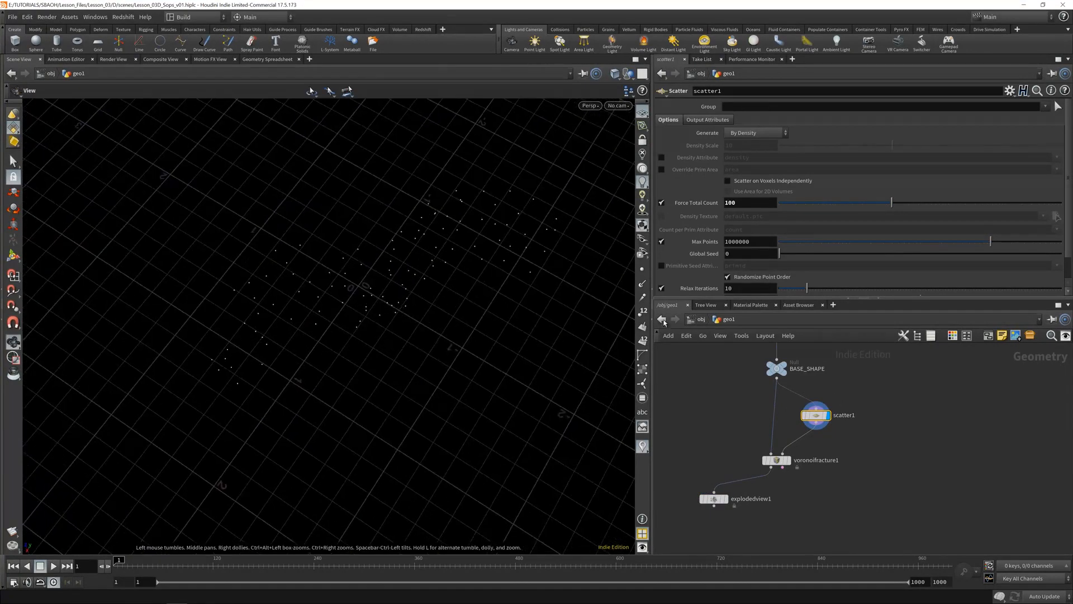
Step: Move scatter1 down to make room and add an IsoOffset node above it, fed by BASE_SHAPE
drag(817, 414, 818, 431)
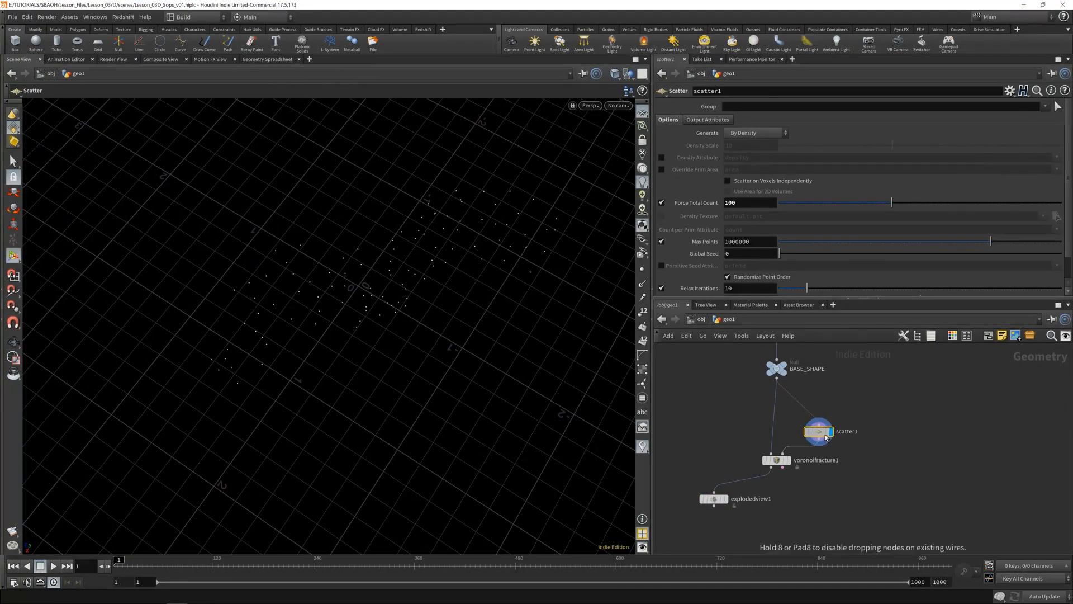
key(Tab)
text(iso)
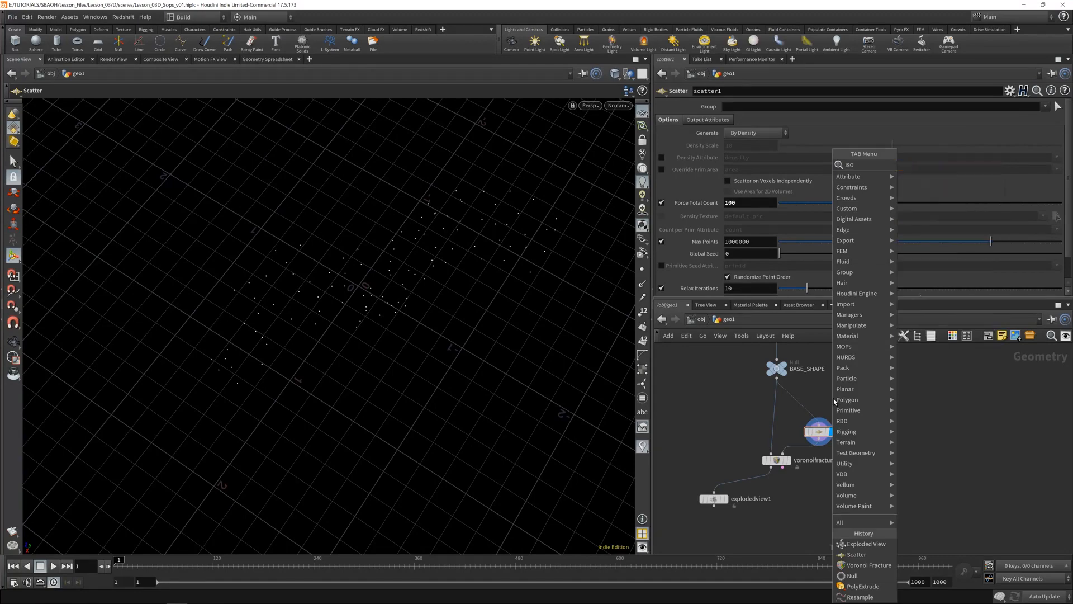
text(of)
key(Return)
click(826, 396)
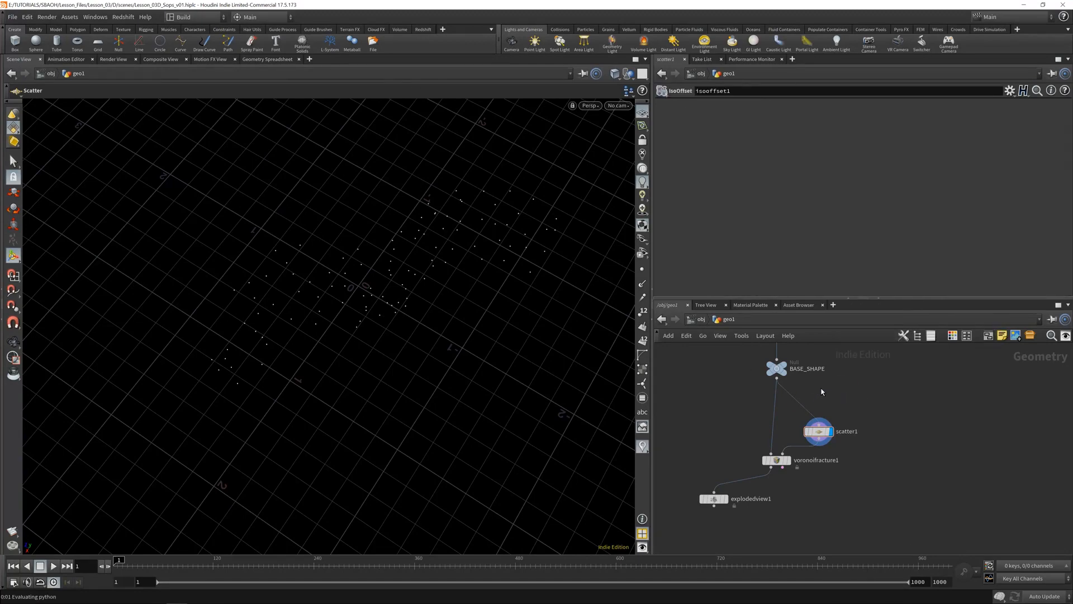
drag(818, 387, 818, 389)
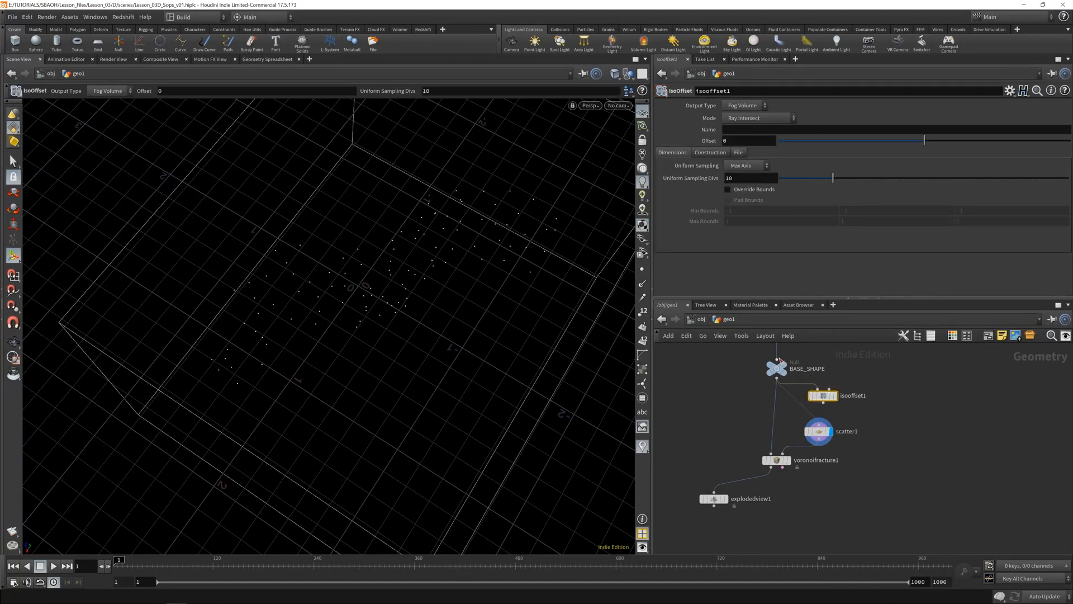
Step: Display BASE_SHAPE and isooffset1 in turn to compare the solid wall with its fog volume
click(794, 375)
click(794, 375)
click(793, 361)
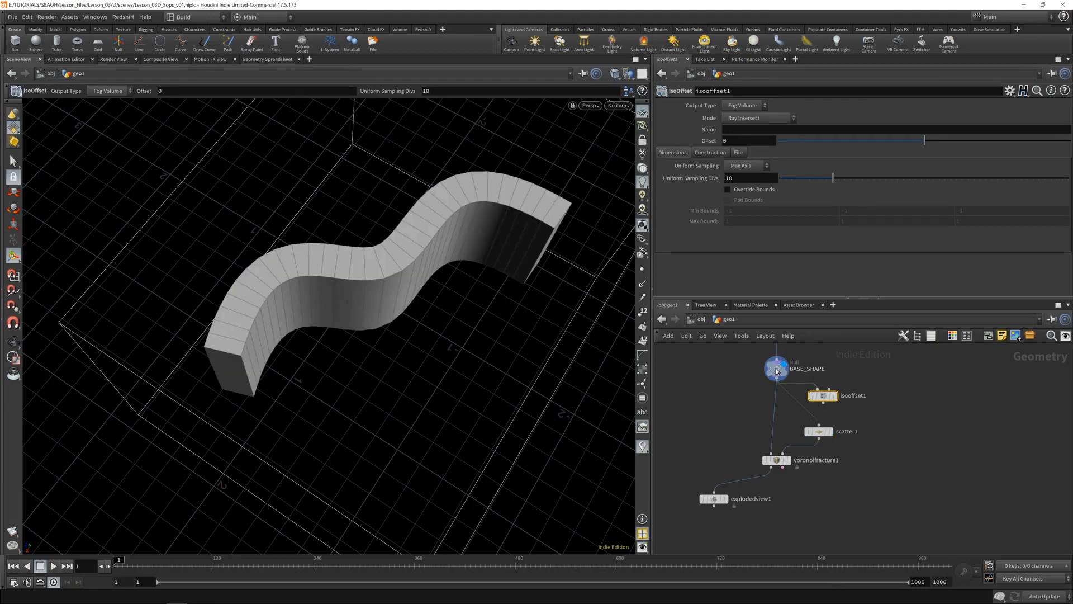
click(777, 368)
click(838, 398)
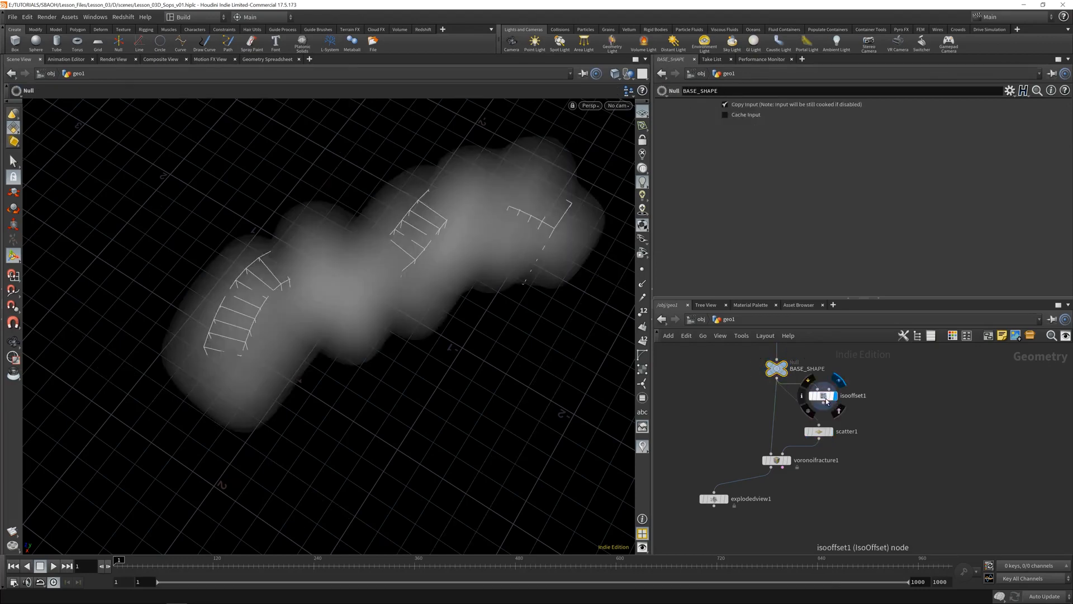
Step: Select isooffset1 and set its uniform sampling divisions to 50 to refine the fog volume
click(823, 396)
key(Escape)
drag(403, 277, 345, 190)
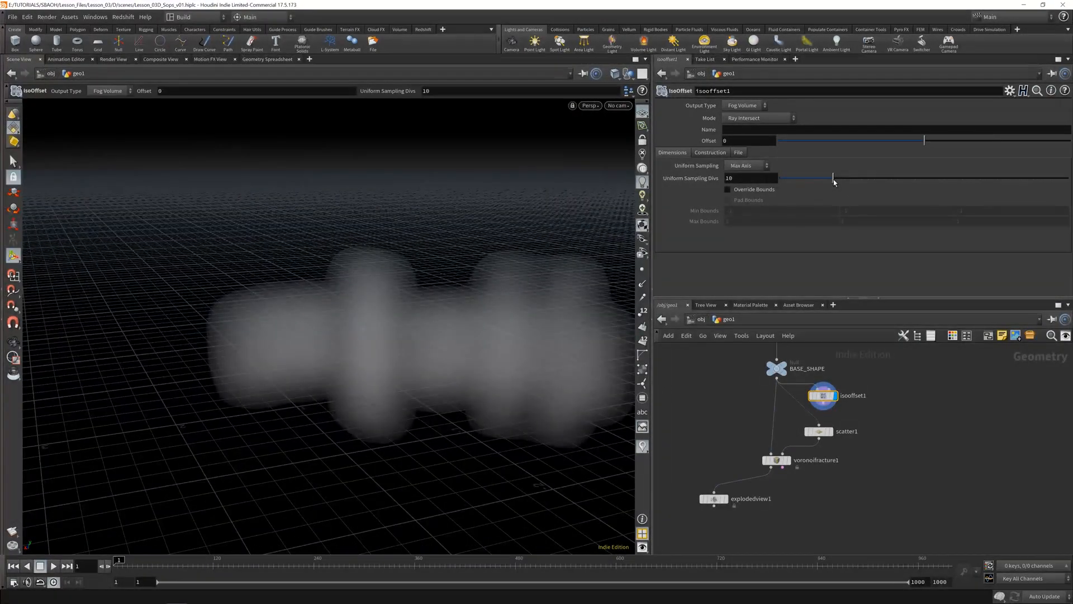
drag(833, 178, 1069, 182)
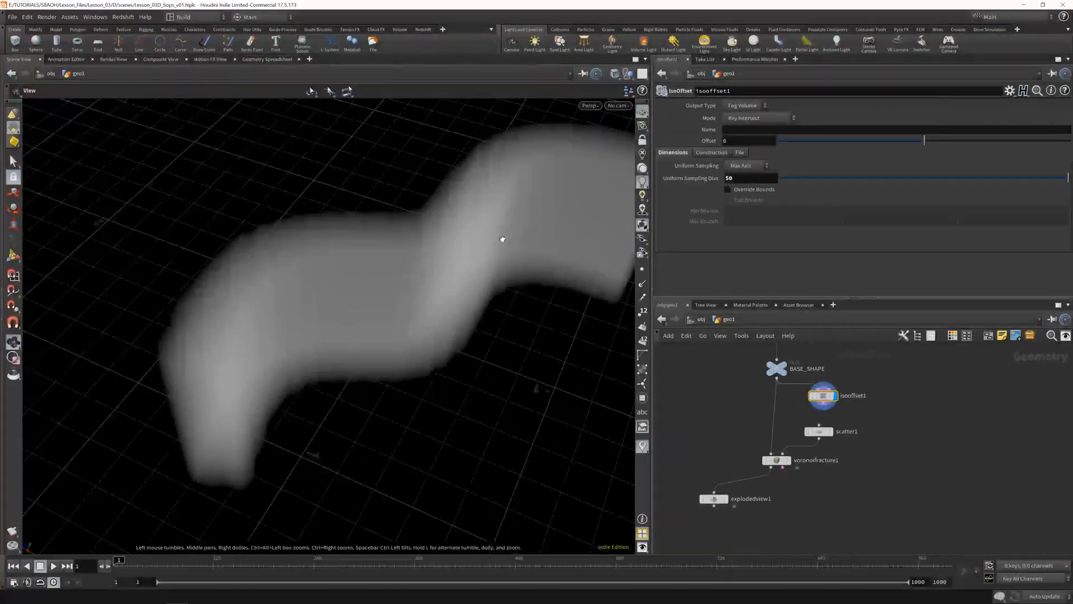
Step: Feed isooffset1 into scatter1 and display scatter1 to inspect the points inside the volume
key(Return)
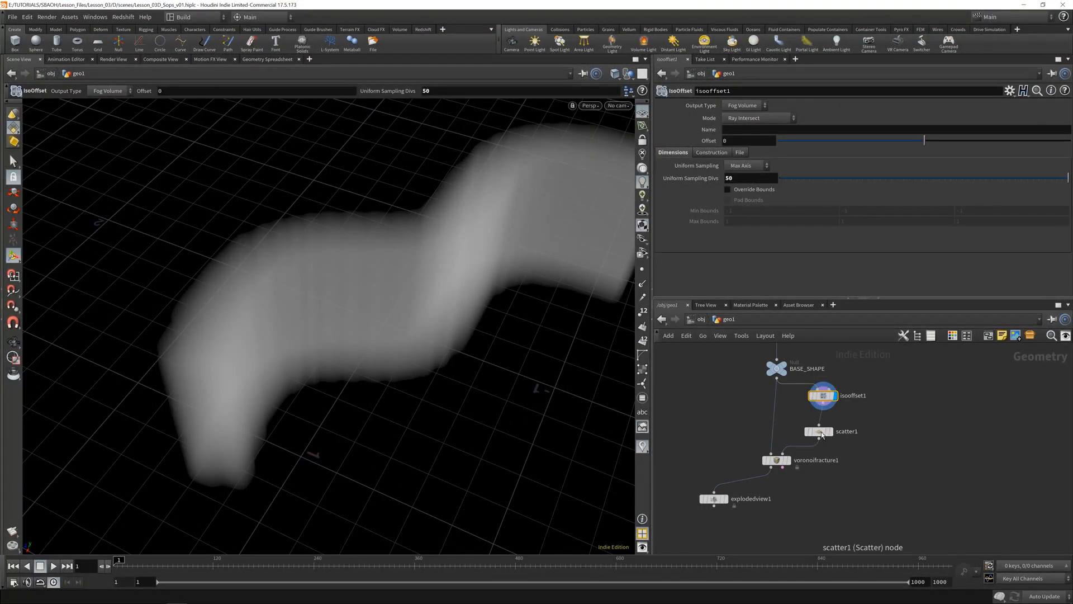
drag(822, 435, 825, 436)
click(835, 431)
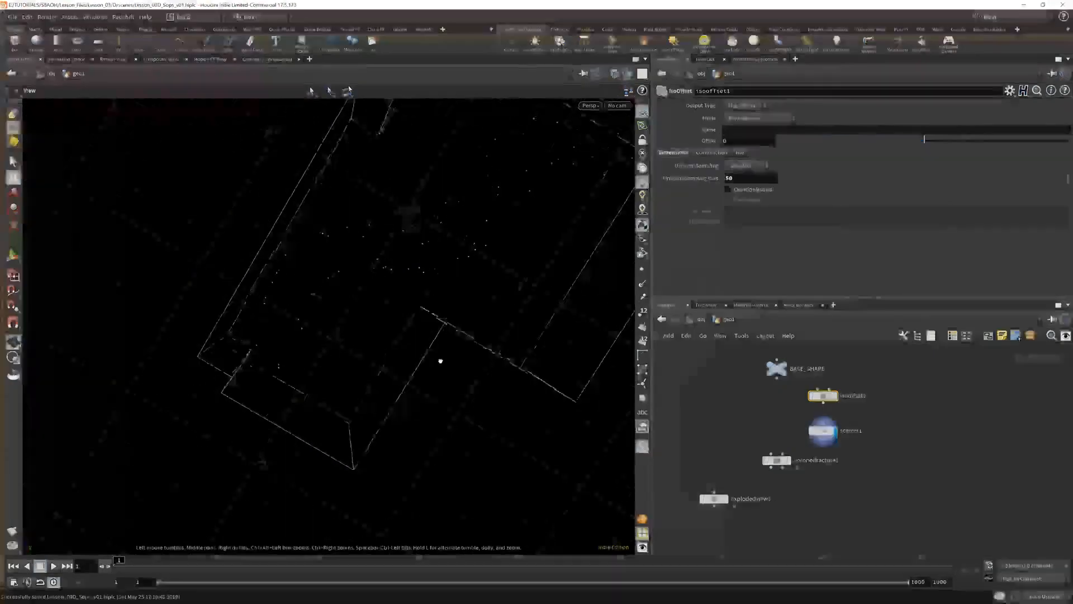
drag(441, 361, 489, 317)
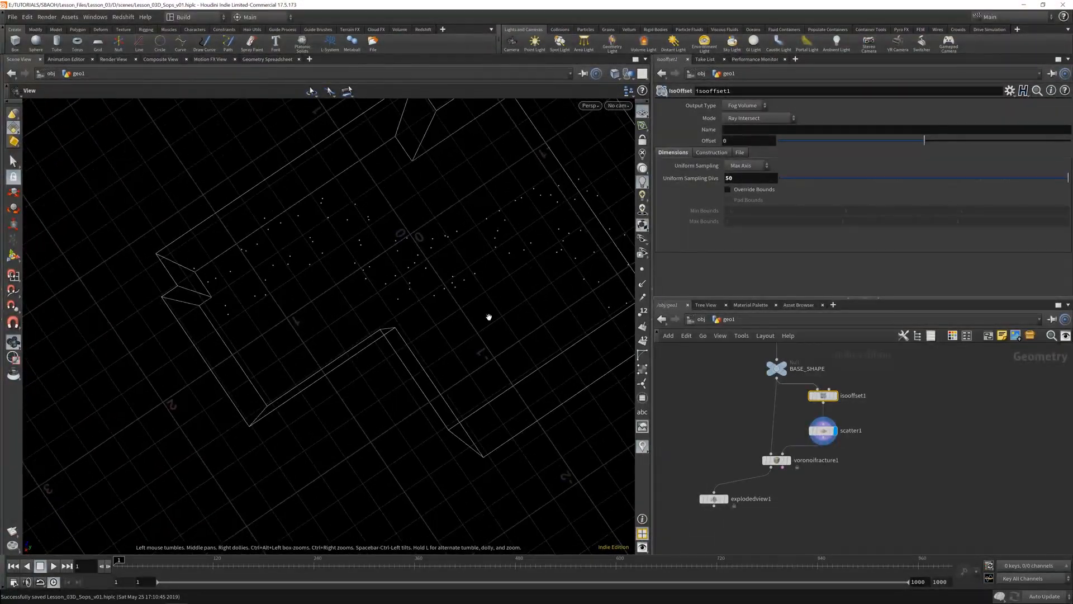
key(Return)
Step: Select scatter1 and turn off its Relax Iterations option
click(829, 434)
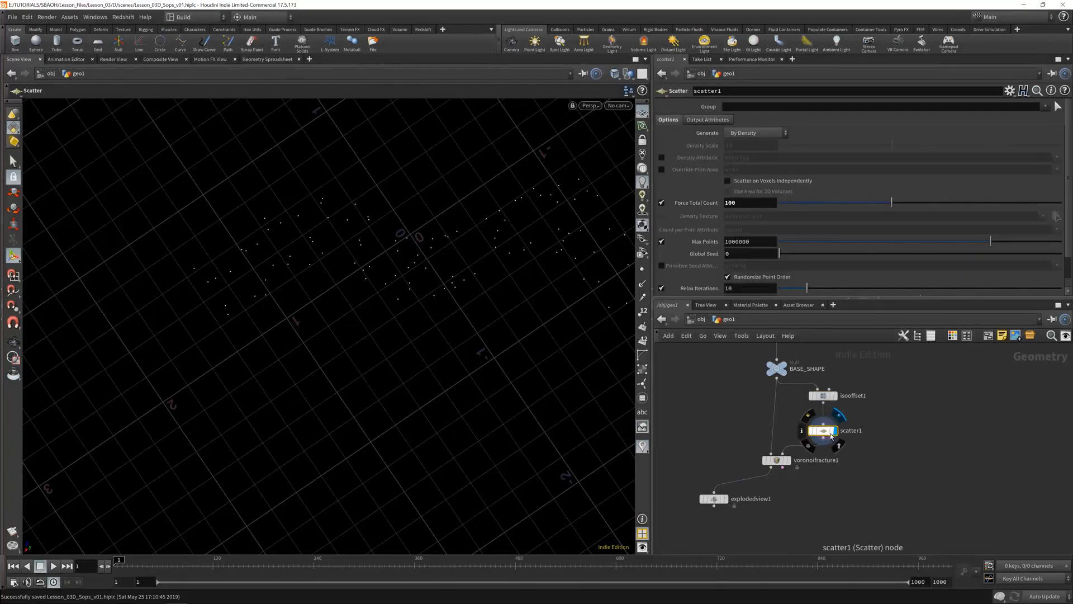
scroll(708, 263, down, 1)
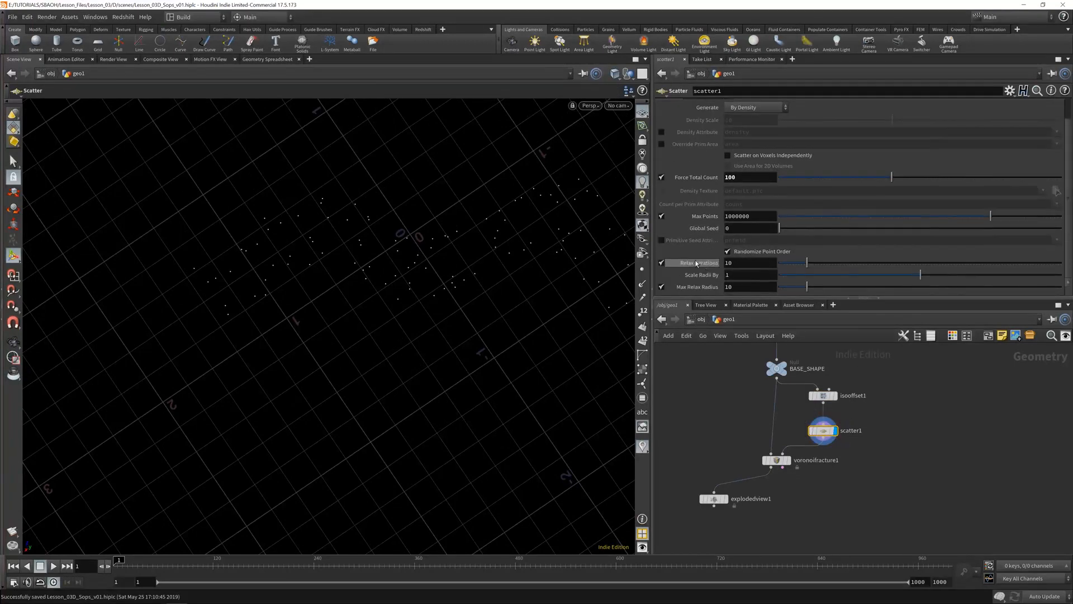
click(662, 263)
drag(390, 256, 614, 251)
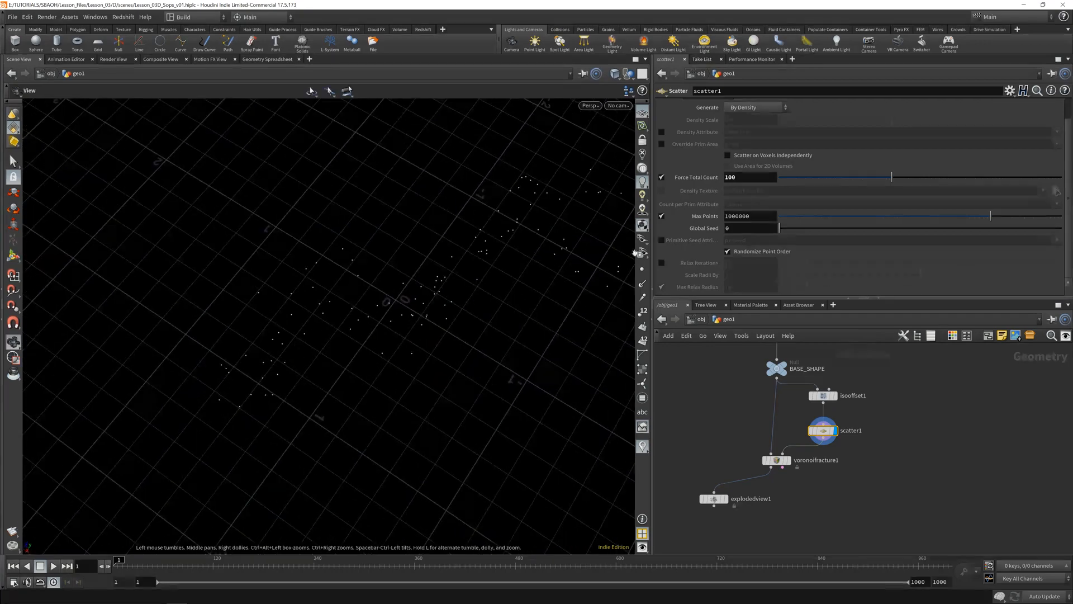
Step: Toggle scatter1's Relax Iterations on and off to compare the point distributions, leaving it off
click(662, 263)
click(662, 263)
click(662, 263)
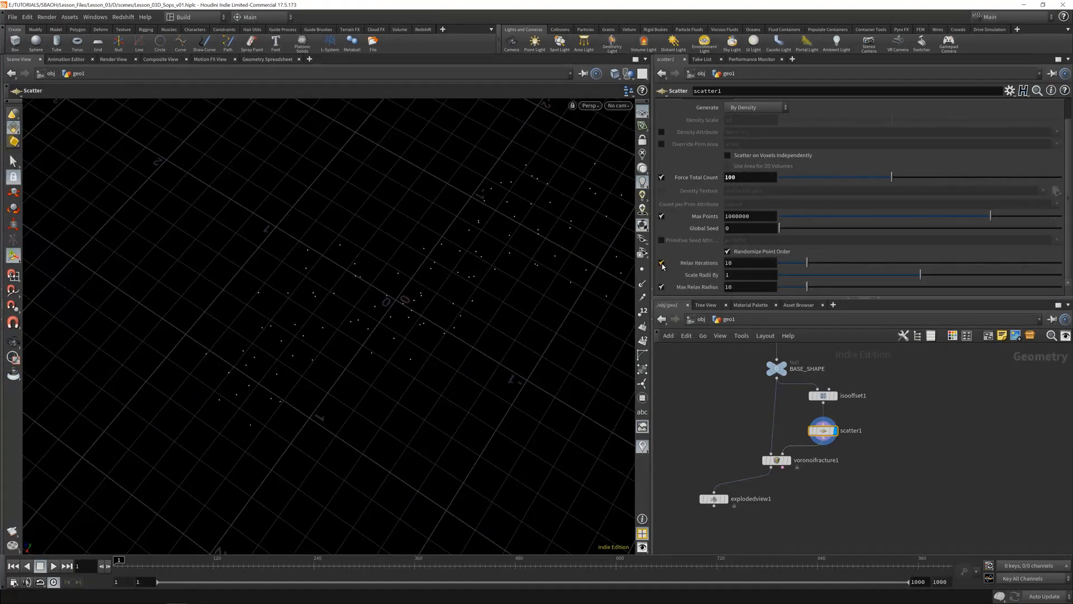
click(662, 262)
click(662, 262)
alt+drag(402, 266, 446, 249)
click(662, 264)
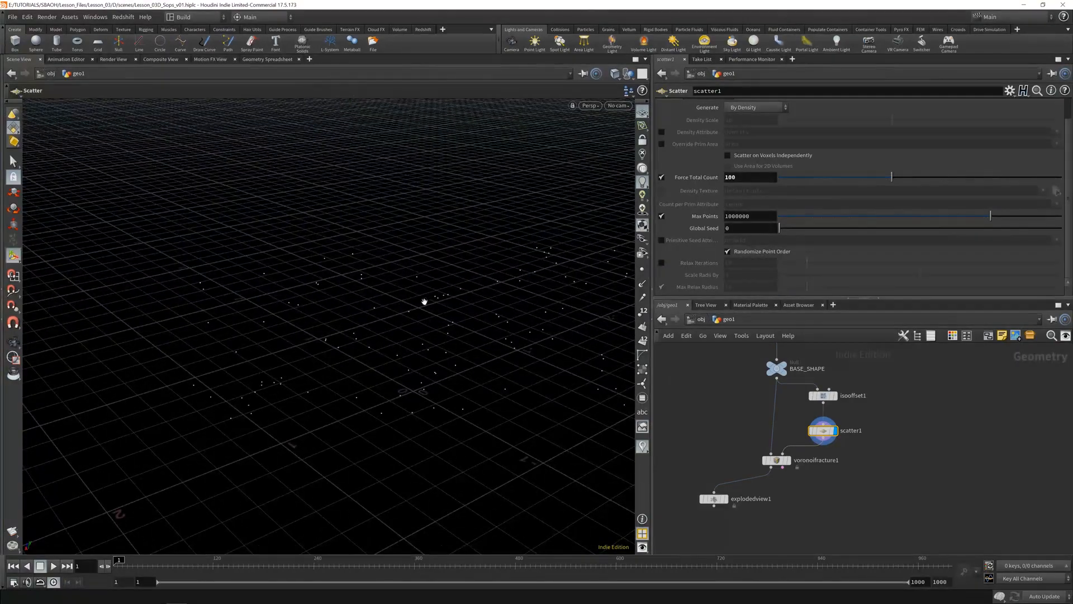
alt+drag(424, 301, 409, 343)
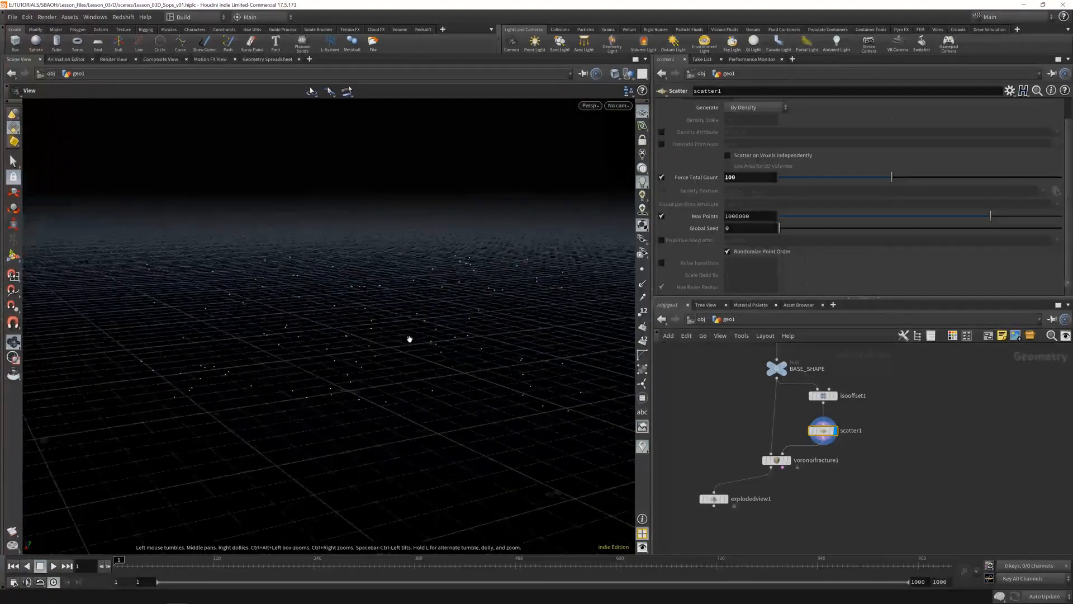
Step: Display voronoifracture1 and explodedview1 in turn and examine the shapes of the fractured wall pieces
click(790, 462)
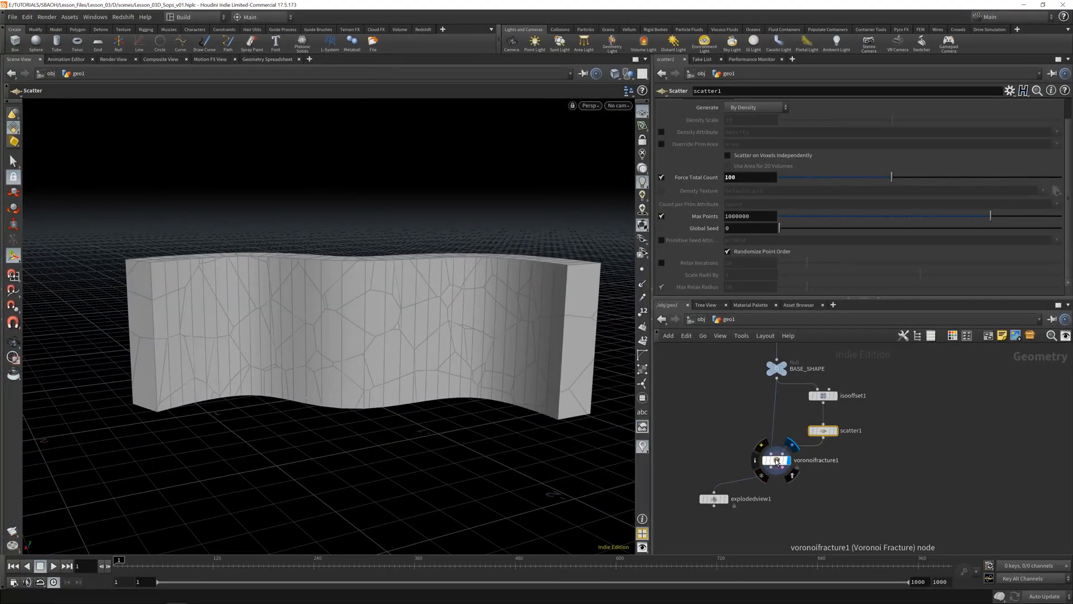
click(725, 499)
drag(292, 338, 235, 319)
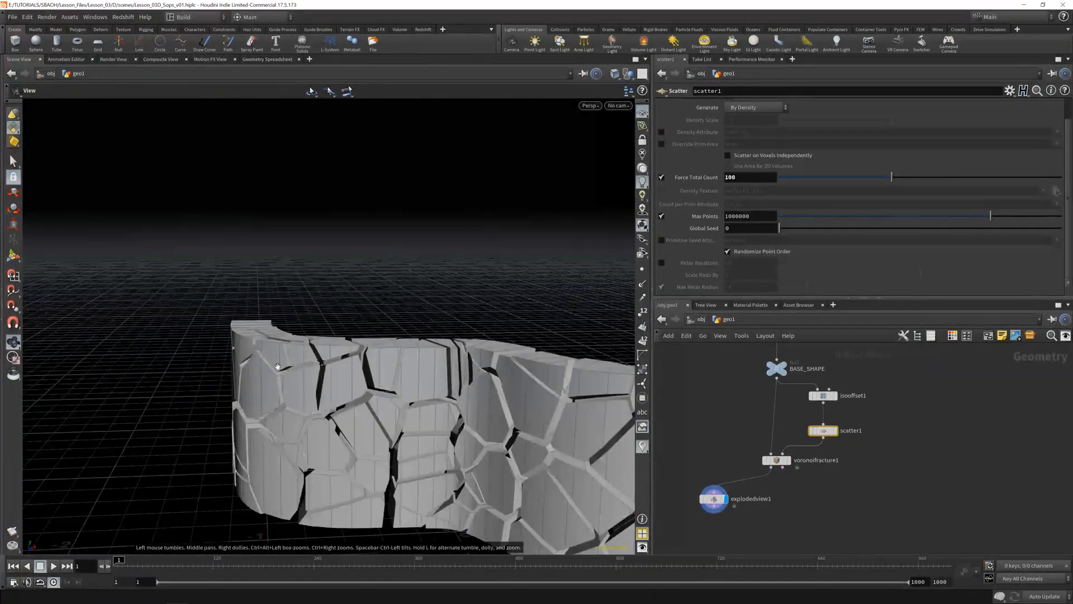
drag(277, 367, 374, 320)
drag(490, 272, 280, 282)
drag(302, 317, 397, 281)
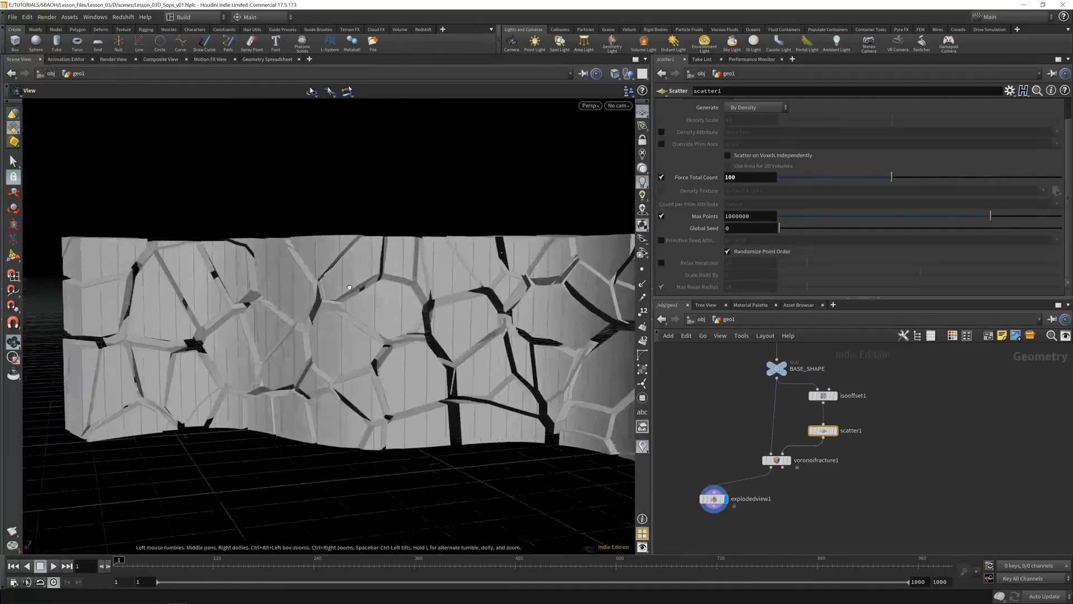
drag(362, 319, 352, 386)
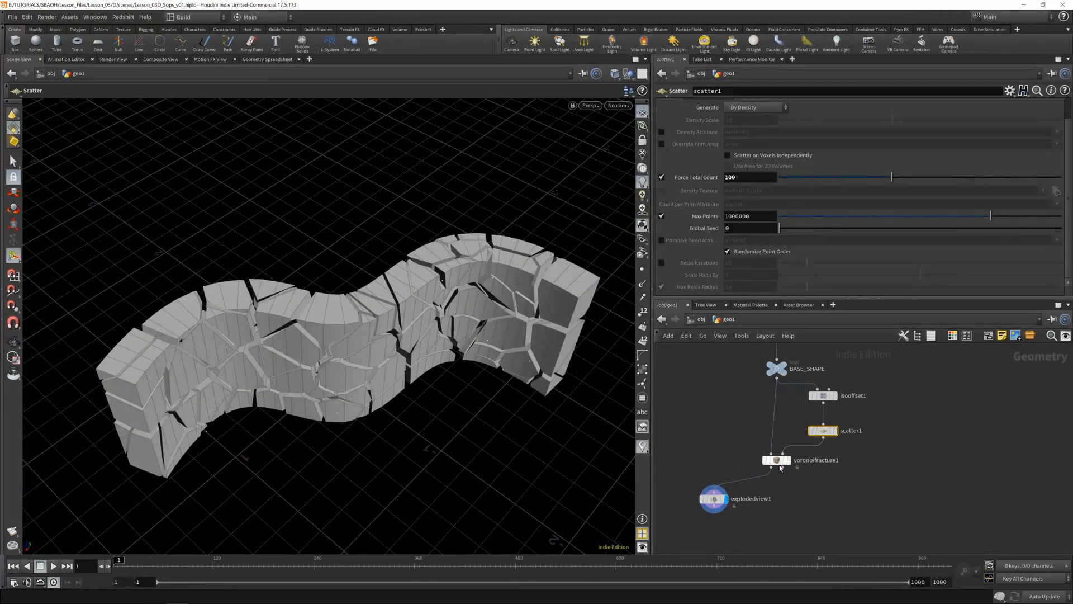
Step: Move explodedview1 slightly aside, display voronoifracture1, and inspect the fracture lines around the wall
mouse_move(714, 497)
mouse_down()
mouse_move(691, 496)
mouse_move(703, 488)
mouse_up()
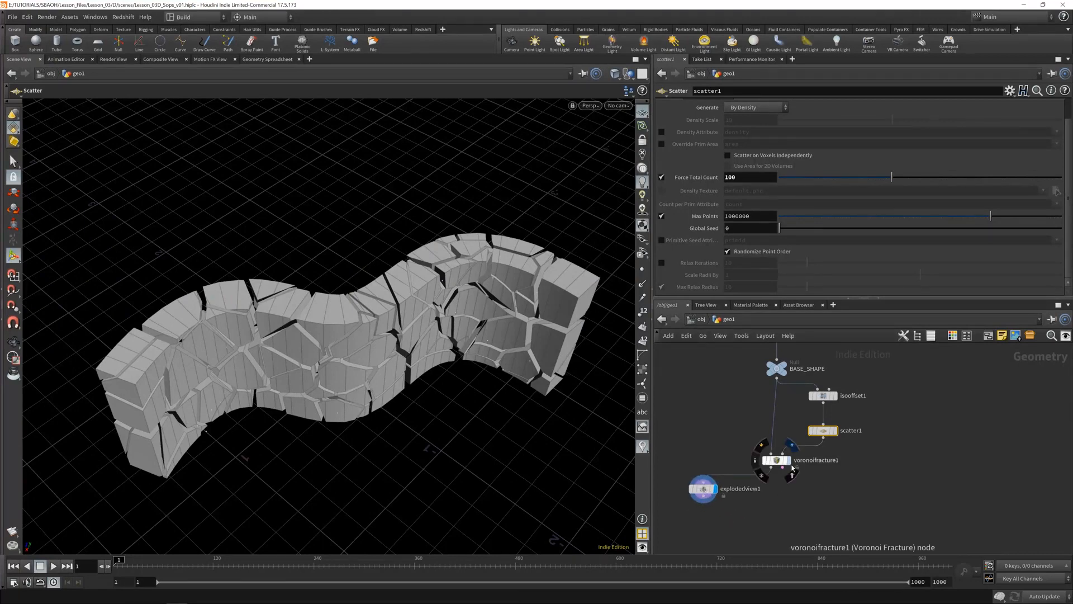
click(787, 460)
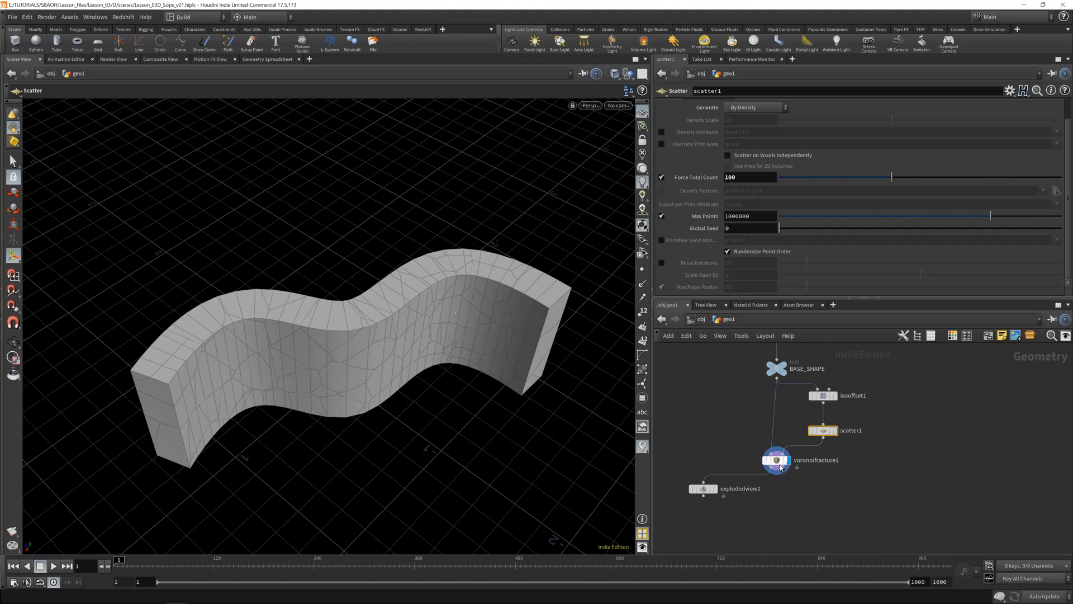
drag(780, 467, 781, 469)
alt+right_drag(378, 369, 437, 332)
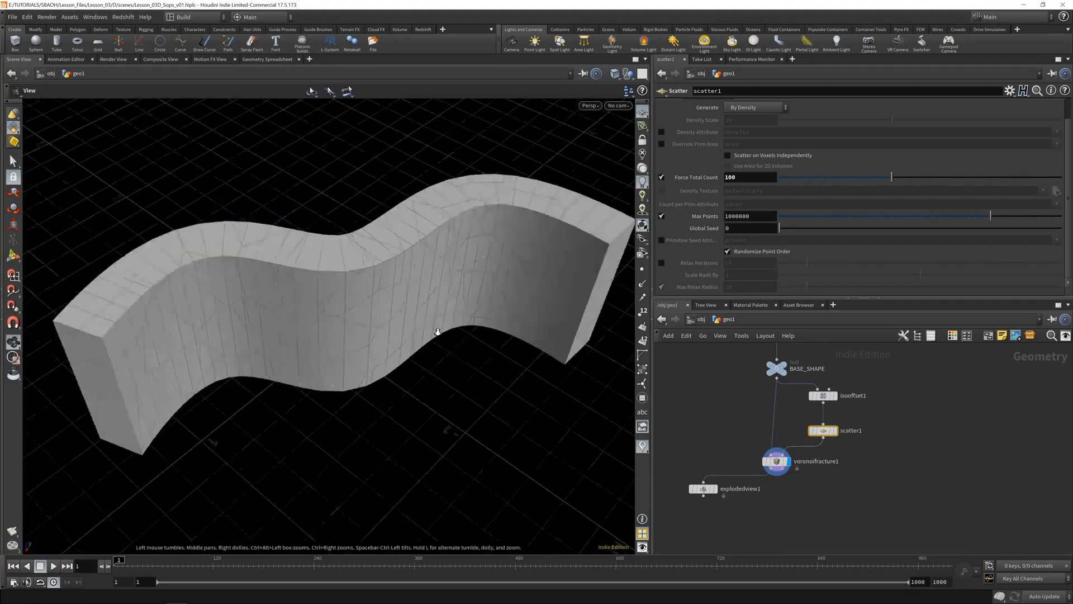
mouse_move(438, 332)
mouse_down()
mouse_move(412, 259)
mouse_move(458, 329)
mouse_up()
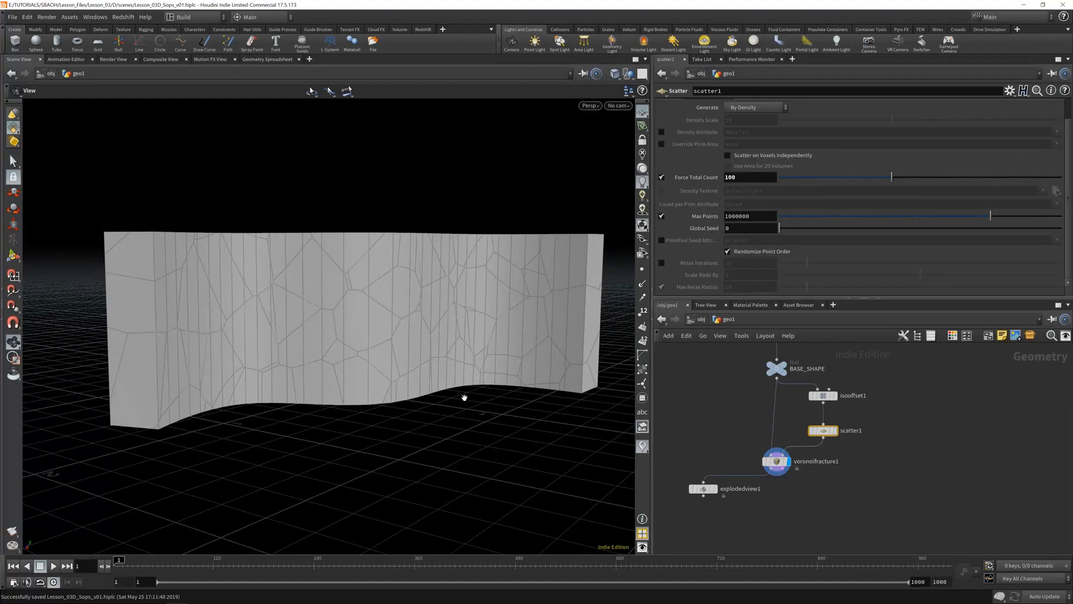
drag(281, 319, 378, 321)
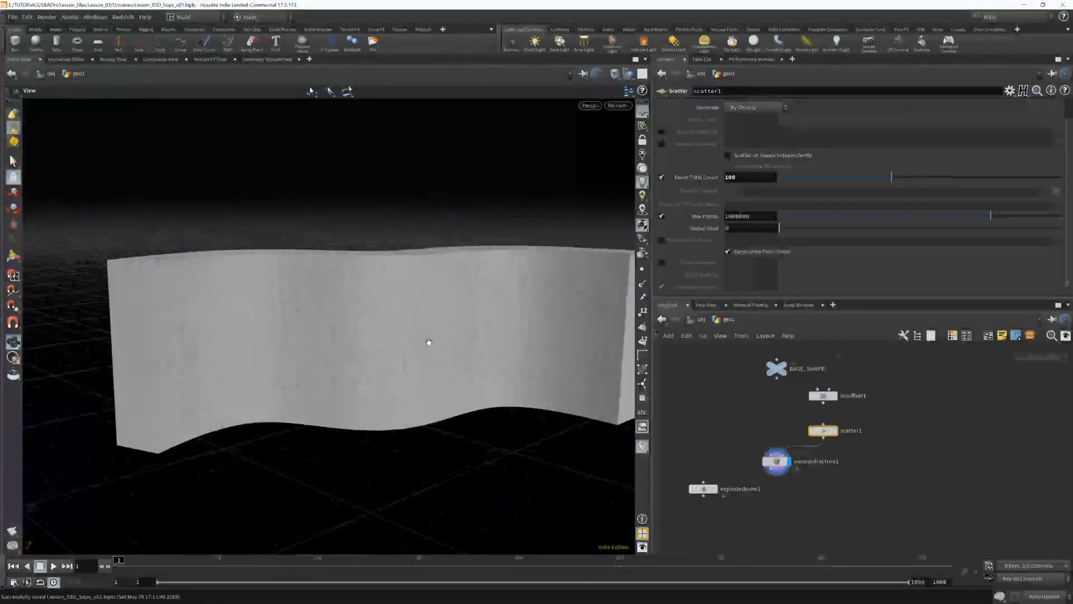
drag(429, 338, 355, 366)
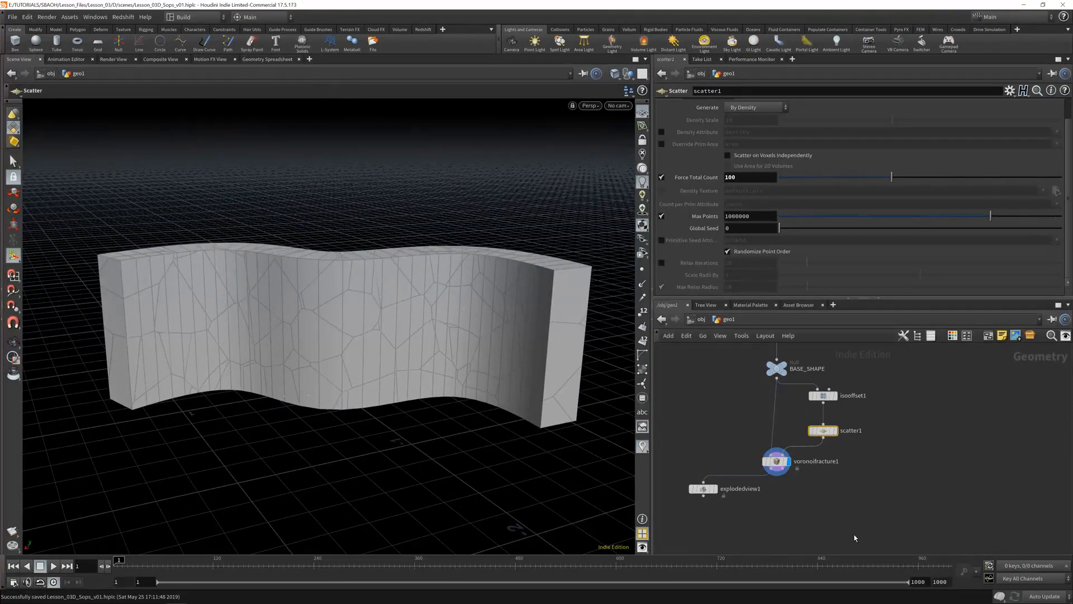
Step: Add a VDB from Polygons node to the network below voronoifracture1
key(Tab)
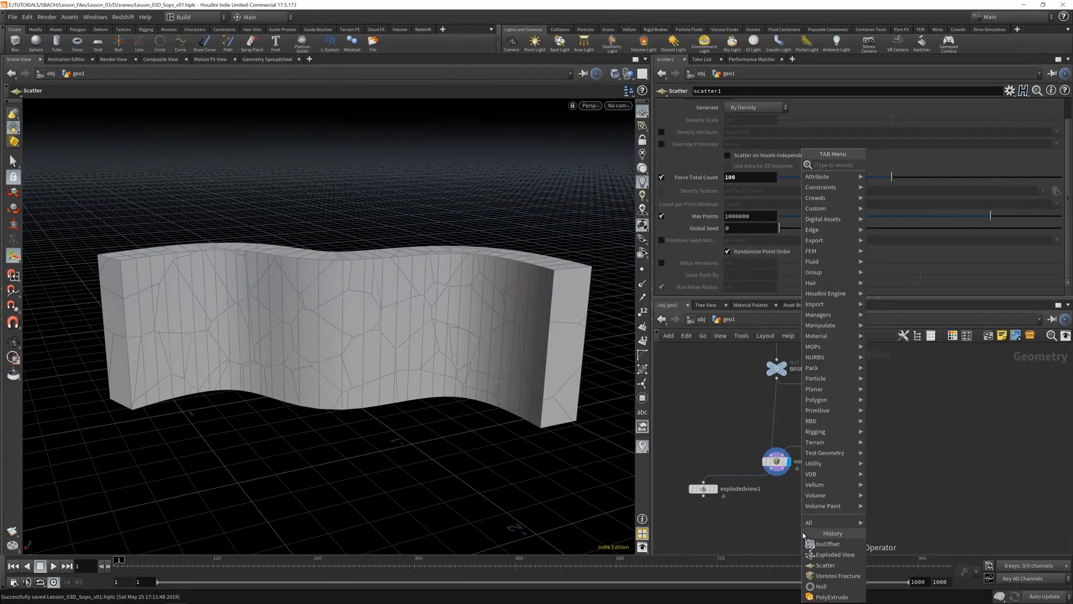
key(Escape)
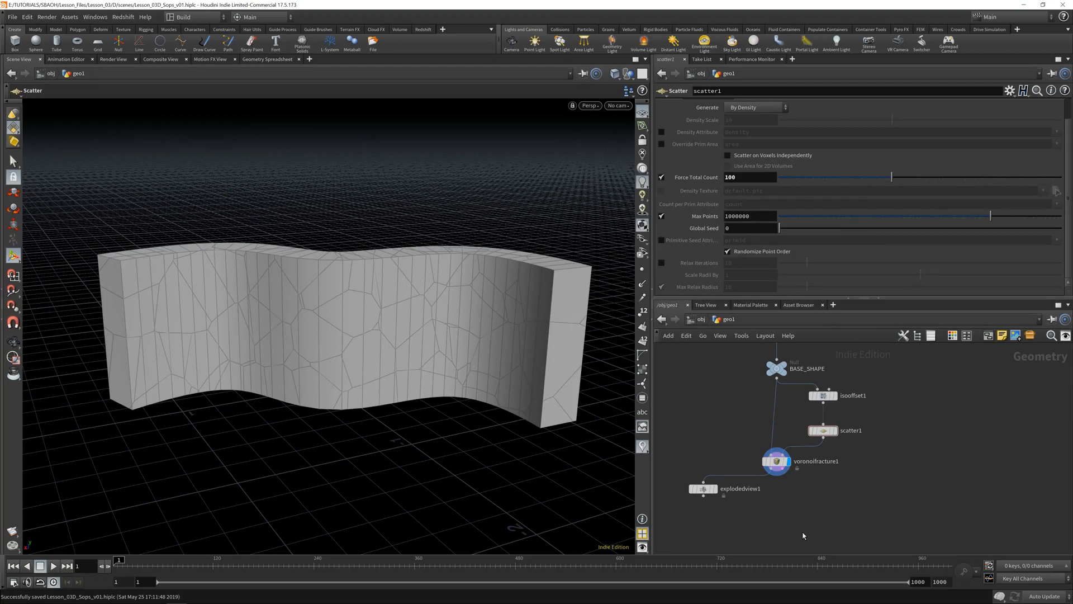
key(Tab)
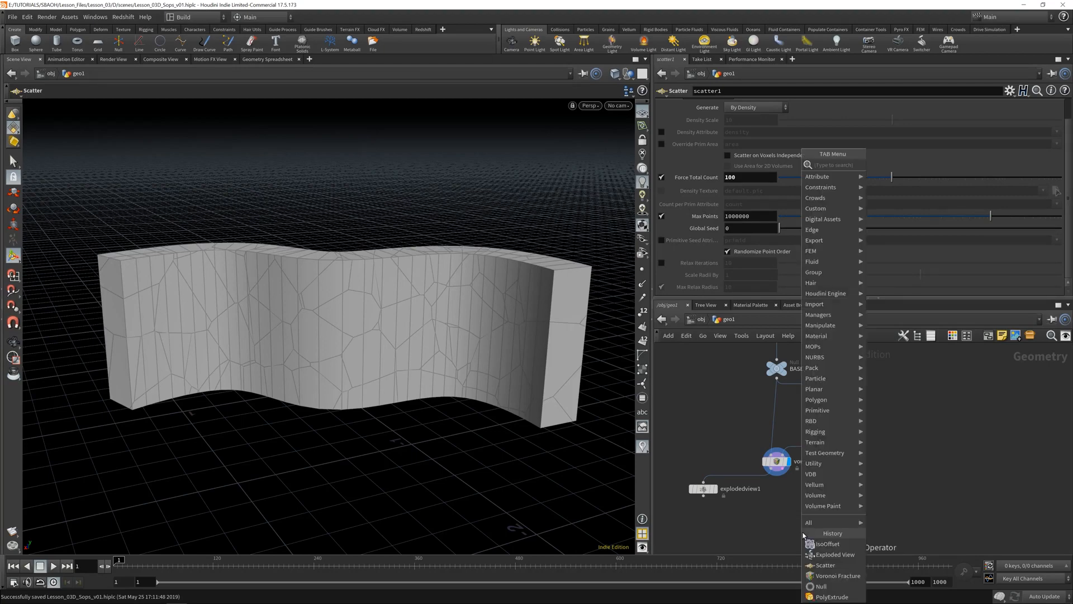
text(VDB)
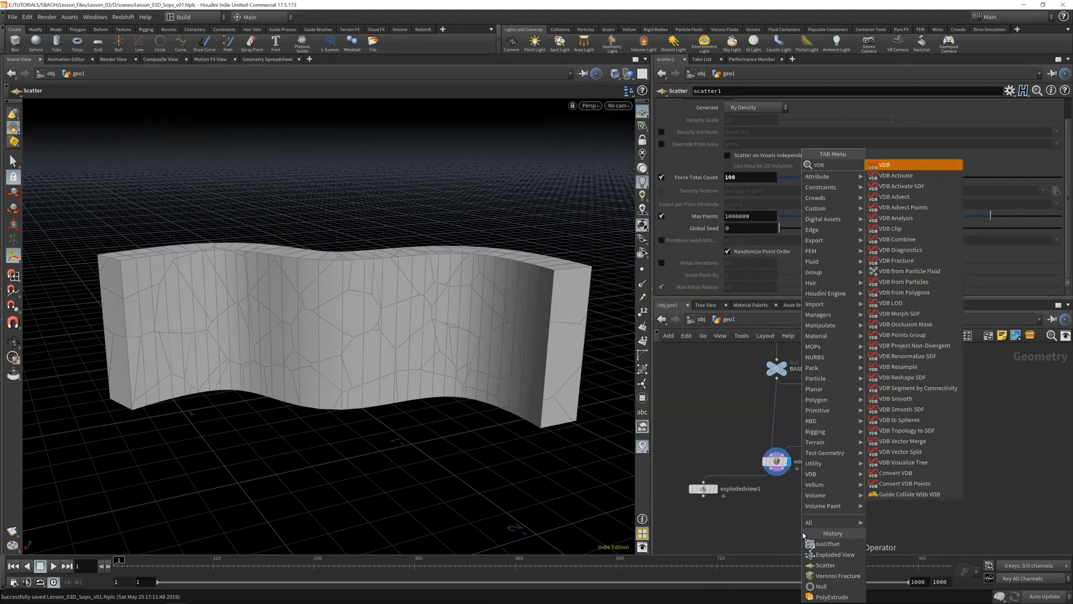
text( FROM)
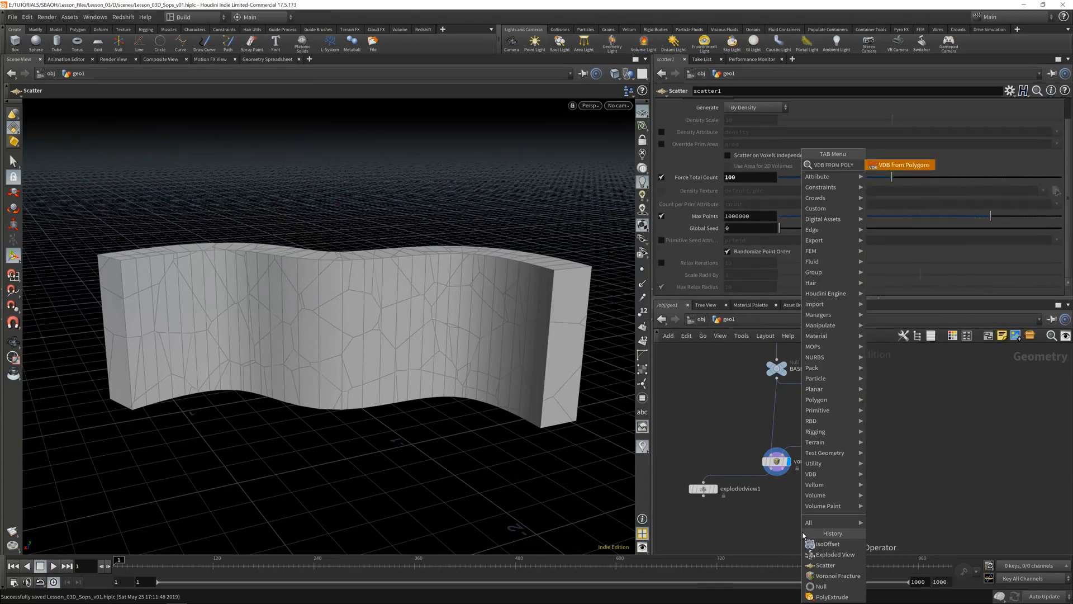
text( POLY)
key(Return)
click(830, 520)
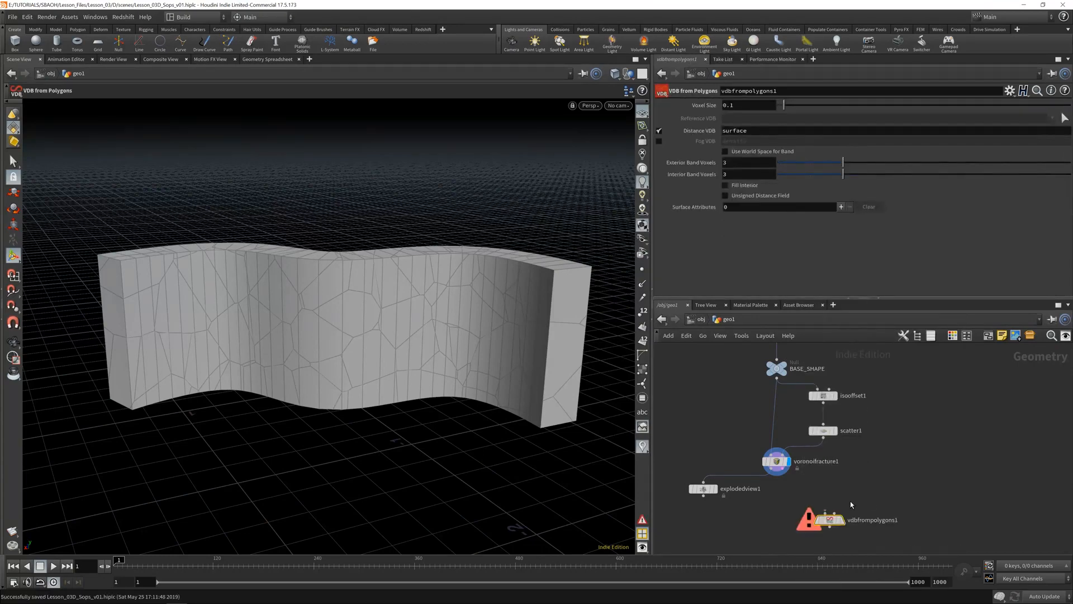
Step: Connect voronoifracture1's output to vdbfrompolygons1 and display the resulting VDB surface of the wall
click(772, 469)
click(826, 512)
click(843, 520)
key(Escape)
drag(351, 312, 376, 311)
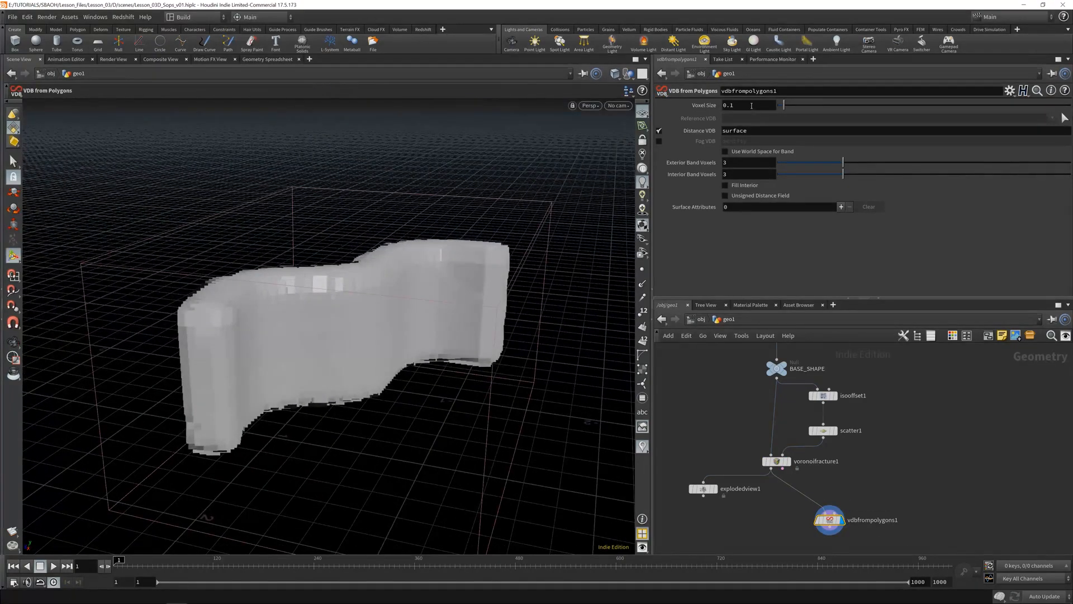
Step: Set vdbfrompolygons1's Voxel Size to .01 and inspect the refined wall surface
text(.01)
key(Return)
drag(365, 309, 158, 275)
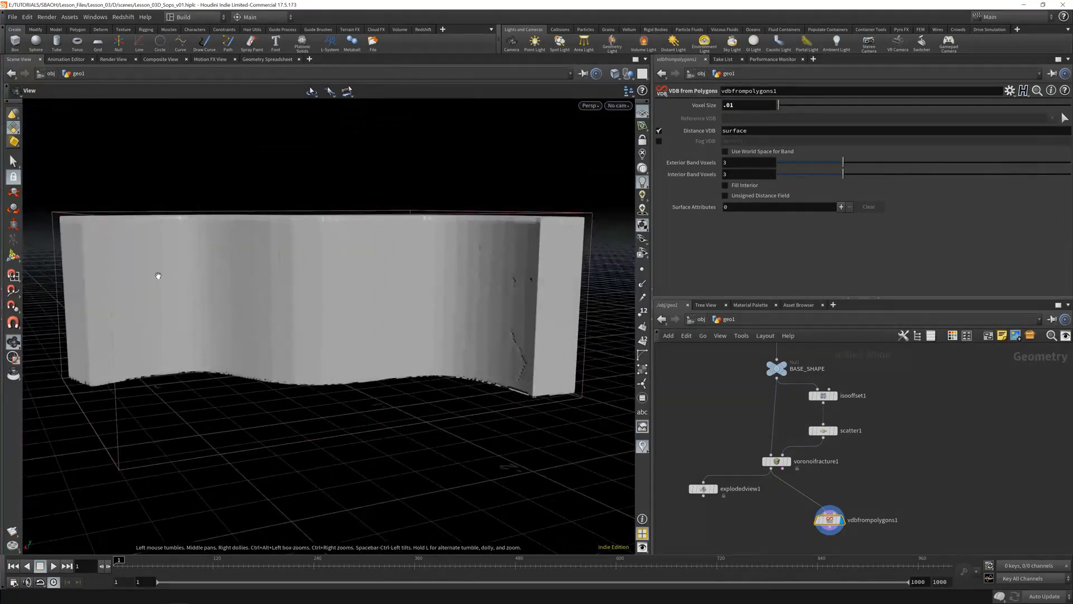
right_drag(158, 276, 297, 270)
drag(297, 271, 342, 306)
middle_drag(380, 318, 354, 262)
middle_drag(958, 492, 898, 432)
drag(338, 188, 320, 141)
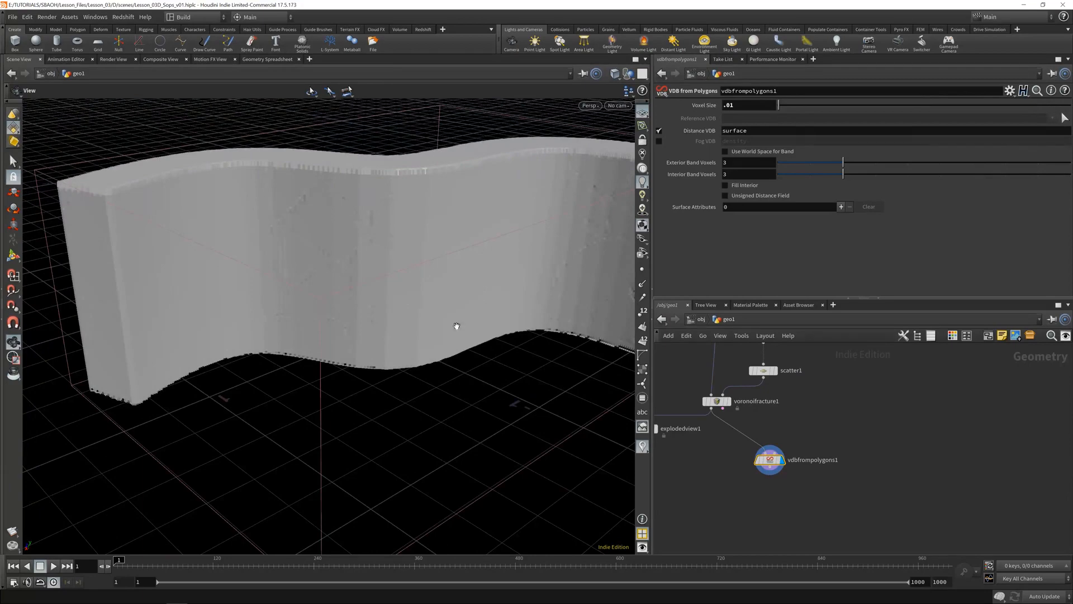
drag(609, 271, 446, 318)
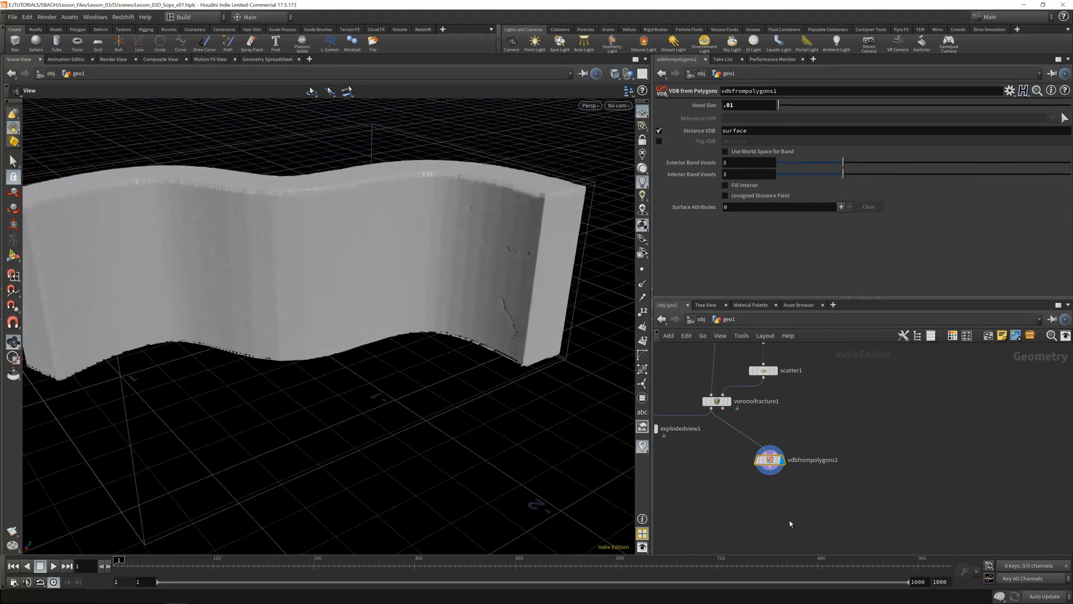
middle_drag(789, 523, 791, 513)
key(Tab)
text(smoot)
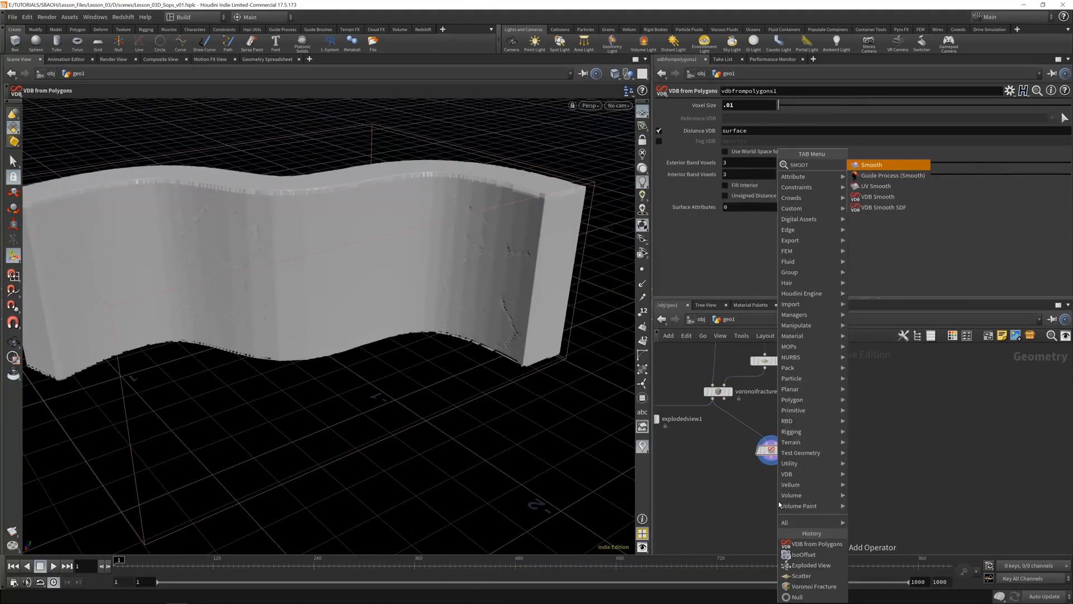
key(Return)
click(779, 503)
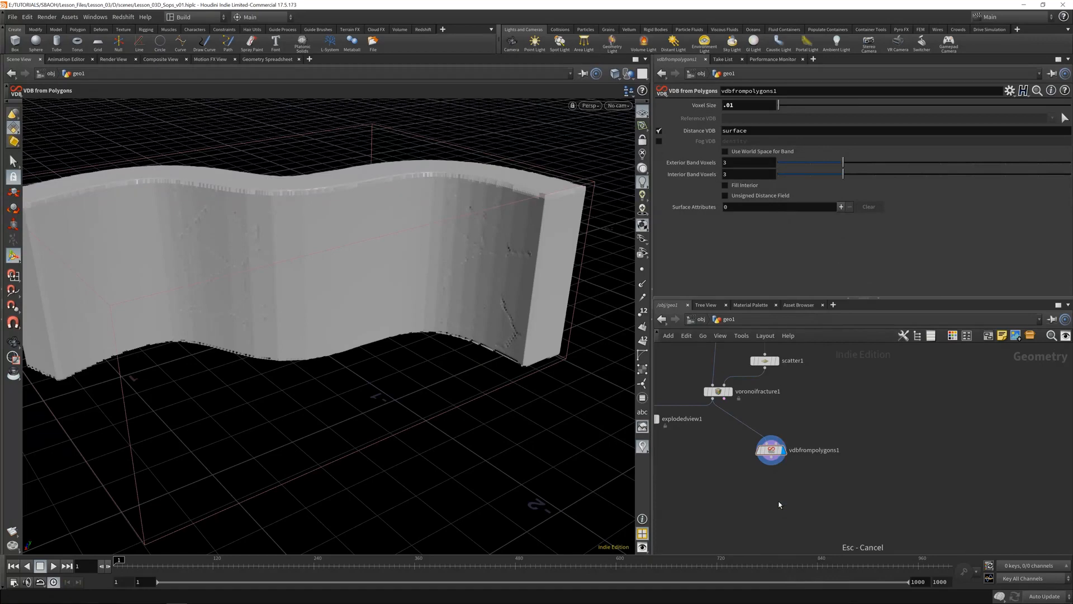
Step: Place a VDB Smooth SDF node below vdbfrompolygons1
key(Tab)
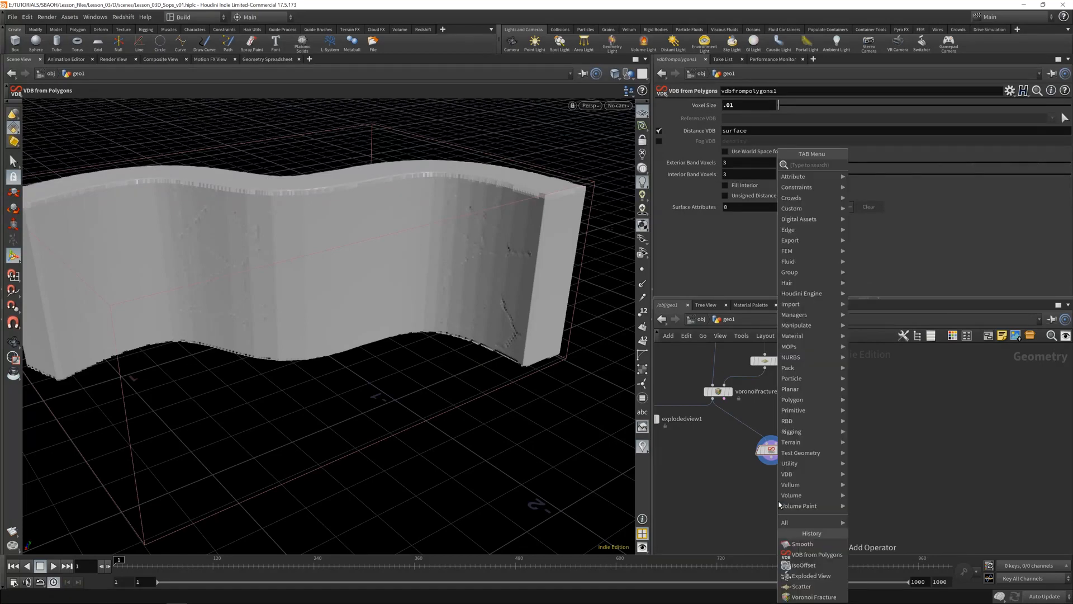
text(vdb smoot)
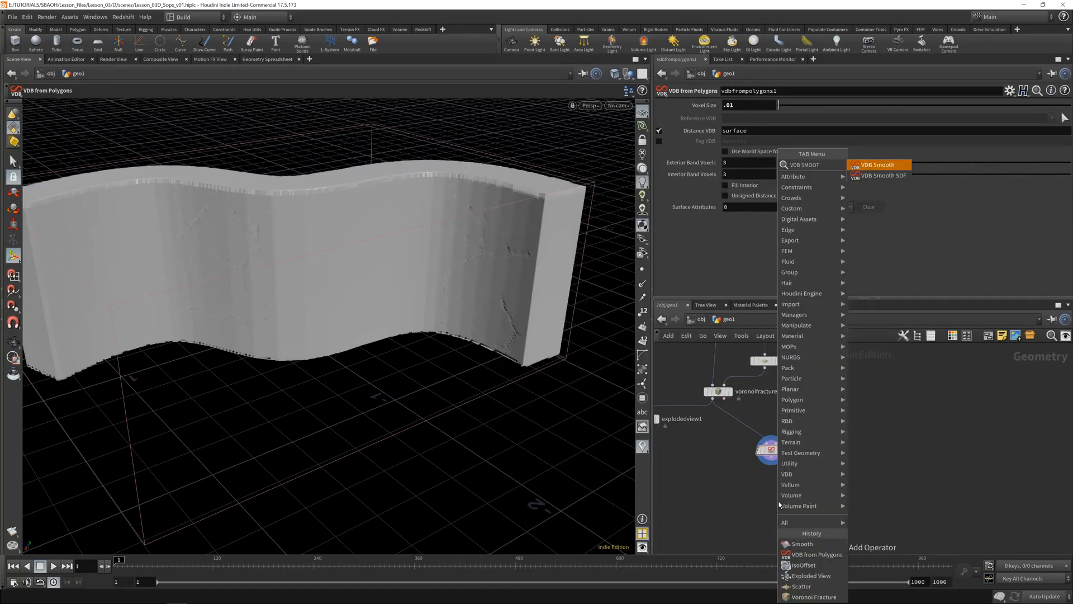
key(Down)
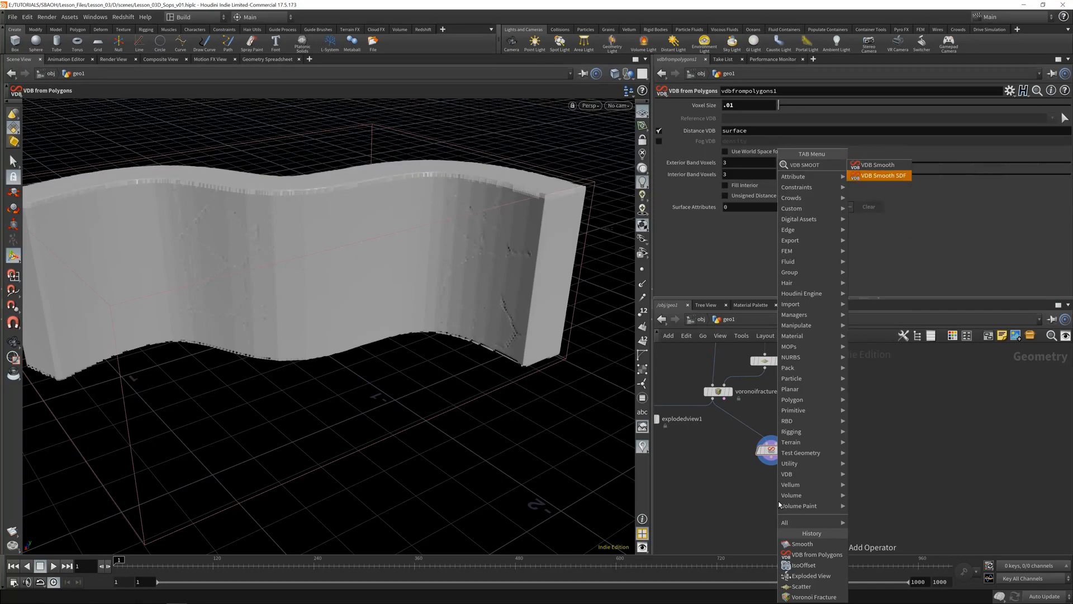
click(888, 176)
click(772, 491)
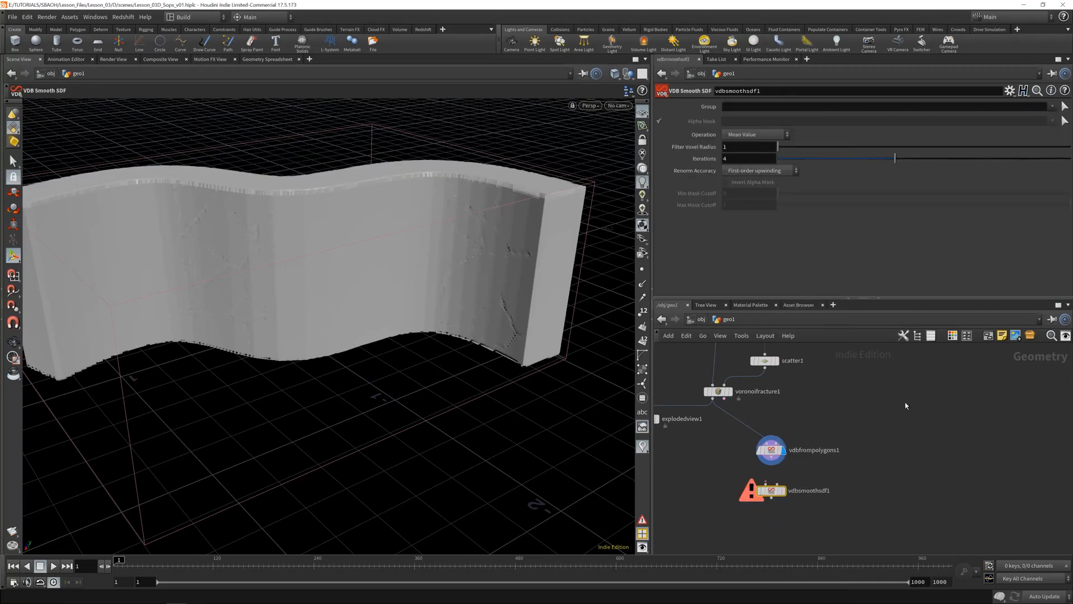
Step: Select vdbfrompolygons1 and save the scene
click(772, 449)
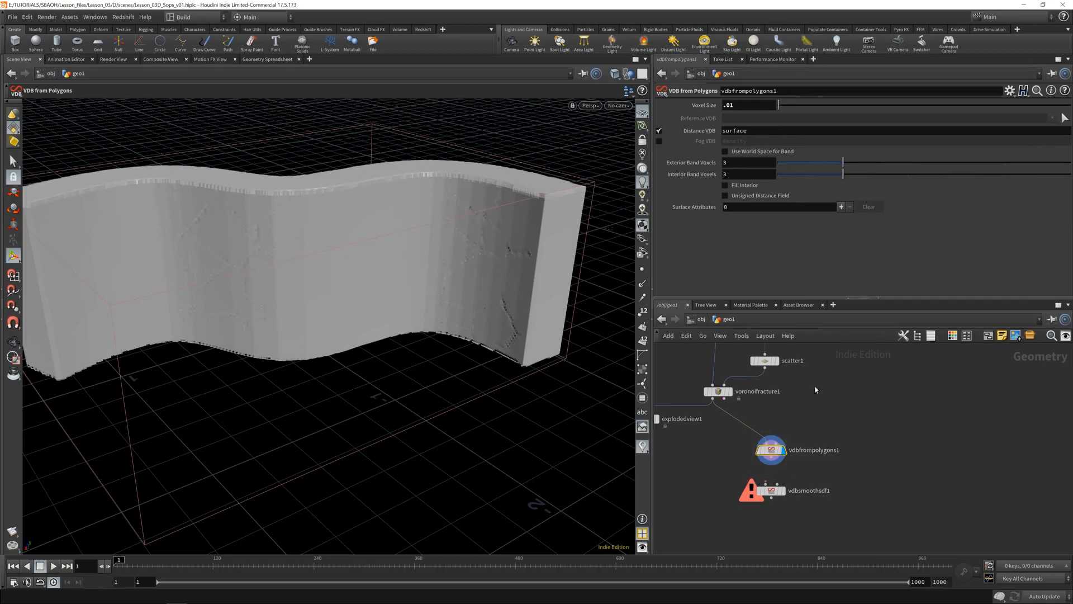
key(ctrl+s)
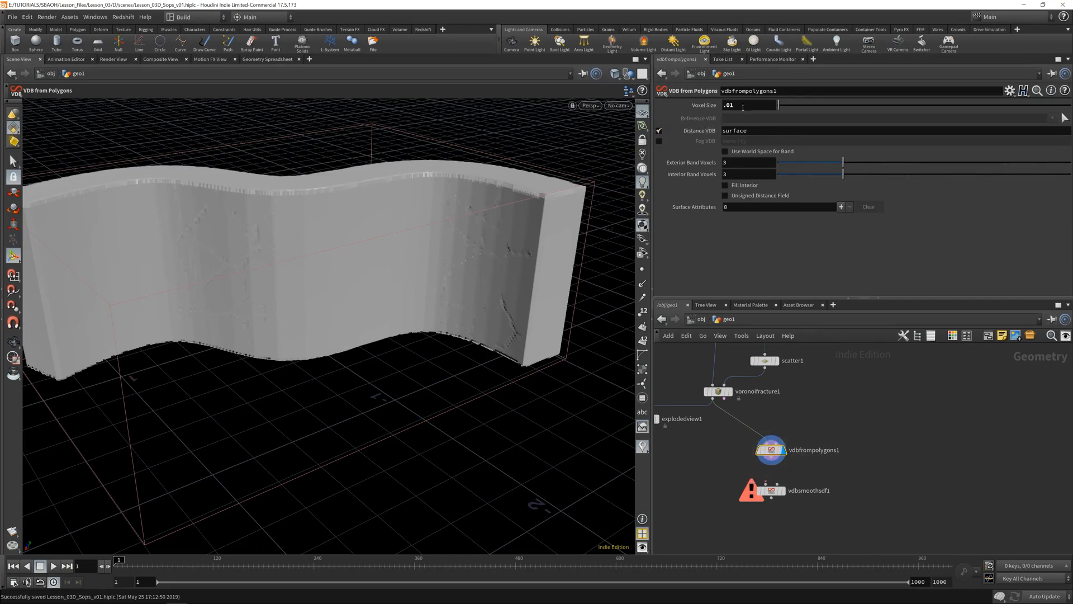
Step: Examine the VDB wall surface from several angles, checking the ends, the top edges and the crack marks on the inner curve
mouse_move(487, 217)
alt+mouse_down()
mouse_move(587, 190)
mouse_move(376, 253)
alt+mouse_up()
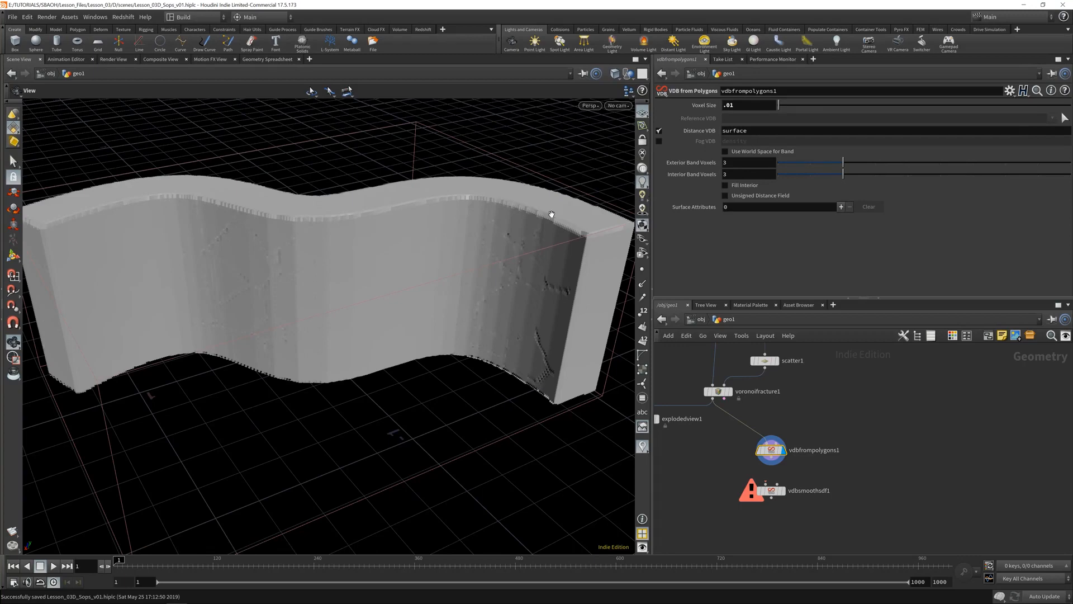
key(Return)
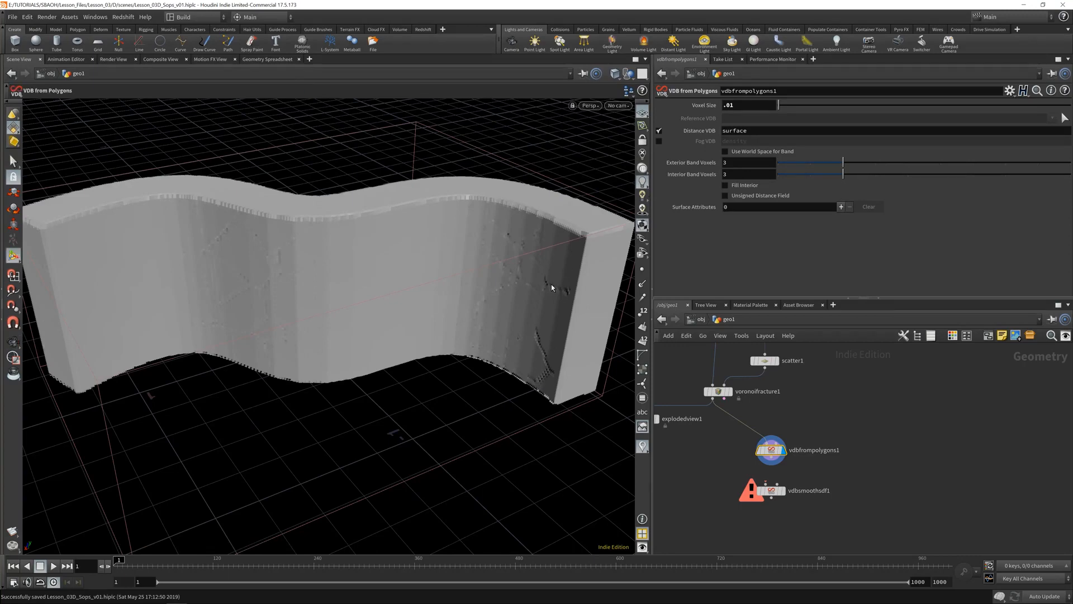
drag(745, 106, 702, 107)
key(Escape)
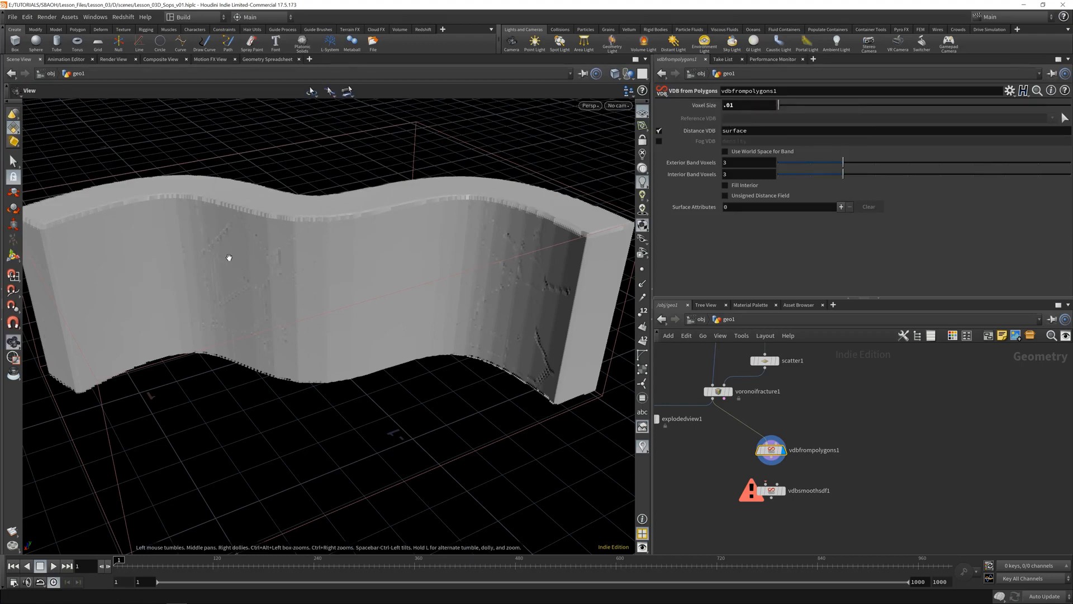
mouse_move(228, 257)
mouse_down()
mouse_move(288, 309)
mouse_move(337, 300)
mouse_move(458, 211)
mouse_up()
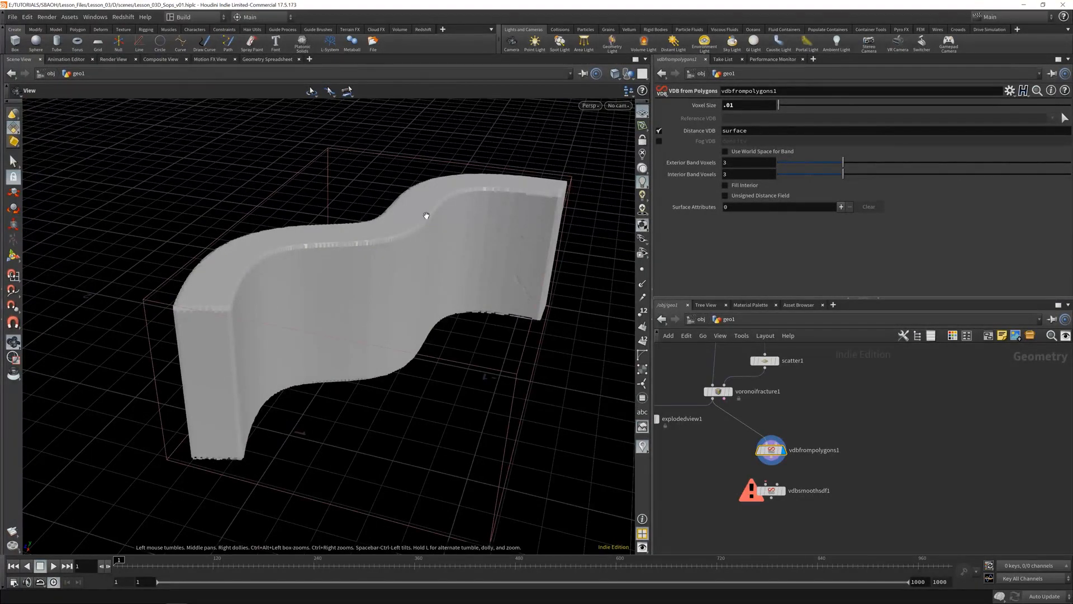
key(Return)
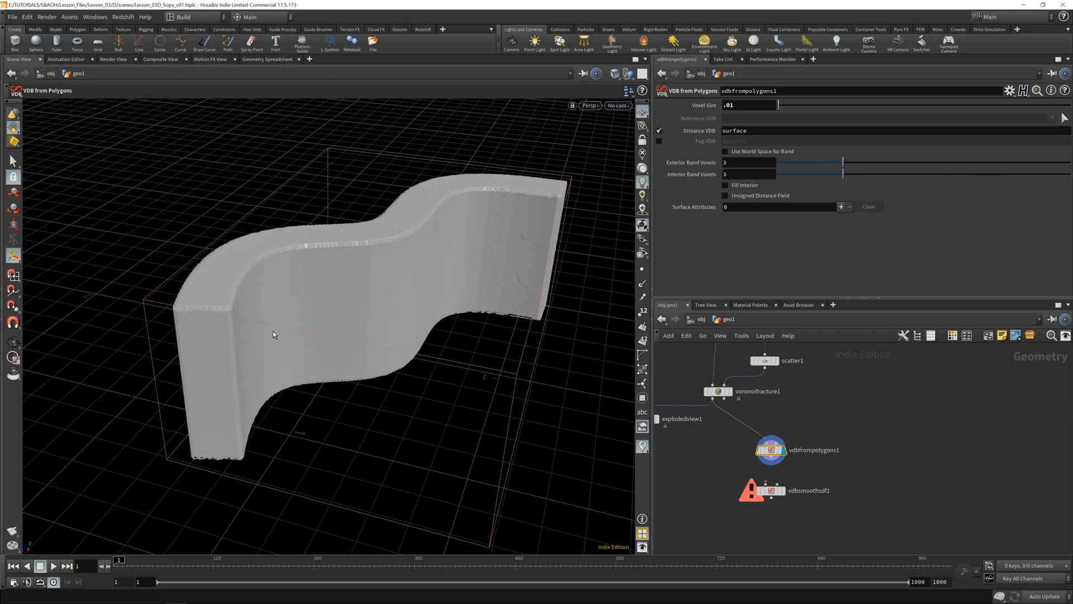
key(Escape)
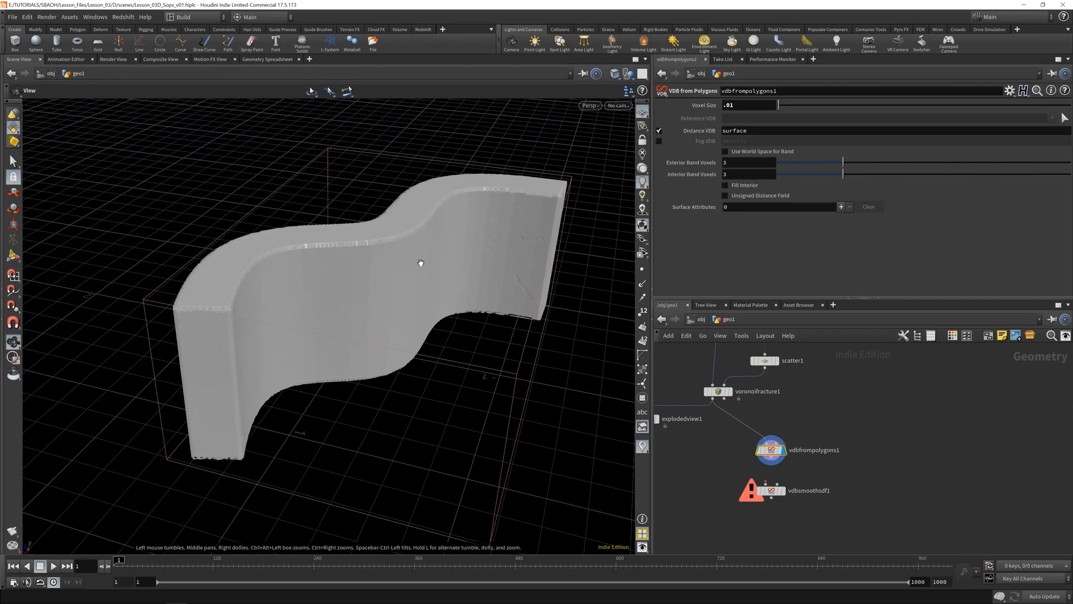
drag(419, 261, 424, 315)
key(Return)
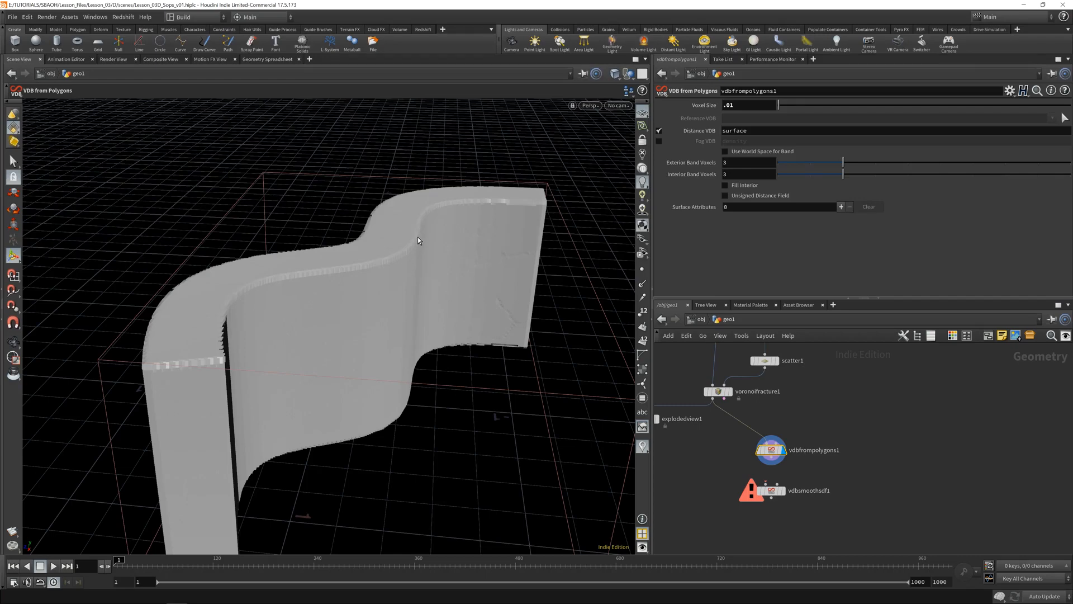
alt+middle_drag(430, 294, 442, 279)
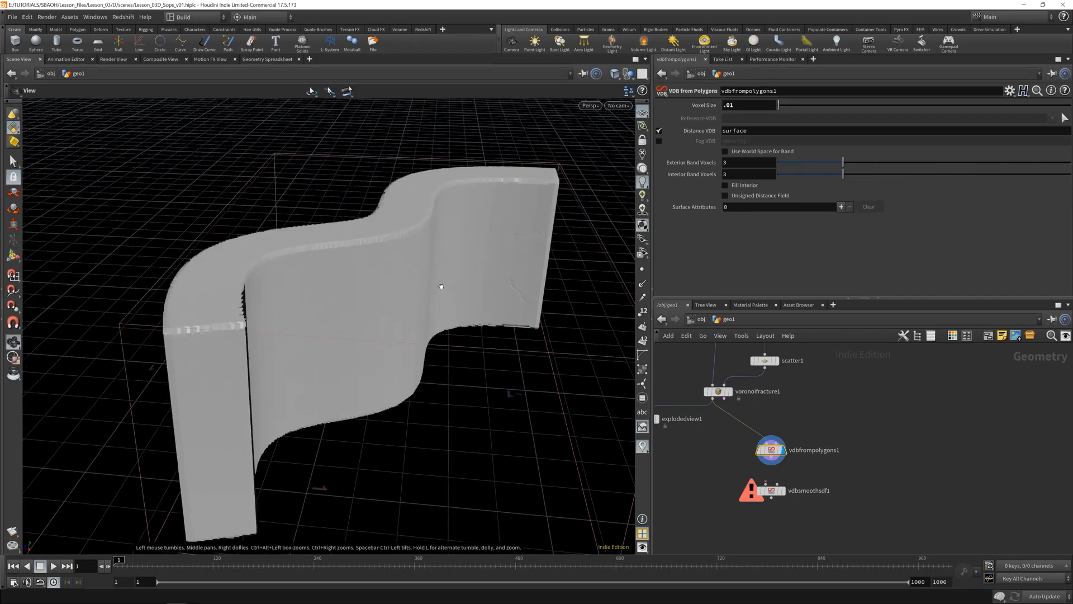
alt+drag(441, 286, 597, 314)
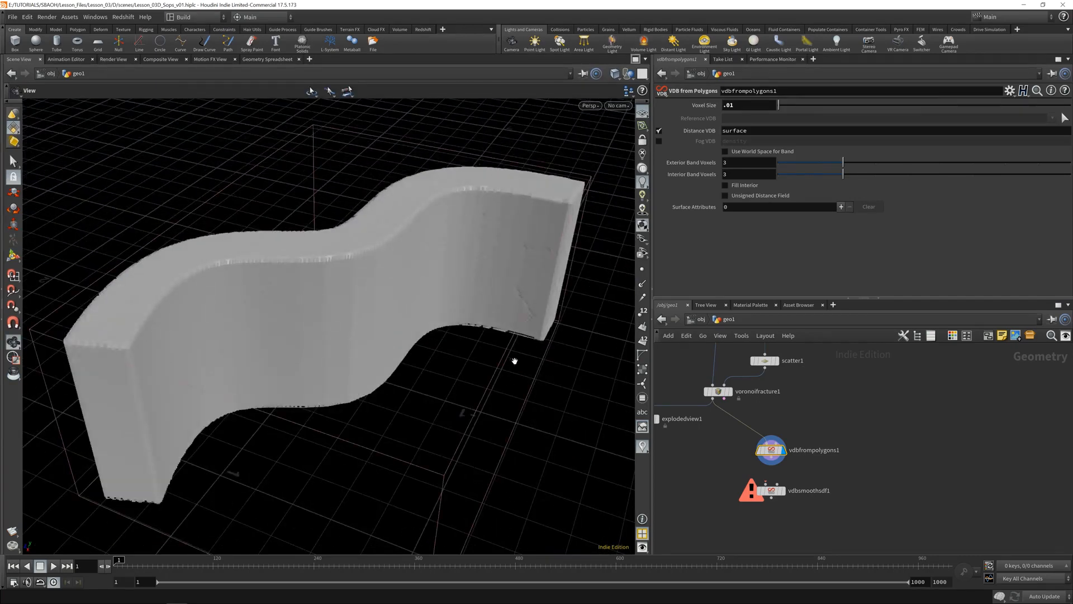
Step: Switch vdbfrompolygons1's output from Distance VDB to Fog VDB and inspect the density volume
click(659, 131)
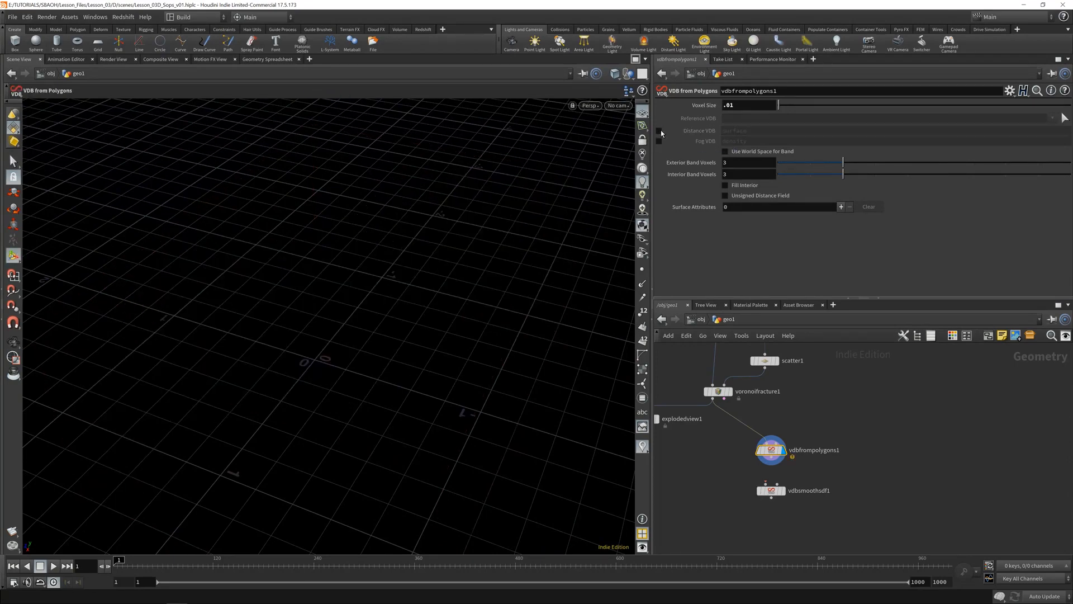
click(659, 141)
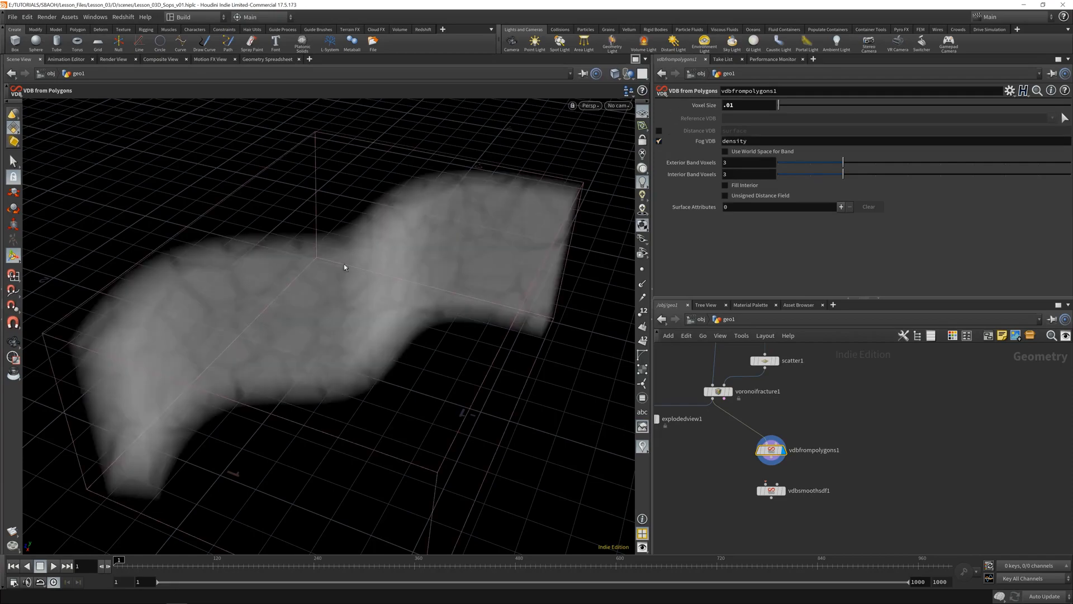
key(Escape)
drag(343, 267, 213, 291)
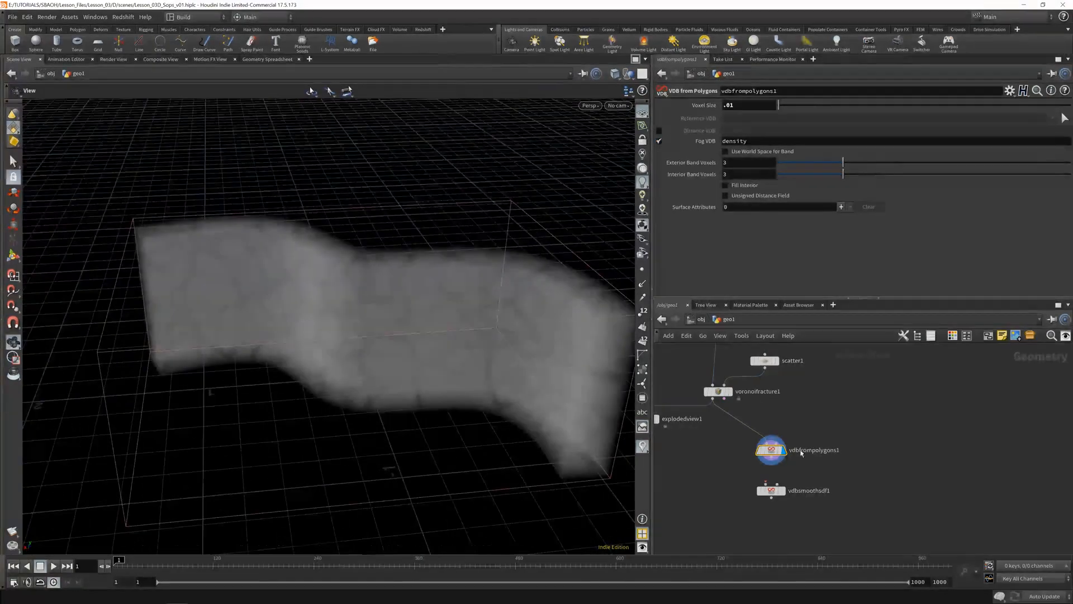
Step: Select isooffset1 to review its fog volume settings while viewing the VDB fog of the wall
middle_drag(801, 453, 800, 509)
click(763, 382)
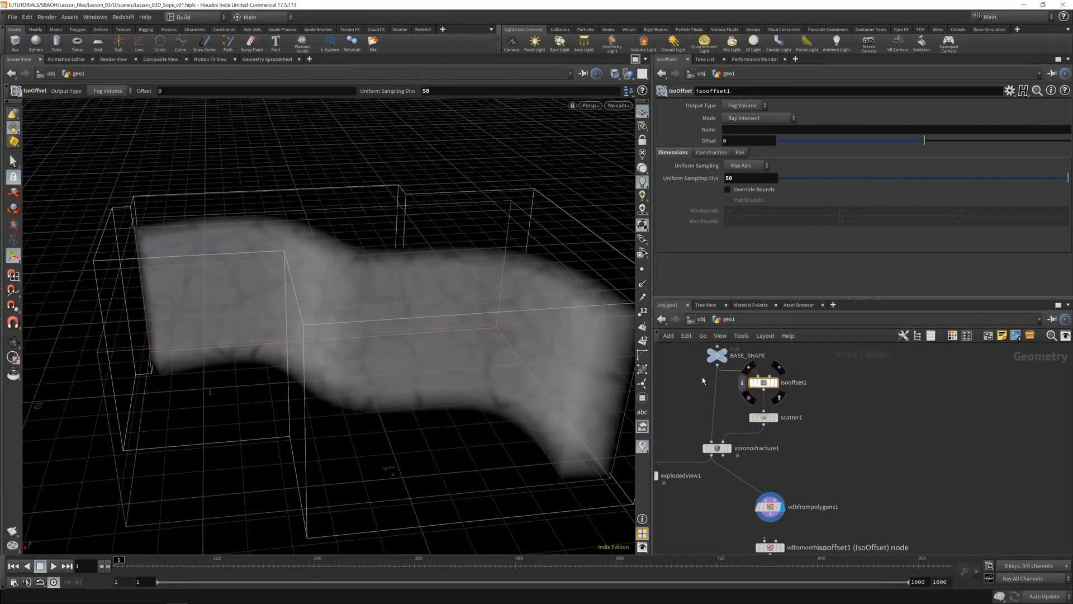
key(Escape)
drag(503, 291, 378, 285)
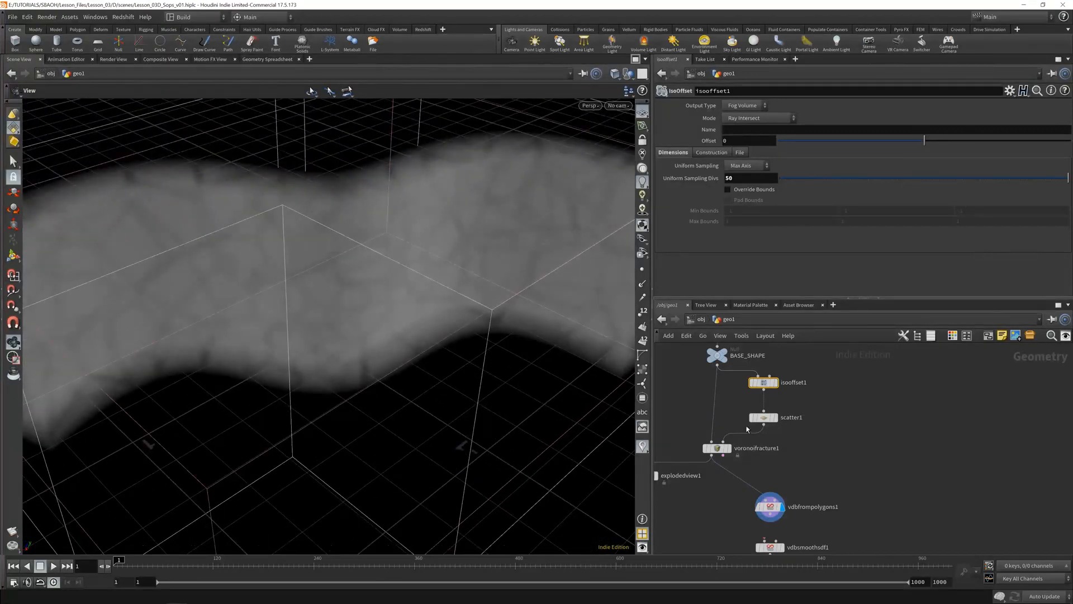
Step: Switch vdbfrompolygons1 back to Distance VDB output with Fog VDB off, and view the wall surface
click(770, 507)
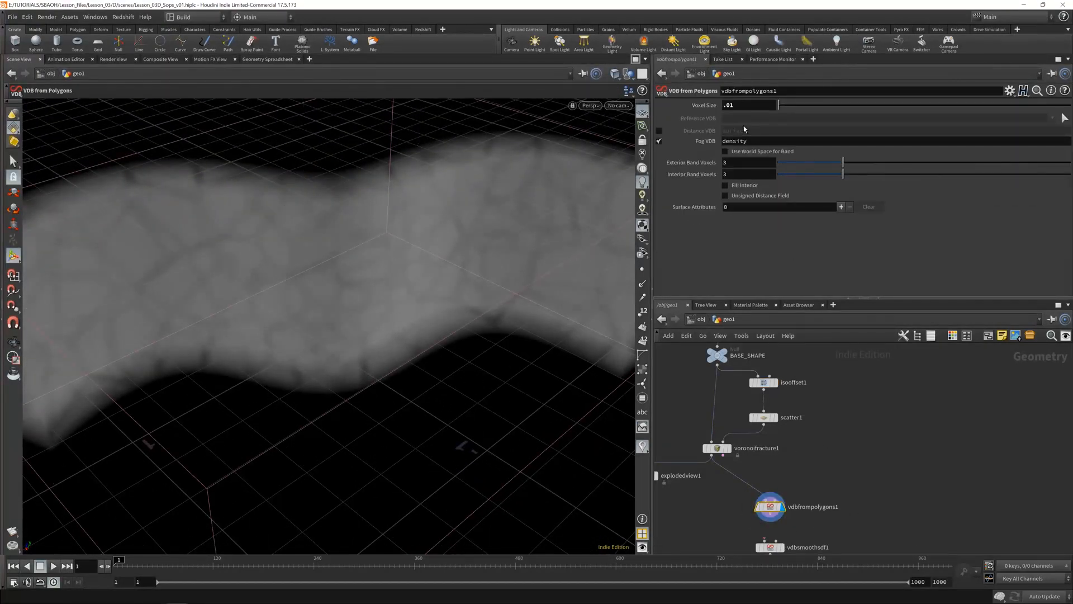
click(659, 131)
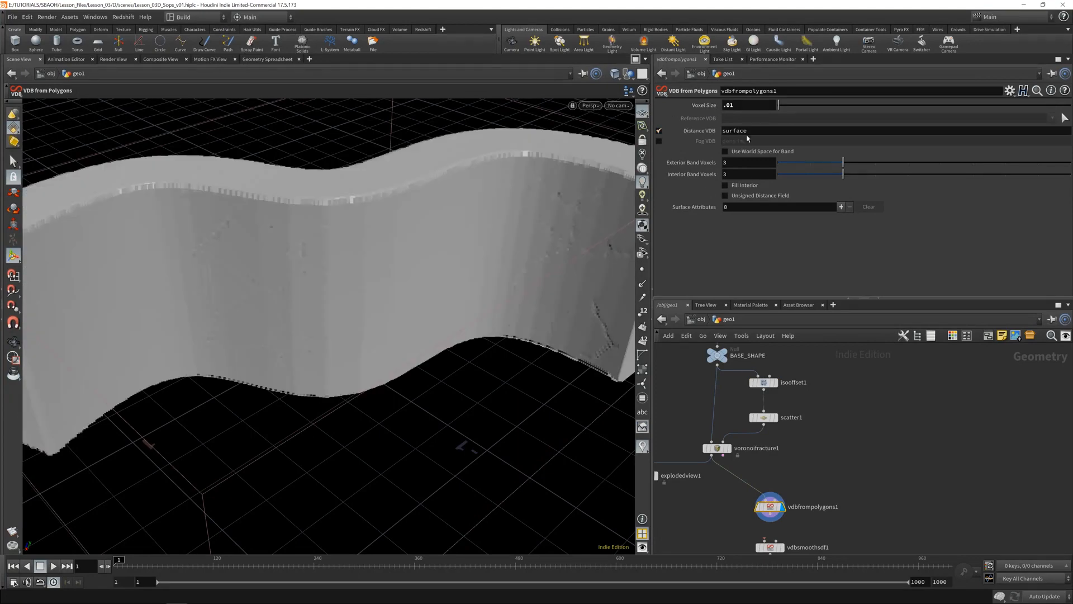
drag(311, 270, 522, 239)
middle_drag(382, 325, 360, 334)
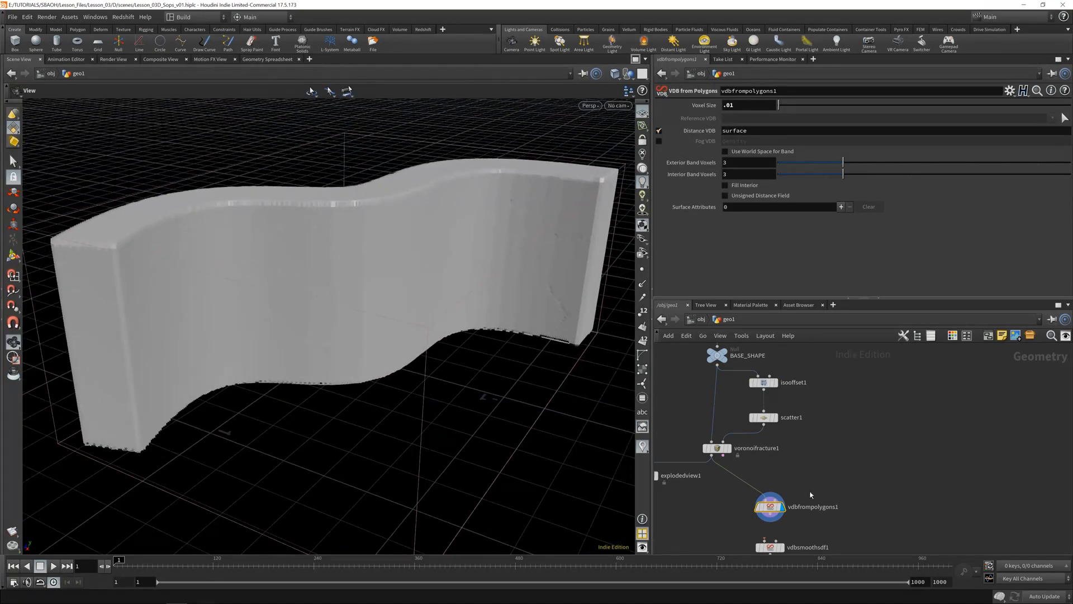
Step: Connect vdbfrompolygons1 into vdbsmoothsdf1 and display the smoothed VDB surface
middle_drag(810, 496, 805, 427)
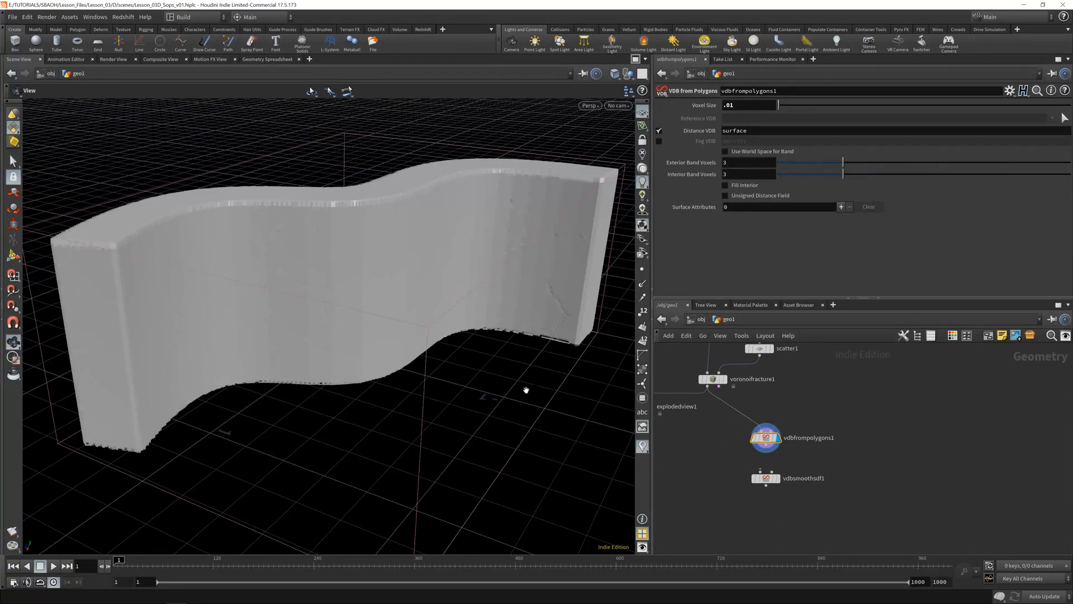
click(766, 452)
click(760, 473)
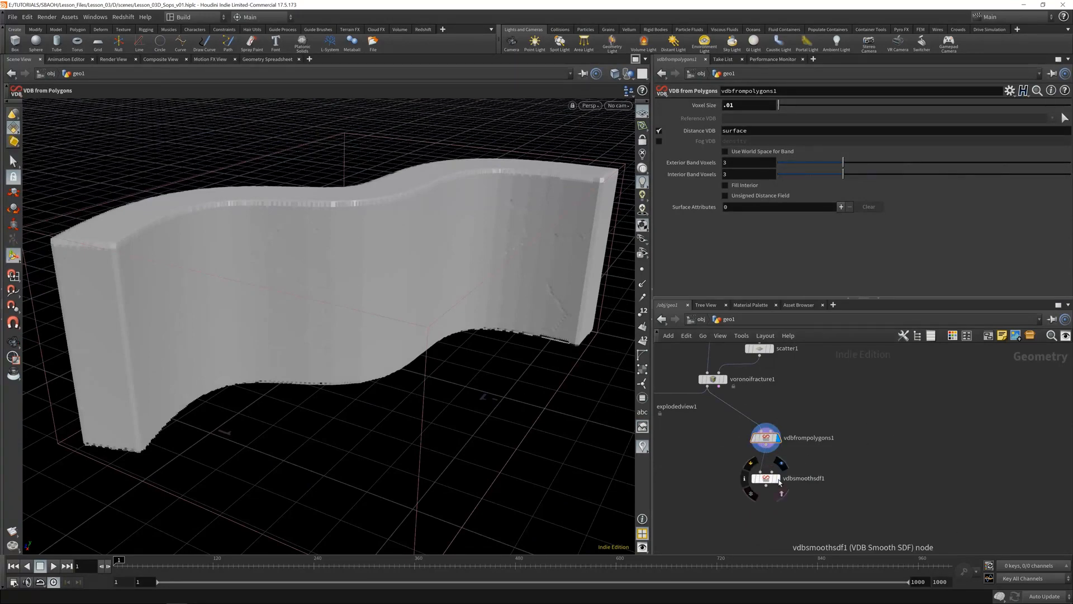
click(773, 480)
click(768, 479)
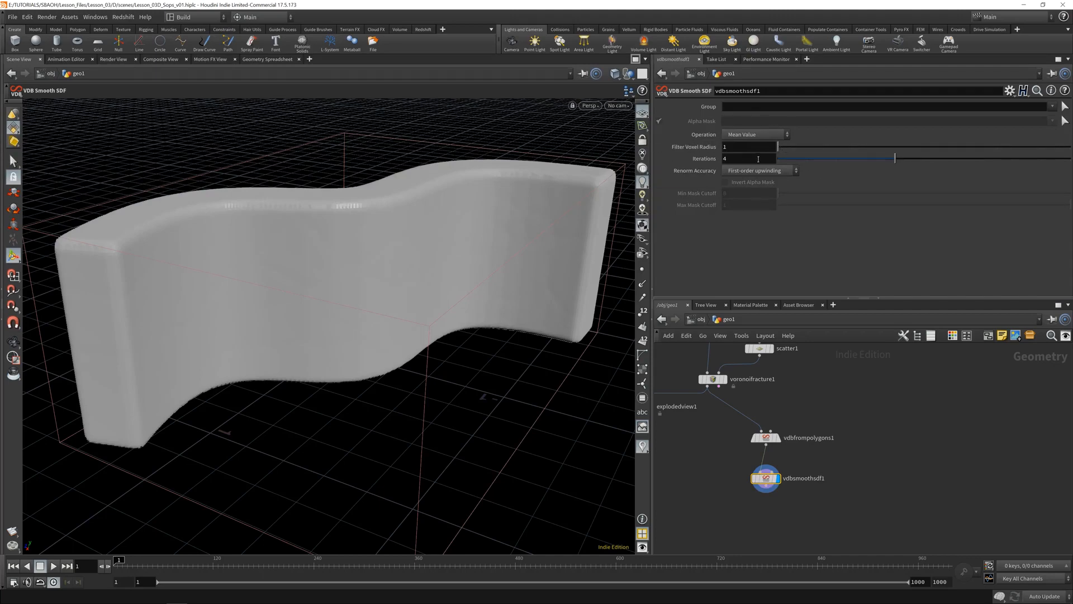
Step: Try different smoothing strengths on vdbsmoothsdf1, settling on Filter Voxel Radius 2 and Iterations 2, and save the scene
drag(827, 159, 866, 182)
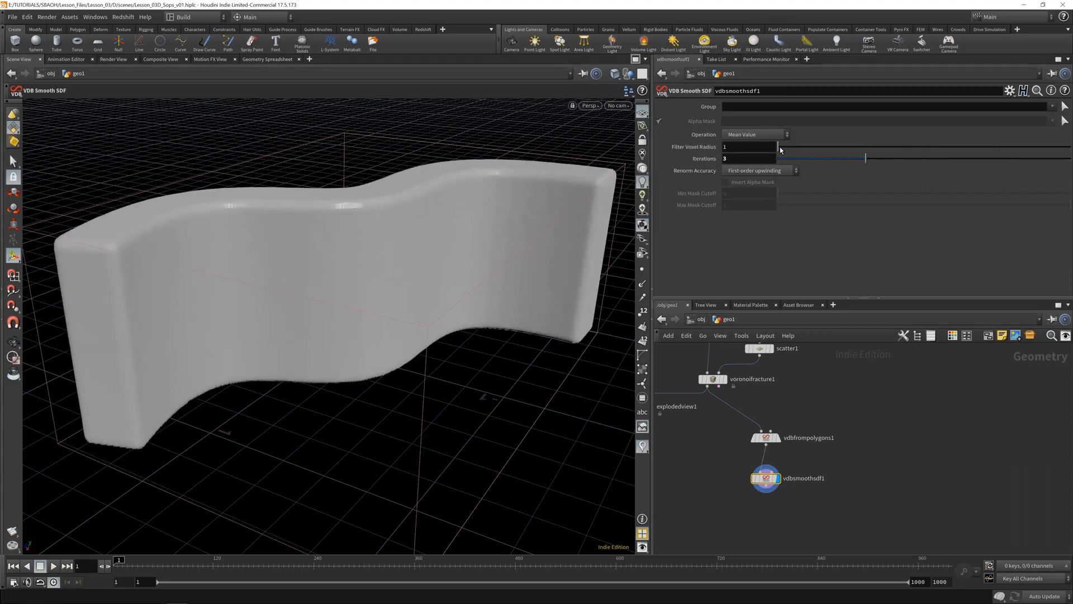
drag(801, 146, 940, 156)
drag(865, 161, 923, 162)
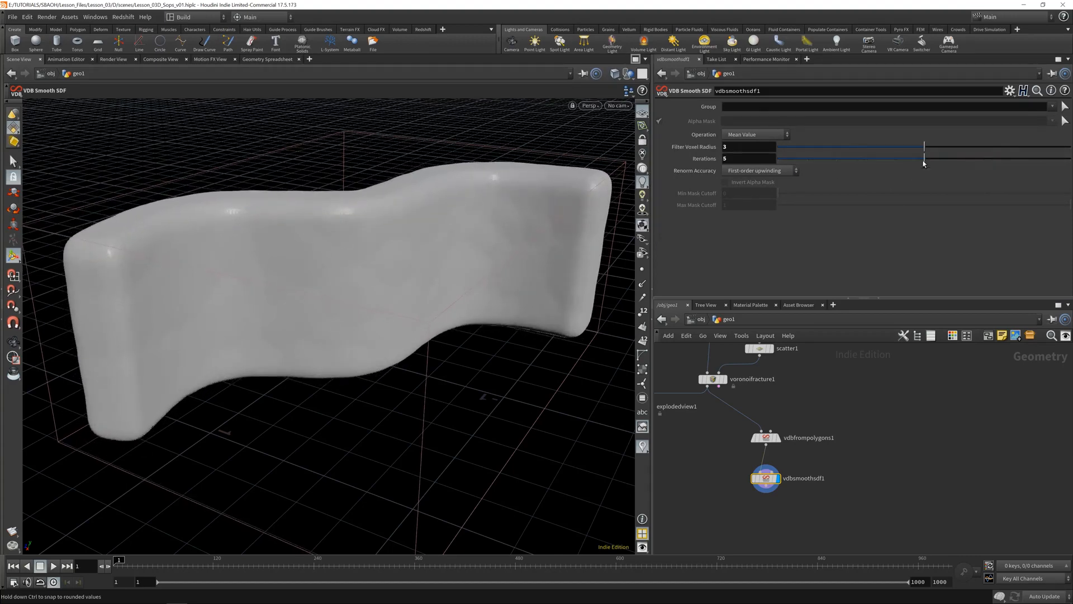
key(ctrl+s)
click(817, 158)
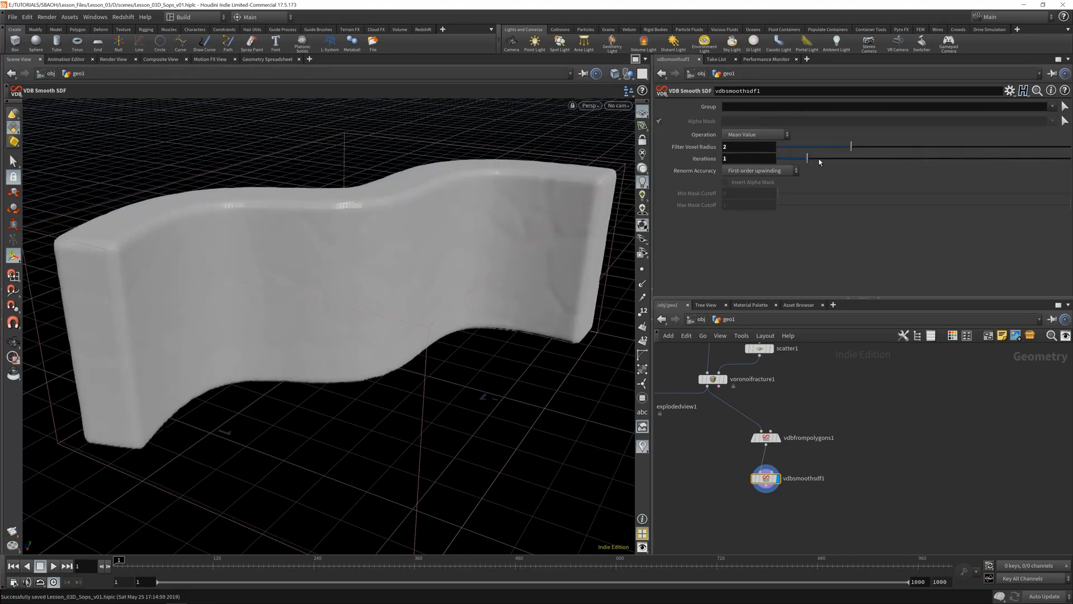
click(836, 159)
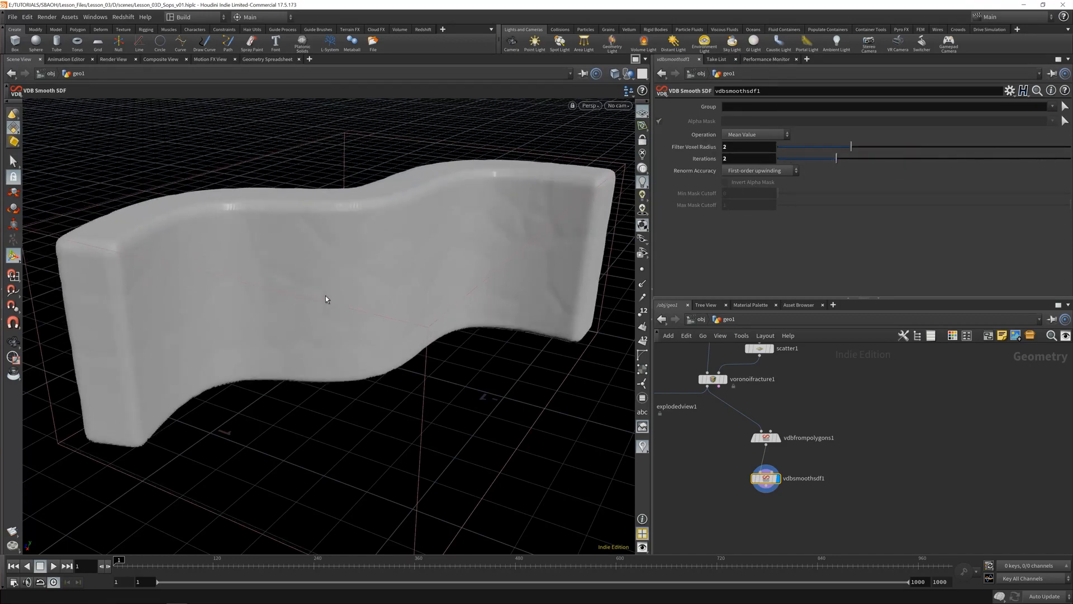
Step: Inspect the smoothed wall from several angles, checking the ends, rounded edges and inner curve
key(Escape)
drag(472, 236, 383, 294)
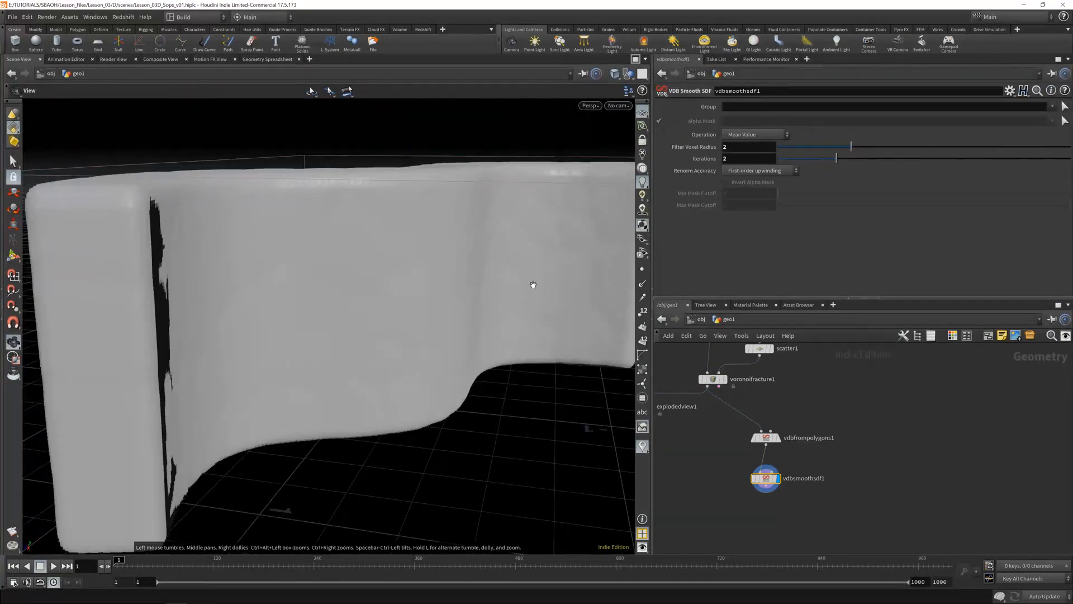
drag(531, 283, 464, 300)
drag(311, 338, 401, 316)
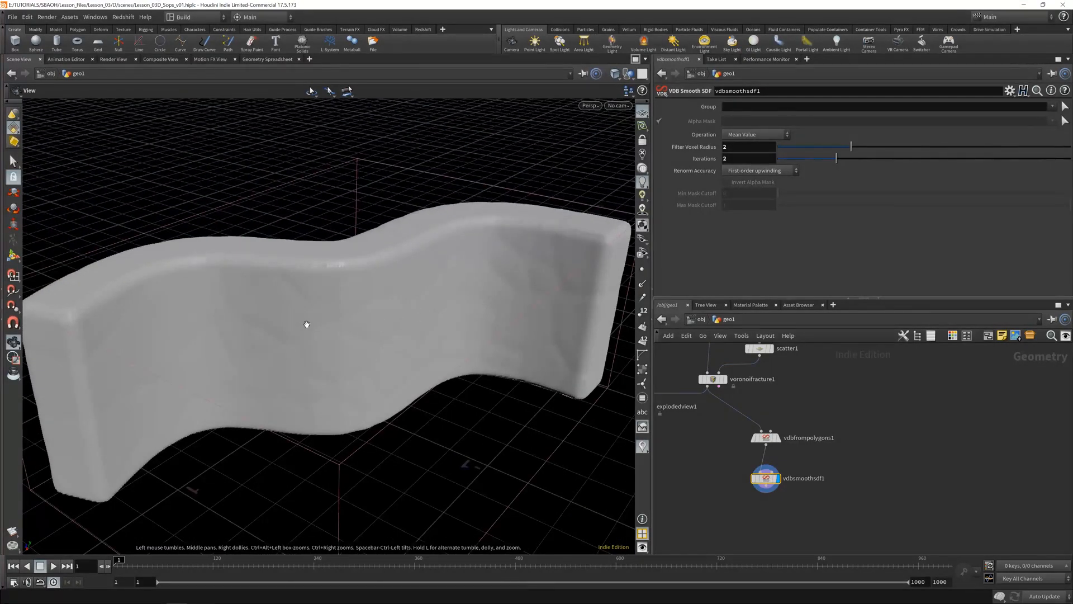
drag(422, 300, 347, 354)
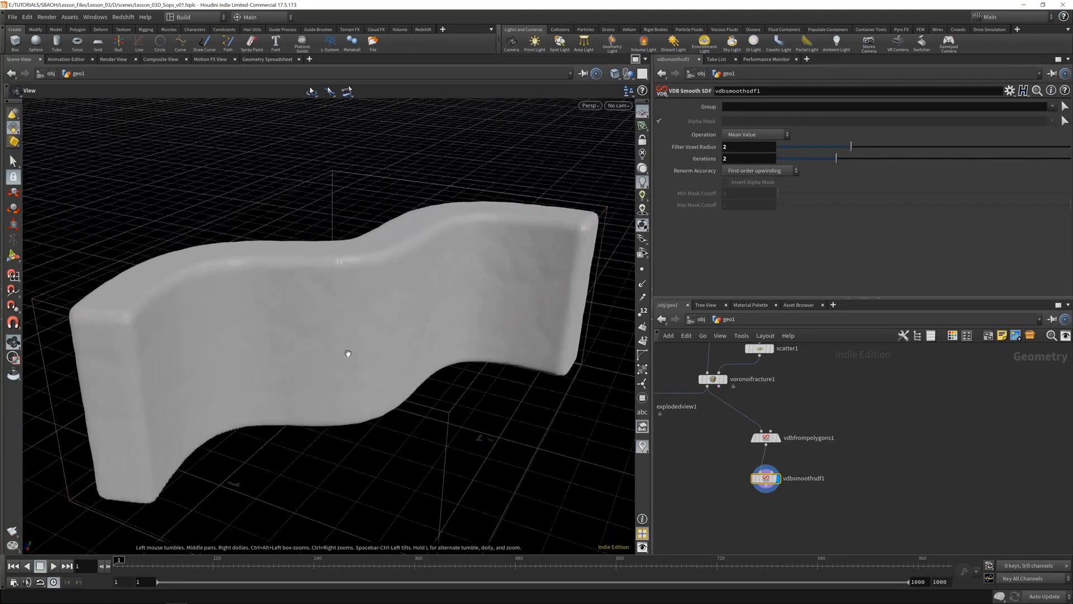
Step: Display the voronoifracture1 result and move the two VDB nodes aside to free space beneath the fracture node
click(725, 382)
click(713, 379)
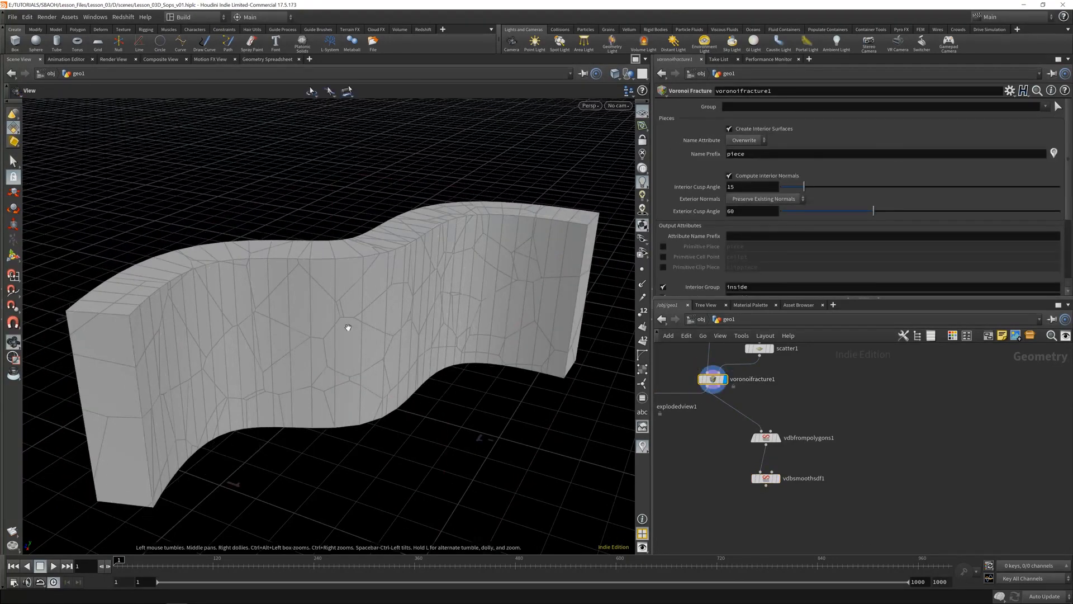
drag(347, 328, 384, 343)
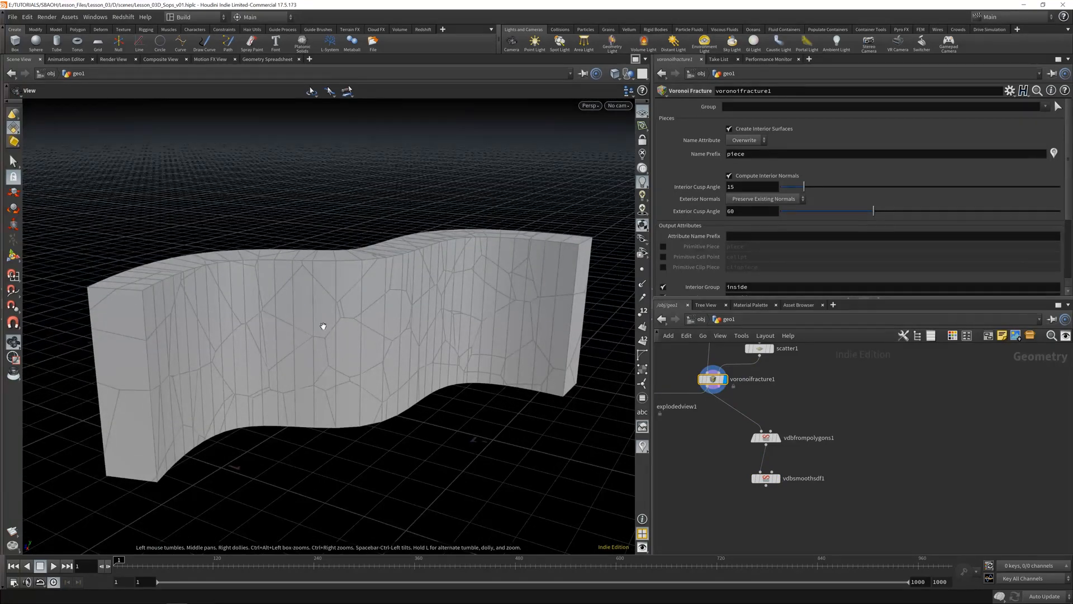
key(Return)
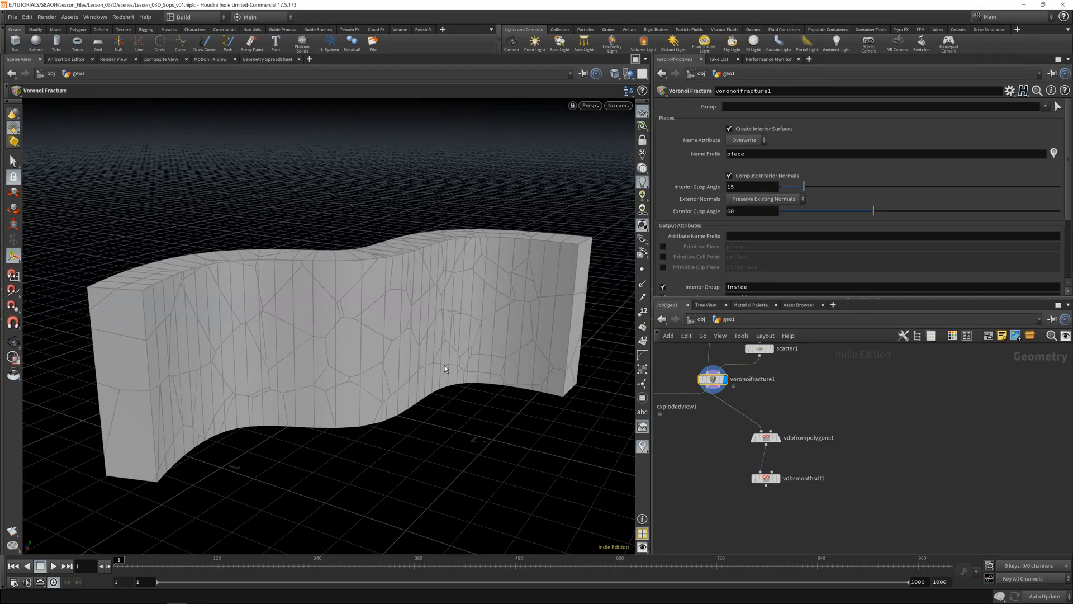
drag(734, 526, 806, 437)
click(720, 514)
middle_drag(721, 515, 748, 470)
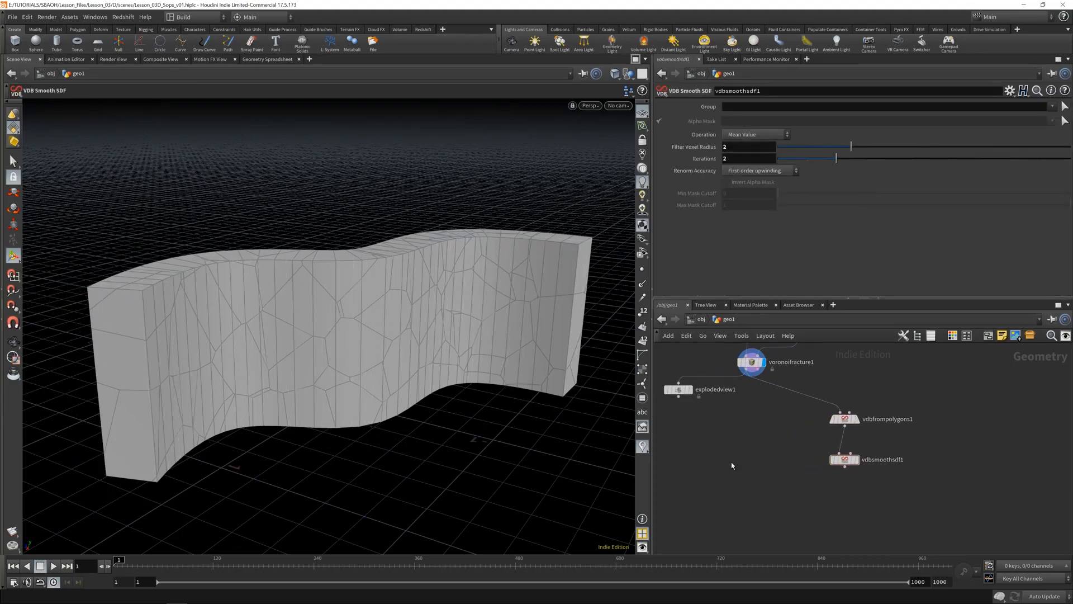
Step: Add a For-Each Connected Piece block below voronoifracture1
key(Tab)
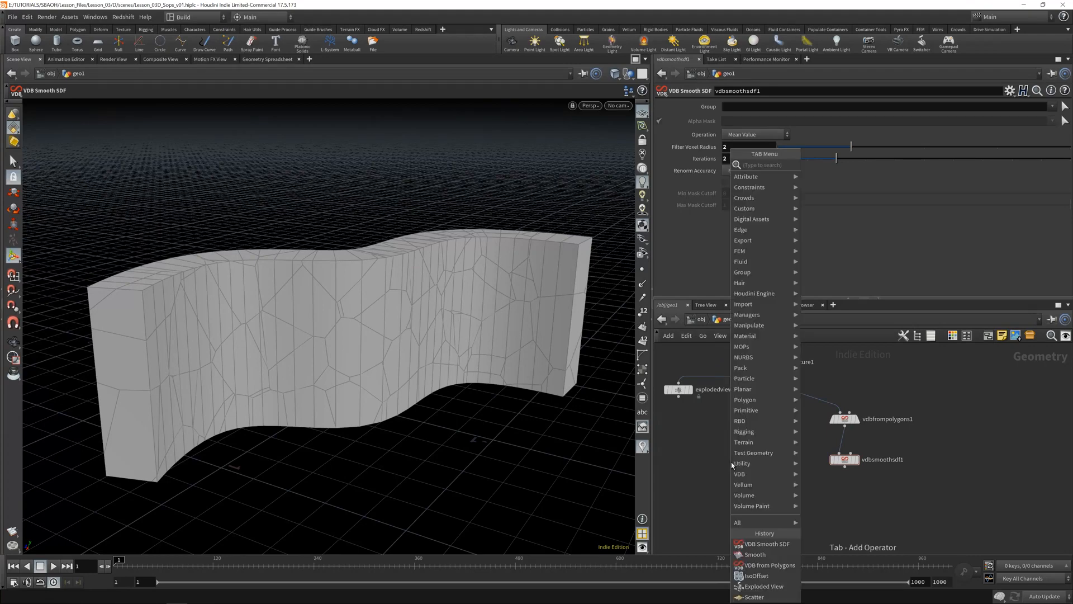
text(fore each)
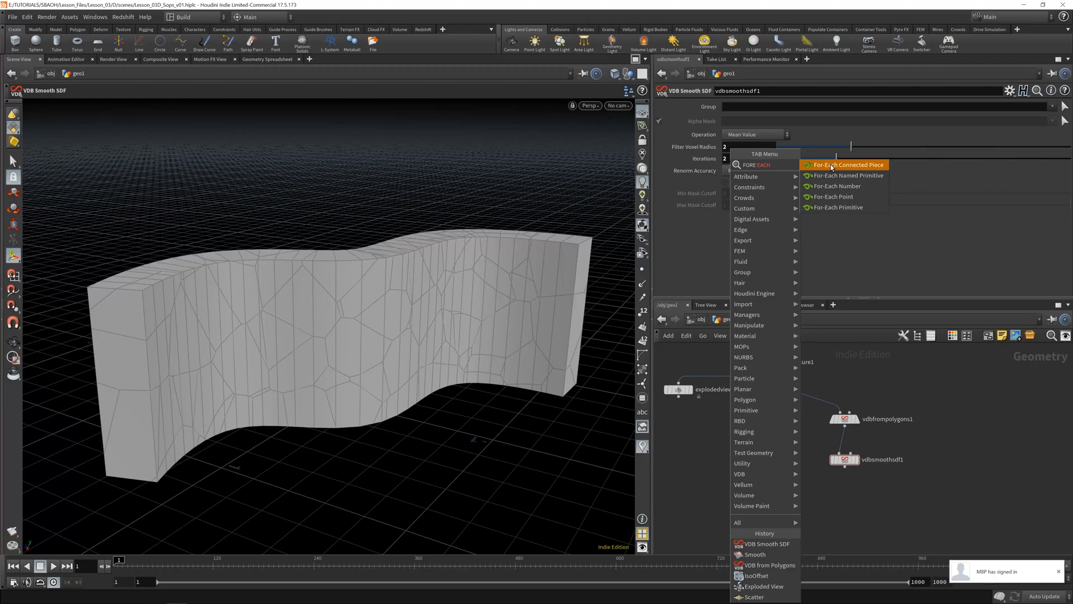
click(832, 167)
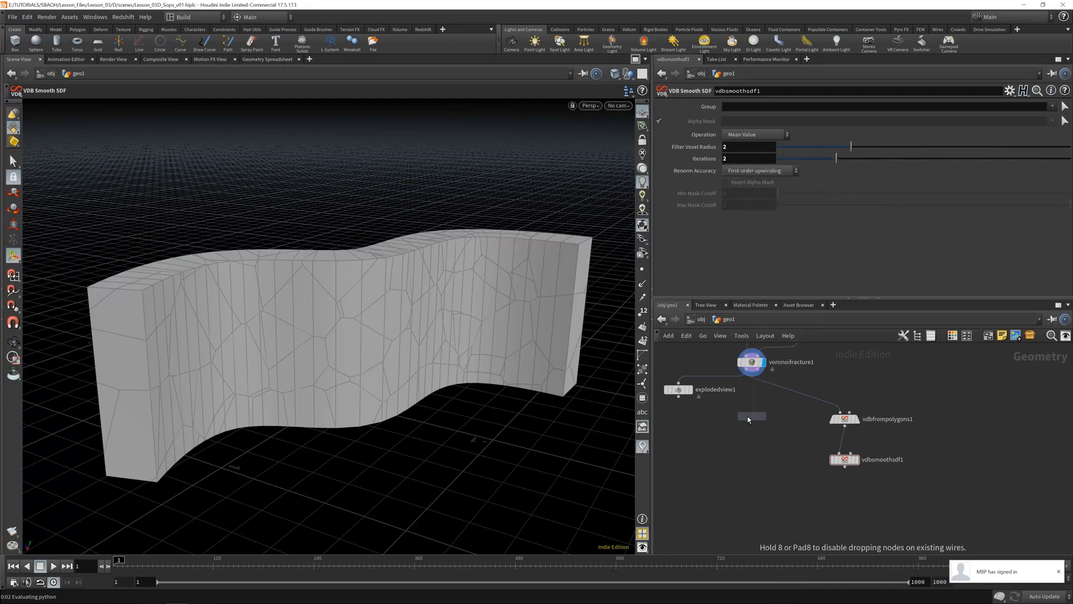
click(748, 420)
mouse_move(717, 400)
mouse_down()
mouse_move(791, 548)
mouse_move(705, 417)
mouse_up()
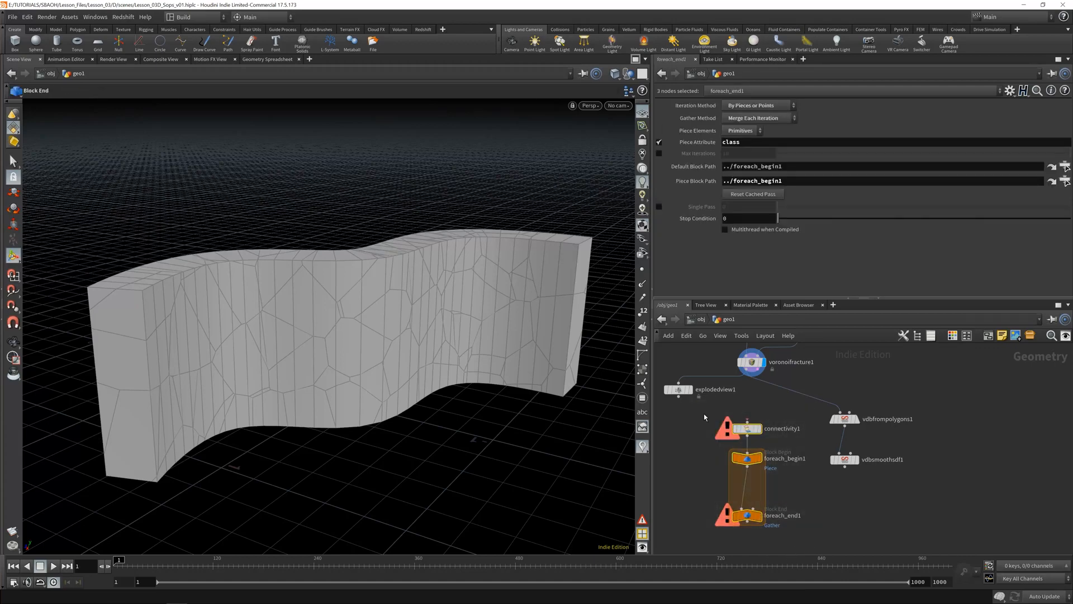
Step: Select the block's connectivity1 node to review its settings, and save the scene
click(747, 428)
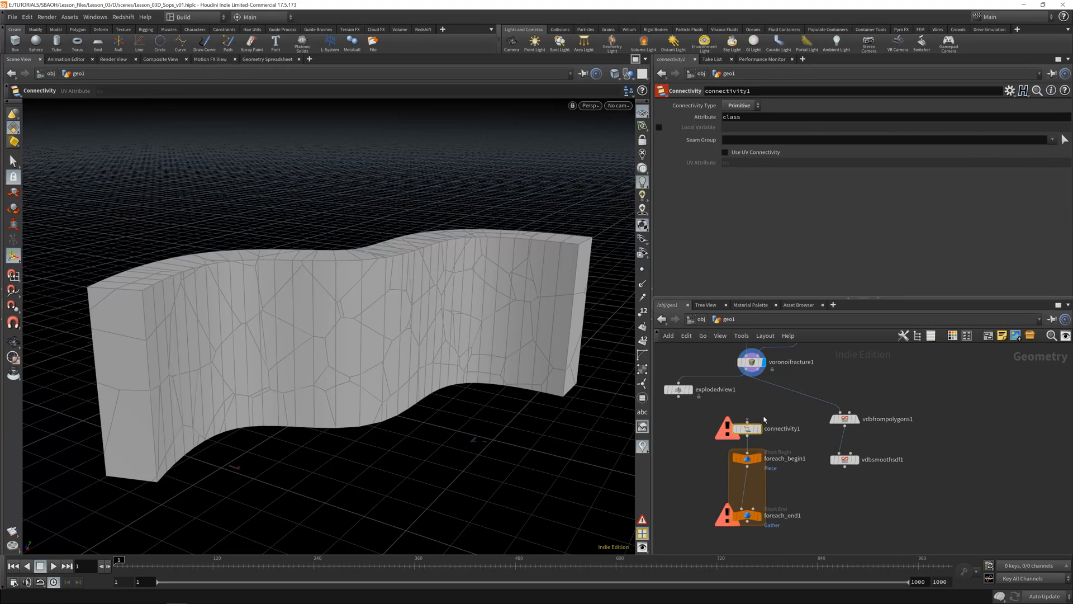
click(751, 429)
mouse_move(748, 434)
key(ctrl+s)
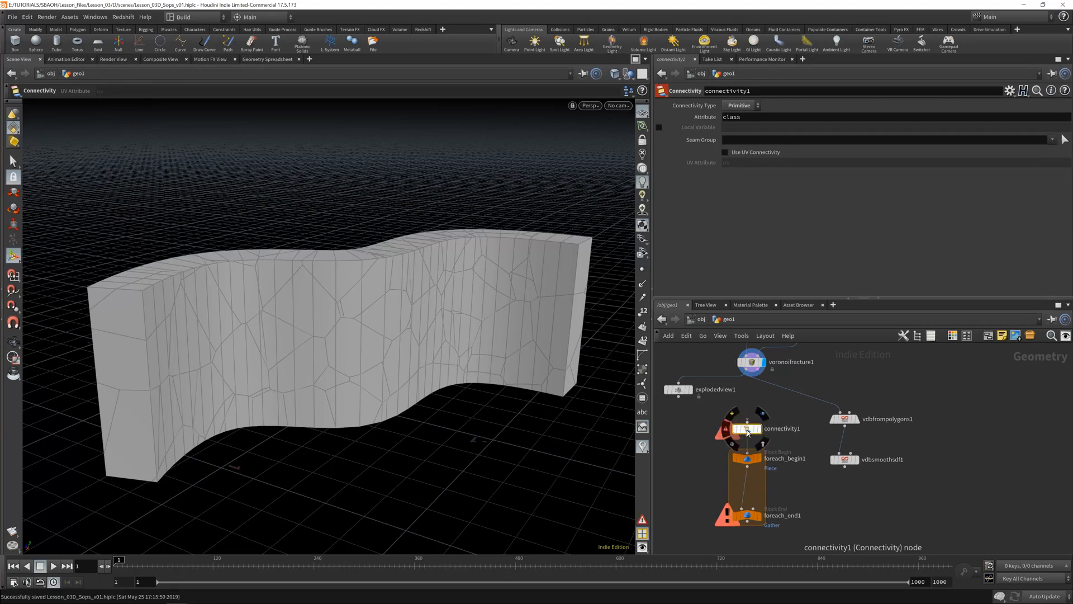
Step: Select a face on the voronoifracture1 wall and switch on group selection by 3D Connected Geometry
click(752, 362)
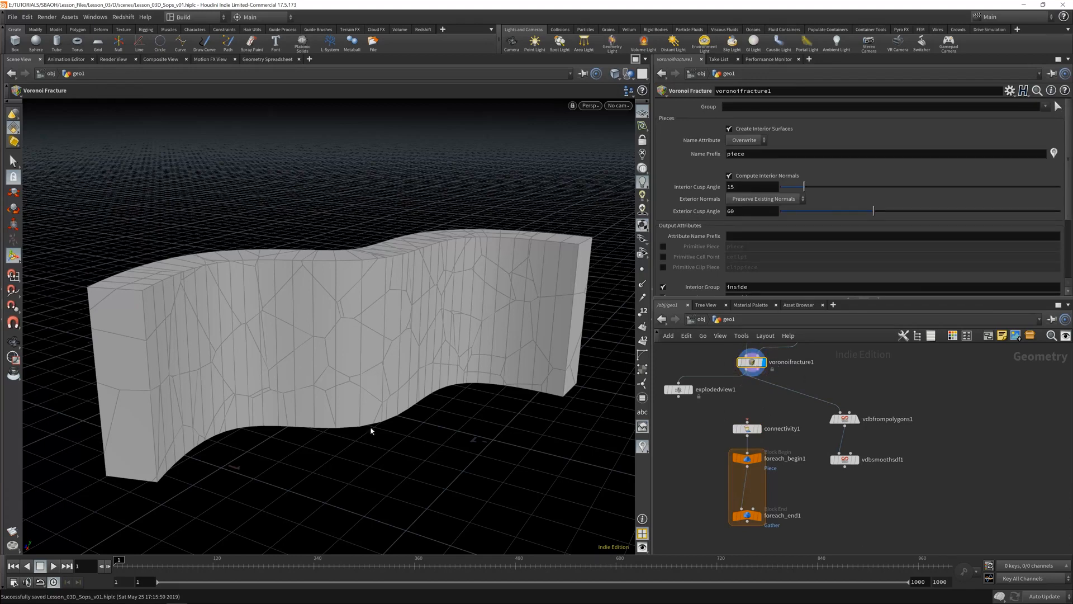
click(13, 162)
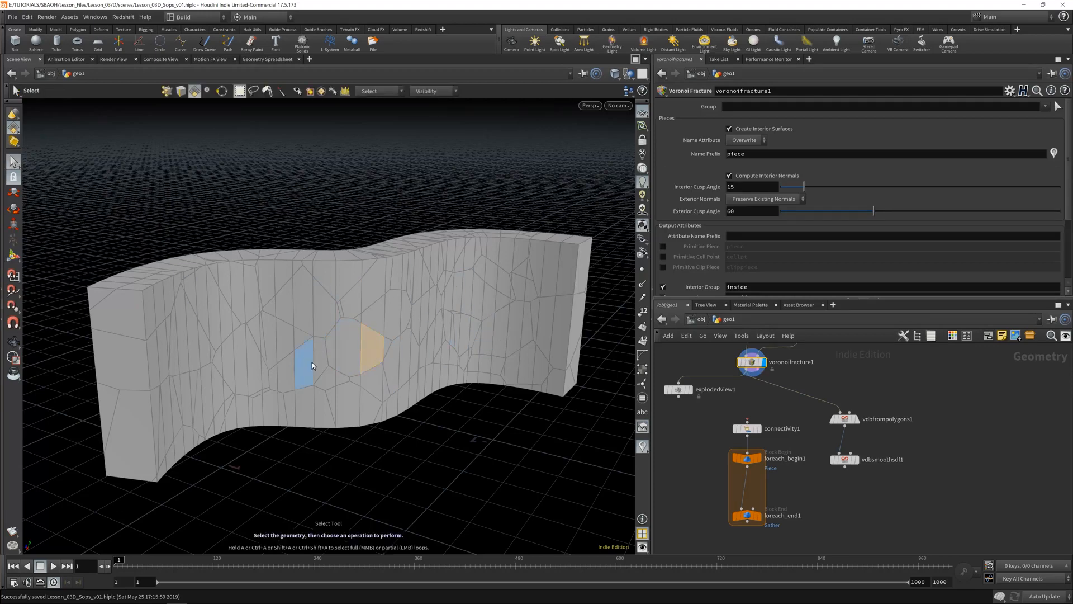
scroll(312, 364, up, 5)
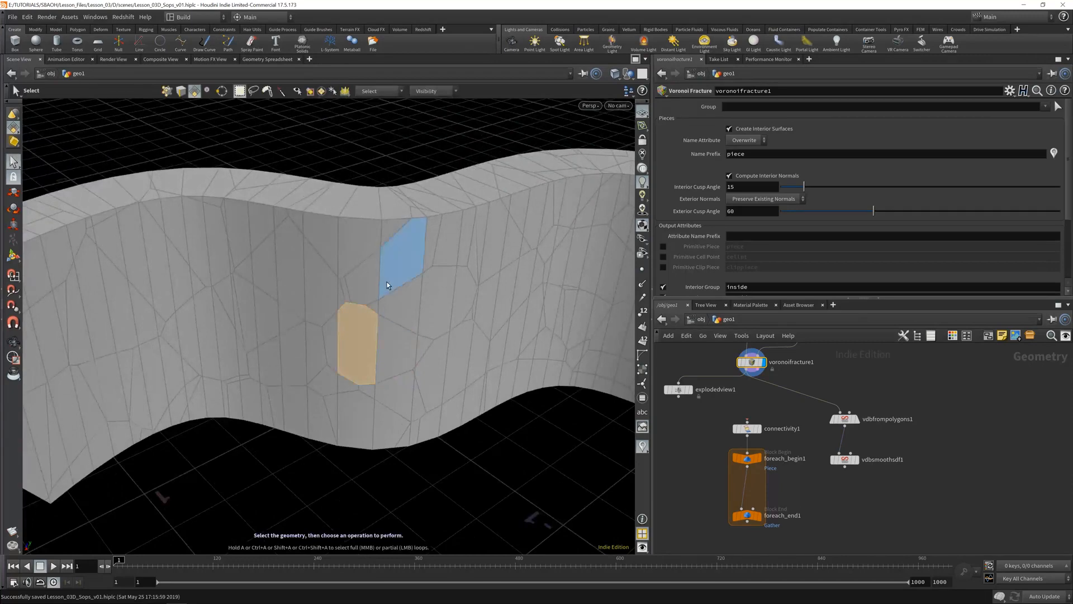
click(387, 282)
click(370, 91)
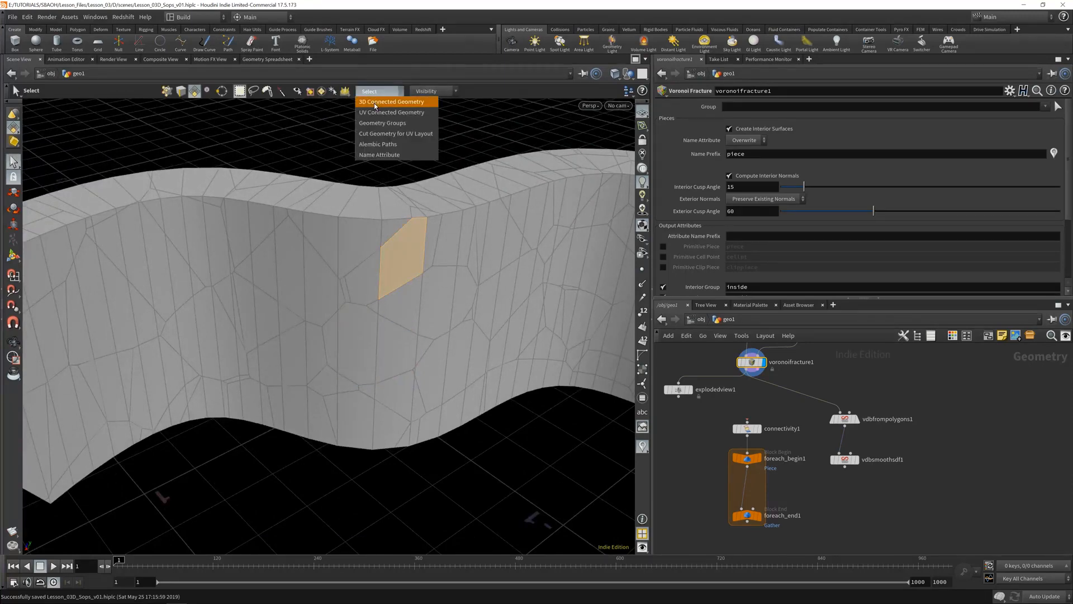
click(374, 103)
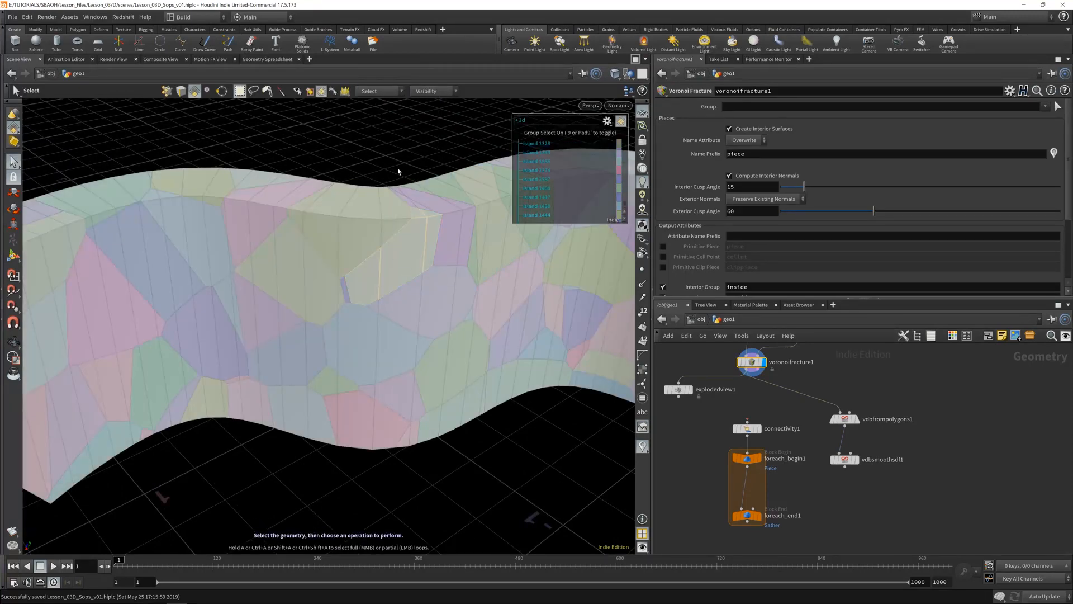
key(Escape)
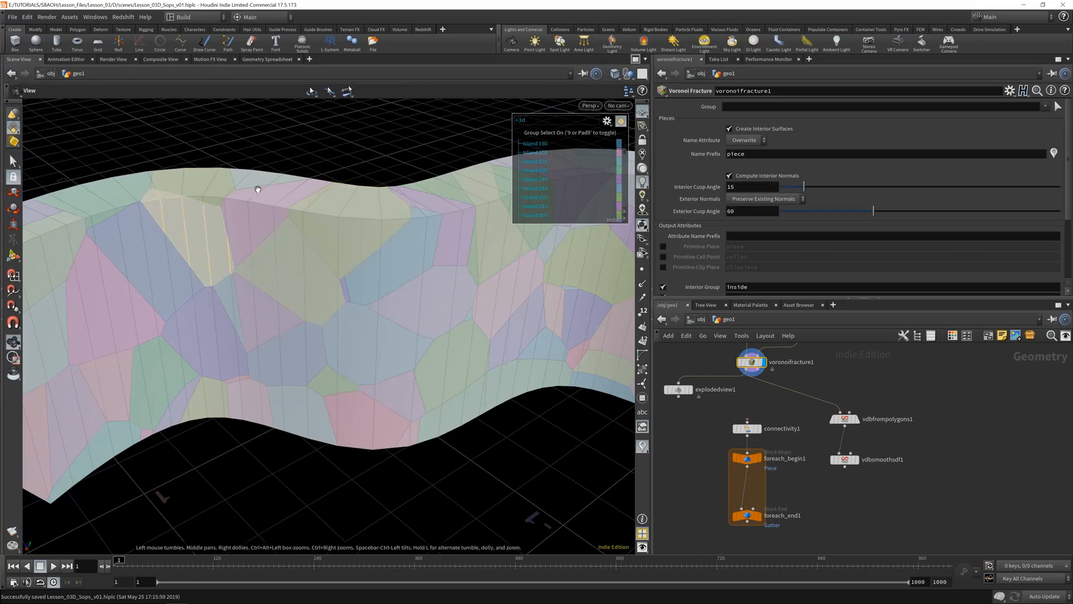
Step: Examine the colour-coded connected pieces of the wall from several angles, toggling group selection on and off
drag(257, 189, 304, 299)
key(s)
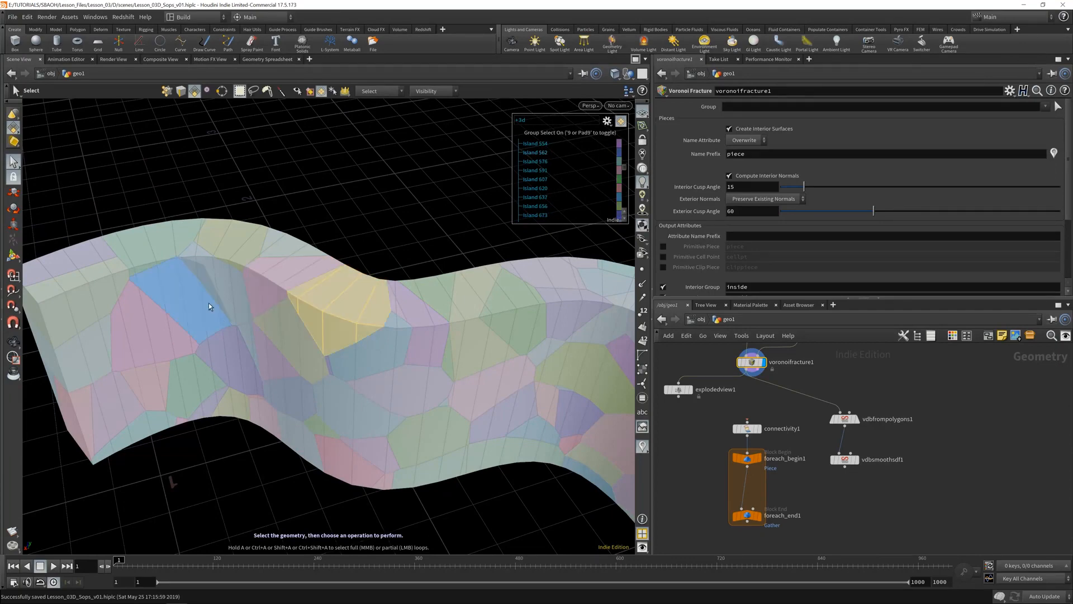
key(Escape)
drag(171, 257, 149, 352)
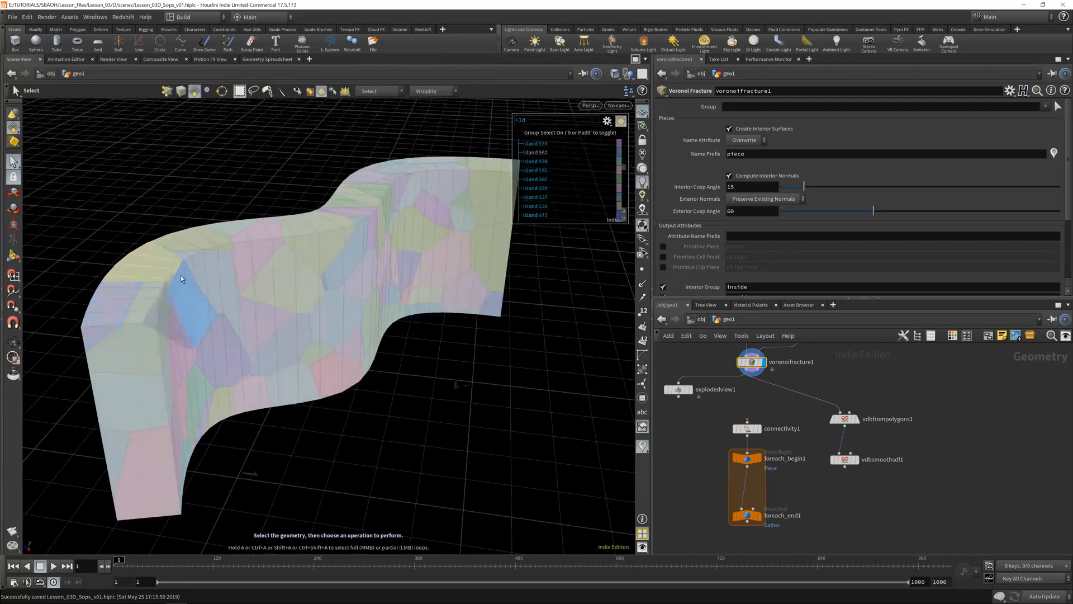
drag(364, 252, 454, 317)
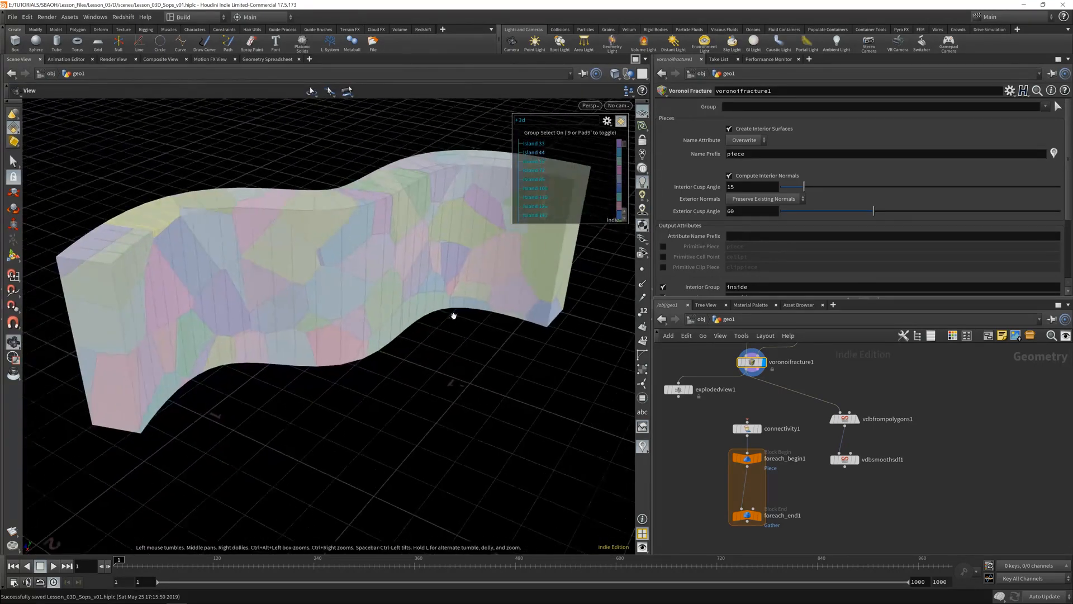
key(s)
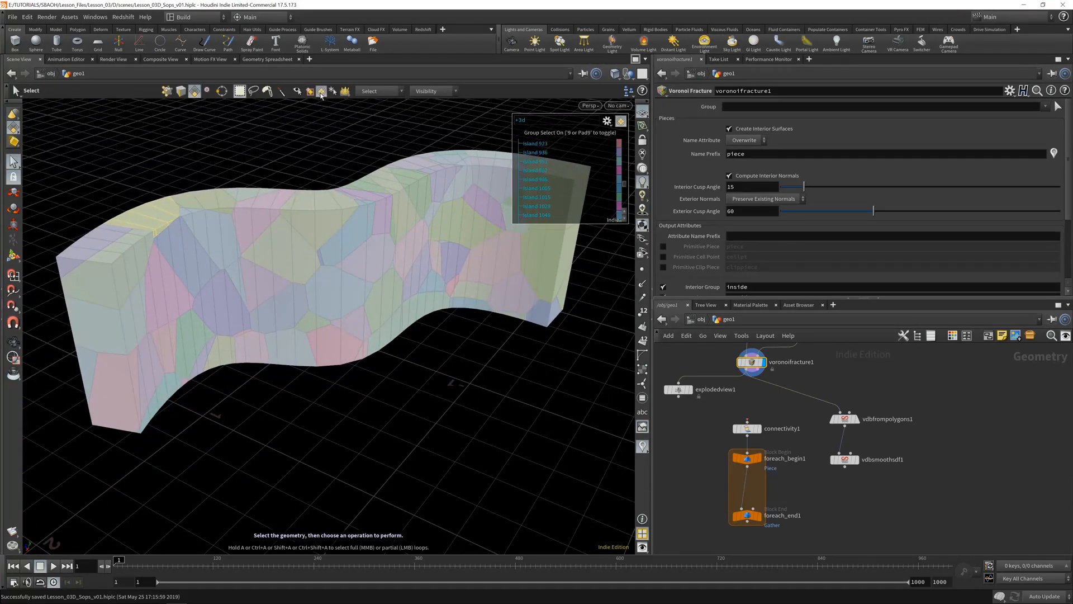
click(321, 92)
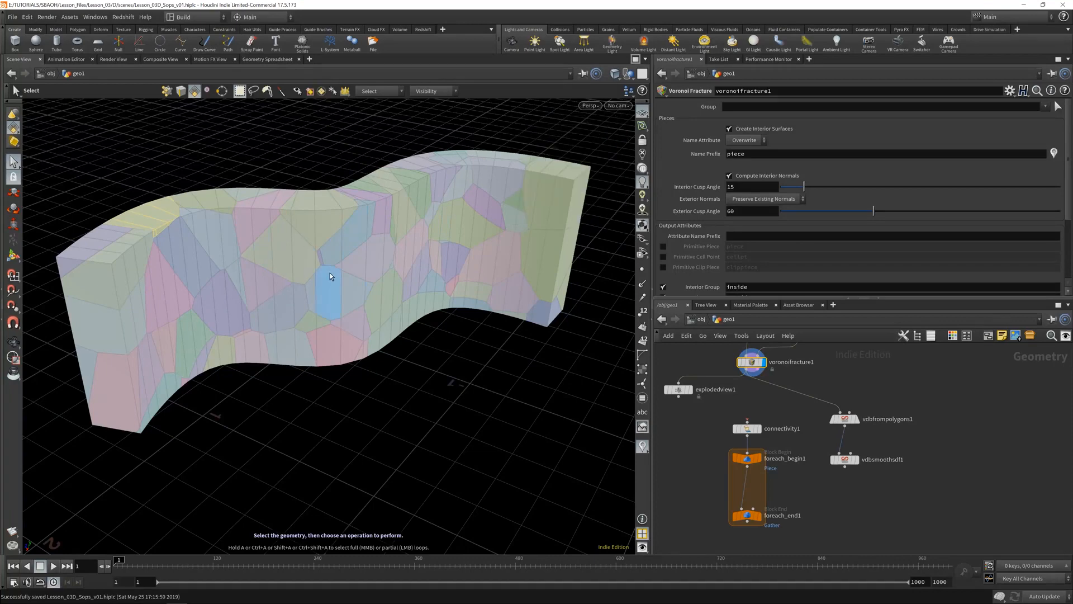
click(322, 92)
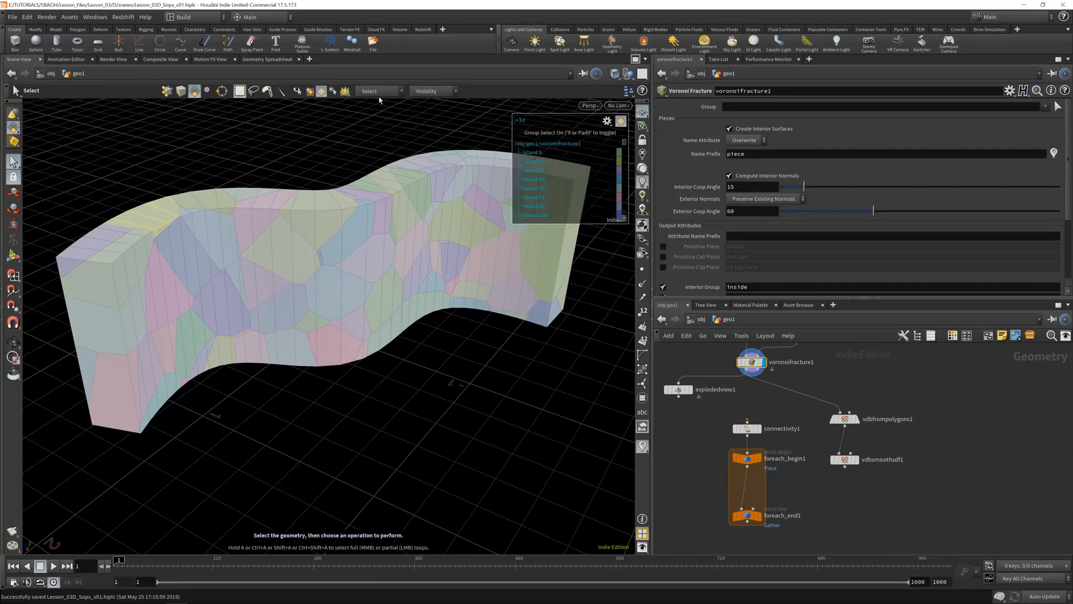
click(324, 94)
click(322, 92)
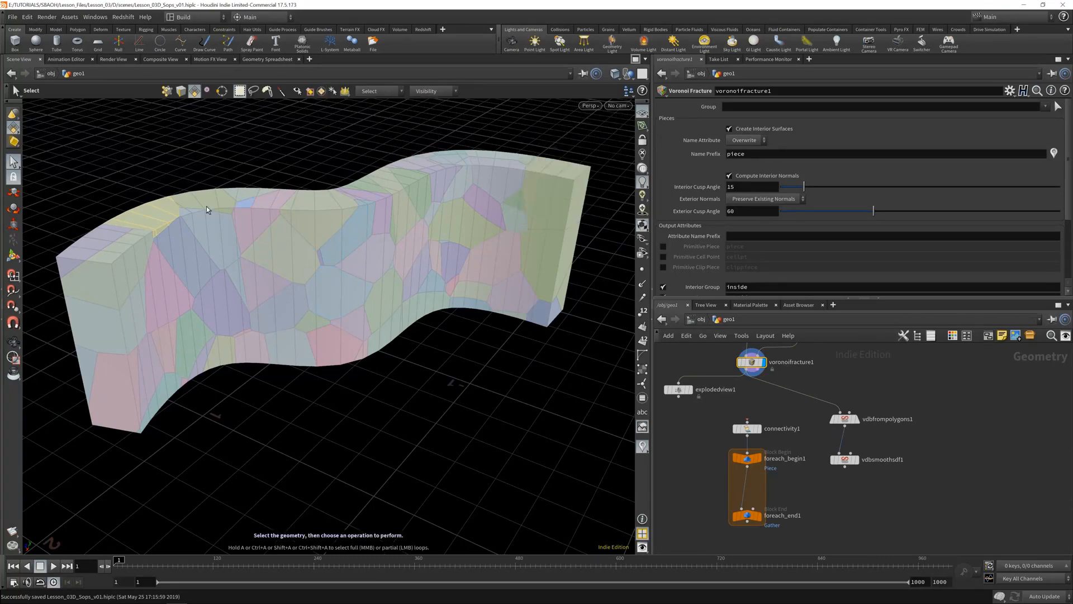
Step: Clear the piece selection and review the connectivity1 and foreach_end1 nodes of the loop
click(817, 501)
click(748, 428)
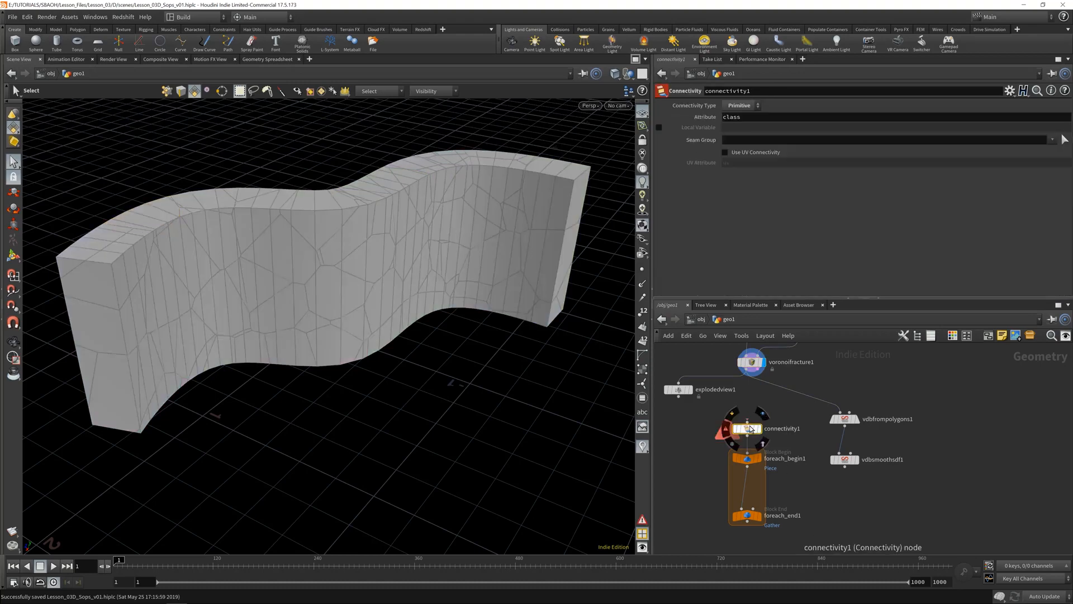
click(749, 389)
drag(764, 408, 734, 447)
drag(695, 498, 794, 543)
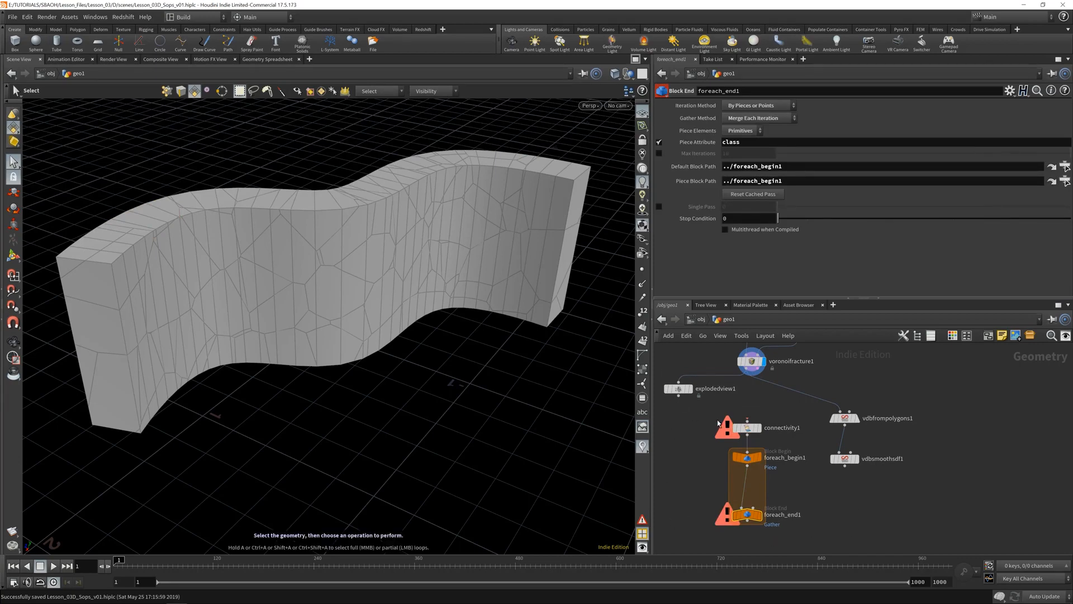
Step: Connect the voronoifracture1 output to connectivity1 and display the connectivity1 node
click(749, 427)
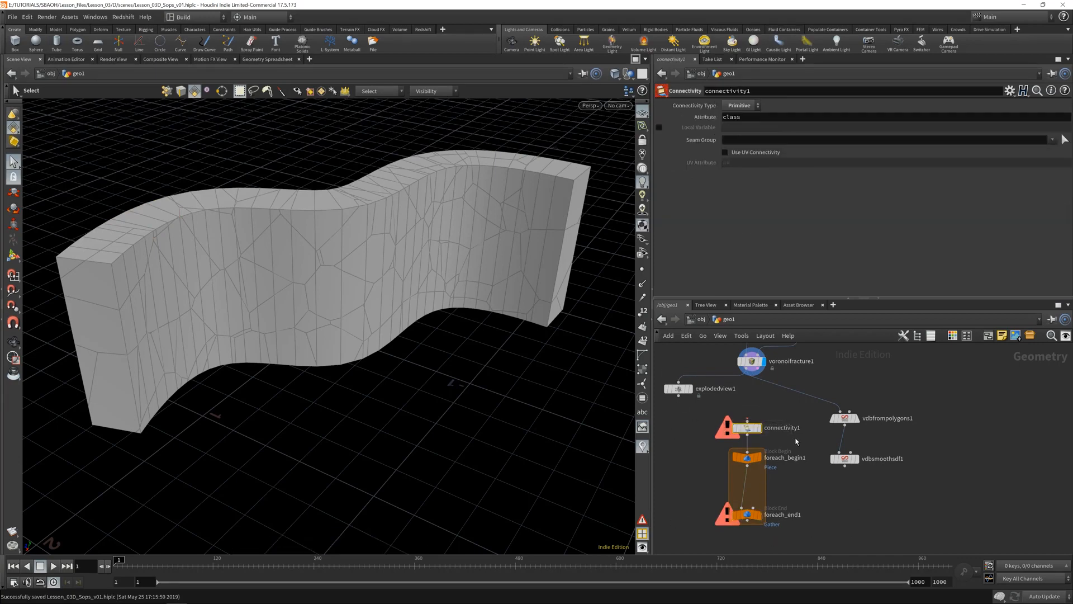
drag(750, 372, 747, 424)
click(752, 361)
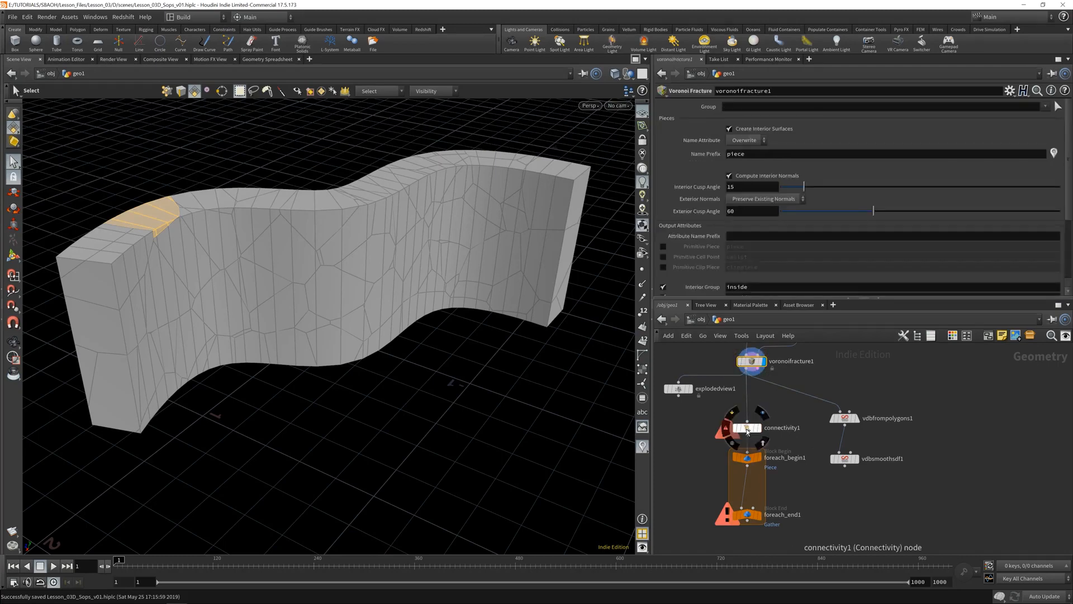
click(749, 427)
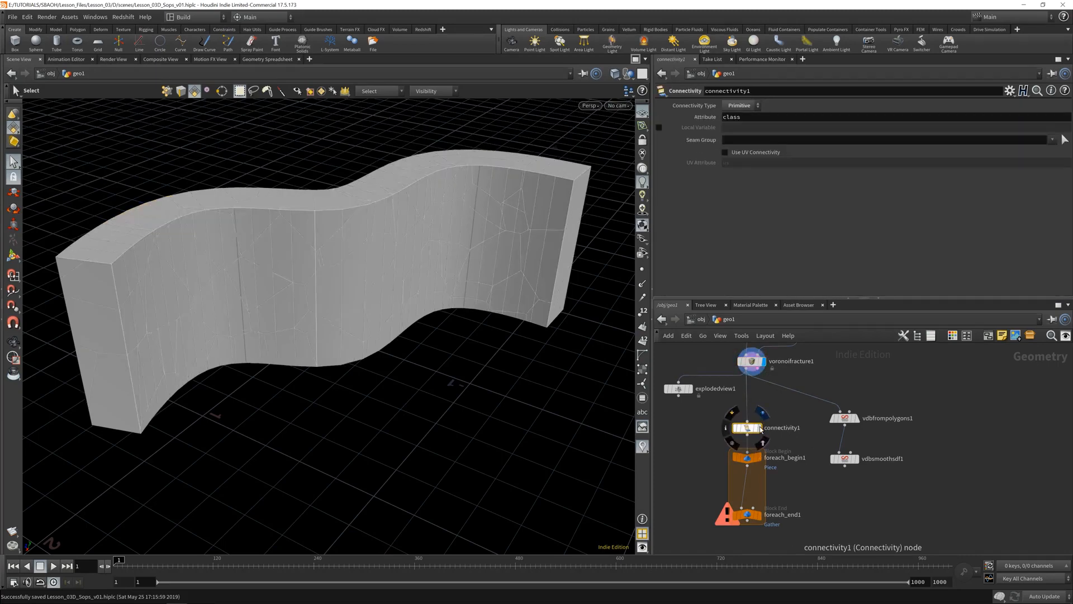
click(760, 428)
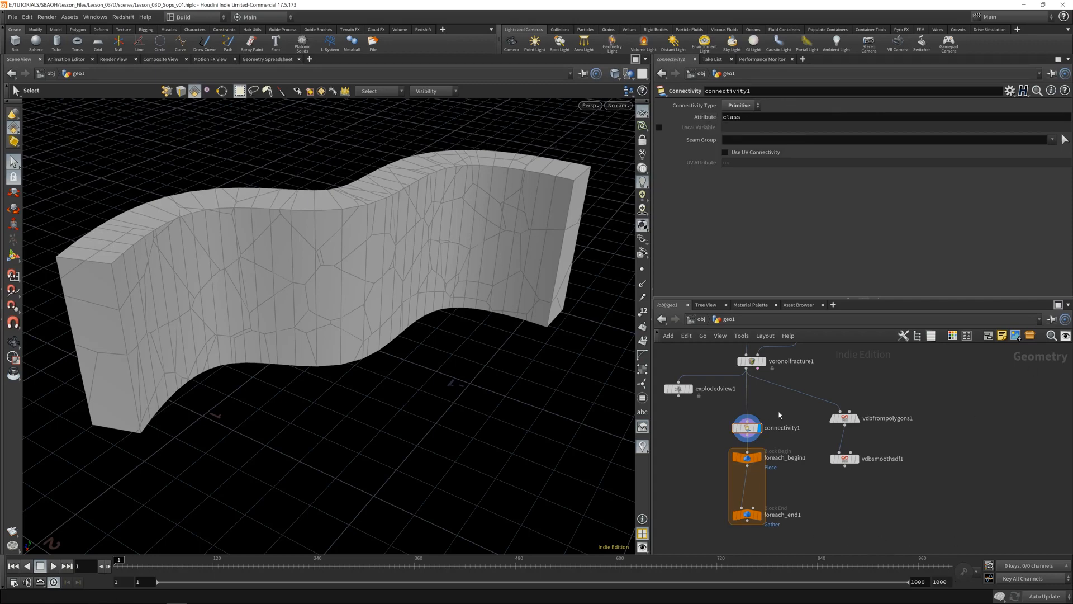
Step: Display the foreach_end1 node and compare its piece attribute setting with the attribute set on connectivity1
click(749, 515)
scroll(824, 540, up, 3)
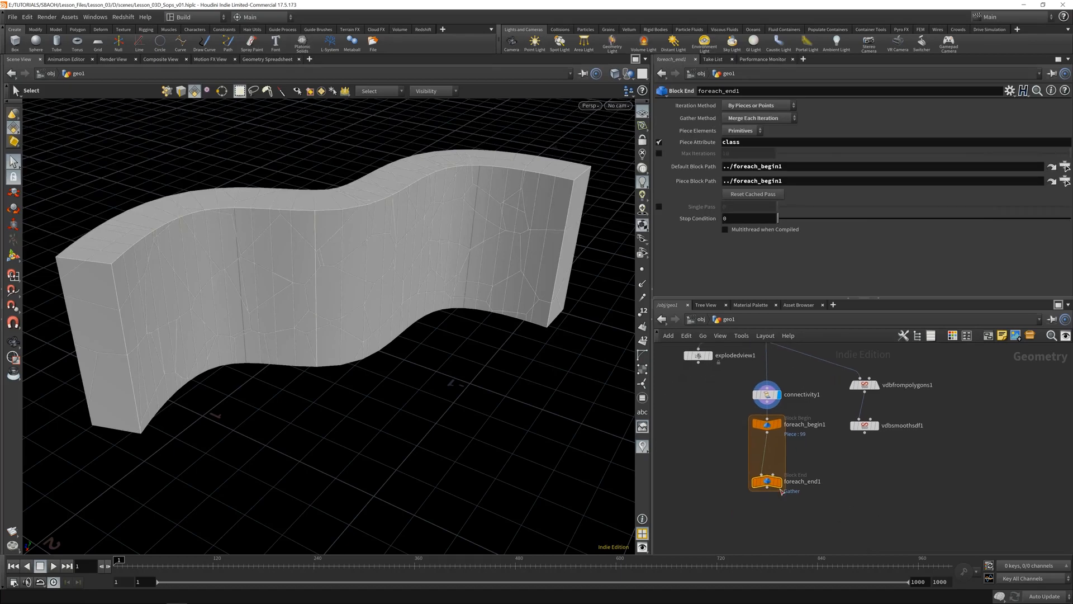
middle_drag(838, 470, 842, 464)
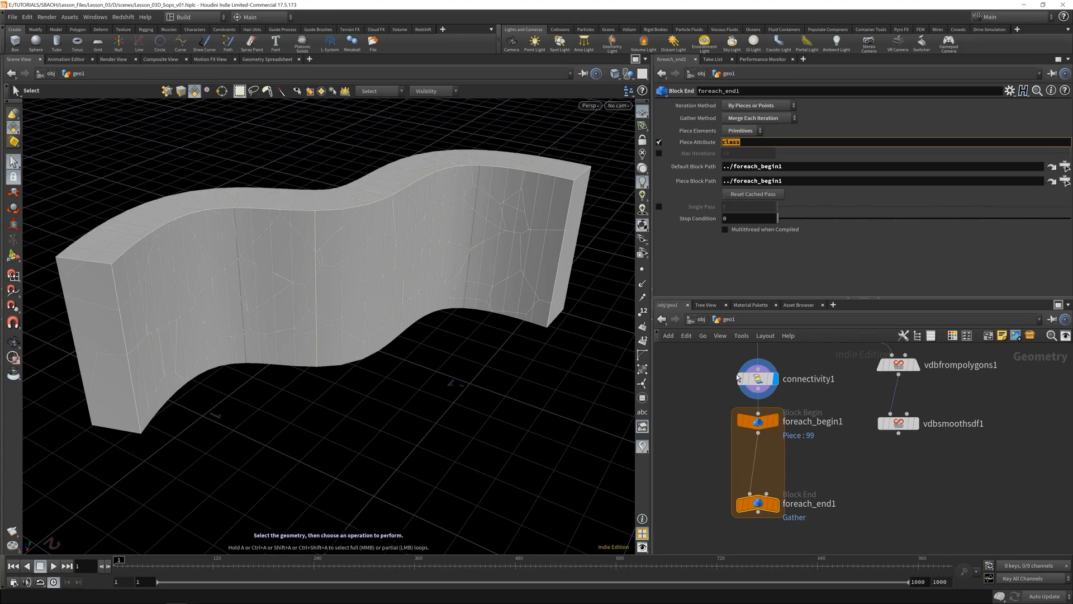
click(756, 379)
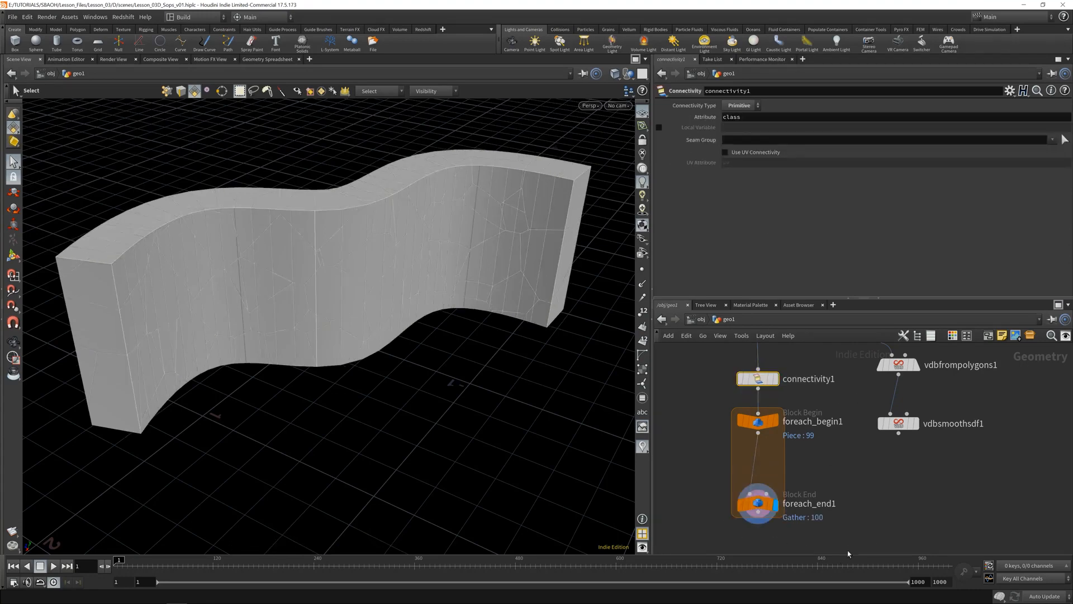
click(752, 511)
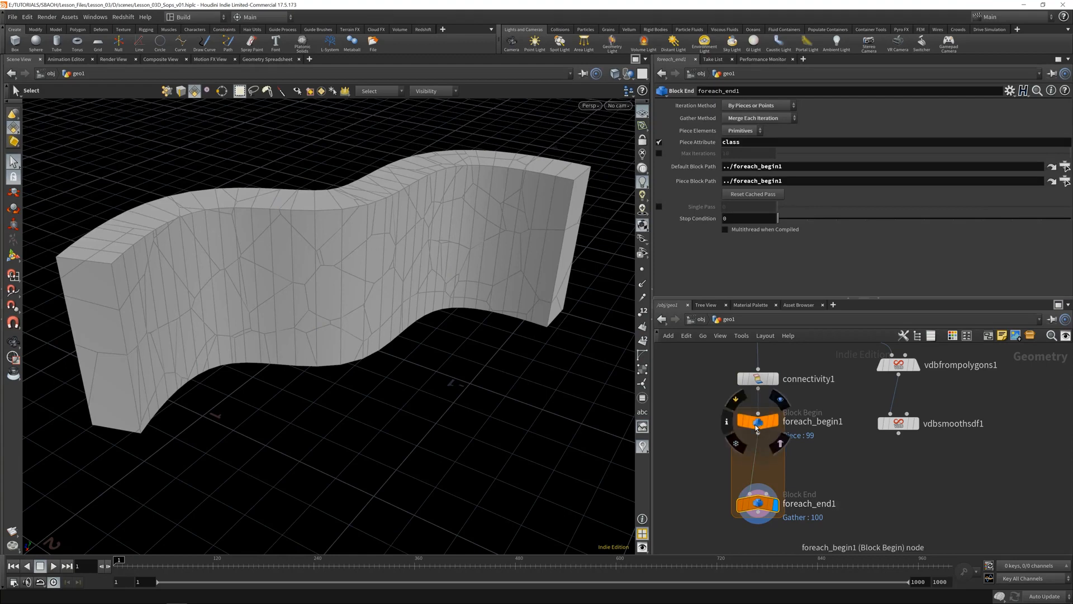
click(758, 379)
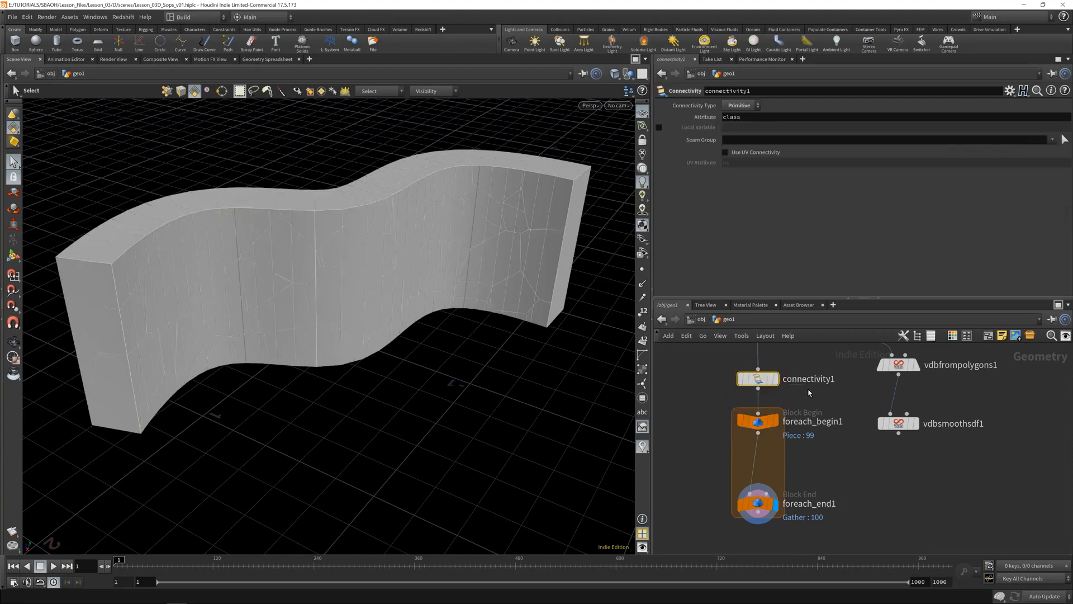
middle_drag(834, 393, 809, 388)
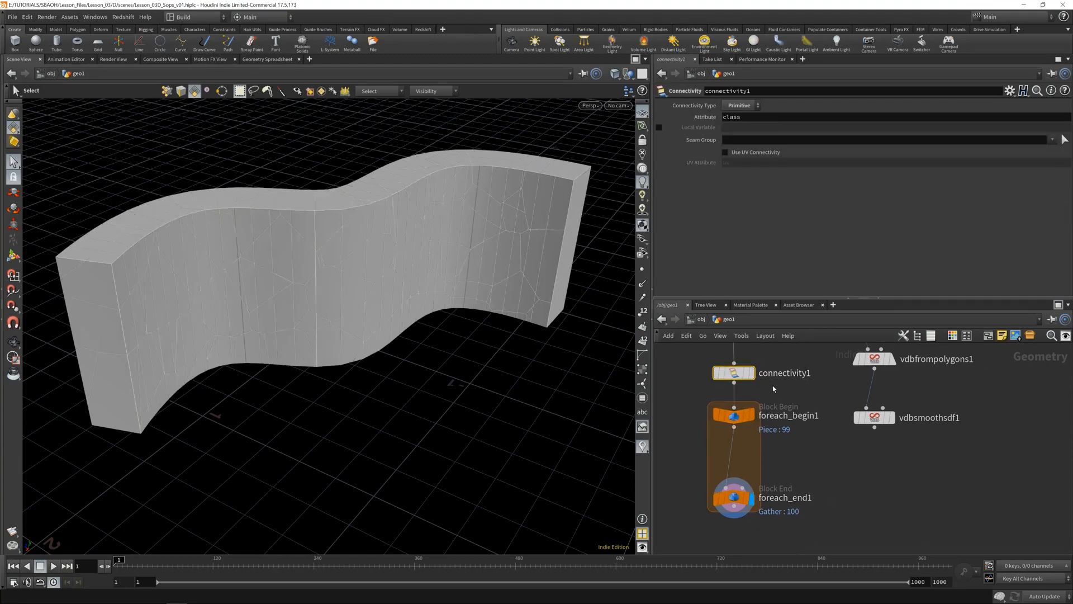
Step: Move foreach_end1 further below foreach_begin1 to lengthen the loop block, and review the settings of both block nodes
drag(734, 498, 734, 533)
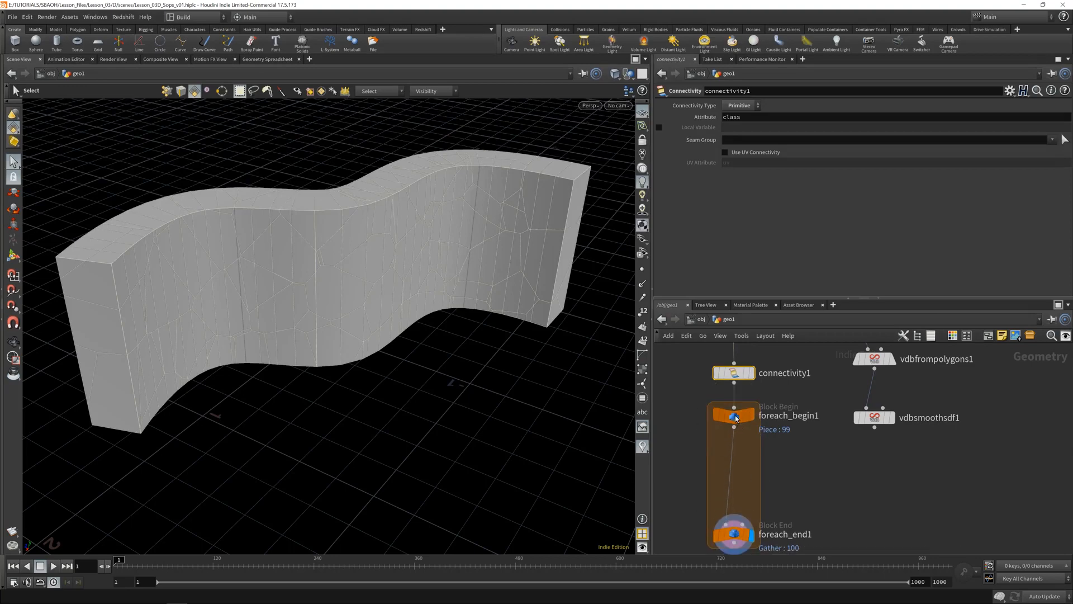
click(736, 418)
click(736, 536)
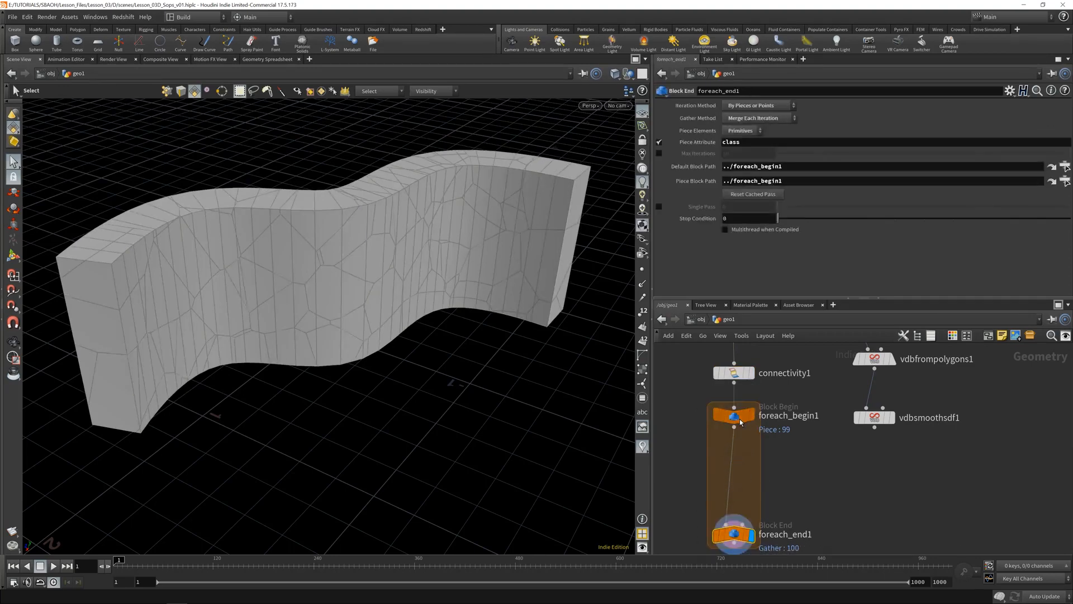
click(741, 422)
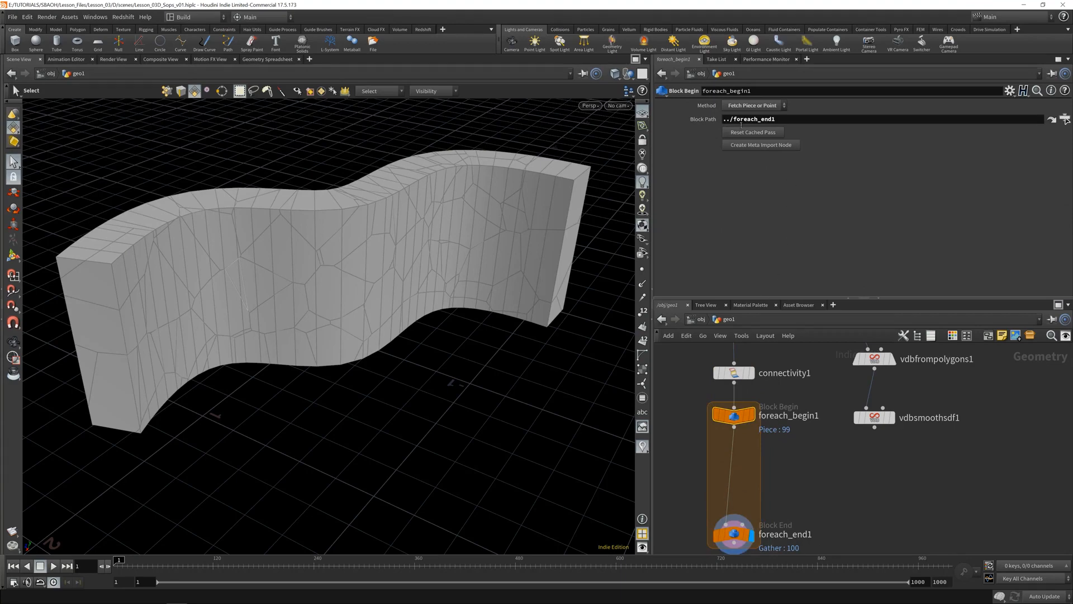
double_click(777, 119)
drag(681, 497, 805, 542)
click(737, 418)
drag(662, 496, 776, 553)
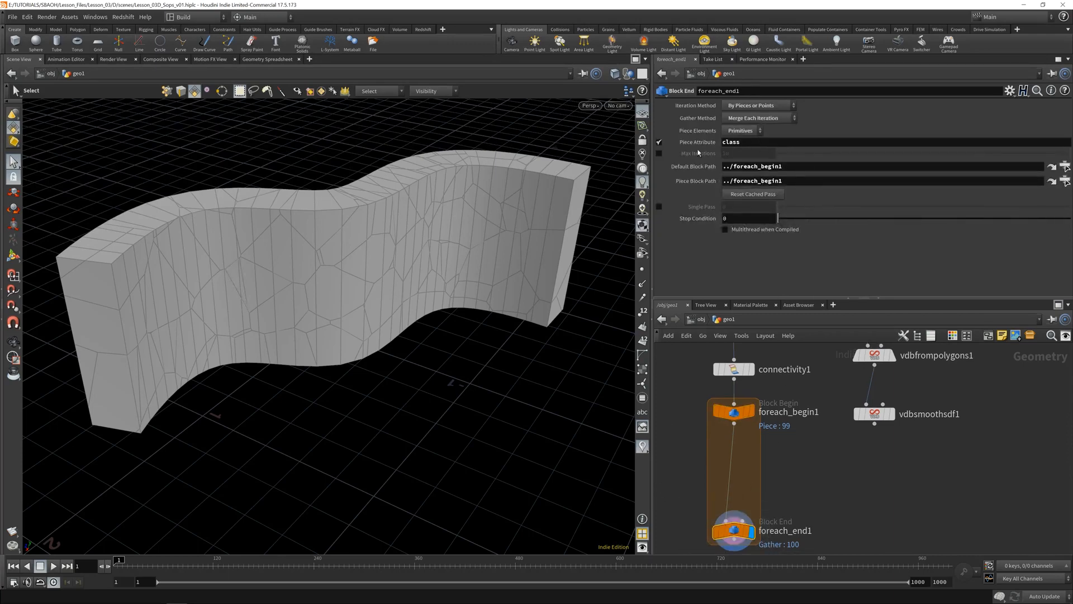
Step: Move connectivity1 slightly higher above the loop block, reselect foreach_end1 and save the scene
scroll(771, 473, down, 3)
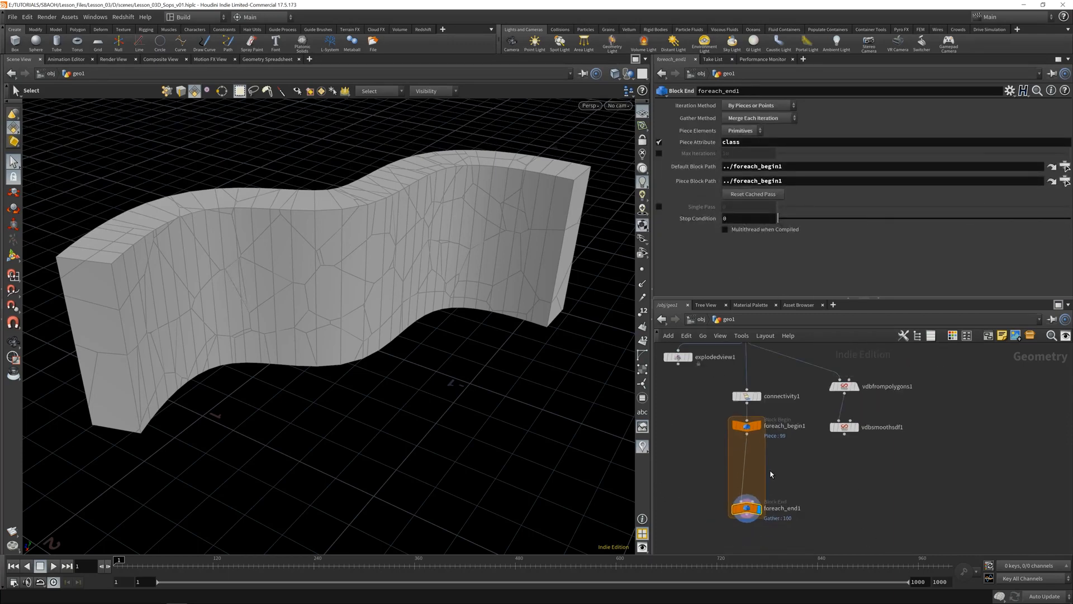
click(737, 426)
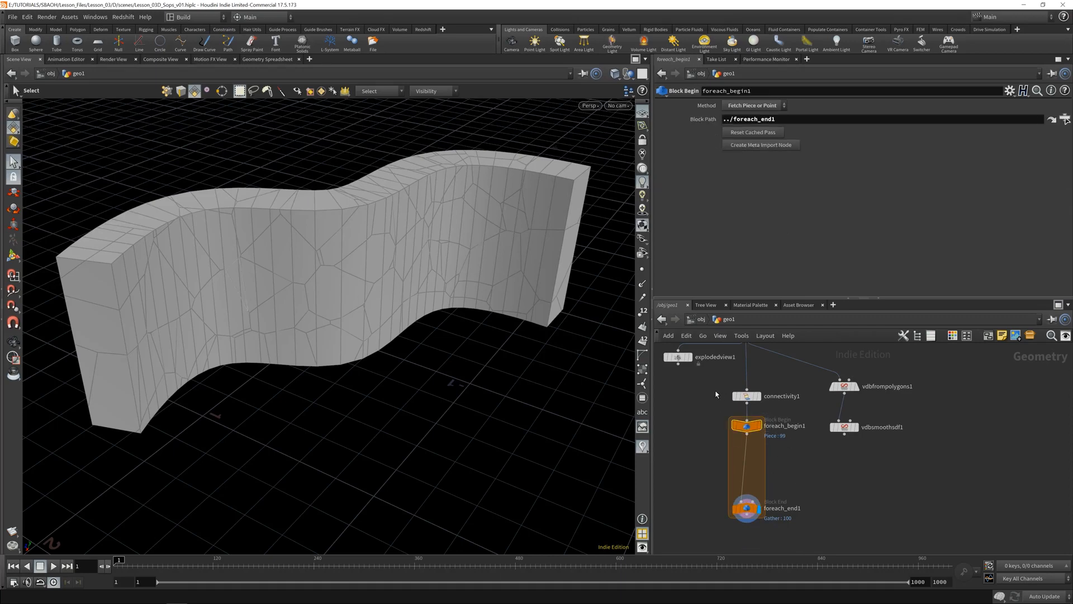
click(747, 397)
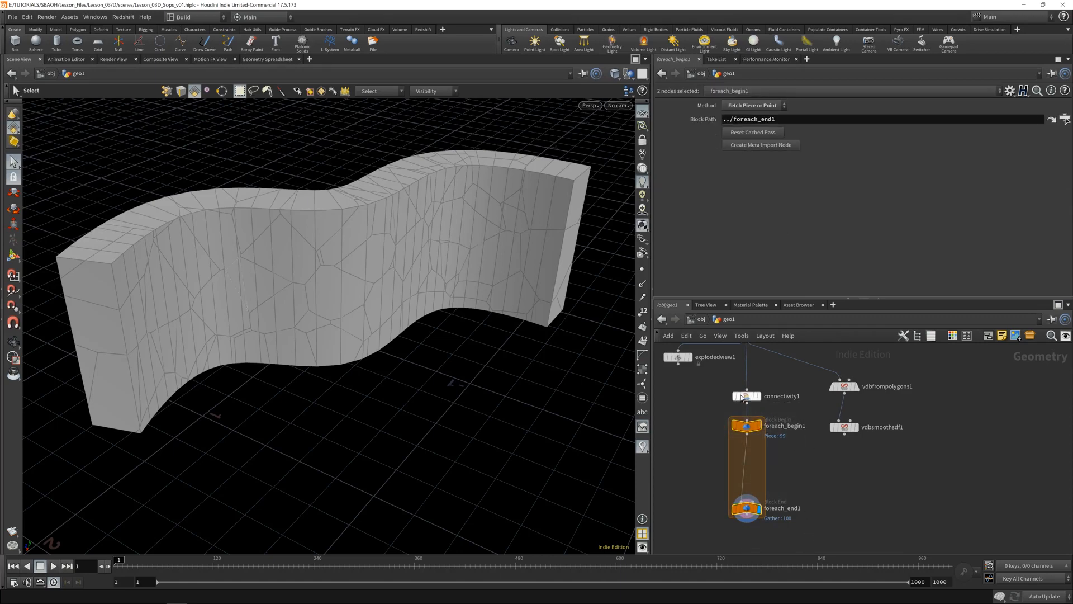
drag(749, 399, 746, 390)
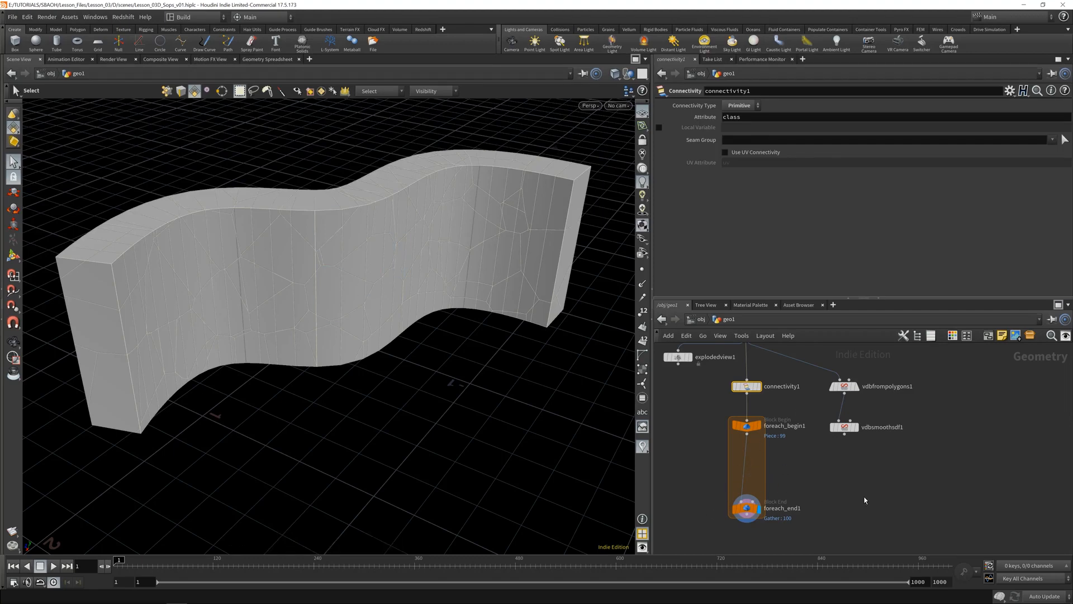
click(747, 508)
scroll(798, 501, up, 3)
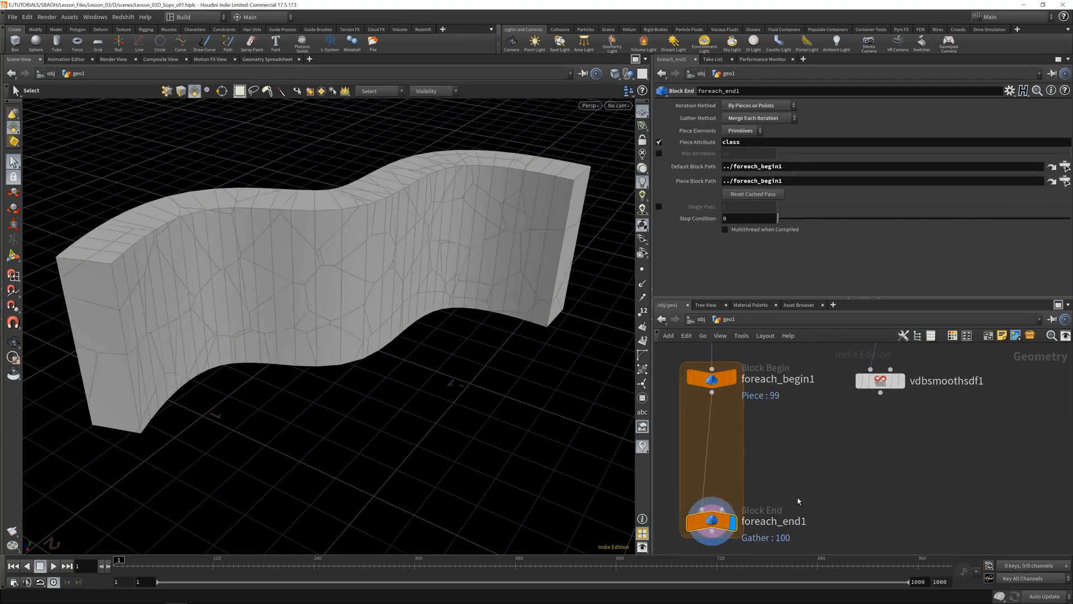
middle_drag(798, 472, 838, 471)
key(ctrl+s)
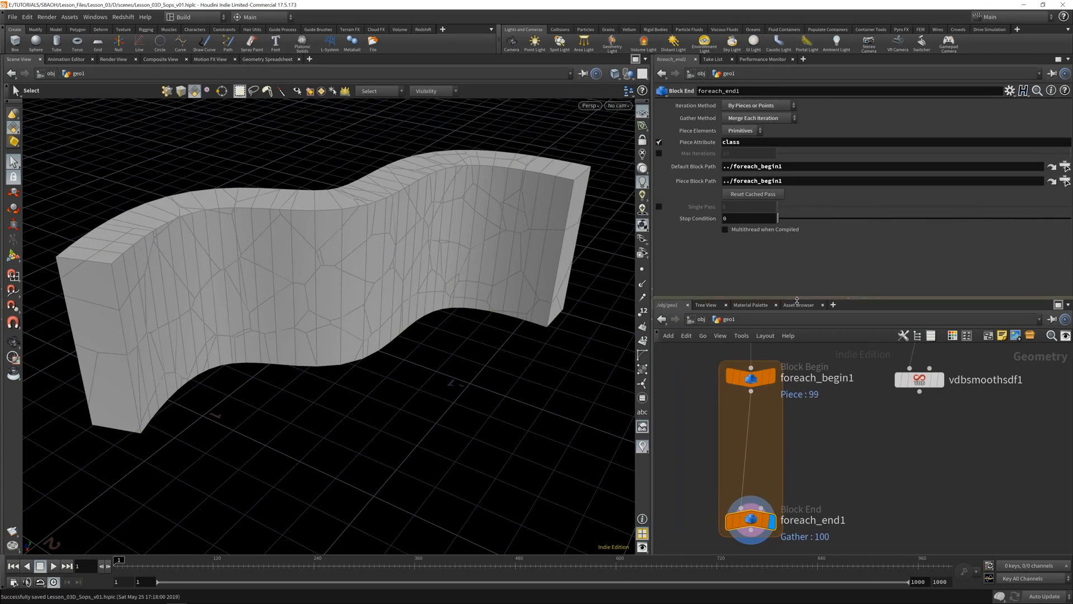
Step: Widen the parameter and network panes and review the scatter1 node's Force Total Count
drag(795, 300, 573, 301)
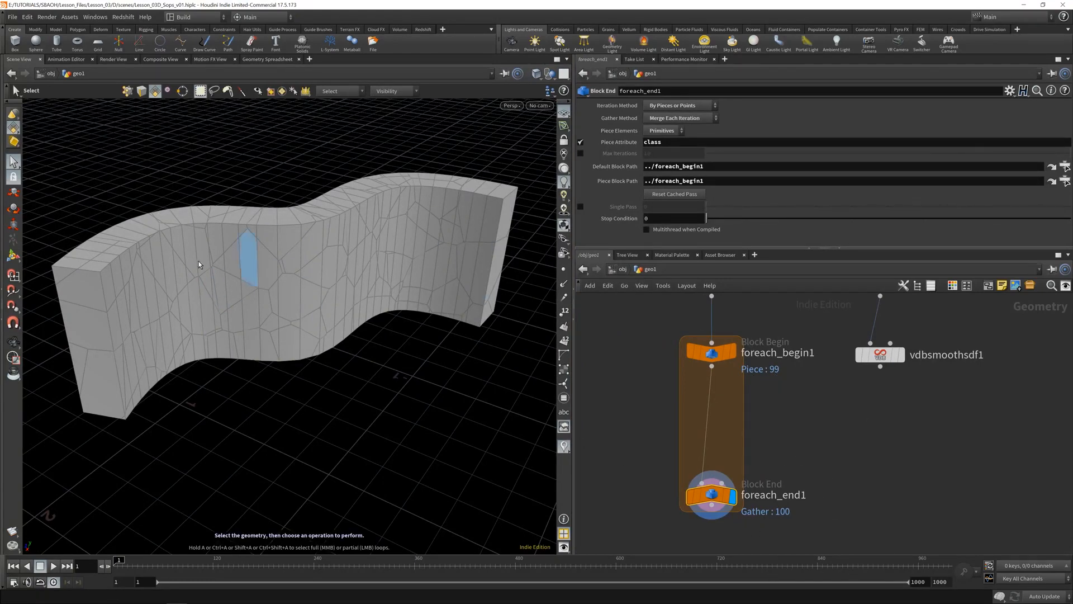
middle_drag(744, 324, 732, 514)
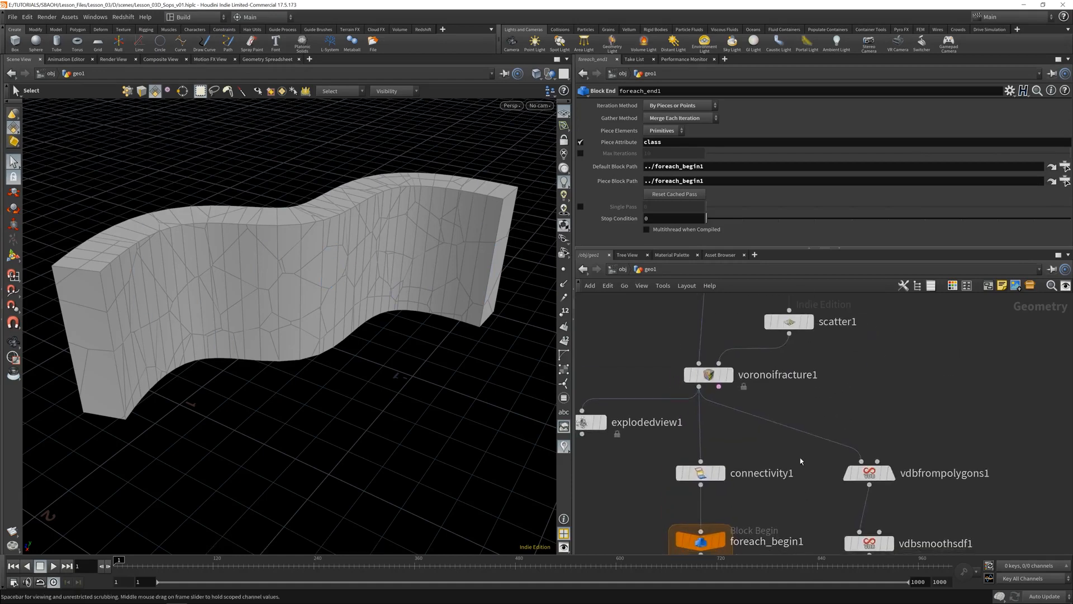
click(717, 382)
click(789, 321)
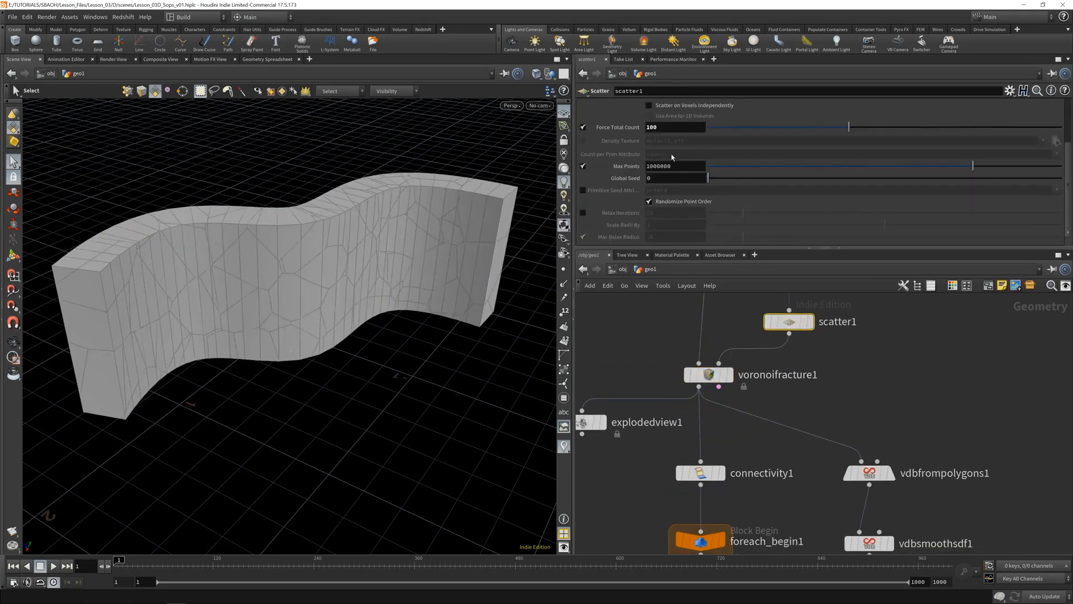
middle_drag(841, 489, 822, 323)
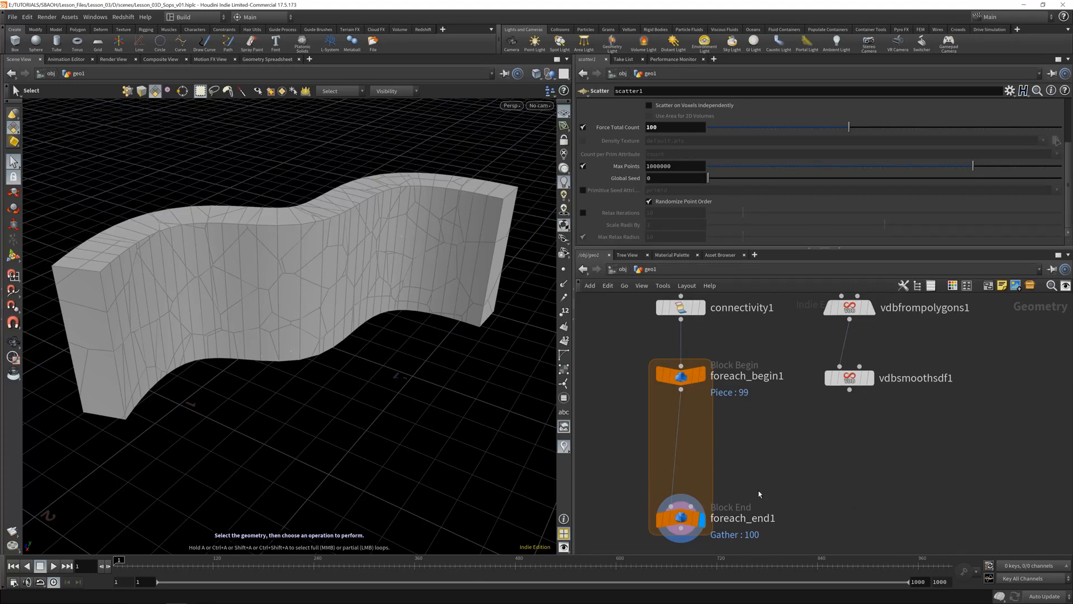
Step: Enable Single Pass on foreach_end1 and set it to 27 to isolate one fractured piece
click(663, 519)
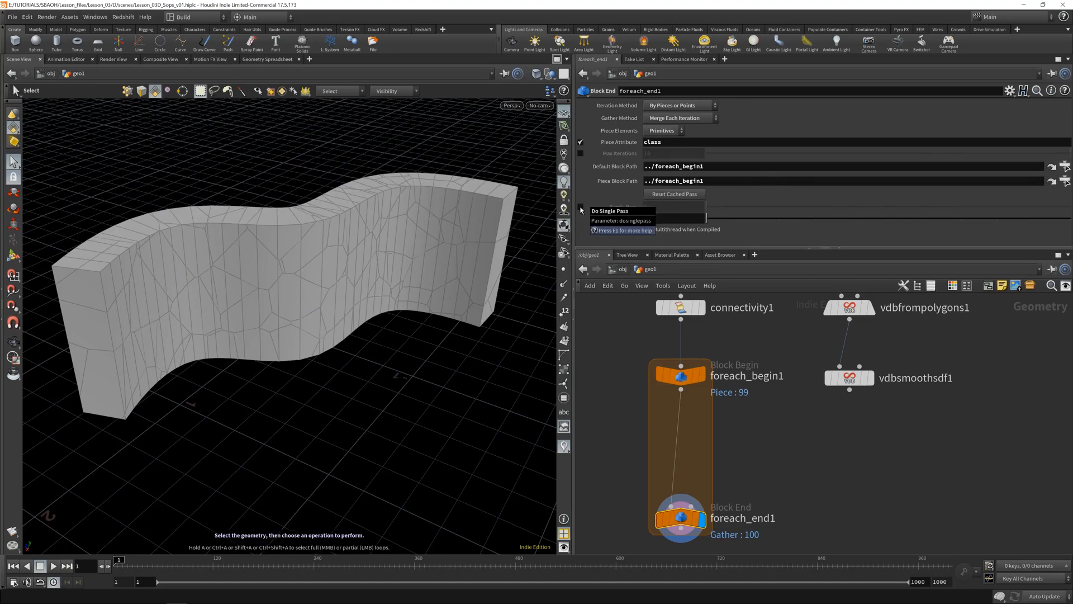
click(581, 208)
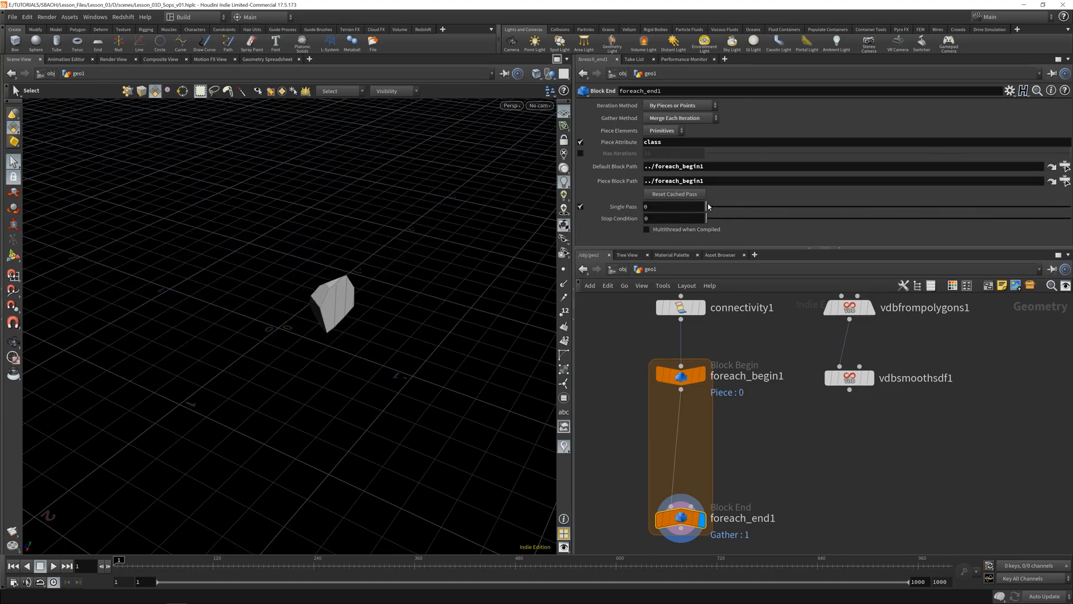
drag(707, 207, 1034, 226)
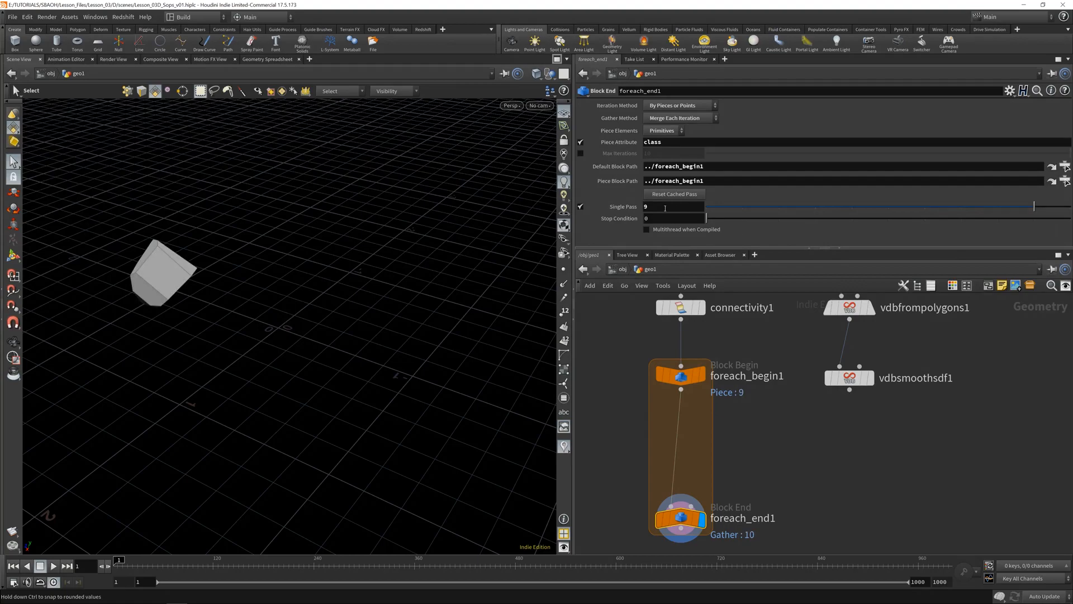
middle_drag(665, 208, 751, 219)
alt+drag(241, 317, 386, 344)
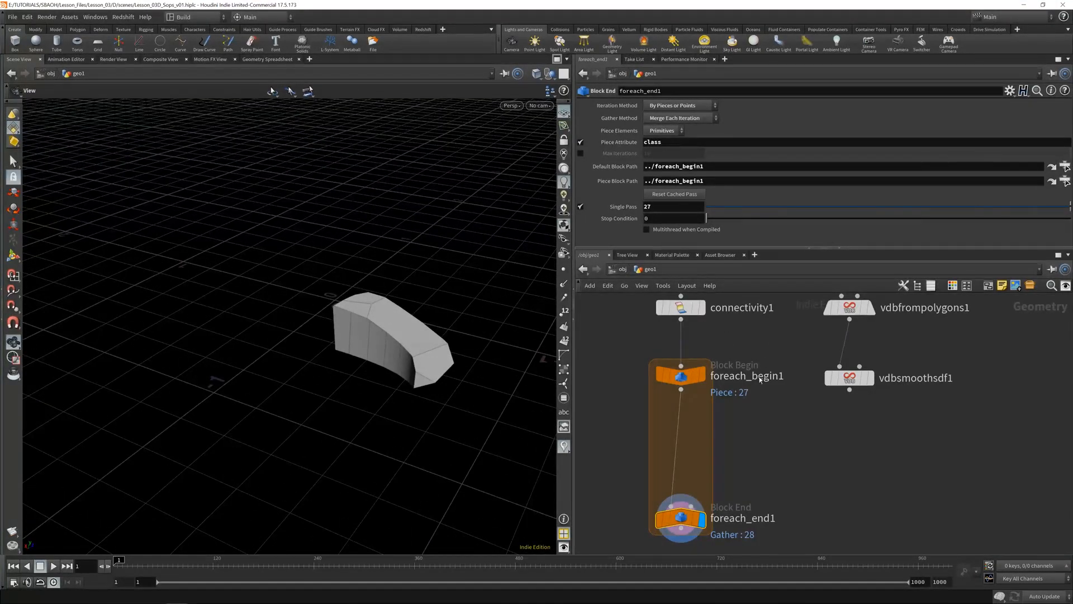
Step: Detach vdbfrompolygons1 and vdbsmoothsdf1 from the fracture and insert them into the loop between foreach_begin1 and foreach_end1
middle_drag(761, 379, 743, 419)
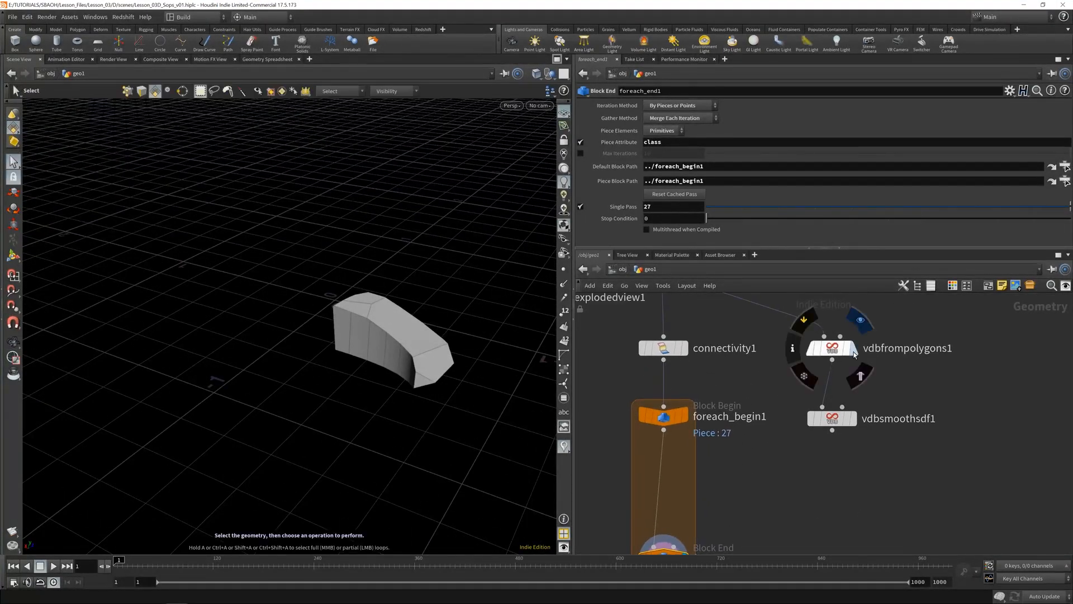
click(854, 354)
drag(822, 479, 871, 403)
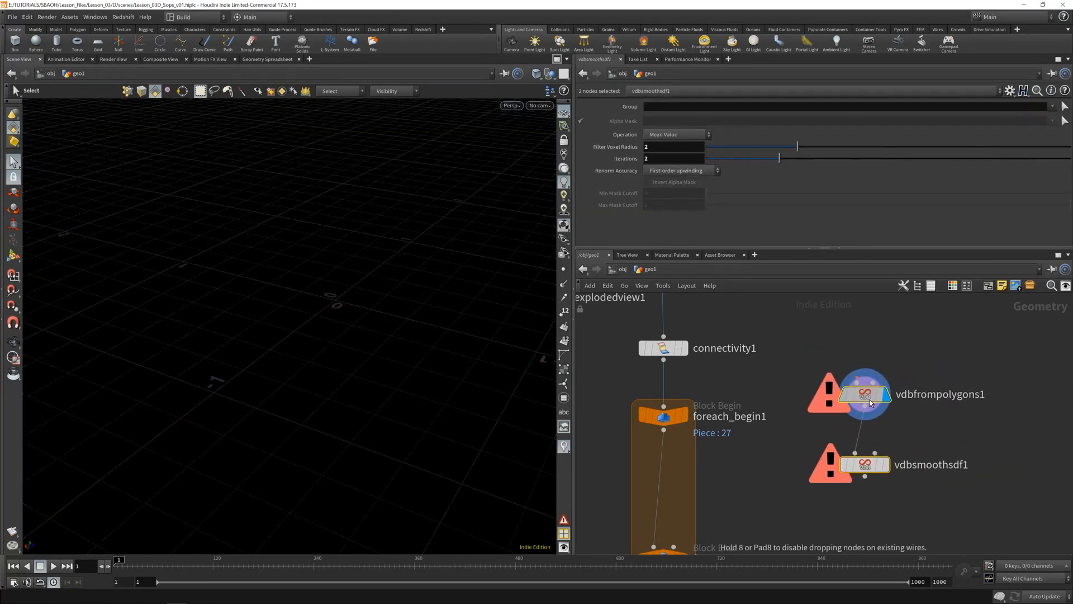
middle_drag(769, 437, 822, 383)
drag(899, 338, 698, 396)
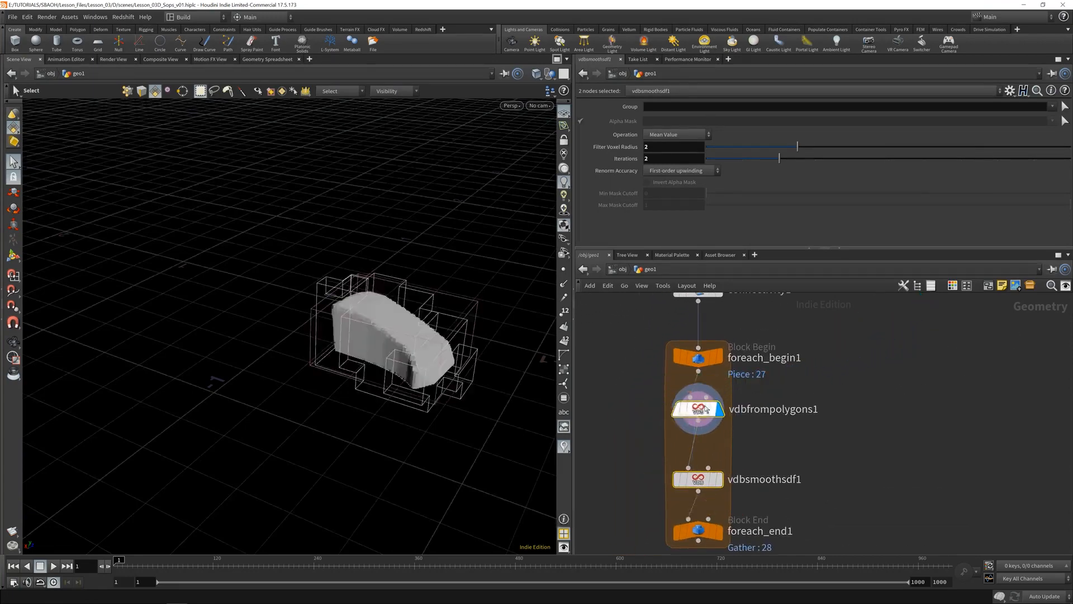
Step: Display the foreach_end1 output with the VDB nodes in the loop, select that node and save the scene
middle_drag(790, 492, 788, 447)
click(718, 488)
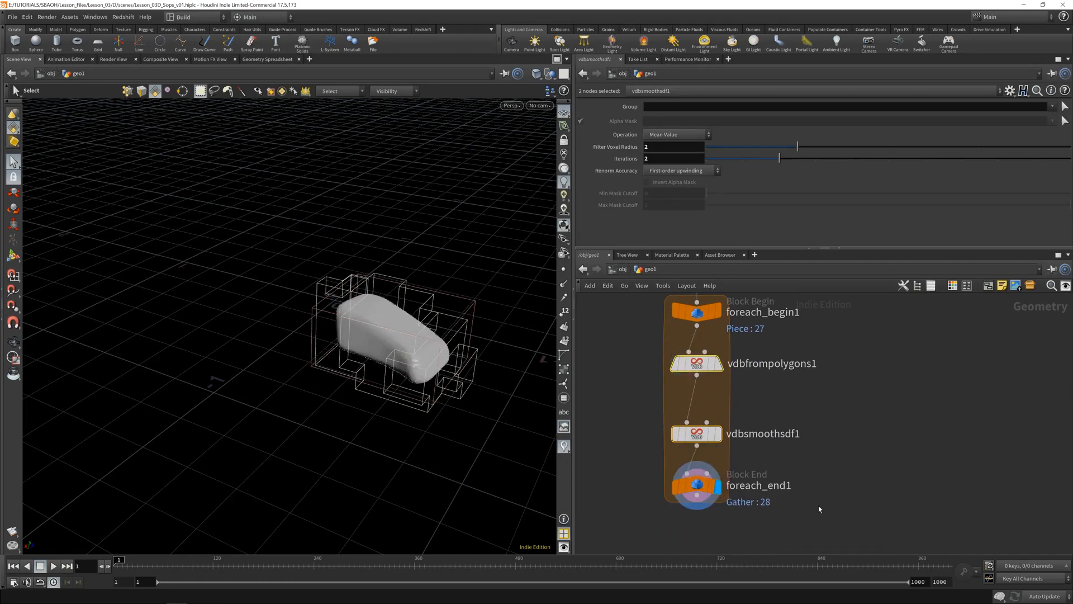
mouse_move(703, 491)
middle_drag(789, 373, 798, 400)
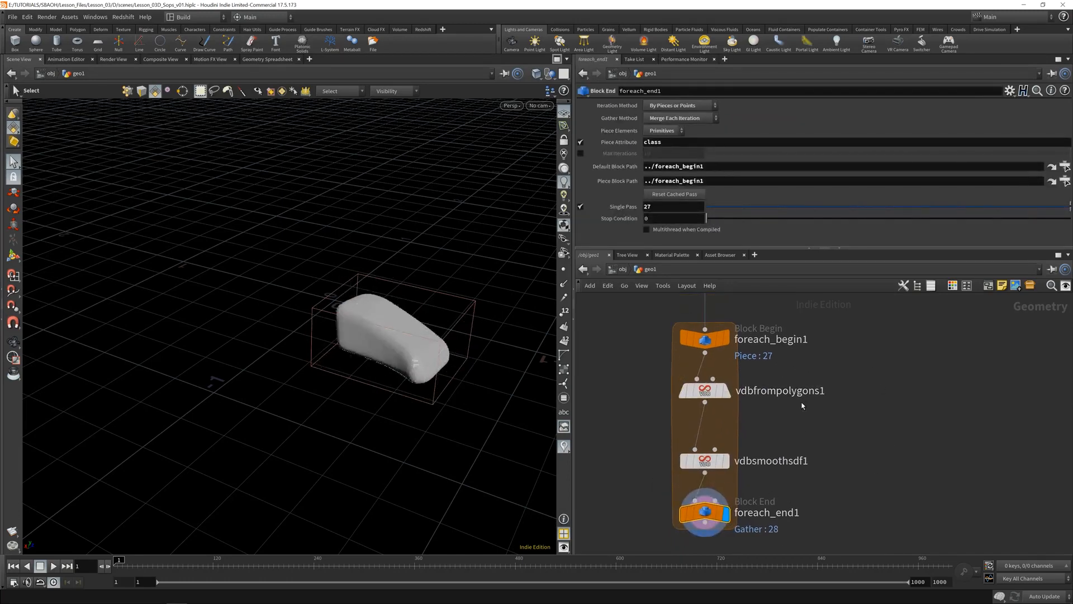
key(ctrl+s)
Step: Examine the smoothed piece up close and review the vdbfrompolygons1 and vdbsmoothsdf1 settings
alt+drag(339, 331, 404, 333)
alt+right_drag(405, 333, 397, 317)
drag(396, 317, 431, 316)
click(704, 460)
click(707, 393)
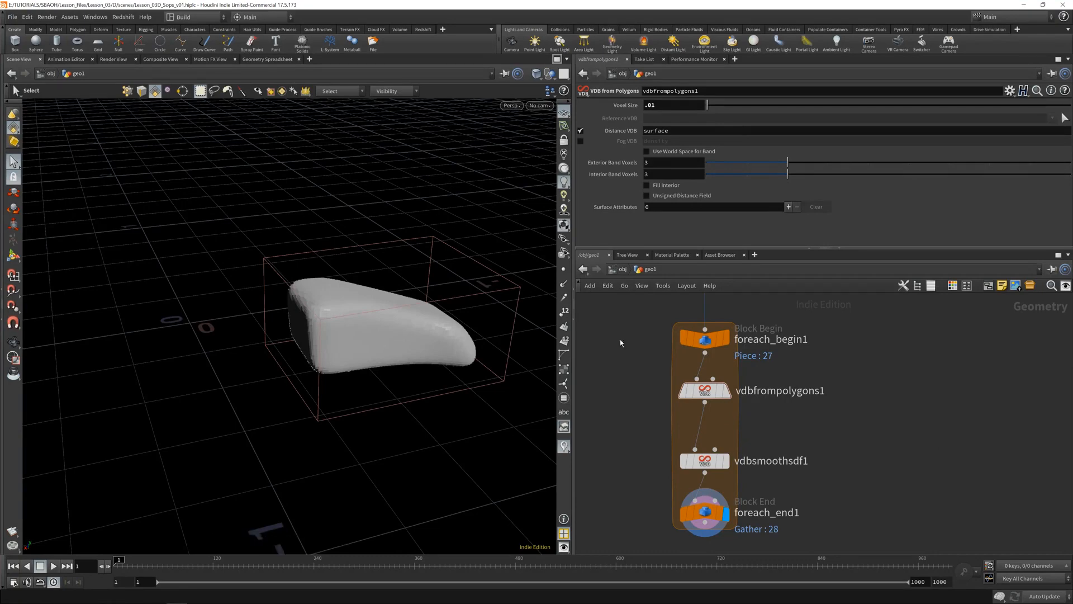
click(710, 461)
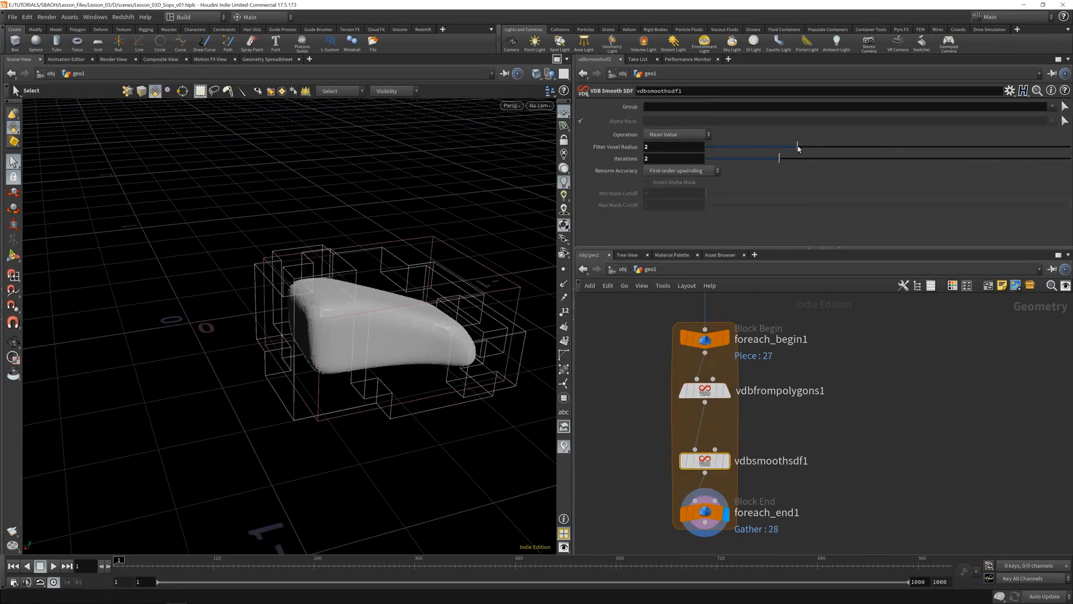
Step: Set vdbsmoothsdf1's Filter Voxel Radius to 3 and Iterations to 5, then inspect the smoothed piece from several angles
drag(859, 151, 875, 168)
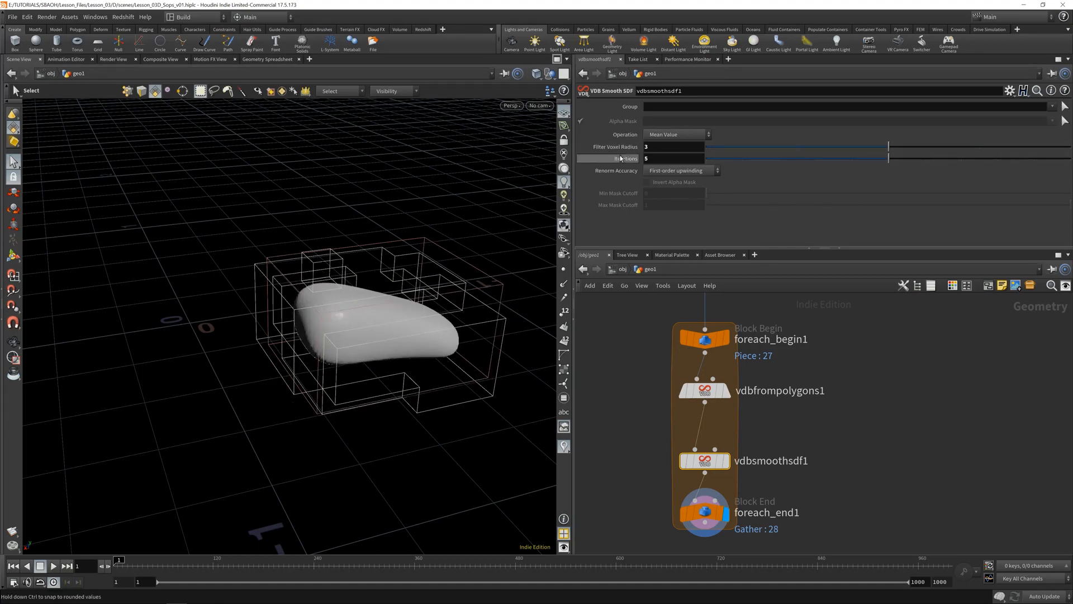
key(Escape)
drag(168, 274, 492, 262)
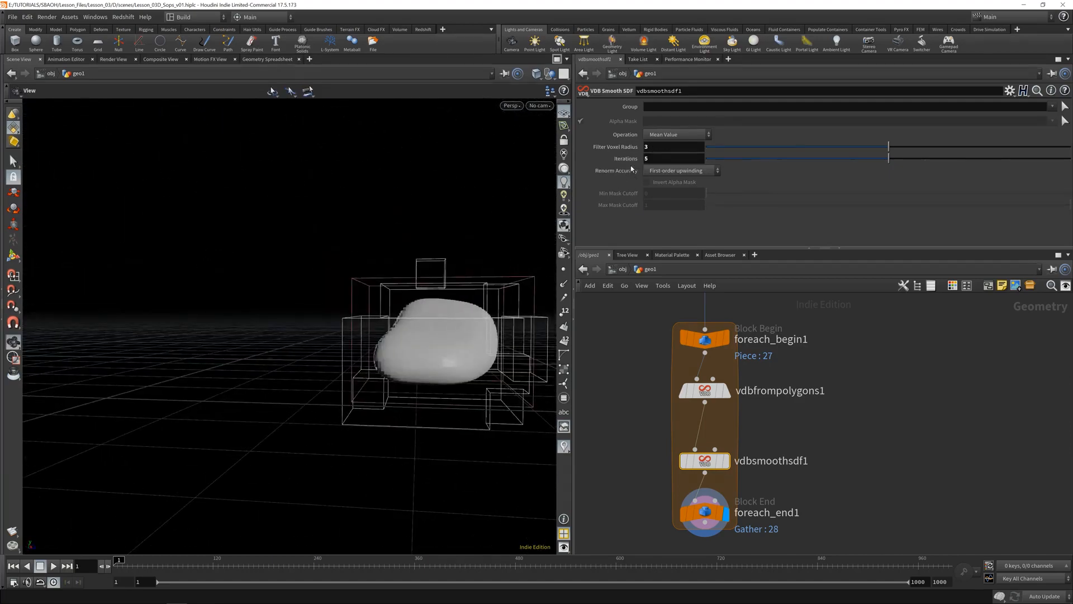
drag(426, 330, 305, 250)
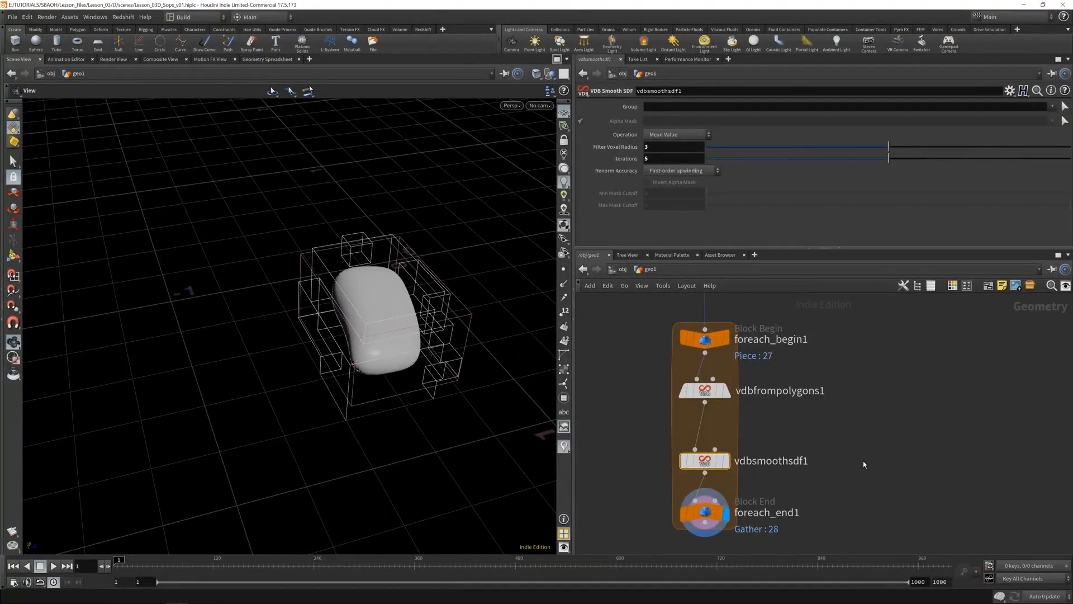
Step: Turn off Single Pass on foreach_end1 to process all pieces and inspect the whole smoothed wall
click(706, 508)
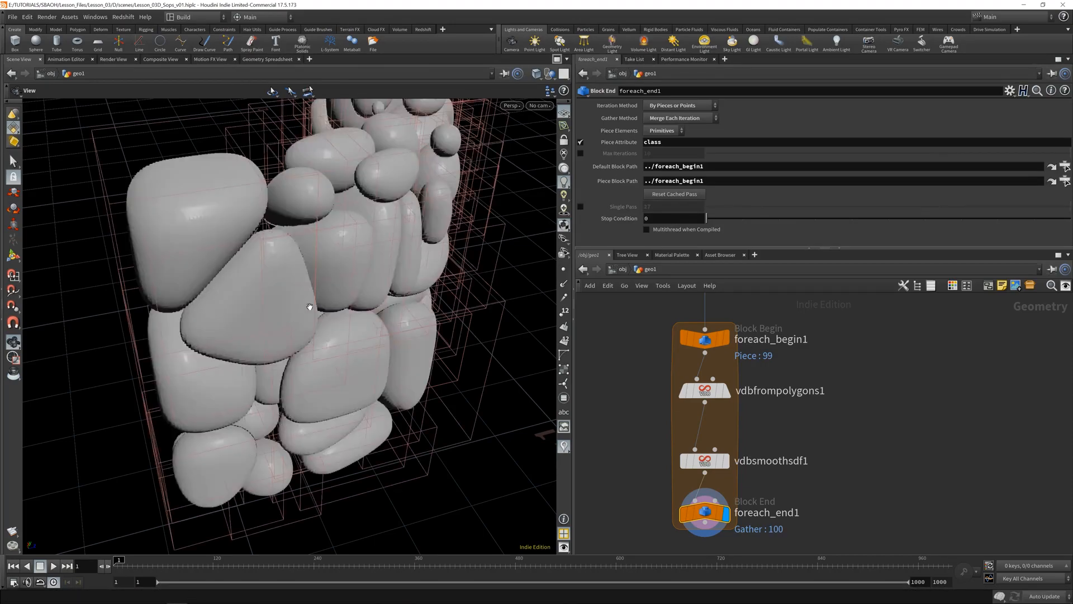
alt+right_drag(310, 307, 274, 330)
alt+drag(274, 330, 323, 336)
right_drag(323, 336, 348, 306)
drag(348, 306, 383, 240)
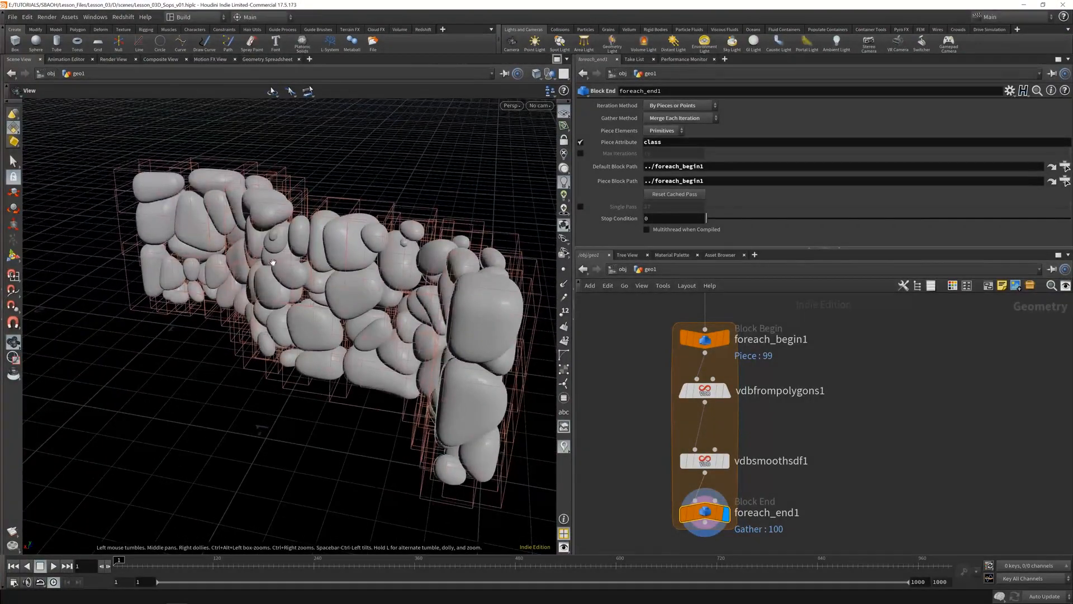
drag(273, 262, 338, 254)
Step: Set vdbsmoothsdf1's Filter Voxel Radius to 2, save the scene and check the stone shapes across the wall
click(705, 463)
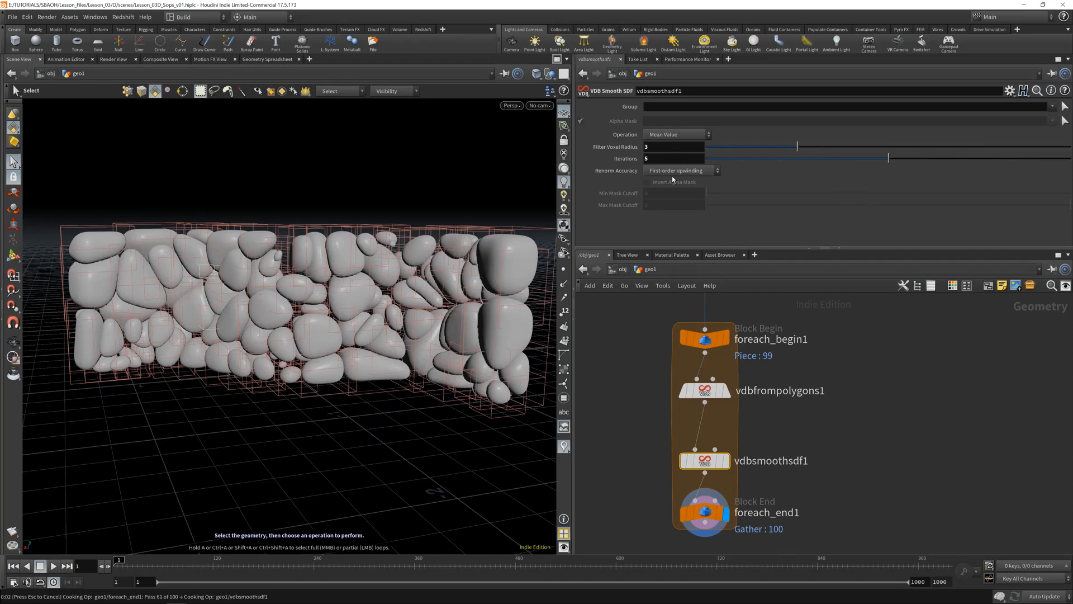
middle_drag(672, 176, 667, 175)
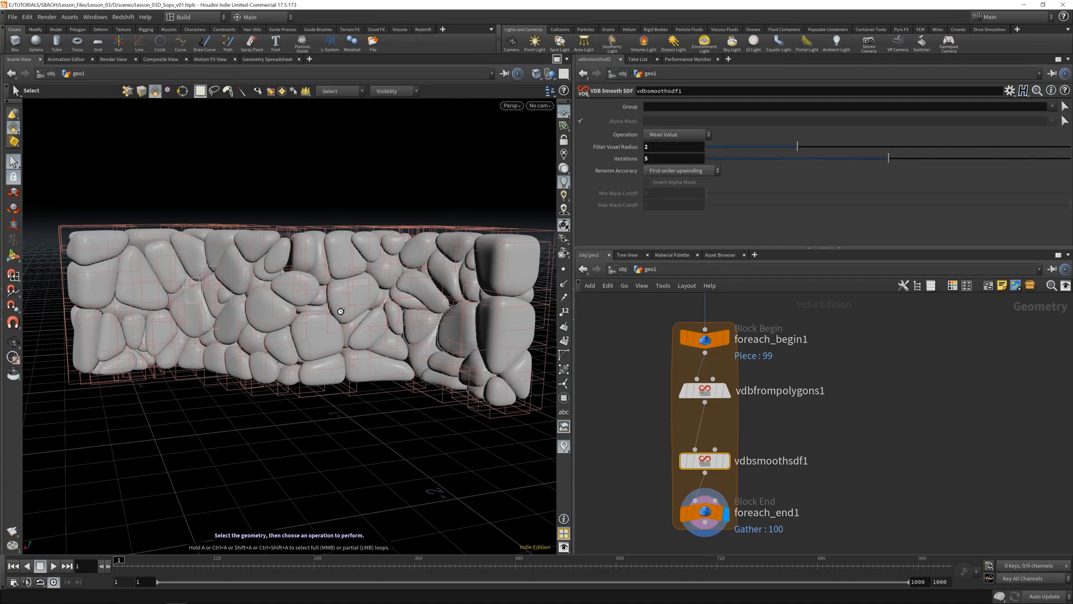
alt+drag(329, 288, 363, 330)
key(ctrl+s)
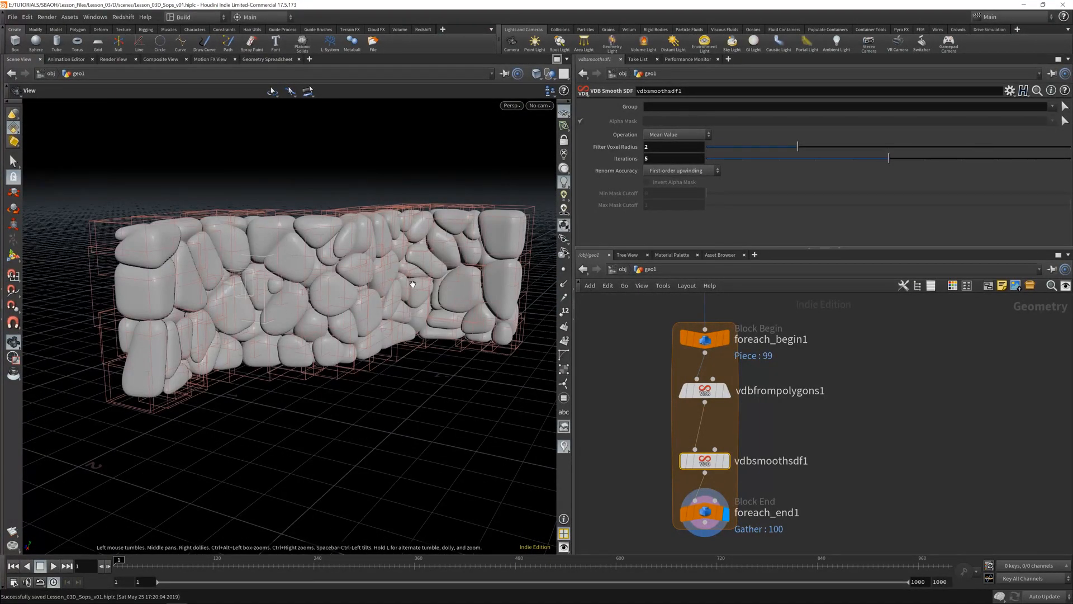
alt+drag(314, 325, 383, 351)
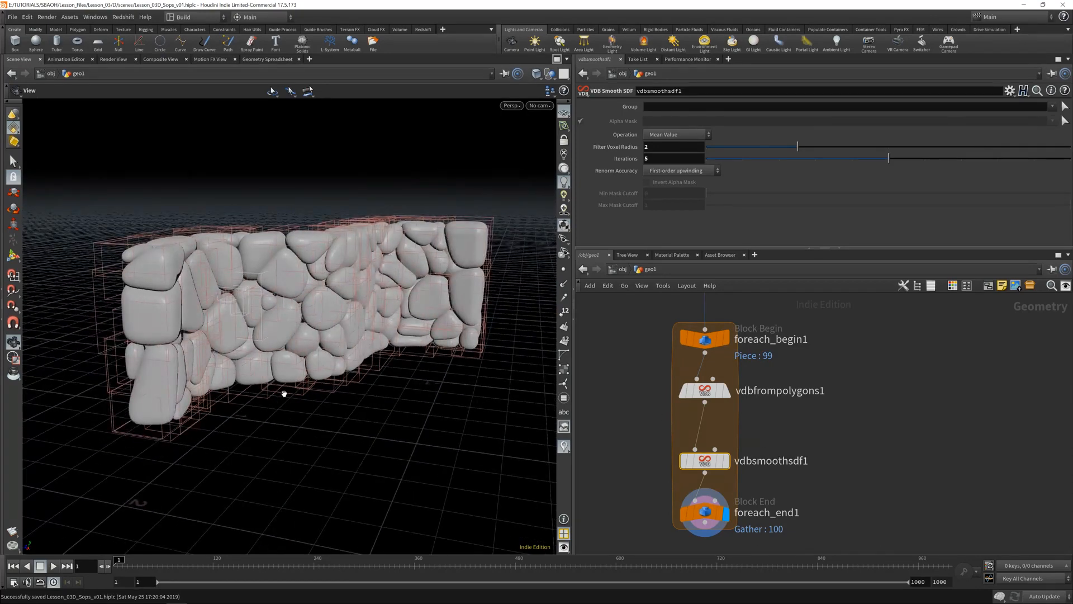
Step: Move foreach_end1 farther below vdbsmoothsdf1 to make room for another node in the loop
middle_drag(803, 521, 786, 462)
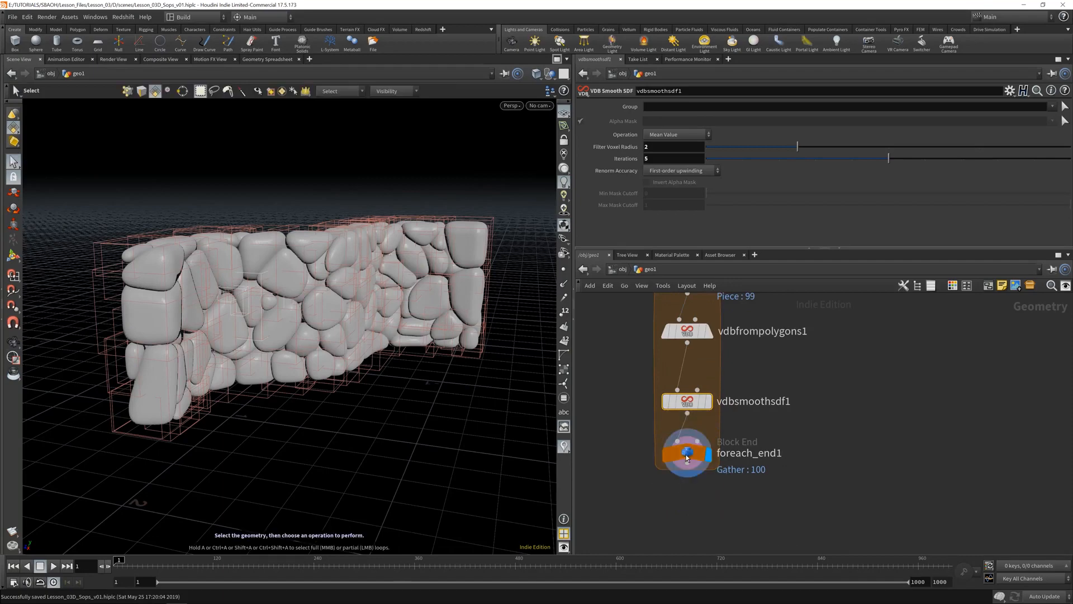
drag(694, 453, 693, 529)
key(Tab)
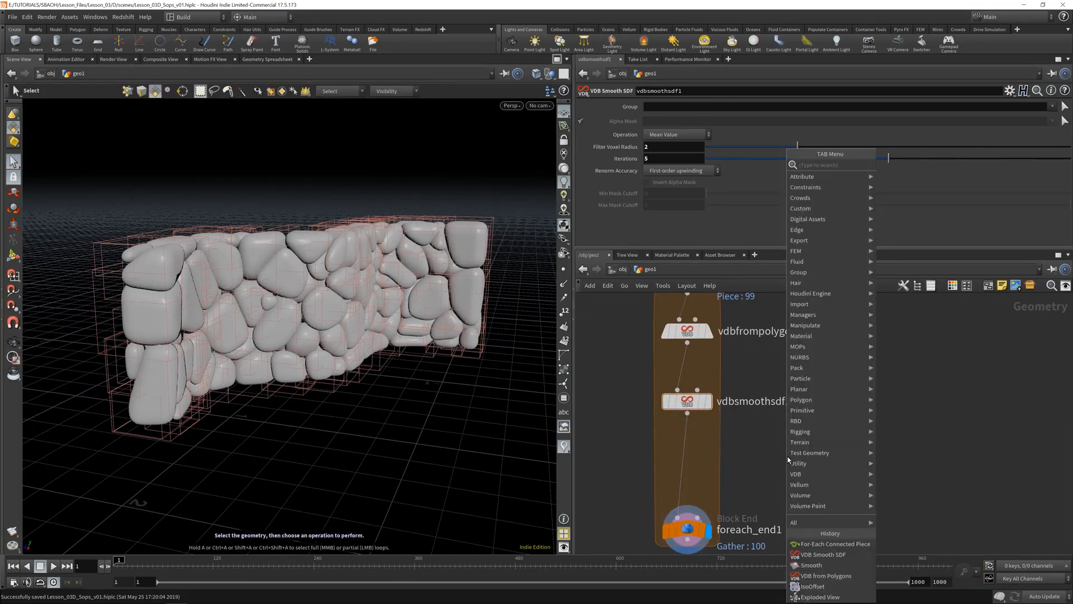
text(conv)
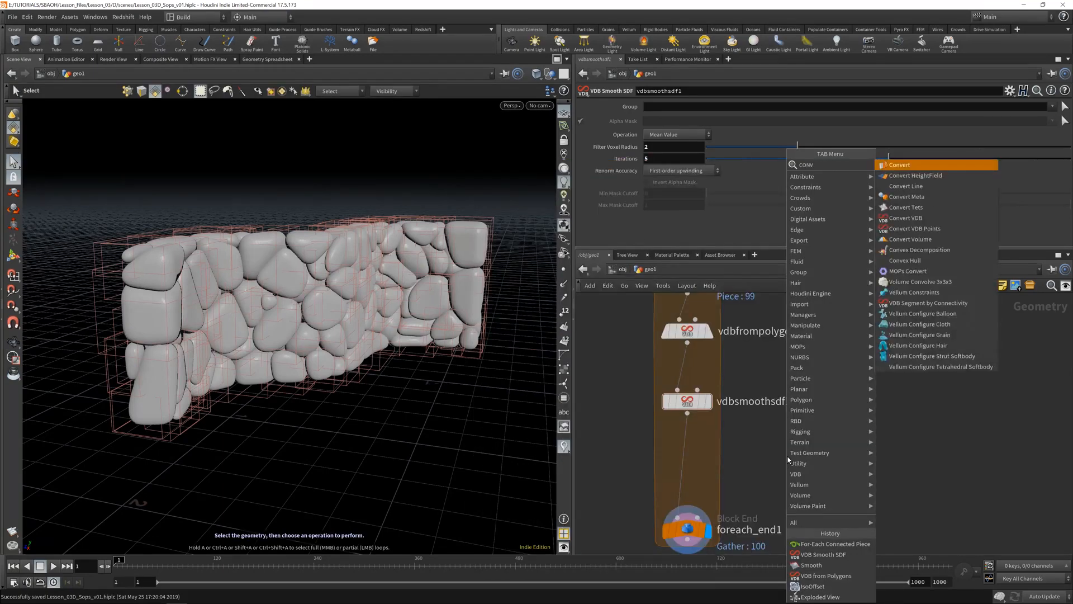
text(ert)
key(Return)
key(Escape)
Step: Add a Convert VDB node and insert it in the loop between vdbsmoothsdf1 and foreach_end1
key(Tab)
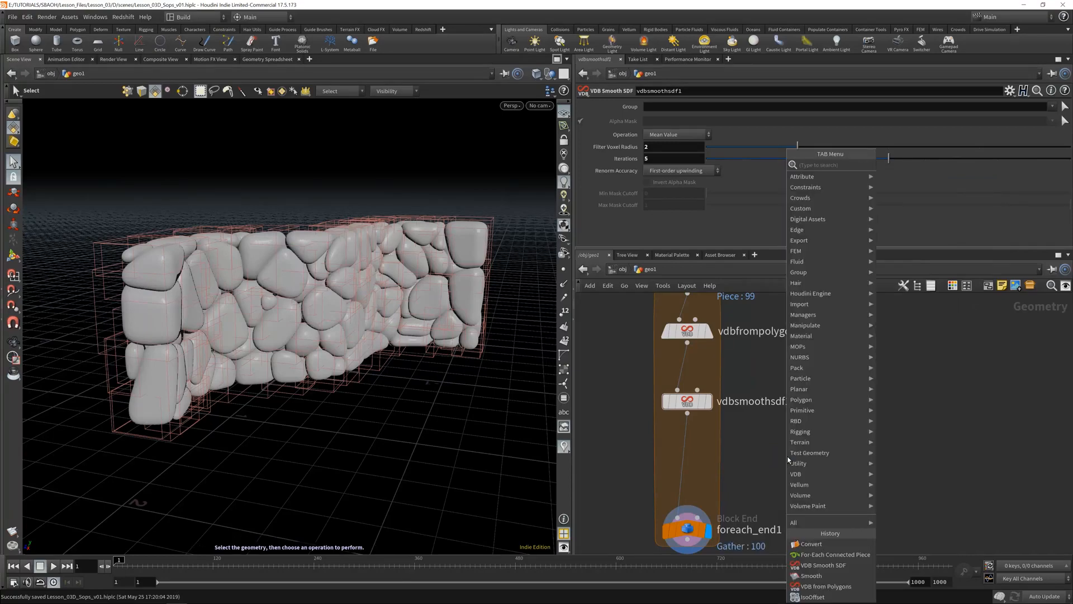
text(convert vdb)
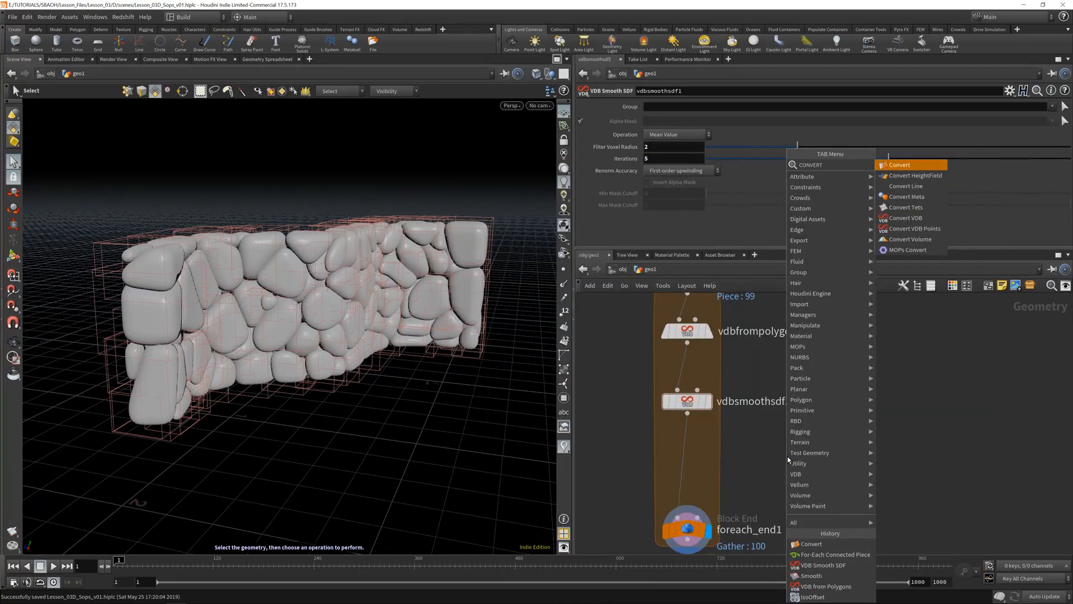
key(Return)
click(788, 460)
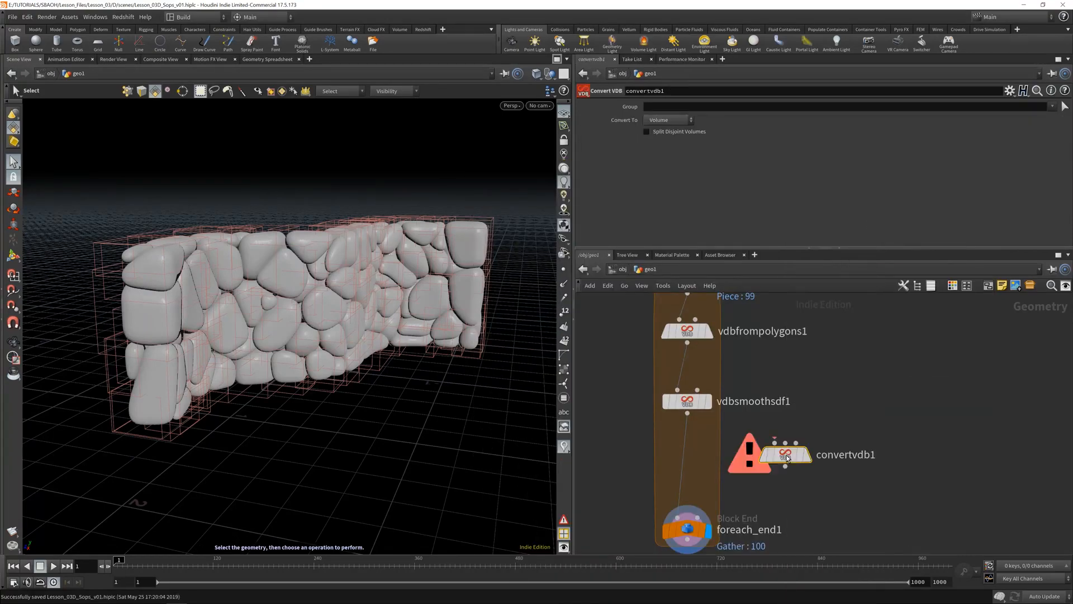
drag(788, 460, 692, 468)
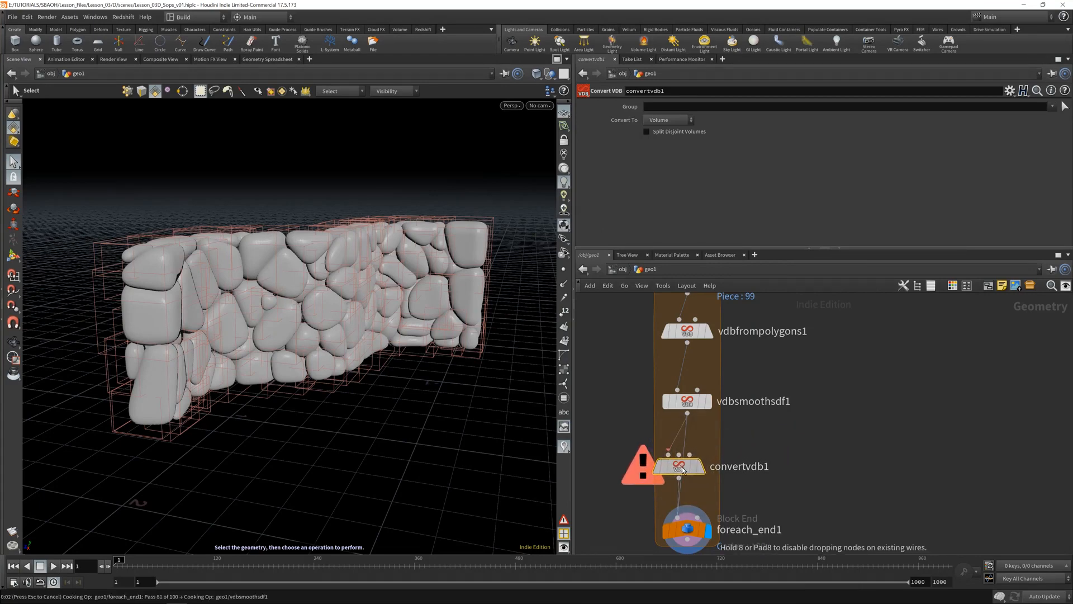
drag(677, 470, 685, 471)
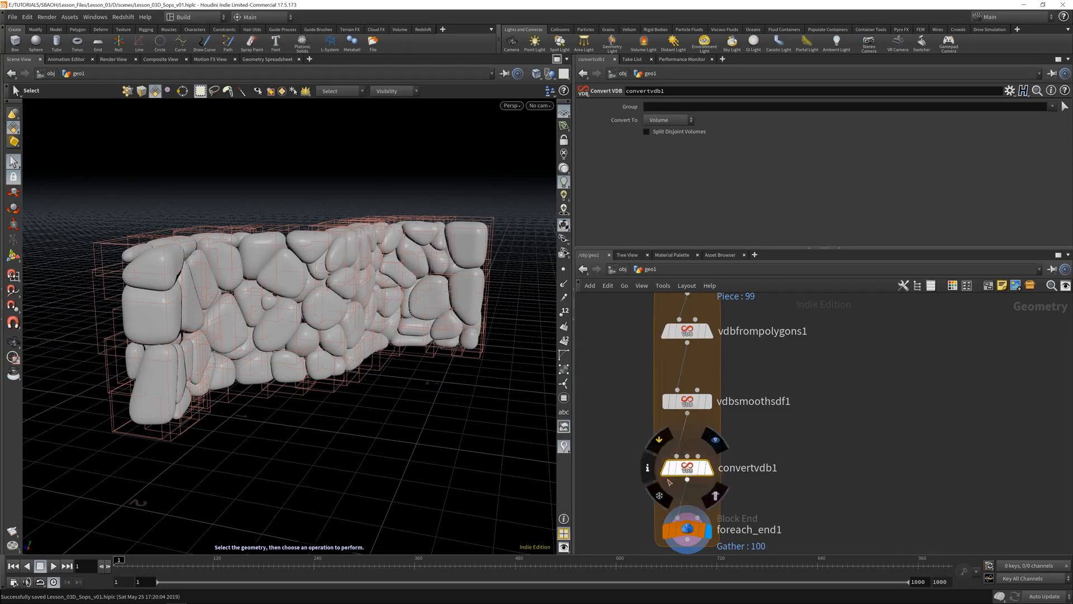
Step: Set convertvdb1 to convert the VDBs to Polygons and save the scene
scroll(417, 304, up, 5)
alt+drag(417, 305, 330, 302)
click(688, 529)
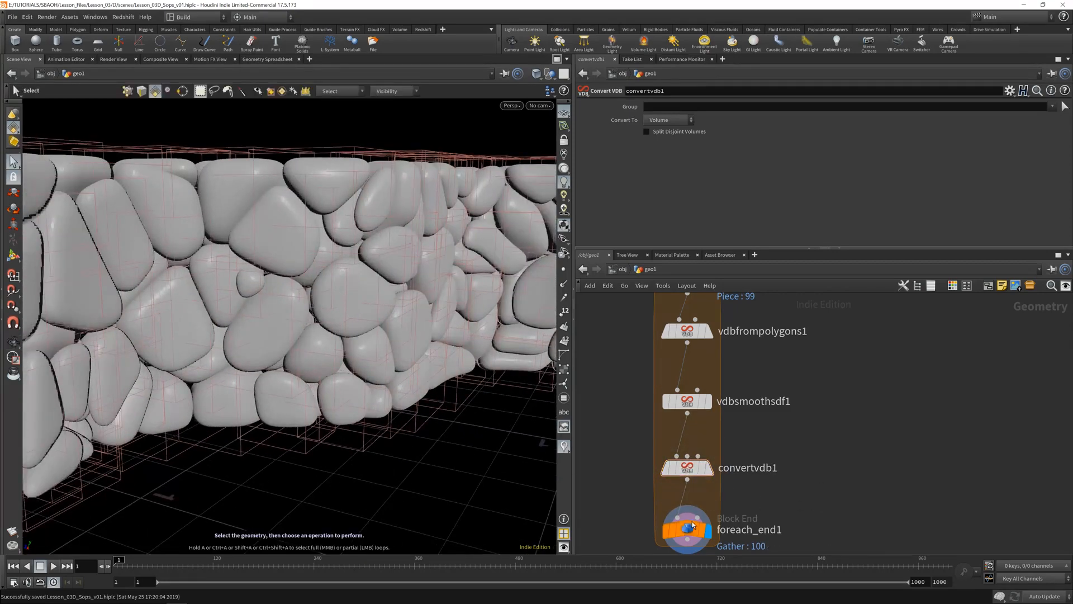
click(691, 468)
click(668, 121)
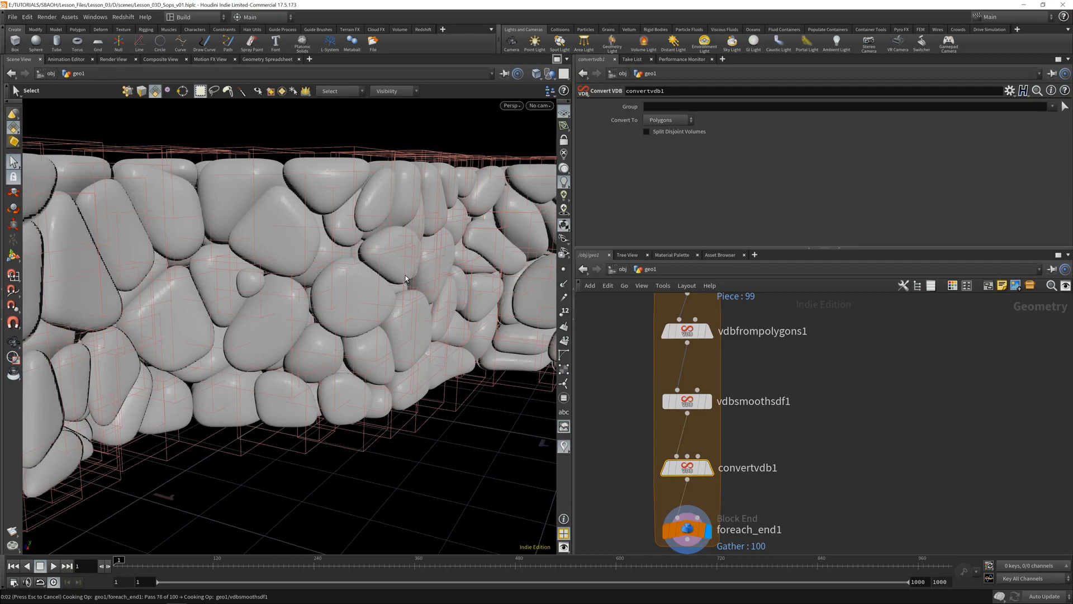
key(ctrl+s)
Step: Examine the polygon mesh of the converted stones up close and across the whole wall
alt+drag(373, 239, 309, 250)
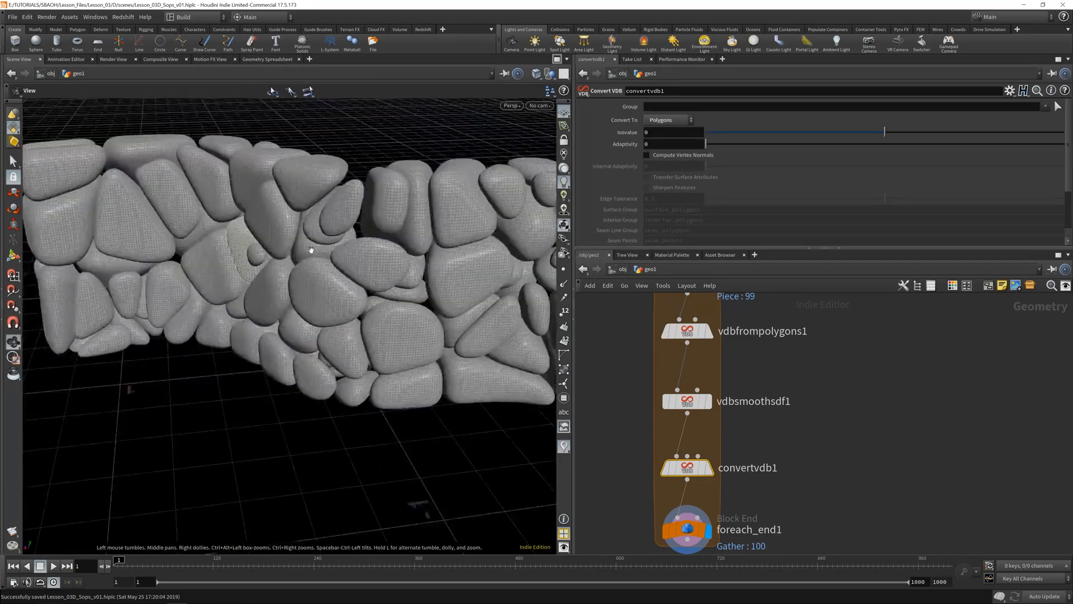
alt+right_drag(309, 249, 496, 232)
alt+middle_drag(495, 233, 292, 272)
alt+drag(292, 273, 335, 289)
alt+right_drag(335, 289, 209, 262)
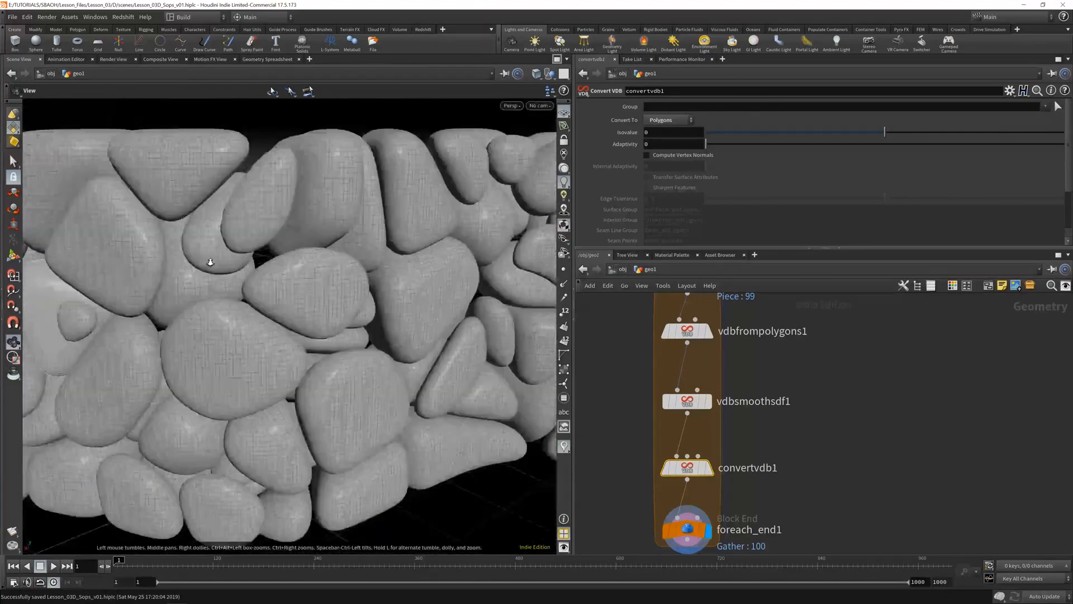
alt+drag(209, 262, 276, 291)
alt+right_drag(276, 291, 226, 286)
alt+drag(227, 286, 317, 295)
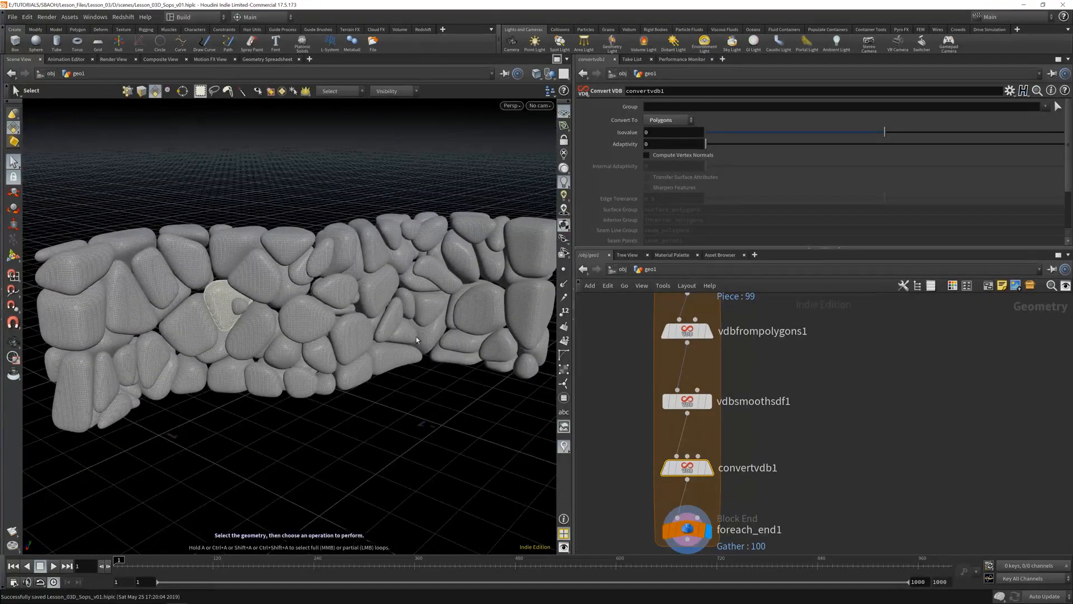
alt+drag(417, 339, 241, 250)
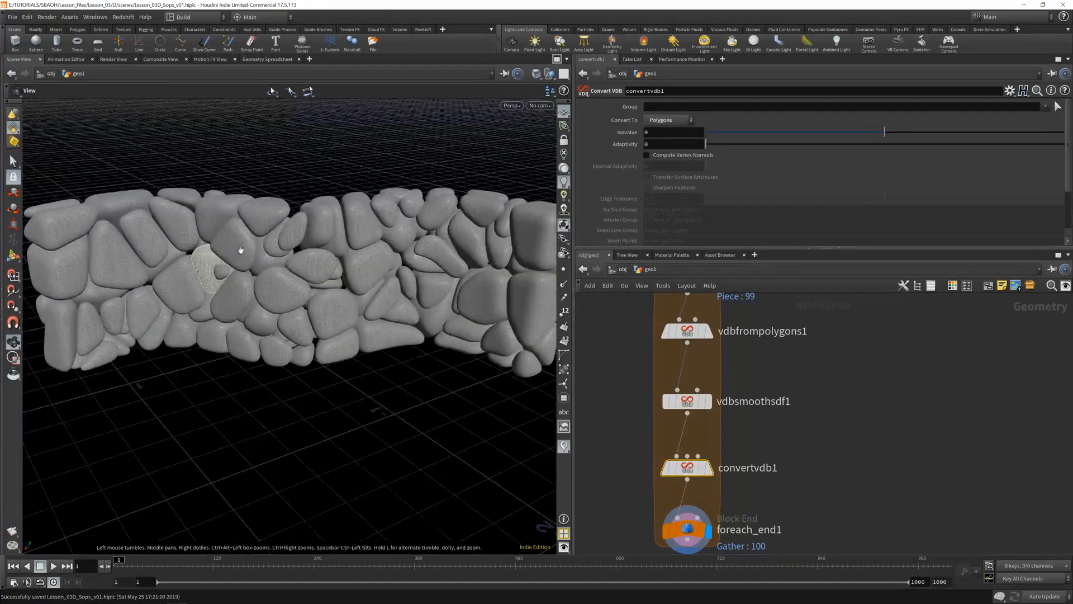
Step: Move foreach_end1 farther below convertvdb1 and re-enable its Single Pass option to isolate piece 27
alt+middle_drag(854, 526, 851, 414)
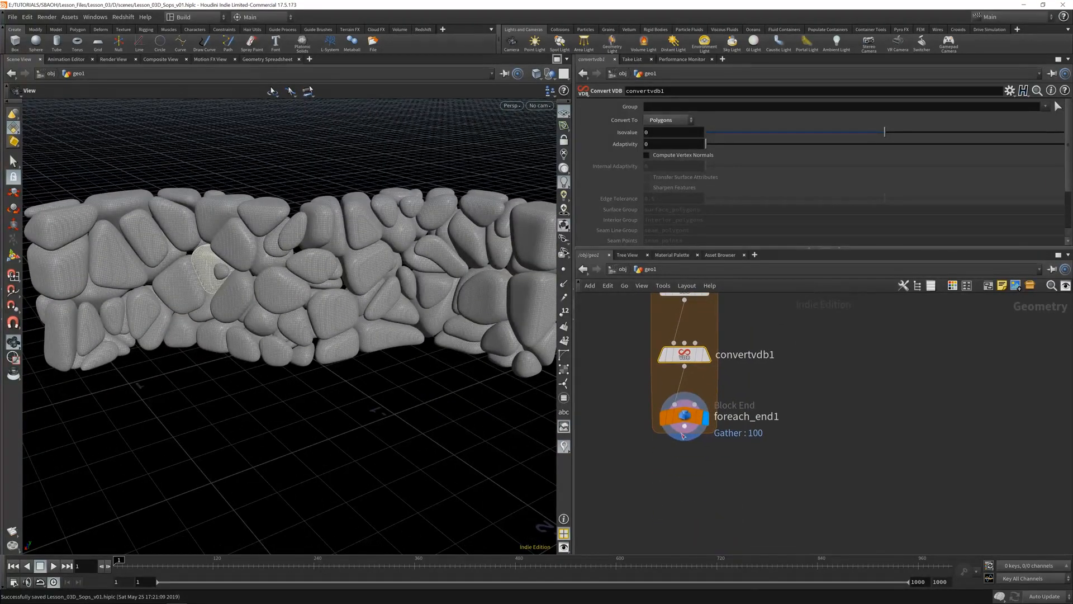
drag(687, 417, 688, 464)
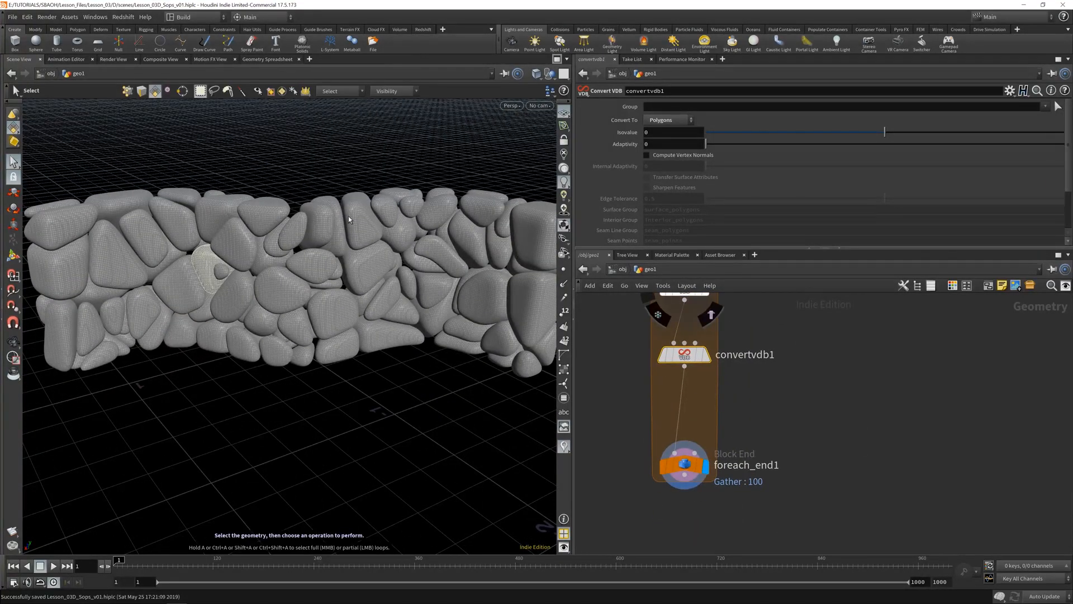
alt+drag(189, 237, 272, 285)
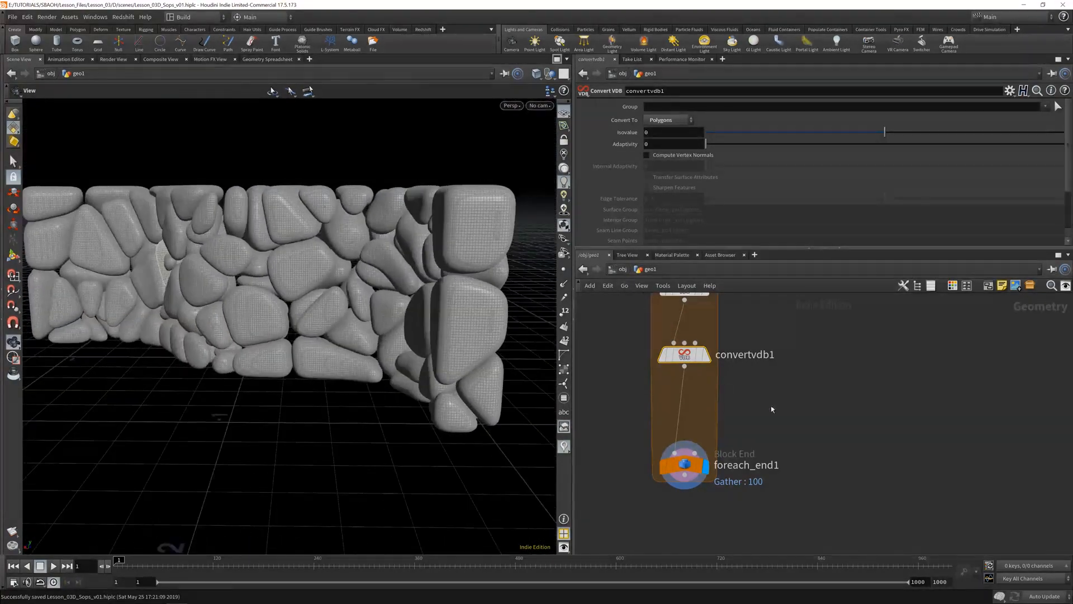
click(691, 466)
click(581, 208)
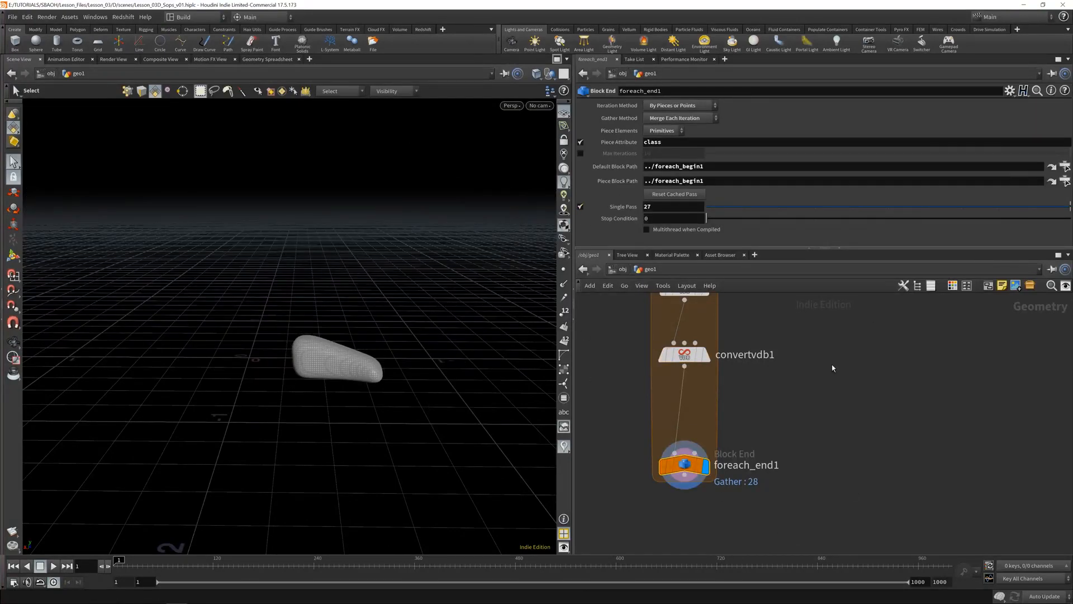
Step: Set the Single Pass of foreach_end1 to 9 to isolate another rock piece
scroll(820, 468, down, 3)
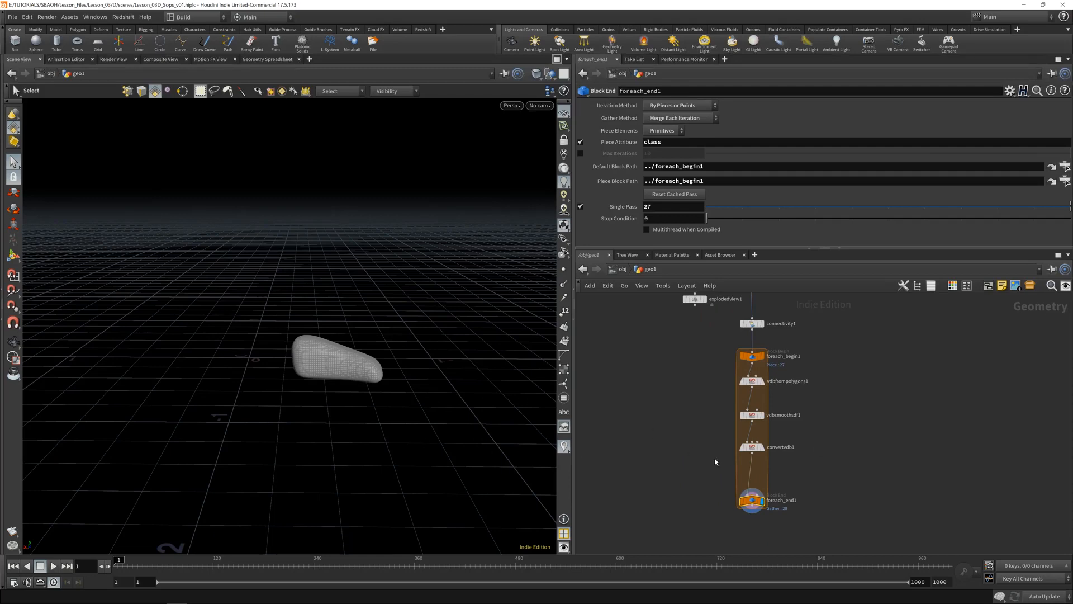
drag(815, 207, 1045, 217)
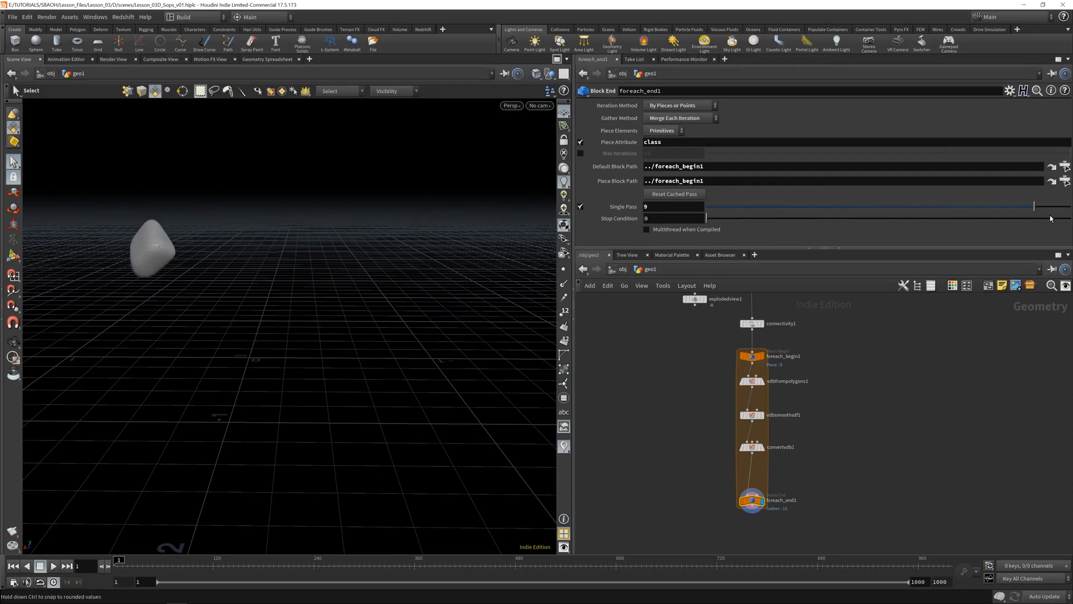
drag(403, 220, 330, 324)
right_drag(330, 324, 480, 288)
drag(480, 288, 263, 280)
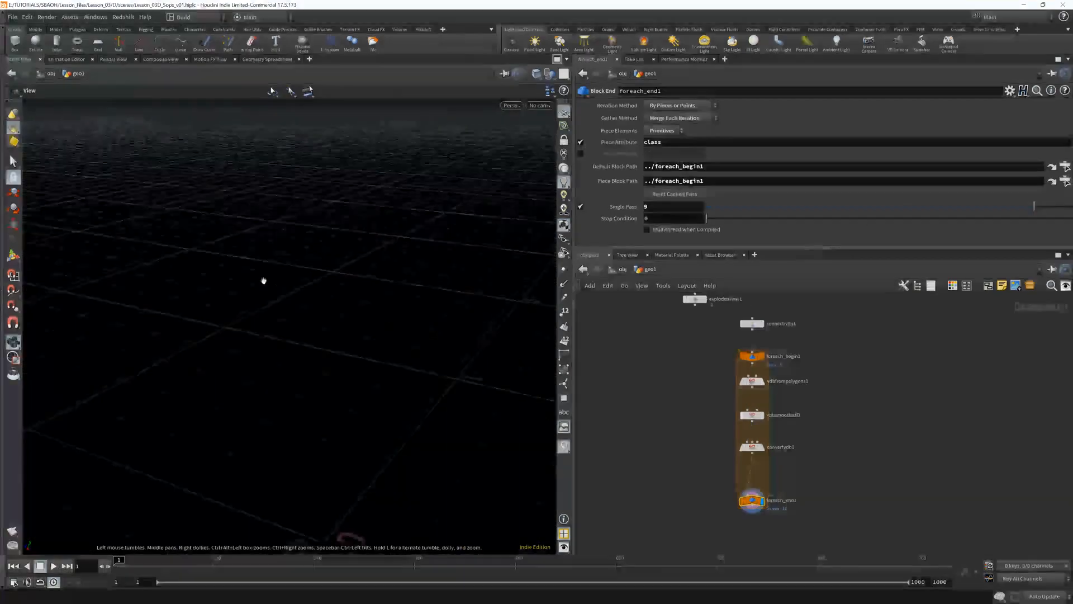
middle_drag(264, 280, 318, 318)
drag(318, 319, 283, 306)
Step: Insert a Mountain node between convertvdb1 and foreach_end1 inside the for-each loop
key(Tab)
text(mount)
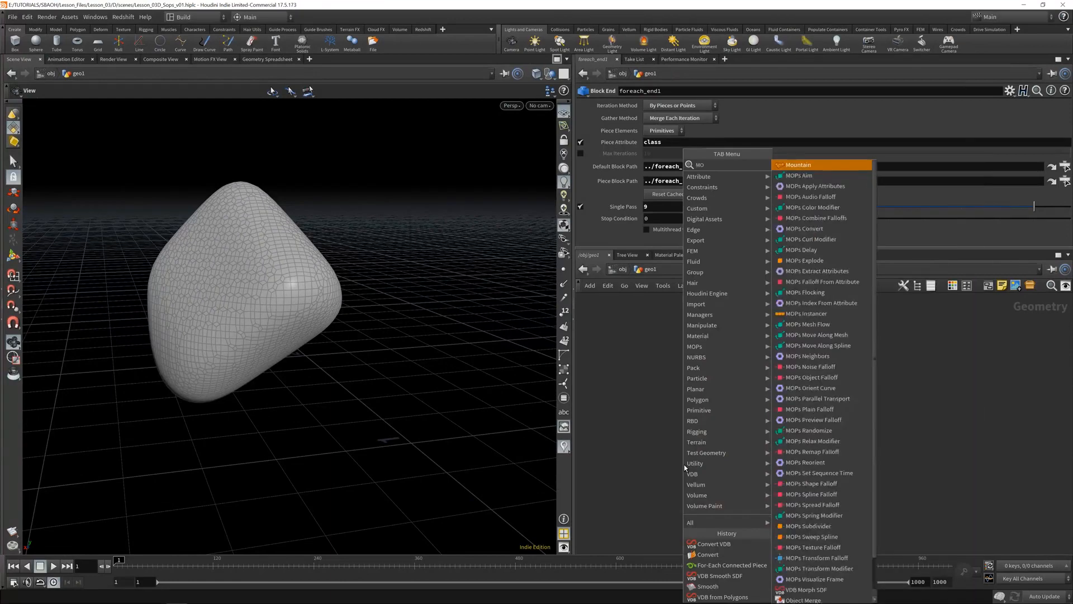
key(Return)
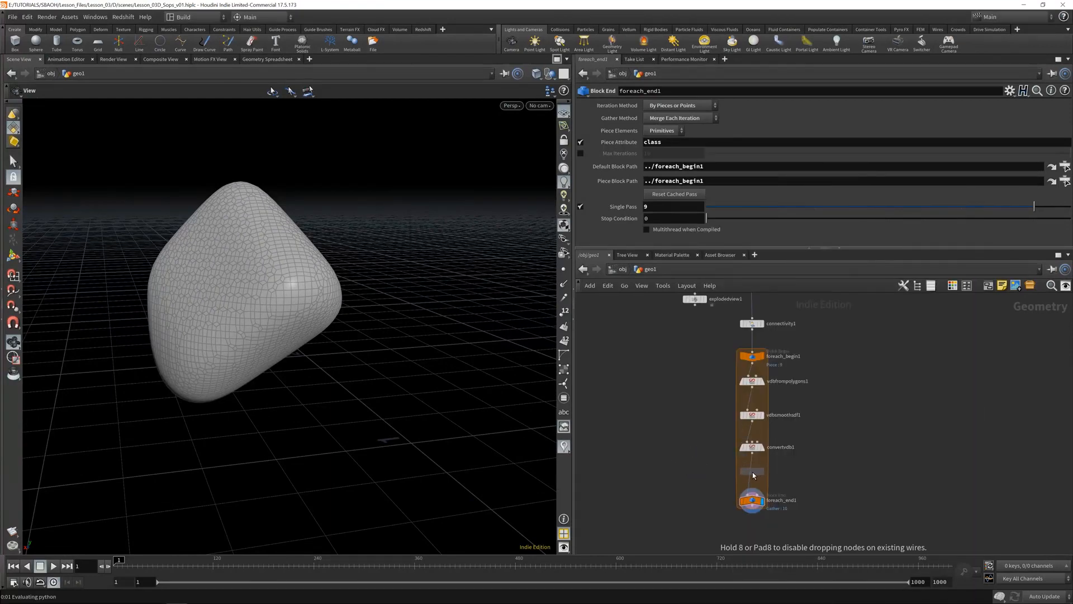
click(752, 472)
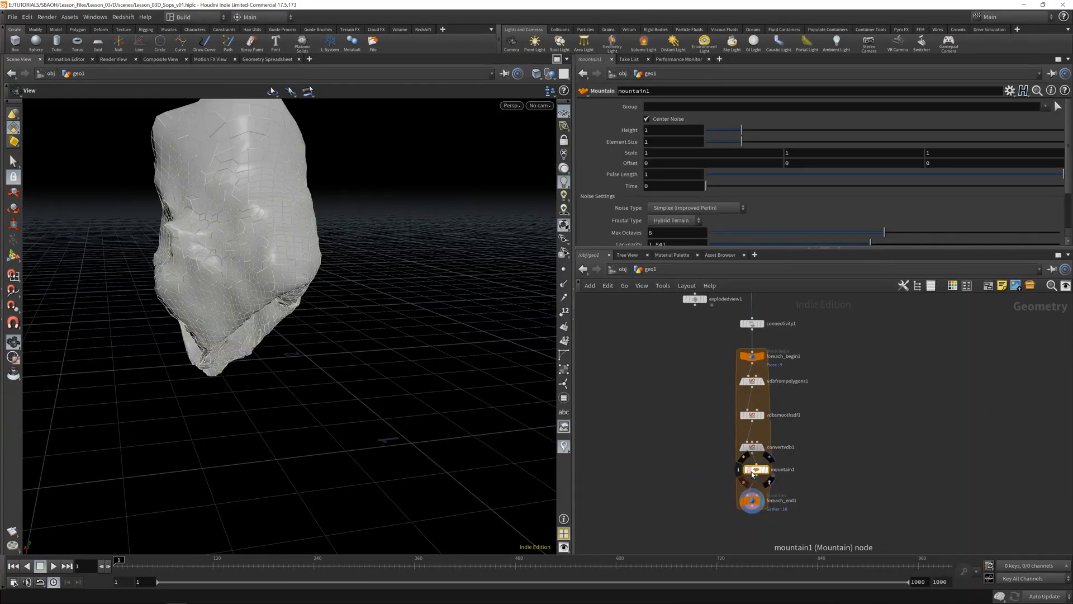
drag(752, 471, 747, 472)
scroll(273, 242, down, 2)
Step: Set the Mountain node's Height to 0.266 and its Element Size to 0.195
key(s)
drag(255, 235, 391, 225)
key(Escape)
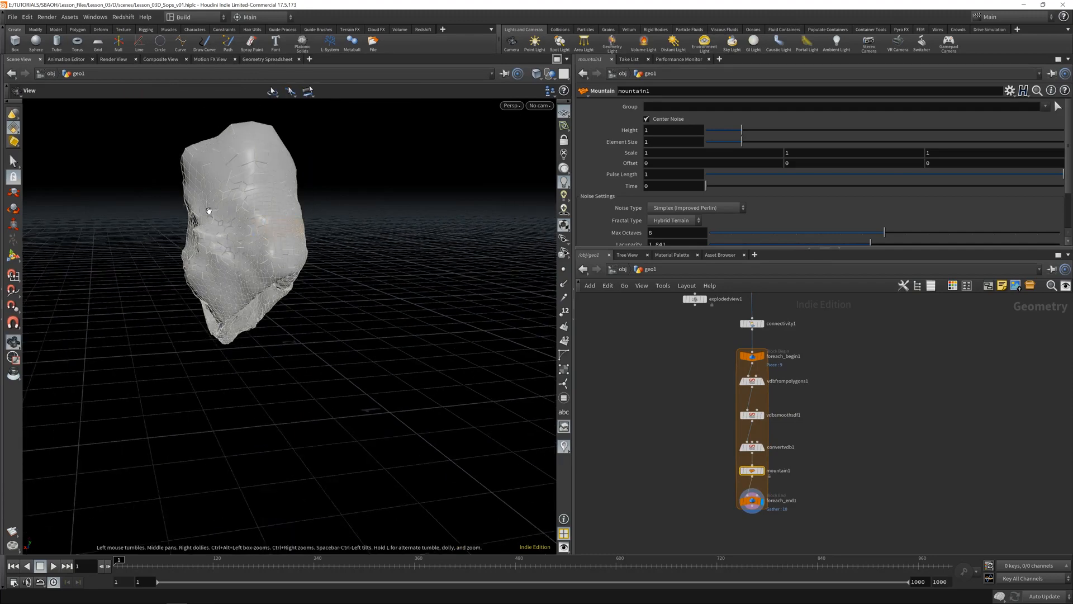
alt+drag(210, 211, 273, 274)
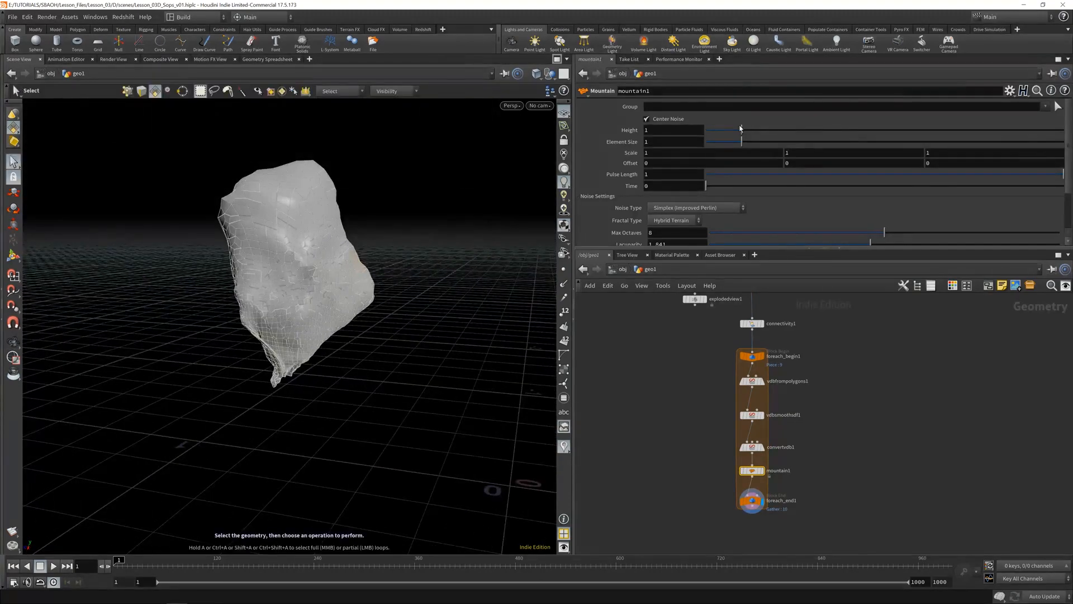
drag(741, 129, 713, 152)
key(Escape)
drag(240, 336, 281, 338)
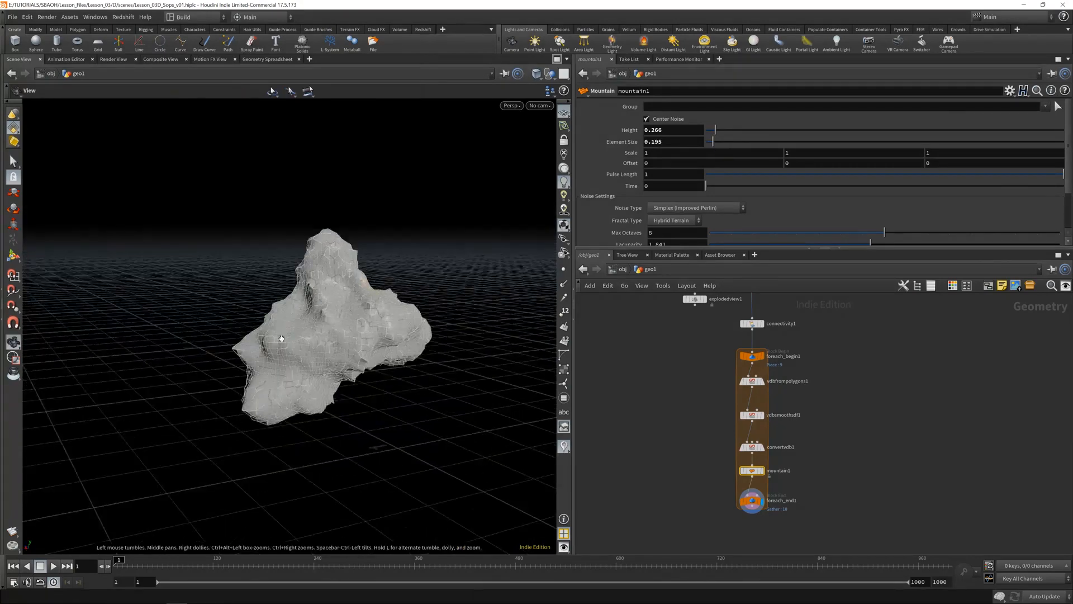
alt+right_drag(281, 338, 335, 339)
mouse_move(335, 338)
alt+mouse_down()
mouse_move(388, 338)
mouse_move(347, 342)
alt+mouse_up()
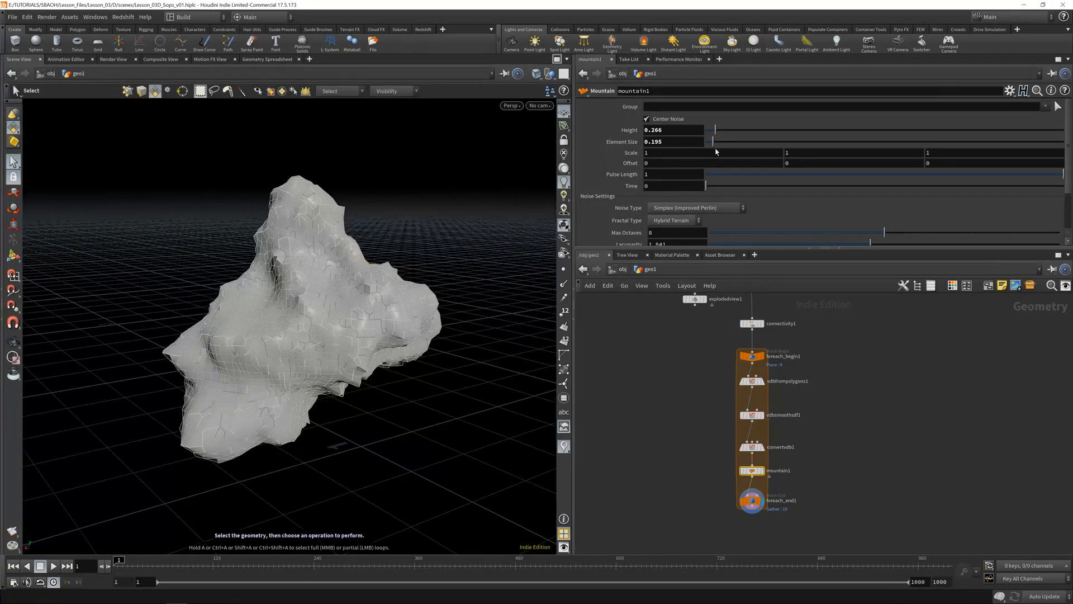
Step: Set mountain1's Element Size to 0.297 and its noise Roughness to 0.3121
drag(718, 144, 719, 144)
scroll(622, 217, down, 3)
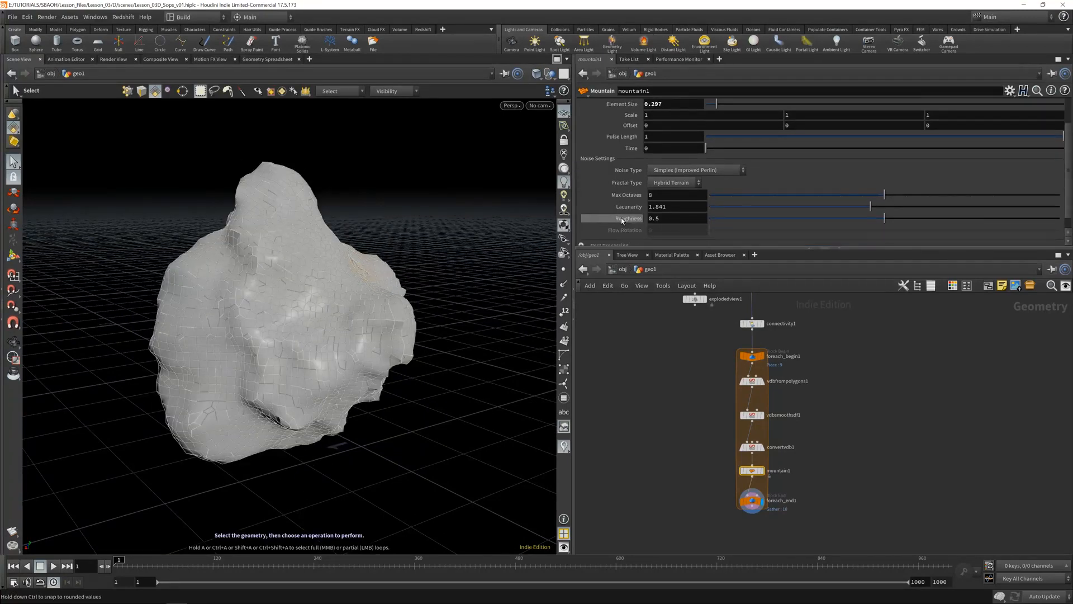
drag(882, 206, 819, 206)
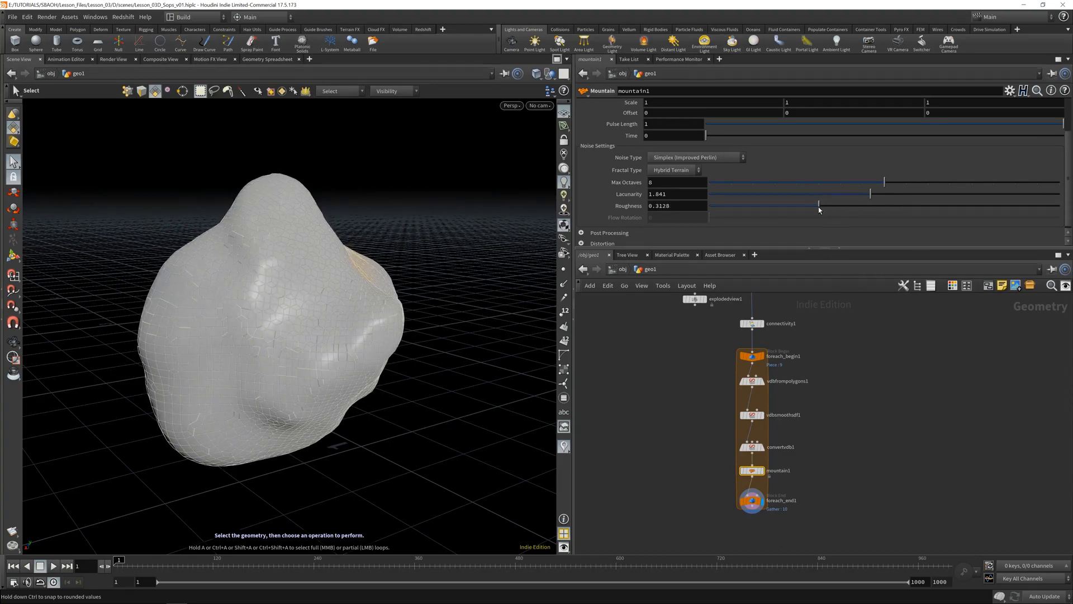
scroll(615, 201, up, 3)
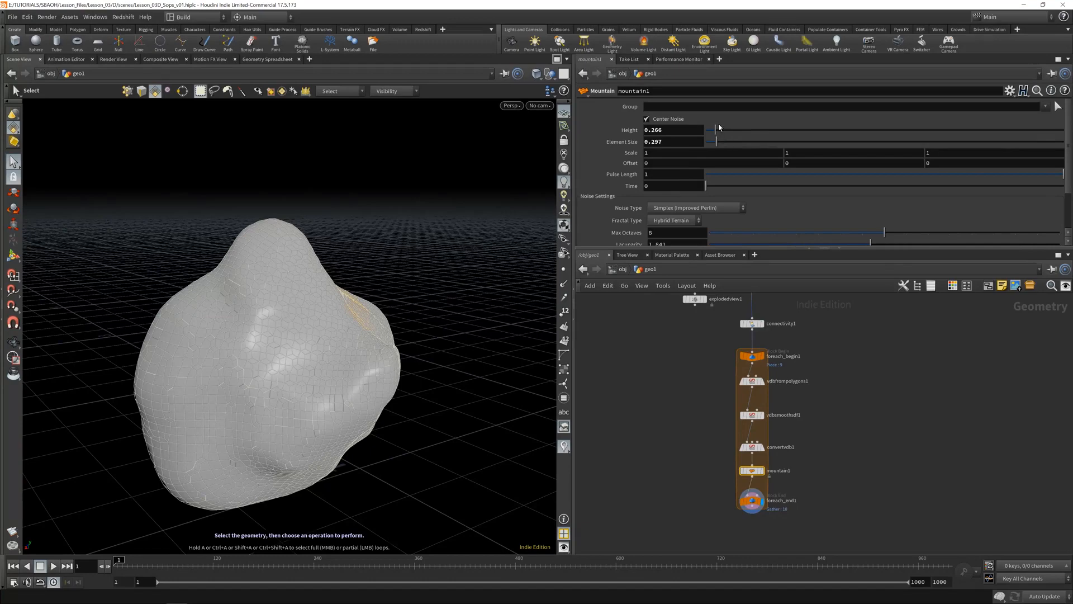
Step: Lower mountain1's Height to 0.068 and its Element Size to 0.102
drag(719, 134, 714, 135)
scroll(632, 198, down, 2)
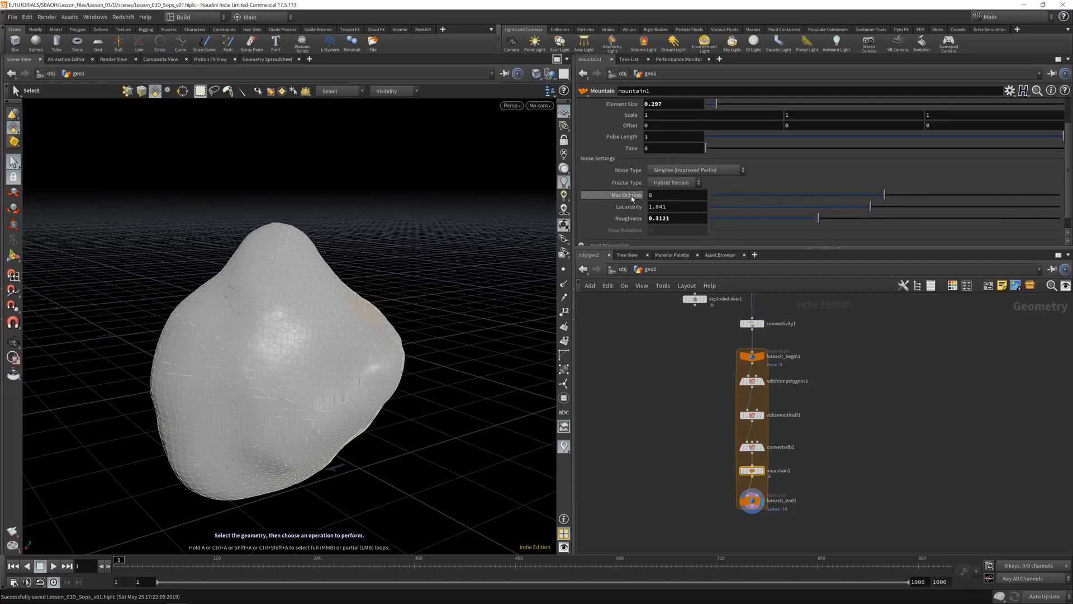
scroll(632, 157, up, 2)
drag(718, 130, 711, 133)
middle_drag(693, 119, 154, 196)
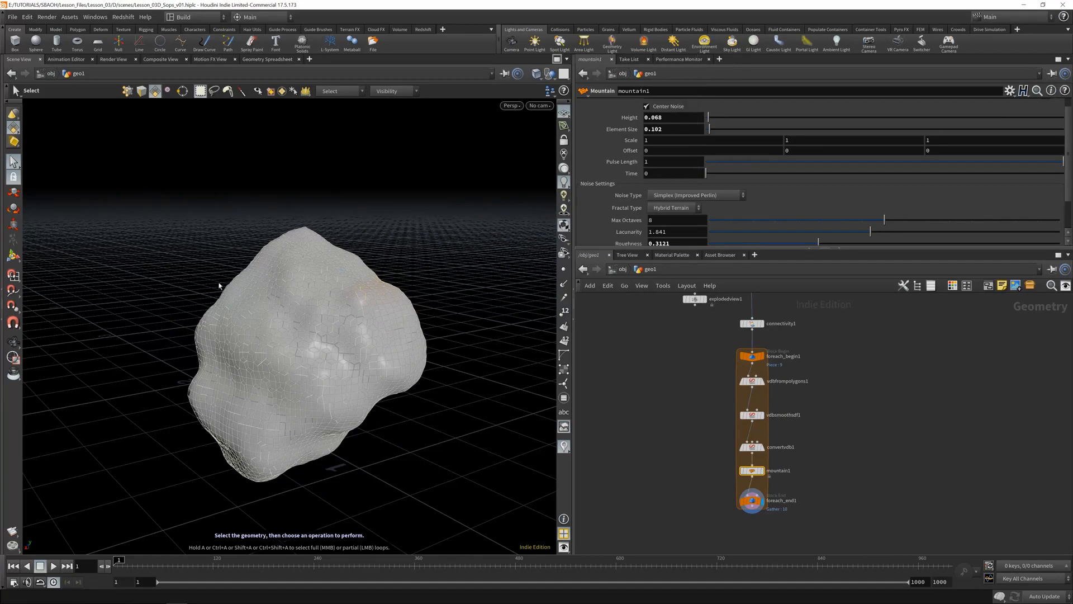
Step: Turn off Single Pass on foreach_end1 so the loop processes every piece of the wall
key(Escape)
drag(159, 307, 197, 376)
middle_drag(197, 376, 220, 309)
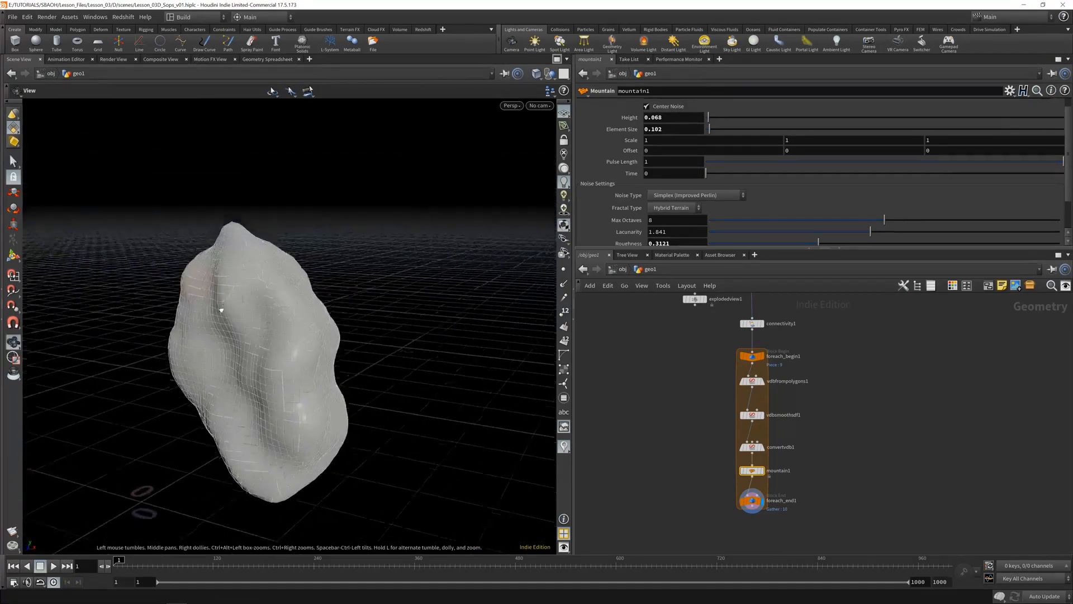
drag(220, 309, 86, 313)
middle_drag(279, 377, 288, 338)
right_drag(287, 338, 306, 351)
drag(306, 351, 397, 346)
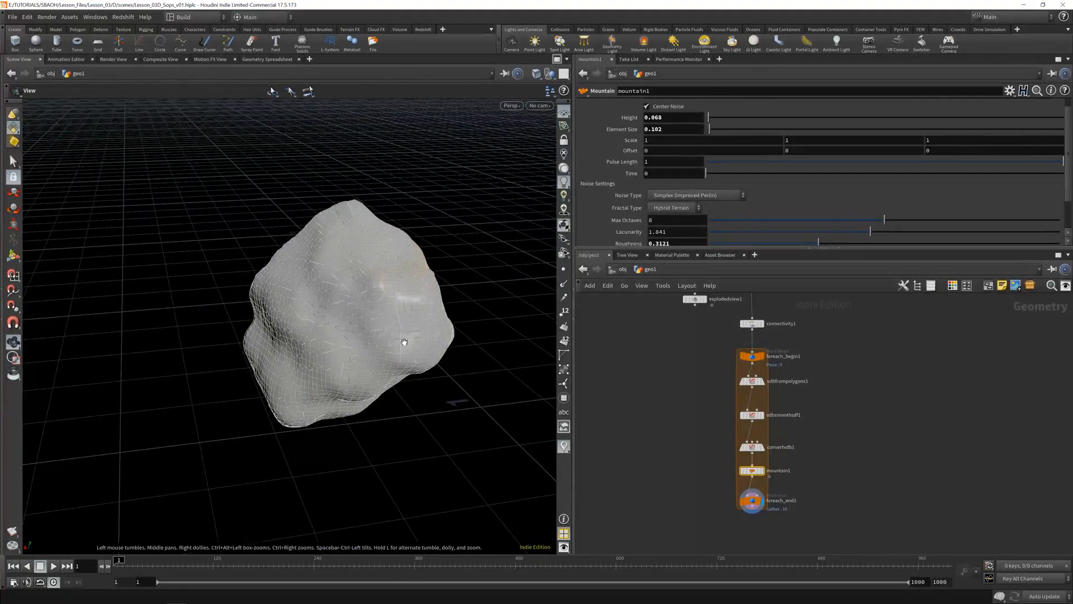
click(751, 500)
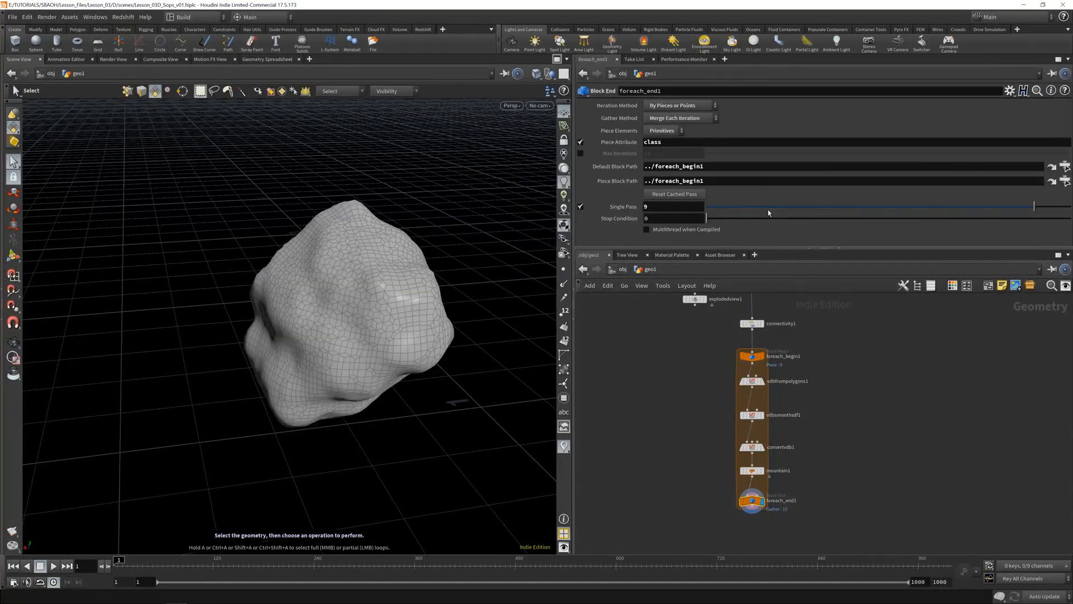
click(580, 206)
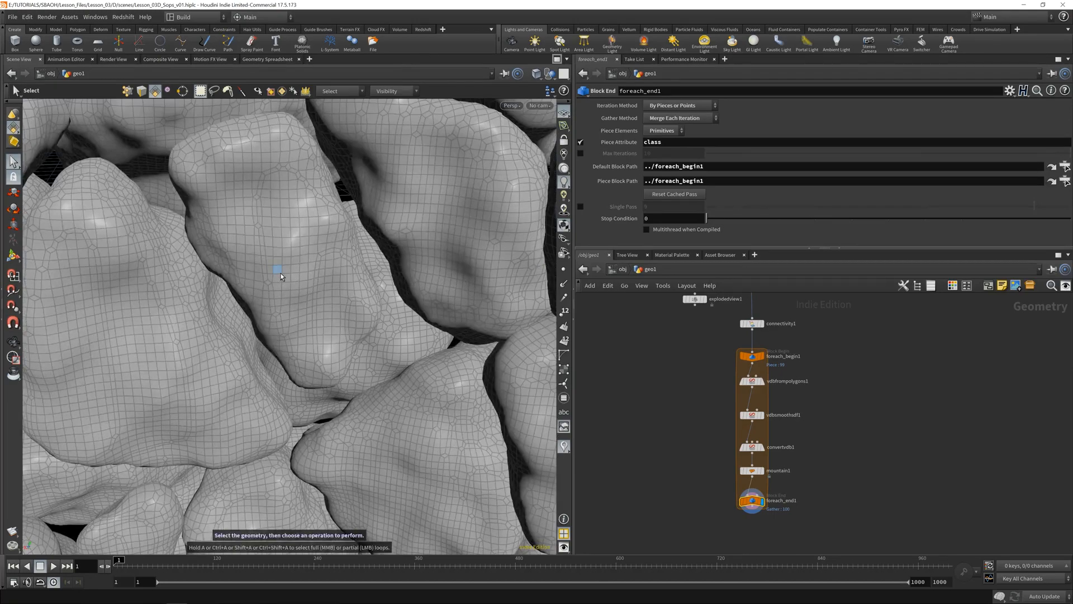
Step: Set the Element Size of mountain1 to 0.2
alt+right_drag(90, 271, 455, 228)
alt+middle_drag(455, 228, 276, 292)
alt+right_drag(275, 292, 359, 315)
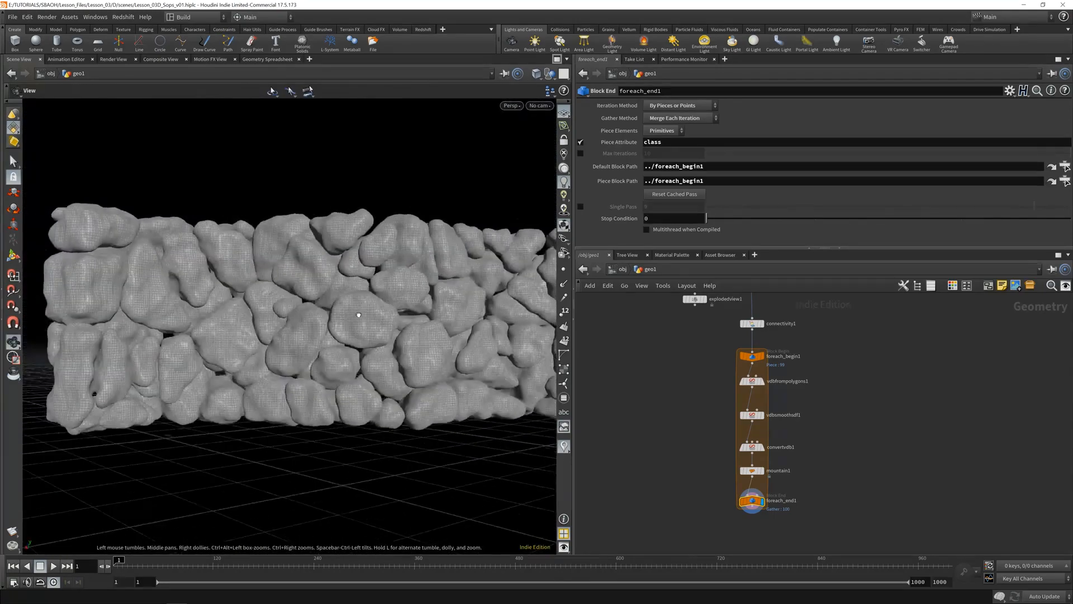
drag(359, 314, 468, 367)
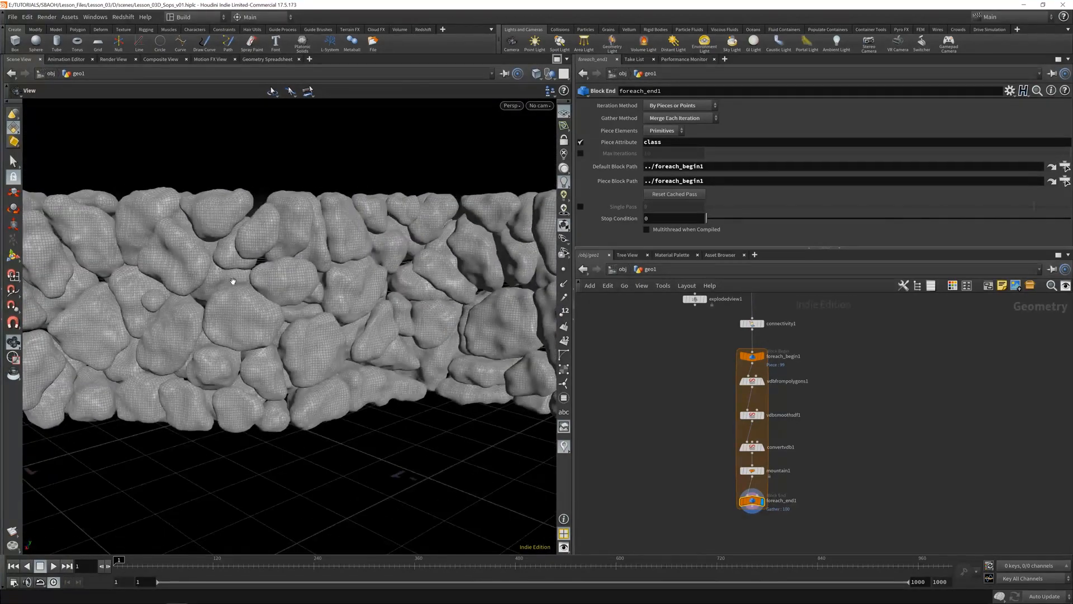
drag(232, 280, 392, 369)
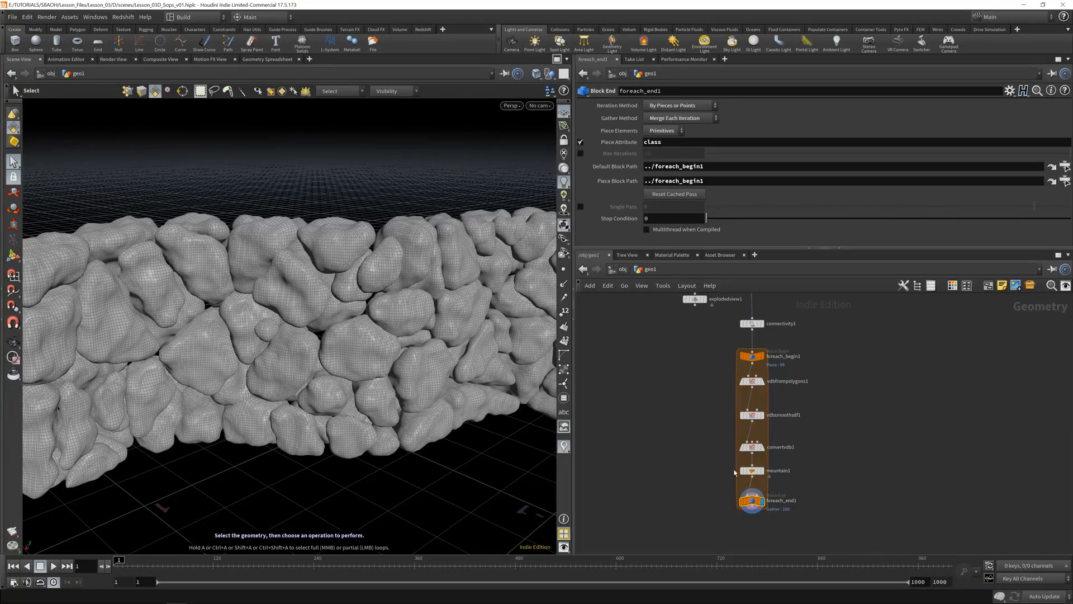
click(752, 470)
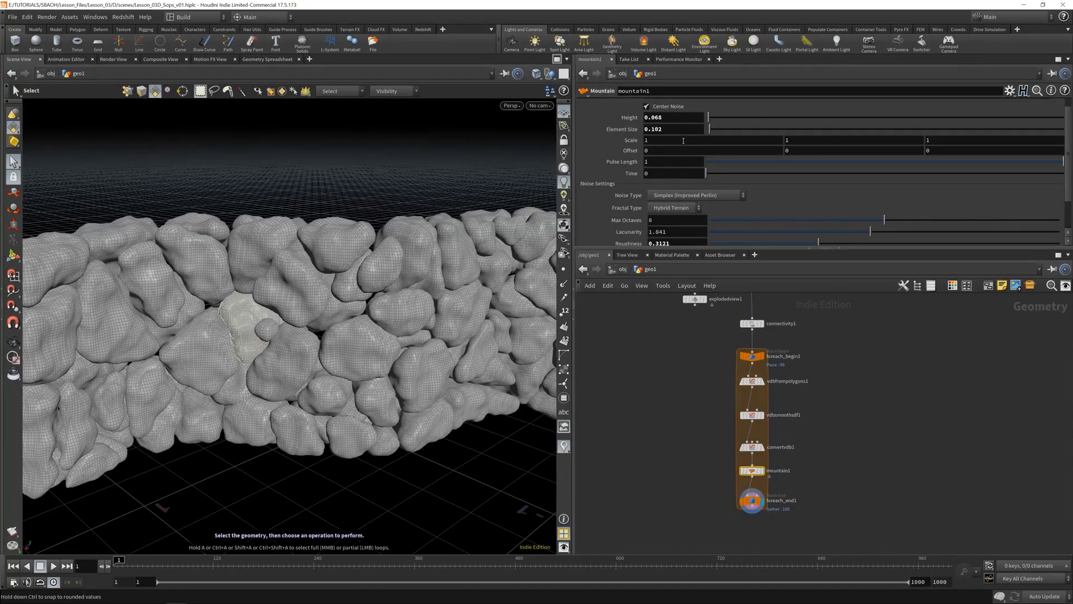
double_click(652, 129)
click(653, 129)
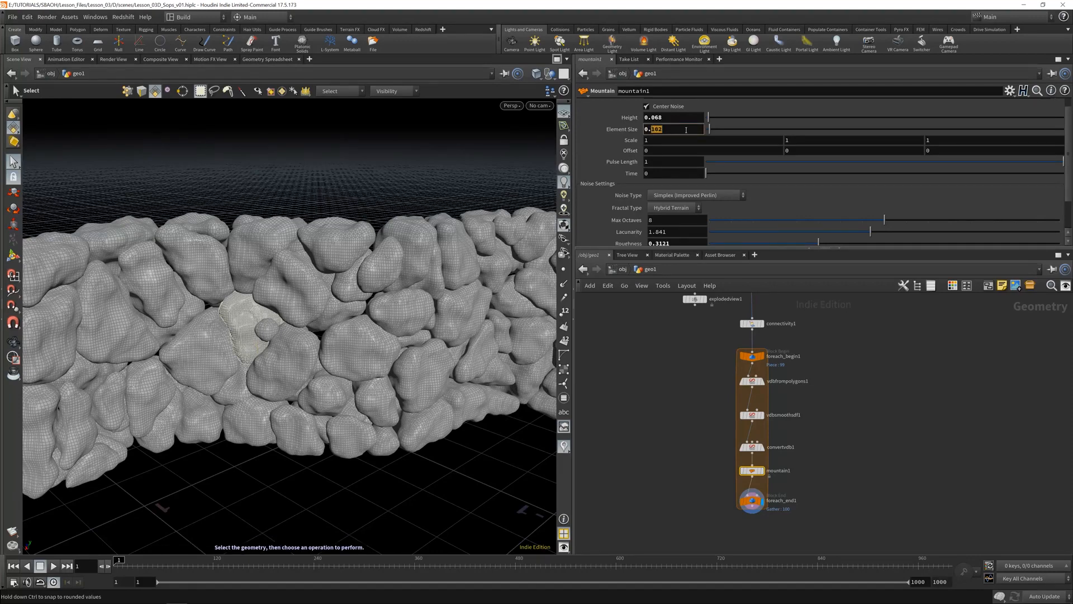
text(2)
key(Return)
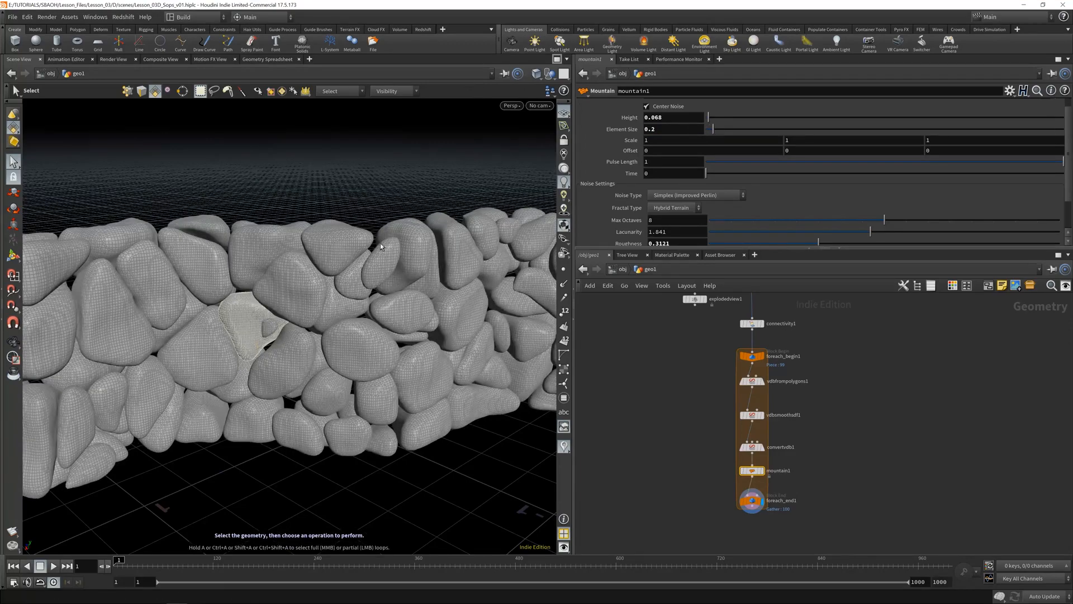
Step: Try to set the Height of mountain1 to 0.08
key(Escape)
drag(371, 347, 349, 350)
key(s)
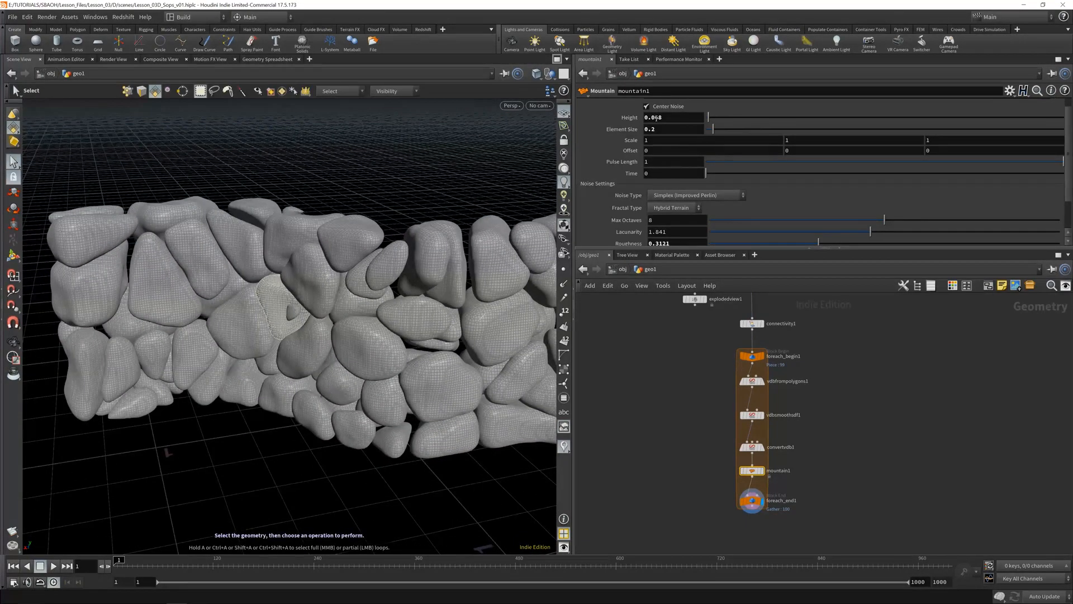
double_click(655, 117)
text(.08)
key(Return)
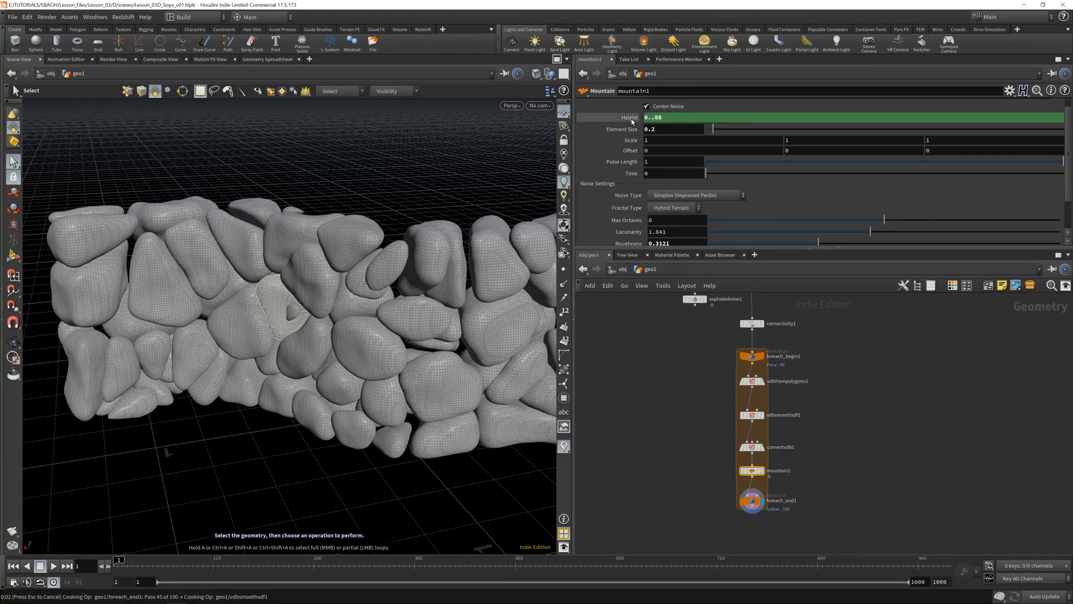
Step: Delete the channels from mountain1's Height parameter to remove the mistyped expression
right_click(636, 133)
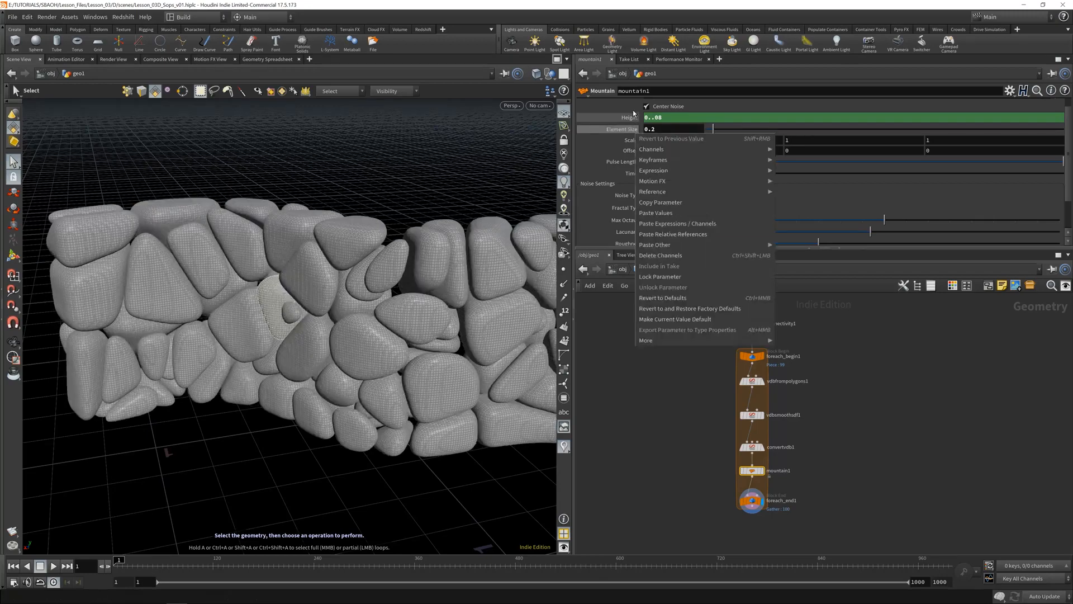
right_click(631, 120)
right_click(625, 118)
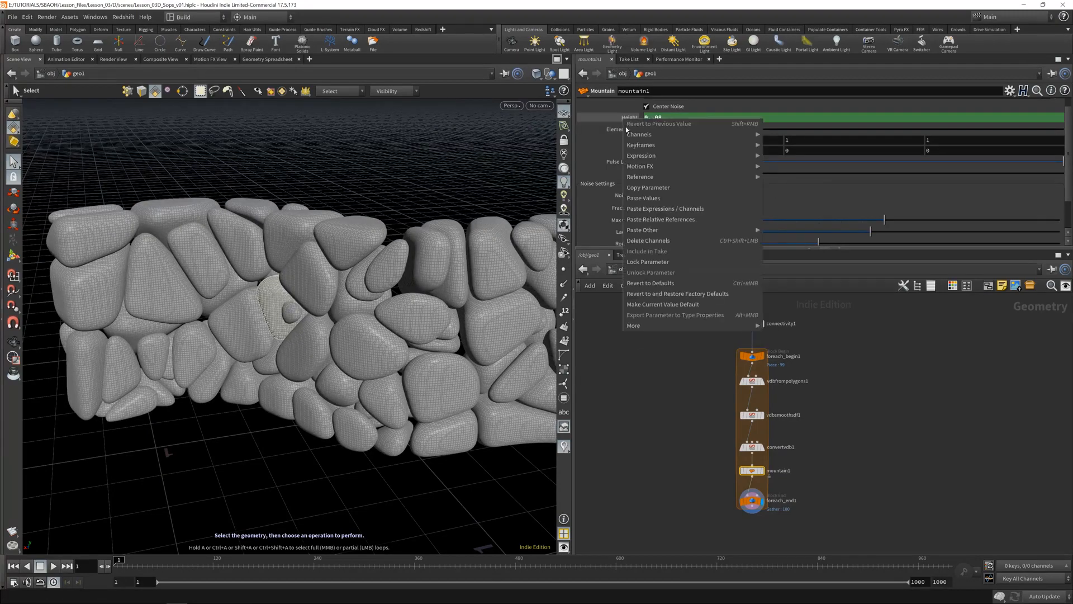
click(654, 241)
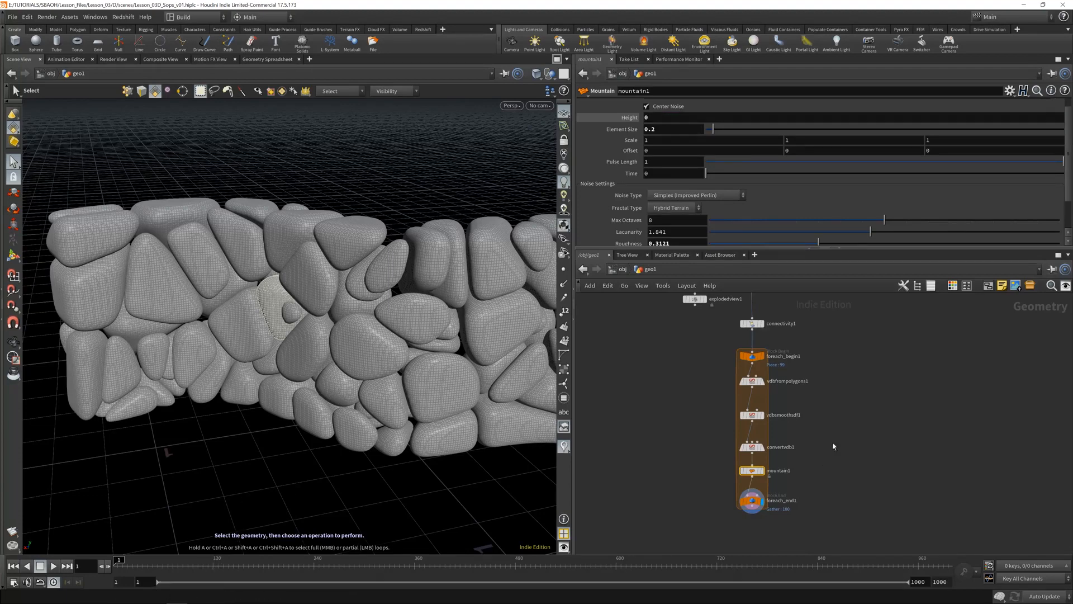
Step: Switch the scene's update mode to Manual
mouse_move(757, 504)
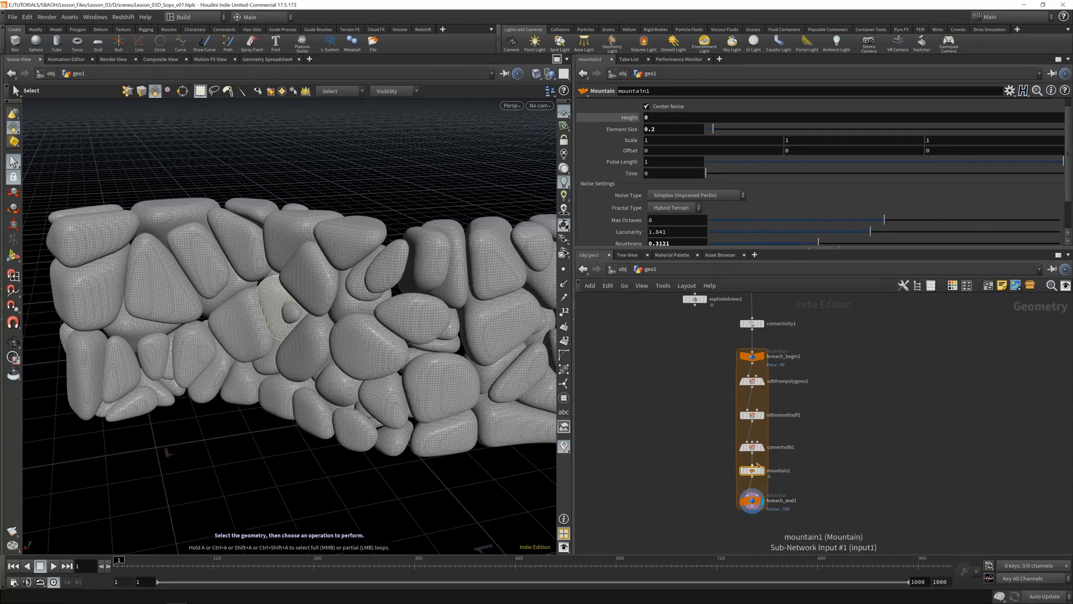
click(1043, 597)
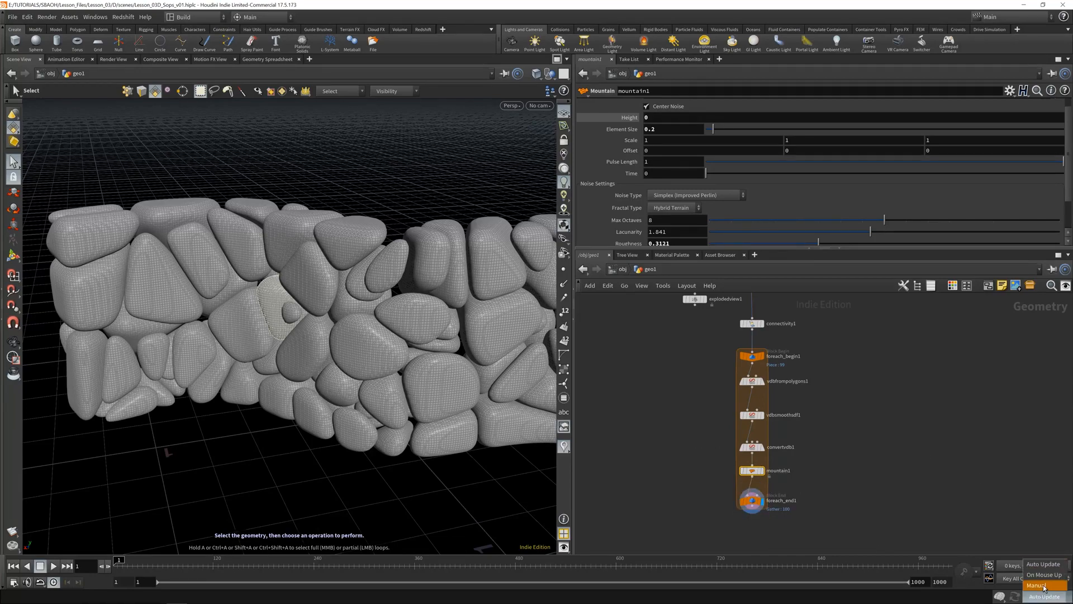
click(1037, 585)
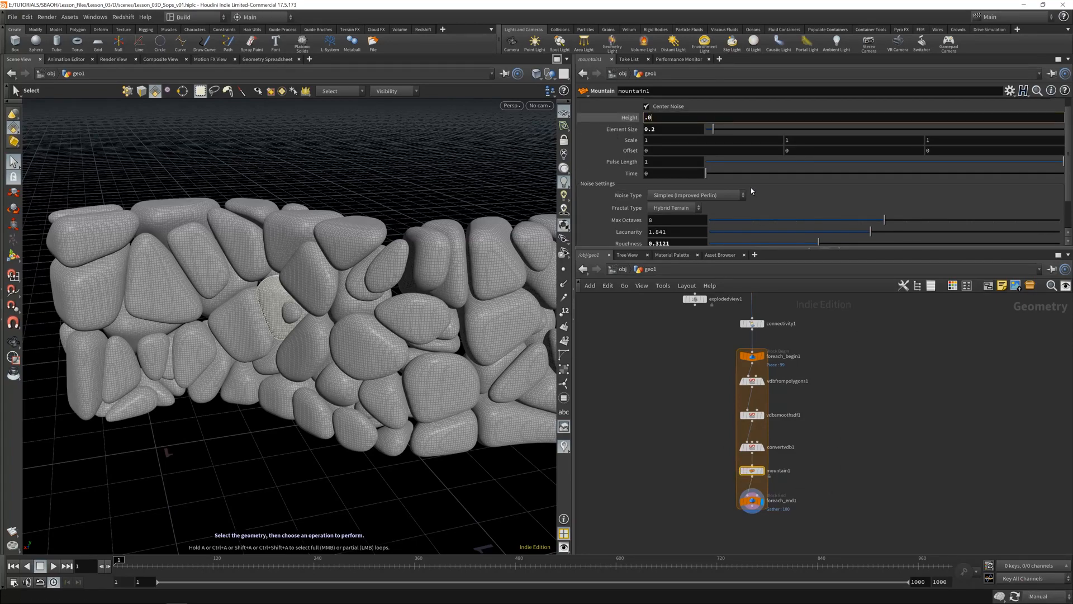
Step: Set mountain1's Height to 0.08 and force a recook of the scene
key(Return)
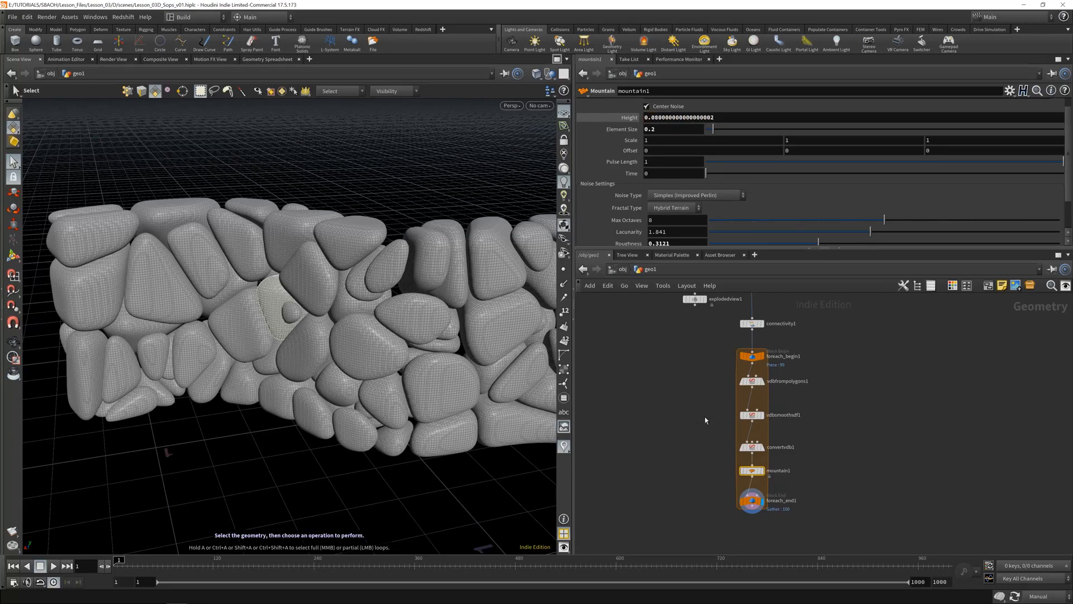
click(1015, 597)
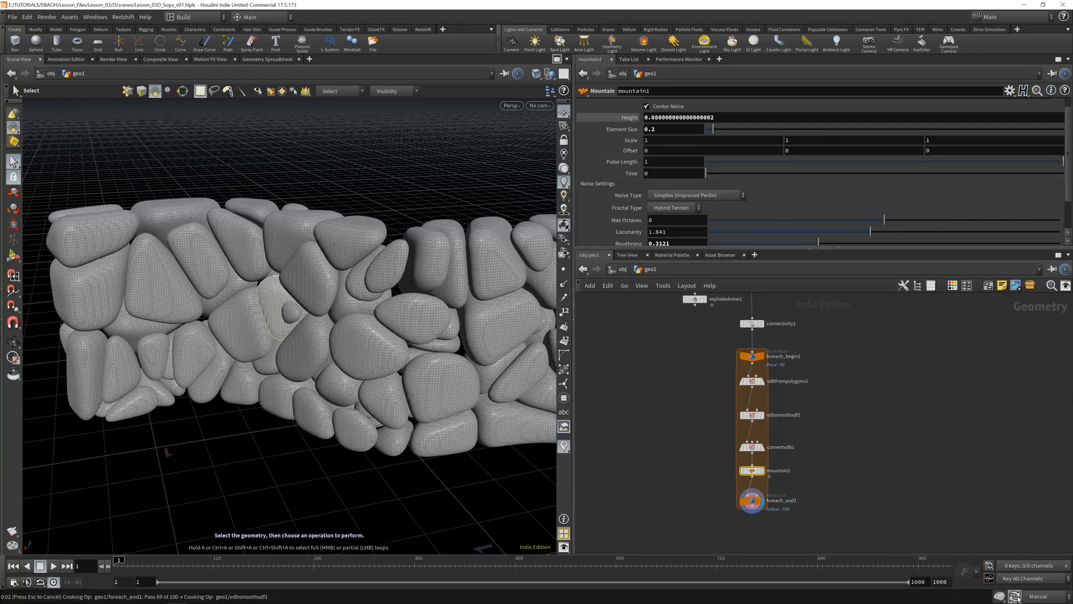
Step: Switch the viewport shading of the rock wall from wireframe-overlaid to smooth shaded
alt+middle_drag(425, 341, 412, 345)
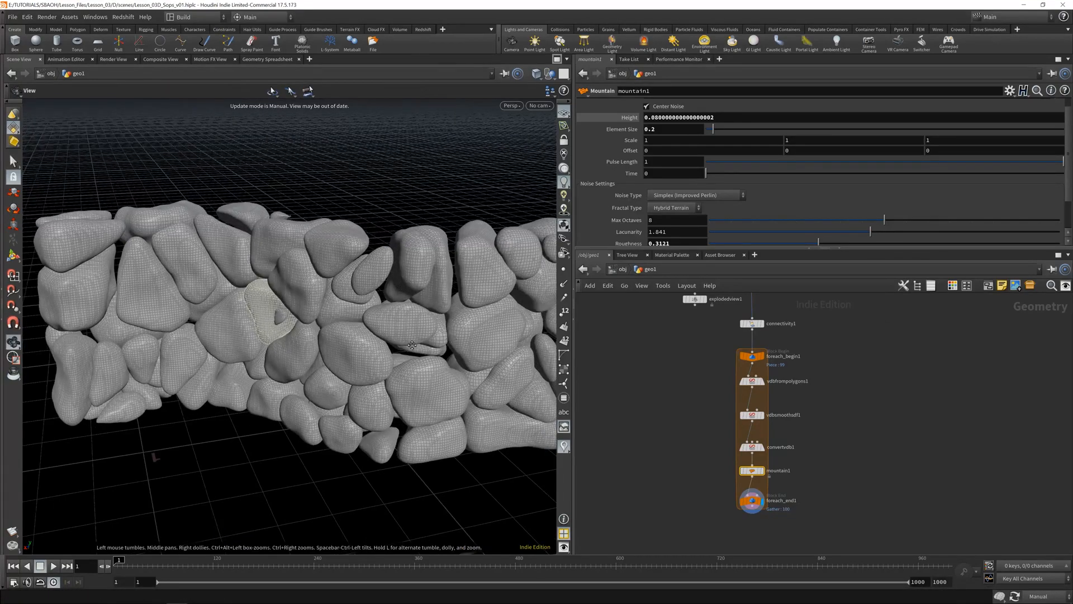
drag(412, 346, 335, 326)
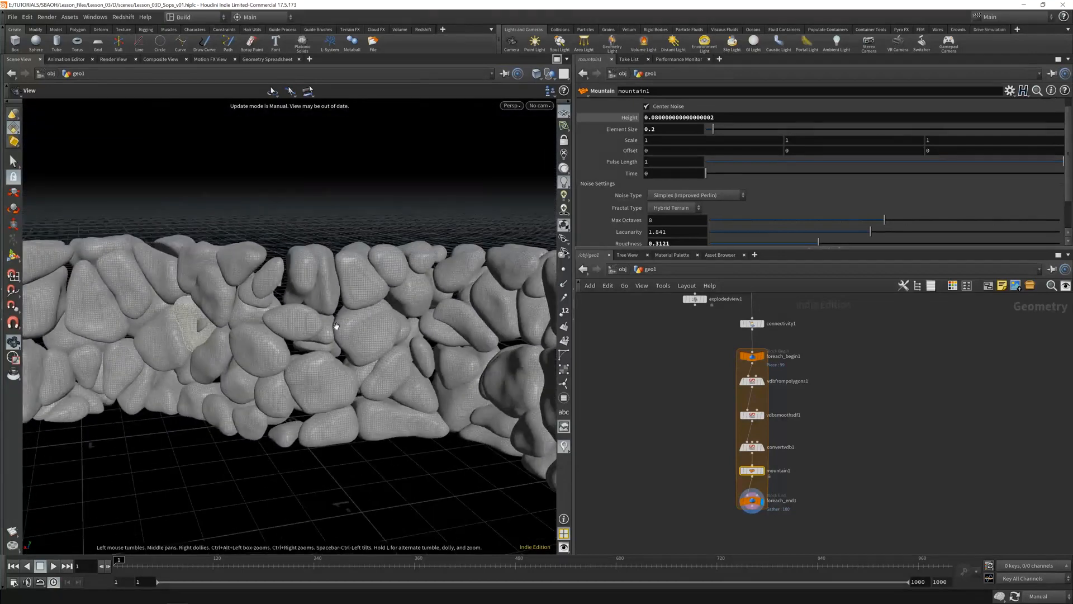
key(s)
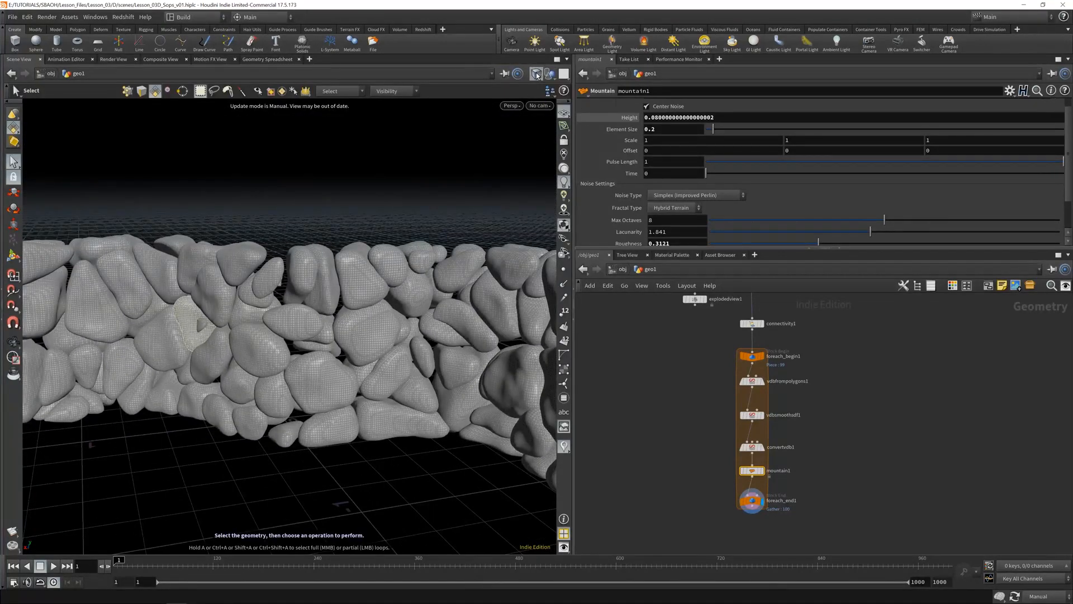
click(537, 76)
click(570, 172)
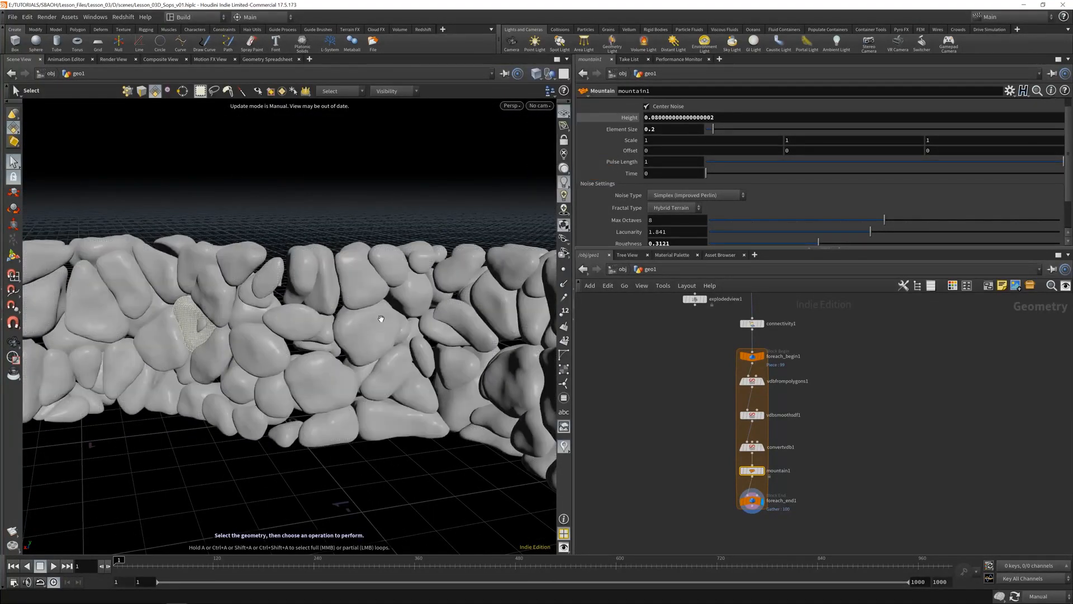
Step: Examine the displaced rocks from several angles, clear the node selection and save the scene
alt+right_drag(381, 319, 277, 311)
alt+drag(277, 312, 448, 315)
alt+right_drag(448, 315, 472, 301)
alt+drag(472, 301, 340, 341)
click(882, 427)
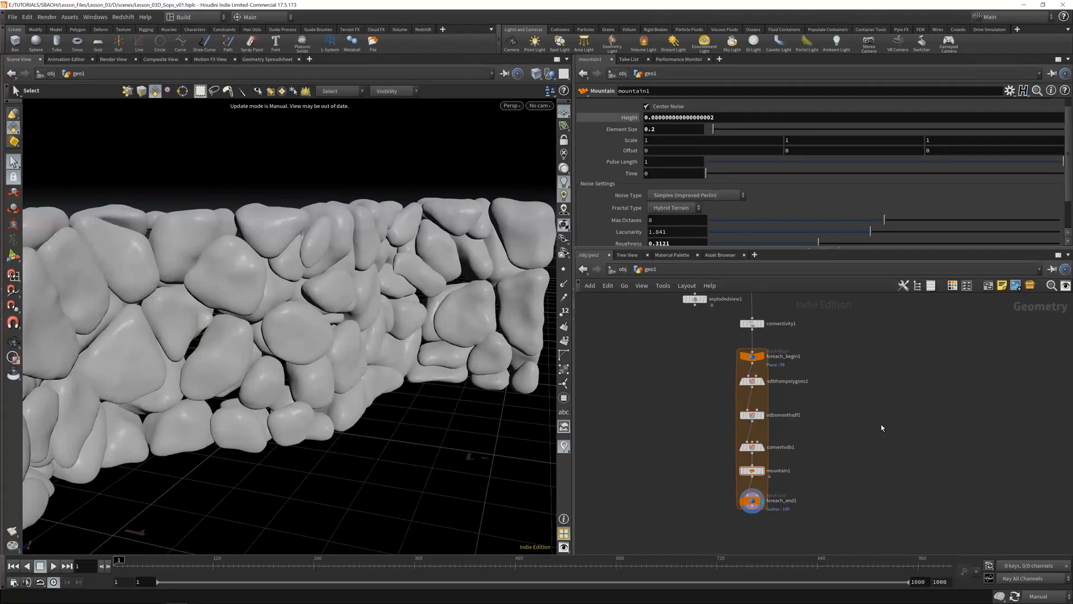
key(ctrl+s)
Step: Add a Null node below foreach_end1 and wire it to the loop's output
middle_drag(867, 462, 800, 390)
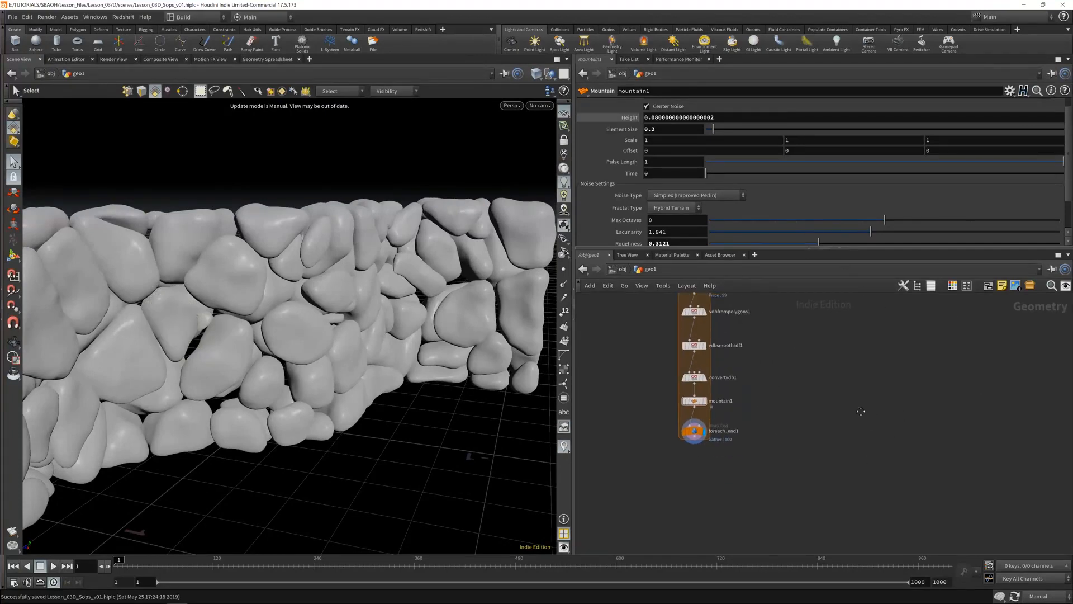
key(Tab)
text(null)
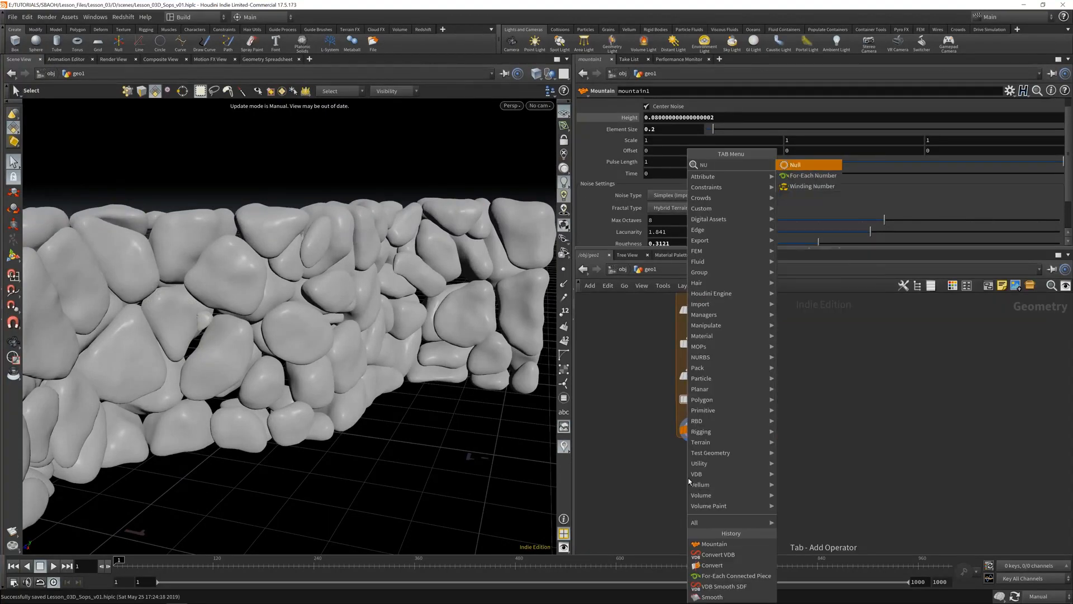
key(Return)
click(696, 465)
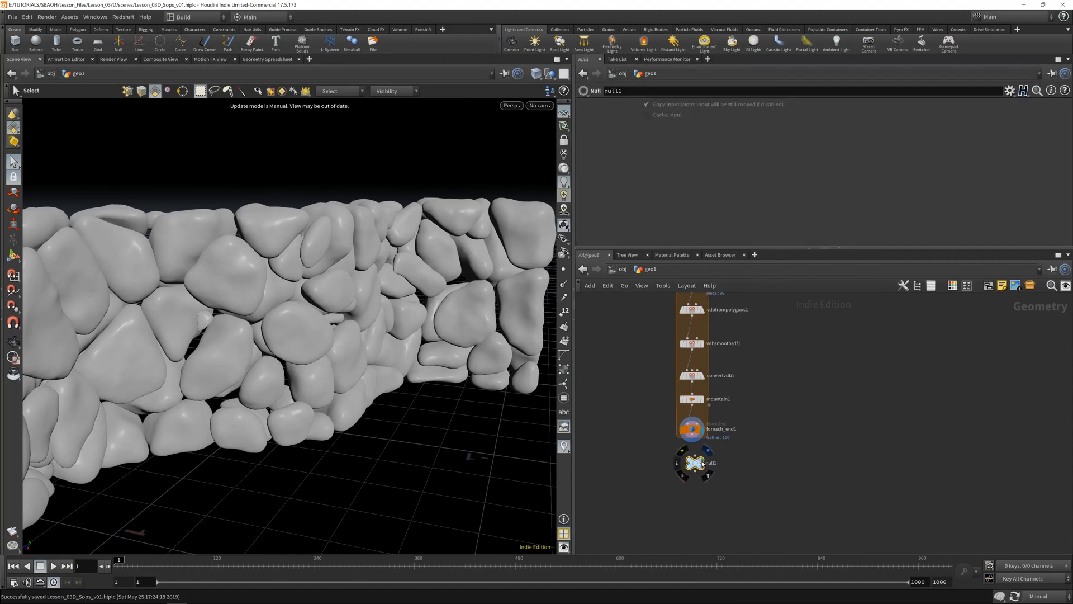
drag(696, 465, 689, 469)
click(692, 435)
click(688, 459)
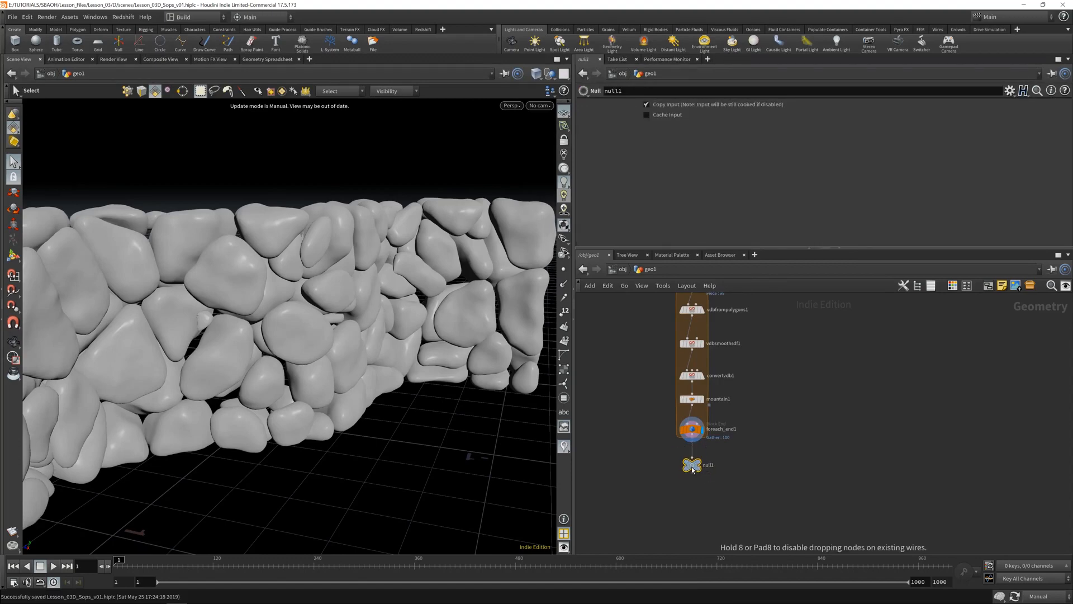
Step: Make the new null the displayed node and rename it ROCKS
double_click(703, 465)
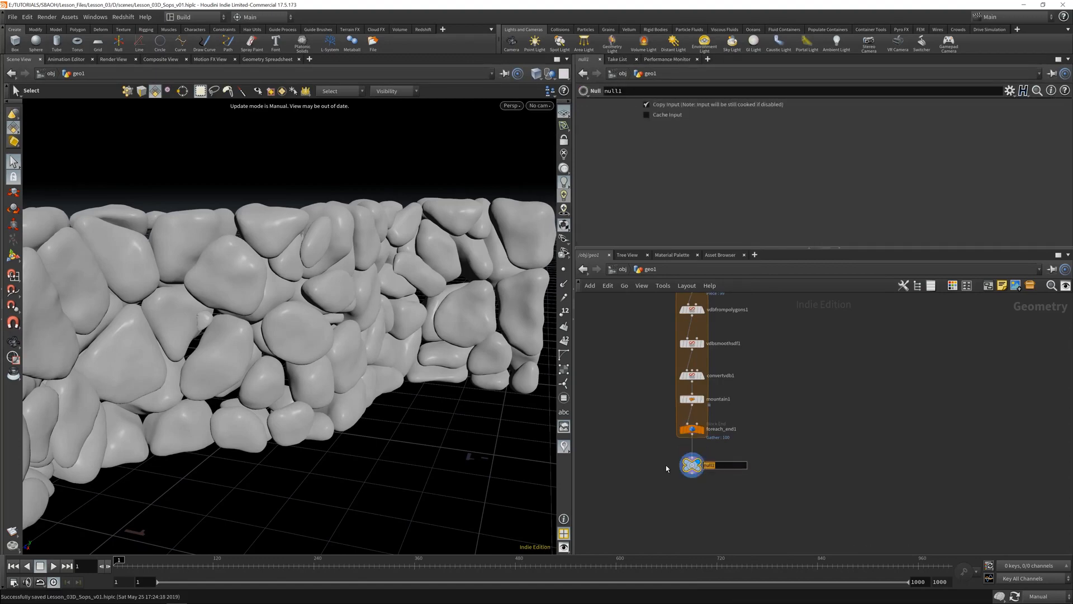
text(rockCKS)
key(Return)
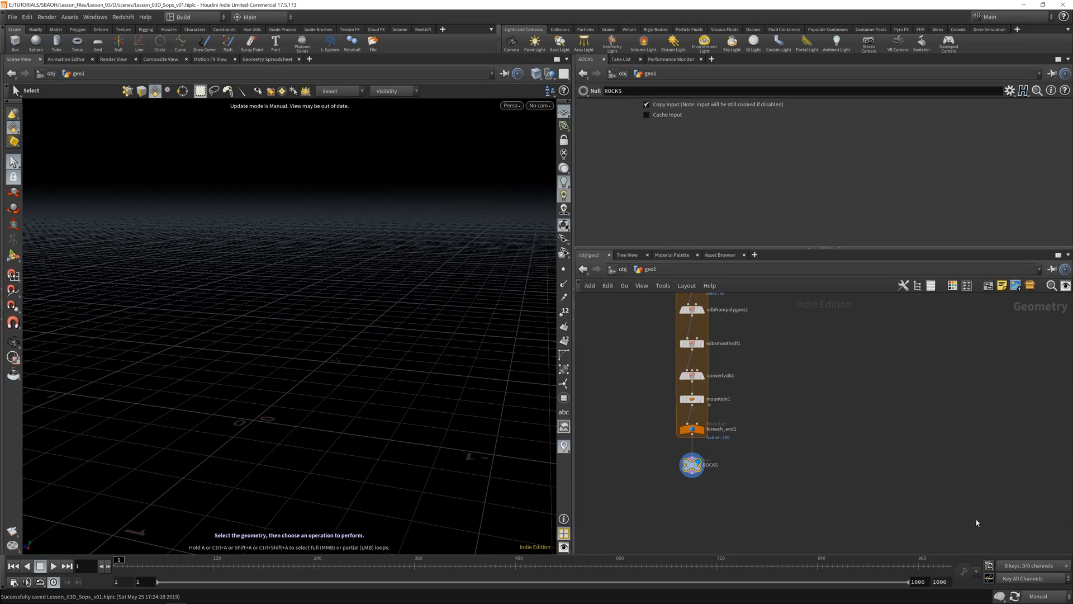
Step: Set the scene's update mode to Auto Update
middle_drag(822, 385, 818, 415)
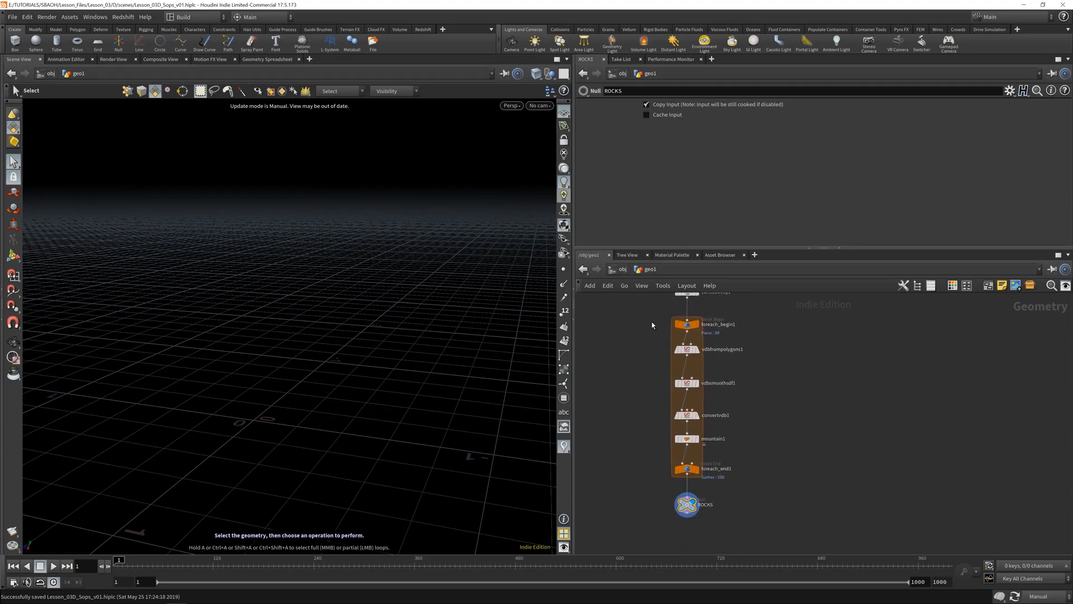
click(1038, 596)
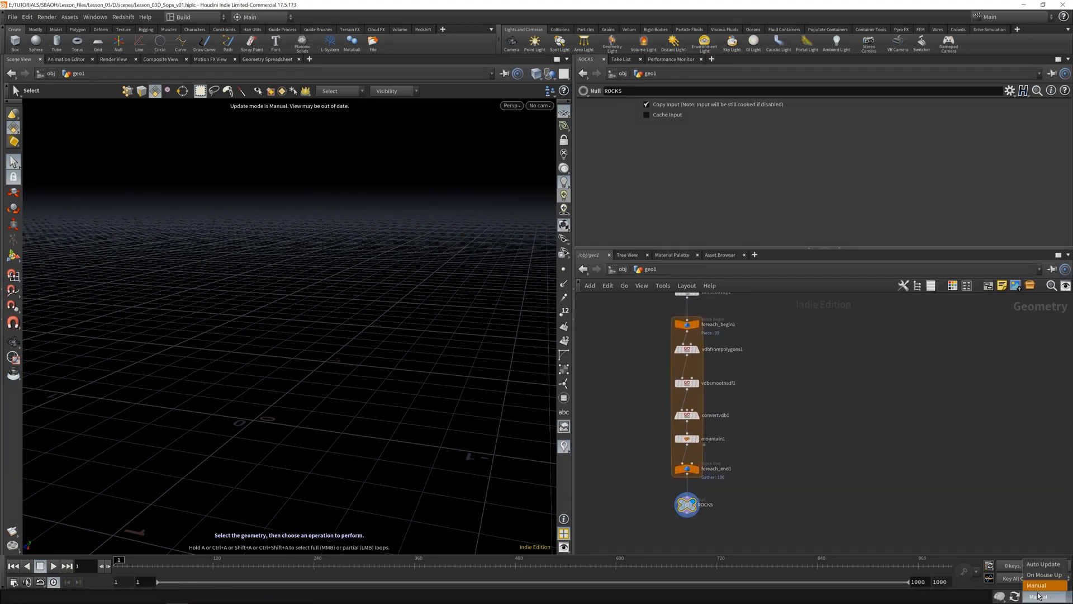
click(1040, 598)
click(1039, 599)
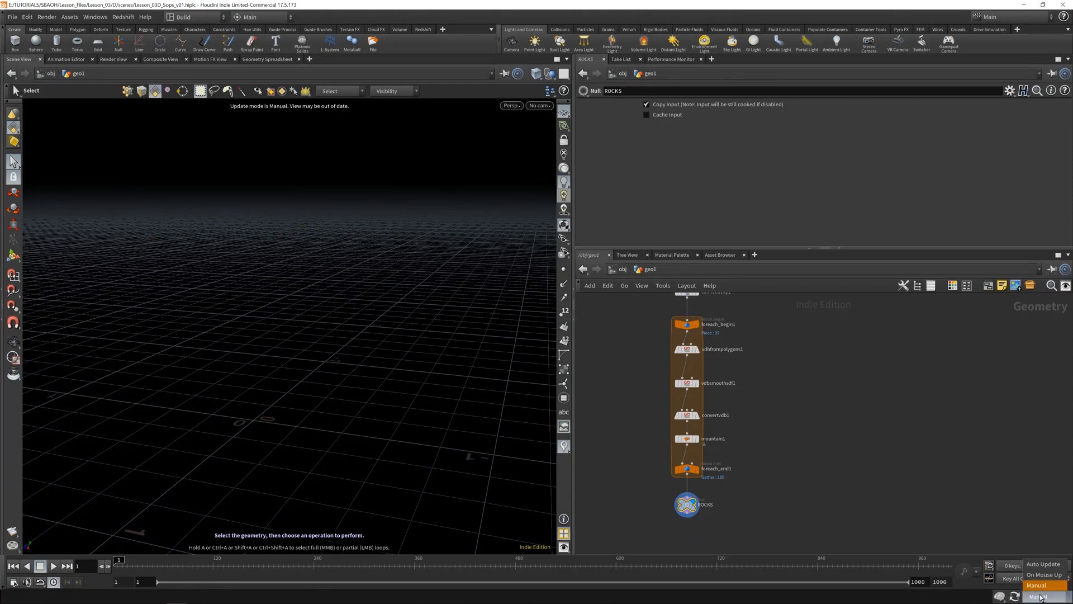
click(1042, 566)
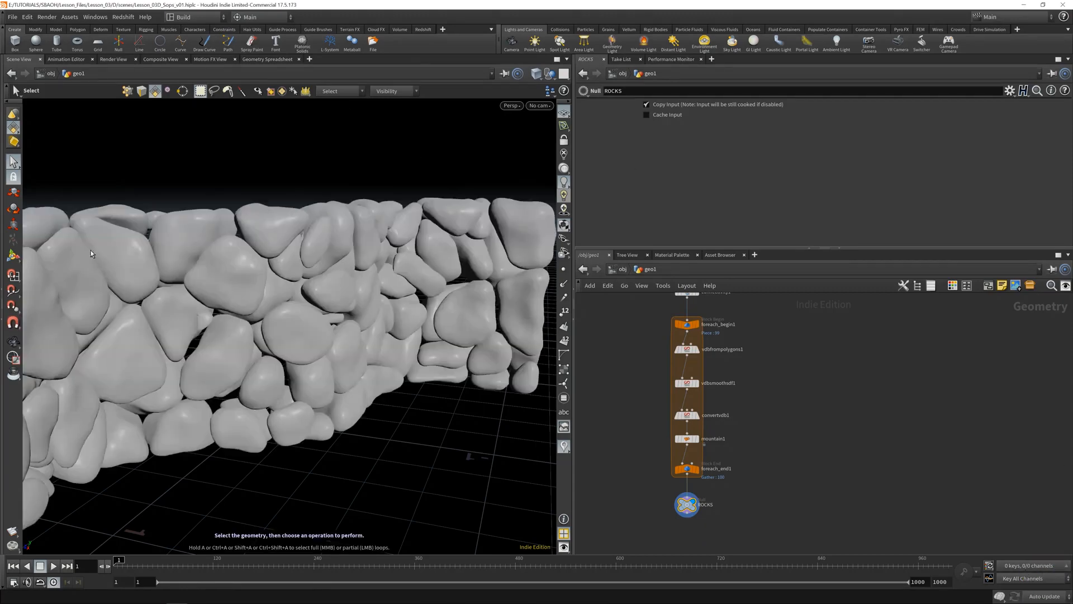
Step: Examine the shape of the rocks and the gaps between them along the whole curved wall
drag(280, 318, 458, 377)
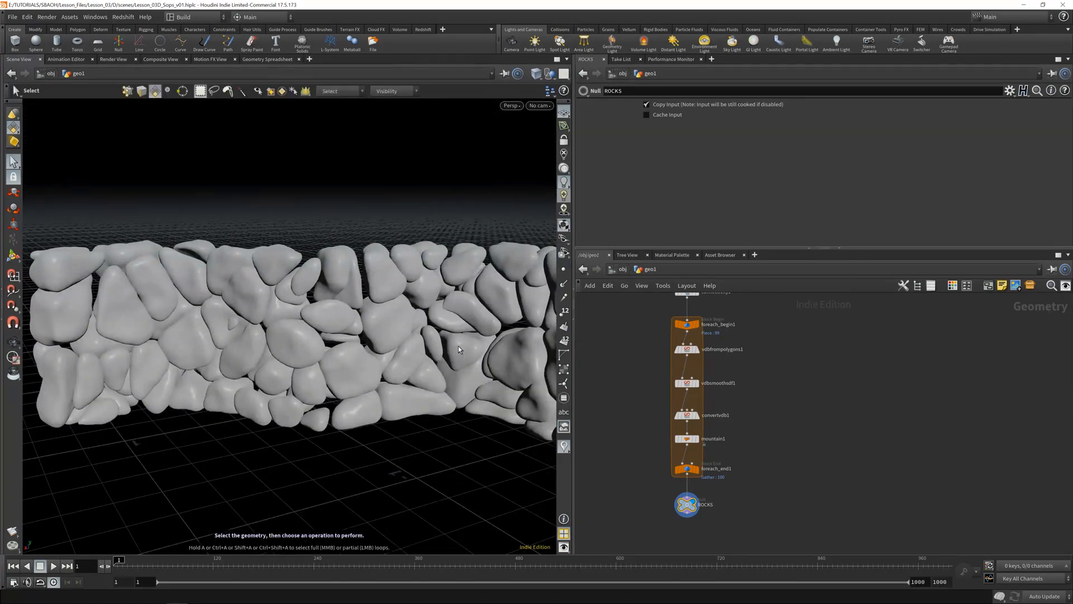
mouse_move(413, 291)
mouse_down()
mouse_move(339, 291)
mouse_move(416, 293)
mouse_up()
mouse_move(447, 247)
mouse_down()
mouse_move(397, 307)
mouse_move(447, 255)
mouse_up()
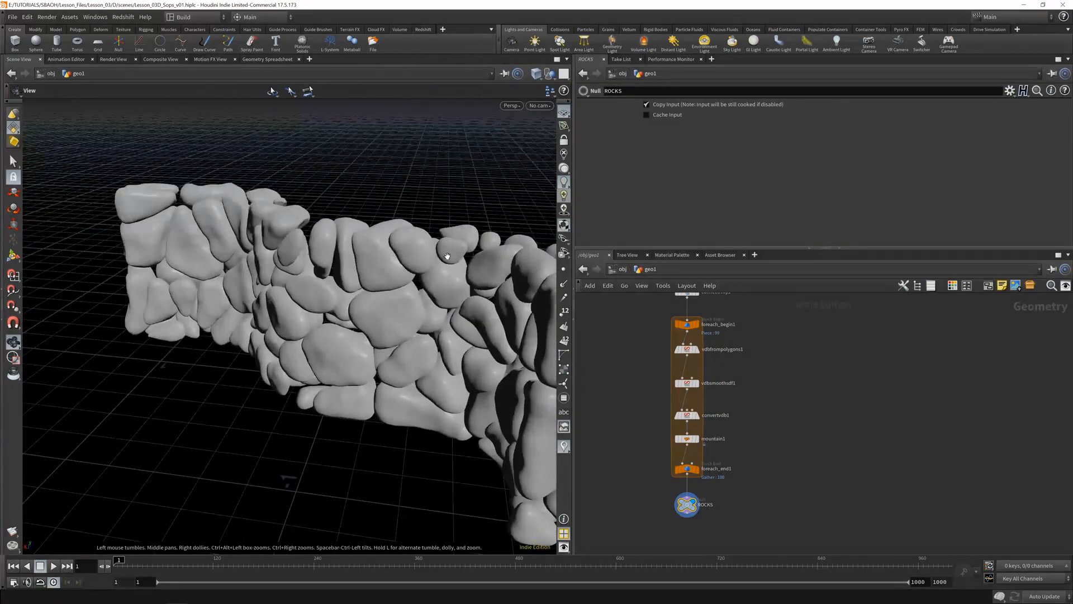
drag(415, 294, 391, 282)
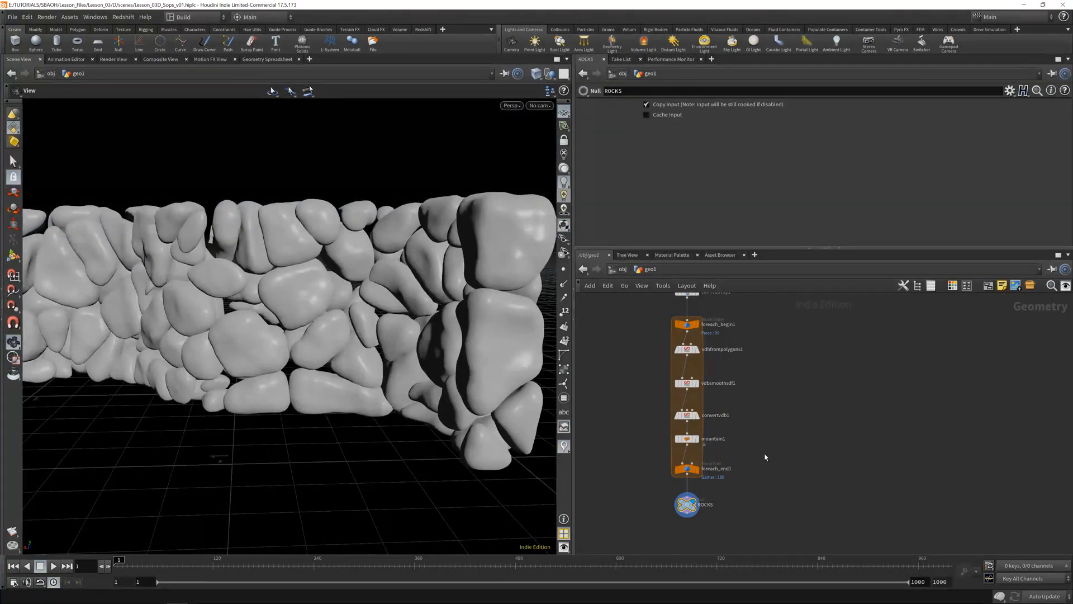
scroll(769, 417, down, 3)
middle_drag(793, 370, 785, 363)
scroll(779, 423, up, 3)
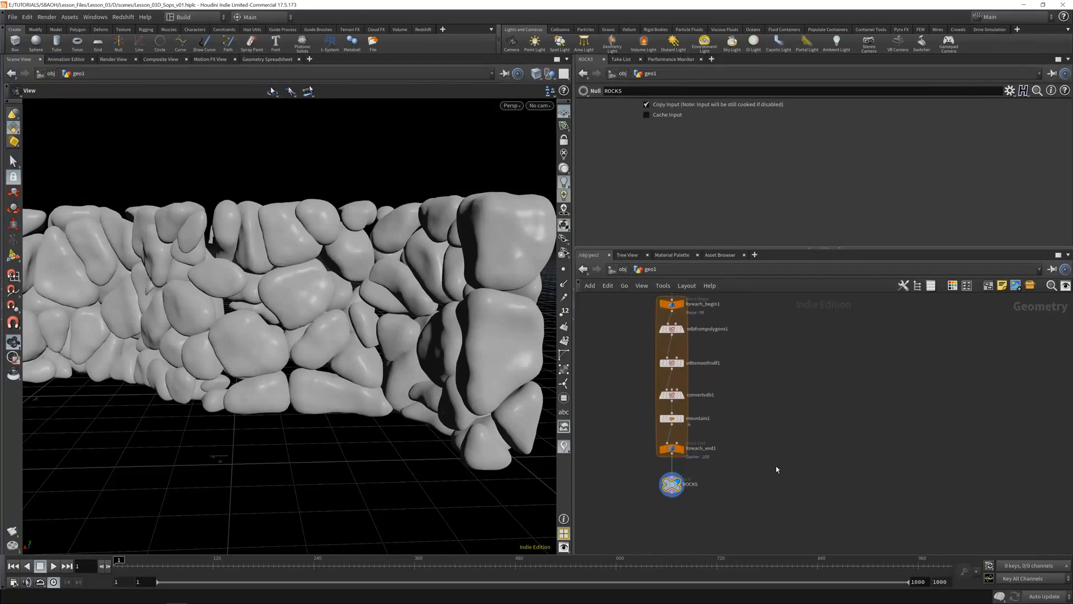
middle_drag(273, 325, 317, 372)
scroll(324, 356, up, 2)
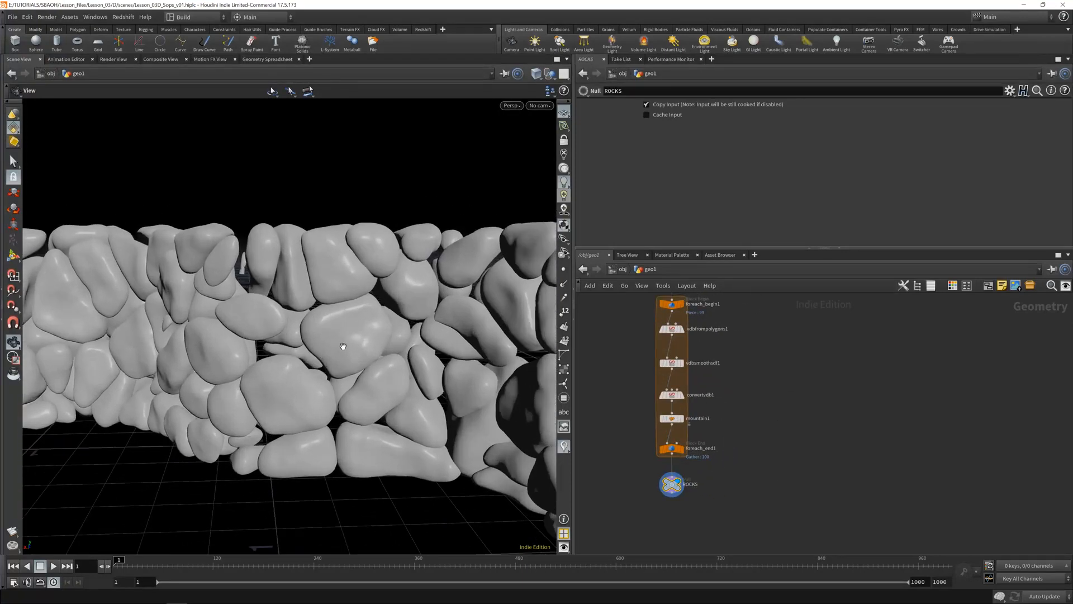
key(s)
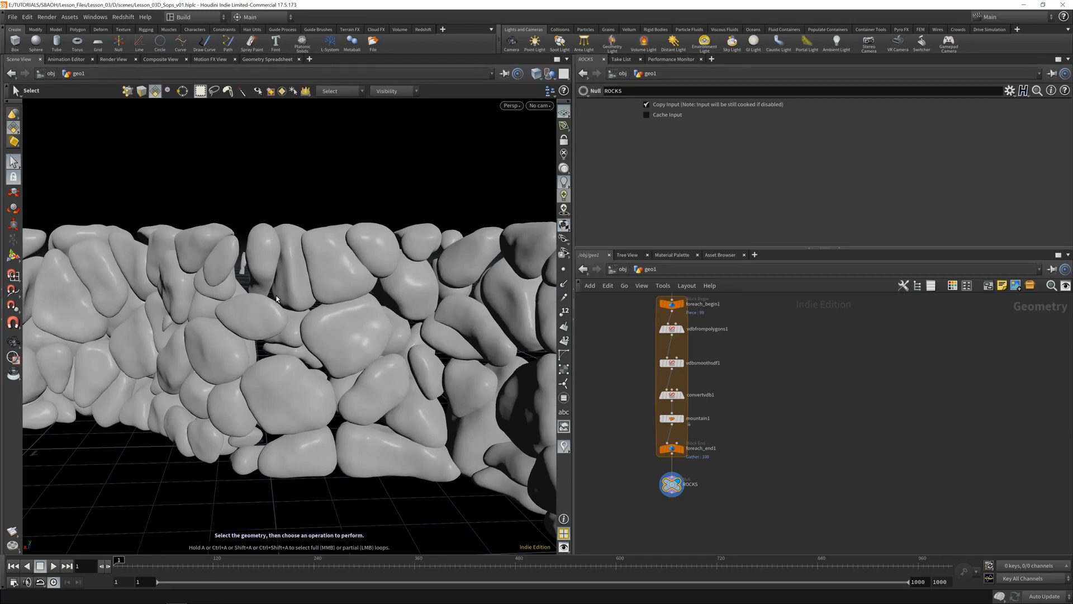
alt+drag(325, 272, 394, 326)
alt+middle_drag(405, 328, 379, 349)
alt+right_drag(379, 349, 394, 357)
alt+drag(394, 356, 367, 372)
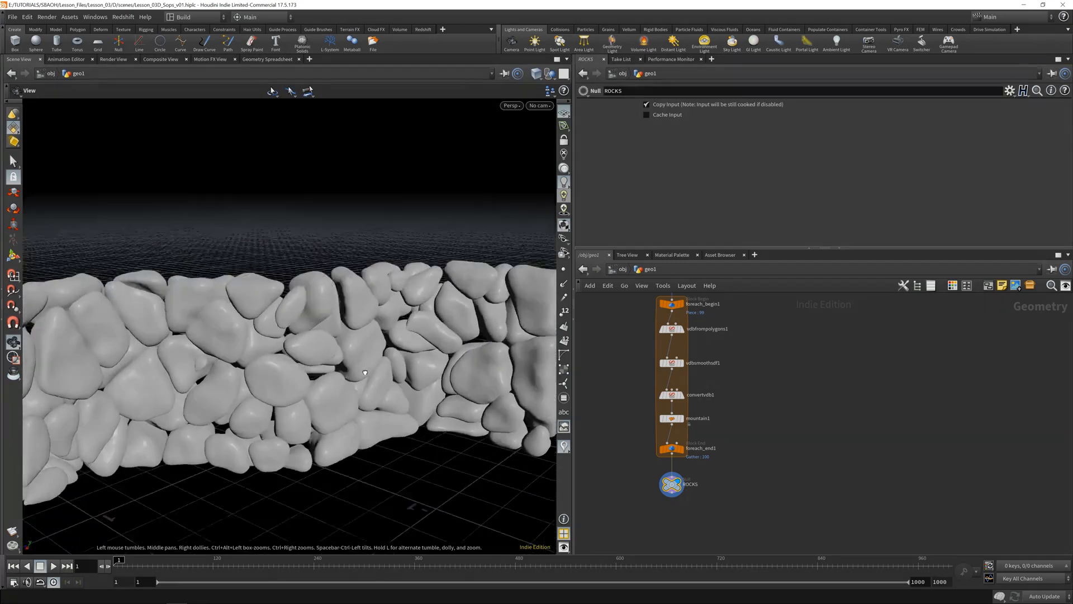
alt+middle_drag(441, 339, 467, 326)
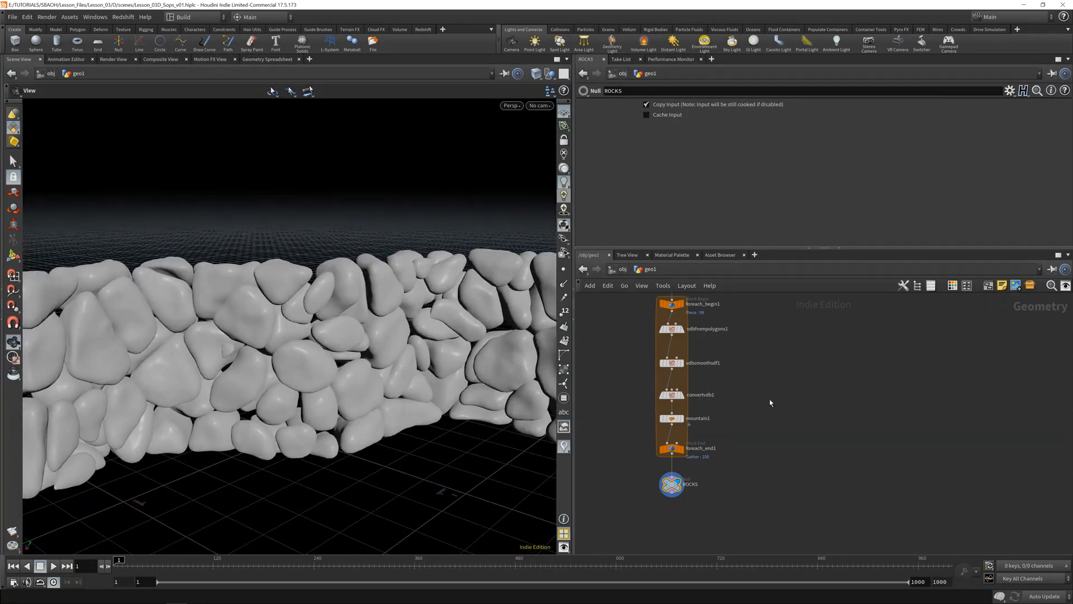
Step: Save the scene with the finished ROCKS output
middle_drag(785, 482, 772, 448)
middle_drag(762, 411, 759, 504)
key(ctrl+s)
Step: Try to rearrange the isooffset1, scatter1 and voronoifracture1 nodes above the for-each loop, and undo the moves
middle_drag(769, 393, 765, 514)
drag(652, 327, 647, 423)
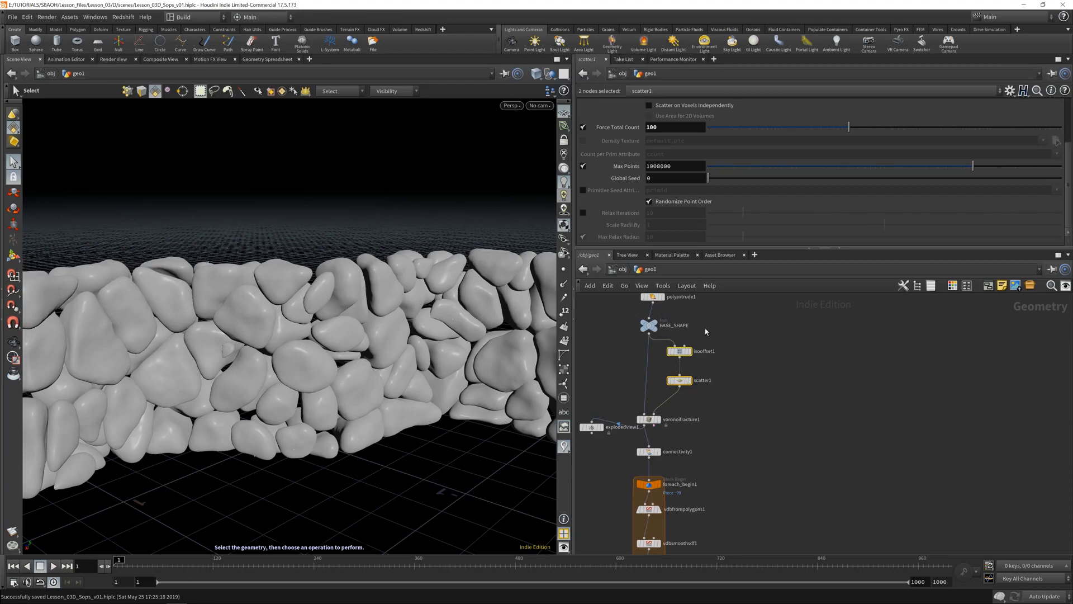
scroll(707, 406, down, 3)
scroll(706, 407, up, 2)
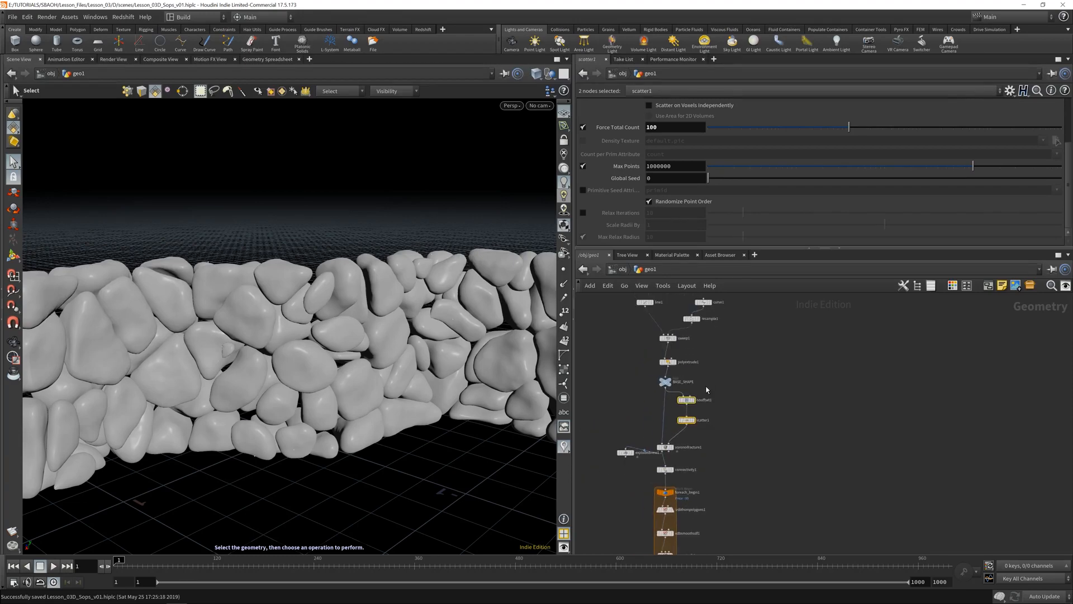
drag(694, 323, 704, 302)
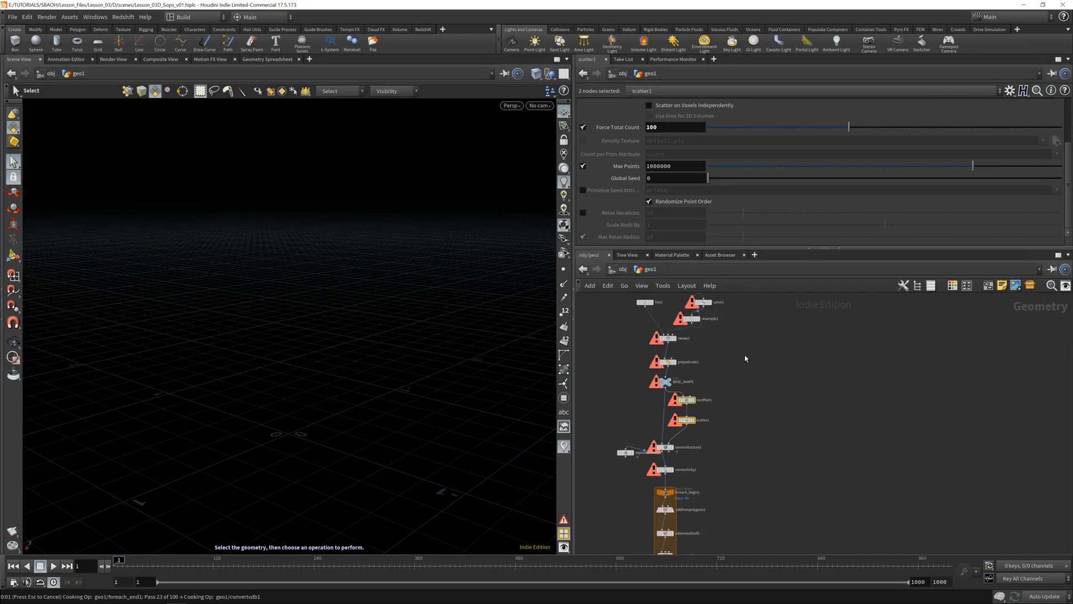
key(ctrl+z)
key(ctrl+z)
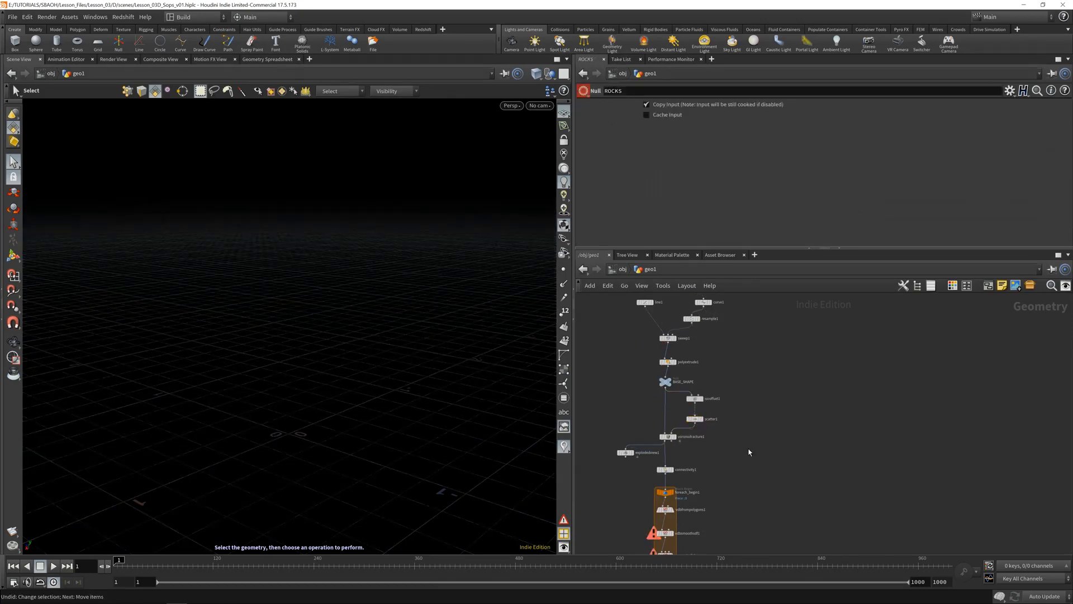
Step: Move the display flag to foreach_end1 and interrupt its cooking
middle_drag(729, 464, 732, 393)
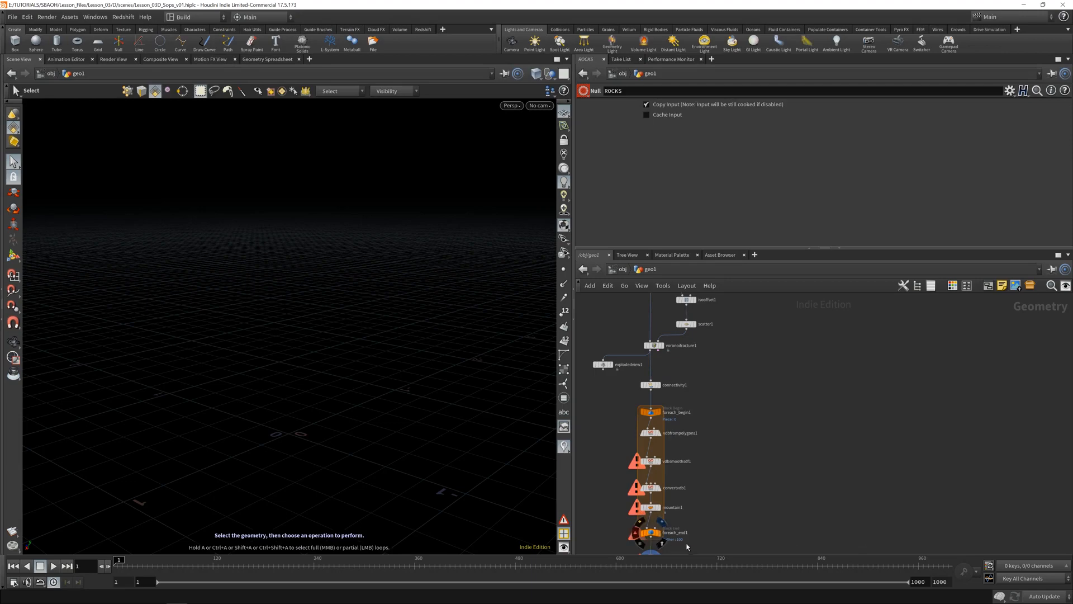
click(662, 521)
key(Escape)
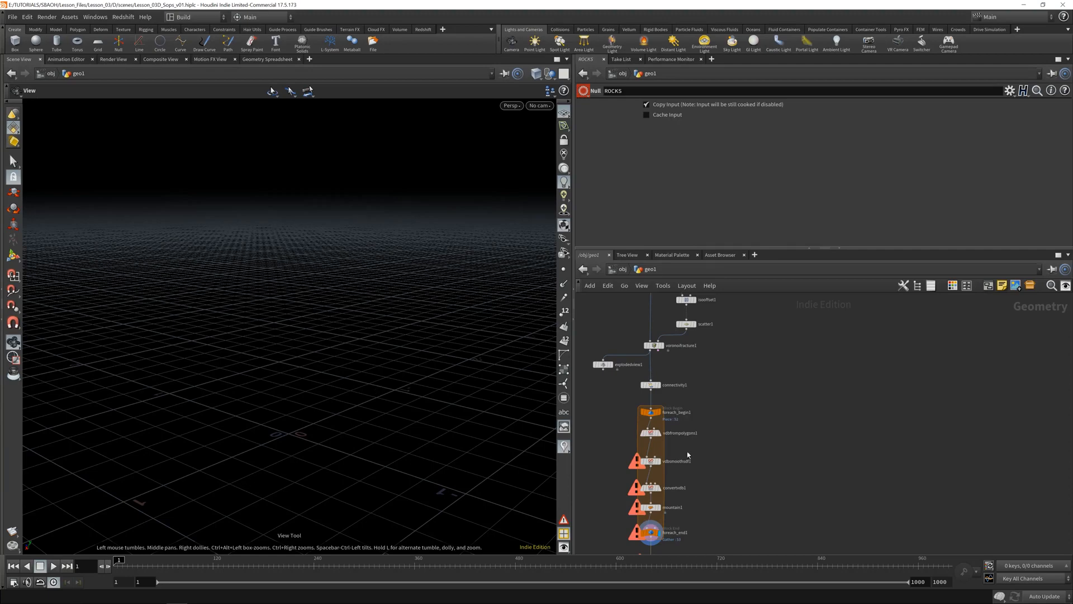
Step: Open the node info of foreach_end1 to read its error message, and close it
click(637, 534)
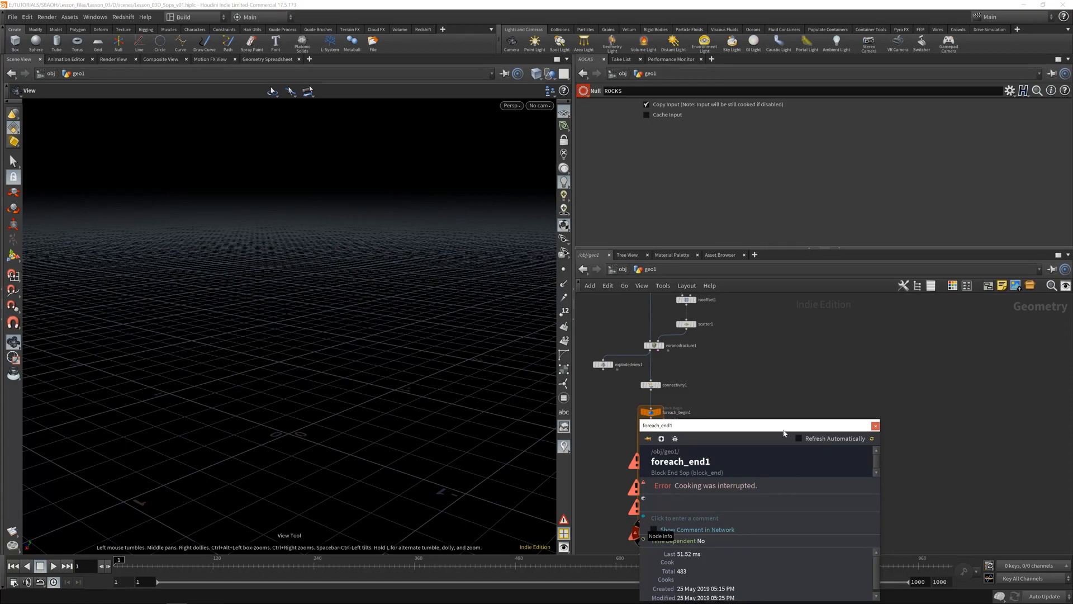
drag(797, 427, 800, 318)
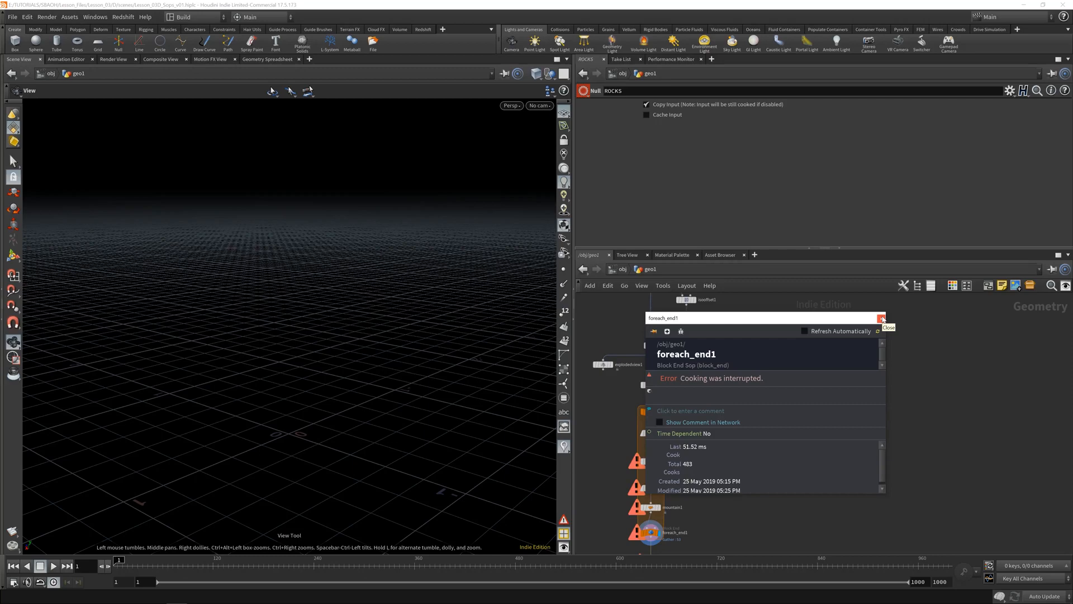
click(881, 319)
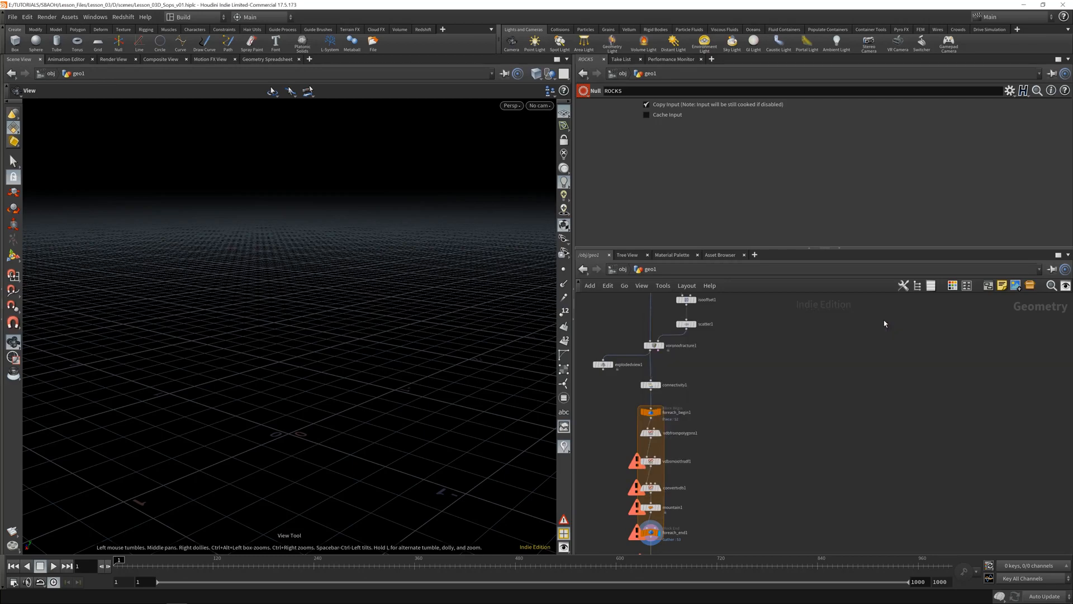
Step: Save the scene and display the BASE_SHAPE null so the whole curved wall can be seen
middle_drag(792, 453, 789, 409)
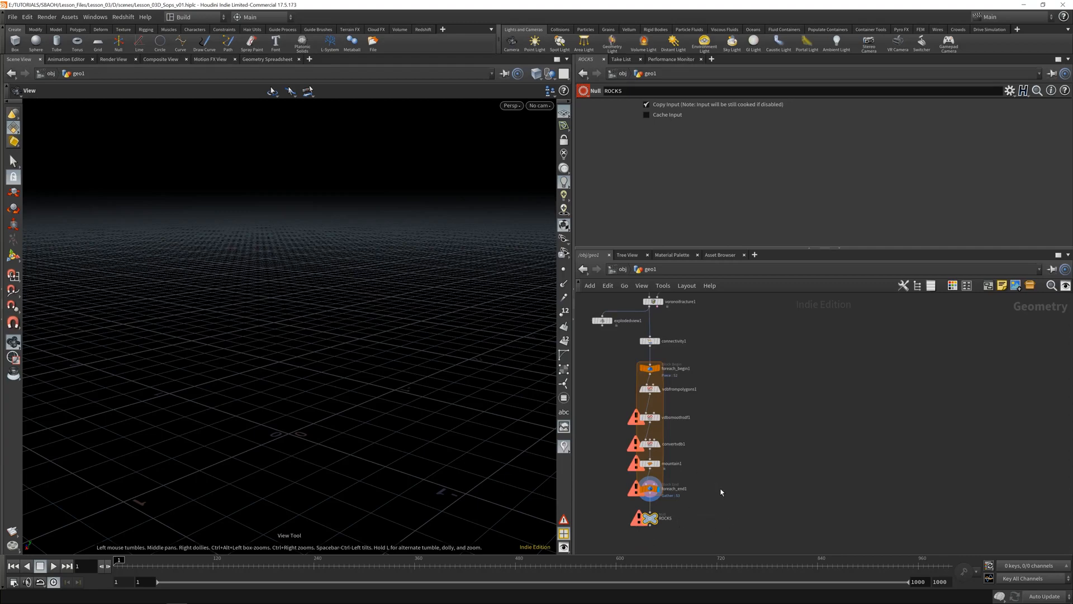
middle_drag(763, 296, 766, 387)
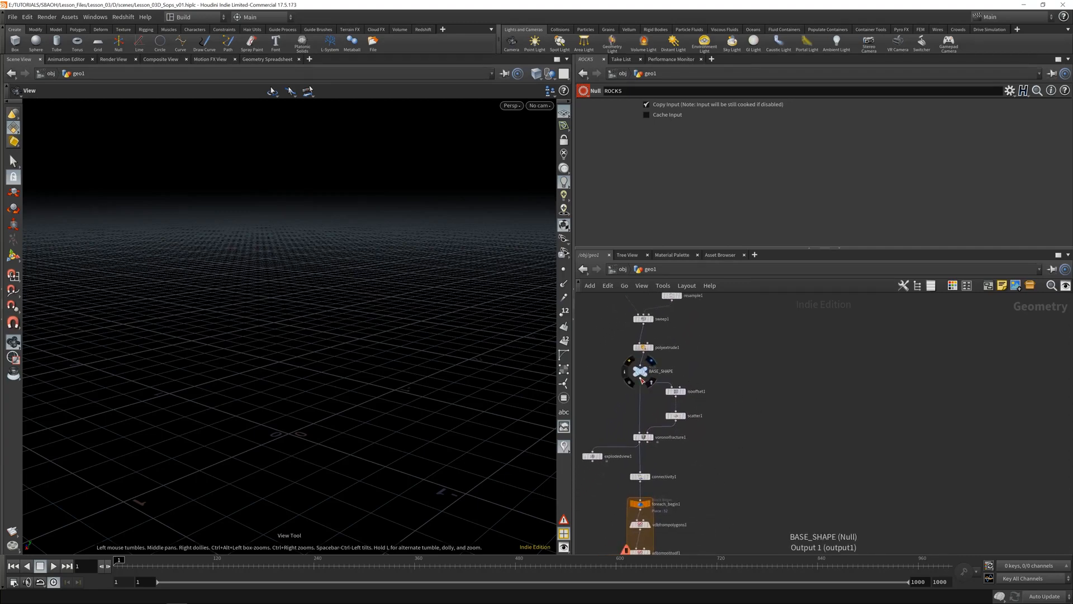
click(641, 380)
key(ctrl+s)
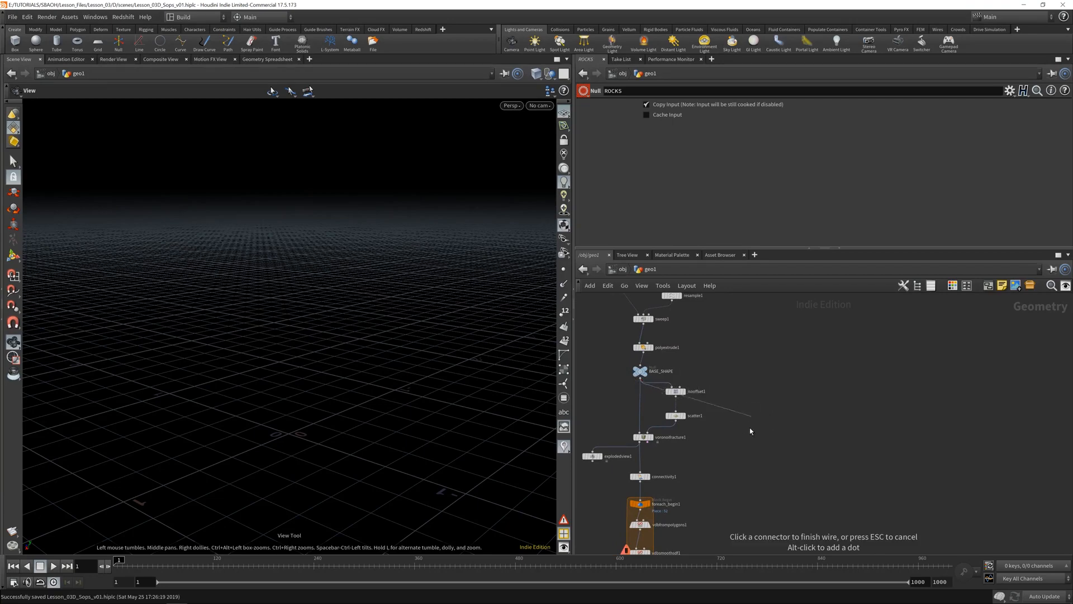
key(Escape)
click(647, 370)
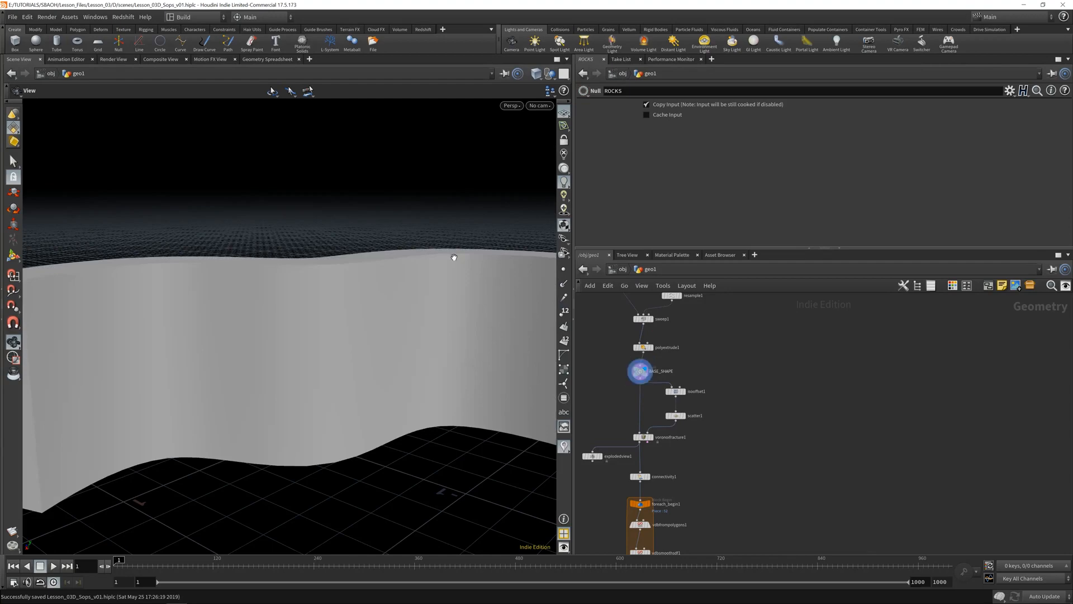
right_drag(348, 344, 266, 350)
drag(267, 350, 295, 374)
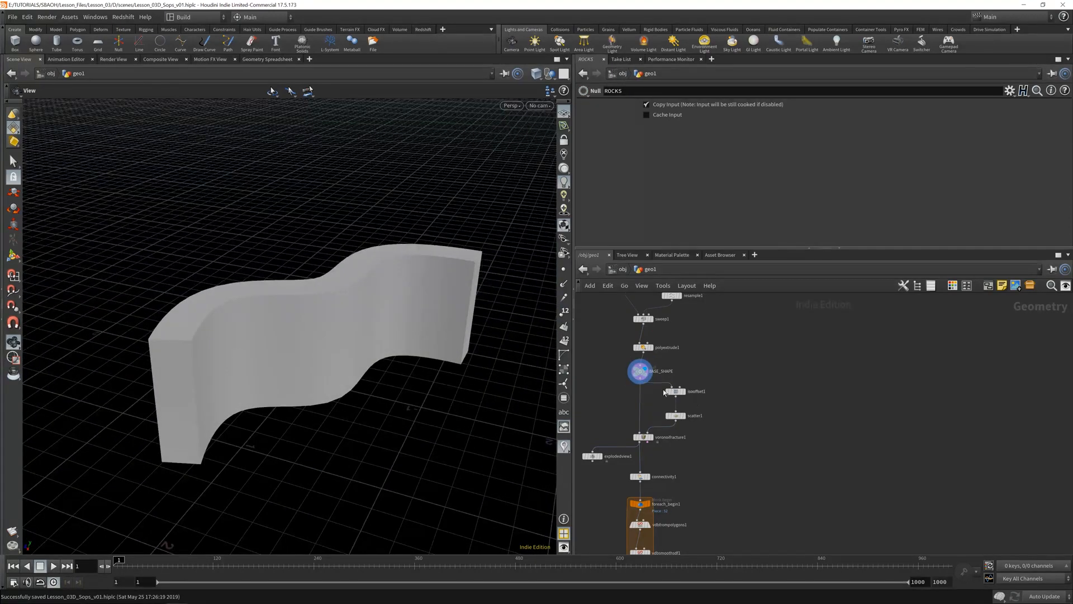
Step: Move isooffset1 and scatter1 closer to the main chain and branch a wire from BASE_SHAPE to a dot beside them
drag(664, 392, 668, 421)
click(653, 406)
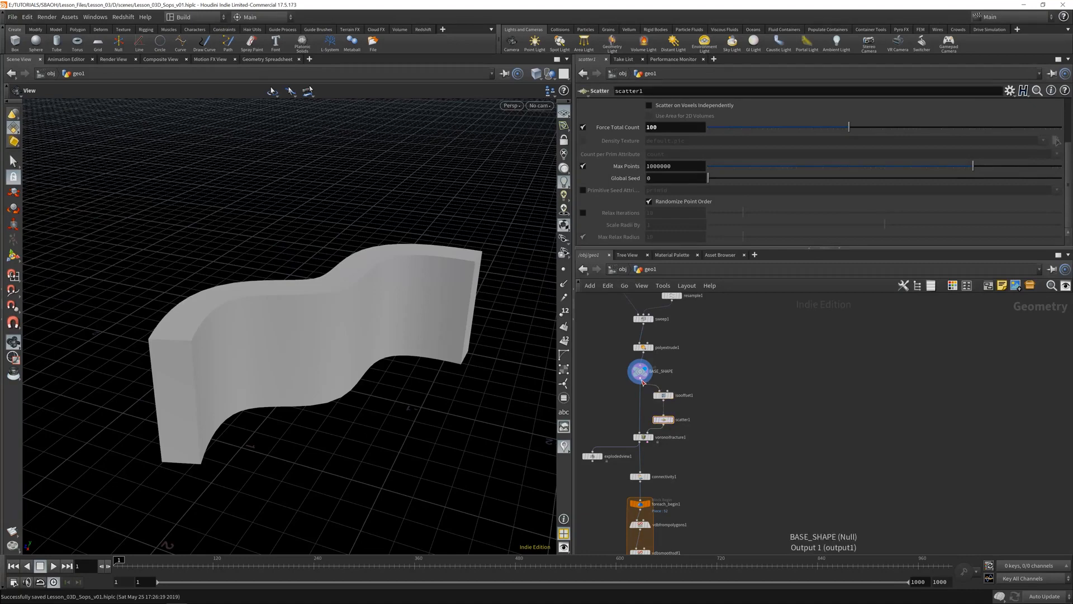
click(642, 382)
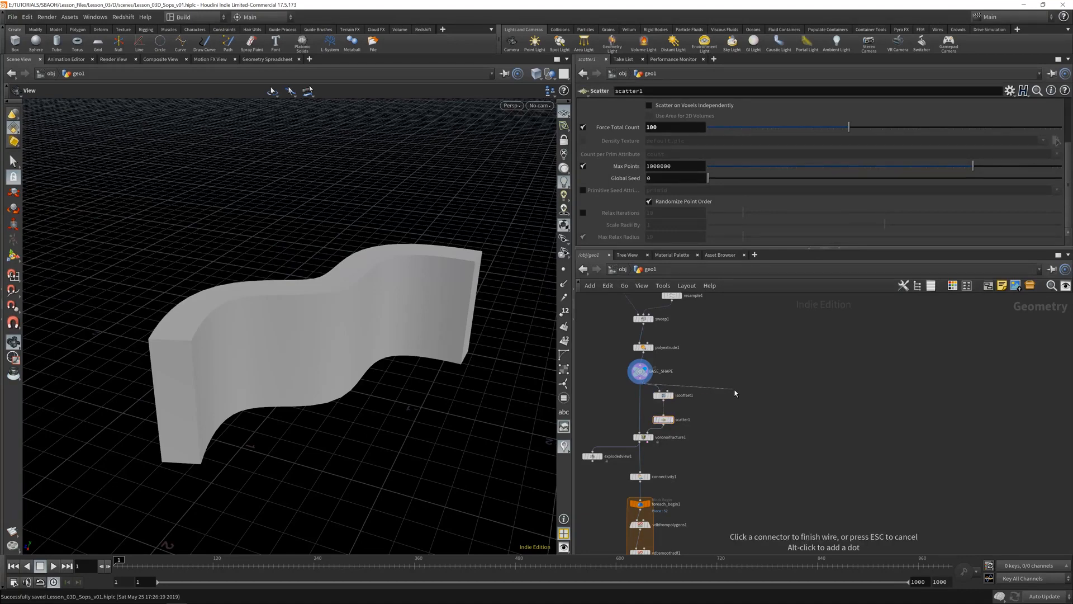
alt+click(739, 393)
middle_drag(750, 523, 747, 400)
middle_drag(729, 492, 721, 458)
key(Escape)
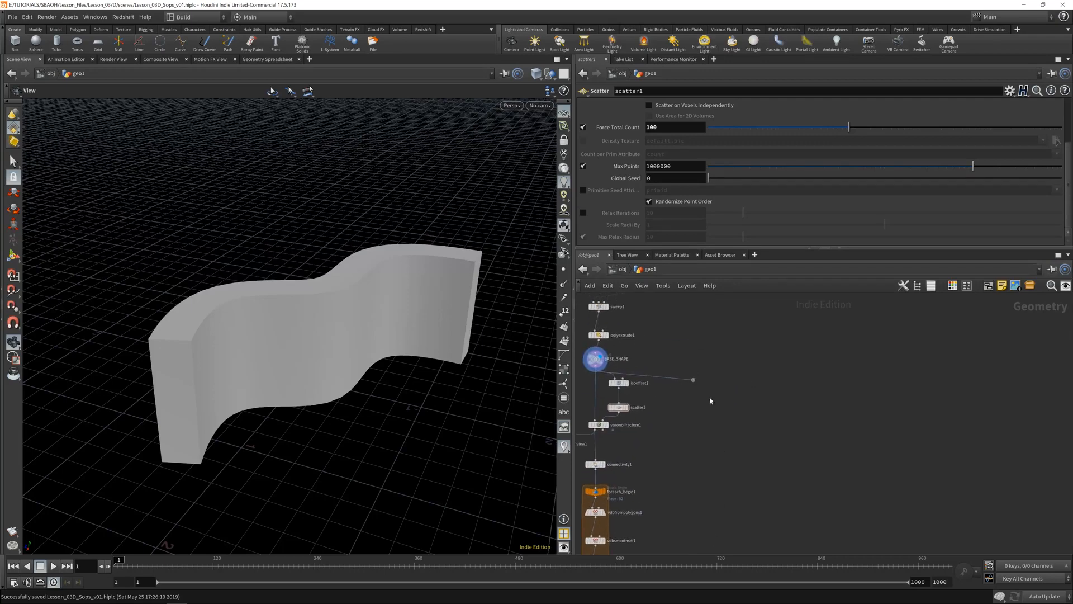
Step: Add a VDB from Polygons node wired from the dot, place it beside the end of the for-each loop, and display it
click(693, 387)
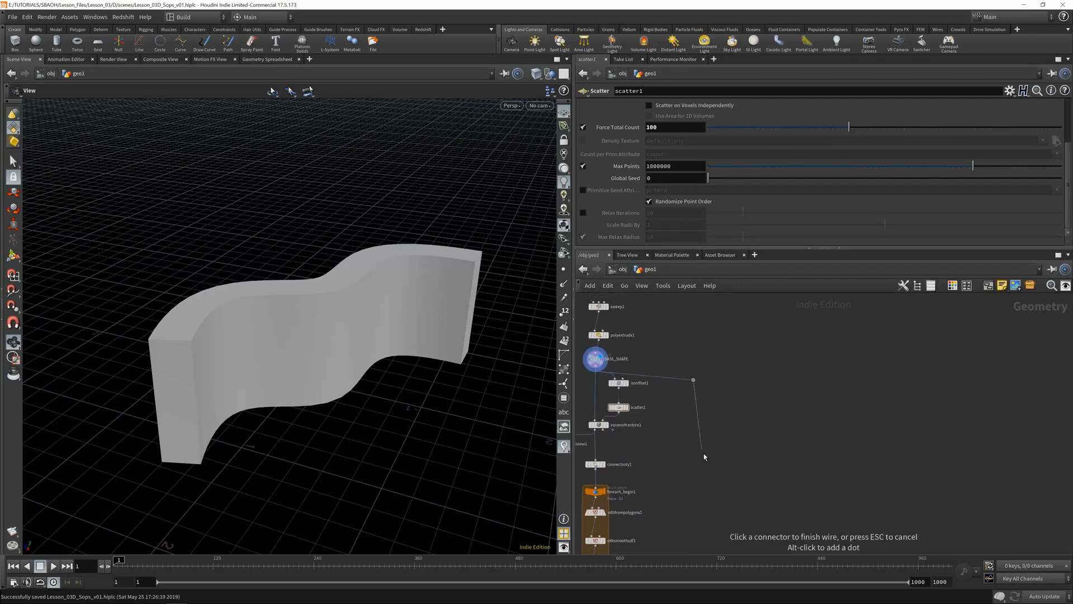
middle_drag(701, 498, 707, 382)
middle_drag(711, 483, 707, 448)
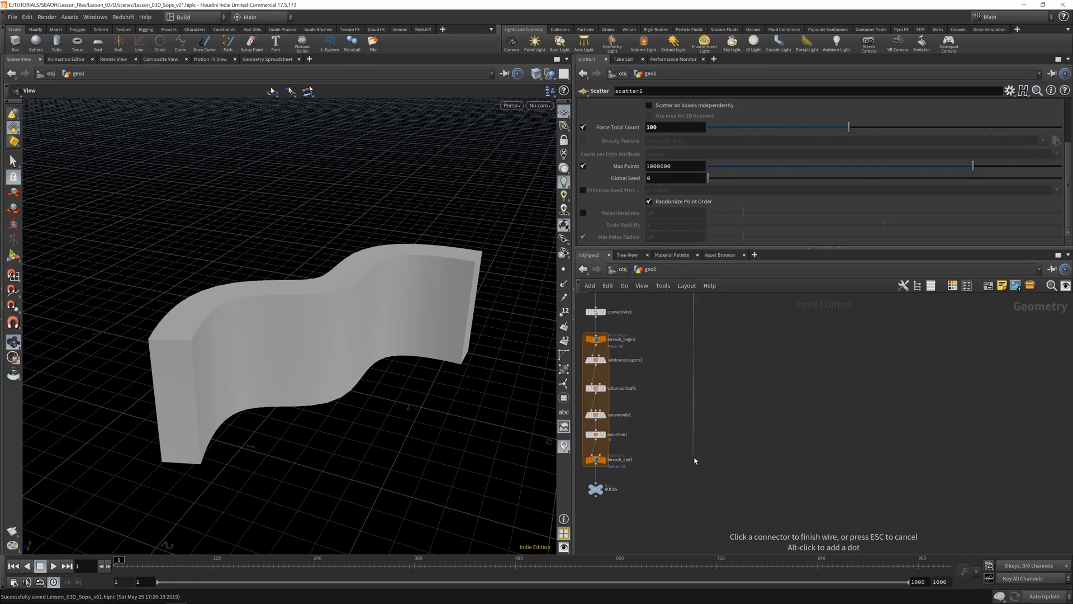
key(Tab)
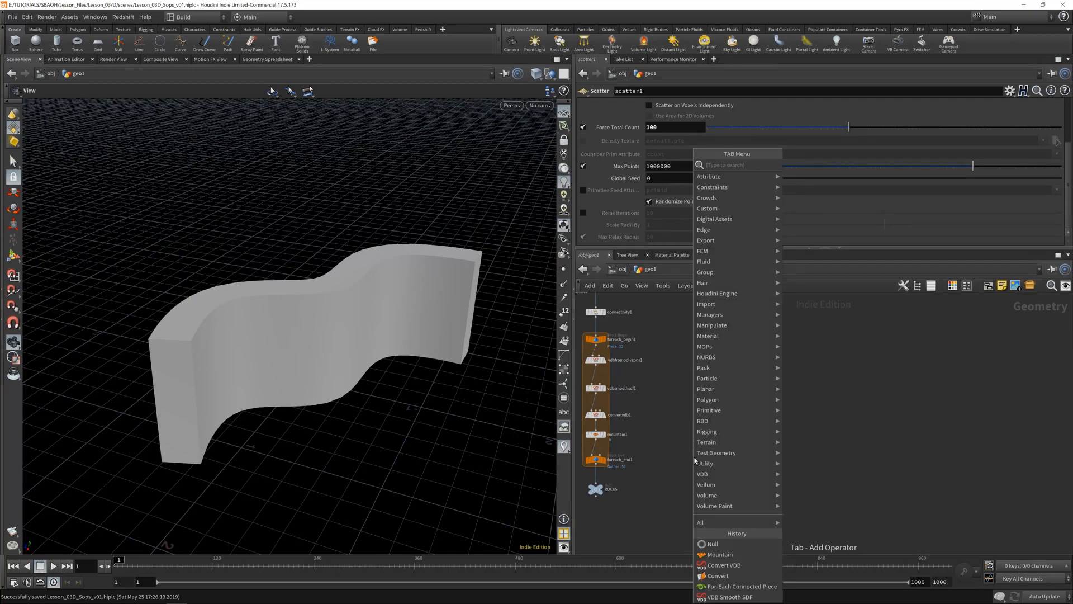
text(VDB FROM POLY)
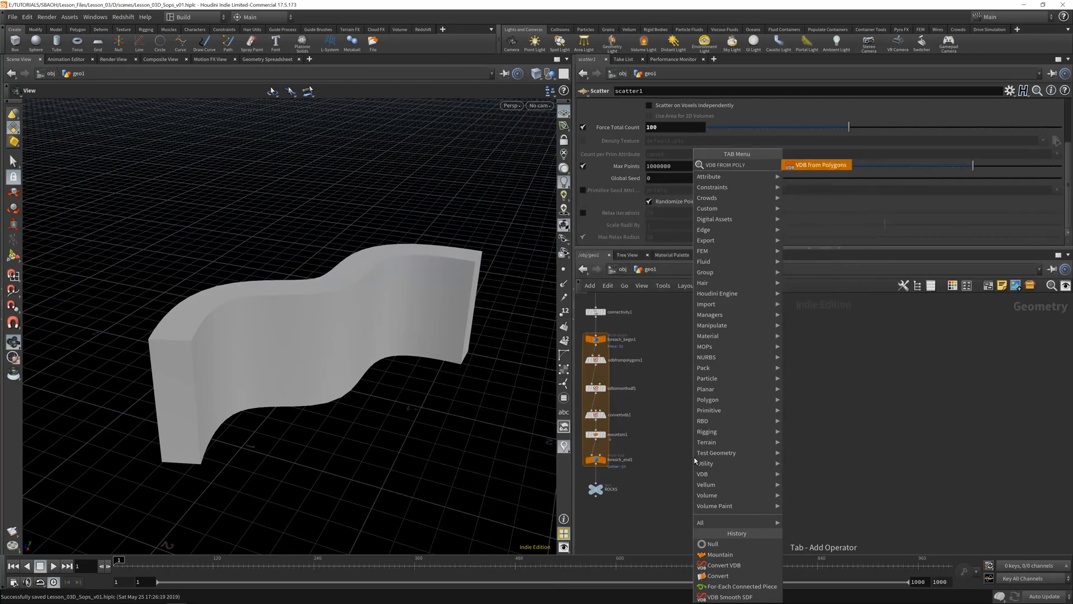
key(Return)
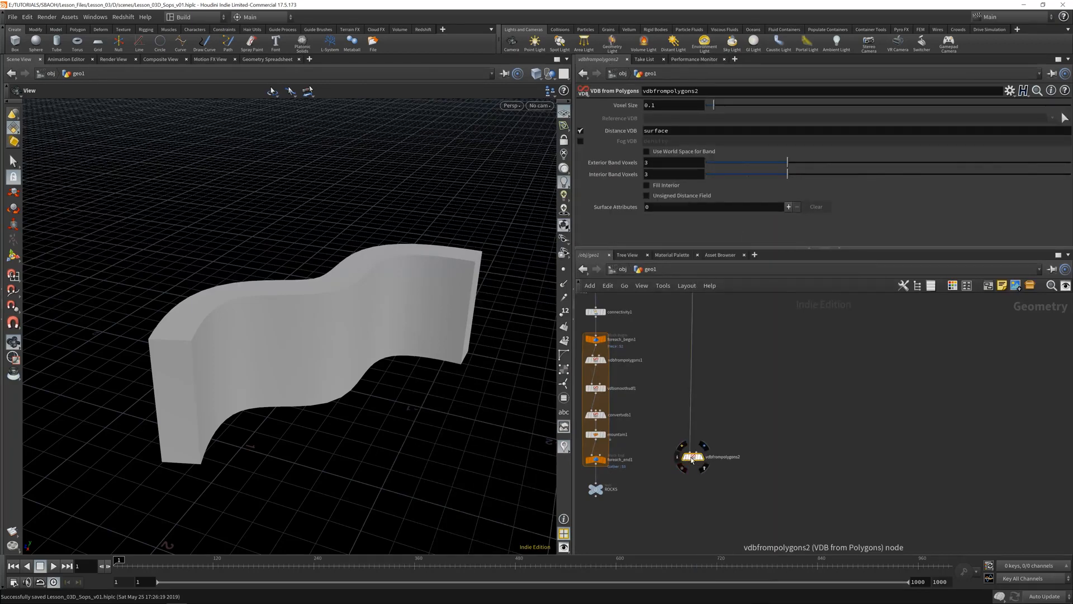
click(702, 461)
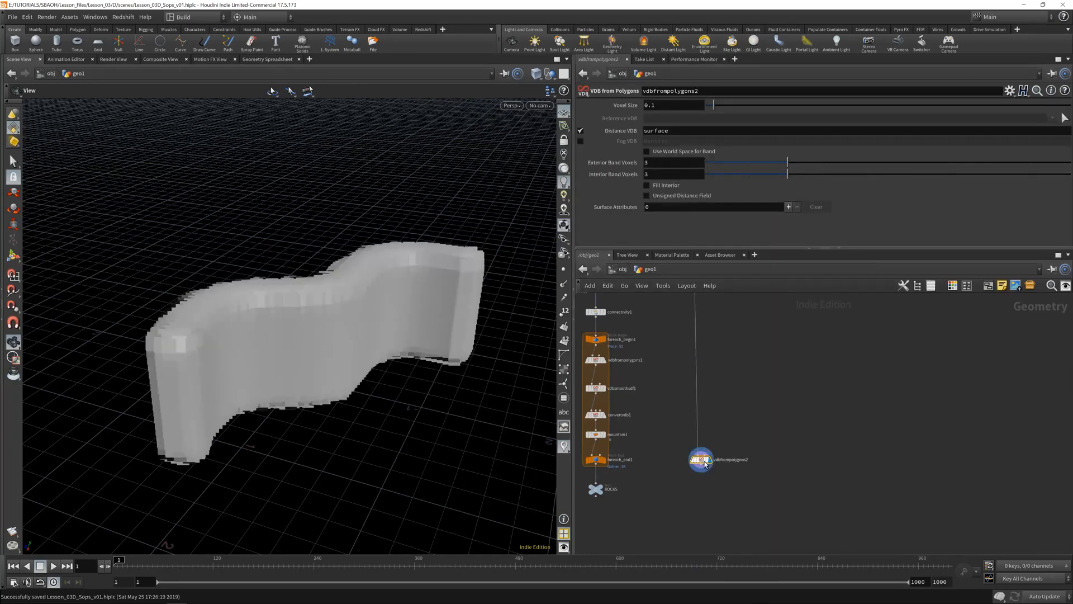
Step: Inspect the base wall VDB from several angles and set the voxel size of vdbfrompolygons2 to .01
drag(353, 401, 274, 331)
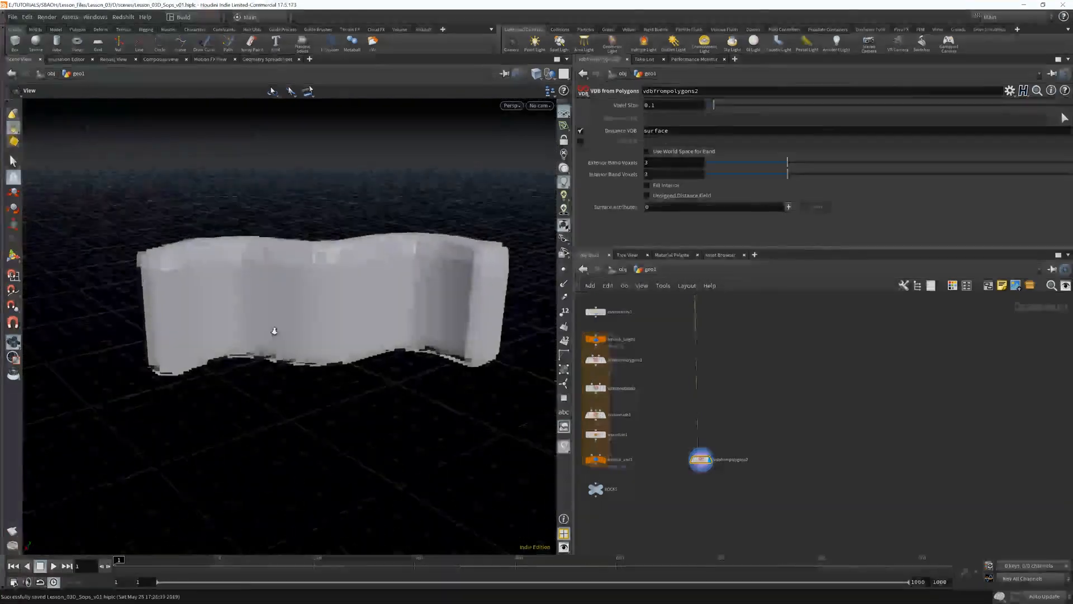
right_drag(273, 331, 343, 300)
drag(343, 300, 425, 354)
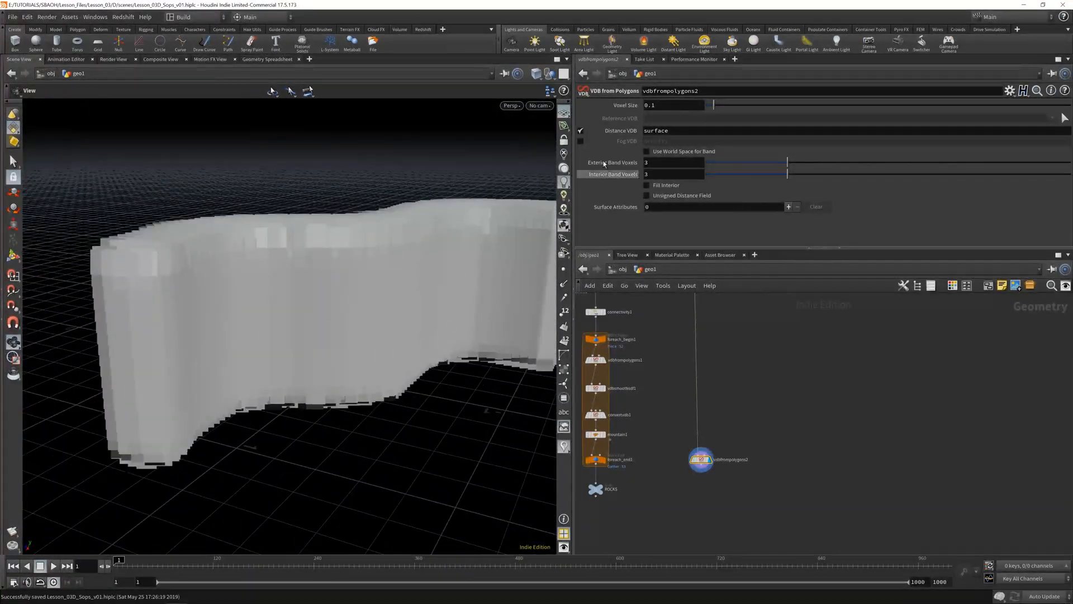
click(677, 104)
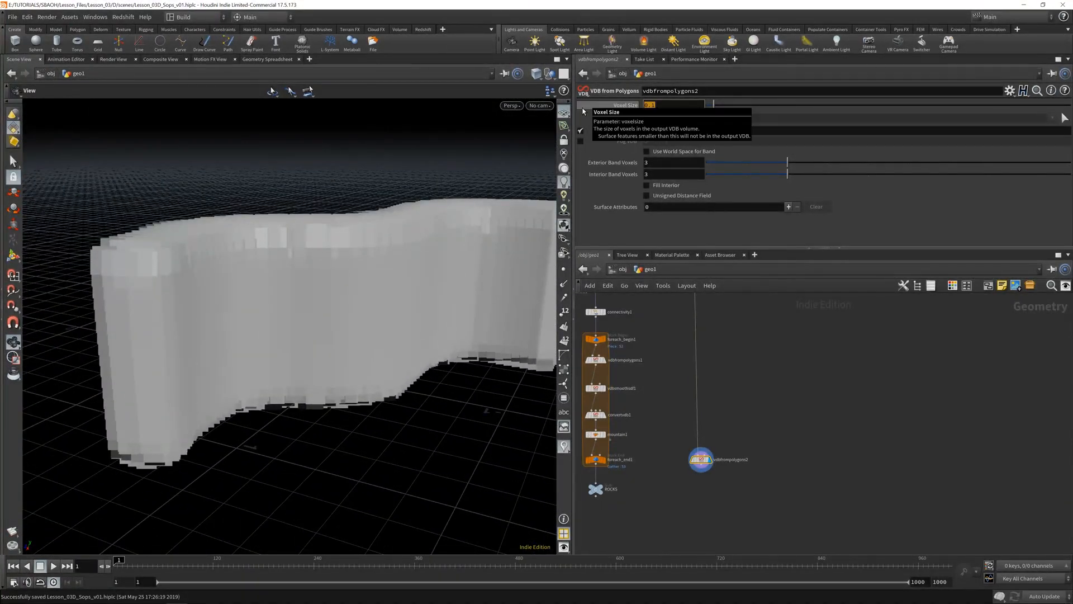
text(.01)
key(Return)
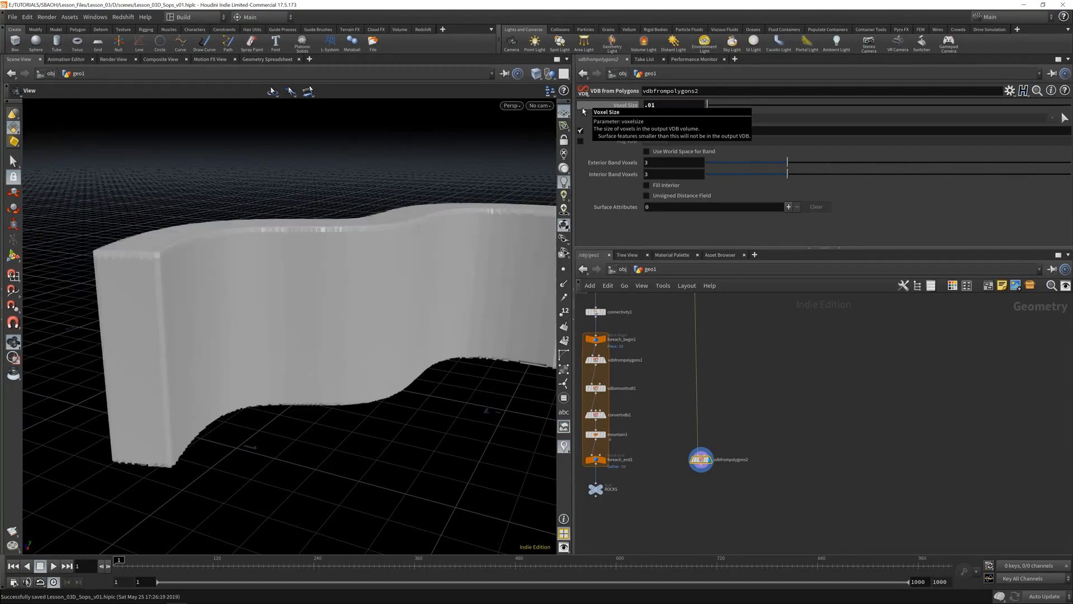
Step: Check the voxel settings of vdbfrompolygons1 inside the for-each loop against the new VDB node
middle_drag(651, 380, 666, 430)
click(608, 440)
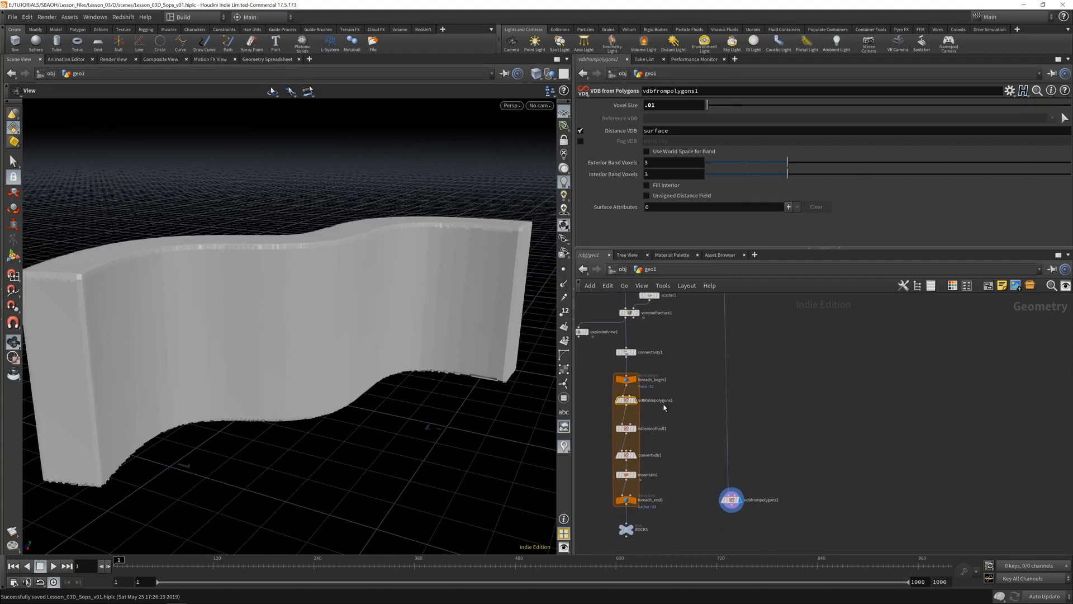
click(731, 501)
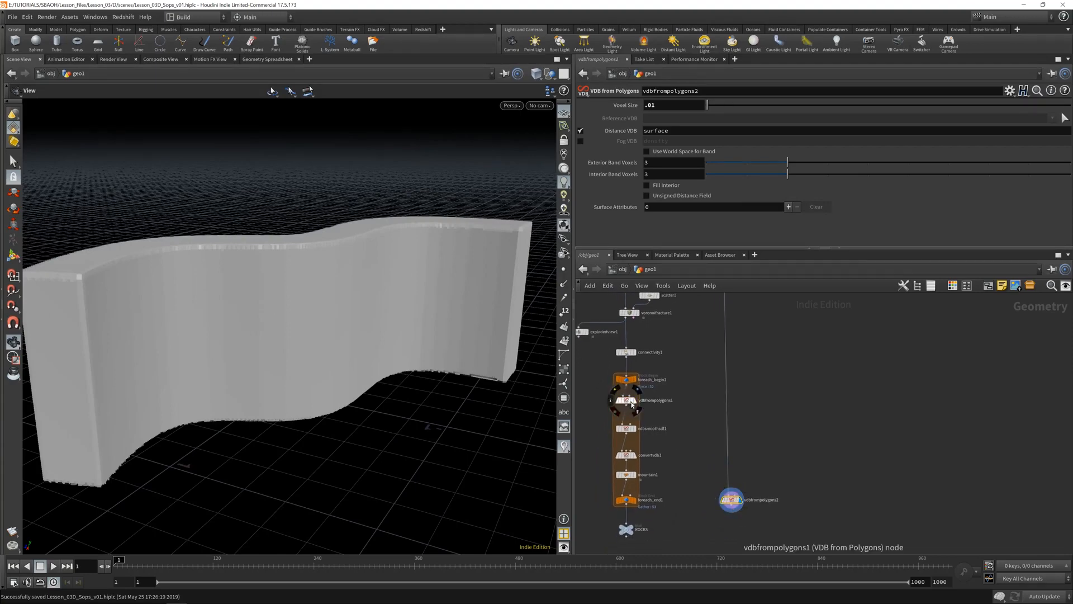
drag(590, 388, 659, 420)
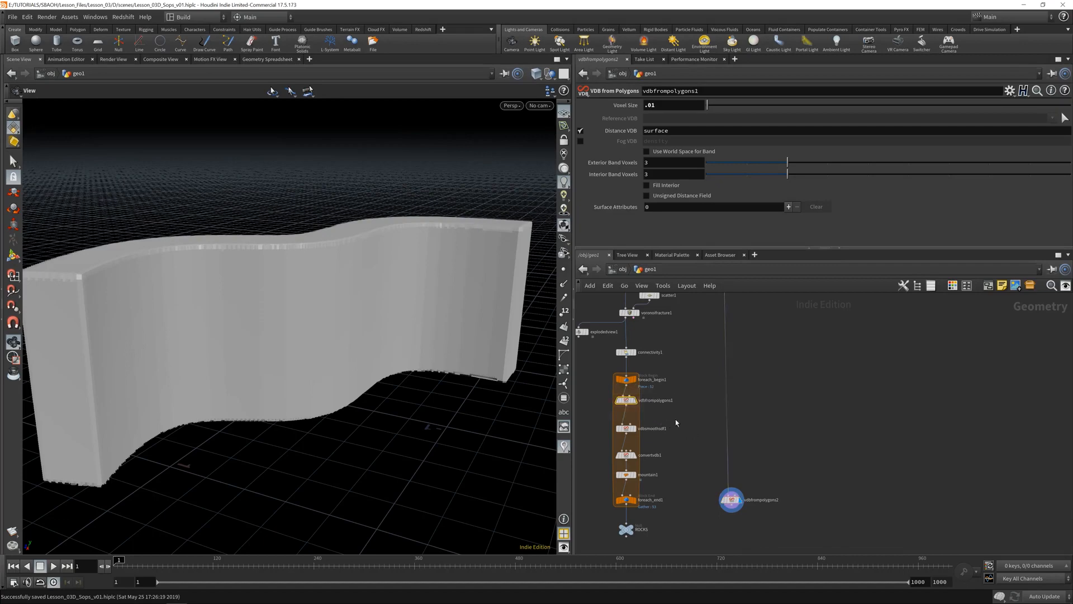
Step: Display the ROCKS null and save the scene
middle_drag(695, 528, 670, 439)
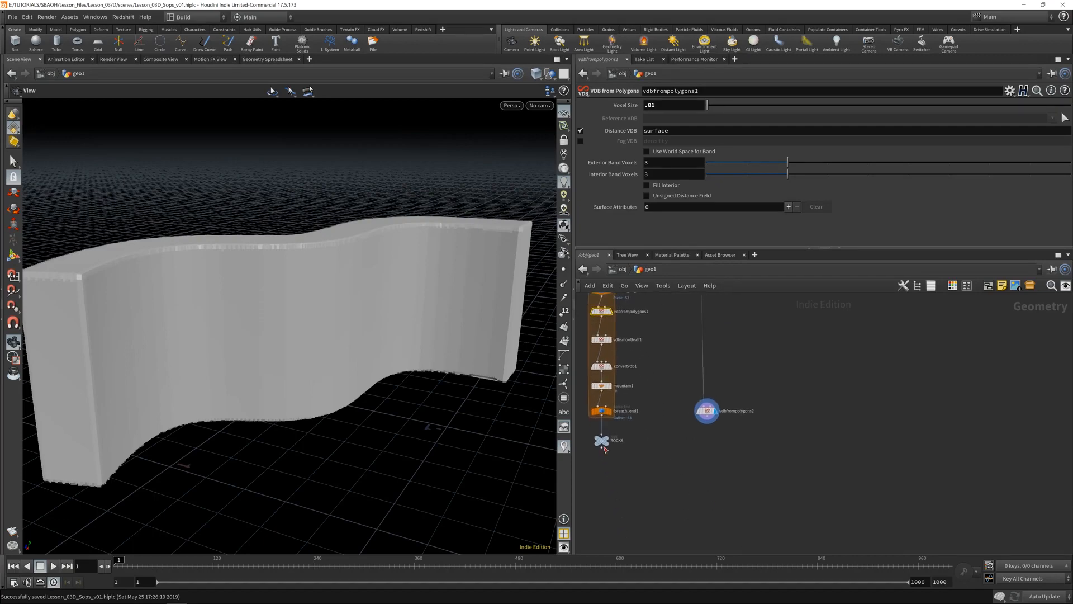
click(603, 441)
key(ctrl+s)
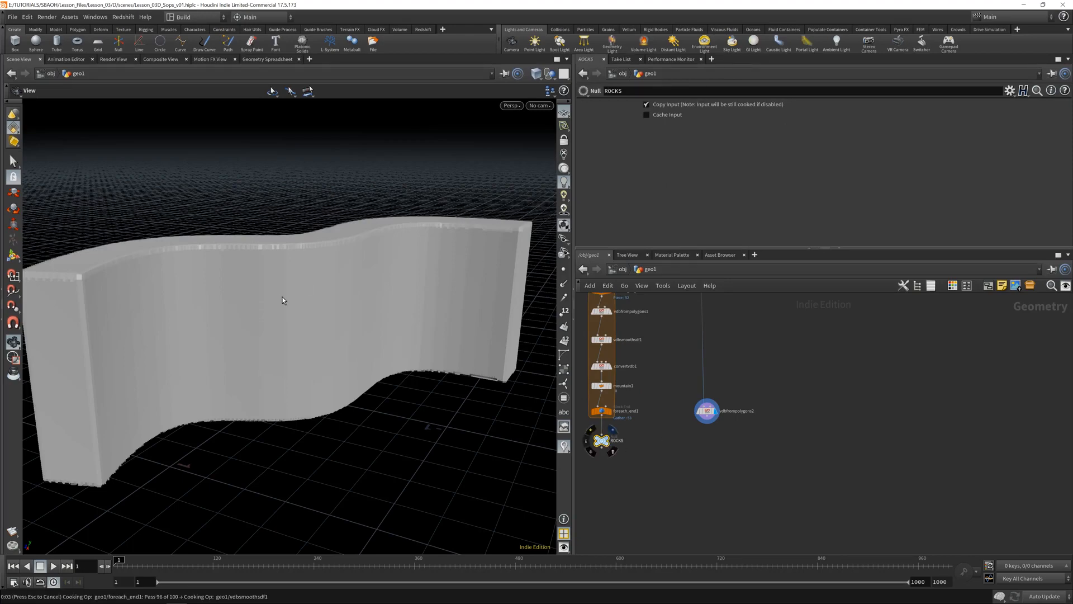
drag(354, 335, 302, 329)
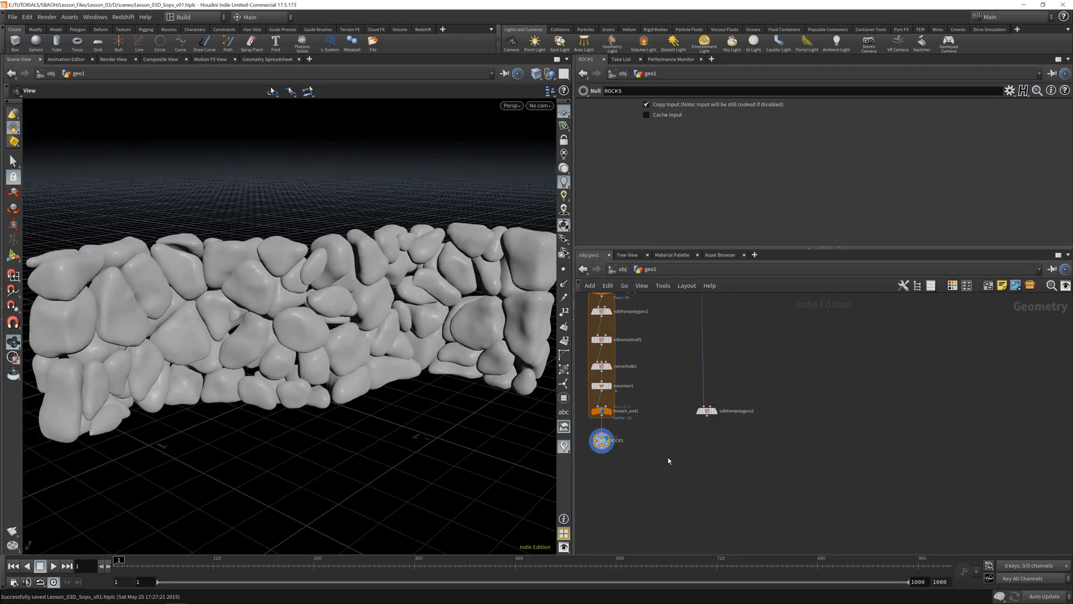
Step: Duplicate vdbfrompolygons2 below ROCKS, feed it from the ROCKS null, and display the copy
drag(707, 411, 705, 420)
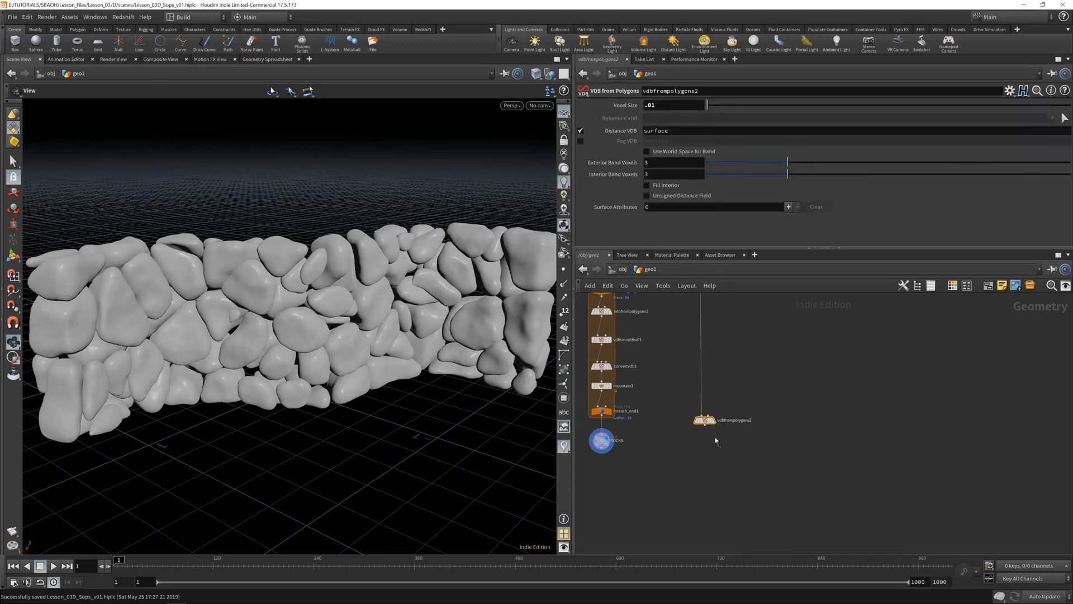
mouse_move(712, 423)
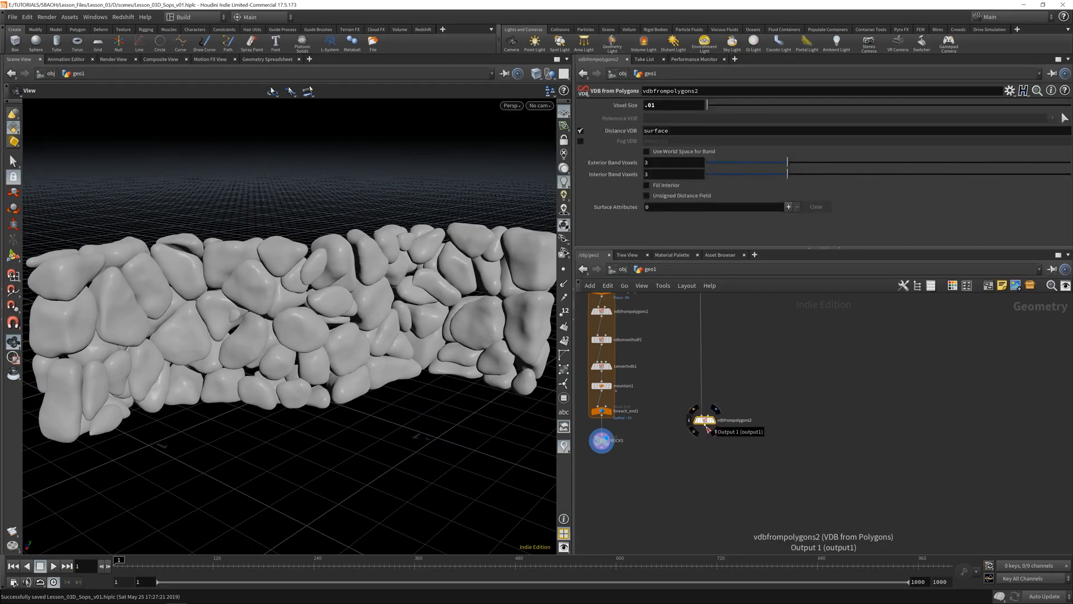
alt+drag(710, 425, 602, 454)
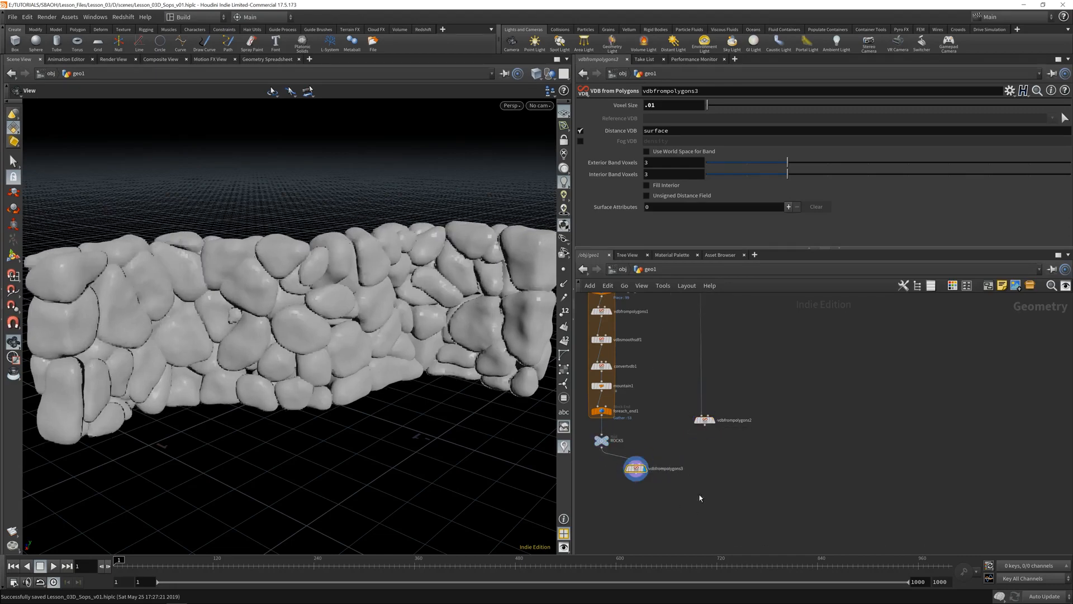
click(643, 470)
mouse_move(339, 344)
mouse_down()
mouse_move(364, 351)
mouse_move(352, 348)
mouse_up()
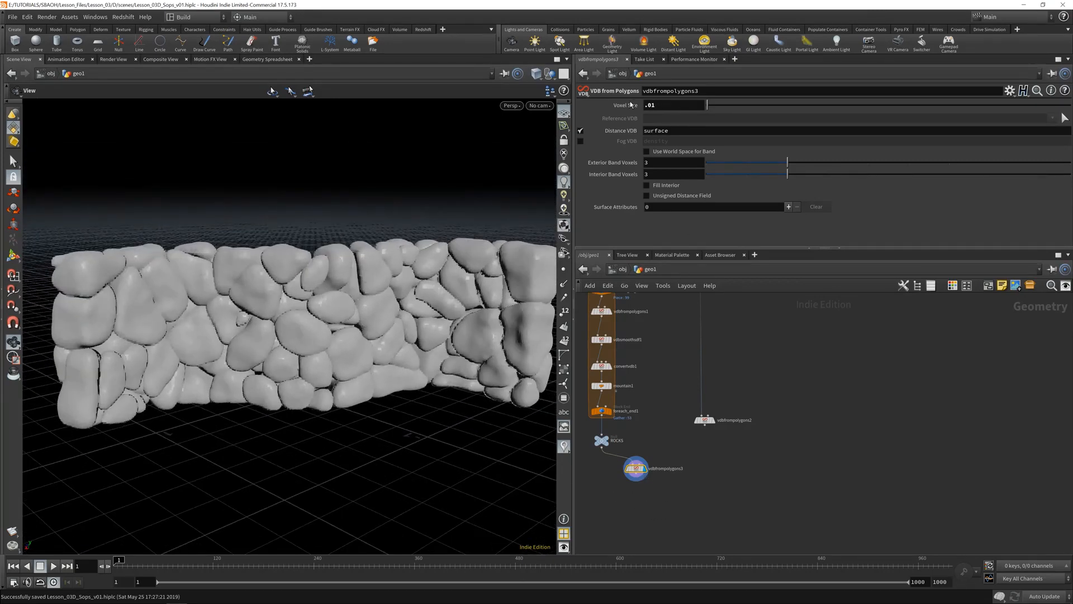
Step: Link the voxel size of vdbfrompolygons2 to that of vdbfrompolygons3 with a relative reference
right_click(668, 106)
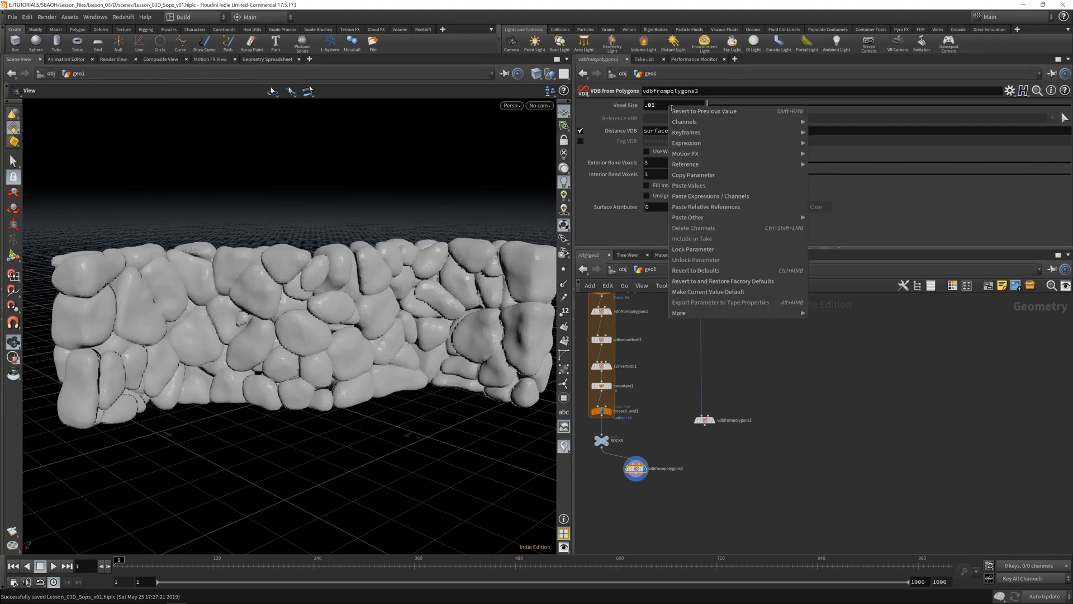
click(703, 175)
drag(680, 318, 766, 458)
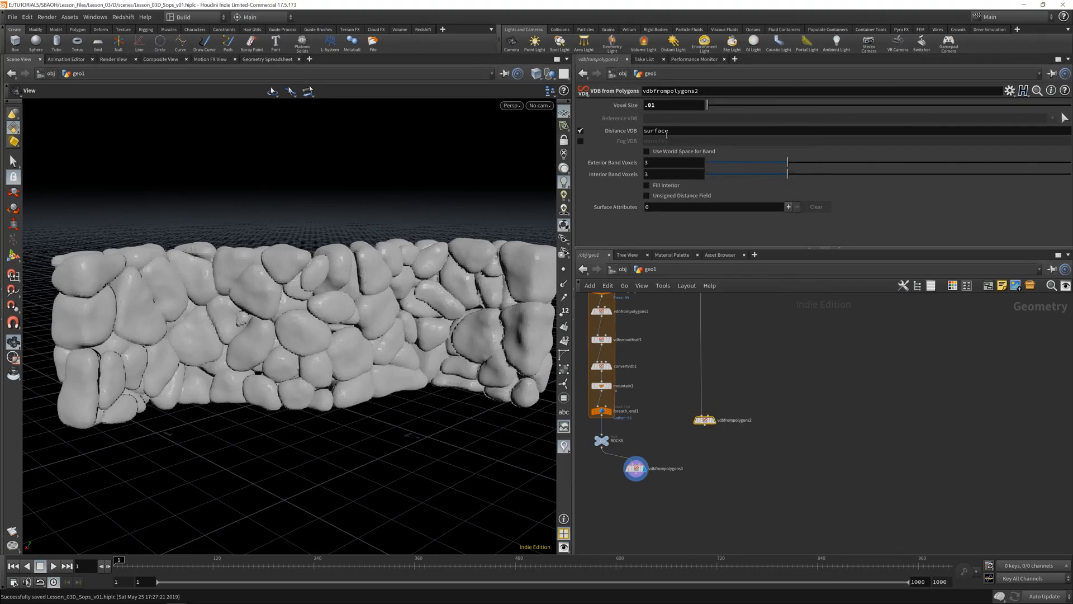
double_click(654, 105)
right_click(669, 106)
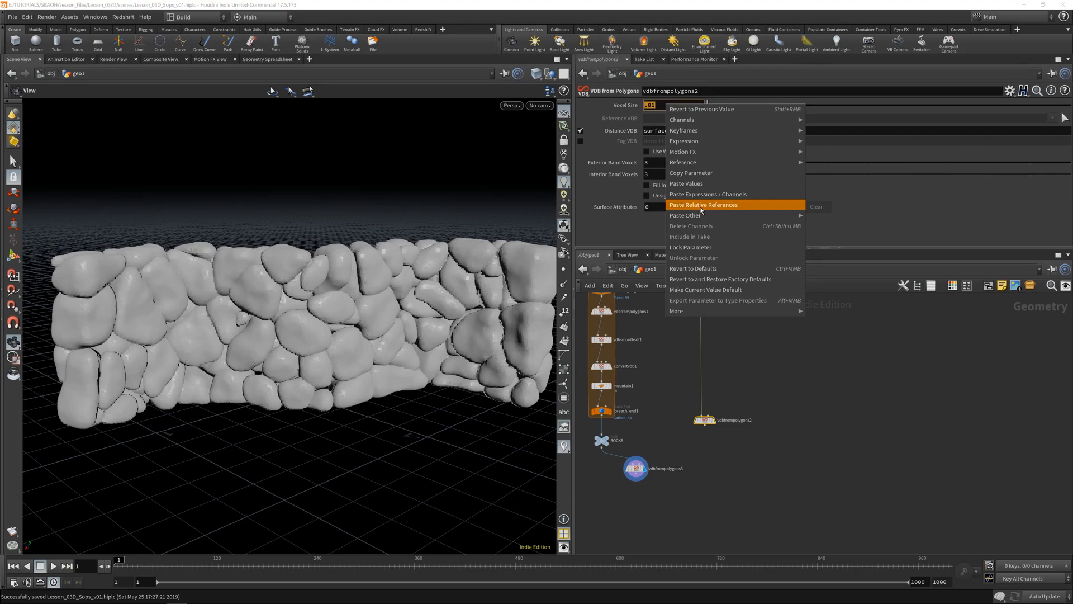
click(729, 208)
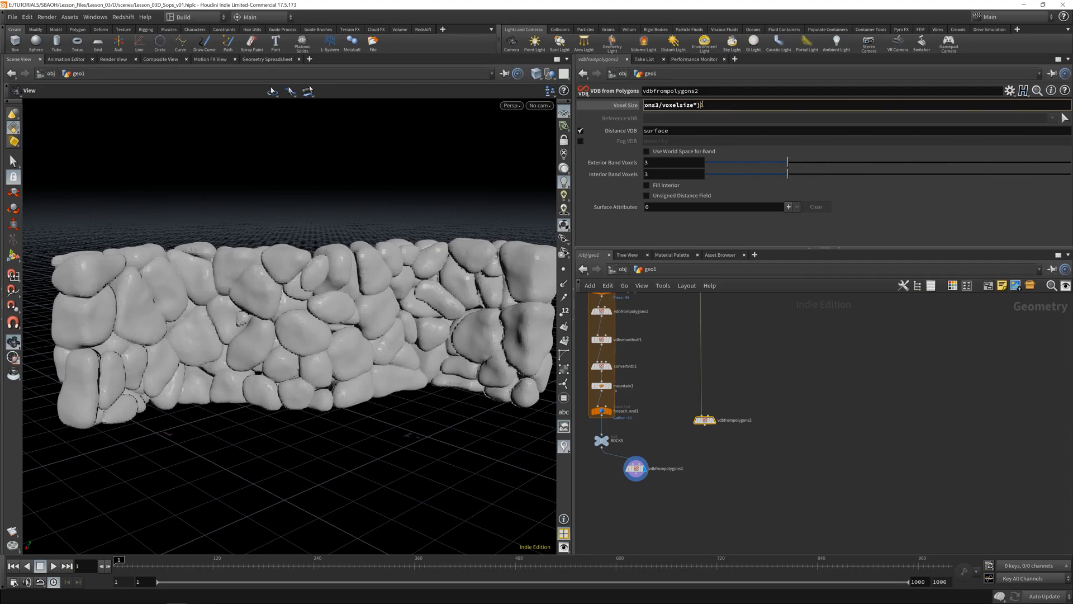
key(Return)
click(622, 108)
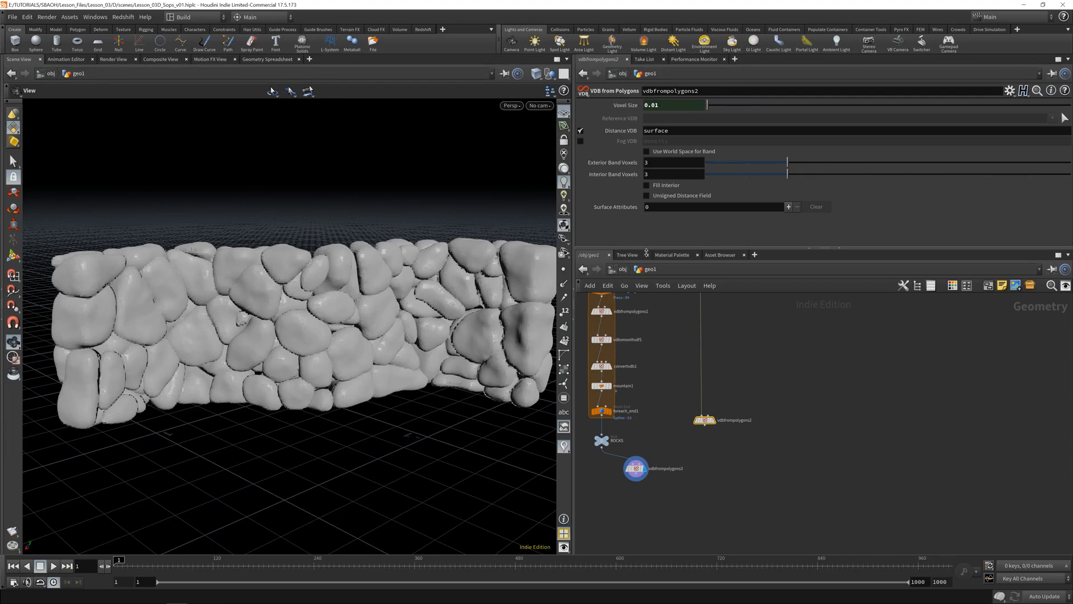
Step: Set the voxel size of vdbfrompolygons3 to .05 and save the scene
click(635, 467)
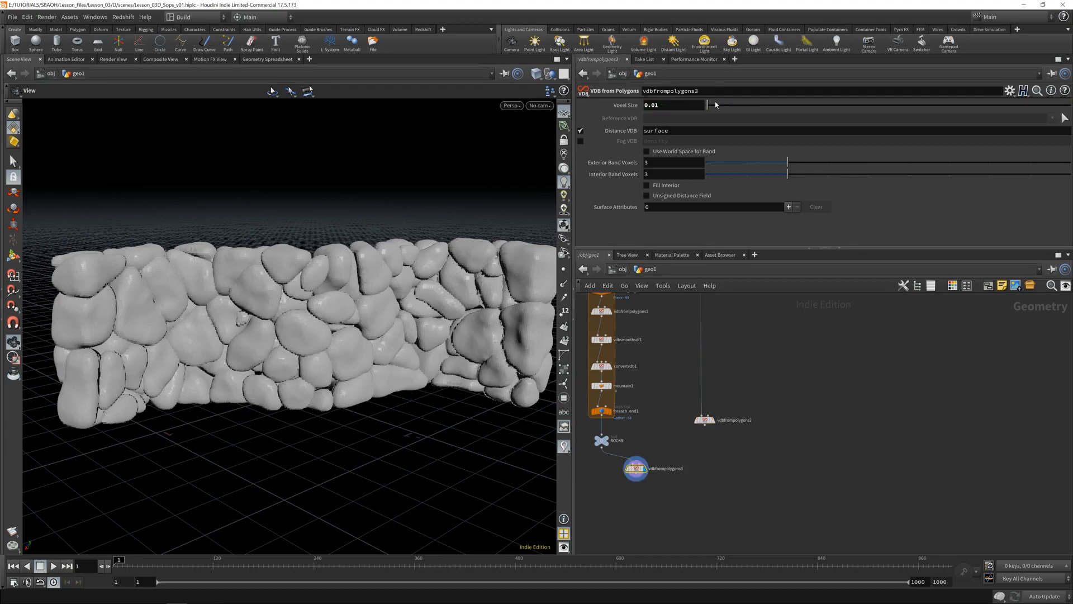
double_click(652, 105)
text(.05)
key(Return)
key(ctrl+s)
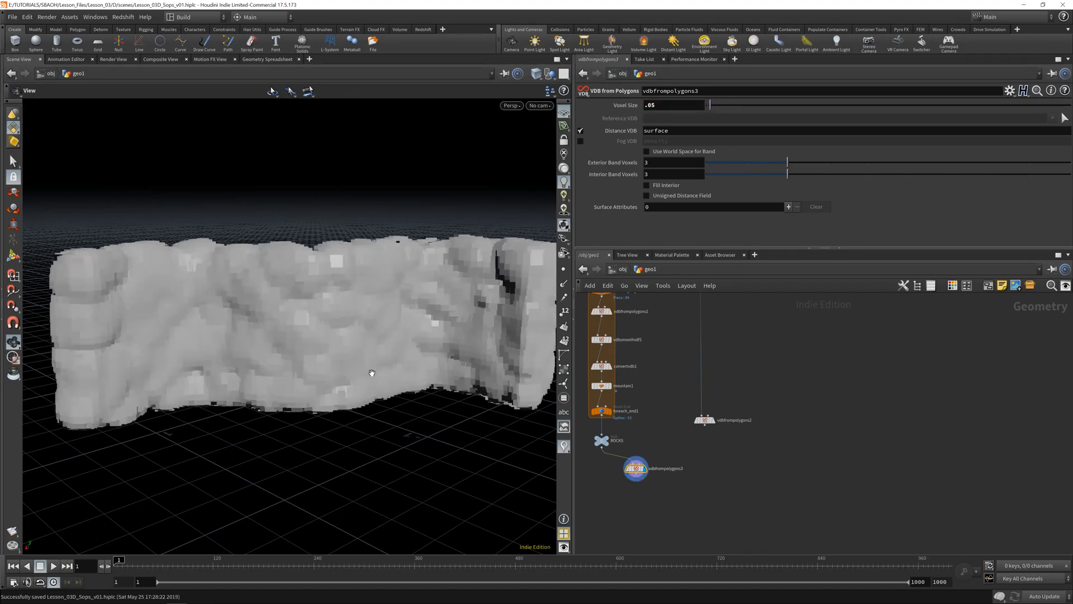
Step: Display vdbfrompolygons2 and set its voxel size to the reference ch("../vdbfrompolygons3/voxelsize")
drag(724, 399, 687, 439)
click(716, 410)
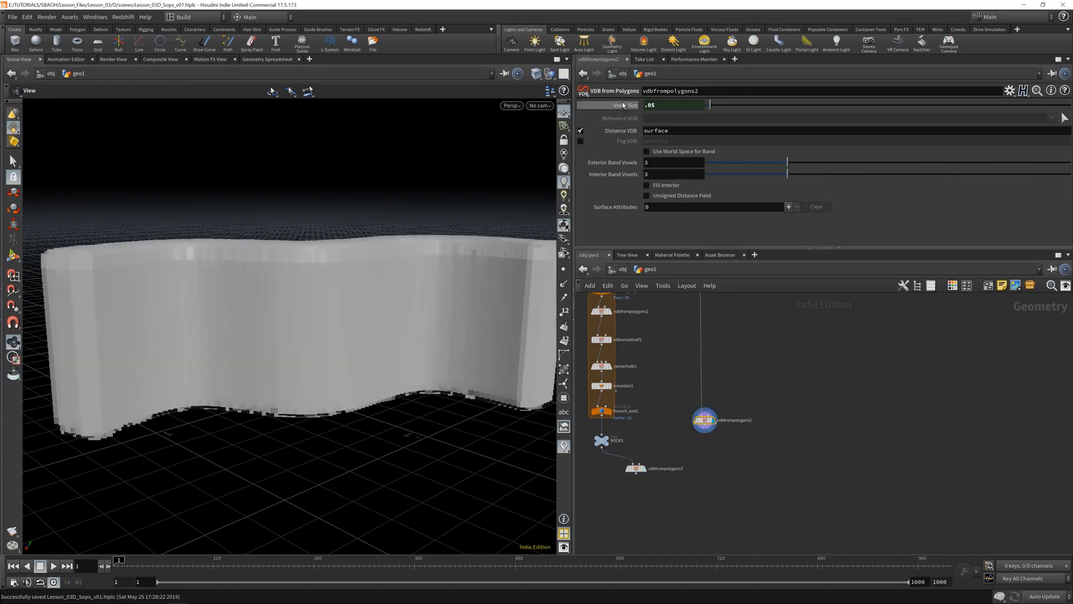
drag(679, 105, 553, 93)
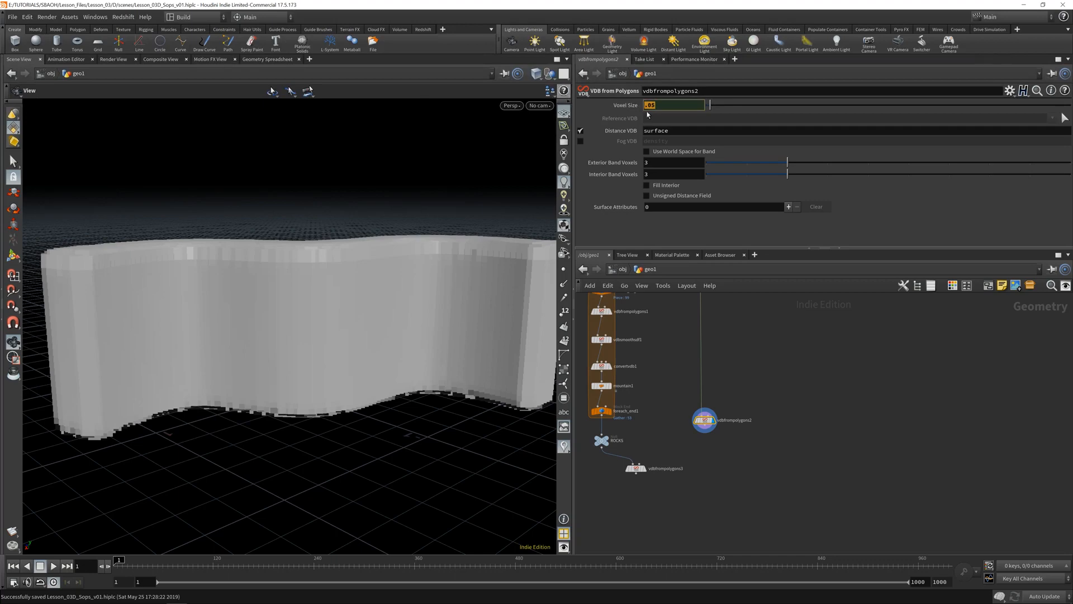
key(ctrl+v)
key(Return)
click(619, 105)
click(620, 104)
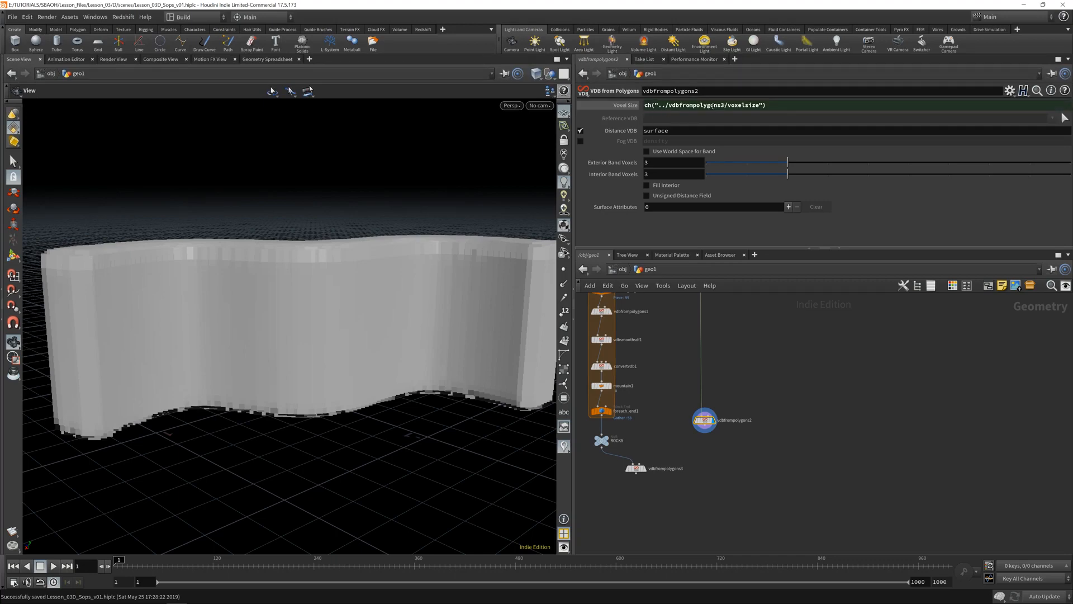
click(619, 106)
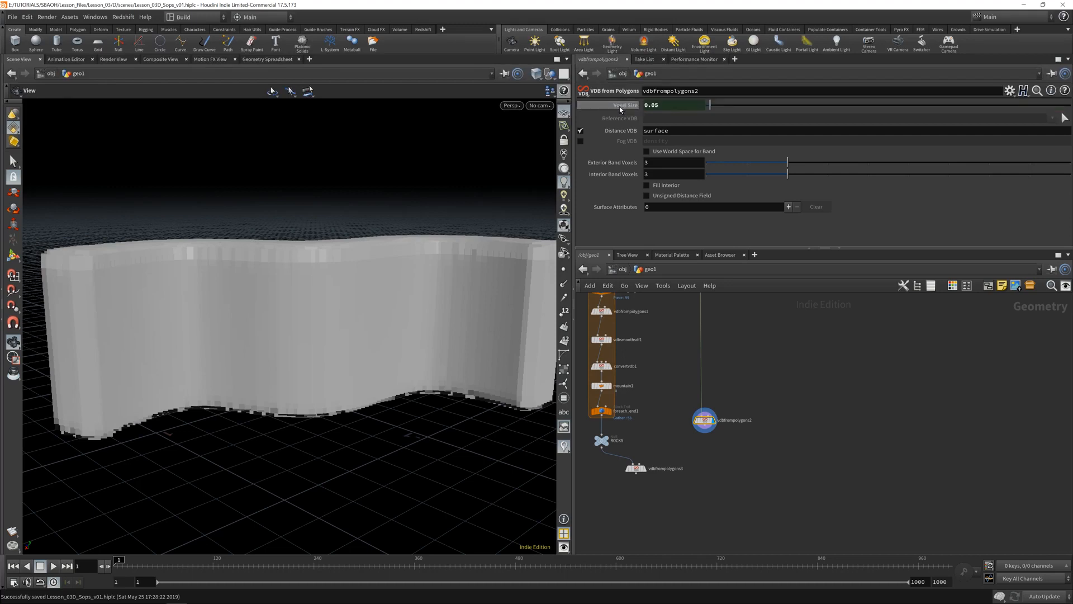
Step: Set the linked voxel size to 0.005, check it on vdbfrompolygons3, and move vdbfrompolygons2 slightly up in the network
click(658, 105)
text(5)
key(Return)
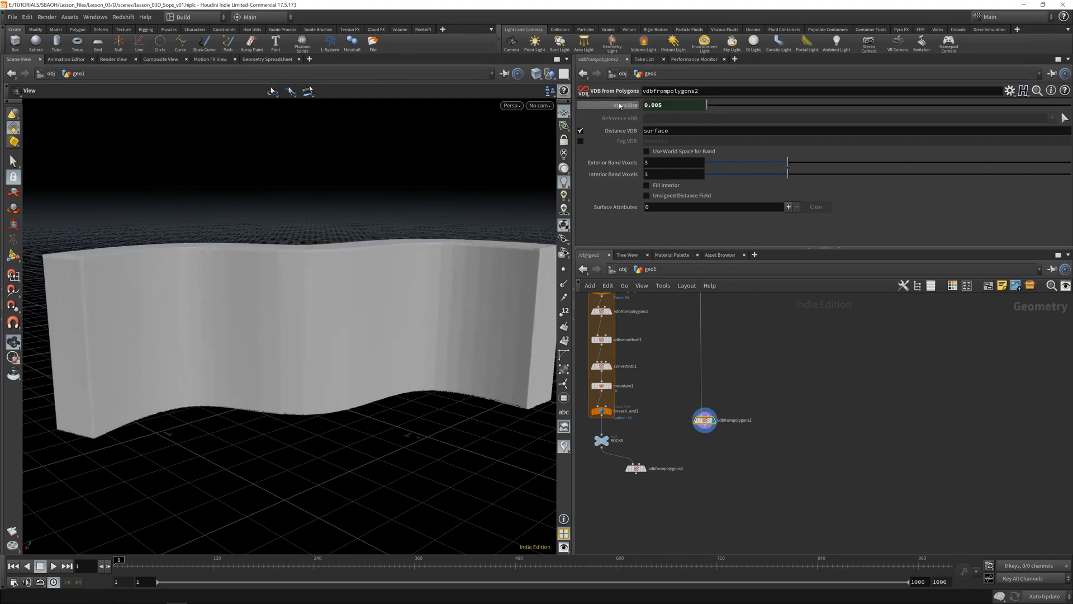
click(637, 468)
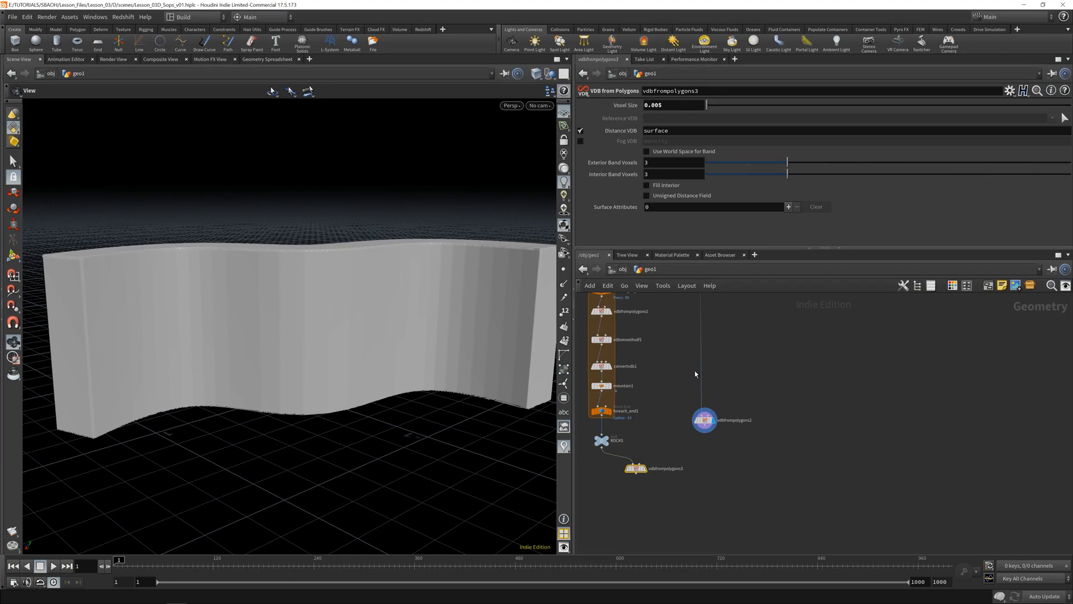
click(701, 424)
click(636, 468)
drag(705, 419, 702, 407)
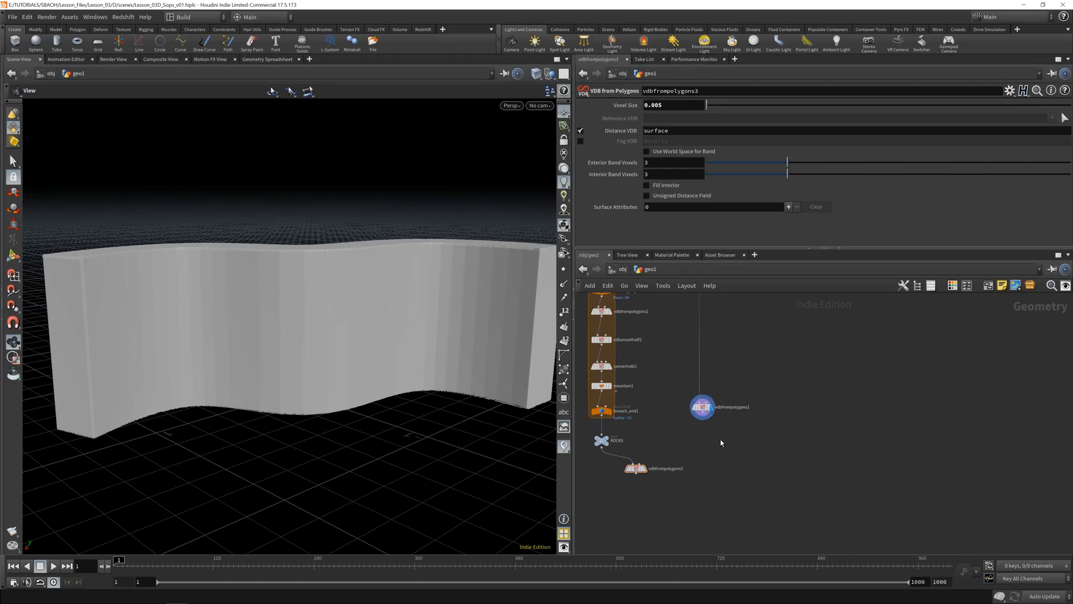
Step: Add a VDB Smooth SDF node below vdbfrompolygons2, feed it from that node, and display it
mouse_move(247, 294)
mouse_down()
mouse_move(273, 343)
mouse_move(285, 330)
mouse_up()
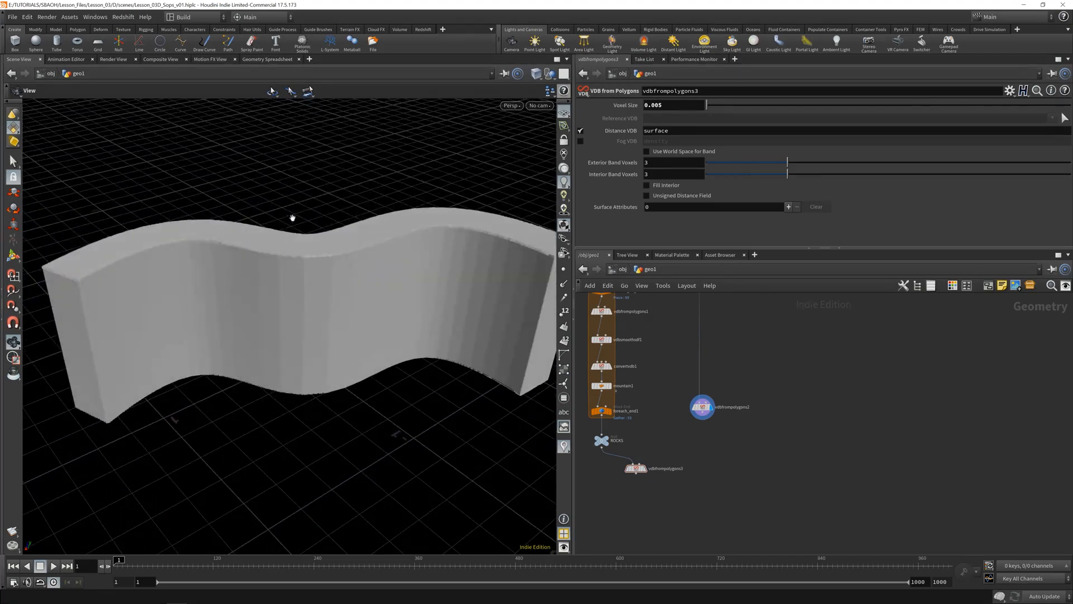
key(Tab)
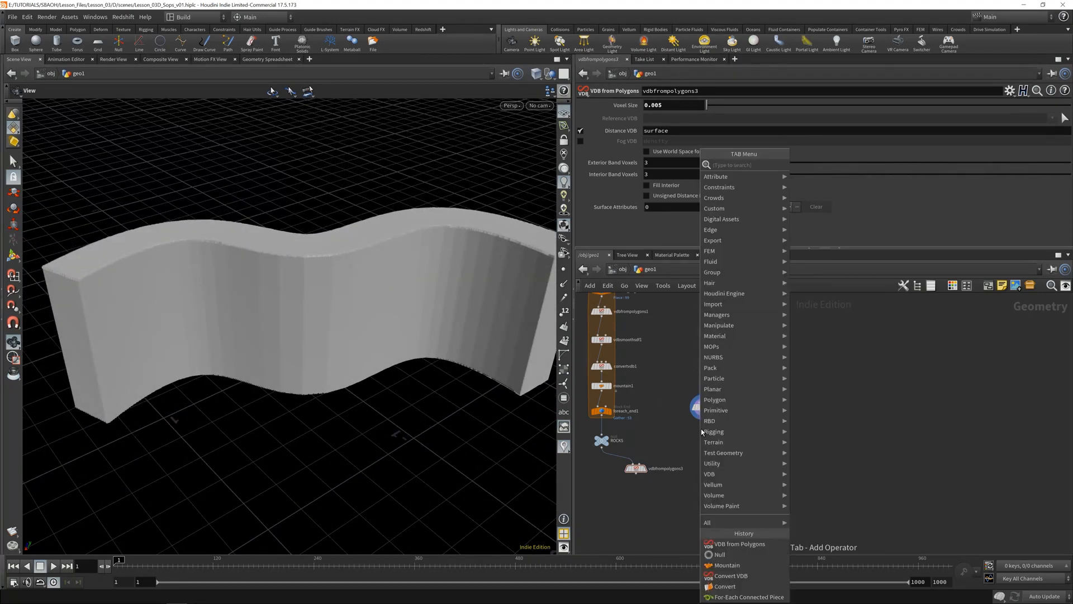
text(VDB SMOOTH)
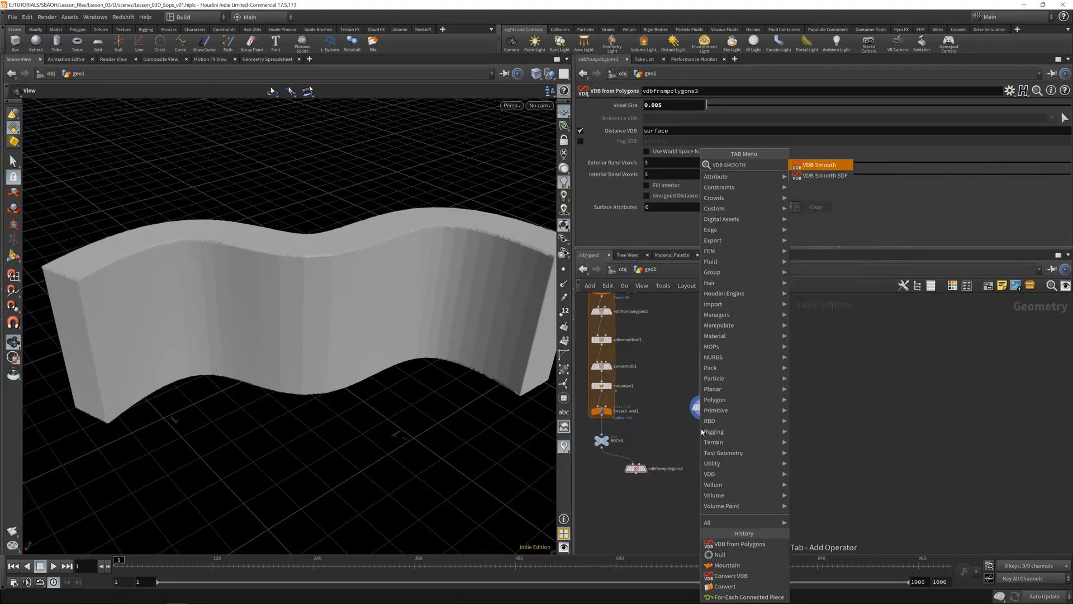
click(825, 176)
click(704, 431)
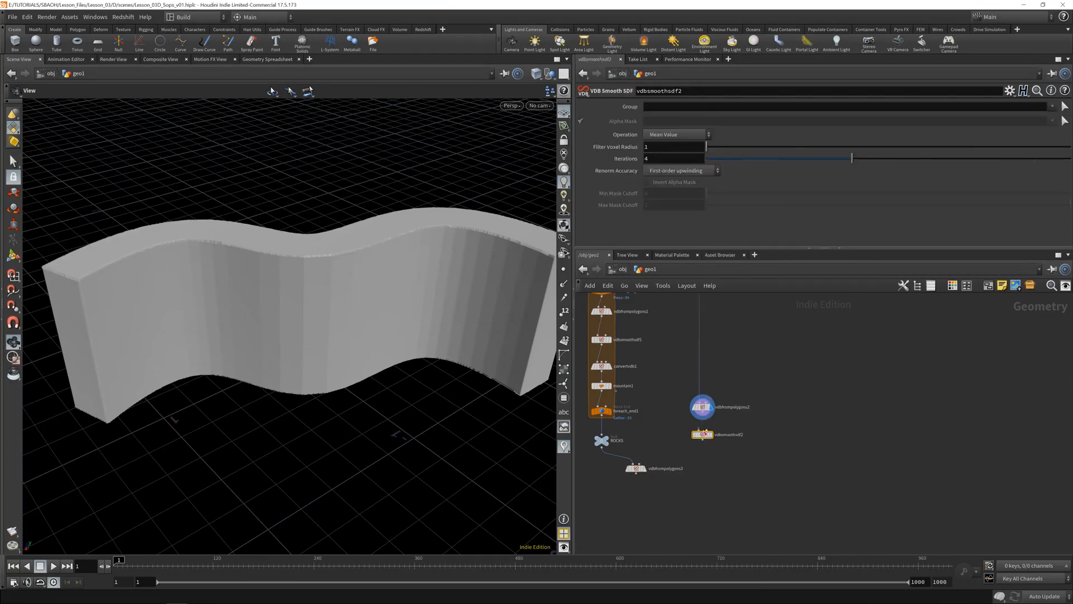
scroll(705, 430, up, 3)
drag(702, 398, 694, 435)
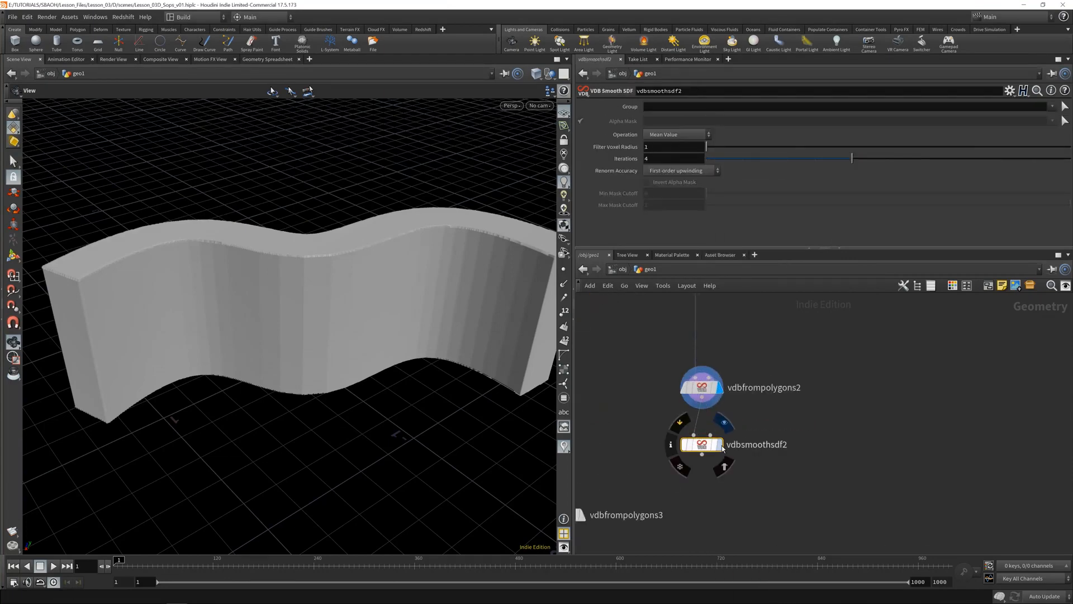
click(720, 445)
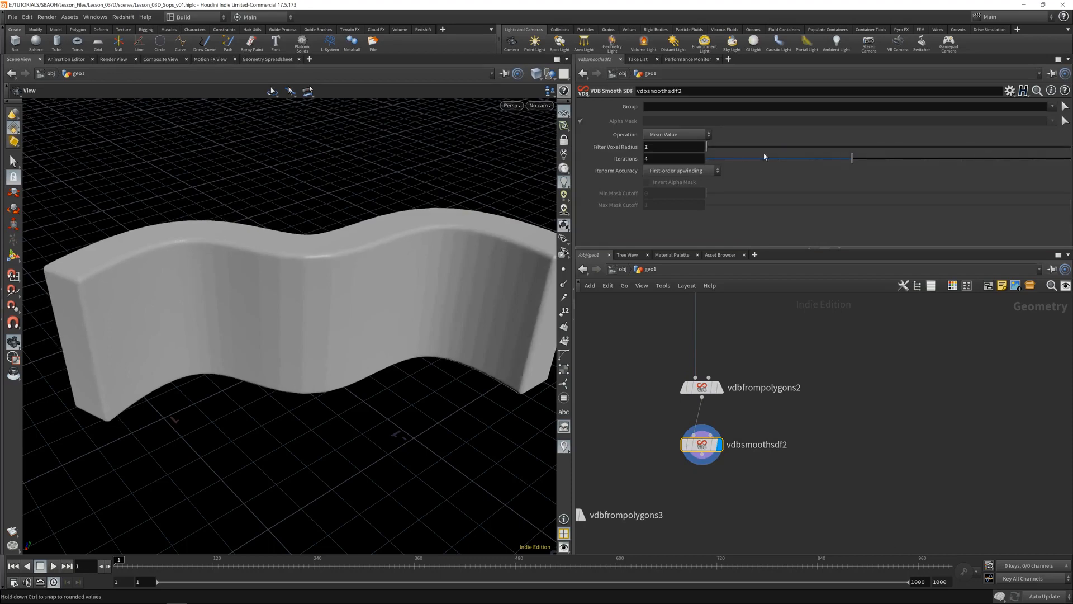
Step: Set vdbsmoothsdf2 to a filter voxel radius of 2 and 5 iterations, and save the scene
drag(845, 163, 912, 175)
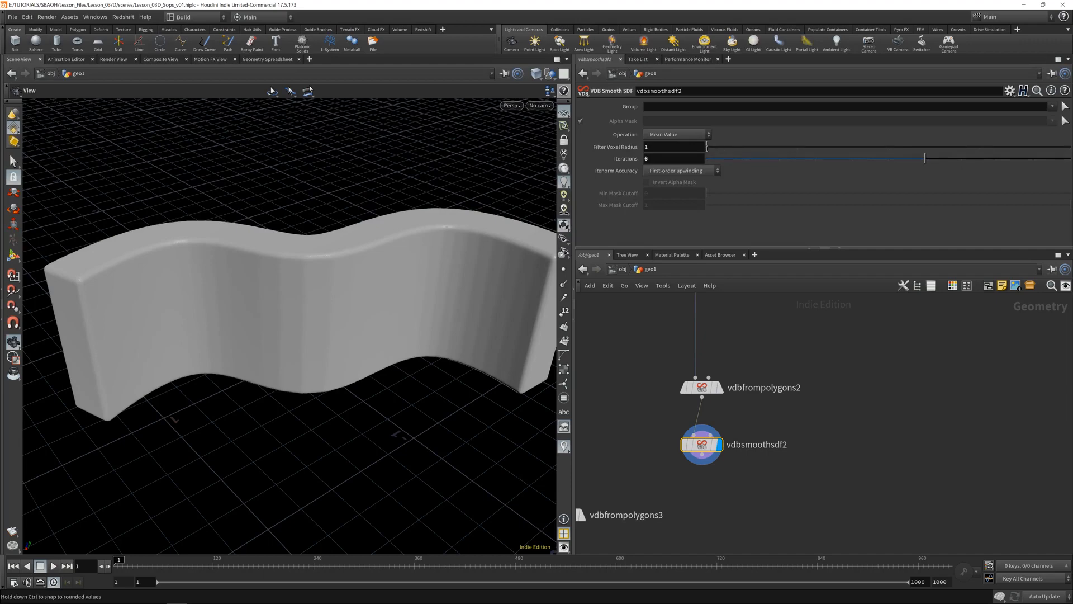
drag(733, 146, 798, 146)
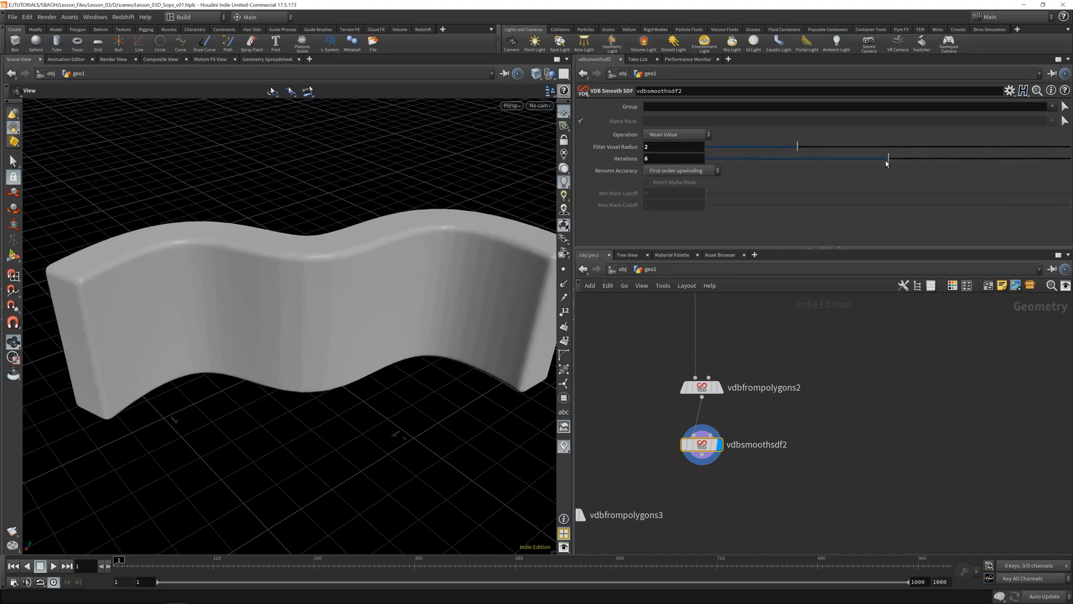
mouse_move(393, 290)
mouse_down()
mouse_move(442, 280)
mouse_move(391, 290)
mouse_move(400, 297)
mouse_up()
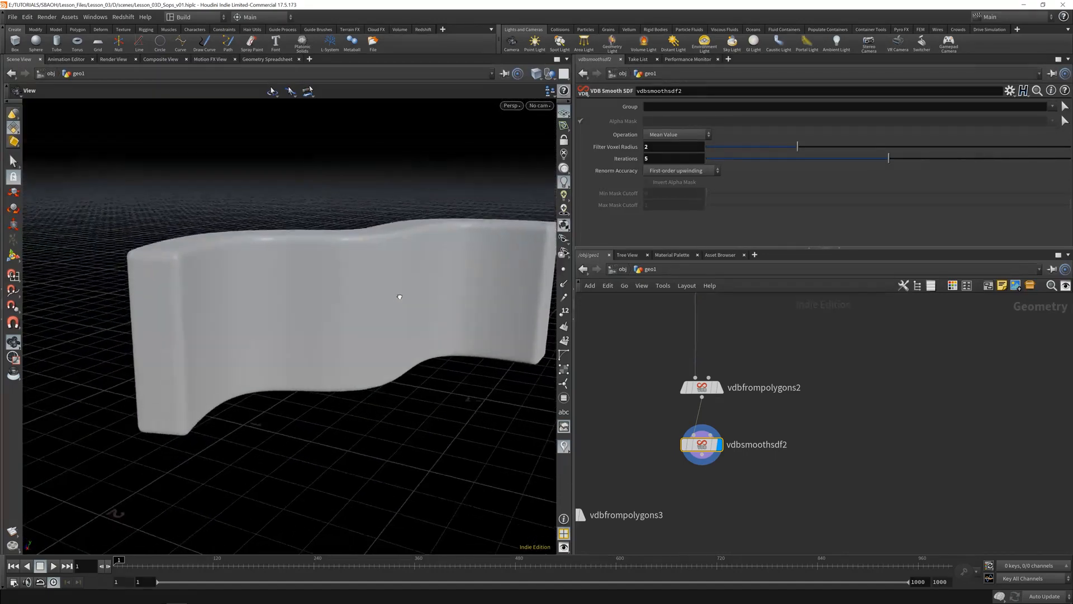
key(ctrl+s)
drag(215, 264, 136, 244)
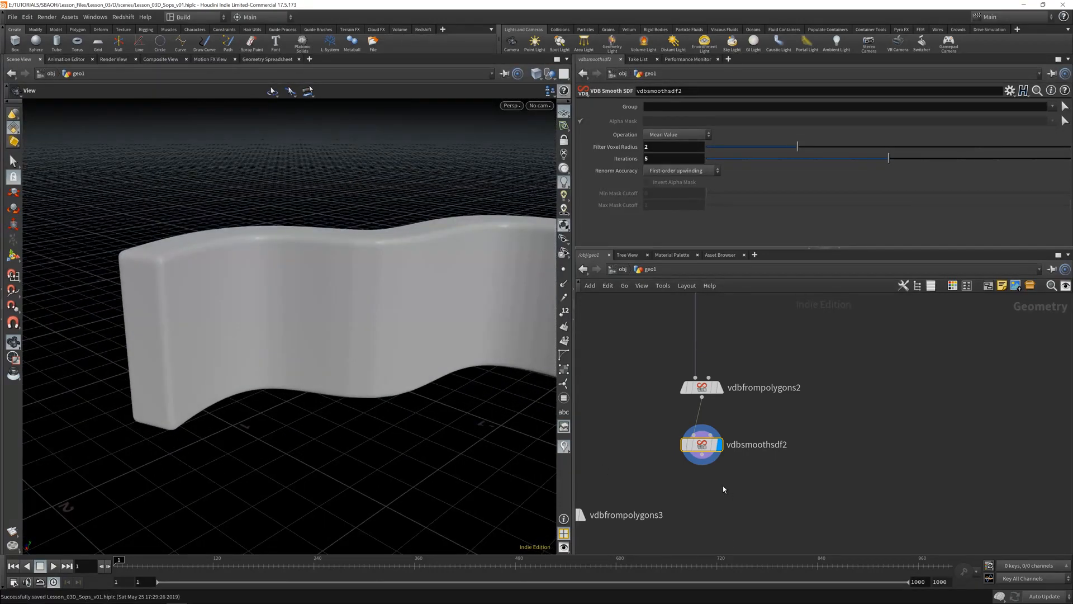
Step: Place vdbfrompolygons3 directly below ROCKS and move vdbfrompolygons2 and vdbsmoothsdf2 down level with that branch
middle_drag(702, 548, 796, 475)
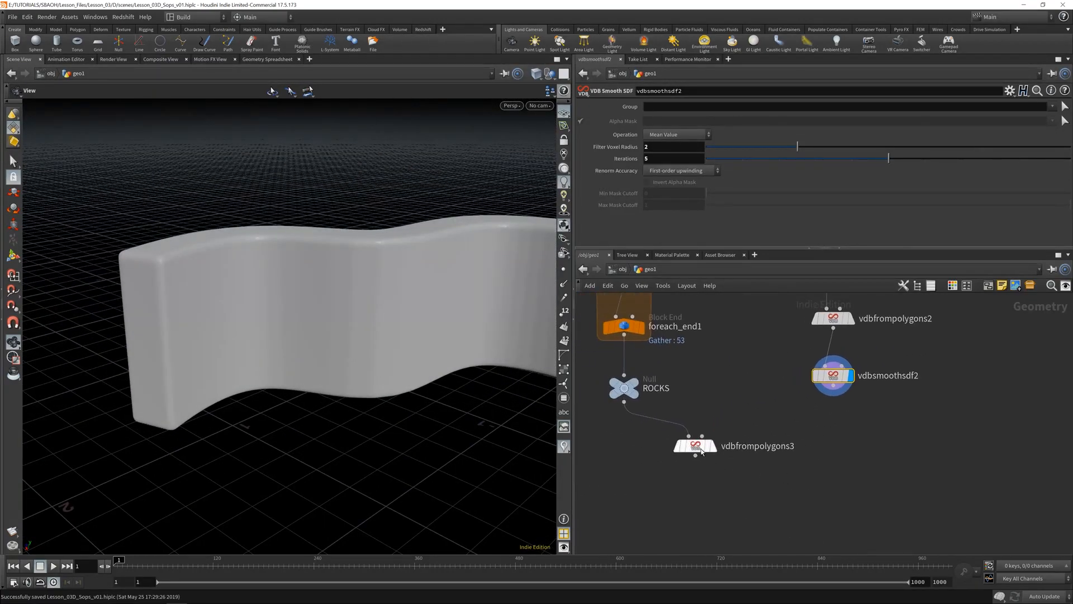
drag(696, 445, 624, 447)
middle_drag(832, 465, 812, 488)
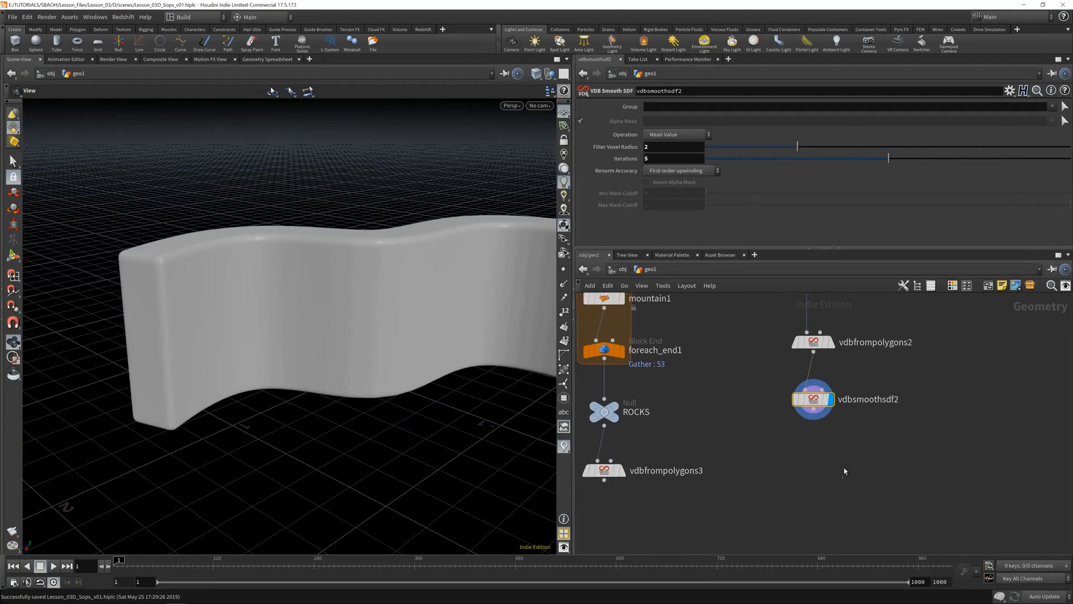
shift+drag(754, 327, 837, 379)
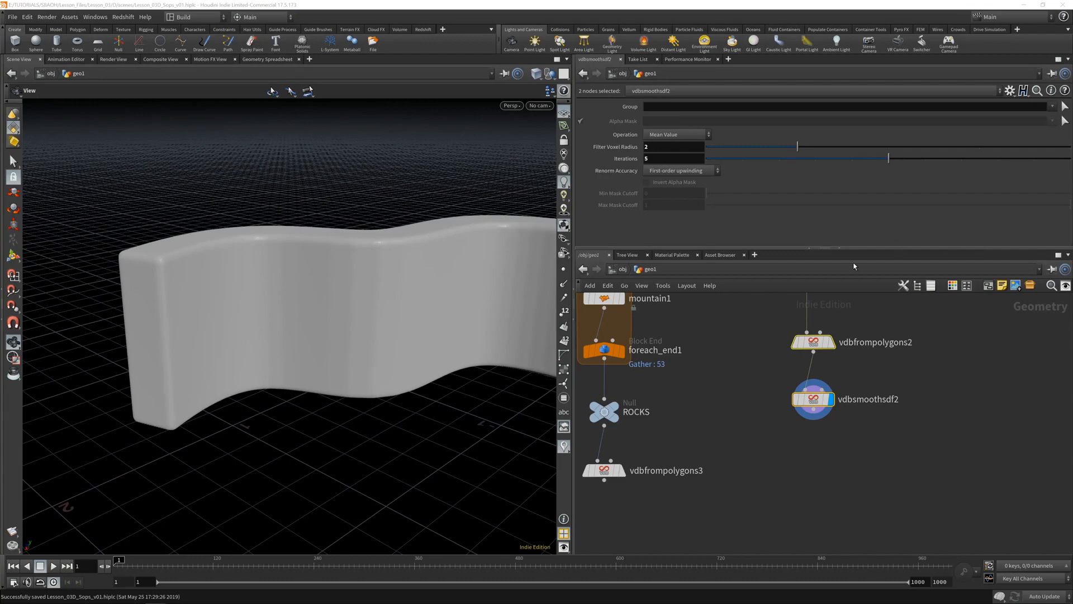
drag(814, 344, 816, 413)
middle_drag(754, 535, 786, 501)
click(778, 521)
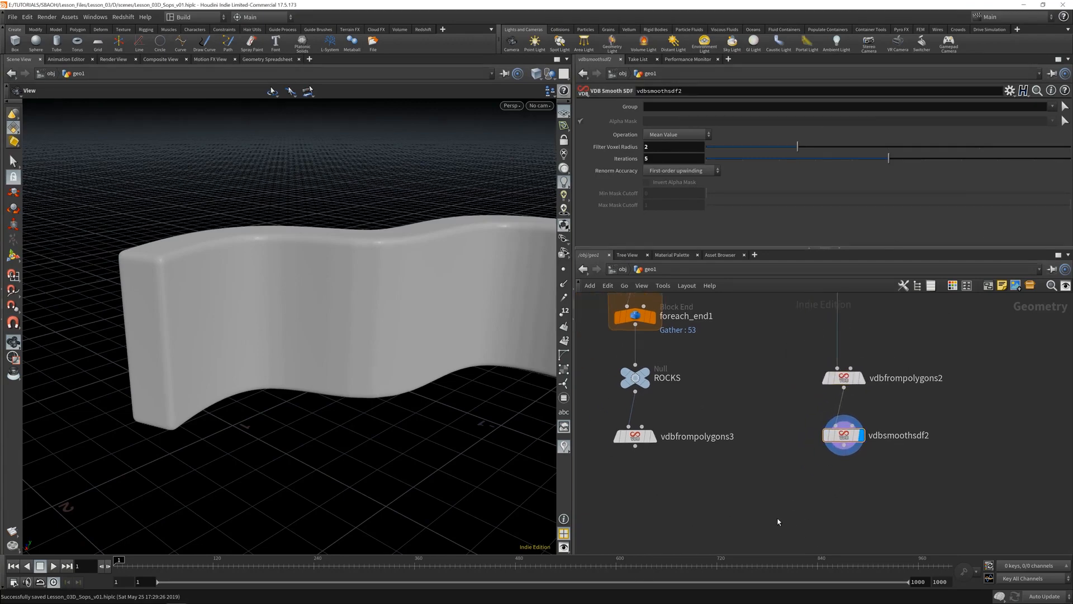
Step: Add a VDB Combine node with vdbfrompolygons3 as first input and vdbsmoothsdf2 as second, and display it
key(Tab)
text(vd)
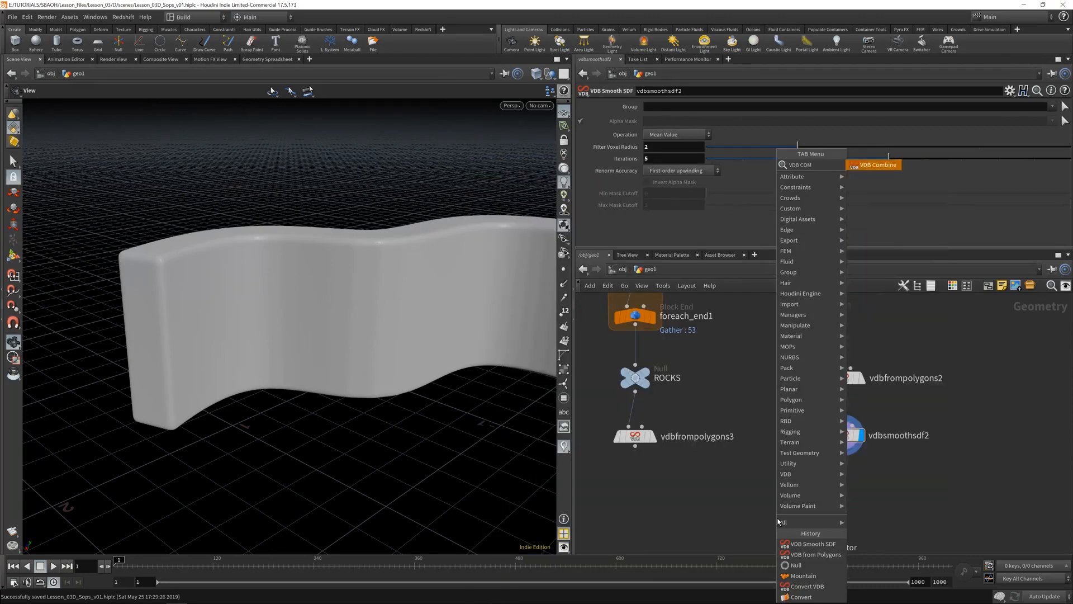
key(Return)
click(757, 508)
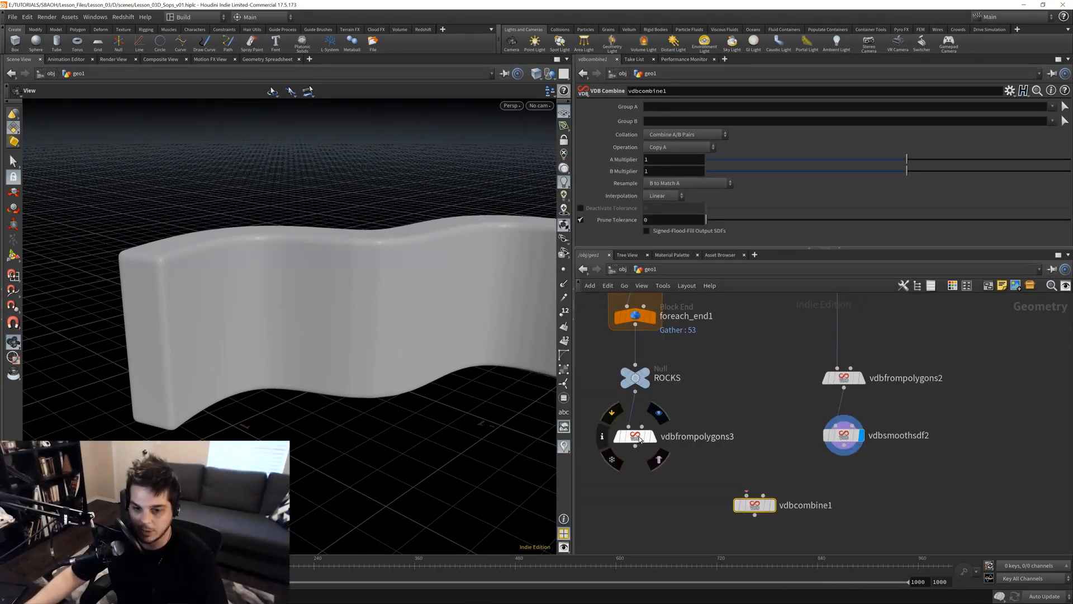
drag(635, 446, 748, 495)
click(764, 496)
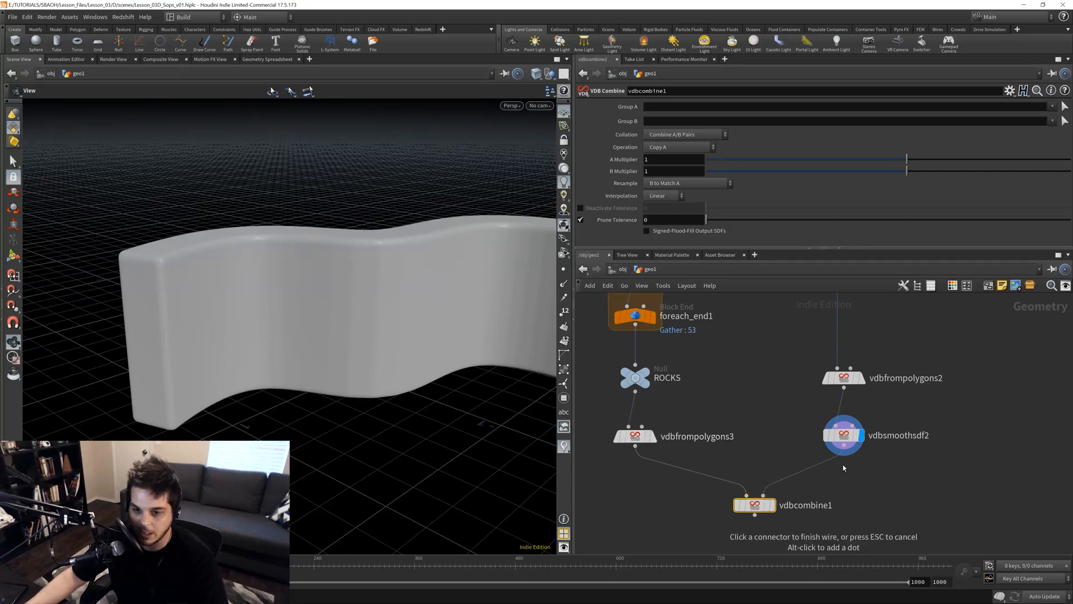
click(842, 464)
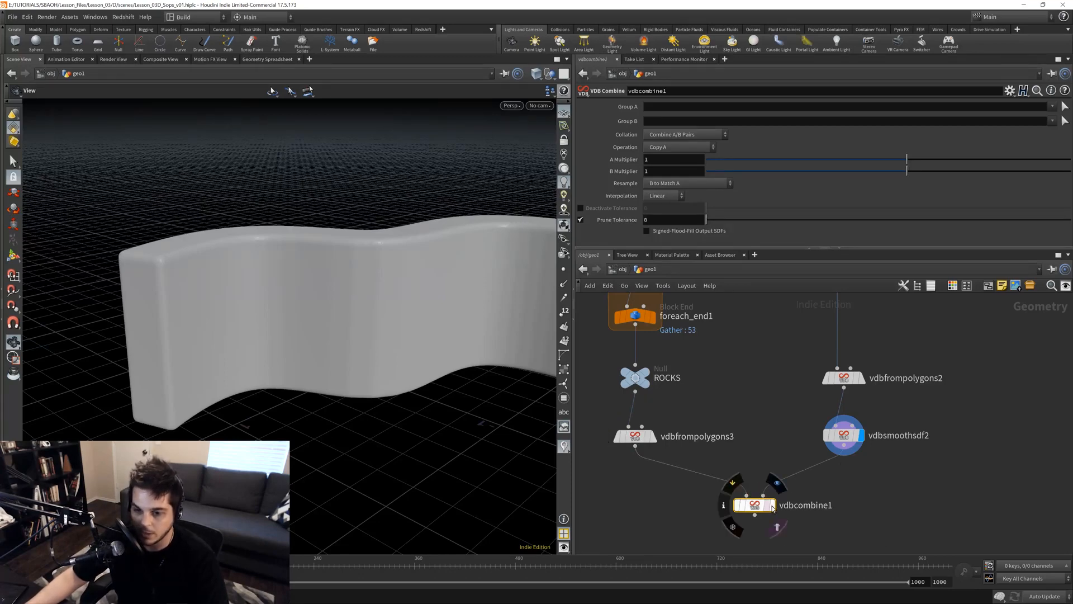
click(774, 506)
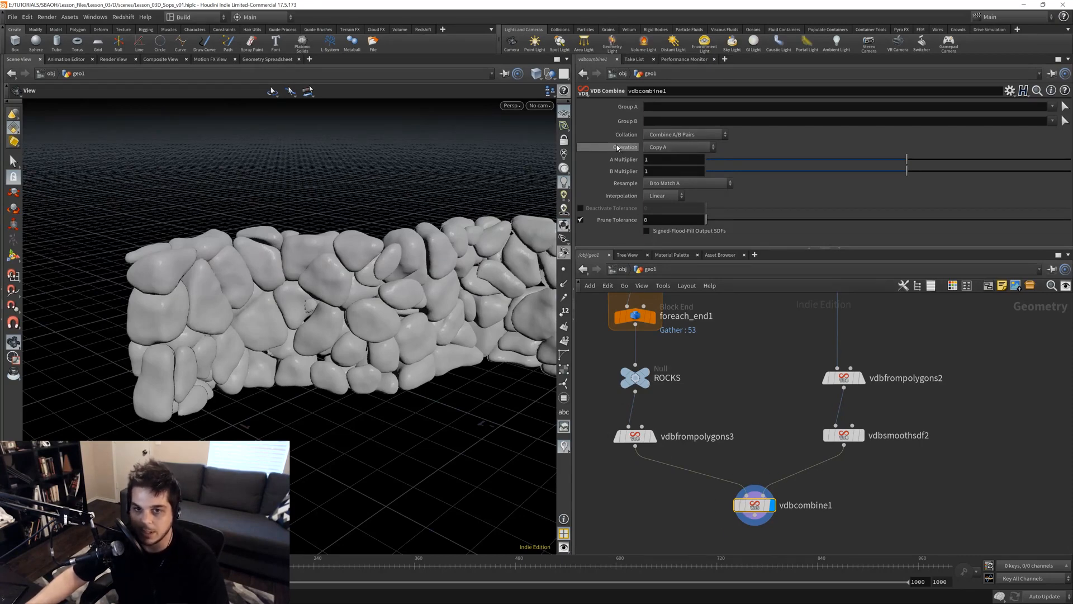
Step: Set the operation of vdbcombine1 to SDF Difference and inspect the resulting pieces from several angles
click(672, 147)
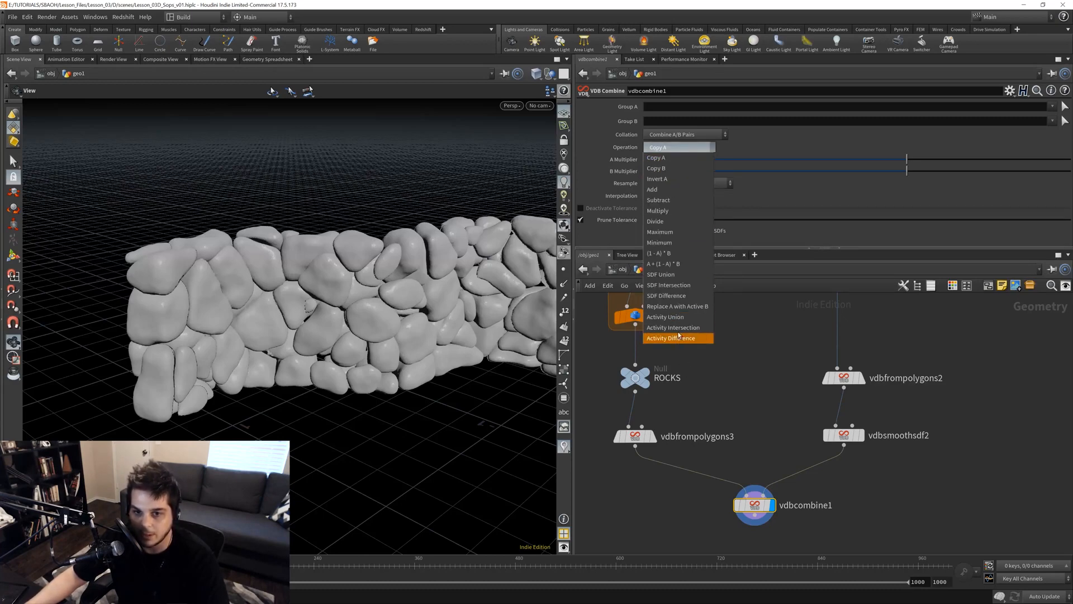
click(682, 296)
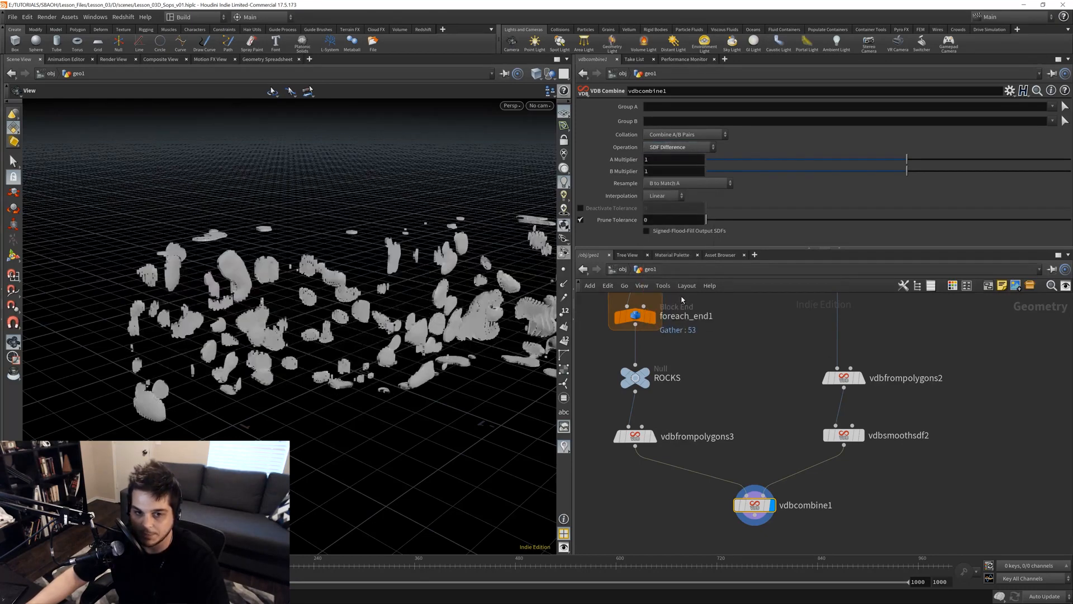
click(849, 439)
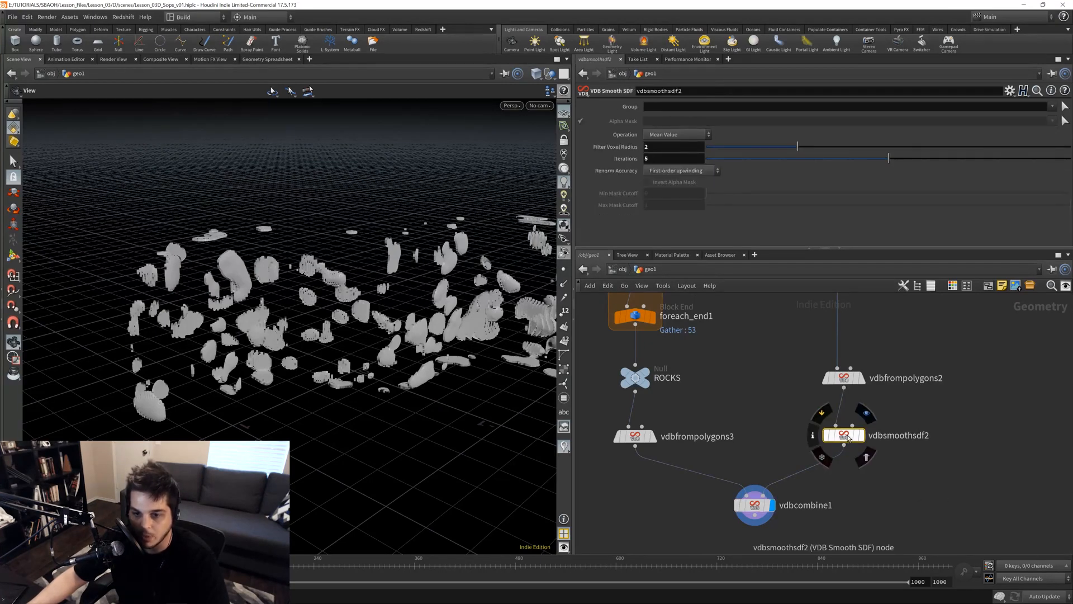
drag(317, 256, 358, 299)
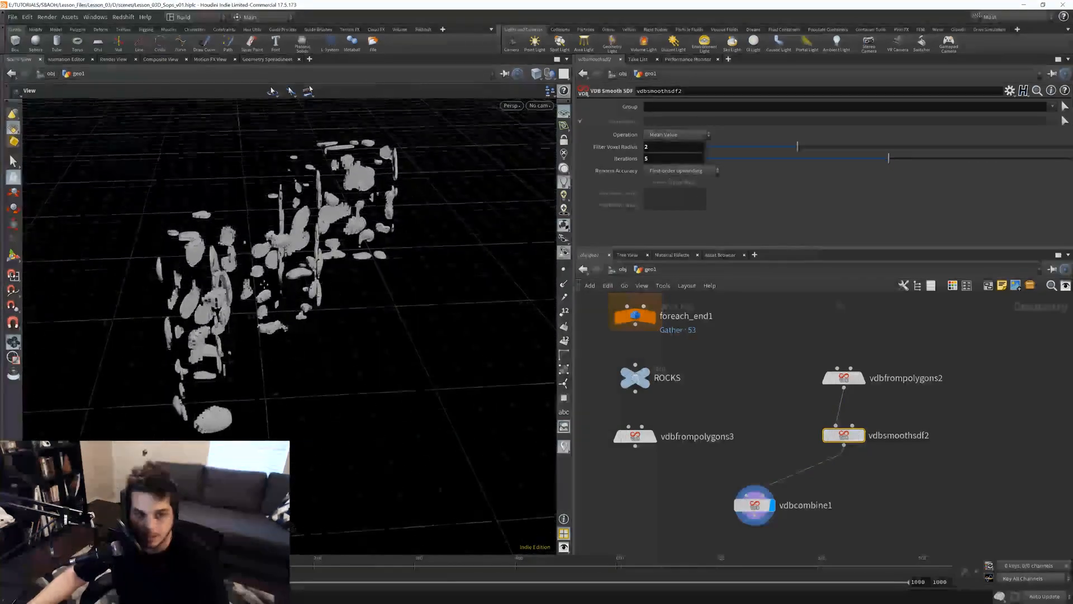
right_drag(357, 299, 392, 335)
drag(391, 335, 338, 274)
Step: Swap the two inputs of vdbcombine1 so the rocks are subtracted from the smoothed base wall
click(754, 505)
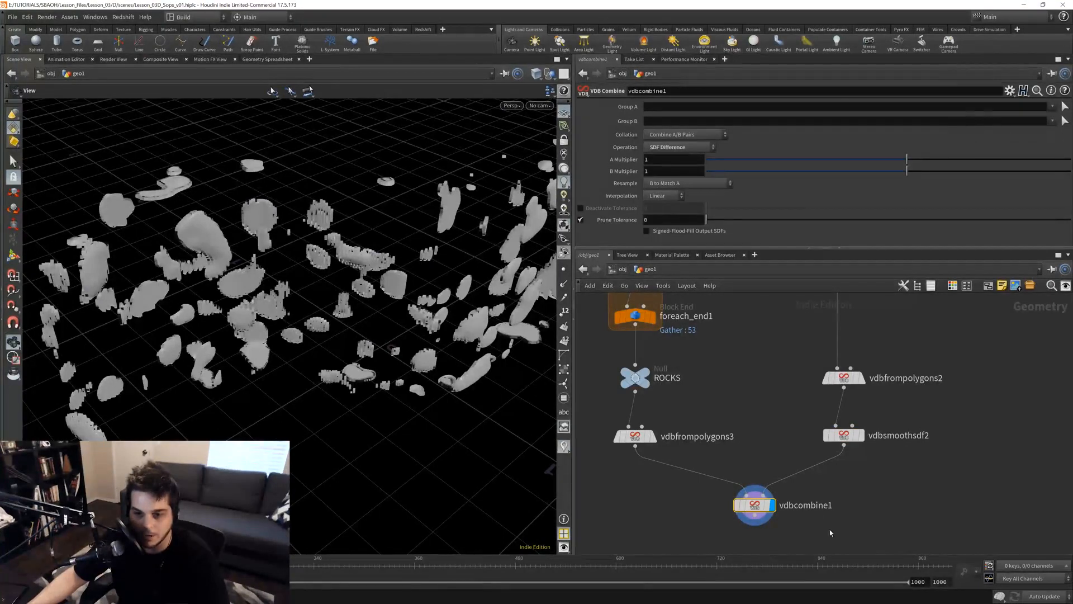
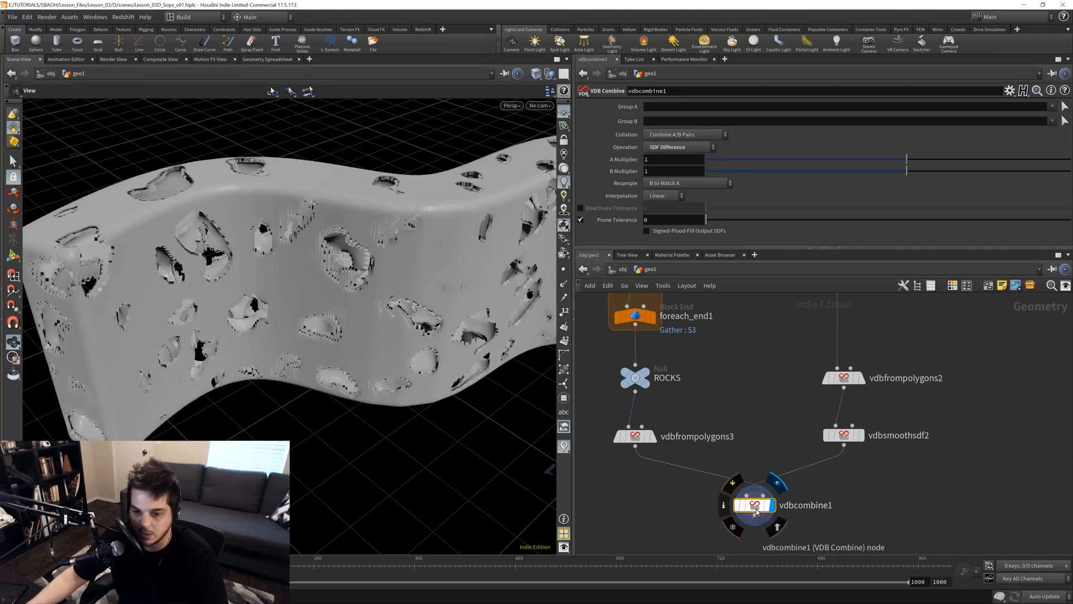
drag(758, 505, 751, 510)
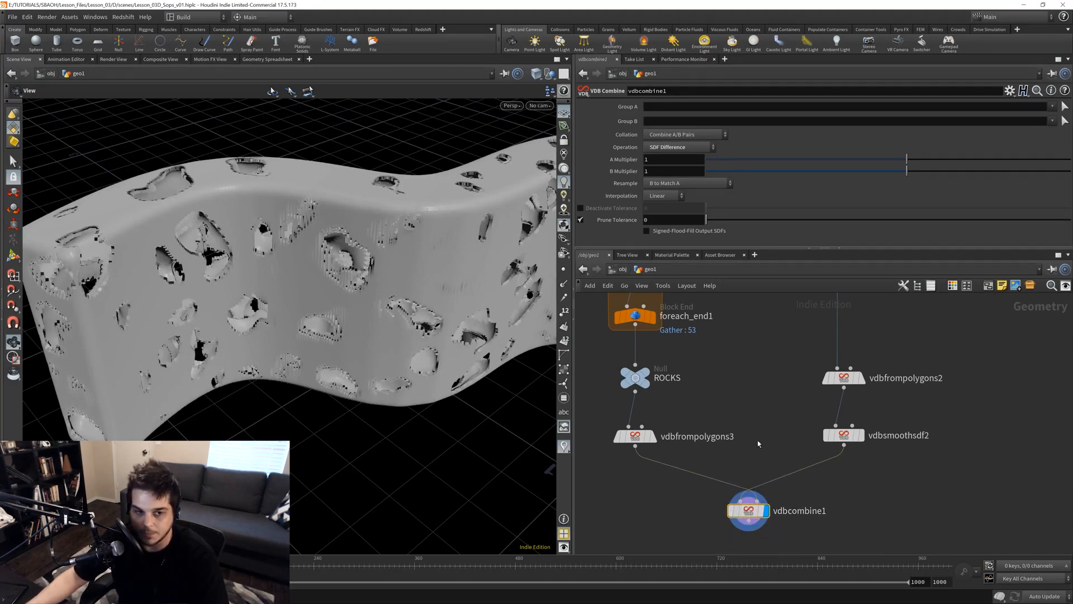
Step: Display vdbsmoothsdf2 to view the smoothed base wall on its own
click(846, 436)
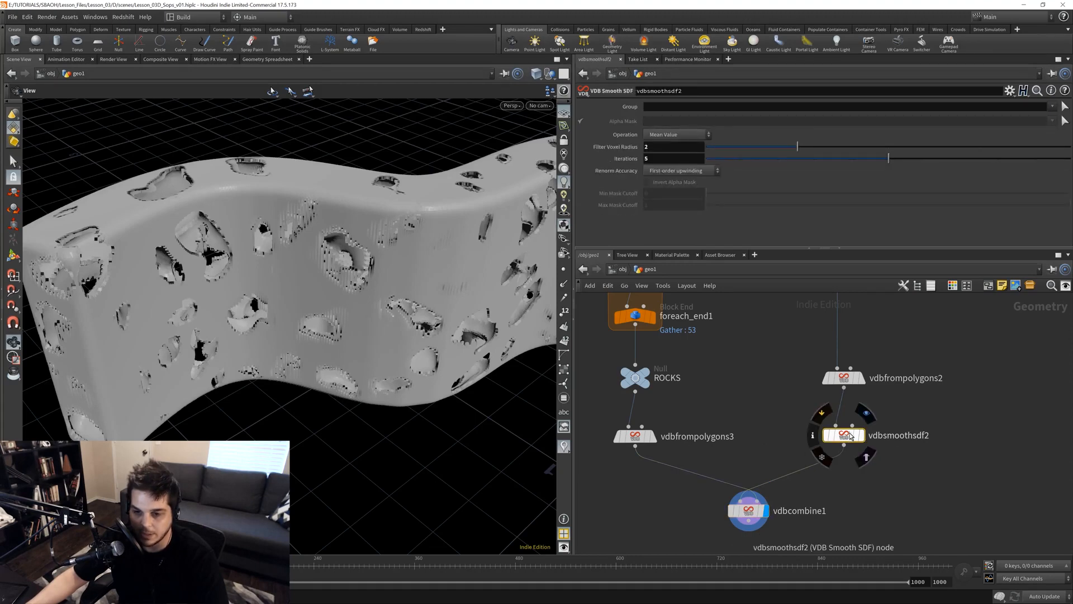
key(r)
click(848, 438)
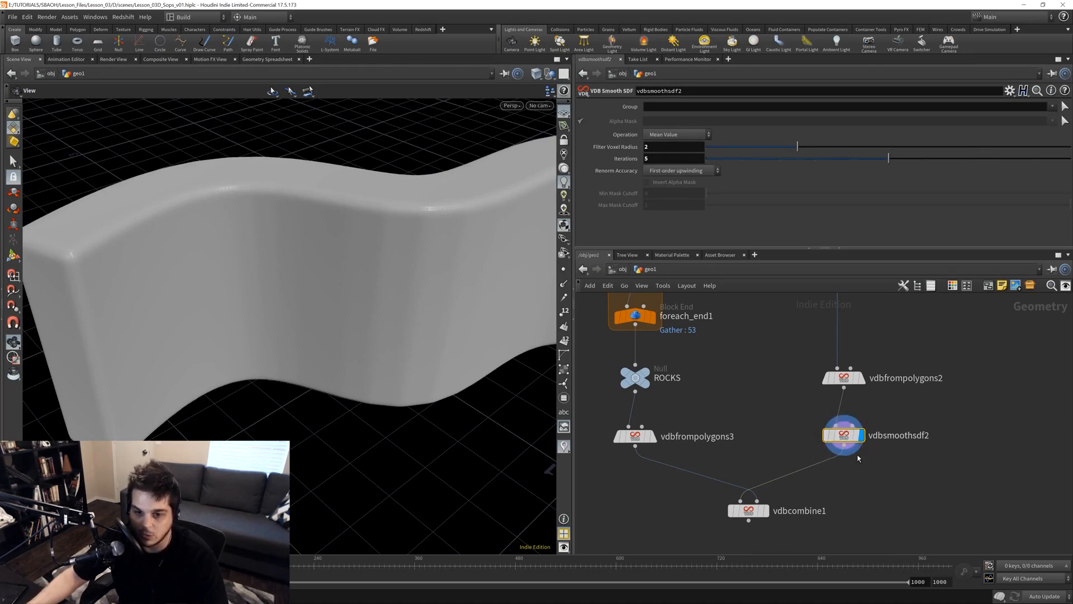
Step: Display vdbfrompolygons3 and vdbcombine1 in turn, and examine the rock-shaped cavities in the combined wall from several angles
click(652, 436)
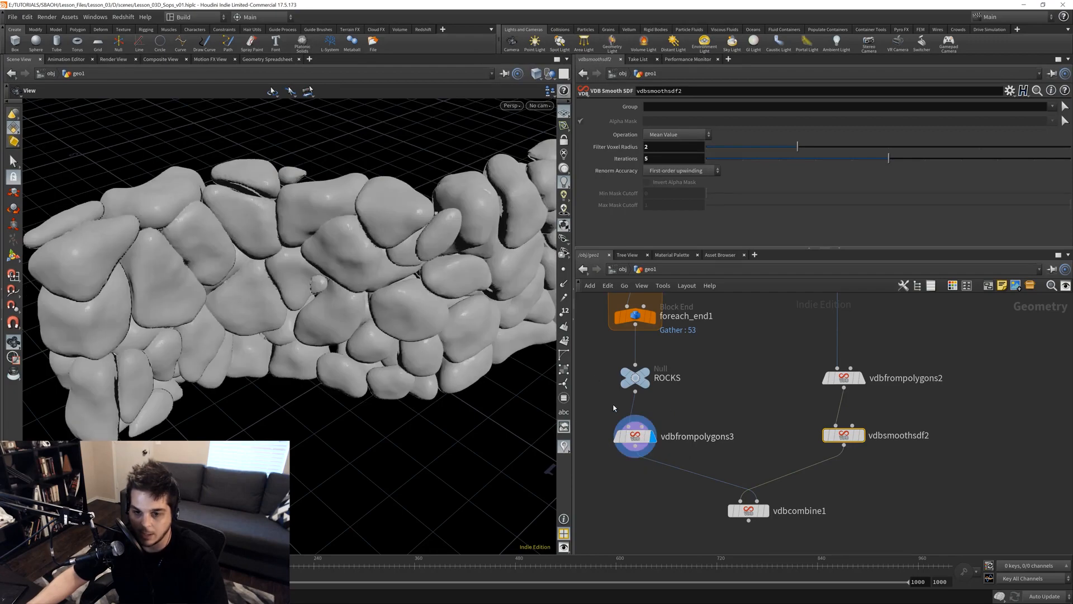
click(766, 510)
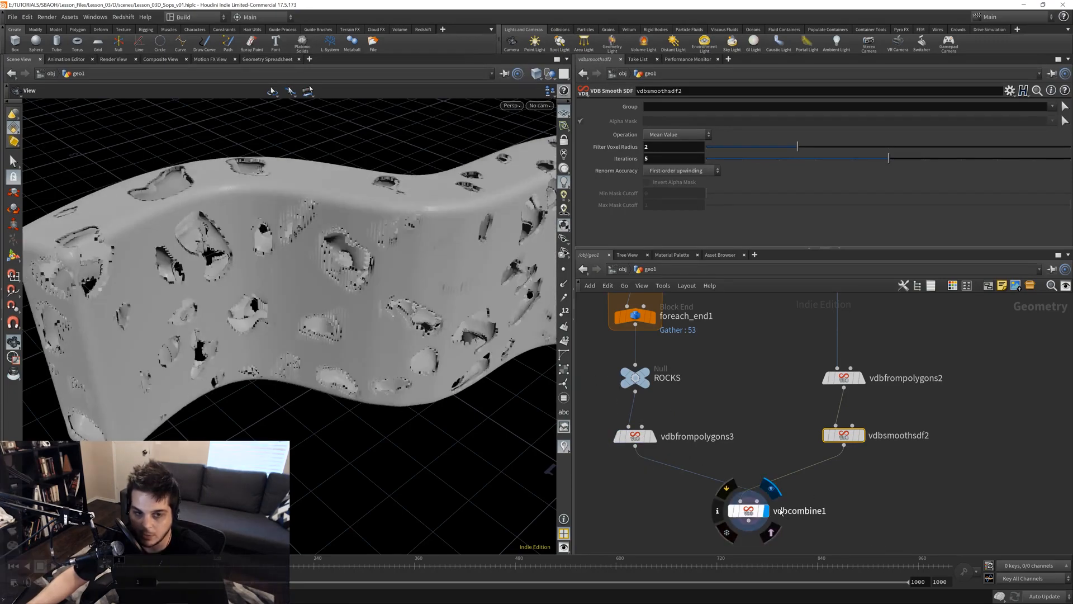
alt+drag(335, 279, 511, 240)
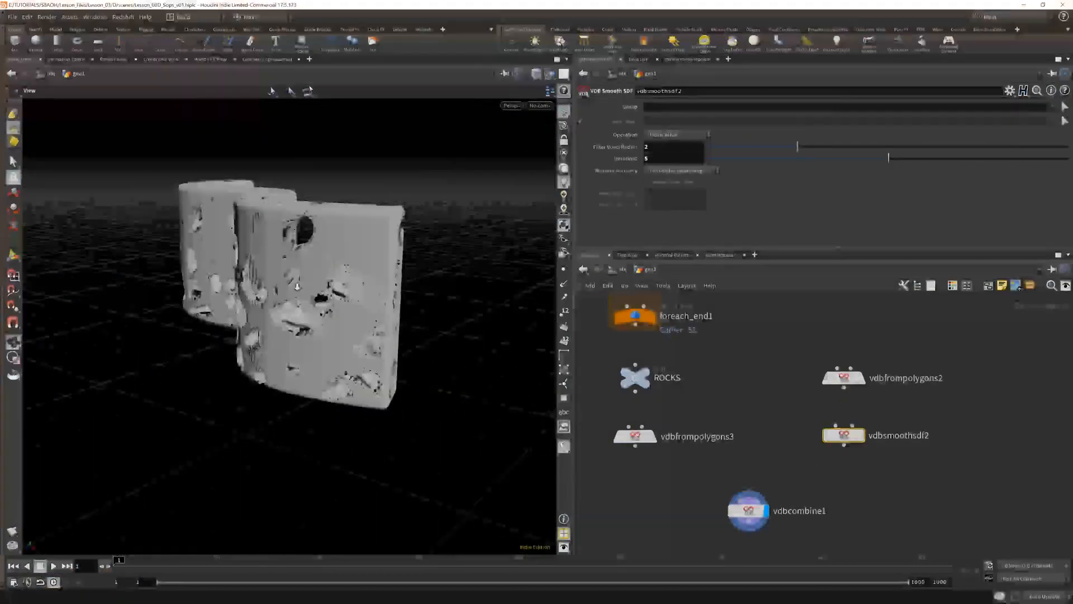
drag(297, 285, 358, 308)
right_drag(357, 307, 385, 338)
drag(386, 339, 333, 320)
right_drag(333, 319, 304, 311)
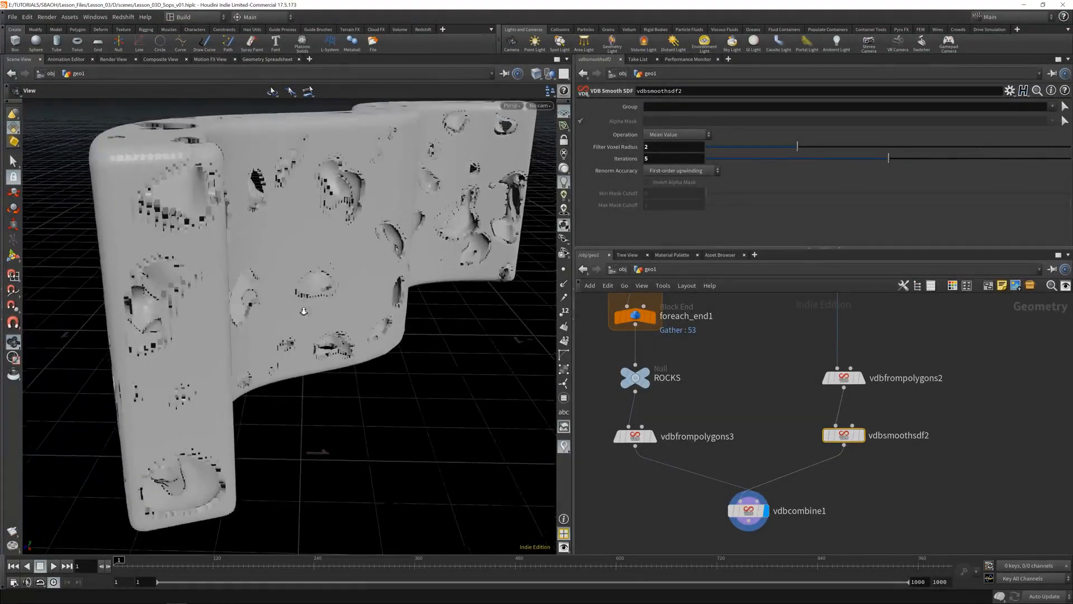
drag(304, 311, 247, 314)
middle_drag(391, 234, 396, 267)
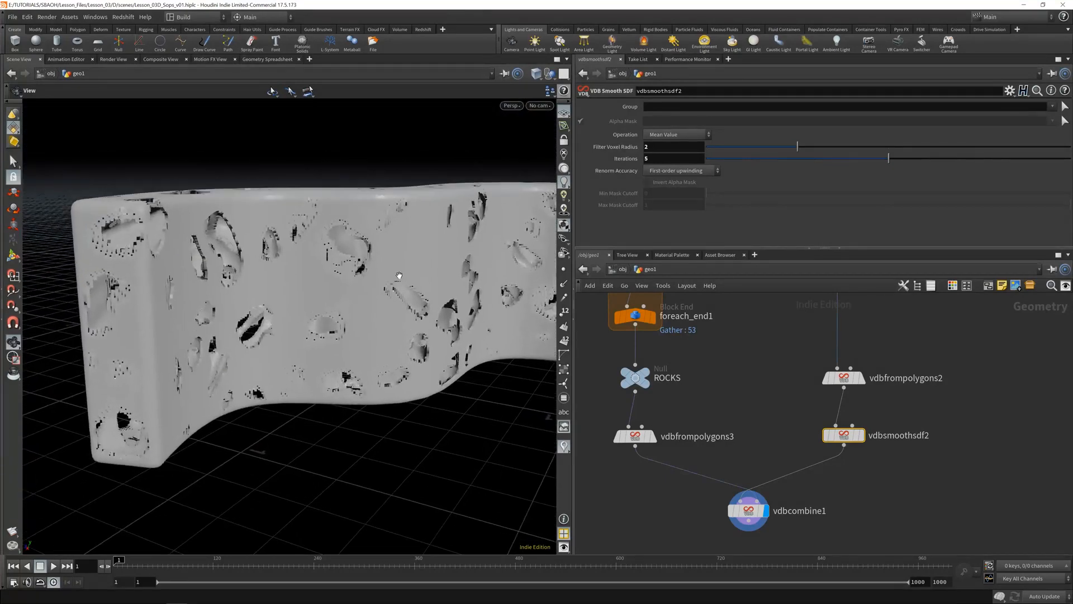
mouse_move(848, 439)
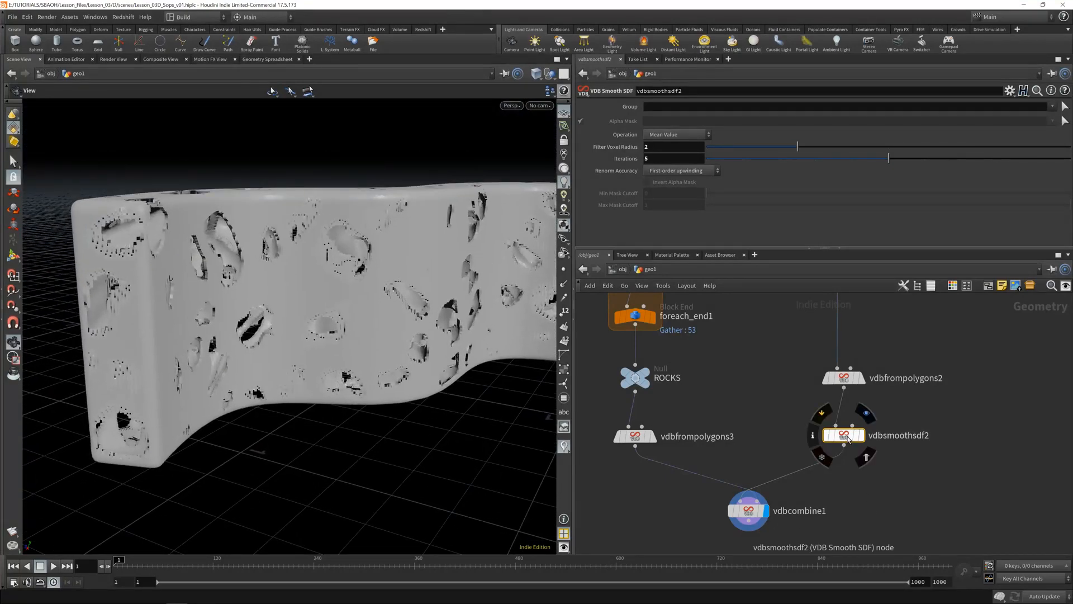
mouse_move(283, 288)
mouse_down()
mouse_move(187, 302)
mouse_move(336, 307)
mouse_move(305, 310)
mouse_move(265, 290)
mouse_move(276, 289)
mouse_up()
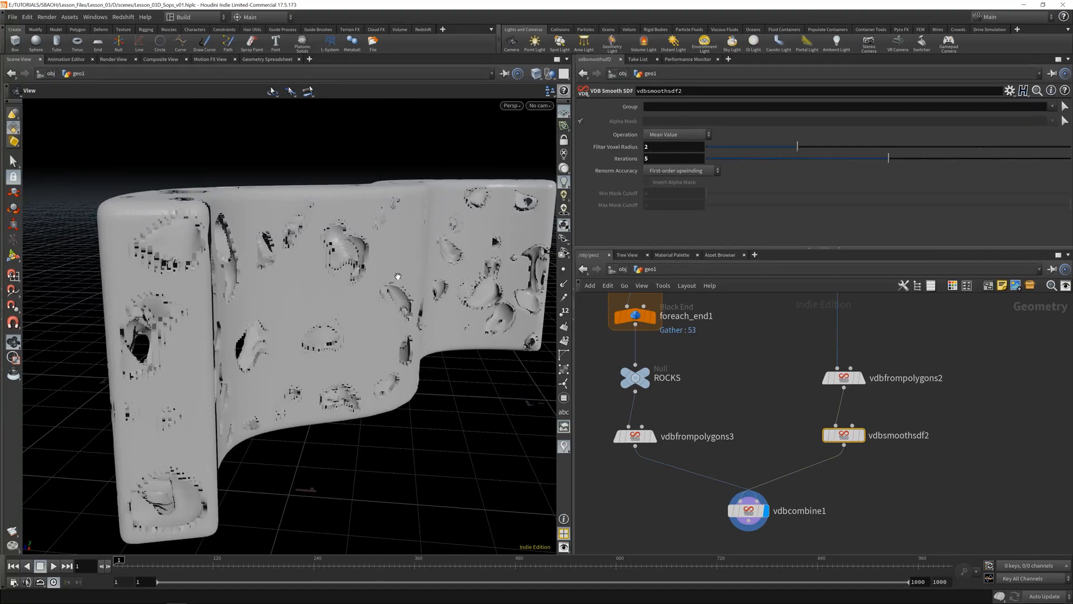
drag(398, 276, 370, 322)
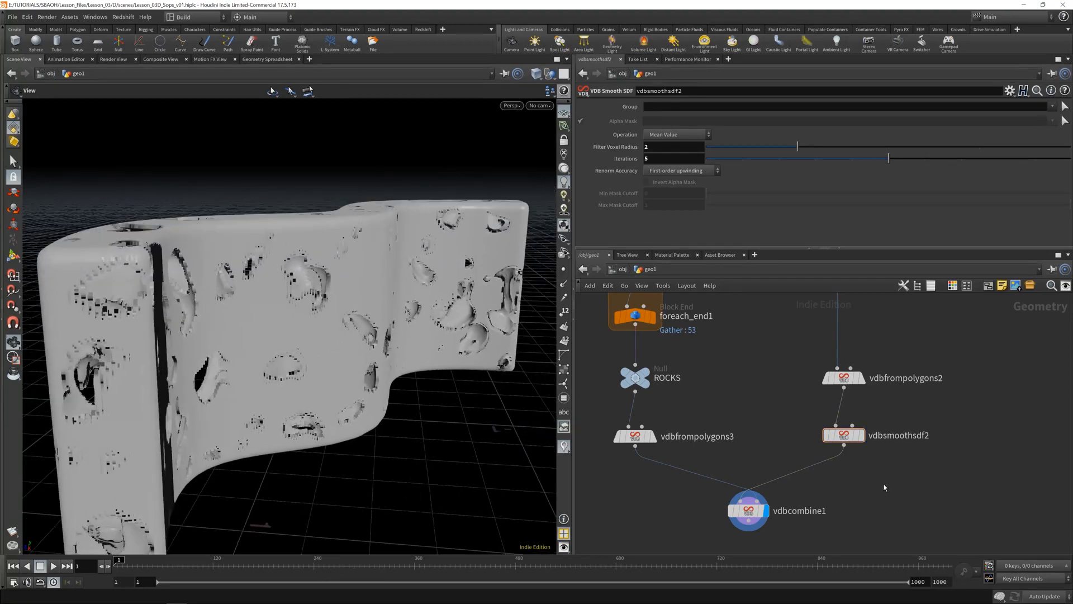
Step: Save the scene, add a VDB Reshape SDF node fed by vdbsmoothsdf2, and display it
key(ctrl+s)
key(Tab)
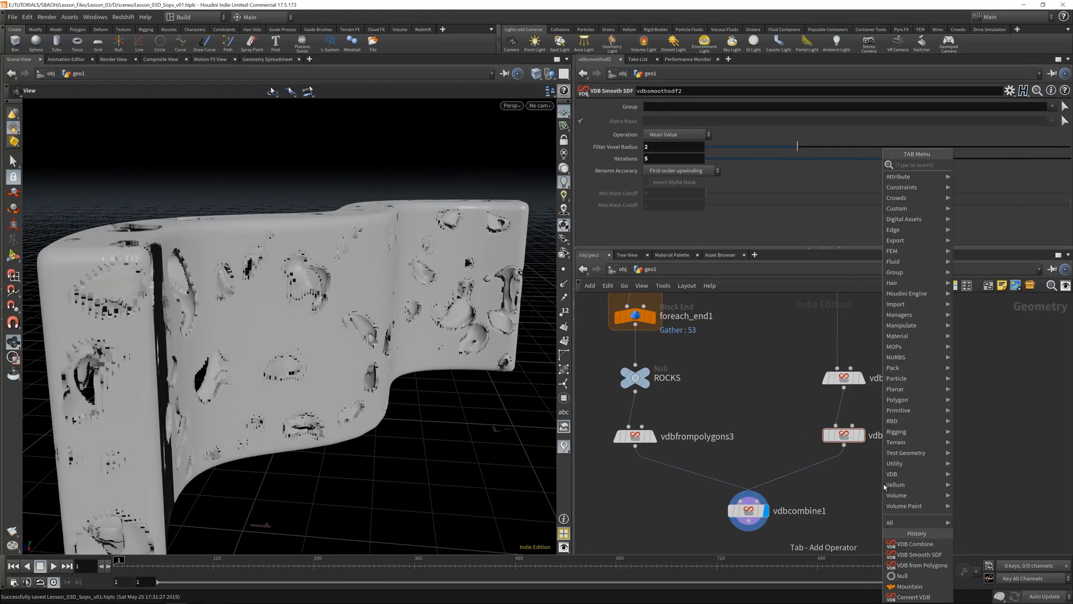
text(RESHA)
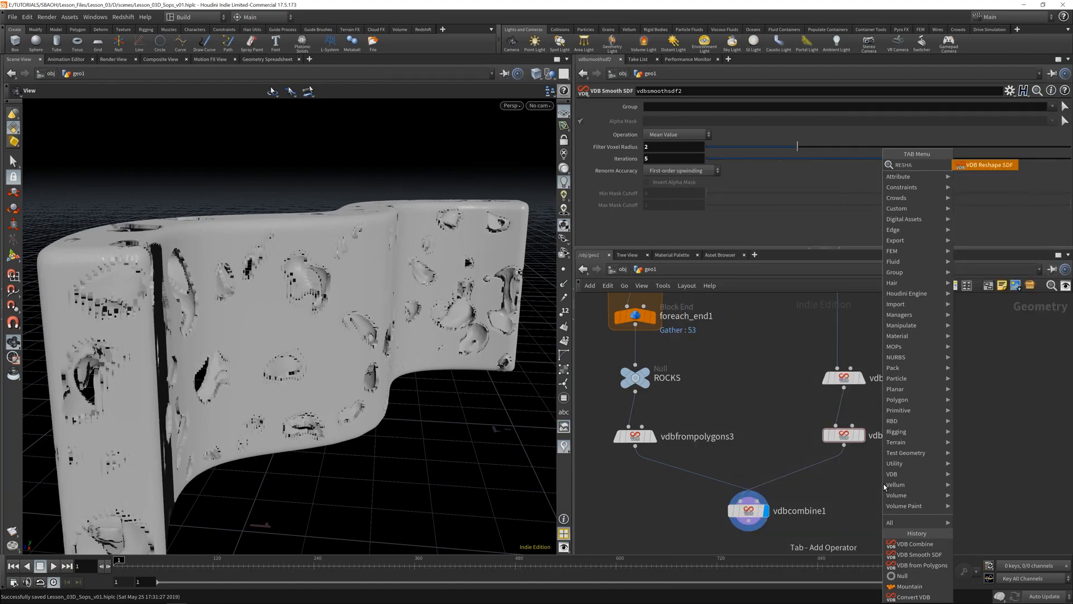
click(992, 165)
click(869, 475)
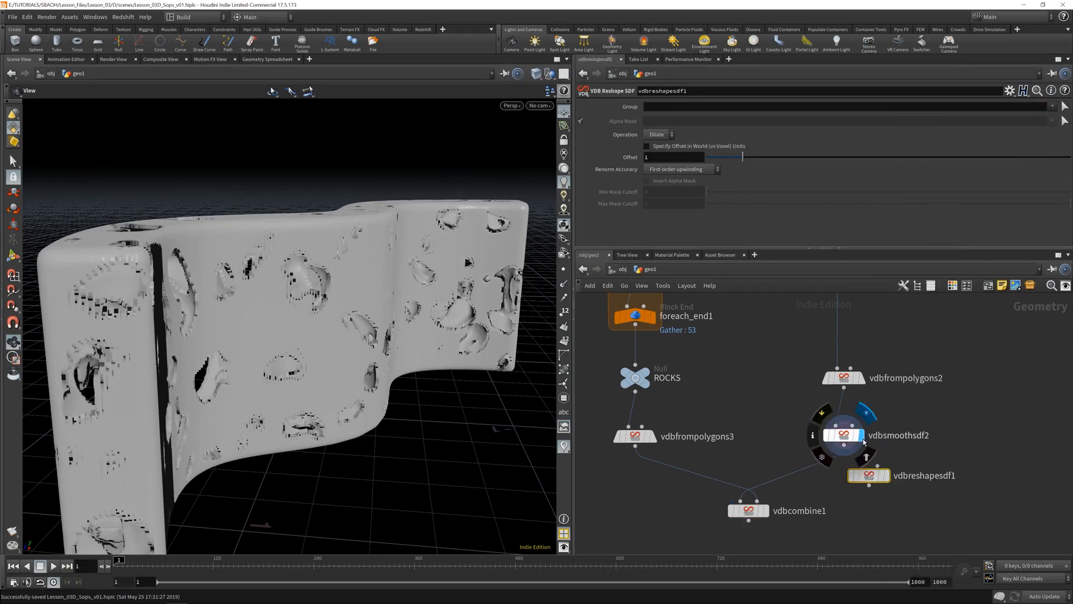
click(864, 439)
click(845, 435)
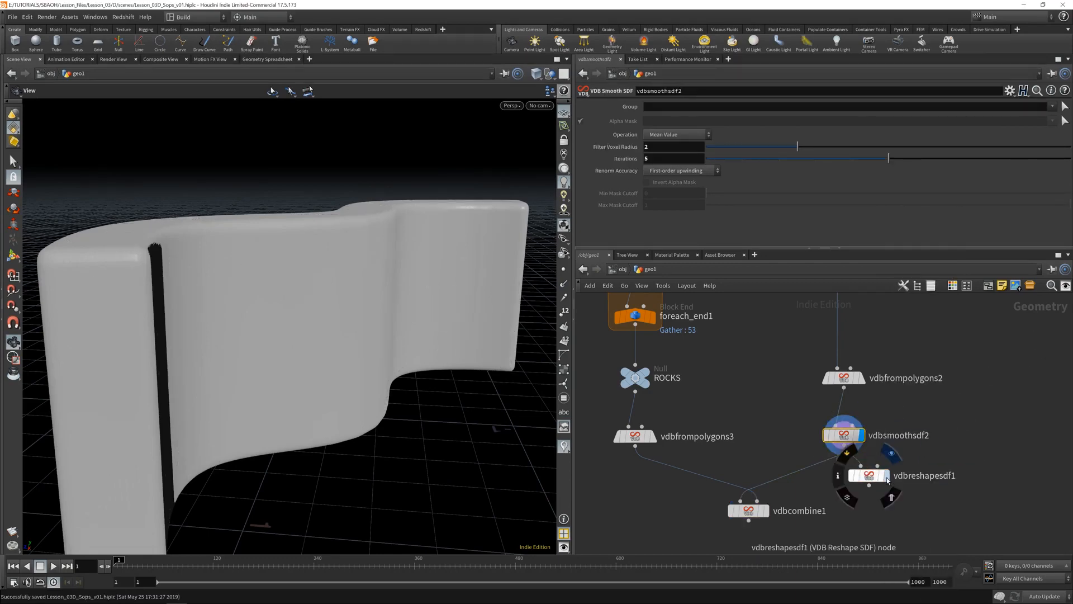
click(887, 478)
drag(869, 475, 851, 484)
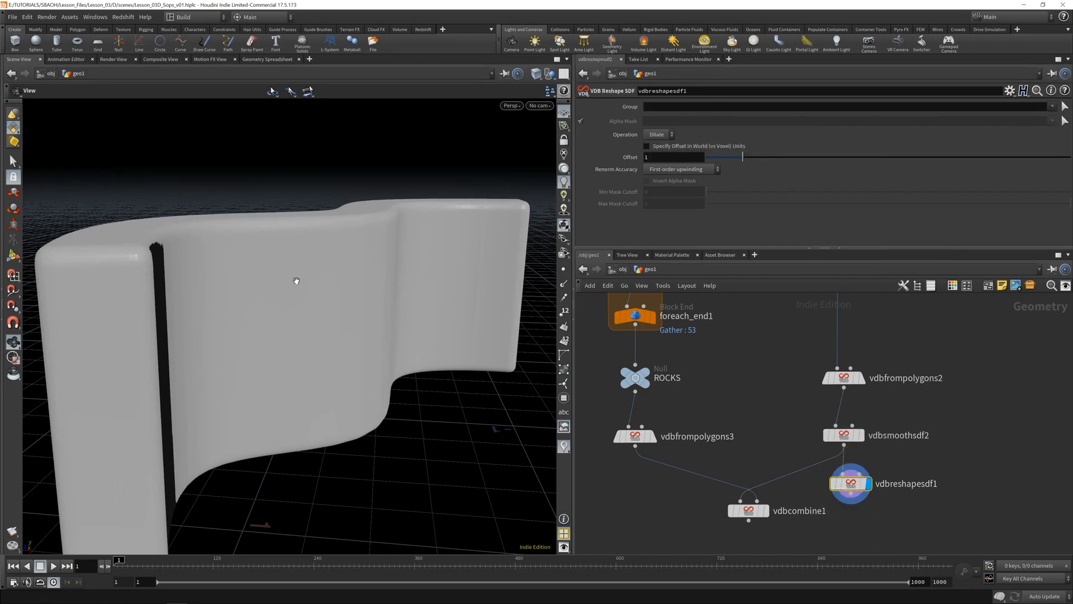
Step: Try a Dilate offset of 10 on vdbreshapesdf1 to thicken the base wall
right_drag(297, 280, 263, 271)
drag(264, 270, 362, 199)
middle_drag(362, 199, 288, 315)
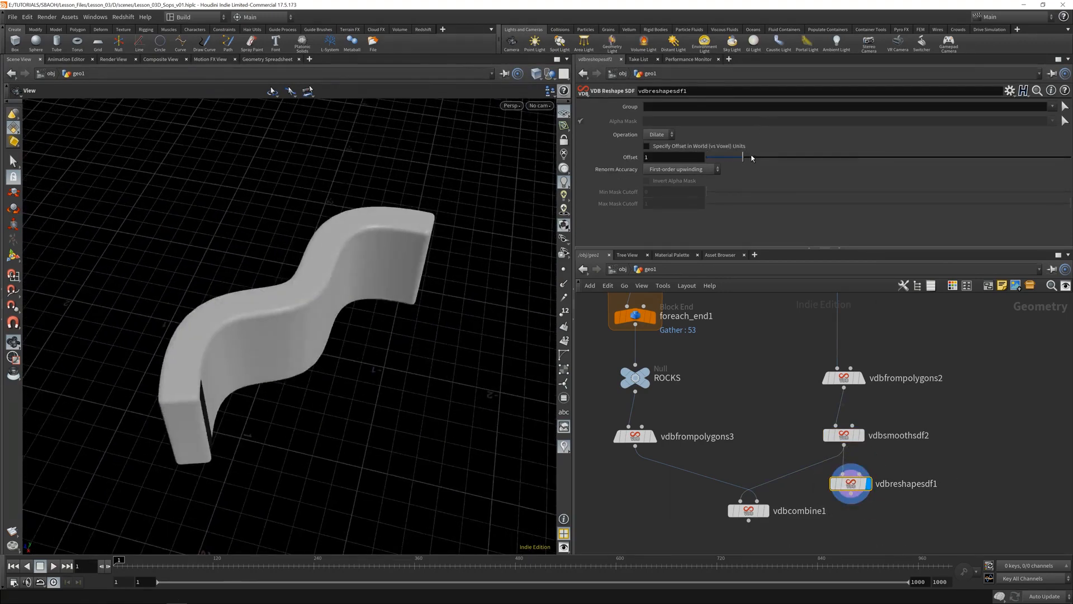
drag(752, 158, 1070, 157)
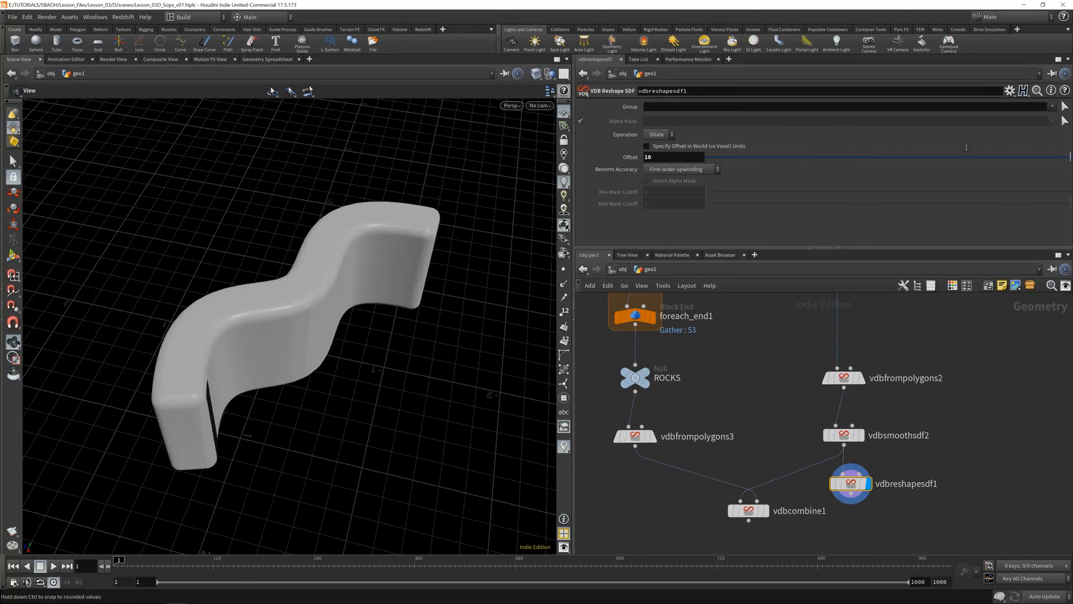
Step: Switch the operation of vdbreshapesdf1 to Erode and set its offset to 2
click(671, 138)
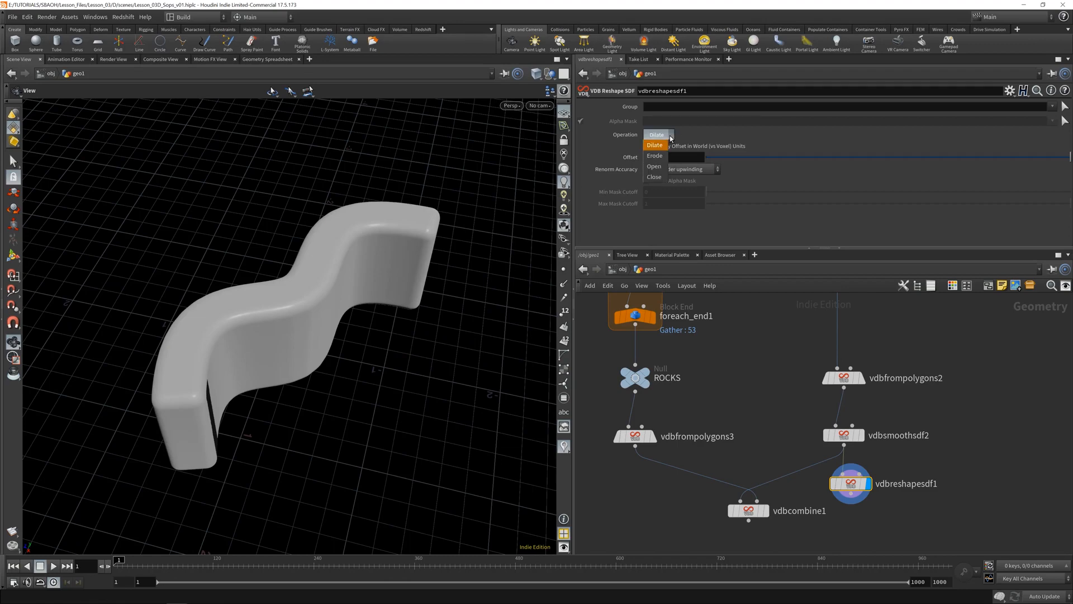
click(662, 146)
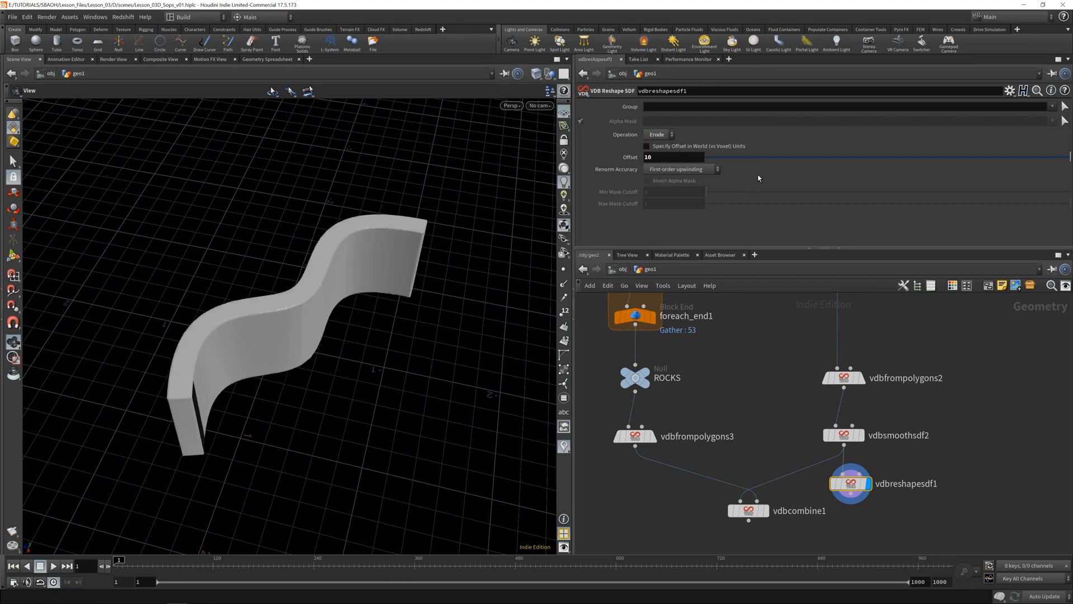
drag(746, 156, 738, 156)
drag(837, 166, 960, 170)
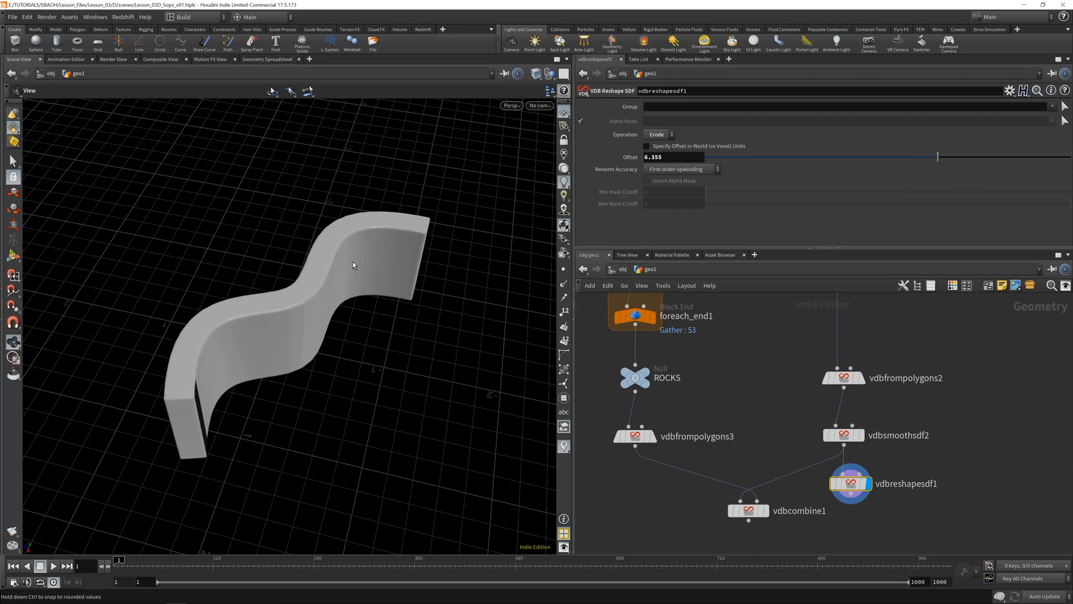
mouse_move(316, 283)
mouse_down()
mouse_move(327, 283)
mouse_move(324, 269)
mouse_move(311, 280)
mouse_move(461, 256)
mouse_move(163, 282)
mouse_move(380, 298)
mouse_up()
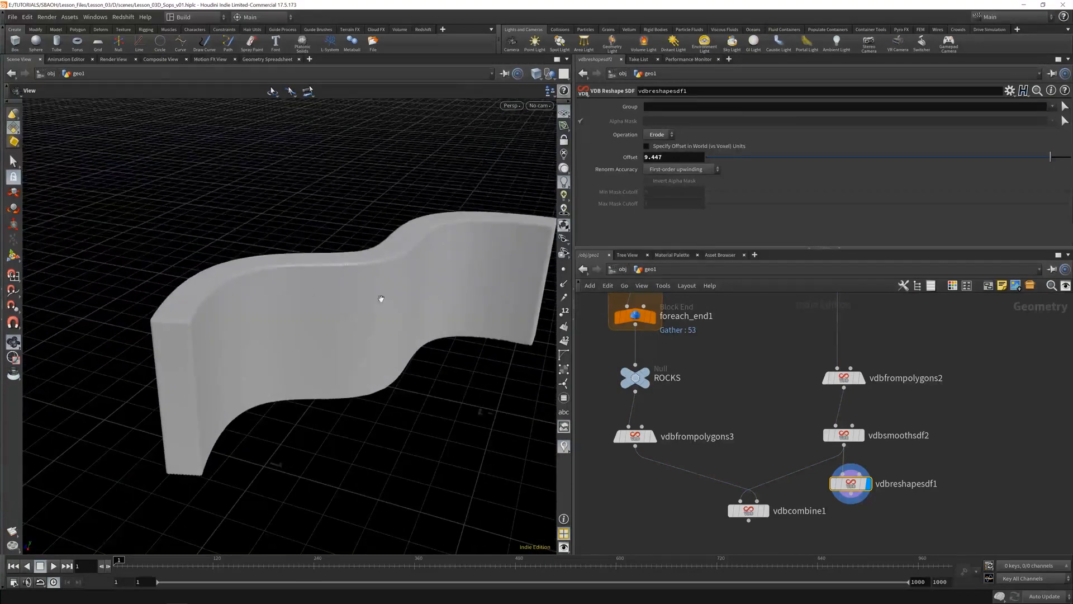
click(653, 157)
key(Return)
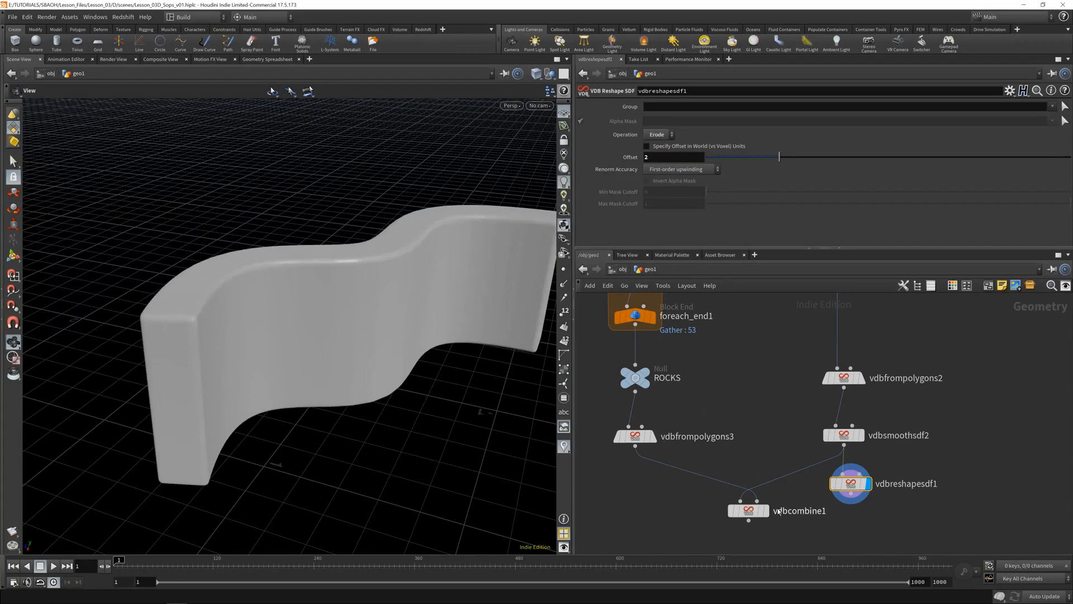
Step: Display vdbcombine1 and insert vdbreshapesdf1 into the connection between vdbsmoothsdf2 and vdbcombine1
click(768, 513)
drag(752, 511, 753, 532)
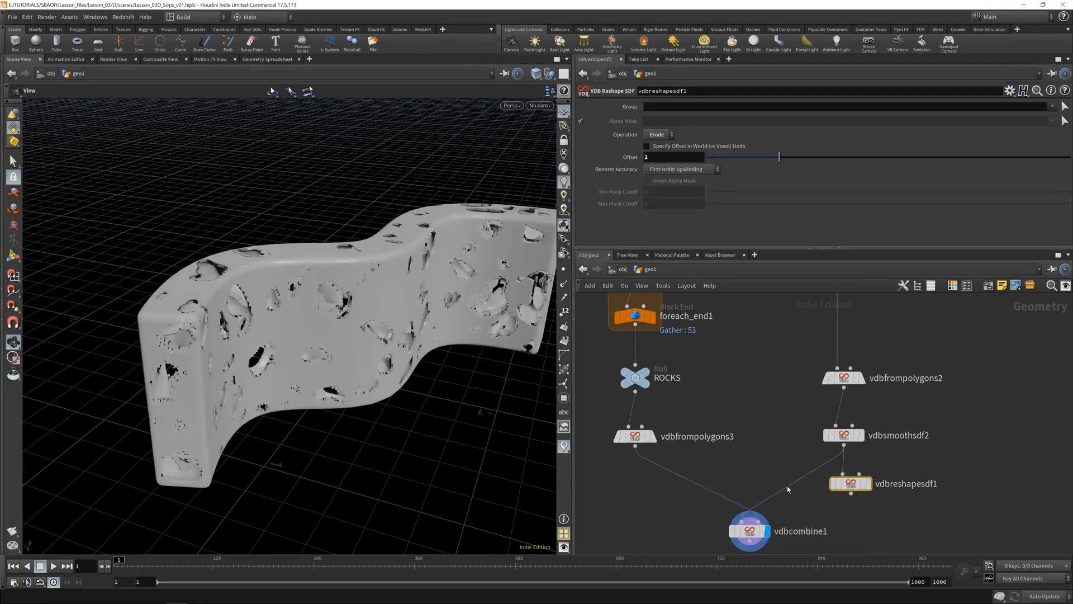
drag(787, 485, 847, 476)
middle_drag(855, 515, 850, 480)
drag(196, 307, 334, 350)
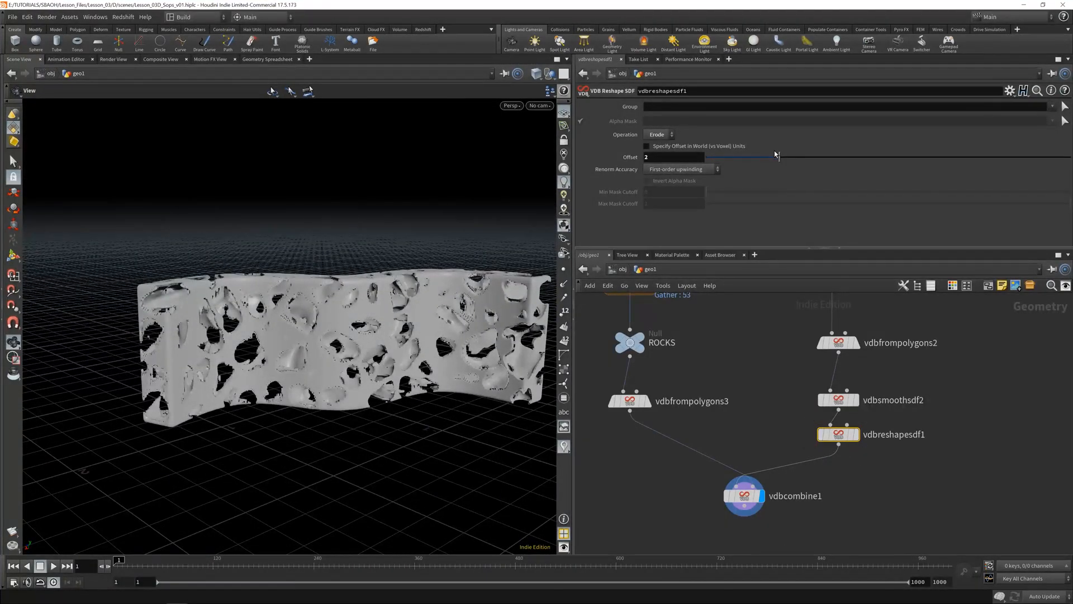
Step: Try an Erode offset of 10 on vdbreshapesdf1, inspect the combined wall, and return the offset to 2
drag(819, 160, 1027, 162)
drag(948, 157, 1069, 157)
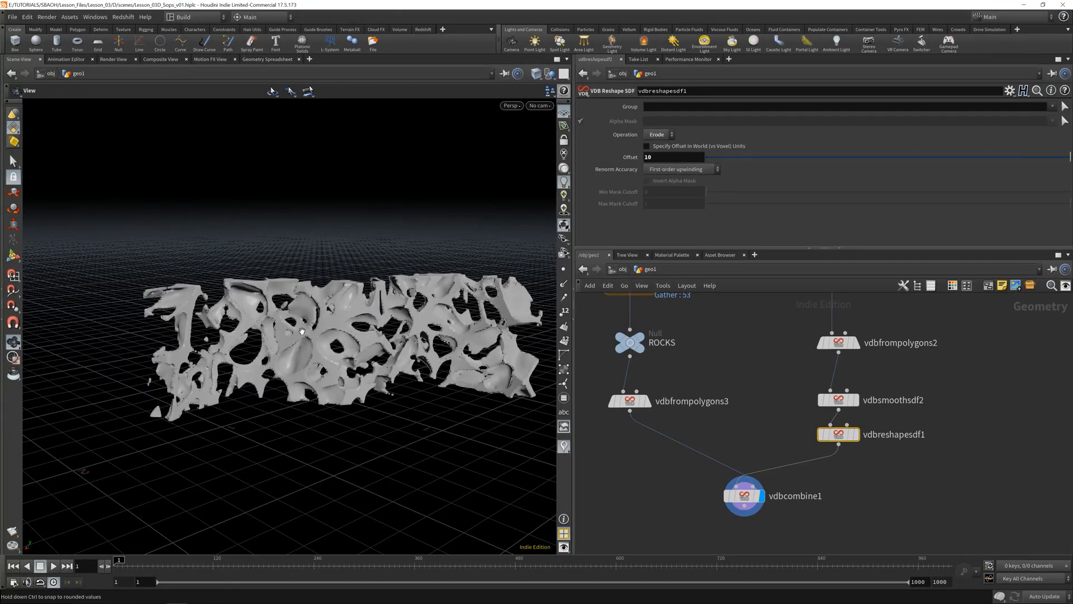
drag(364, 335, 362, 334)
right_drag(362, 335, 302, 358)
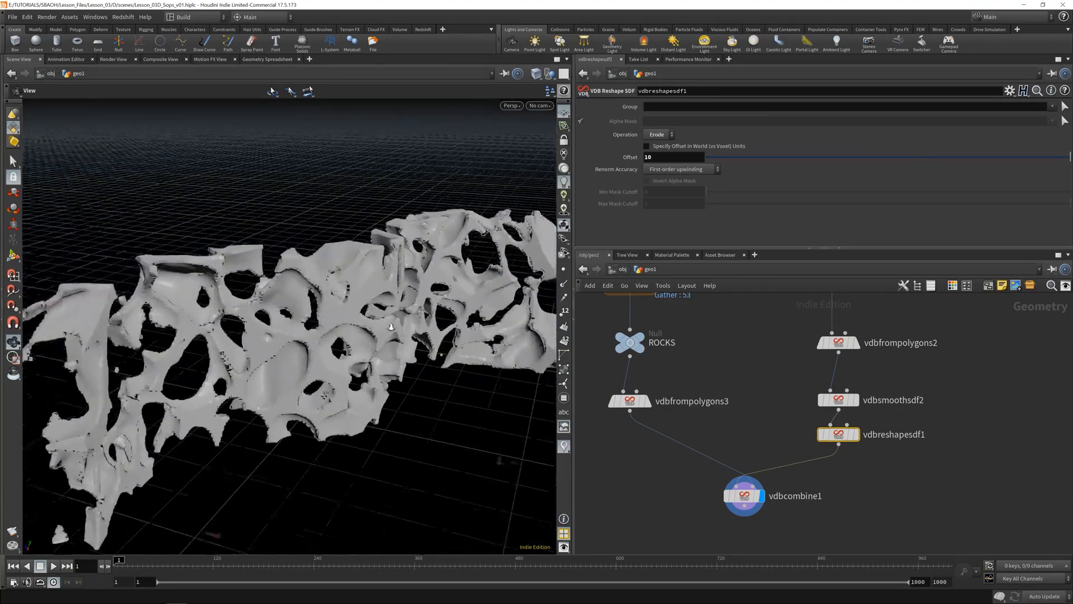
drag(301, 357, 196, 318)
double_click(667, 159)
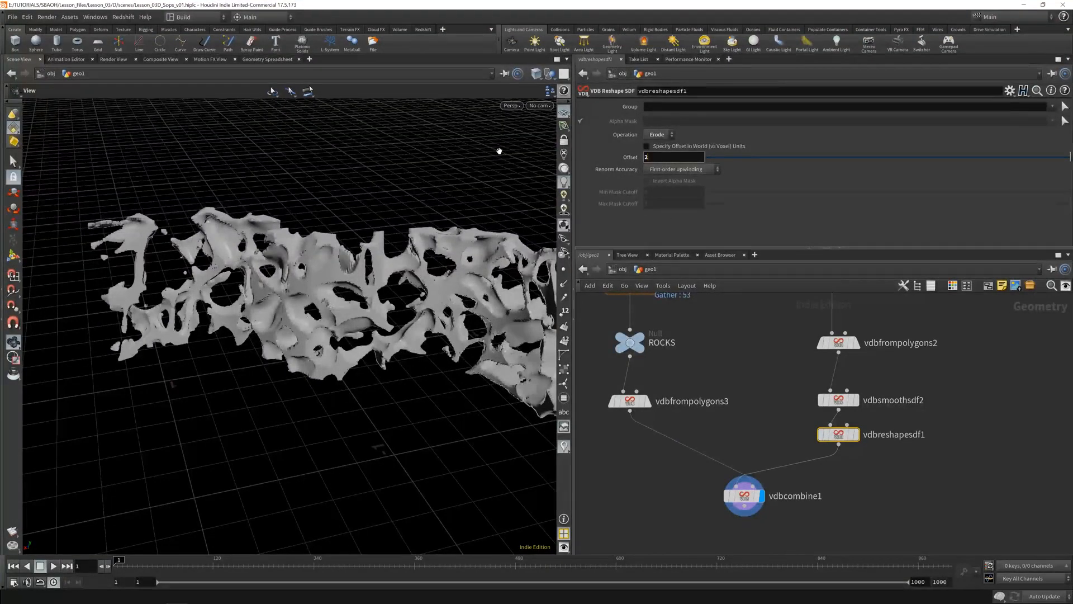
text(2)
key(Return)
mouse_move(318, 320)
mouse_down()
mouse_move(329, 318)
mouse_move(320, 314)
mouse_up()
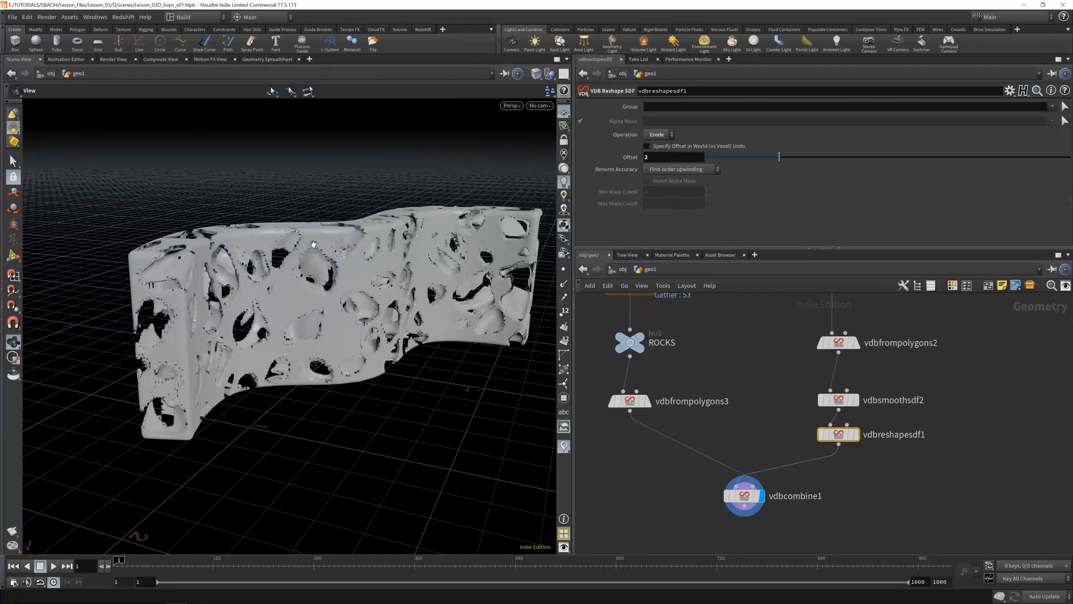
Step: Save the scene, add a VDB Smooth SDF node after vdbcombine1, and display it
key(ctrl+s)
middle_drag(837, 522, 822, 484)
key(Tab)
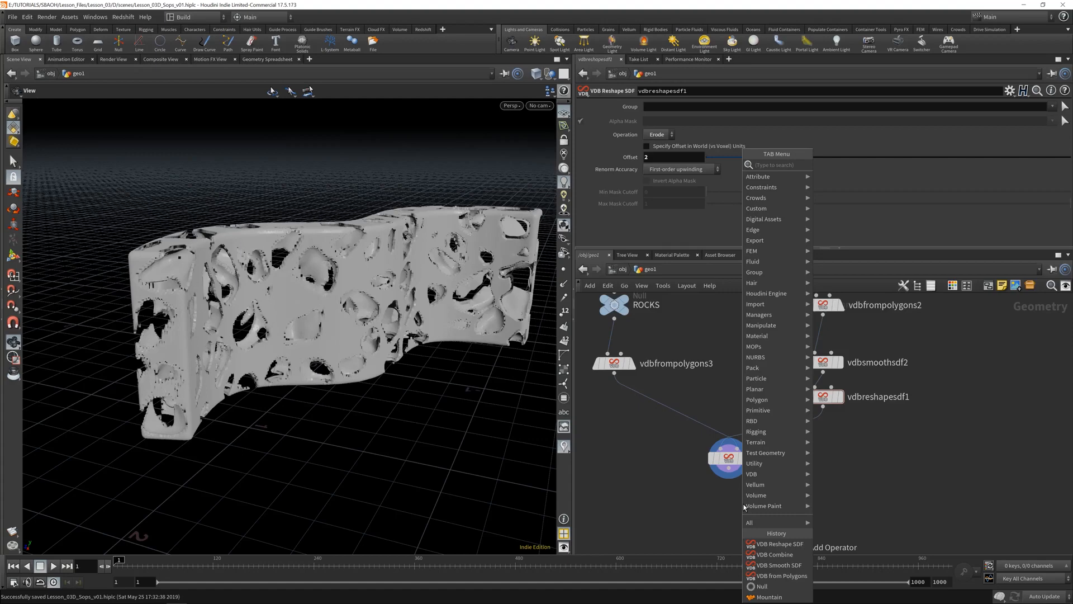
text(VDB SMOOTH)
key(Down)
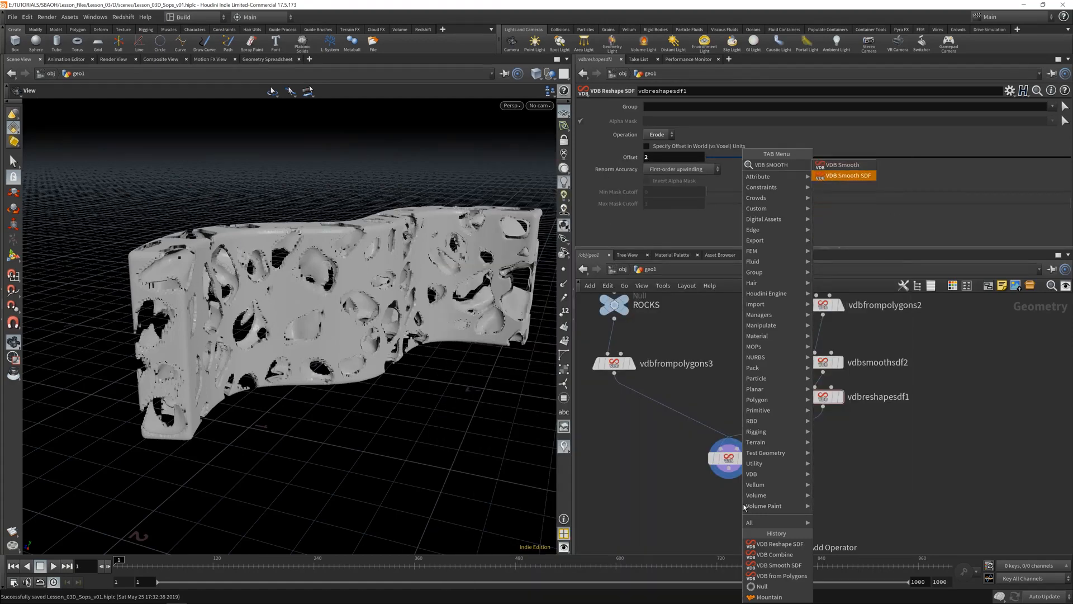
key(Return)
click(728, 507)
click(726, 462)
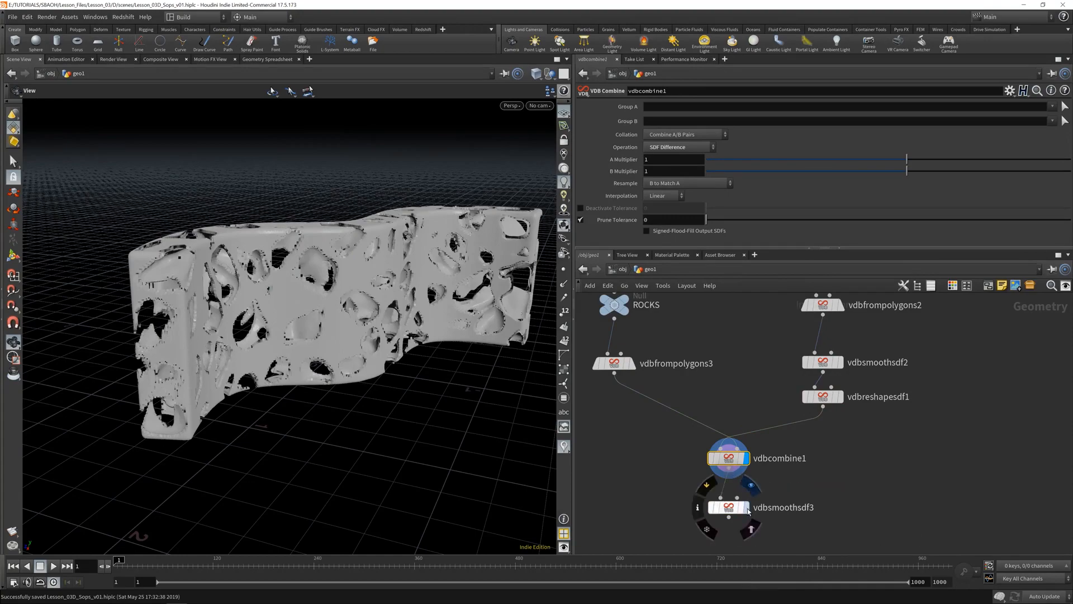
click(747, 508)
Step: Inspect the smoothed combined wall, try a filter voxel radius of 2 on vdbsmoothsdf3, and return it to 1
scroll(371, 319, up, 3)
drag(371, 319, 333, 295)
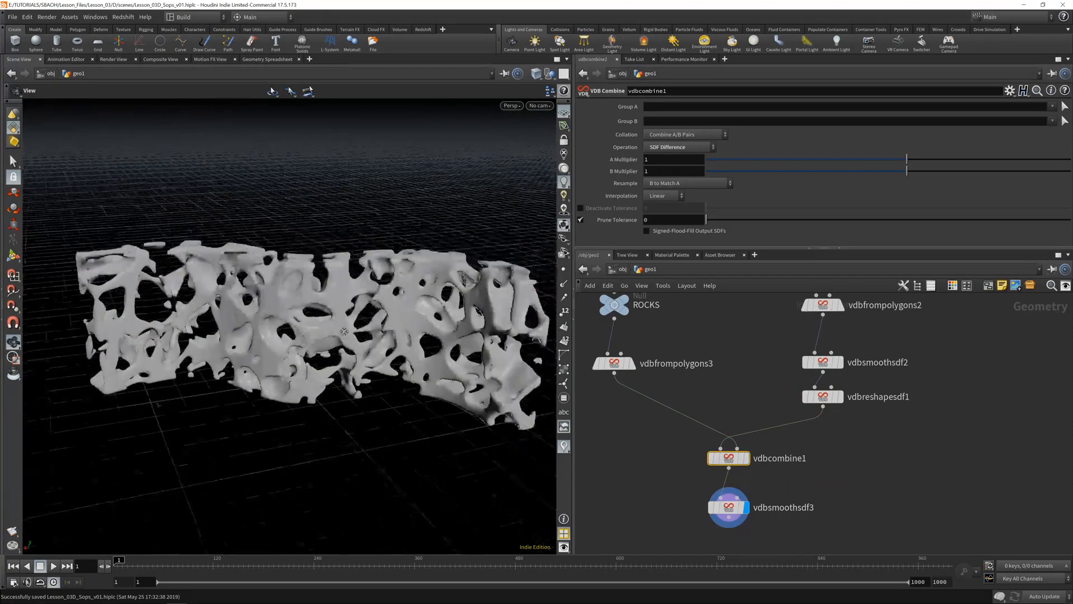
scroll(333, 296, up, 4)
drag(330, 350, 344, 327)
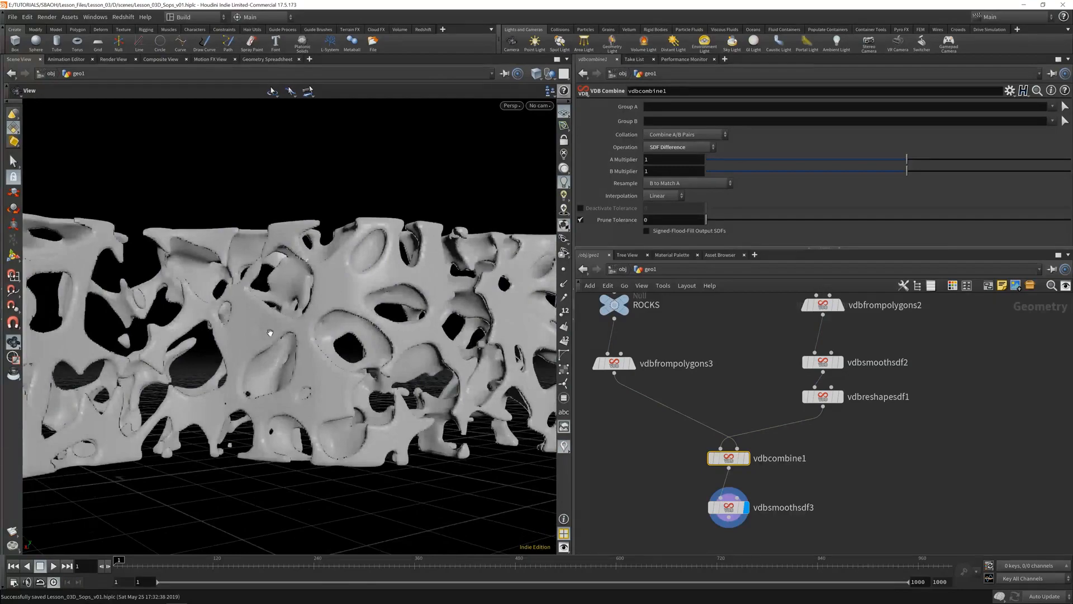
drag(271, 332, 337, 352)
click(744, 505)
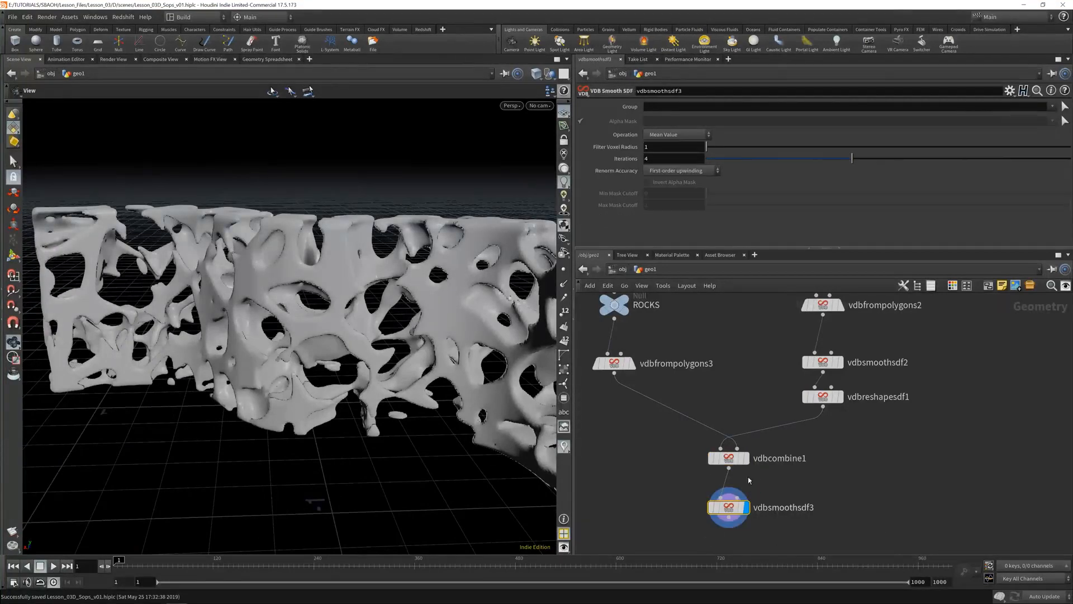
drag(752, 148, 773, 149)
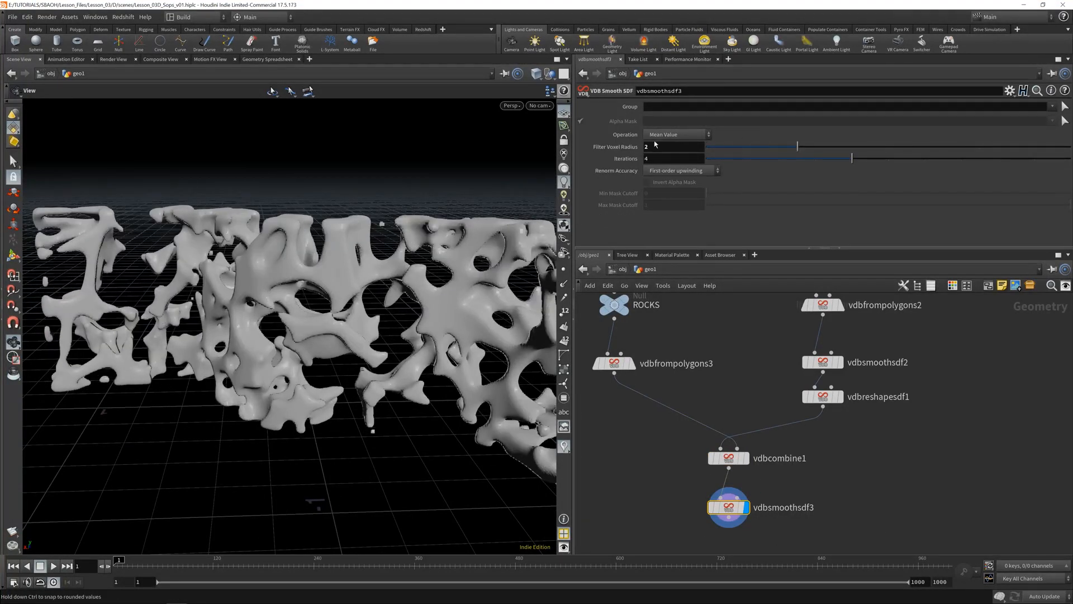
drag(796, 148, 693, 150)
Step: Set the iterations of vdbsmoothsdf3 to 10 and check the smoothed wall
drag(232, 258, 269, 302)
drag(853, 159, 1069, 159)
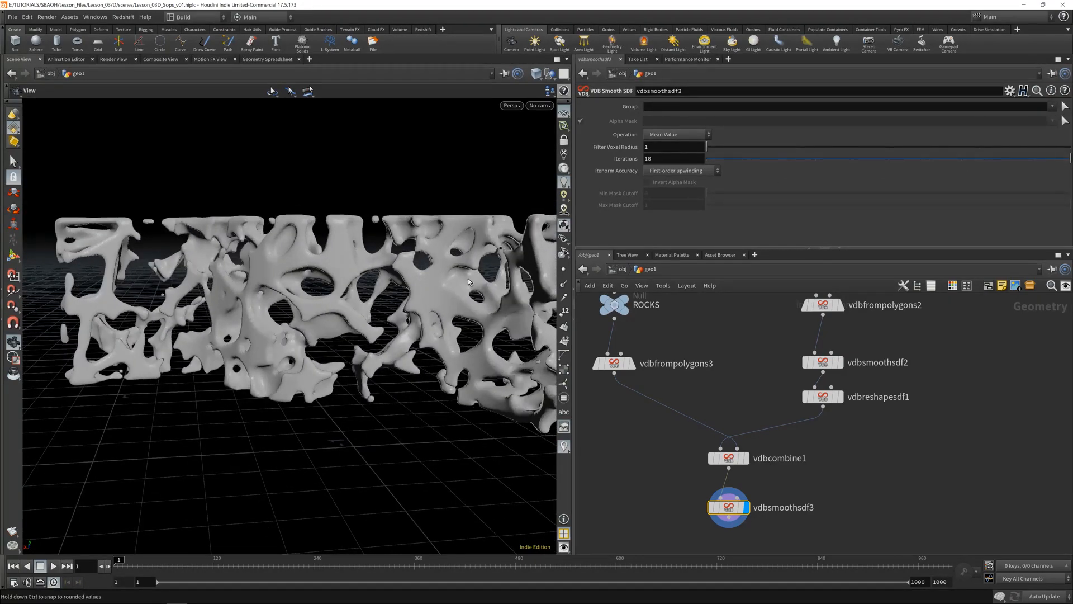
drag(469, 281, 355, 286)
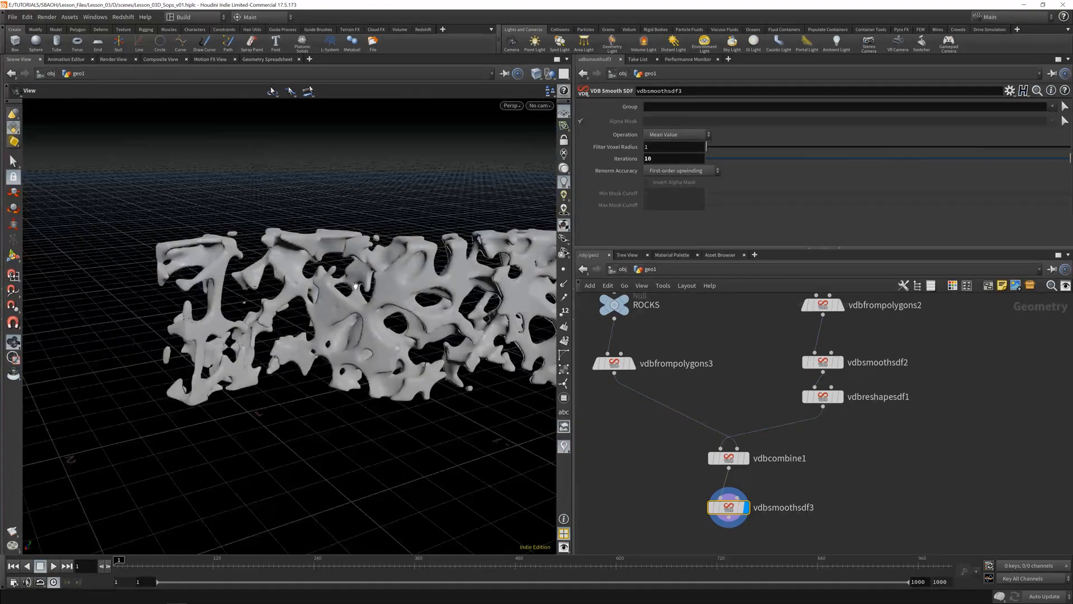
Step: Reduce the iterations of vdbsmoothsdf3 to 6 and check the smoothed mortar along the wall
drag(882, 159, 911, 159)
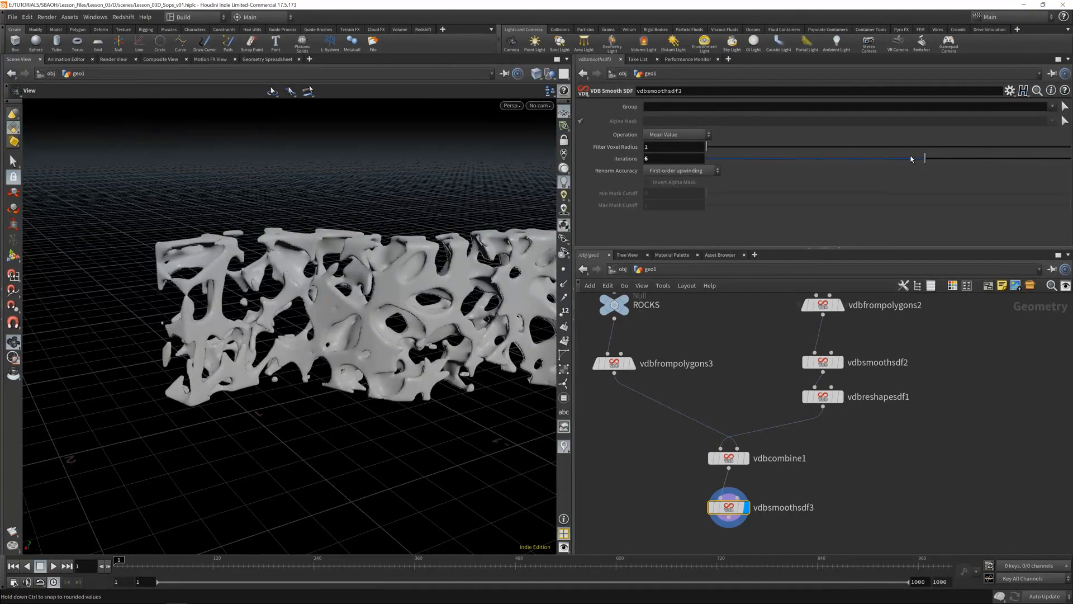
drag(258, 270, 359, 289)
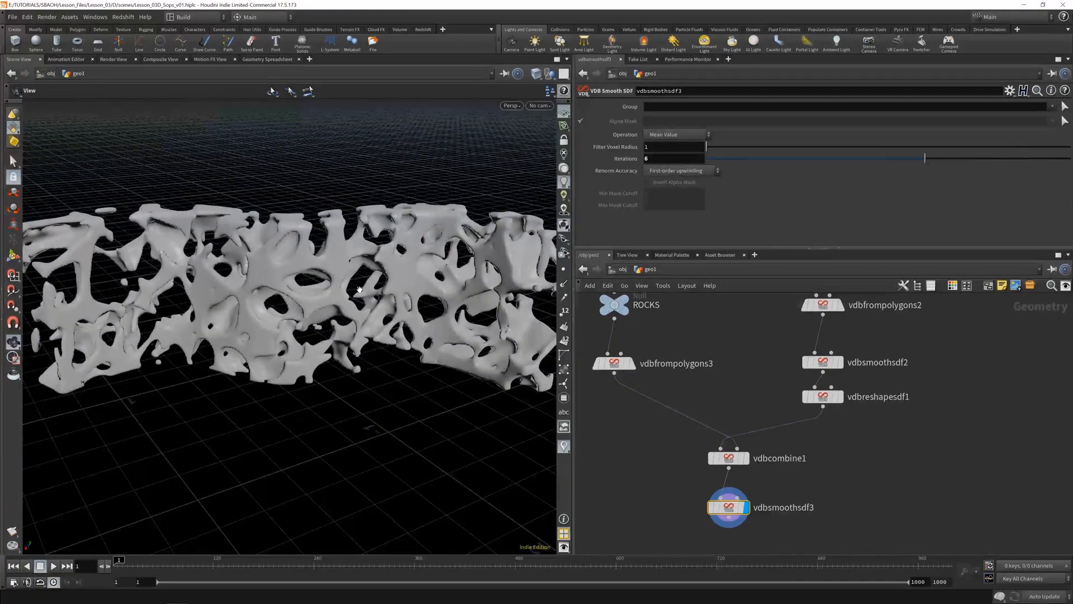
Step: Add a Convert VDB node below vdbsmoothsdf3 and set it to convert to Polygons
middle_drag(817, 531, 826, 471)
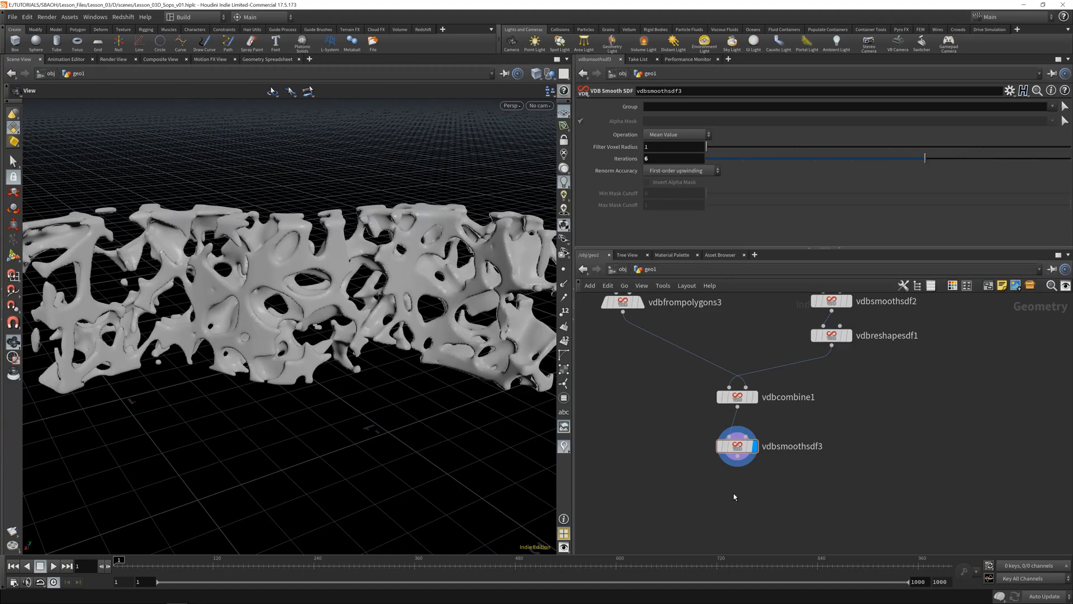
key(Tab)
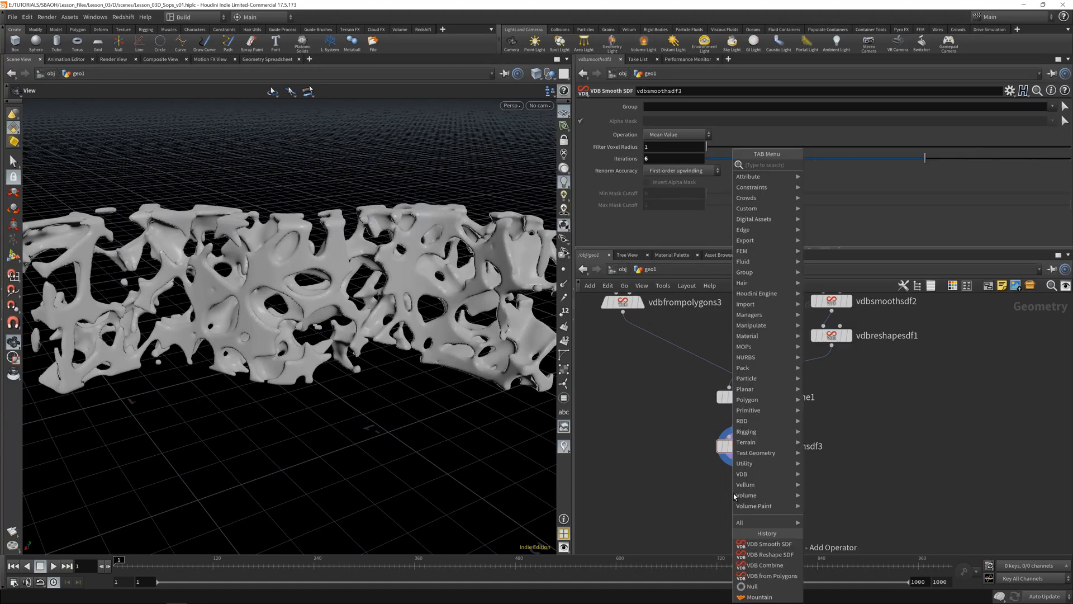
text(convert vdb)
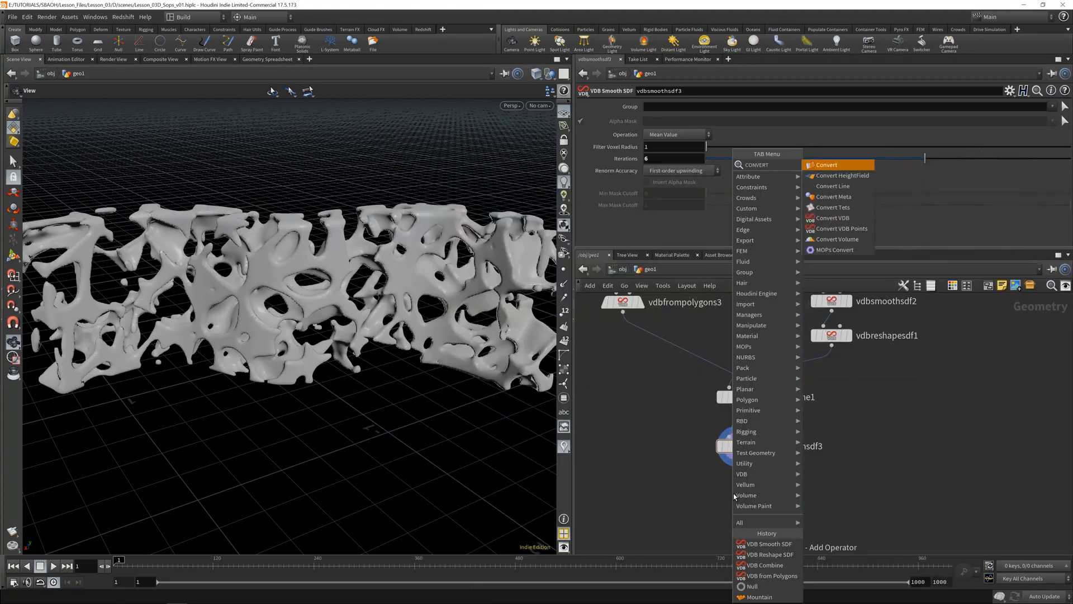
key(Return)
click(733, 494)
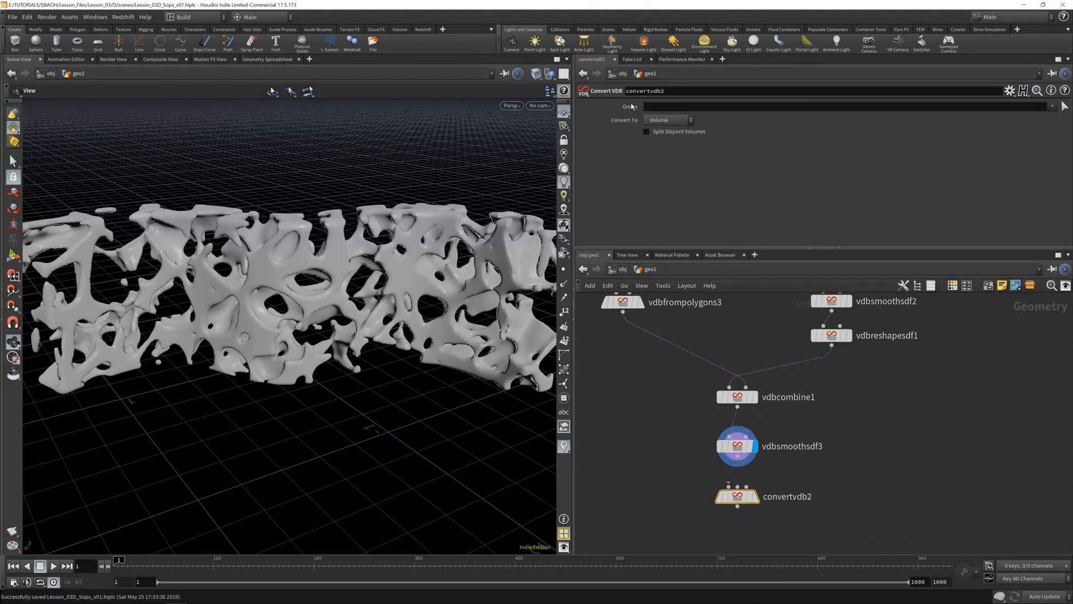
click(668, 119)
click(665, 158)
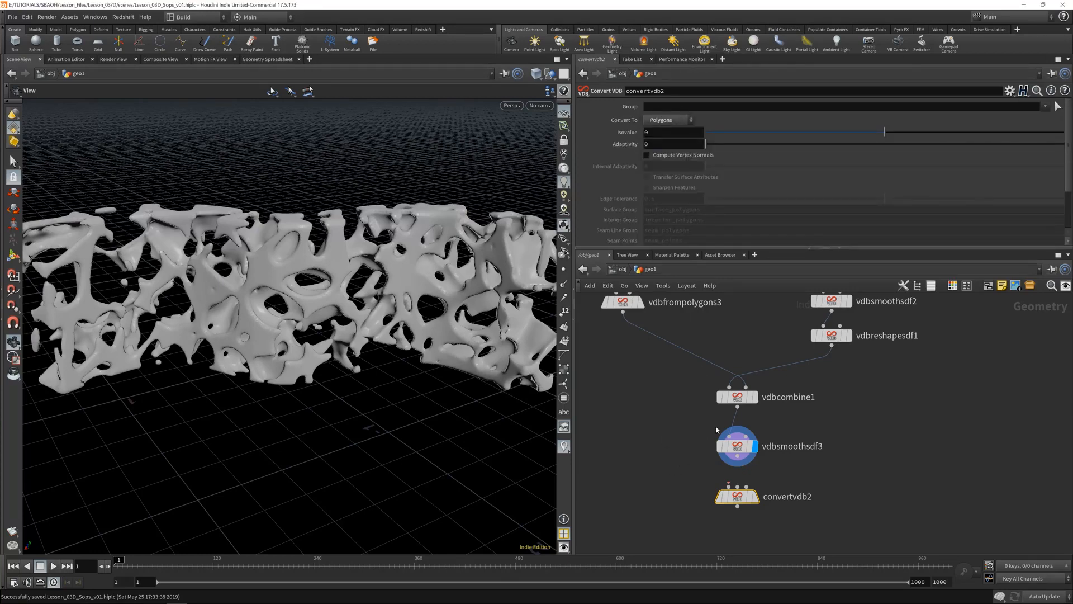
Step: Connect vdbsmoothsdf3 to the first input of convertvdb2, display it, and inspect the converted mortar up close
drag(737, 459, 729, 486)
click(756, 497)
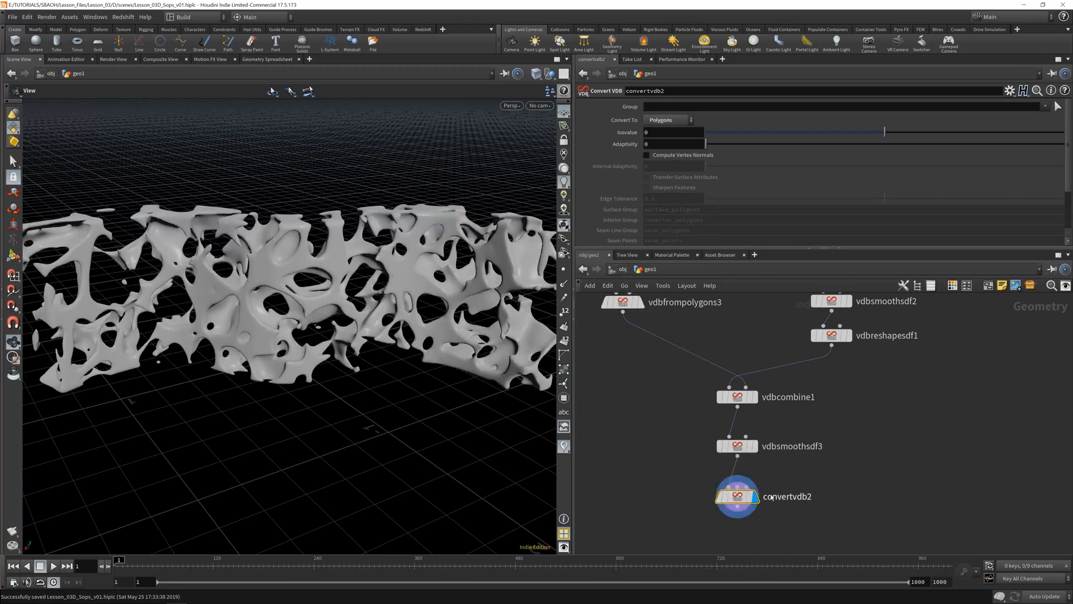
alt+drag(266, 297, 386, 322)
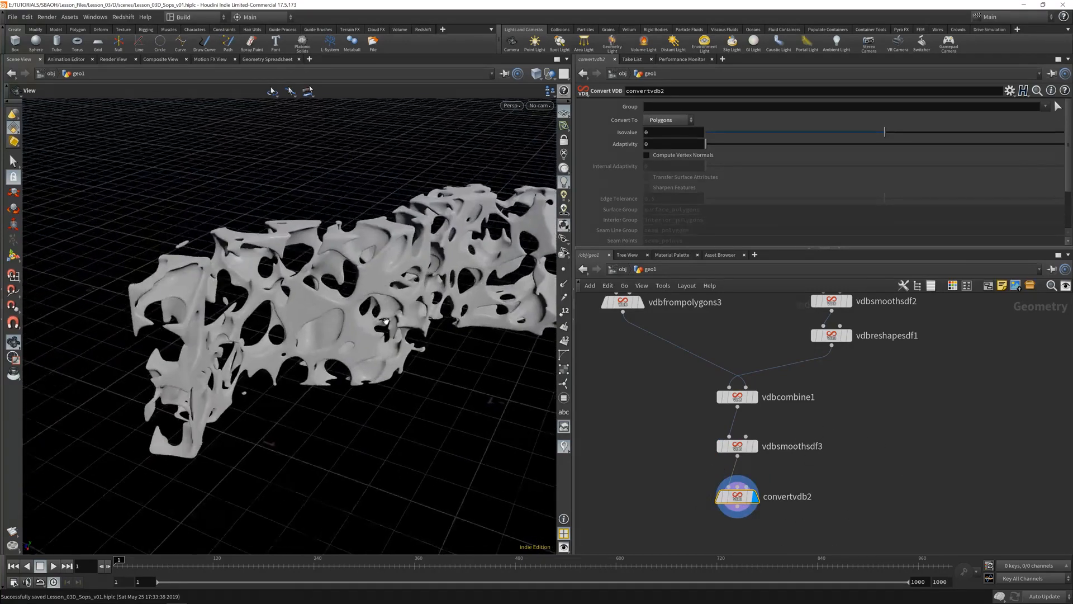
right_drag(386, 322, 342, 325)
drag(342, 325, 360, 302)
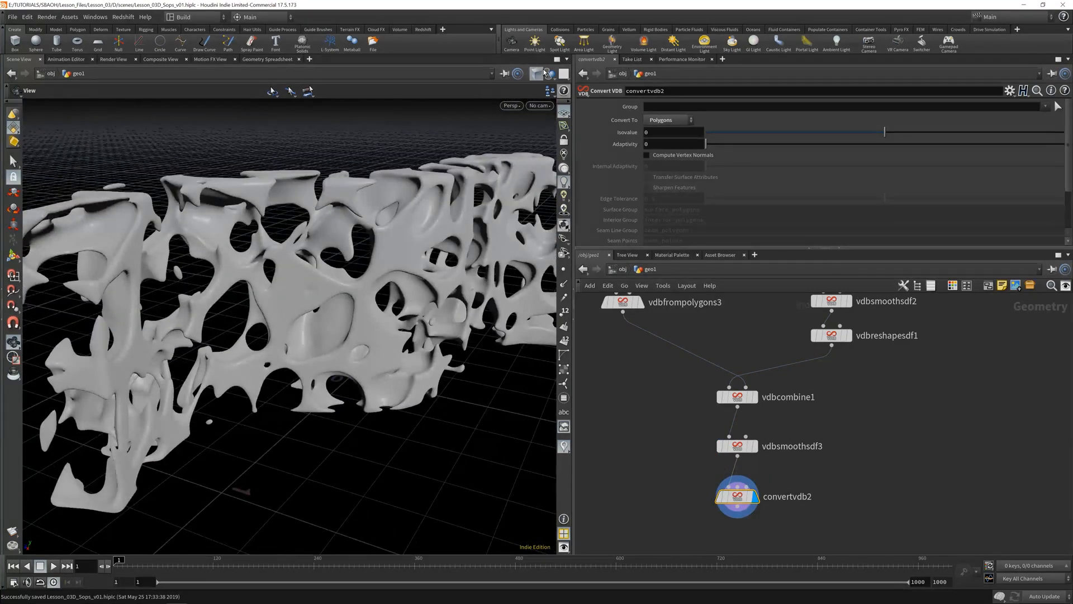
Step: Add a Null node after convertvdb2, display it, and name it GROUT
middle_drag(653, 482, 693, 473)
right_drag(693, 473, 717, 484)
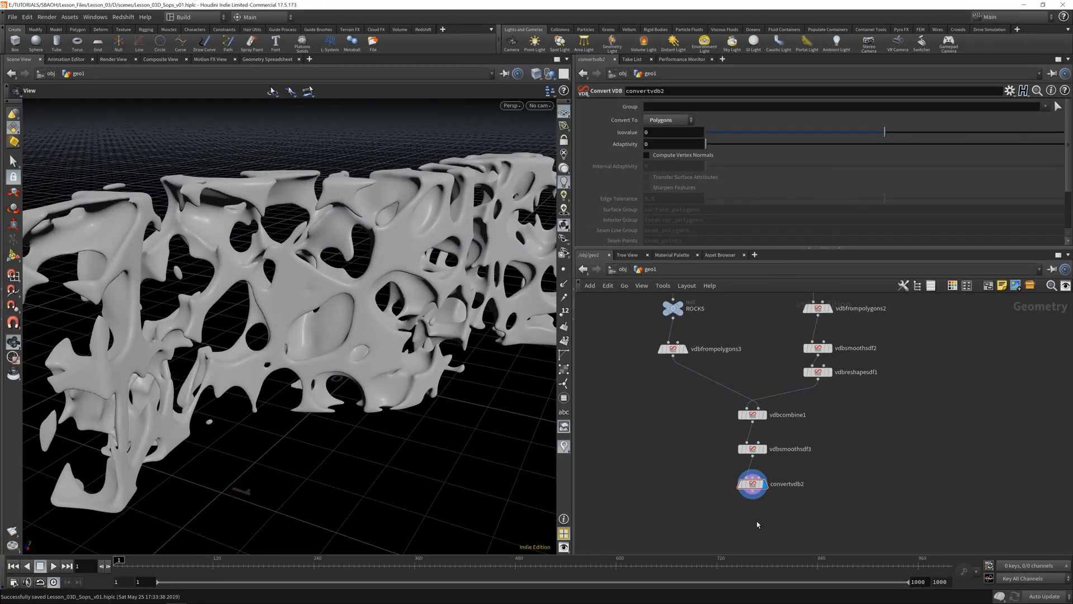
key(Tab)
text(null)
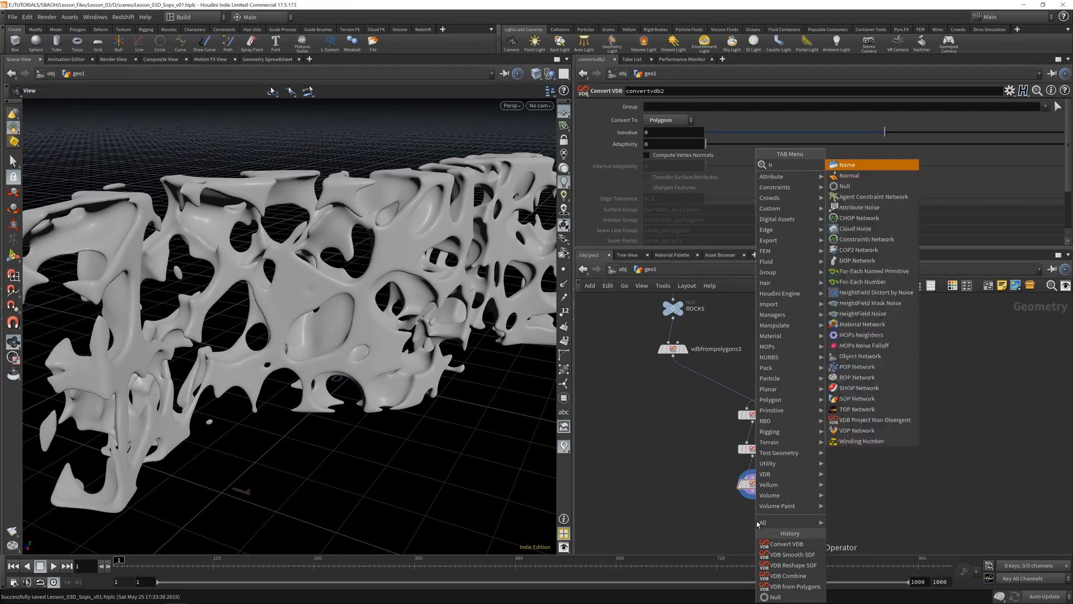
key(Return)
click(754, 523)
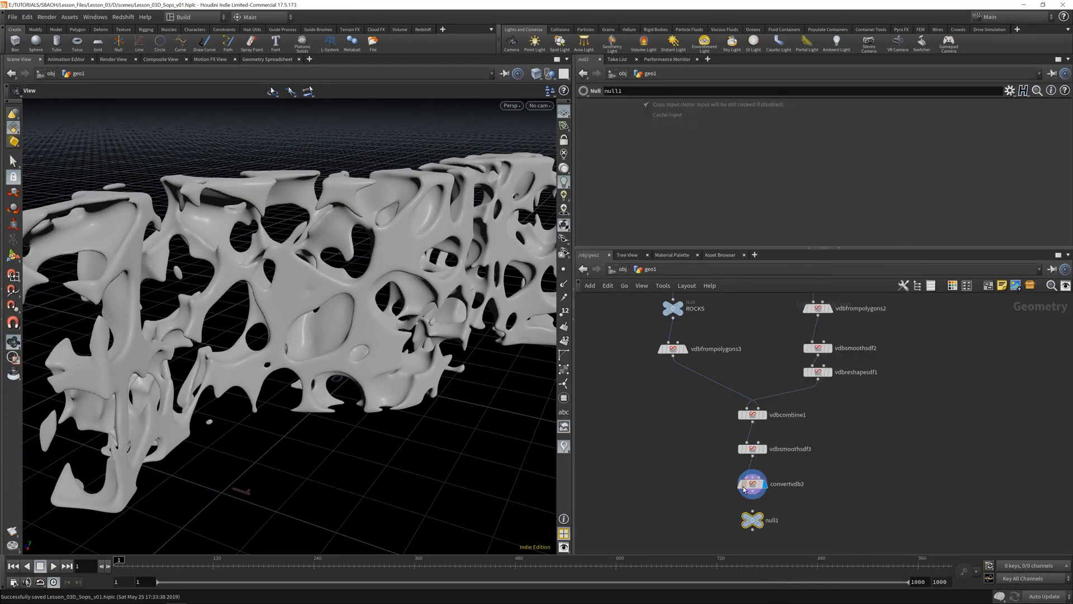
double_click(766, 520)
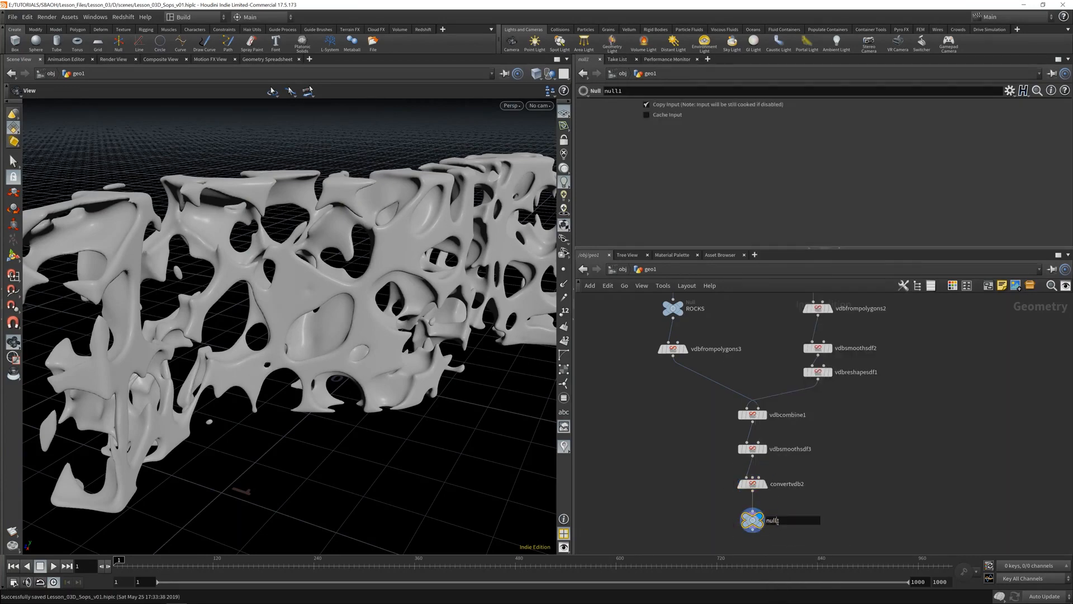
text(gr)
key(Return)
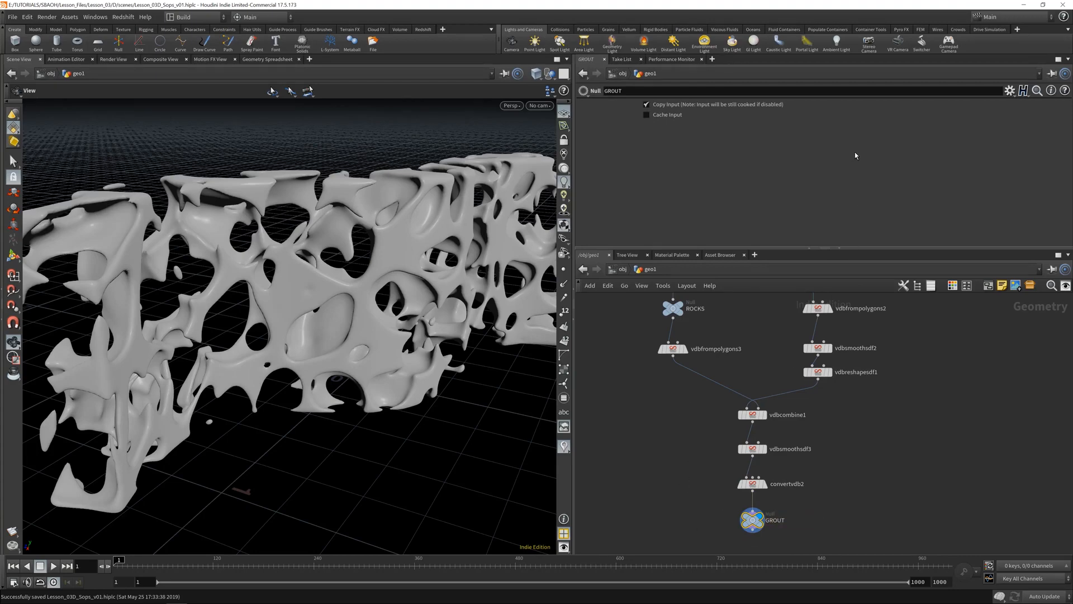
Step: Collapse the separate parameter pane and show node parameters inside the network editor, checking them on convertvdb2 and vdbsmoothsdf3
drag(820, 249, 808, 322)
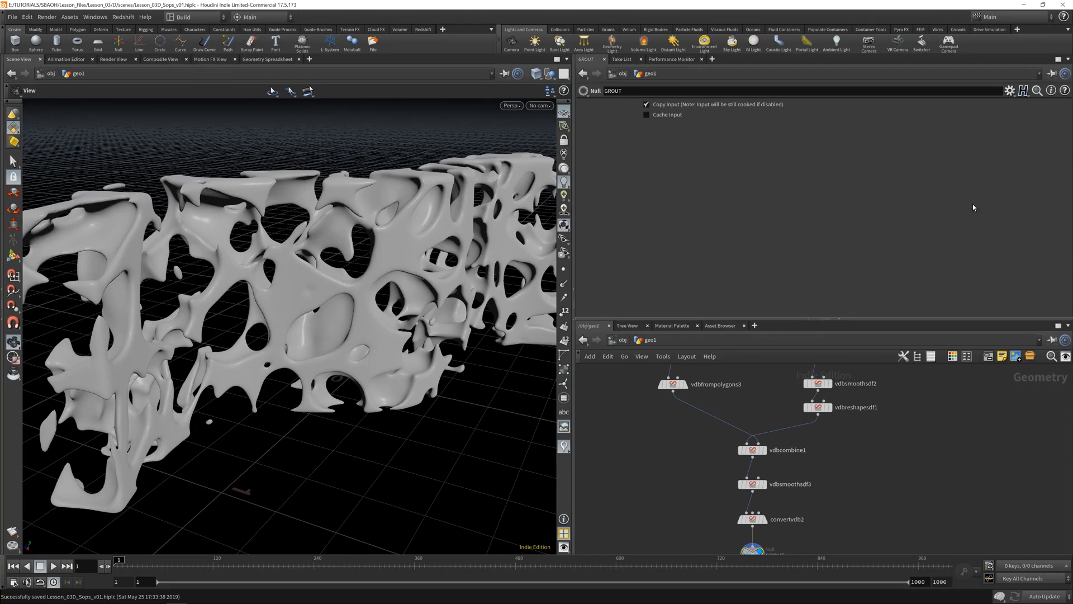
click(809, 318)
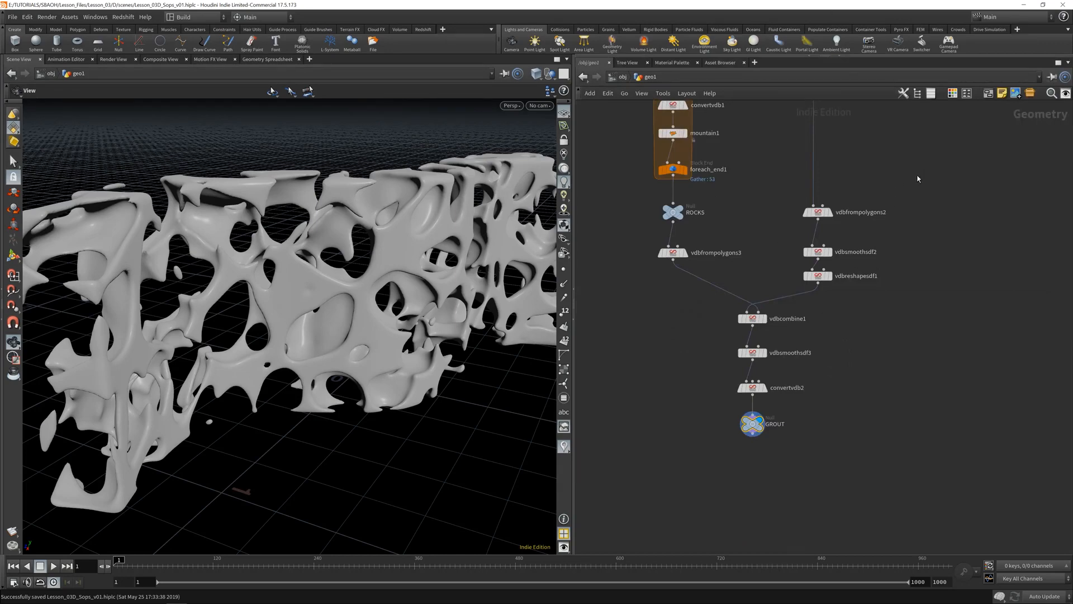
key(p)
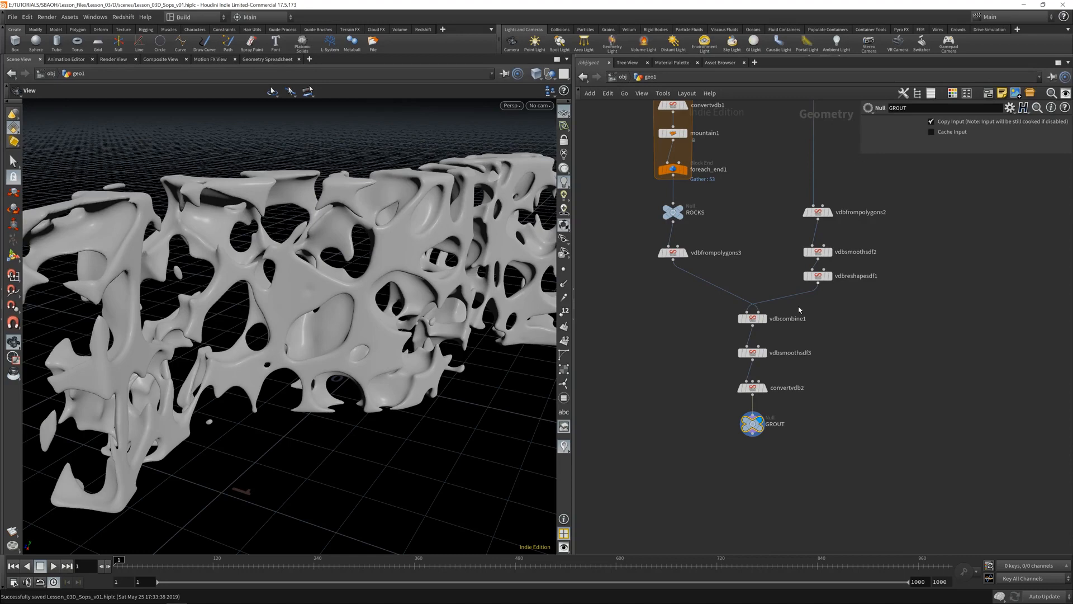
key(Up)
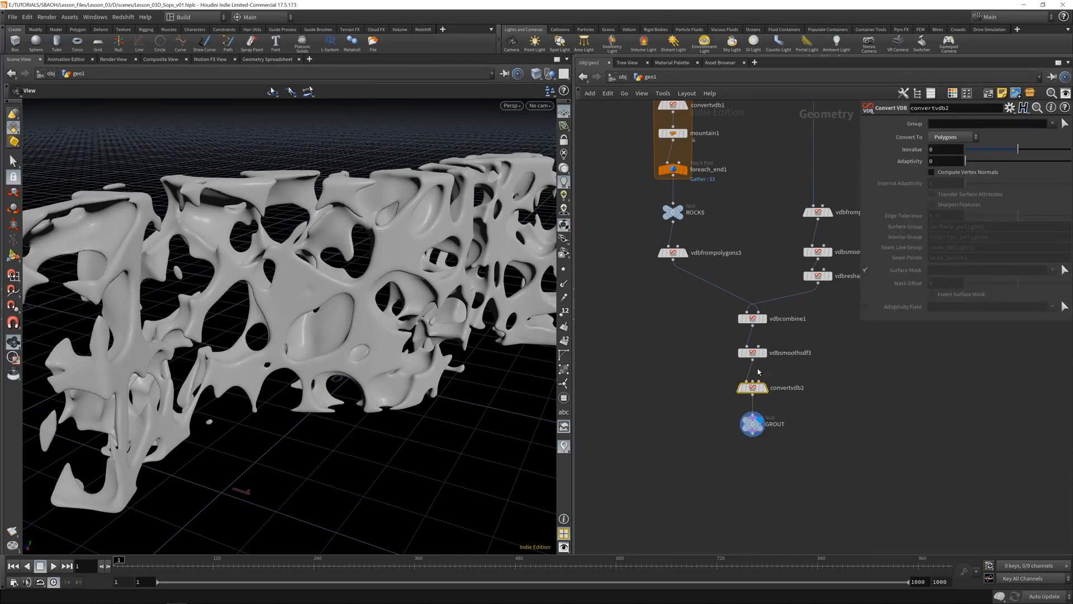
key(Up)
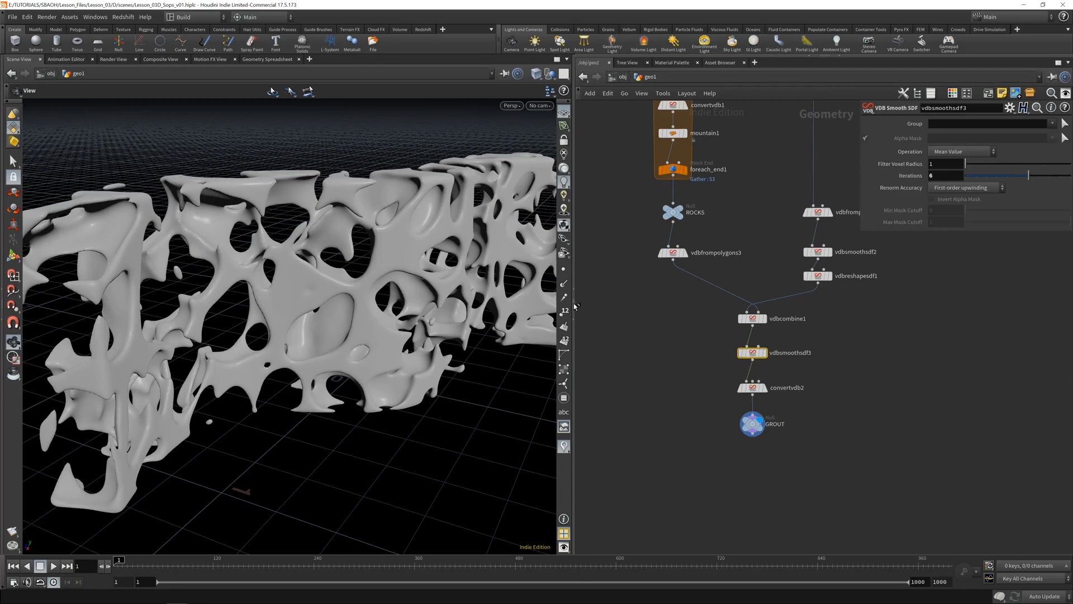
Step: Widen the network editor, frame the whole node network, and shift vdbfrompolygons3 sideways out of line with the ROCKS null
drag(575, 306, 498, 307)
key(h)
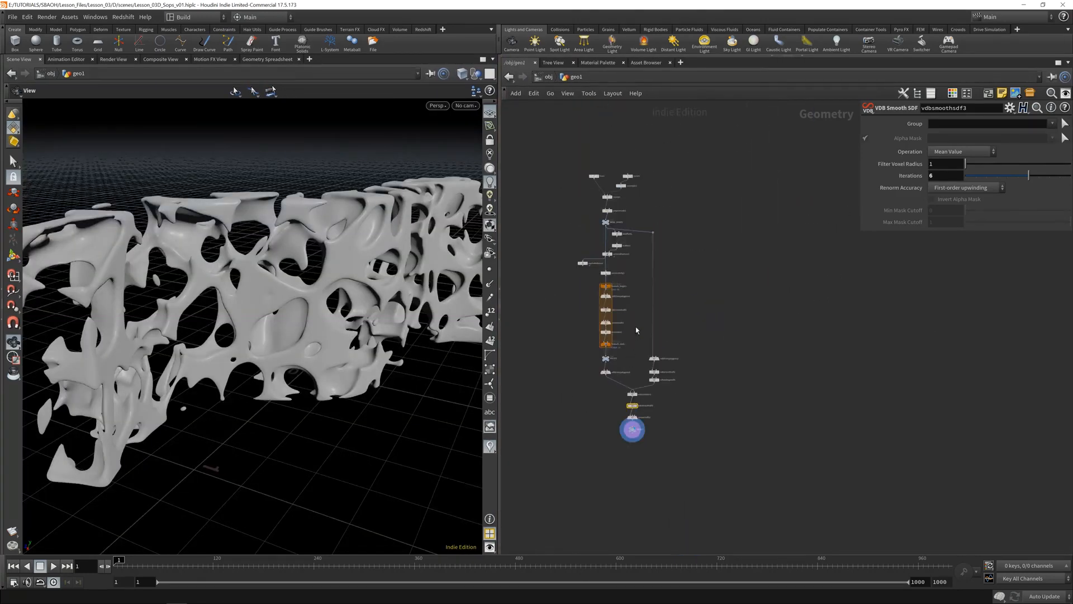
scroll(637, 330, up, 5)
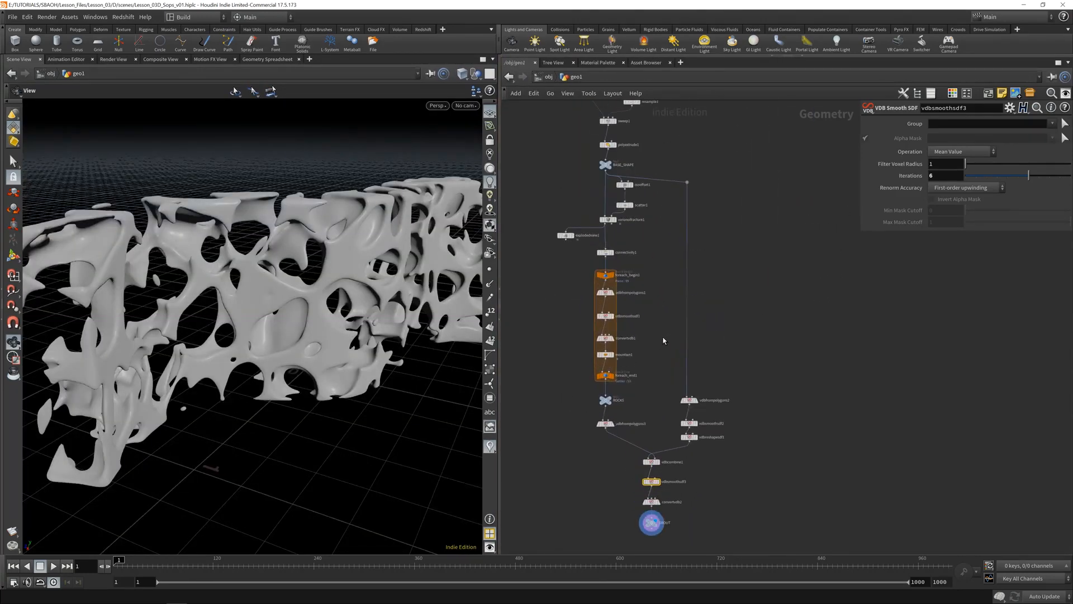
drag(607, 429, 638, 431)
mouse_move(661, 510)
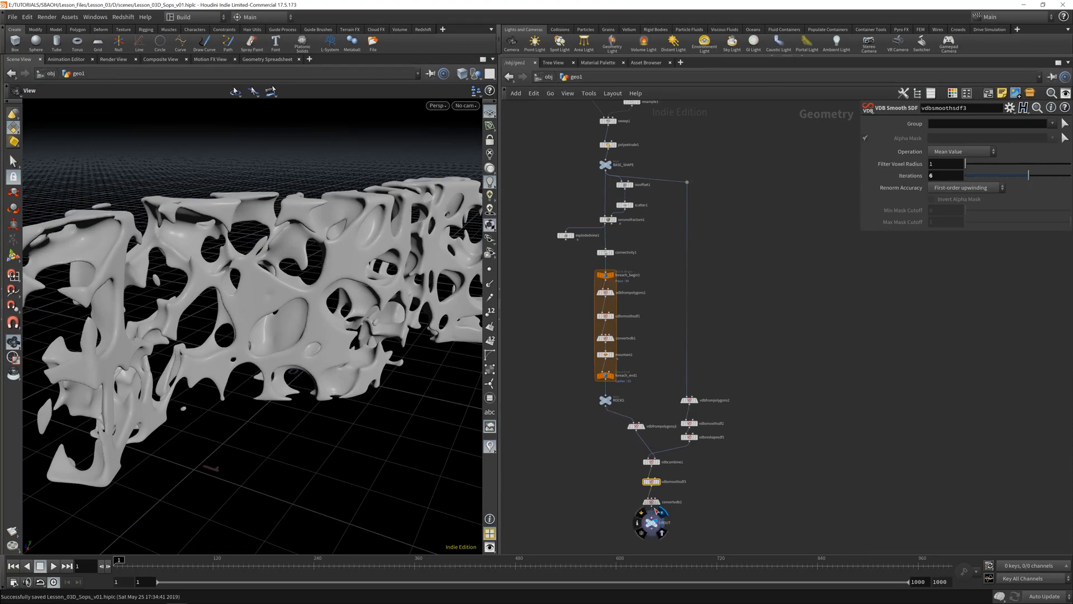
Step: Add a Merge node below the ROCKS and GROUT nulls
middle_drag(614, 491, 625, 353)
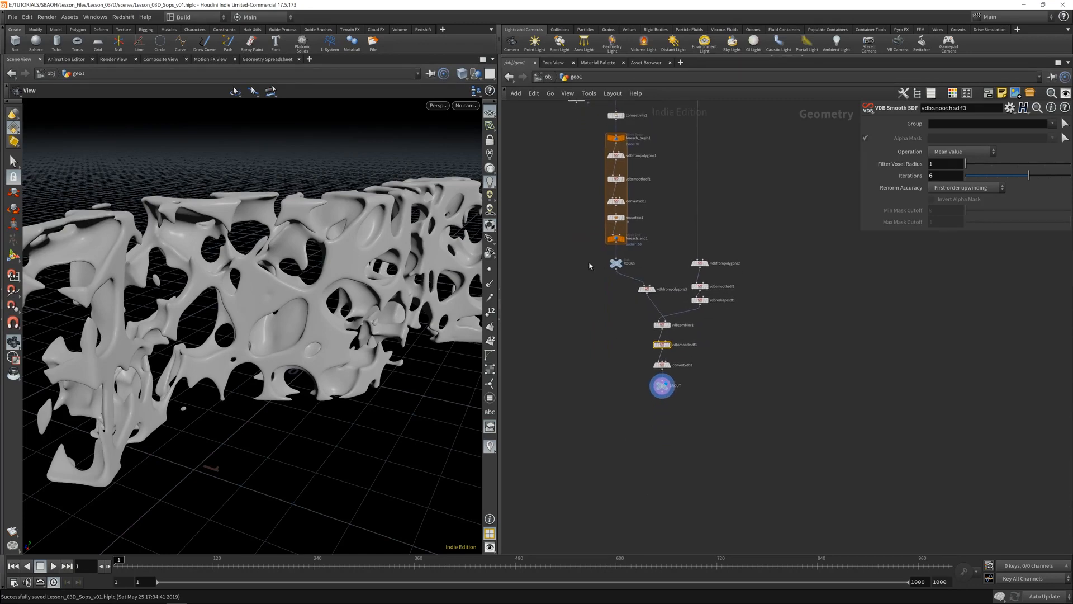
click(616, 263)
shift+click(662, 386)
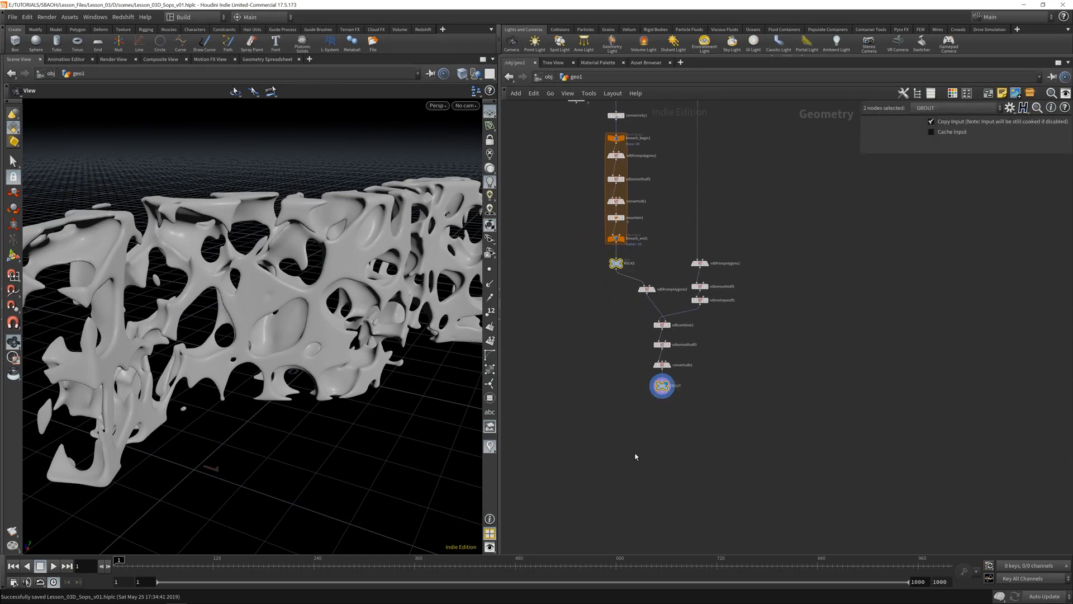
key(Tab)
text(merge)
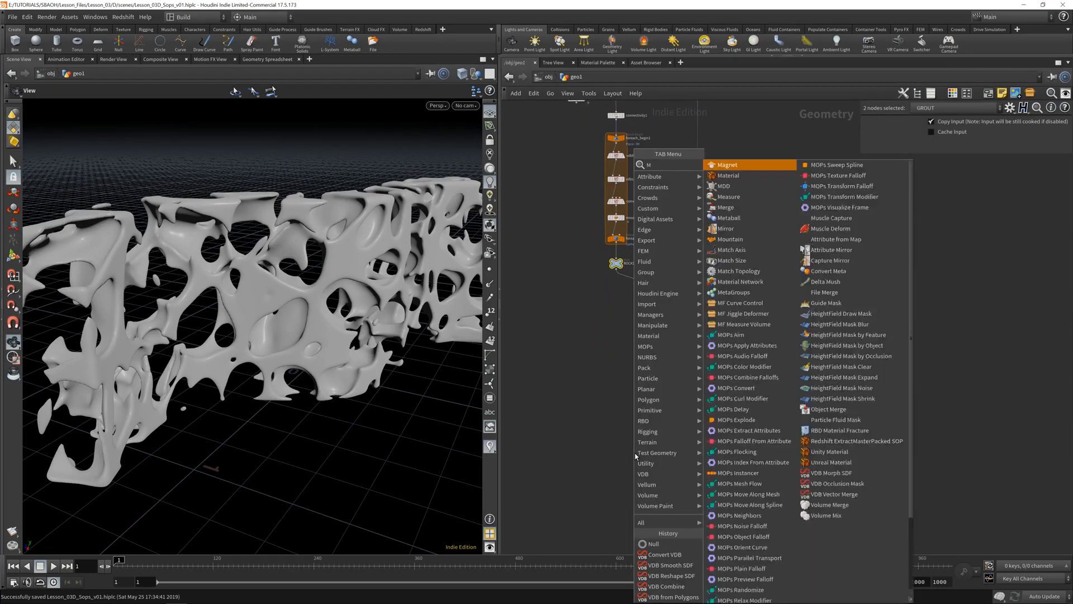
key(Return)
scroll(635, 456, up, 2)
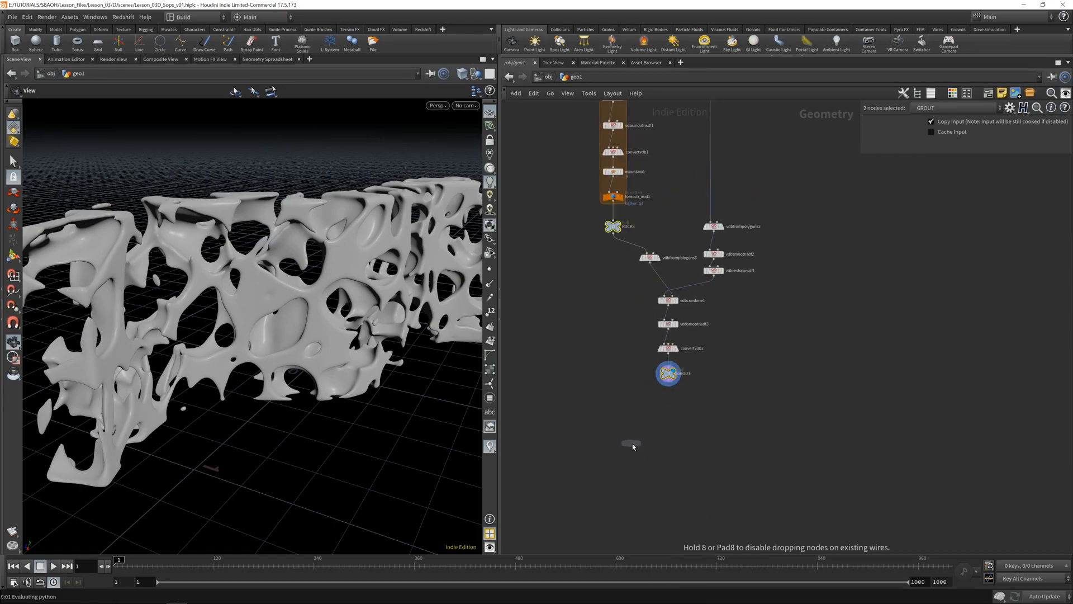
click(634, 451)
Step: Connect both the ROCKS and GROUT nulls to merge1 and display the merged result
click(610, 227)
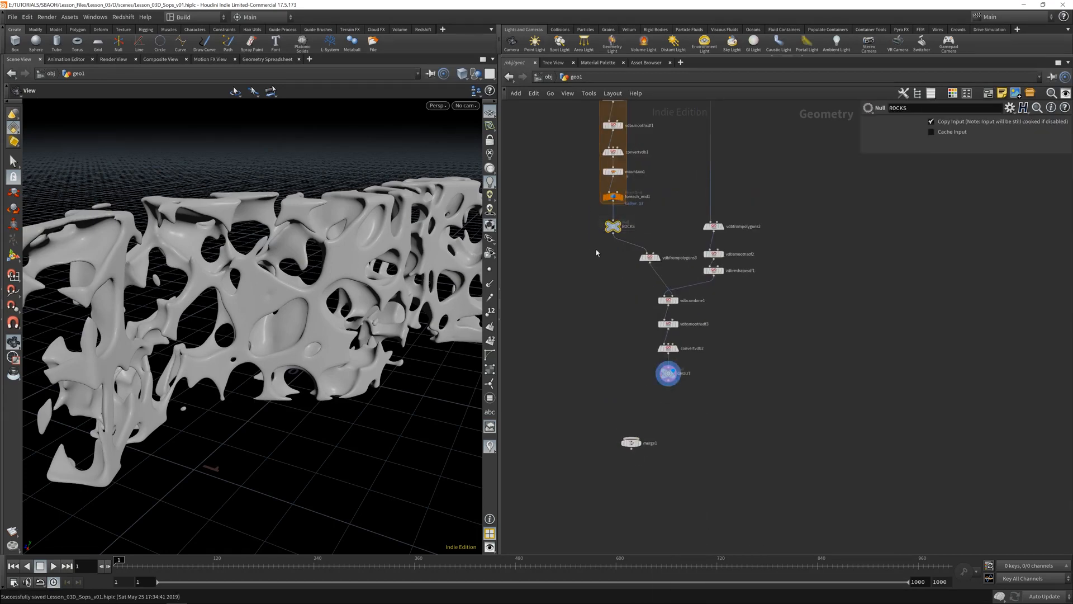
shift+click(668, 373)
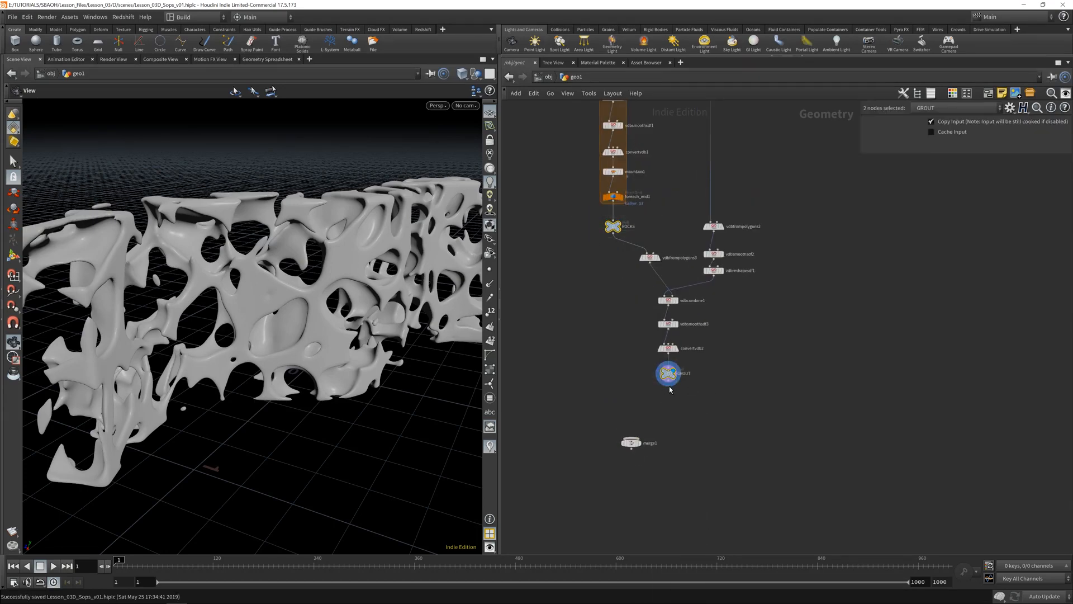
drag(669, 385, 638, 445)
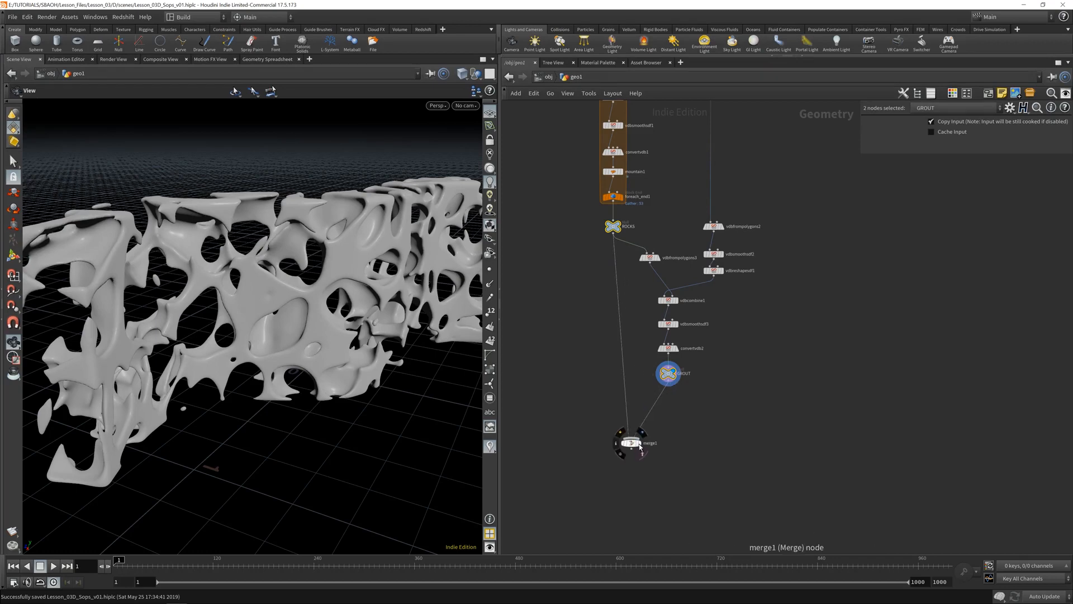
click(639, 444)
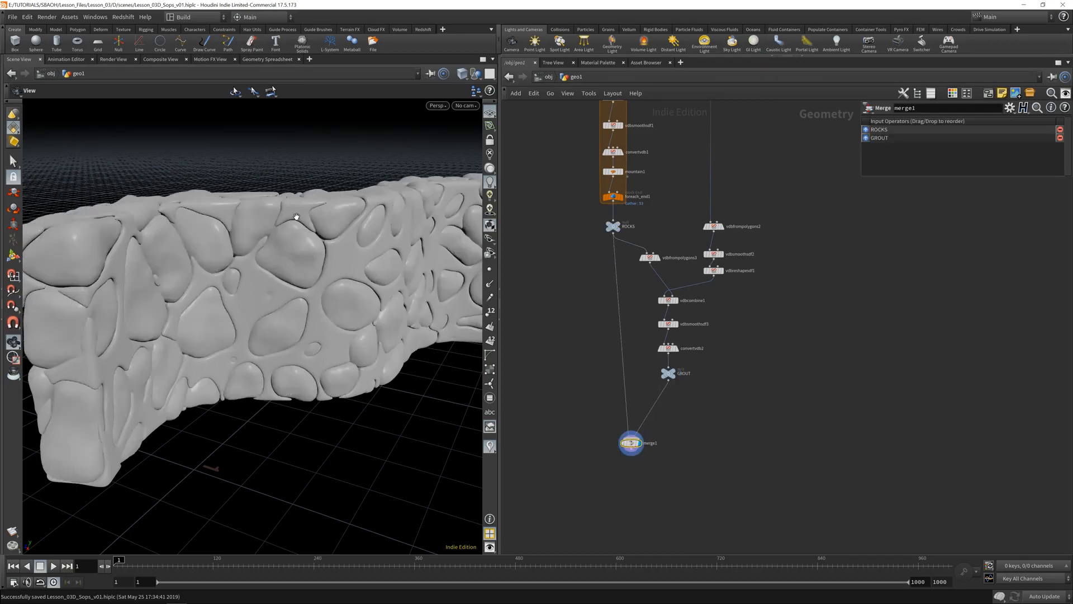
Step: Examine the merged stone wall from several angles, checking how the rocks sit in the grout
drag(296, 217, 356, 352)
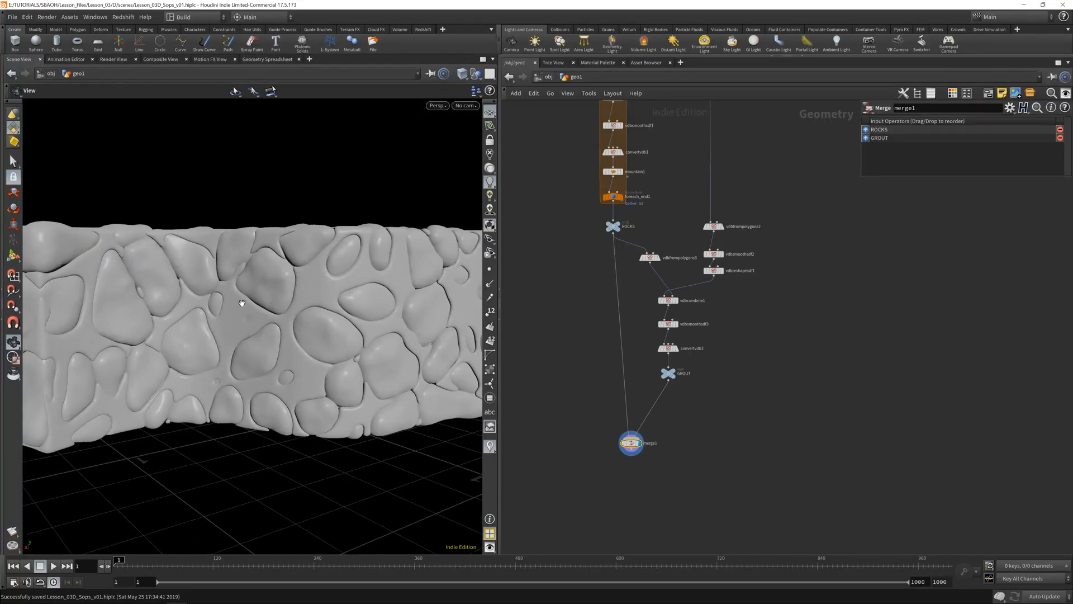
drag(247, 340, 284, 351)
drag(318, 383, 322, 374)
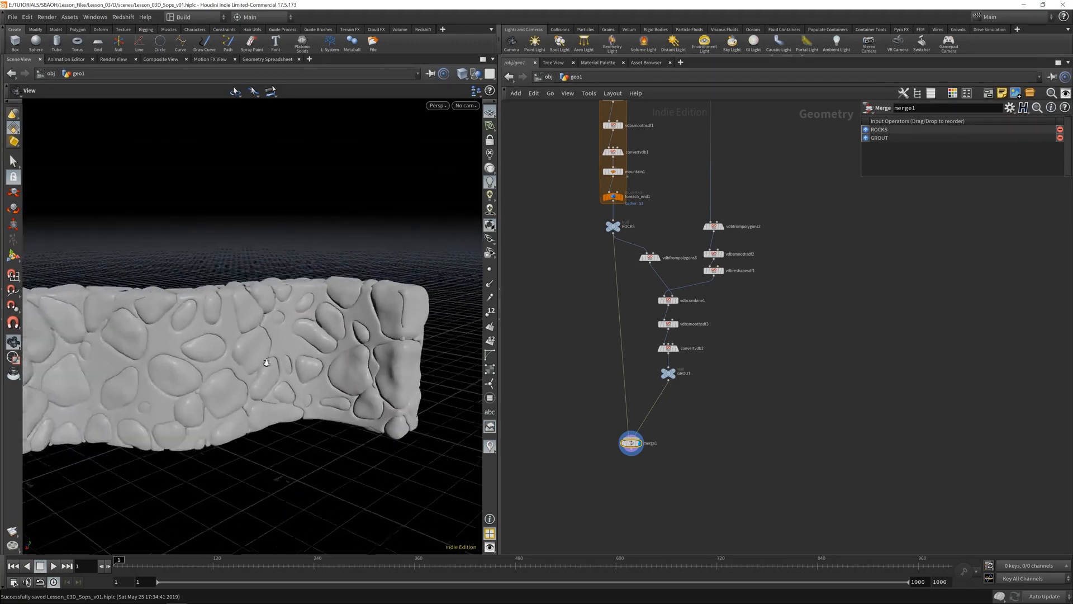
right_drag(379, 361, 284, 366)
drag(284, 366, 498, 357)
middle_drag(247, 367, 260, 327)
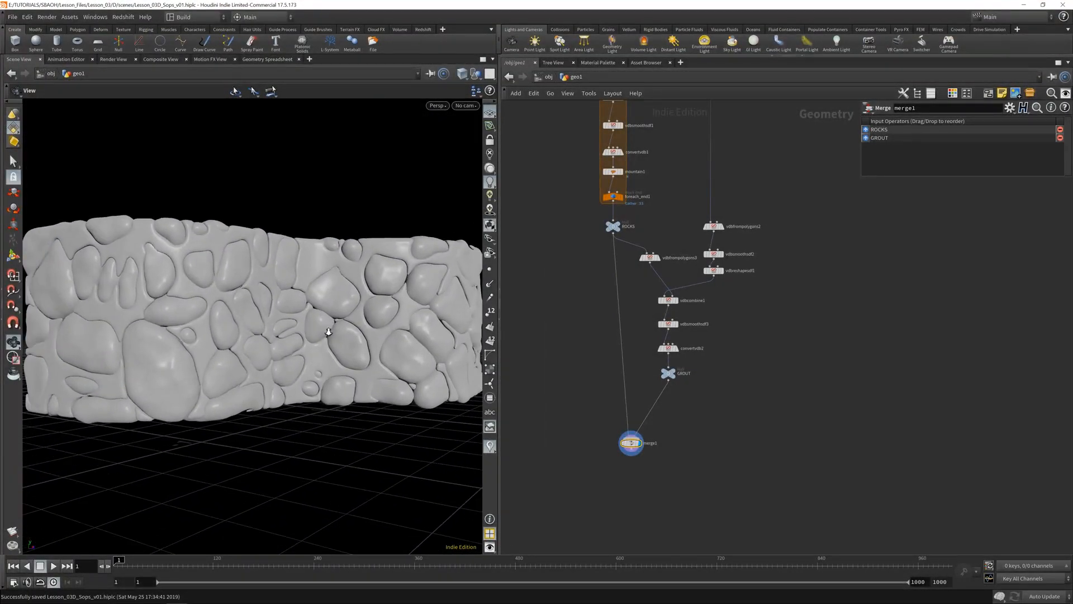
drag(329, 332, 217, 302)
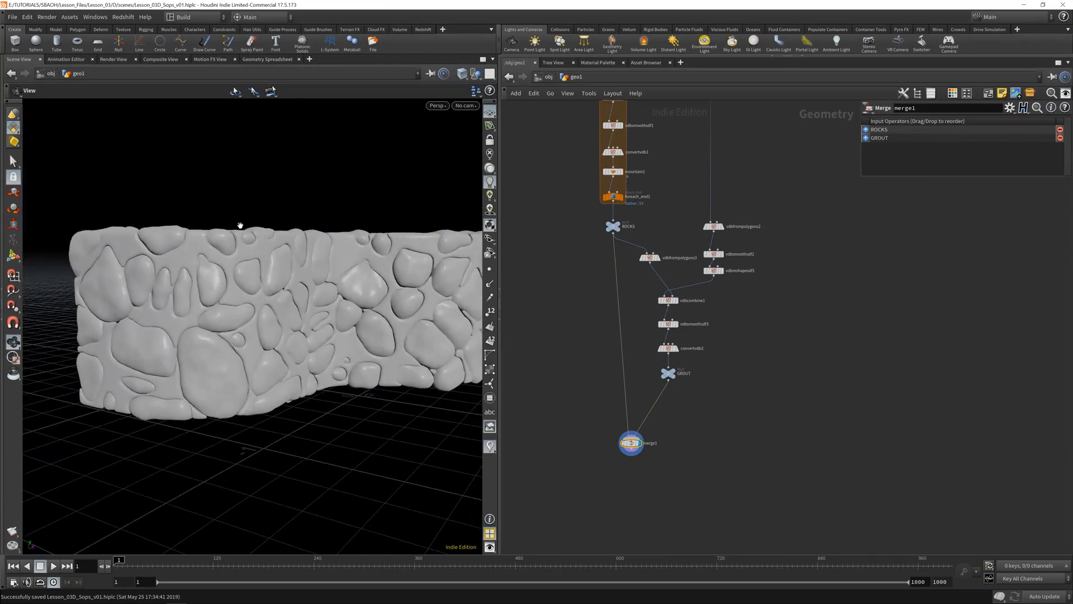
Step: Enable Relax Iterations on scatter1 to even out the stone distribution, and widen the 3D viewport
drag(405, 302, 369, 344)
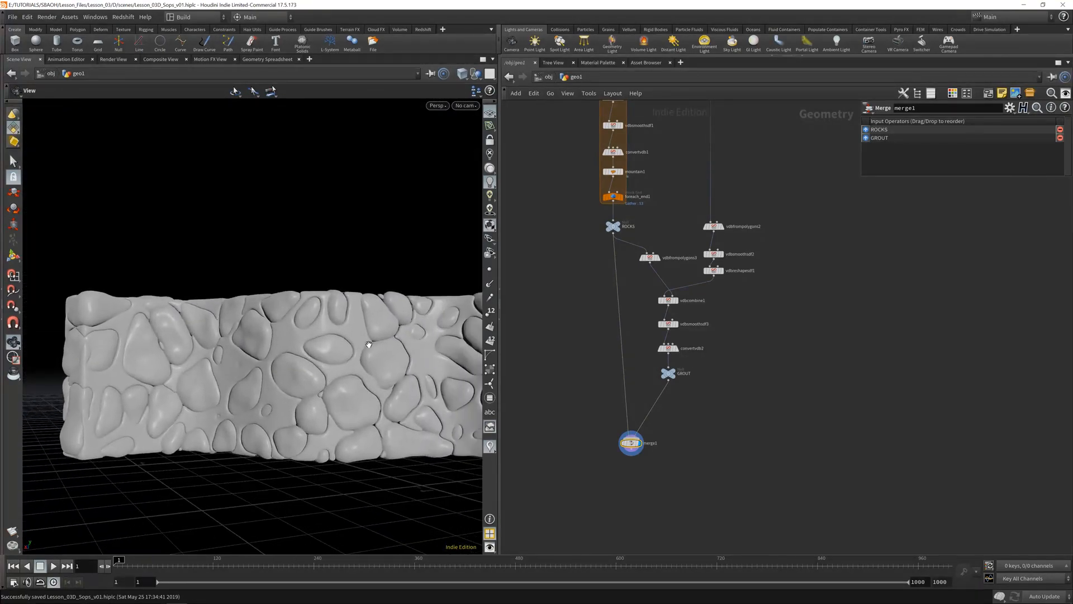
middle_drag(662, 174, 625, 395)
middle_drag(646, 314, 654, 399)
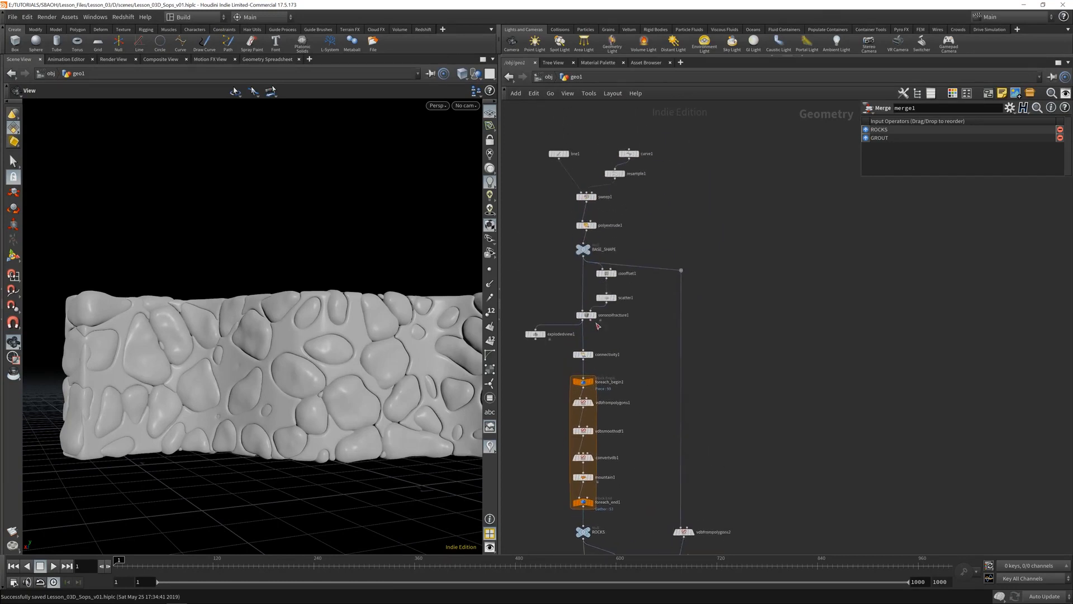
click(586, 315)
click(607, 298)
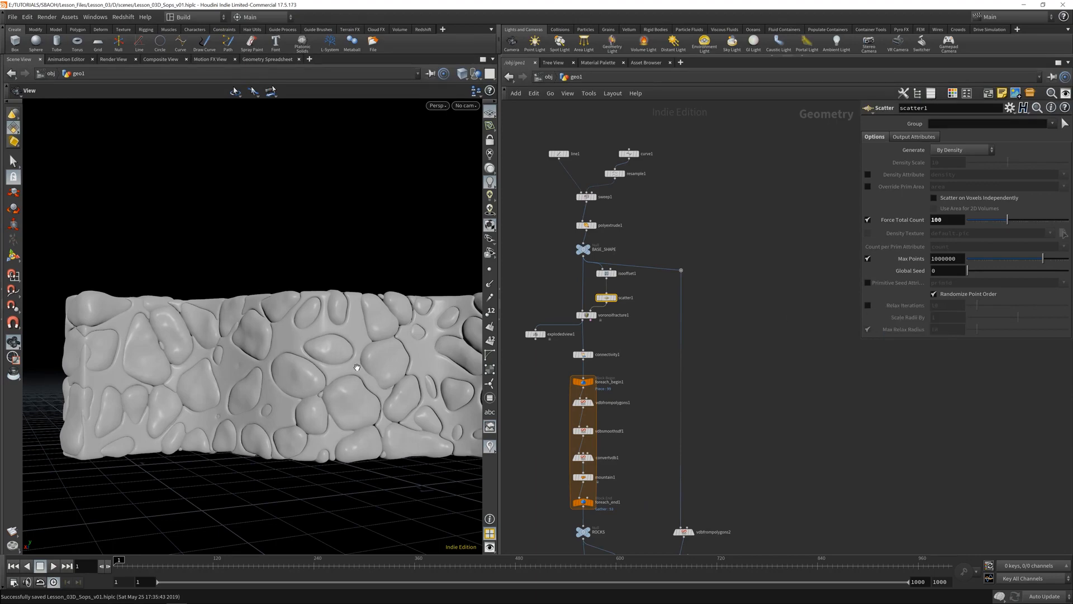
drag(498, 330, 597, 333)
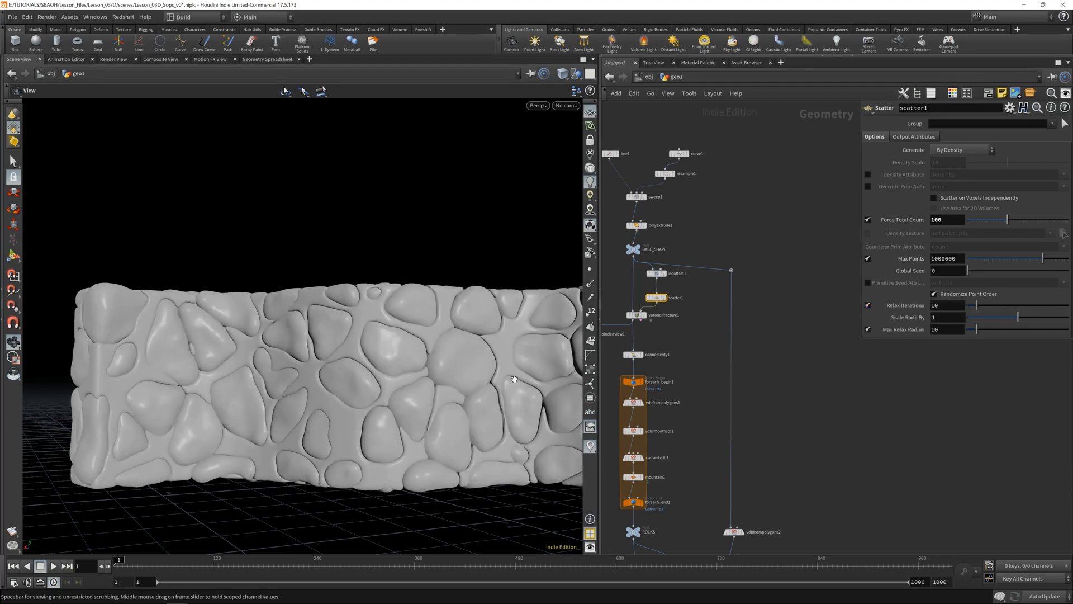
Step: Inspect the relaxed wall, then display foreach_end1 alone and examine the rocks from several angles
drag(532, 367, 355, 356)
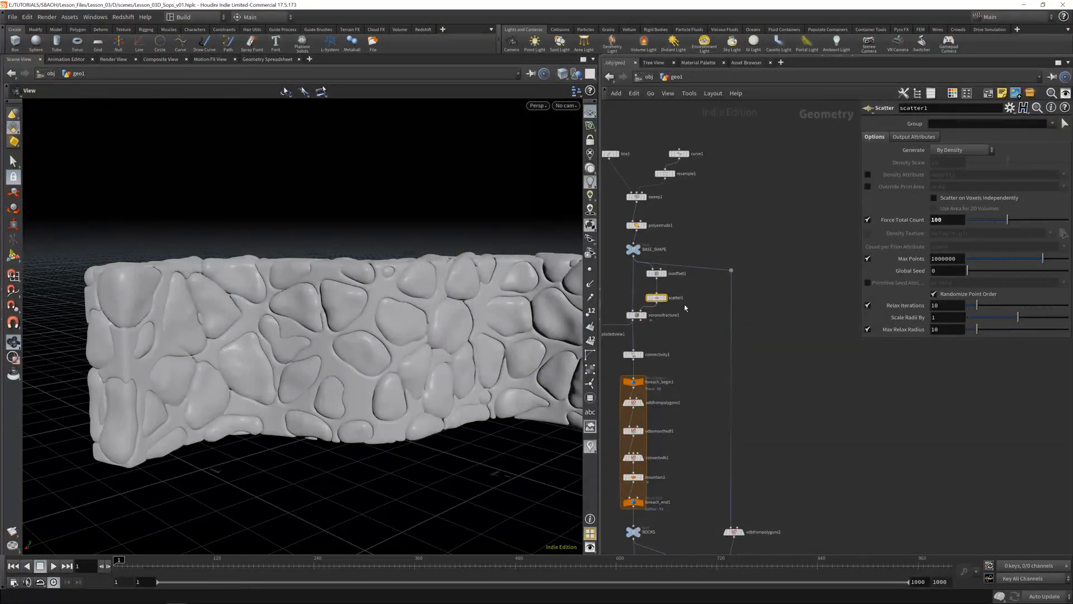
middle_drag(743, 378, 821, 297)
drag(305, 335, 319, 312)
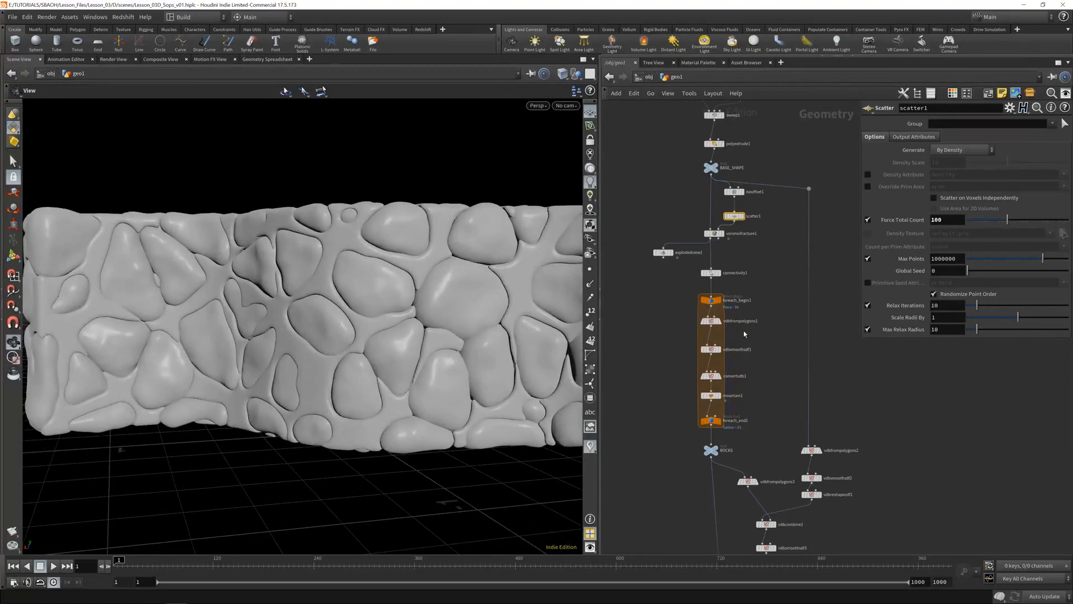
mouse_move(384, 326)
mouse_down()
mouse_move(380, 336)
mouse_move(421, 345)
mouse_move(374, 338)
mouse_move(400, 320)
mouse_up()
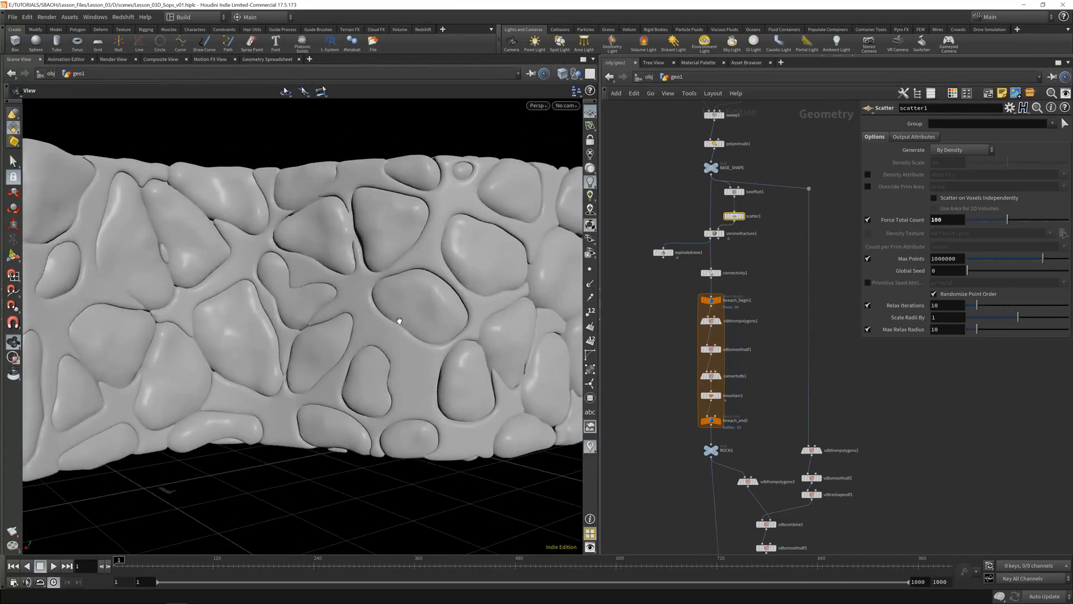
click(722, 425)
click(713, 424)
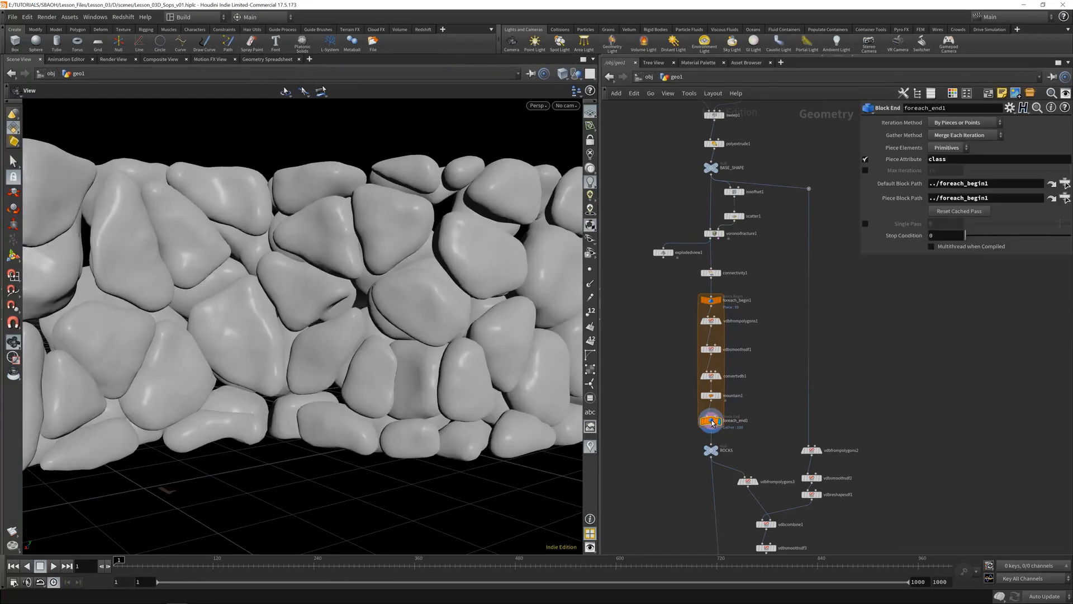
right_drag(413, 274, 313, 304)
middle_drag(313, 305, 426, 299)
drag(585, 307, 494, 348)
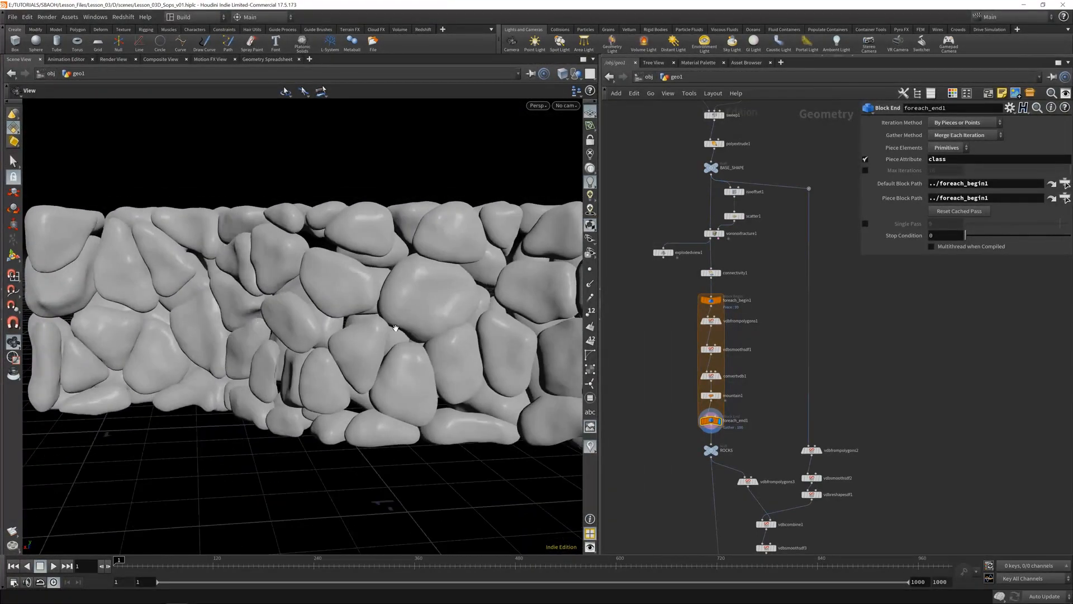
drag(395, 327, 430, 330)
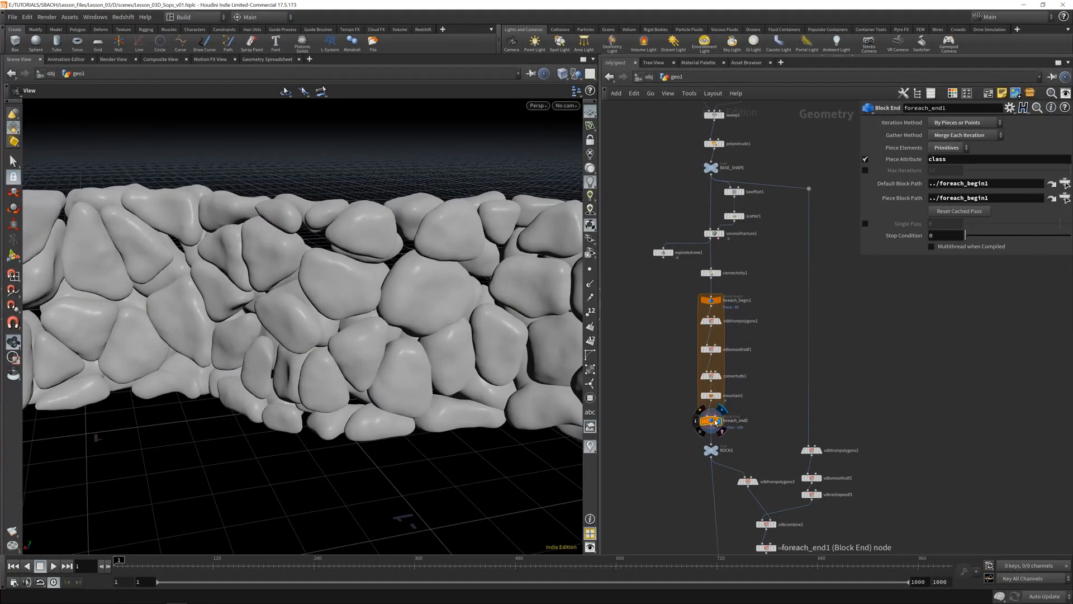
Step: Isolate a single rock by enabling Single Pass 9 on foreach_end1, and frame that piece in the viewport
click(865, 225)
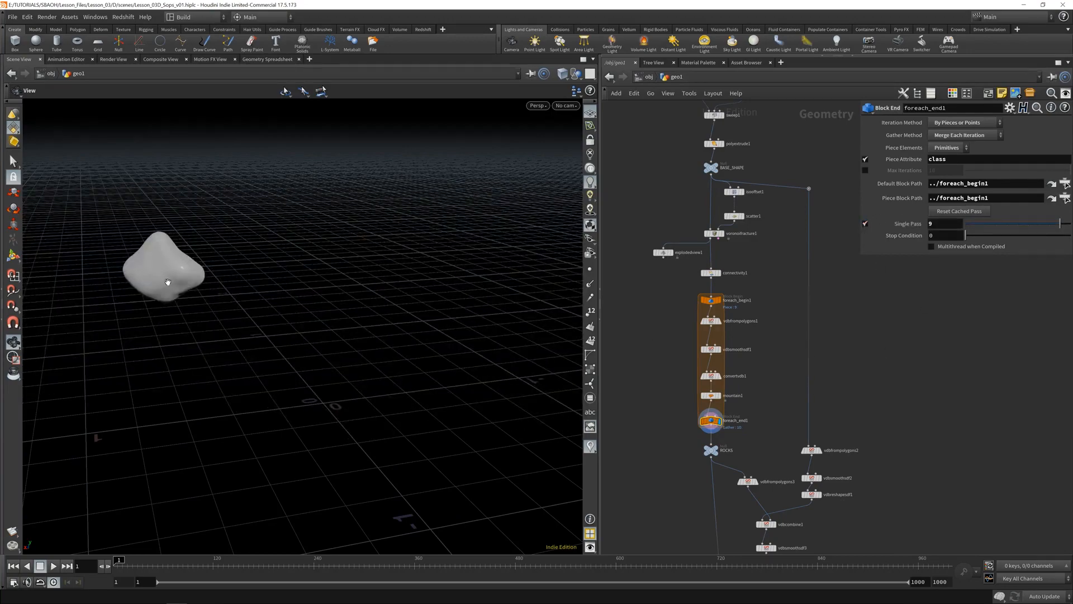
middle_drag(168, 282, 259, 307)
right_drag(259, 306, 285, 313)
drag(285, 313, 324, 262)
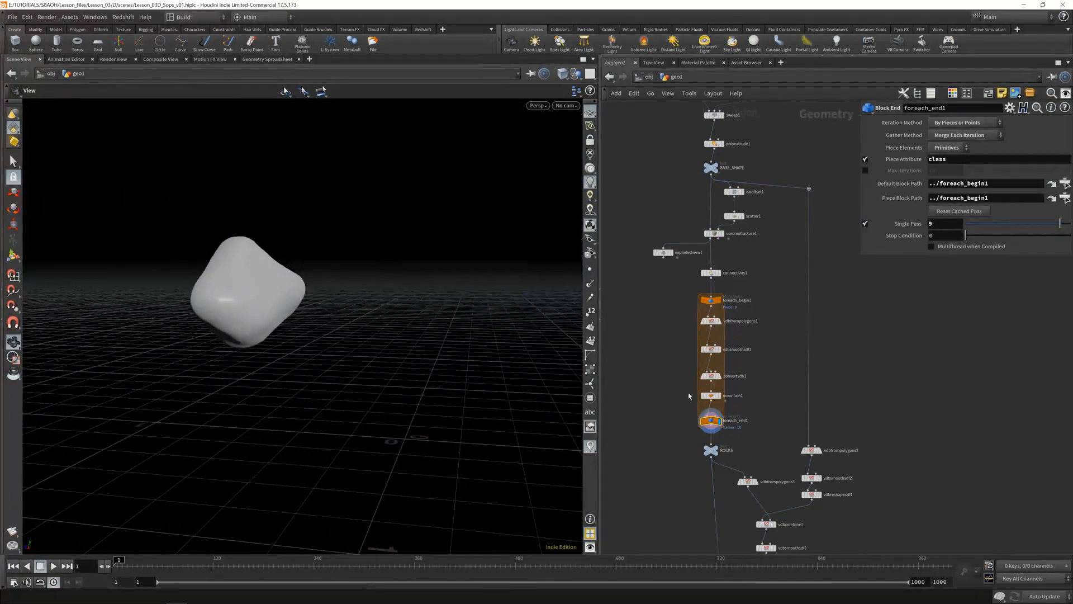
Step: Set the Filter Voxel Radius of vdbsmoothsdf1 to 1 and save the scene
click(711, 395)
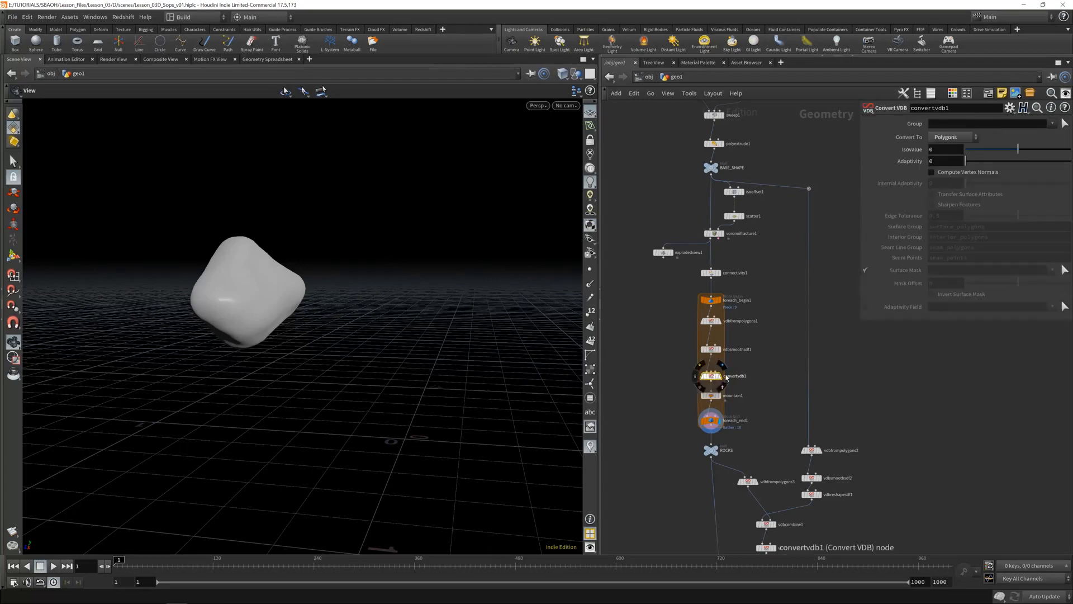
click(711, 375)
click(711, 349)
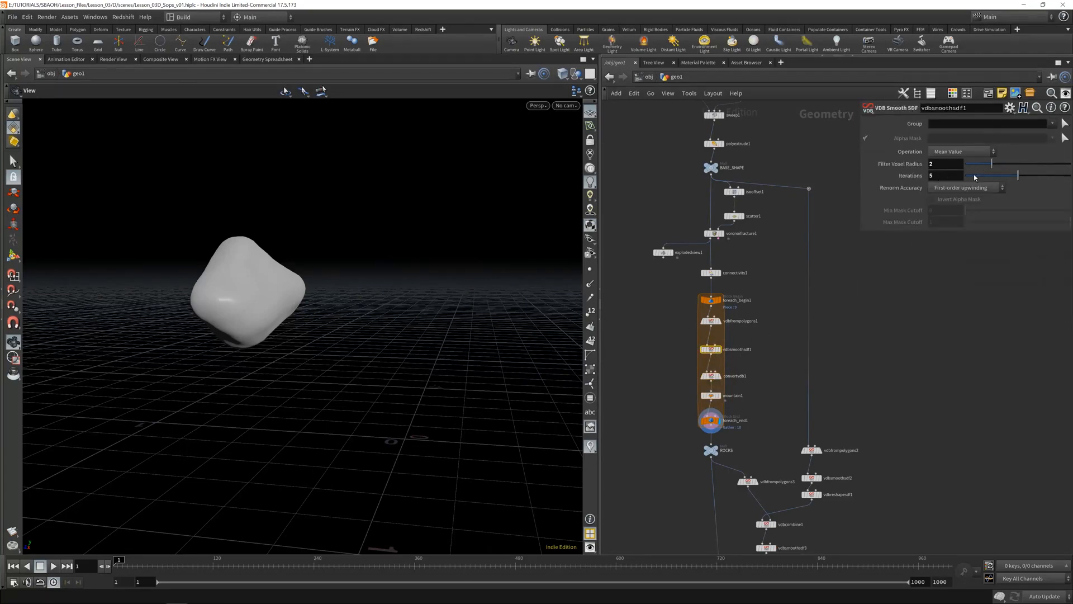
drag(992, 167, 965, 167)
key(ctrl+s)
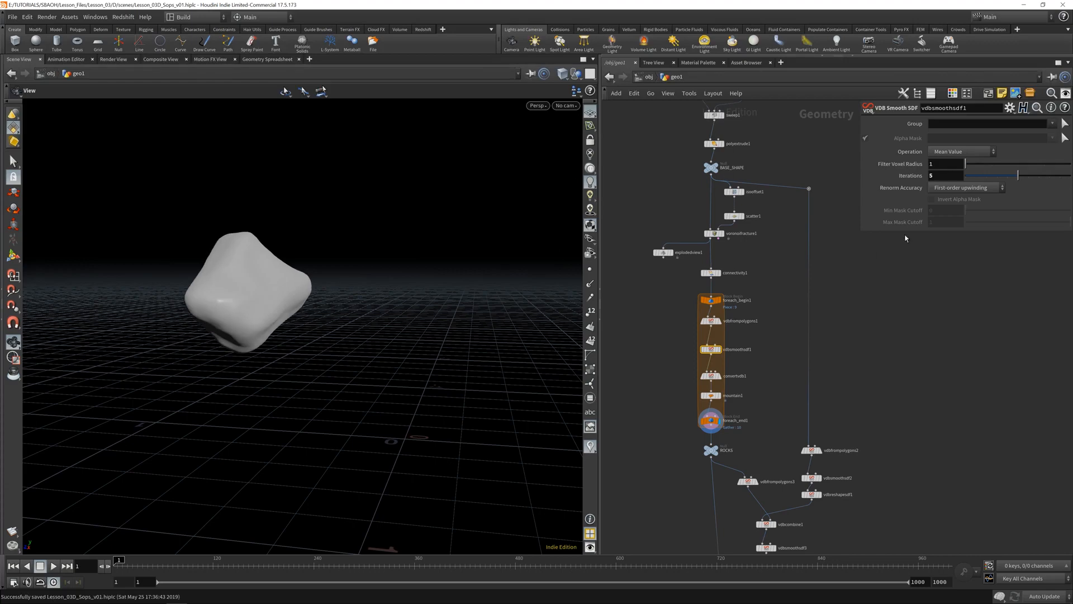
Step: Bypass mountain1 and set vdbsmoothsdf1 to a Filter Voxel Radius of 2 with 2 Iterations
click(703, 395)
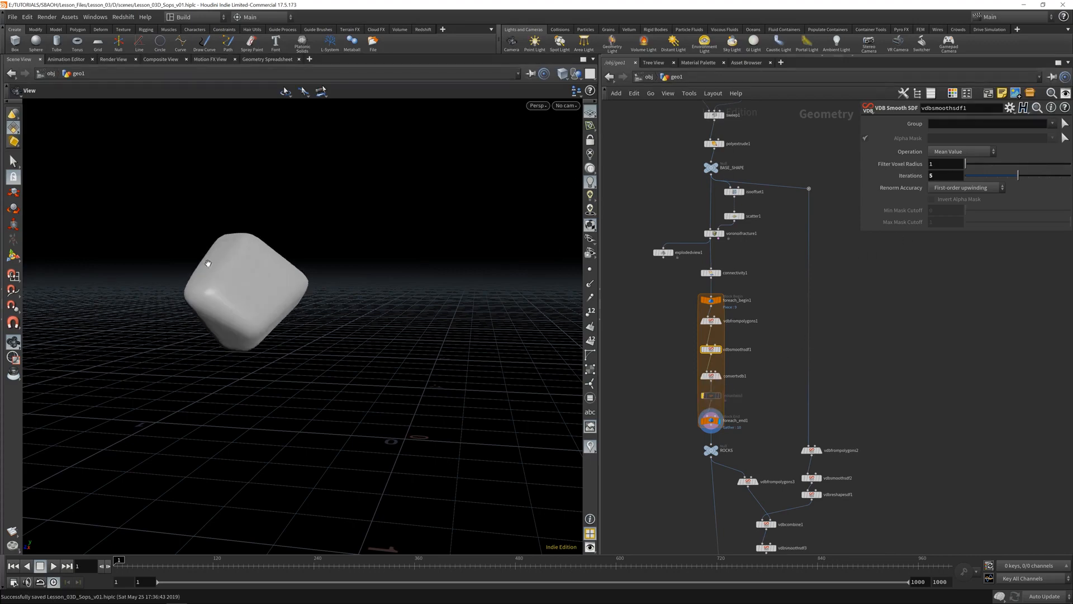
drag(282, 291, 314, 317)
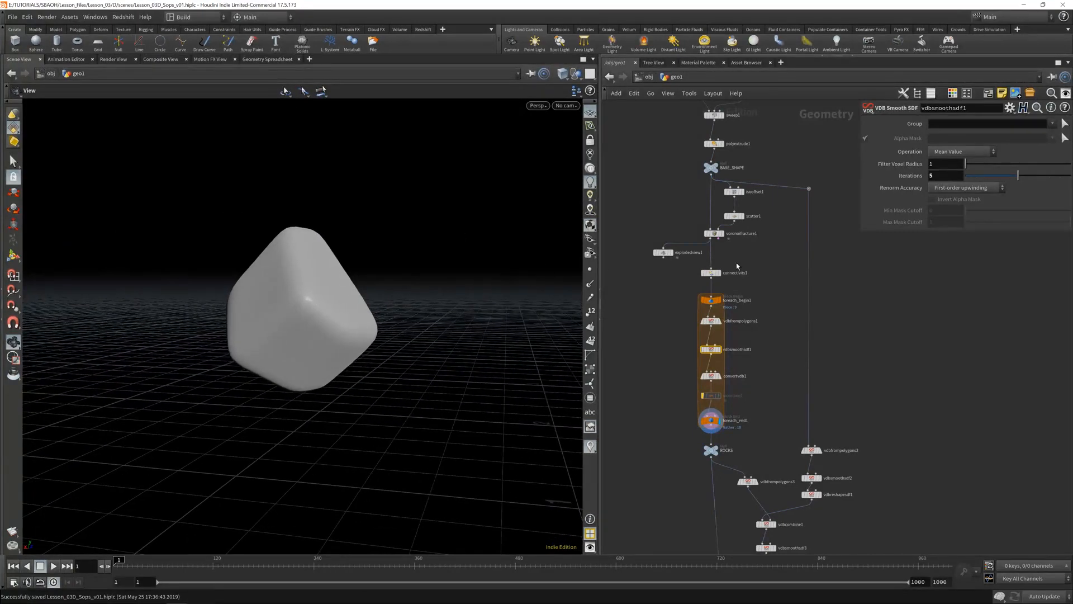
drag(1016, 177, 985, 175)
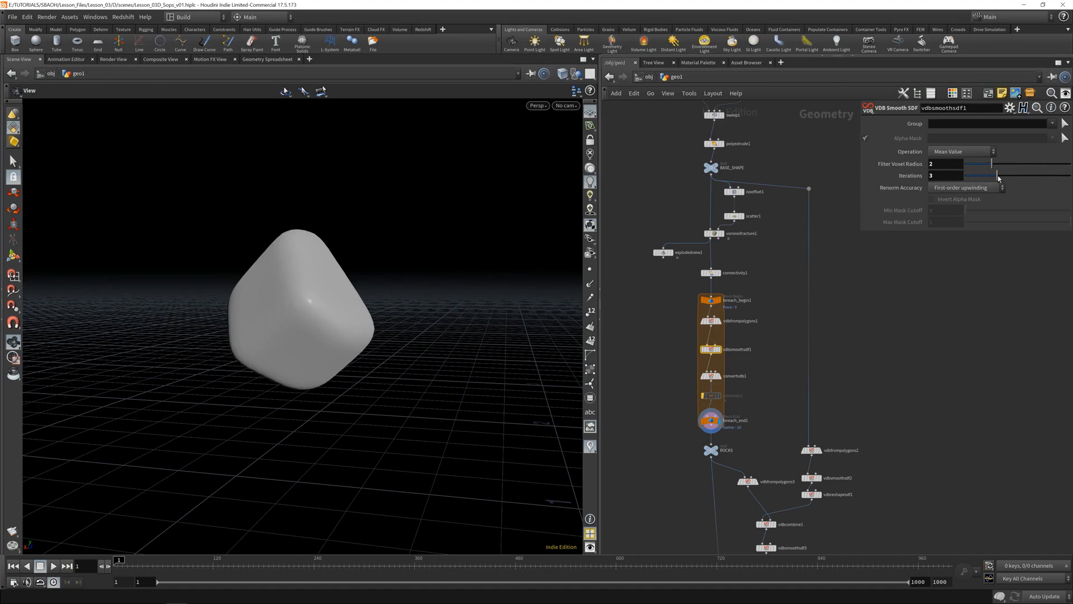
drag(999, 178, 987, 181)
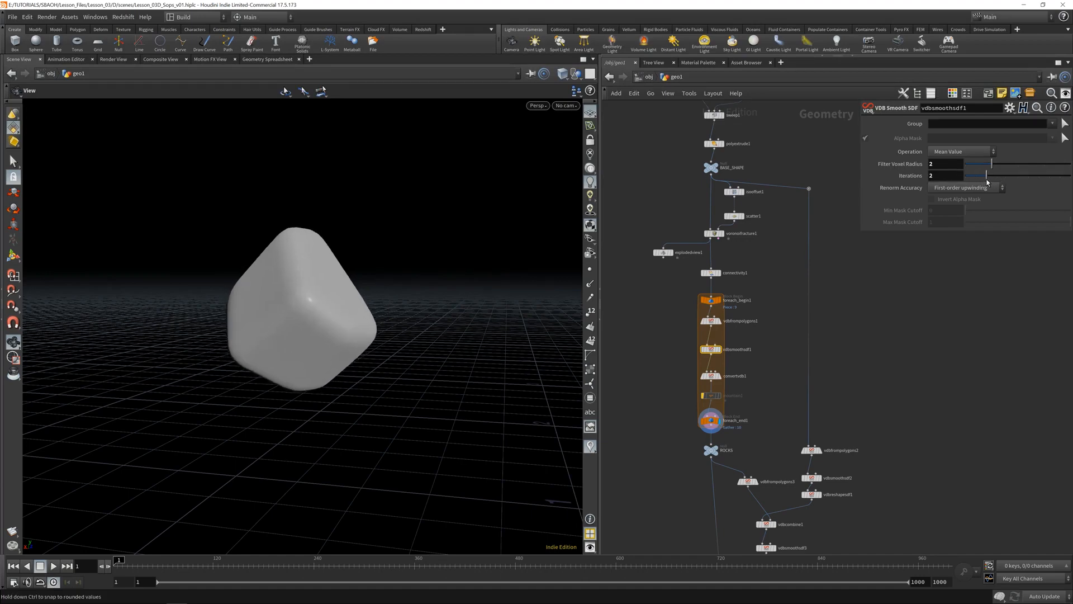
drag(295, 297, 311, 319)
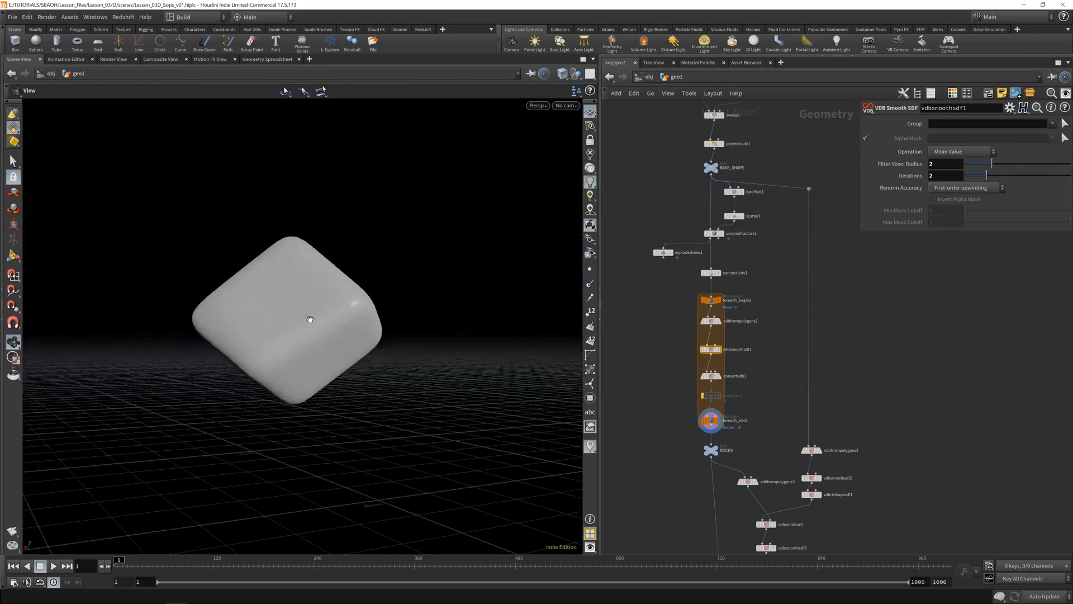
Step: Re-enable mountain1 and disable Single Pass on foreach_end1 to process all the rocks
click(703, 396)
drag(391, 318, 370, 292)
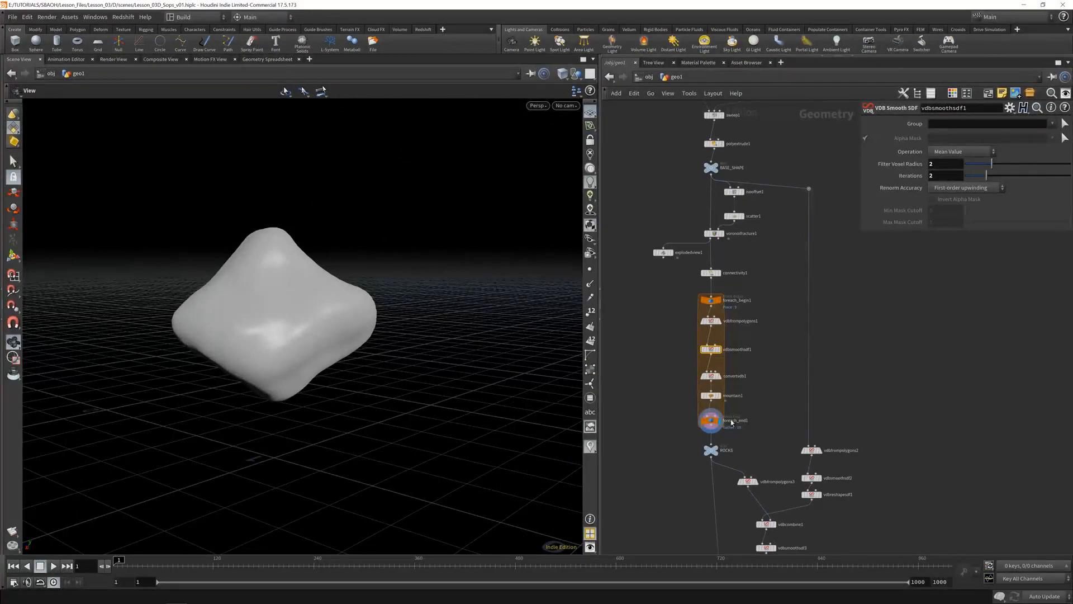
click(710, 422)
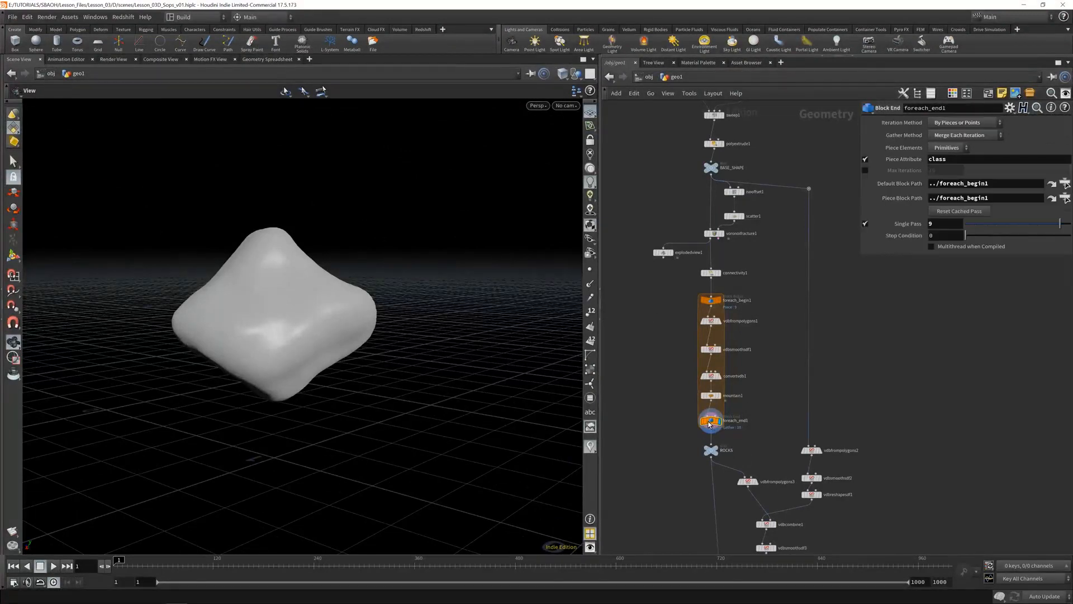
click(866, 224)
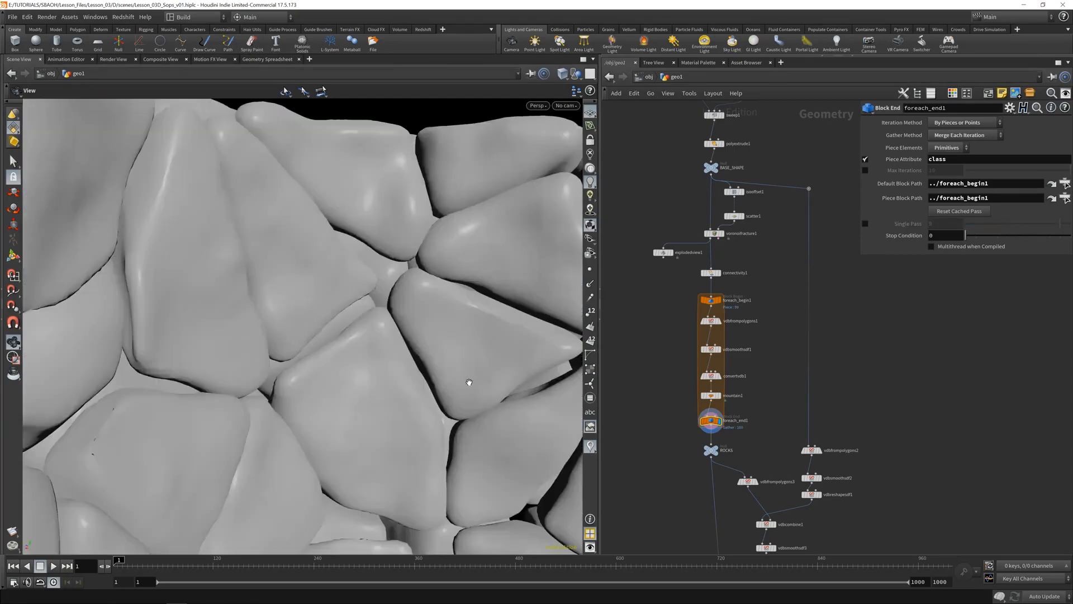
Step: Examine the full set of rocks up close and from several angles, checking their edges and the gaps between them
middle_drag(493, 337, 269, 360)
right_drag(268, 359, 402, 364)
drag(402, 364, 377, 361)
middle_drag(267, 351, 376, 408)
right_drag(376, 408, 307, 338)
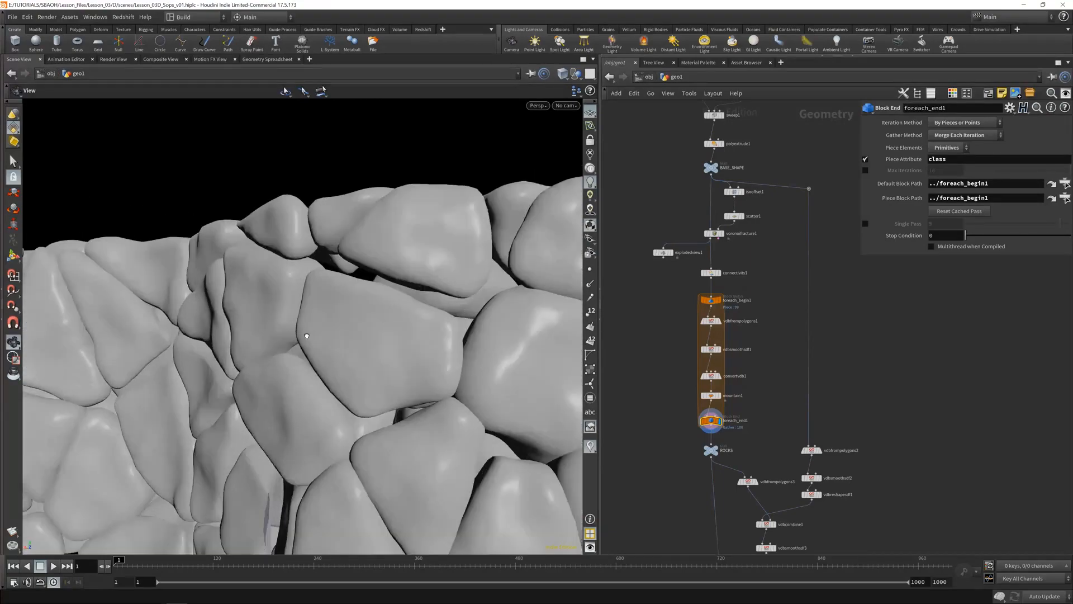
drag(307, 338, 270, 379)
right_drag(270, 378, 311, 383)
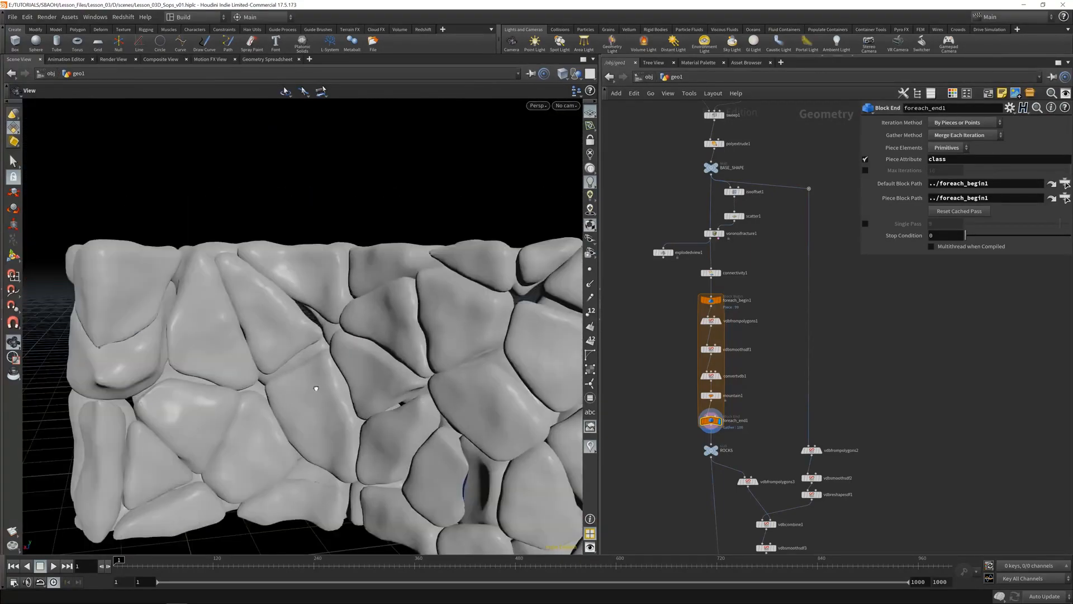
drag(311, 383, 321, 378)
right_drag(321, 378, 394, 380)
middle_drag(394, 380, 480, 400)
right_drag(480, 400, 273, 376)
Step: Set the Filter Voxel Radius of vdbsmoothsdf1 to 3, and open the Height value of mountain1 for editing
click(710, 376)
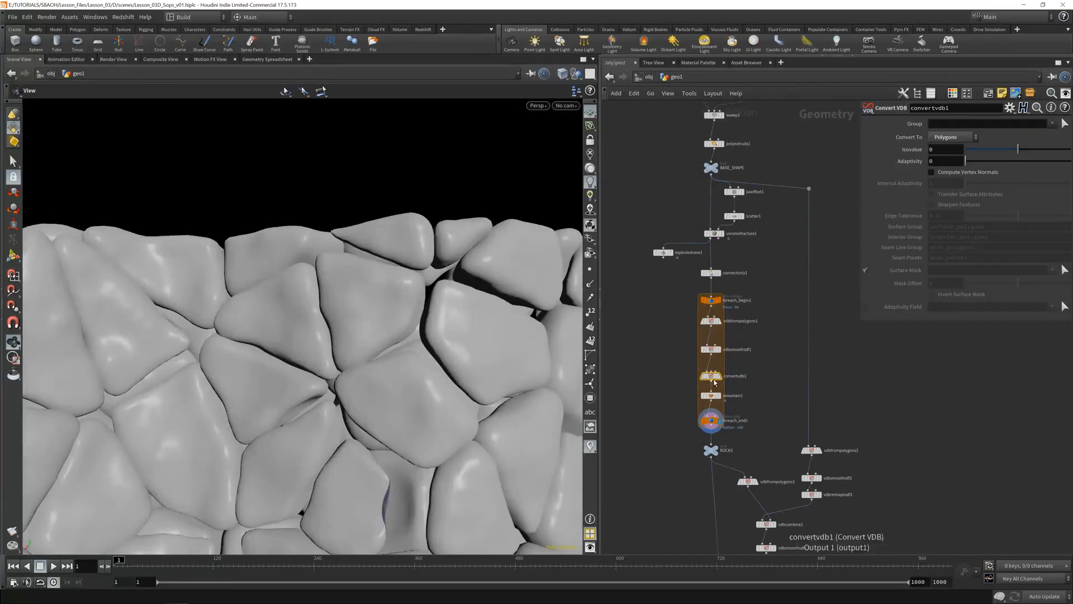
click(713, 350)
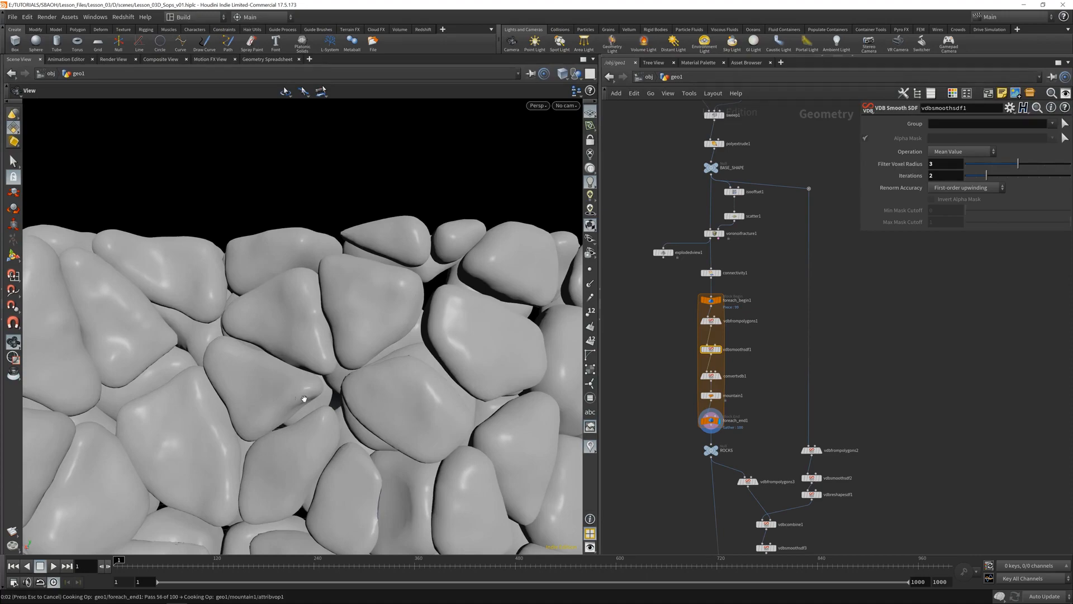
right_drag(304, 399, 320, 397)
drag(395, 399, 309, 412)
click(710, 396)
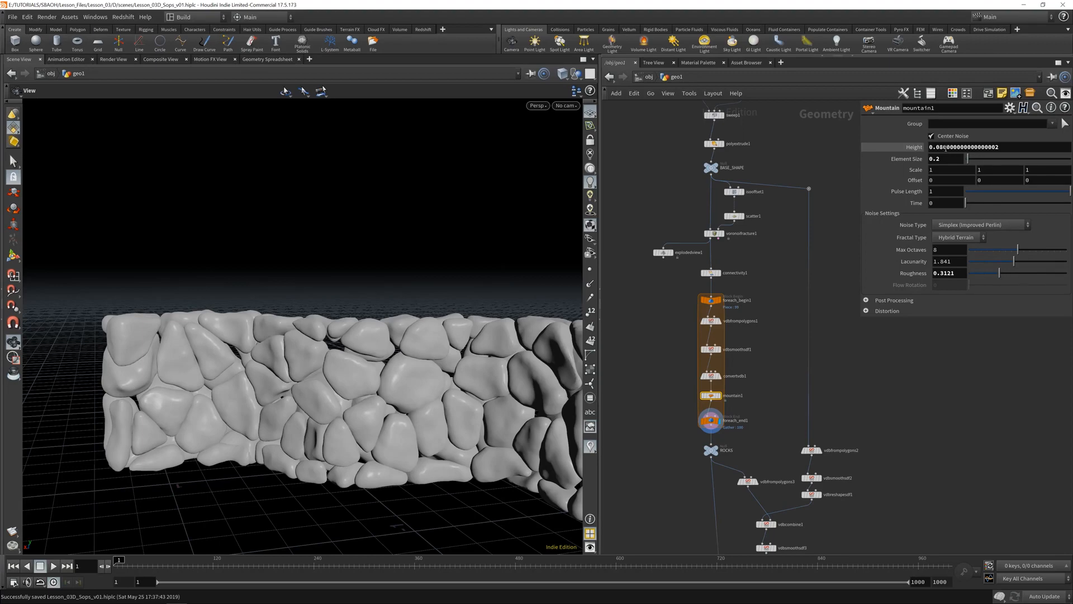
drag(940, 147, 1009, 459)
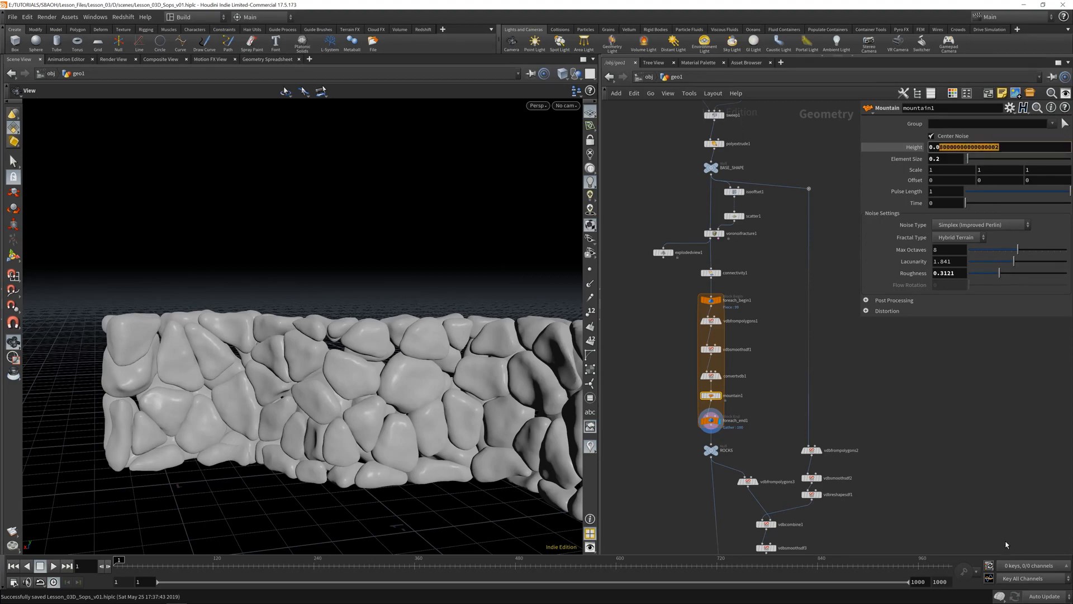
Step: Re-enable Single Pass 9 on foreach_end1, inspect the isolated rock from all around, and open the vdbsmoothsdf1 settings
click(710, 420)
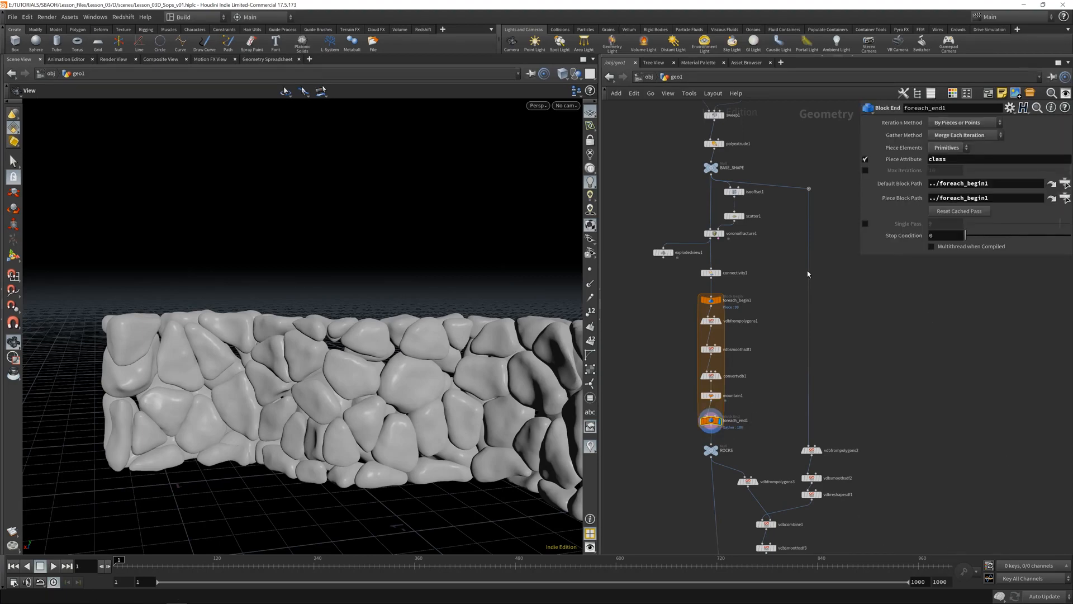
click(865, 224)
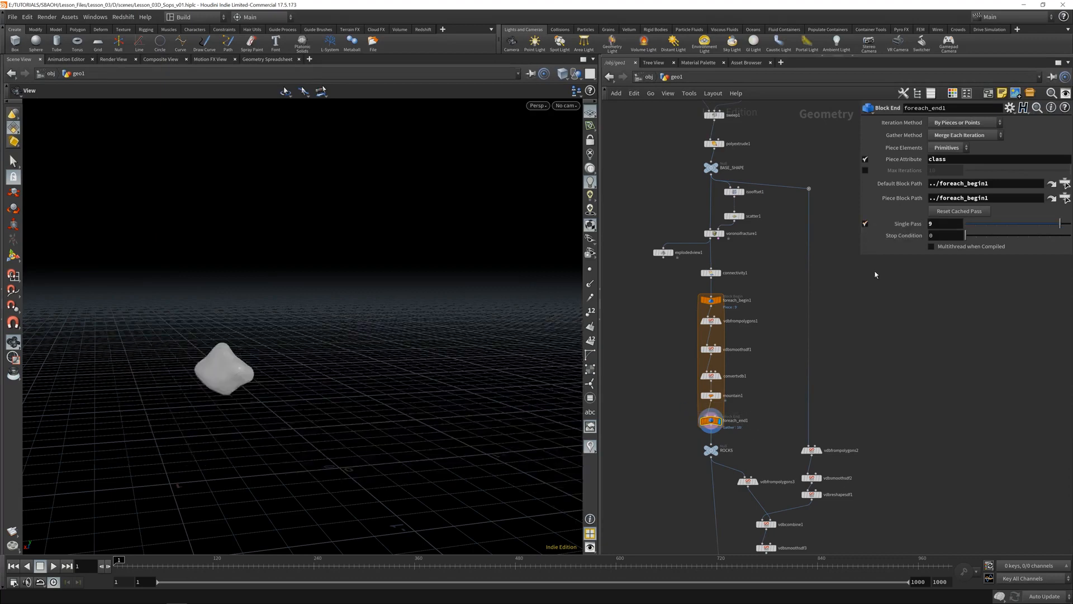
right_drag(241, 370, 474, 357)
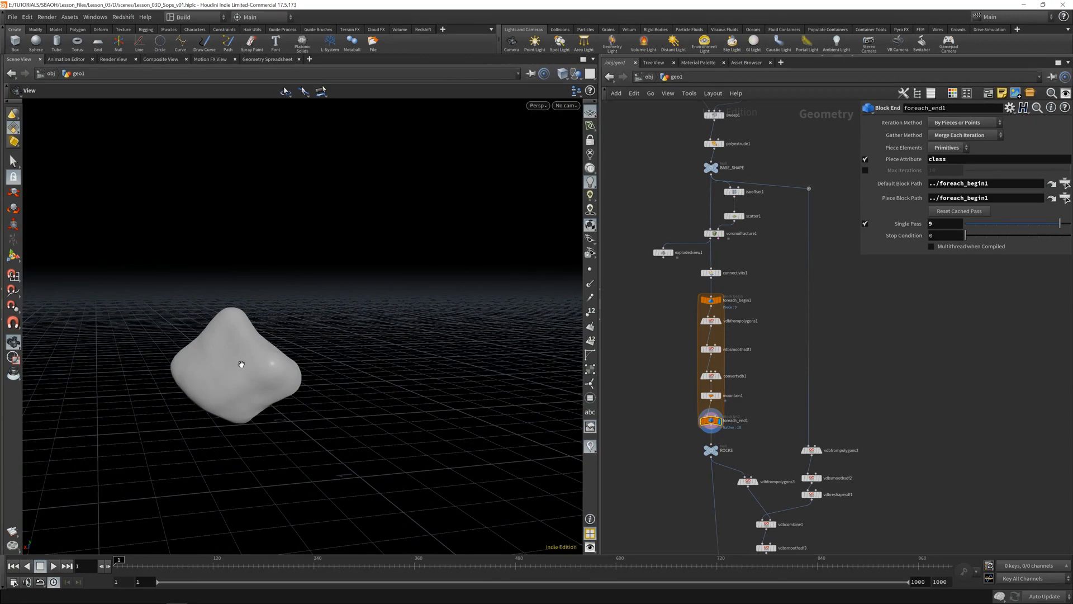
drag(241, 363, 364, 408)
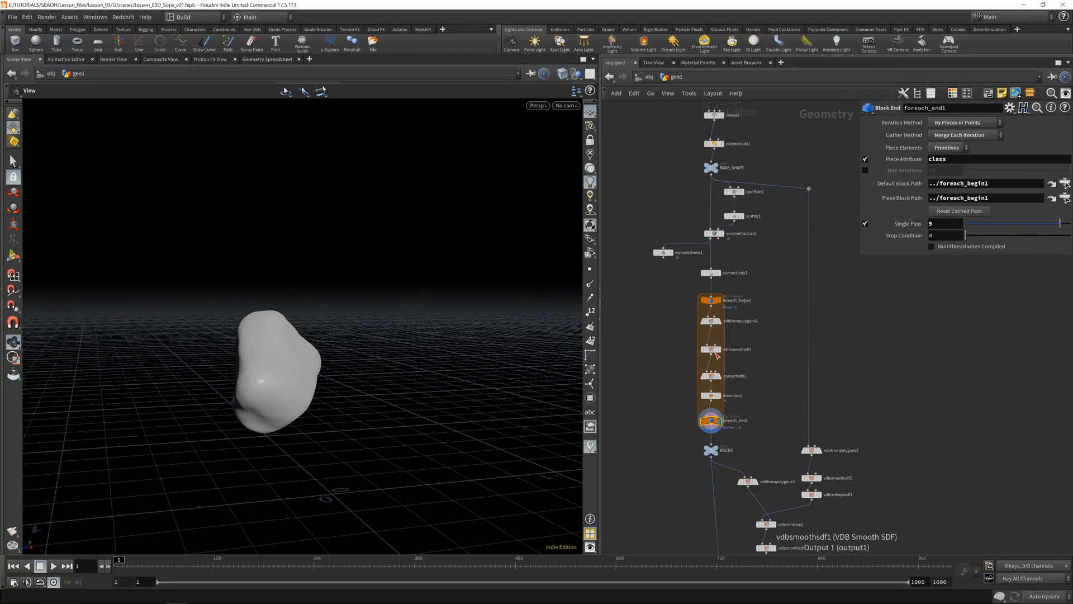
drag(283, 372, 352, 318)
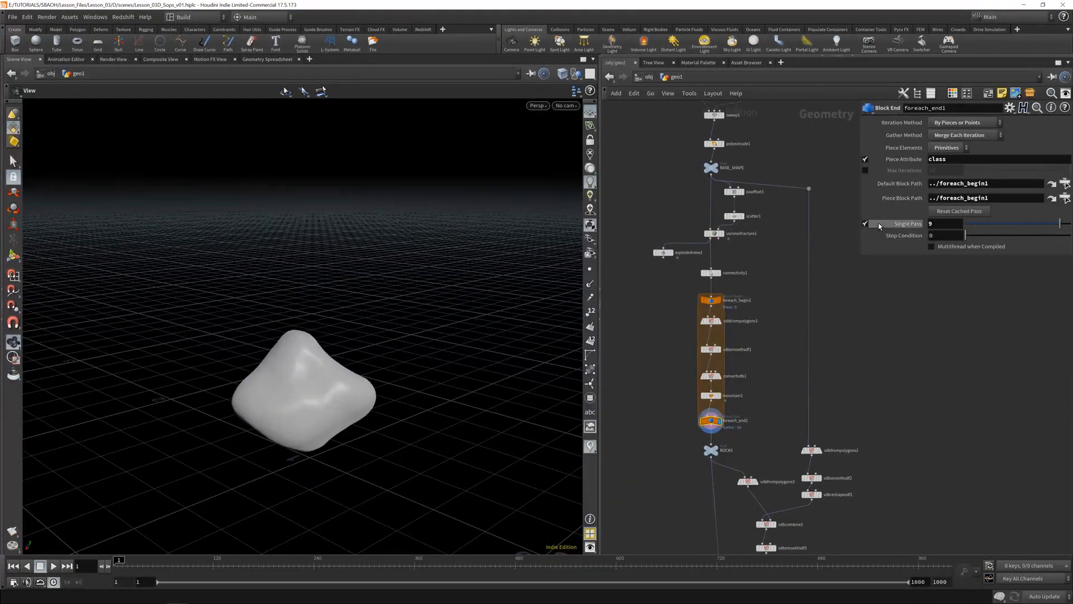
drag(402, 388, 357, 358)
click(710, 349)
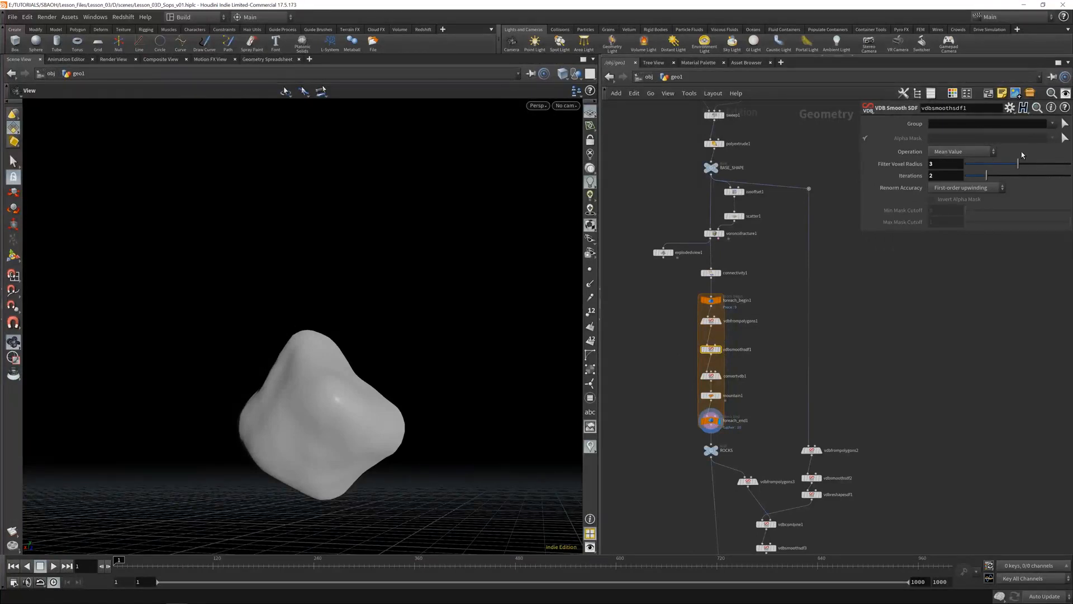
Step: Set both the Filter Voxel Radius and the Iterations of vdbsmoothsdf1 to 4 and inspect the smoothed rock up close
drag(1019, 164, 1011, 184)
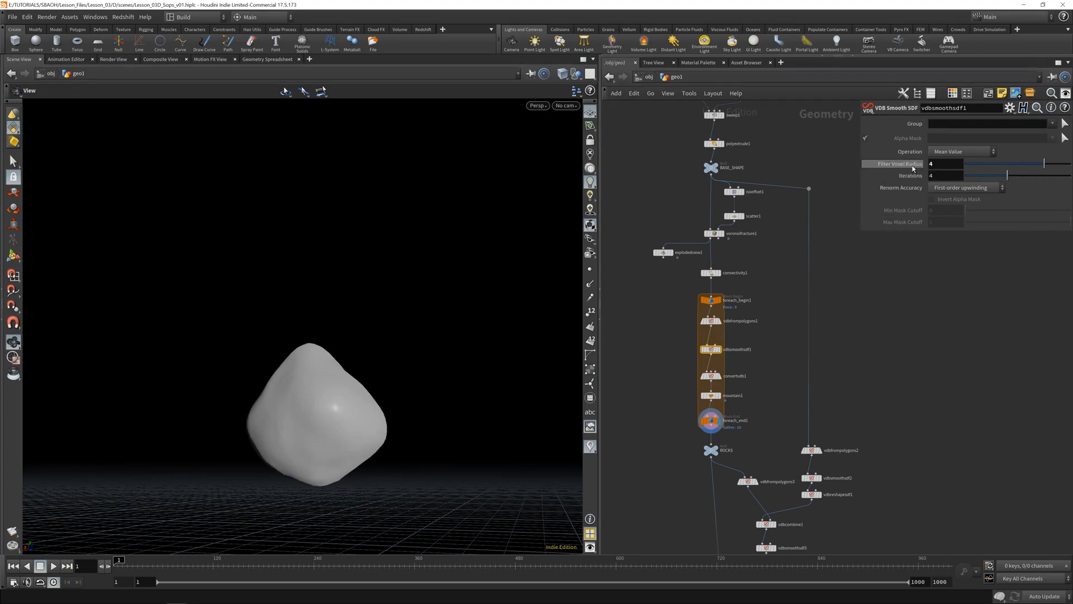
right_drag(268, 405, 315, 412)
drag(315, 412, 338, 425)
middle_drag(338, 425, 371, 326)
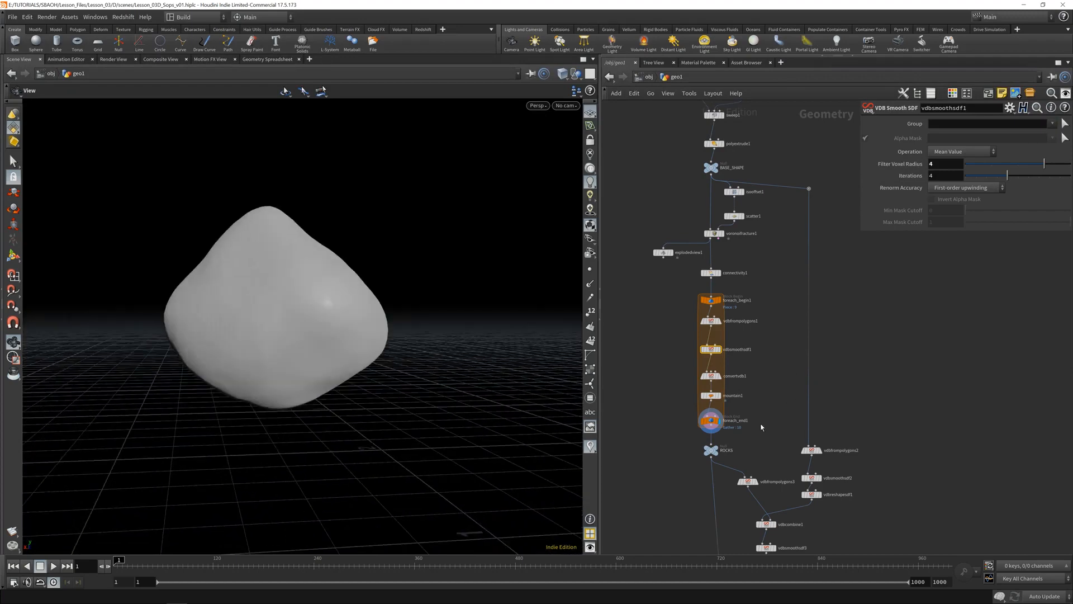
Step: Disable Single Pass on foreach_end1 to process all the rocks and view the whole wall
click(710, 421)
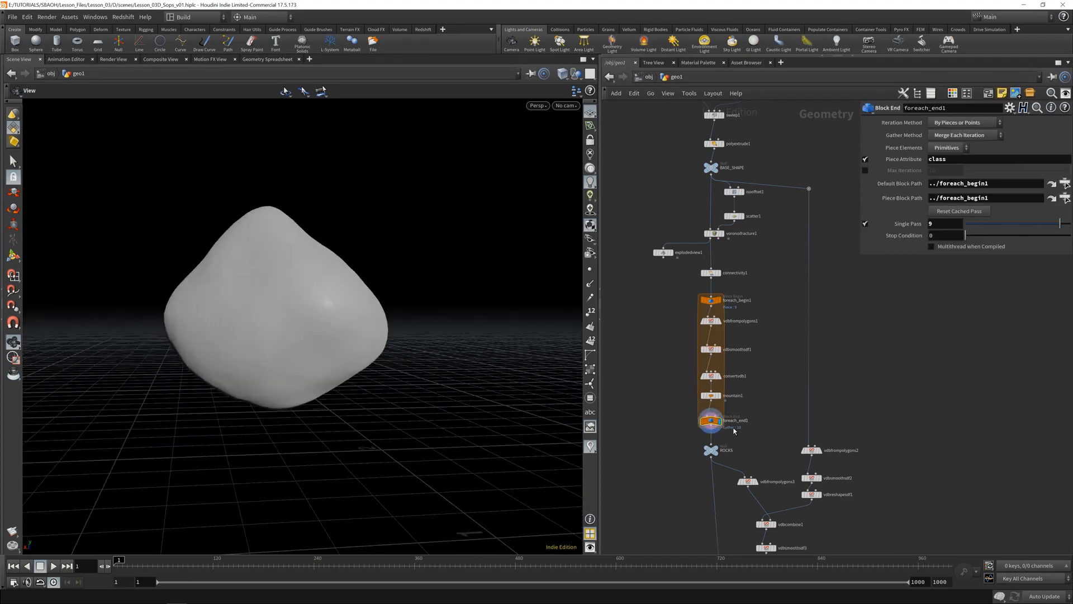
click(865, 224)
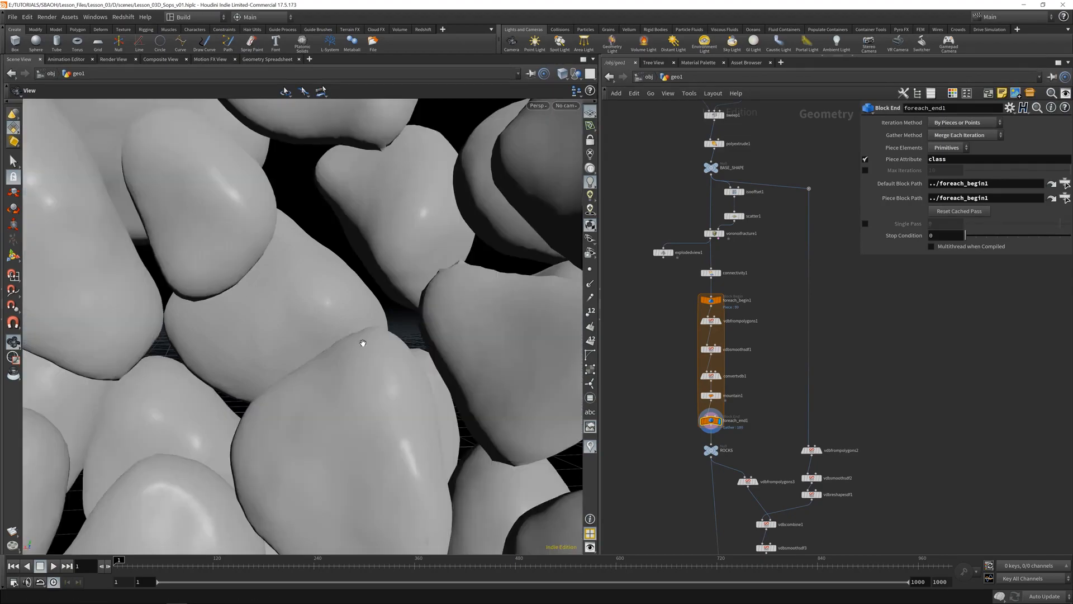
right_drag(363, 343, 313, 335)
drag(313, 335, 426, 334)
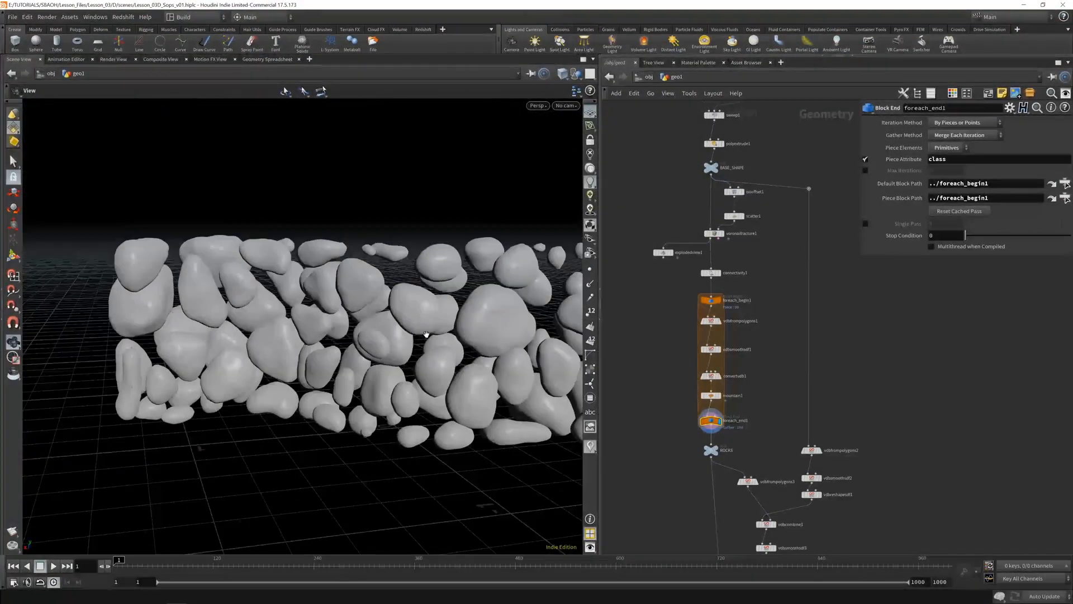
Step: Insert a VDB Reshape SDF node between vdbsmoothsdf1 and convertvdb1, save the scene, and inspect the dilated rocks from several angles
key(Tab)
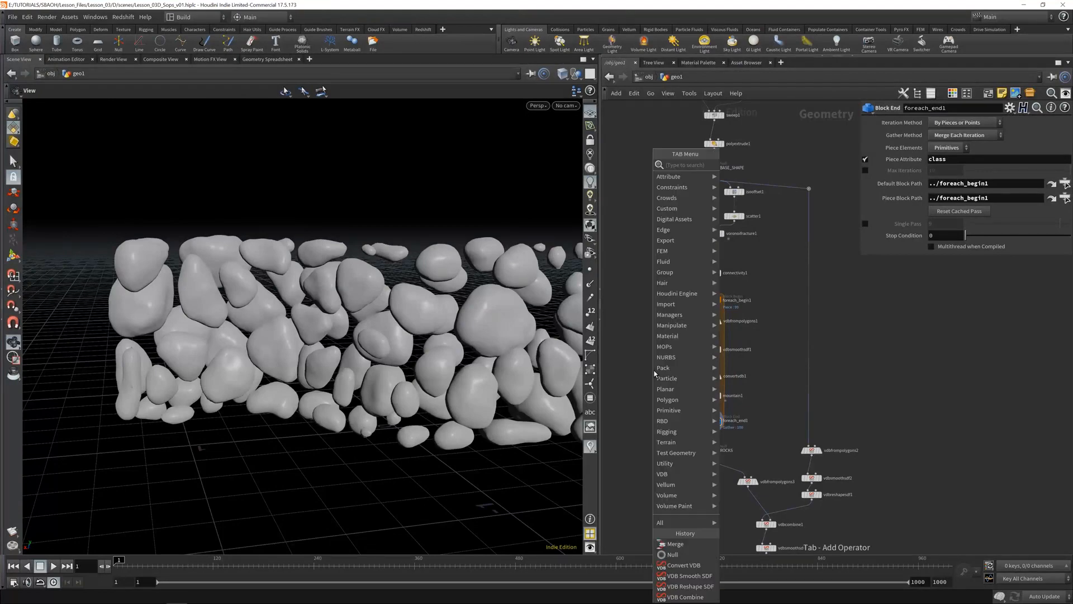
text(reshape)
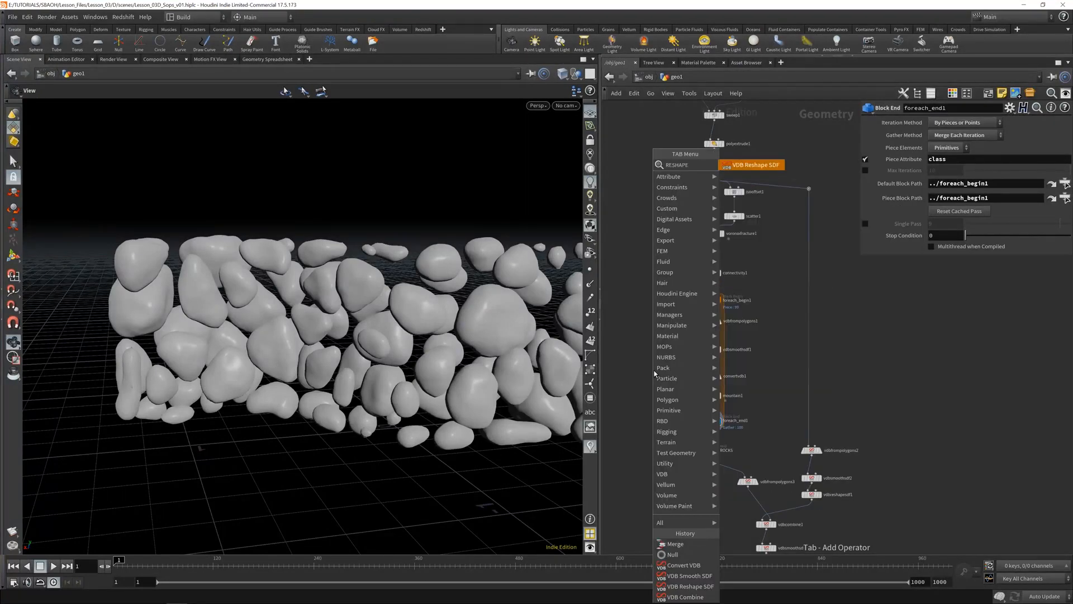
key(ctrl+s)
key(Return)
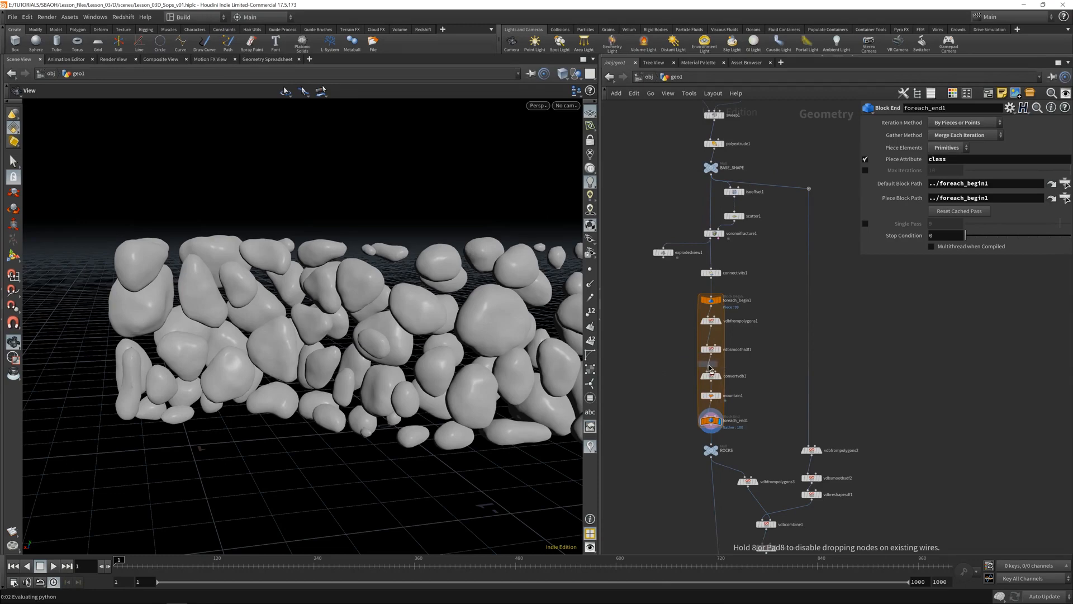
key(Return)
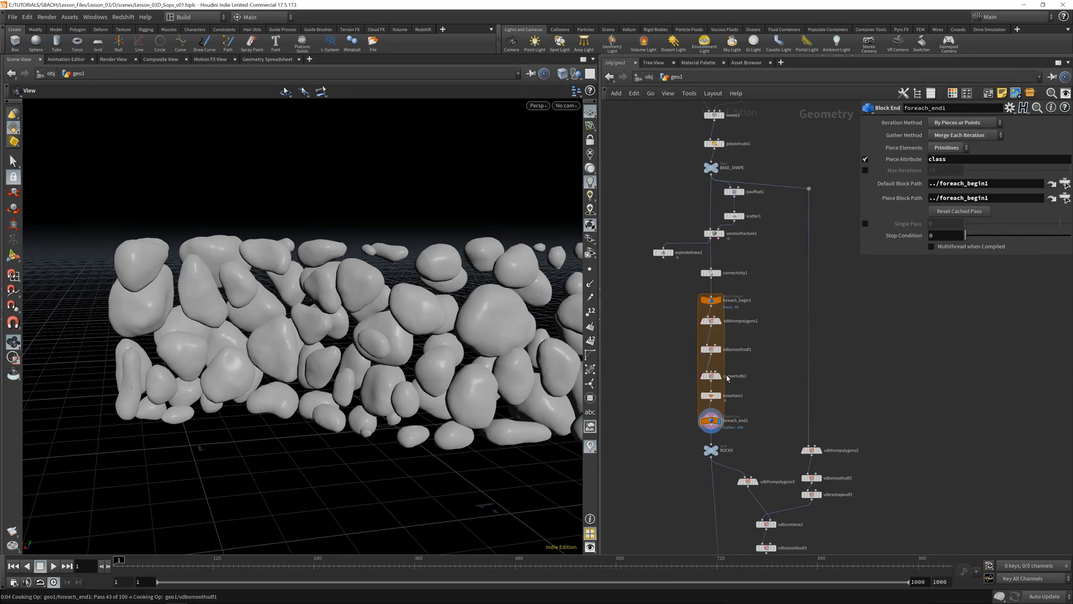
click(710, 370)
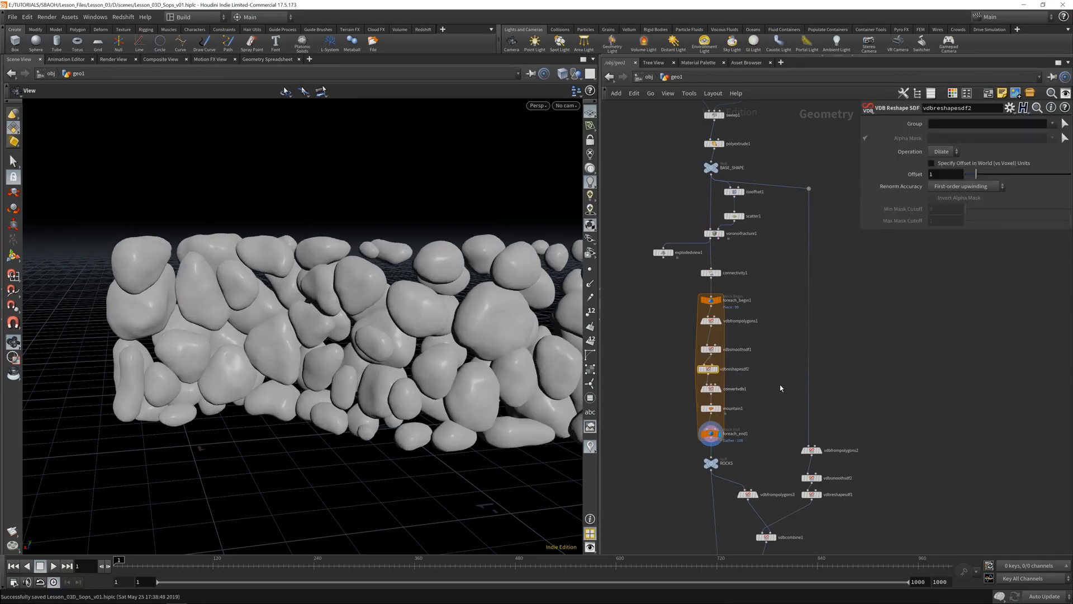
mouse_move(430, 309)
mouse_down()
mouse_move(448, 305)
mouse_move(424, 326)
mouse_move(476, 372)
mouse_move(450, 307)
mouse_move(384, 319)
mouse_move(412, 283)
mouse_move(240, 331)
mouse_move(503, 268)
mouse_move(359, 318)
mouse_move(417, 374)
mouse_move(422, 288)
mouse_move(367, 322)
mouse_move(424, 313)
mouse_up()
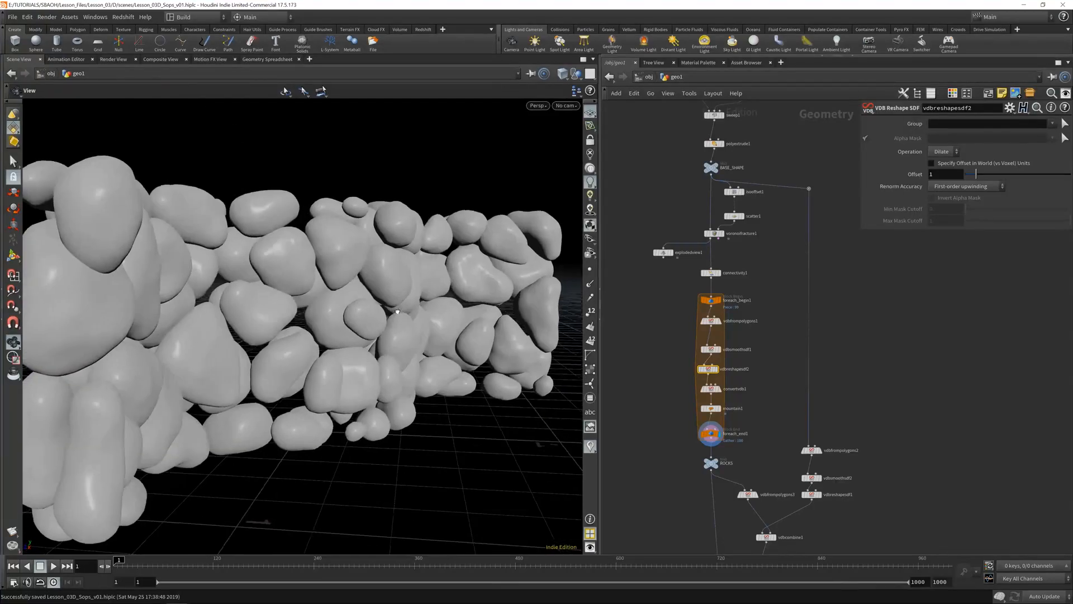
drag(520, 279, 540, 266)
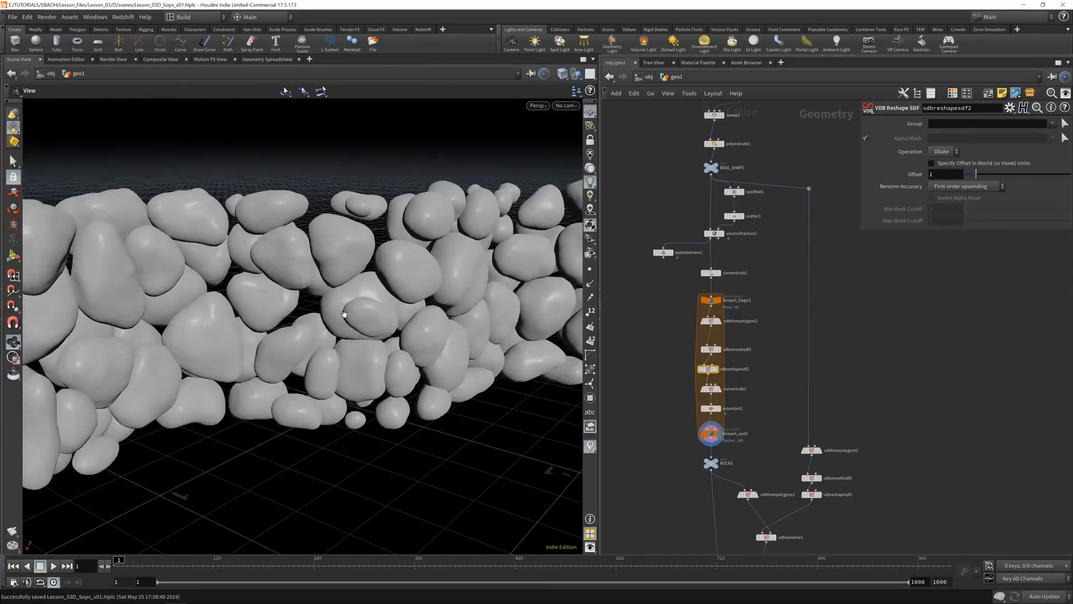
drag(343, 314, 182, 291)
drag(285, 287, 369, 320)
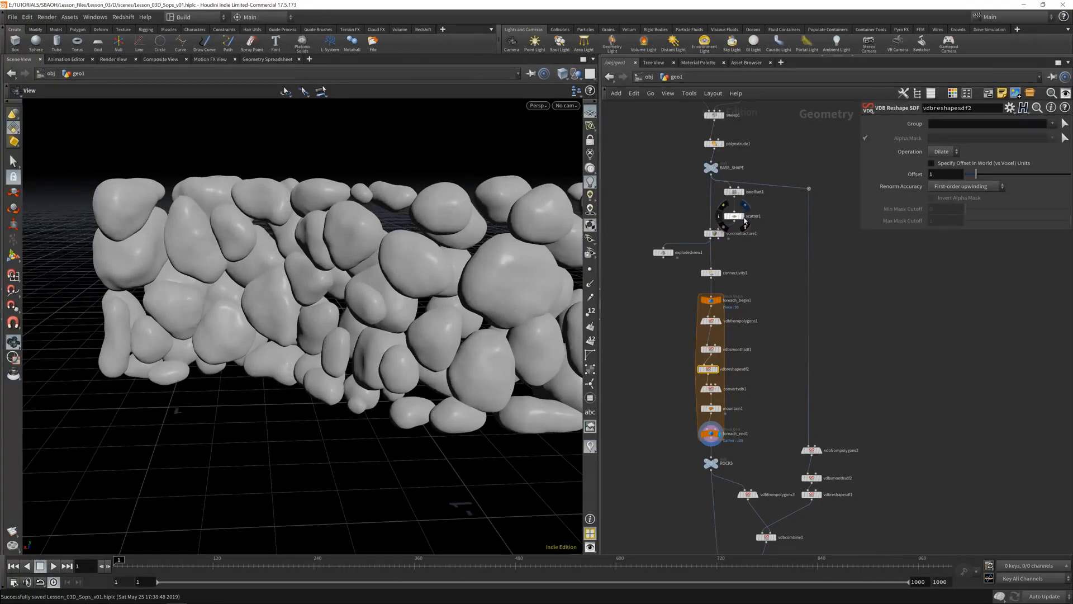
Step: Display the points of scatter1, bypass the isooffset1 node feeding it, and switch the display to ROCKS
click(741, 215)
drag(326, 239, 367, 297)
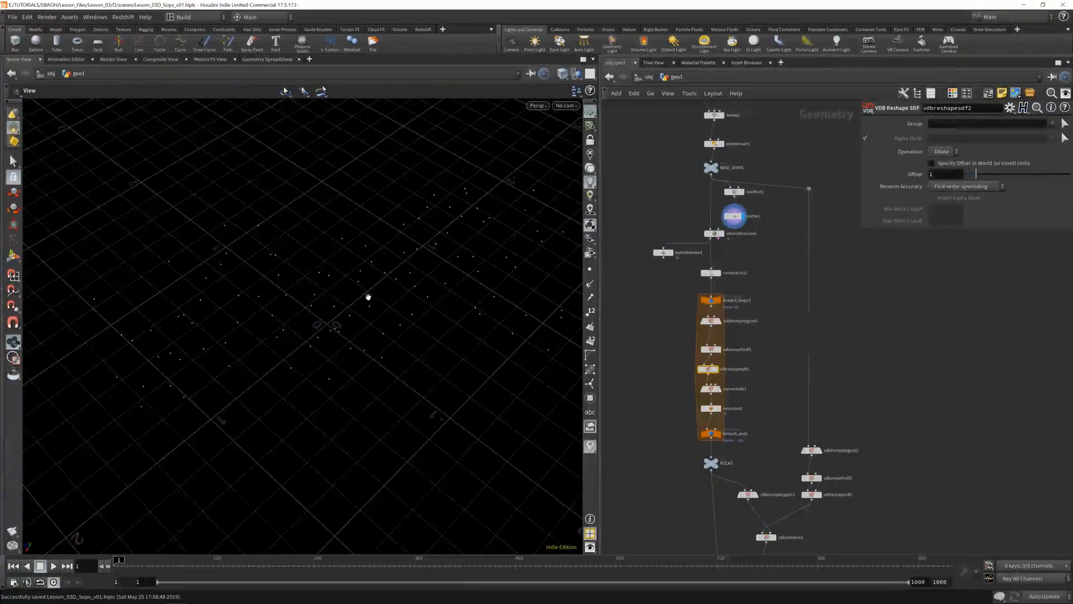
click(726, 192)
mouse_move(716, 467)
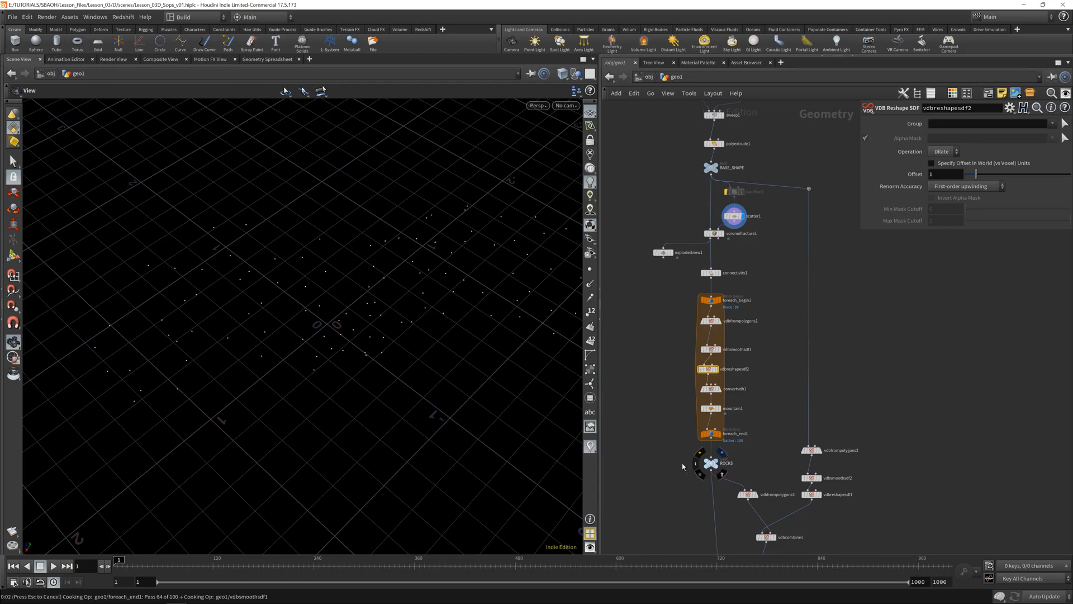
key(r)
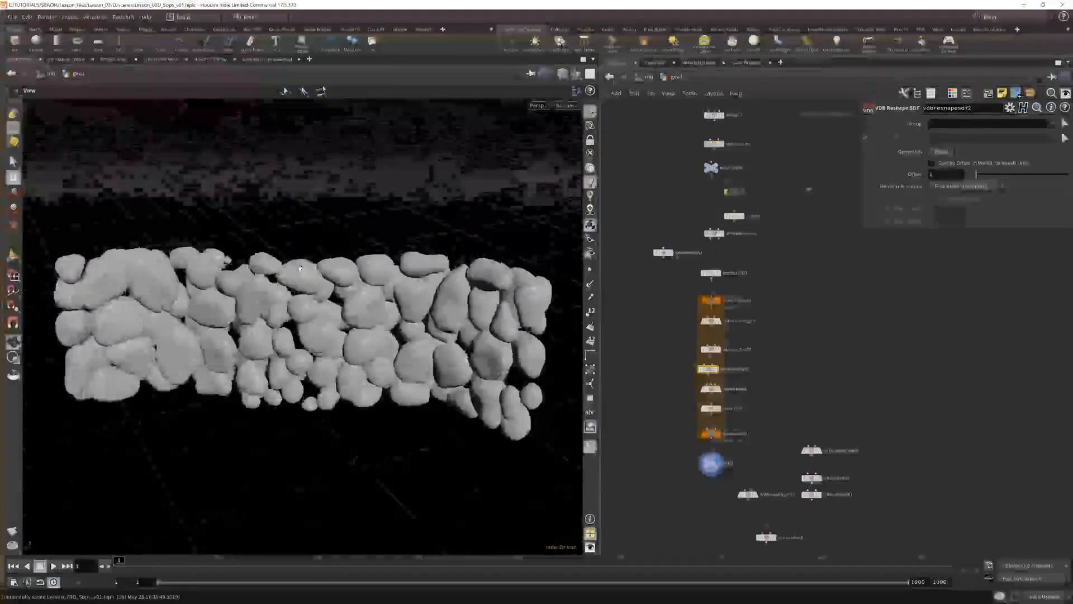
Step: Examine the redistributed rocks along the wall from several angles, checking their overlaps and the gaps between them
drag(300, 268, 295, 274)
right_drag(295, 274, 292, 323)
drag(292, 324, 417, 336)
drag(269, 280, 318, 281)
middle_drag(439, 346, 451, 359)
drag(451, 359, 418, 348)
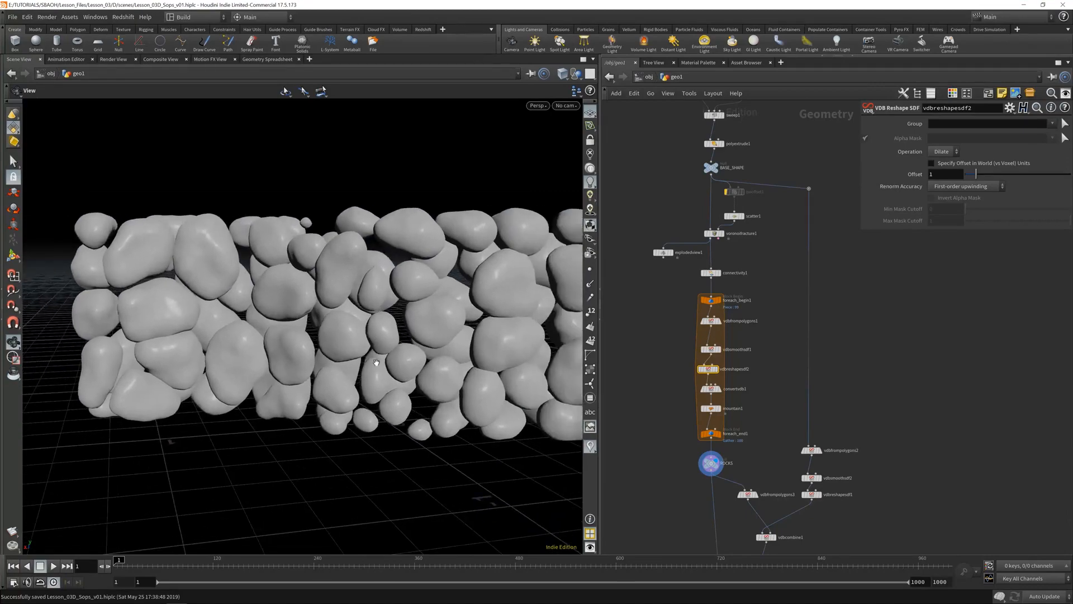
right_drag(386, 304, 361, 328)
drag(361, 328, 410, 302)
Step: Set the Force Total Count of scatter1 to 150, save the scene, and inspect the denser rocks
click(733, 216)
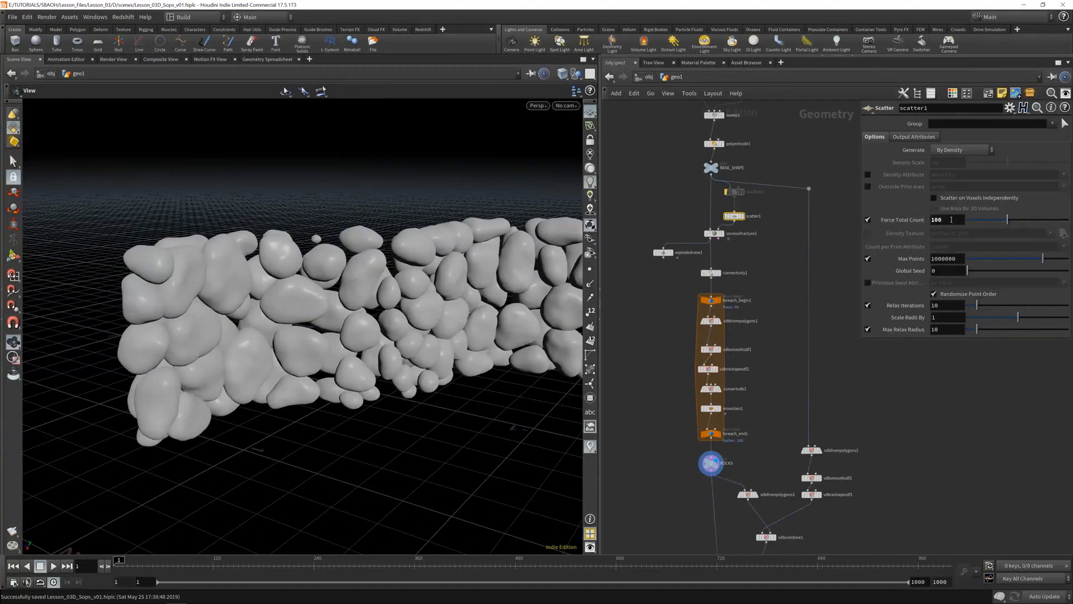
click(951, 219)
text(150)
key(Return)
key(ctrl+s)
drag(424, 293, 365, 363)
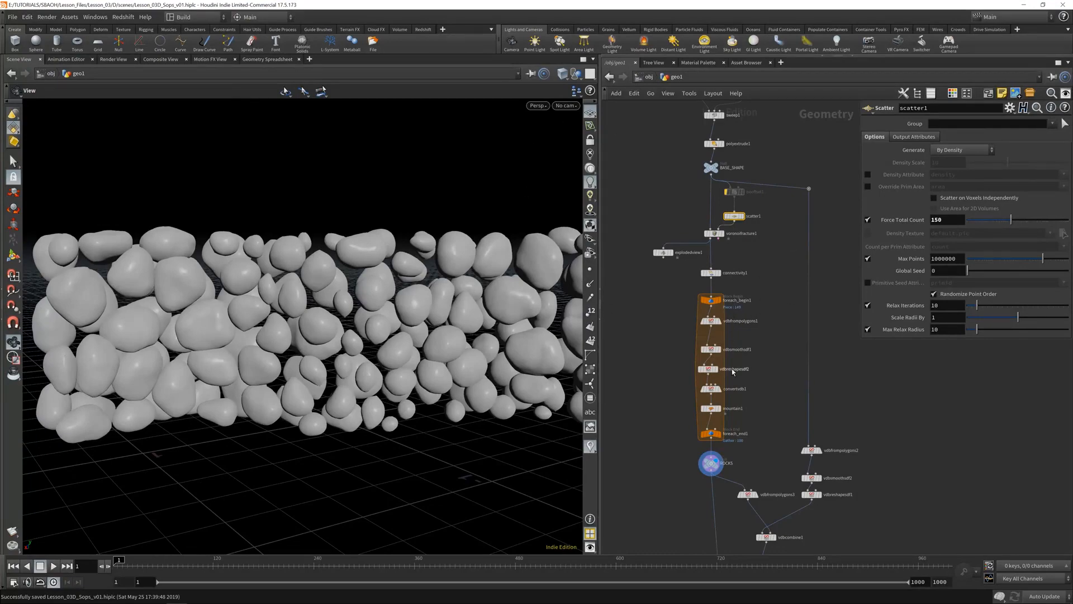
drag(358, 315, 391, 335)
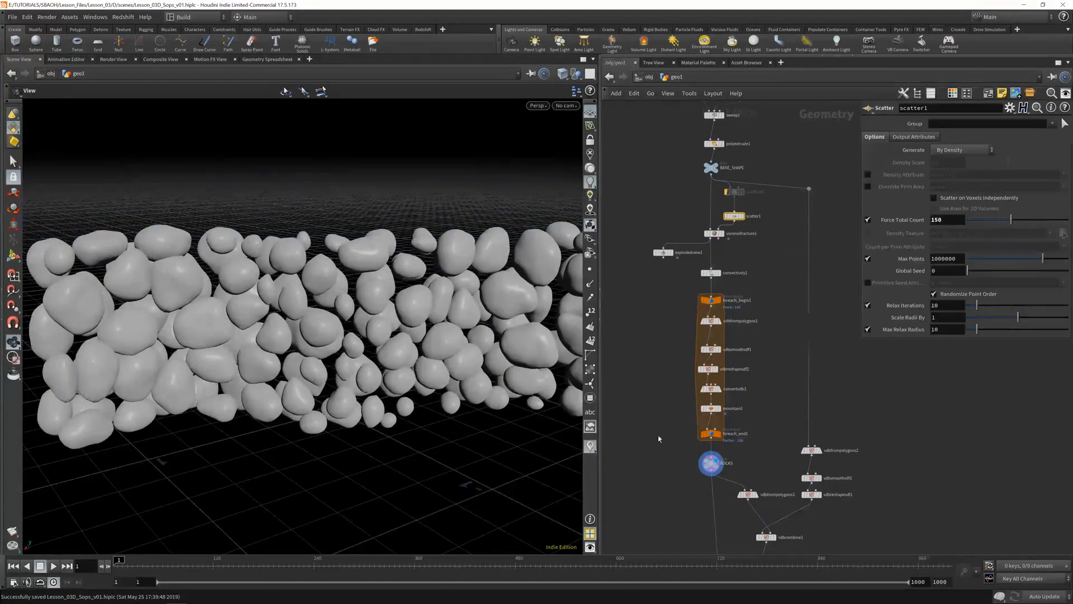
Step: Set the Voxel Size of vdbfrompolygons1 to 0.005 and inspect the tighter-fitting stones
click(711, 320)
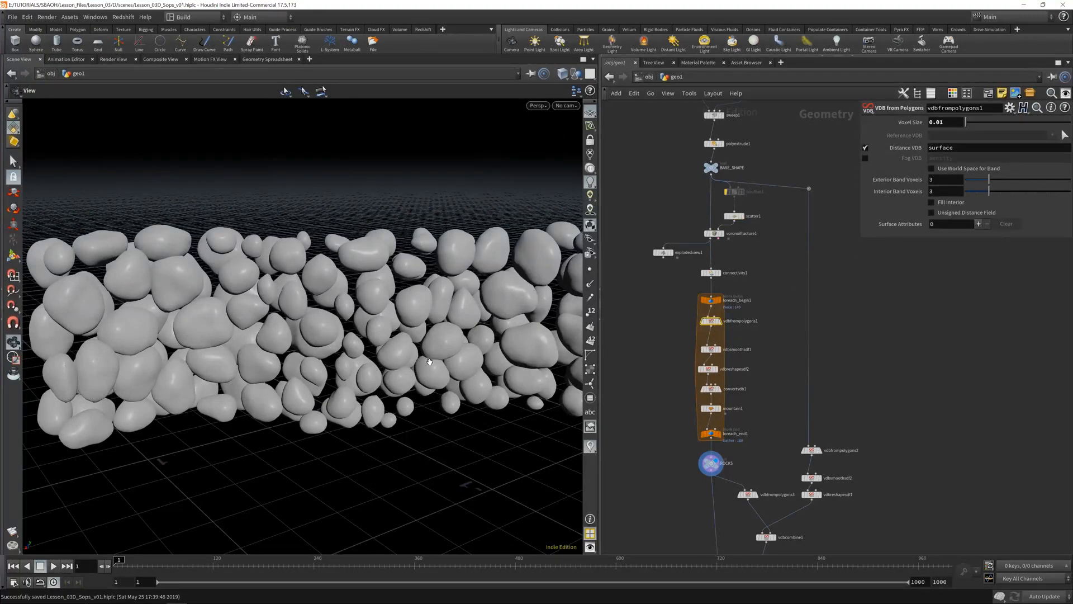
mouse_move(711, 325)
drag(946, 122, 951, 123)
key(Return)
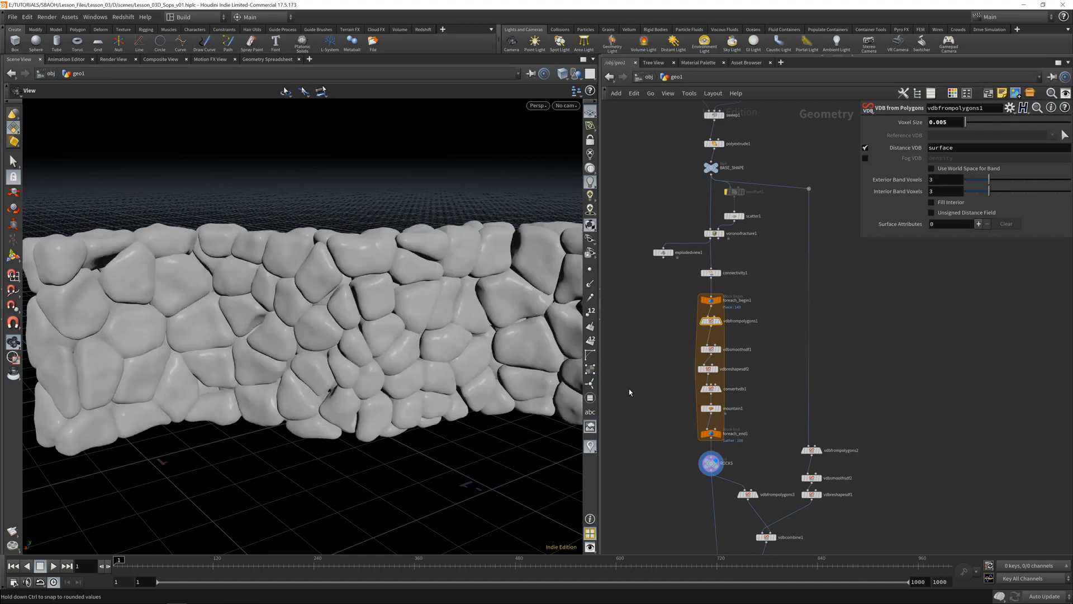
scroll(216, 342, up, 3)
drag(216, 343, 313, 311)
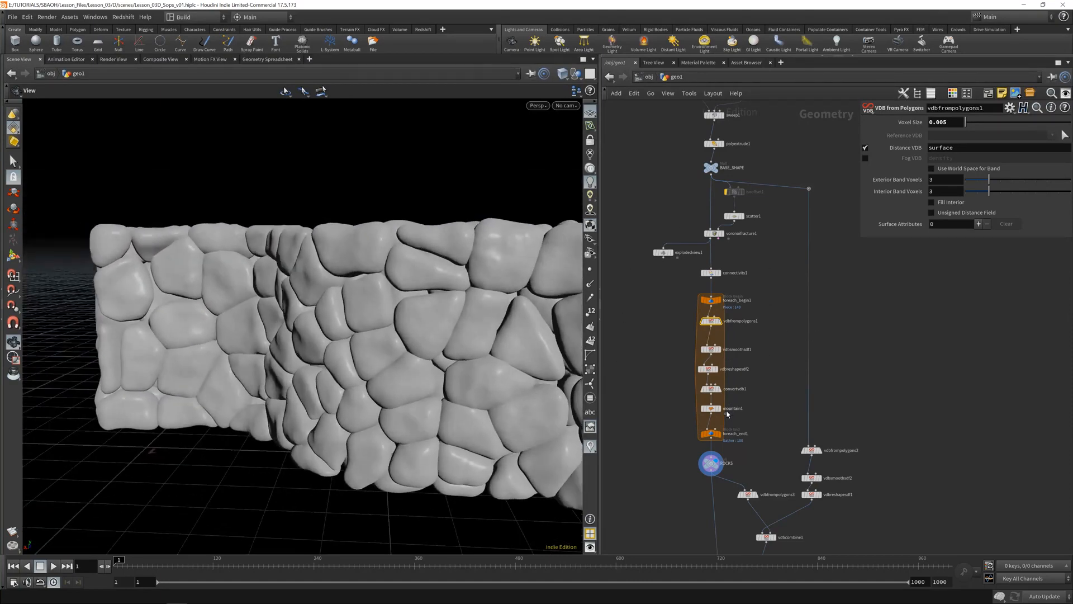
Step: Display foreach_end1 with Single Pass enabled and set to 5, and inspect the isolated rock
click(720, 434)
click(715, 435)
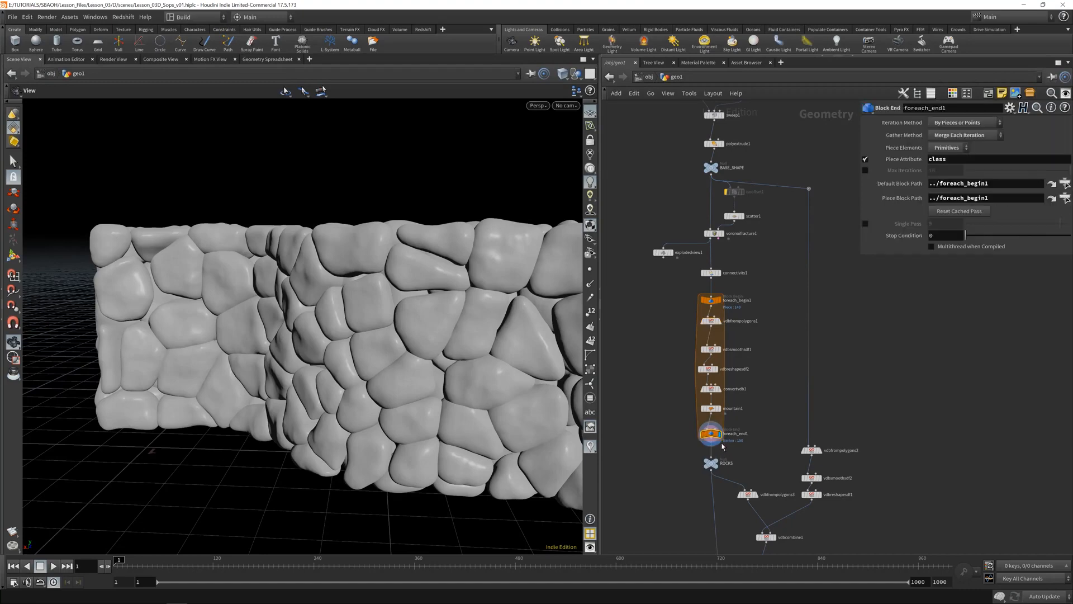
click(865, 224)
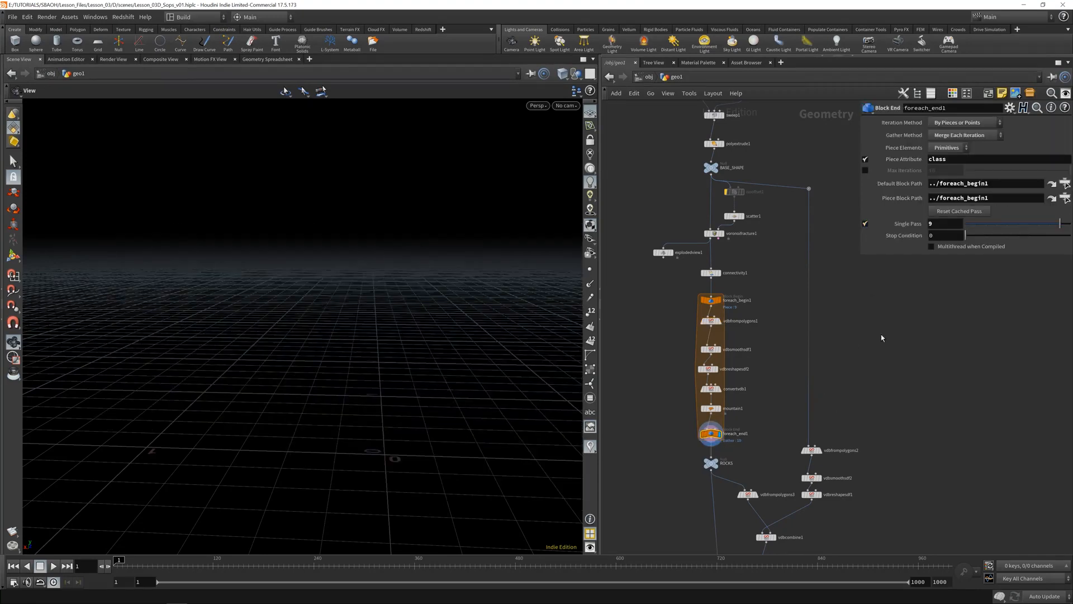
drag(985, 225, 1020, 239)
right_drag(306, 226, 438, 247)
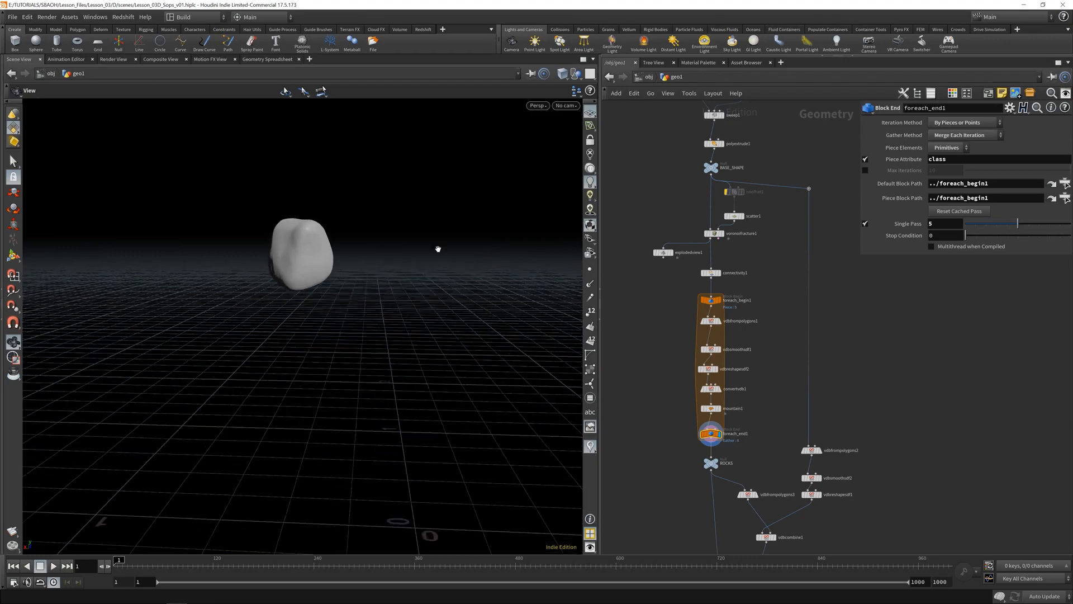
drag(437, 248, 425, 274)
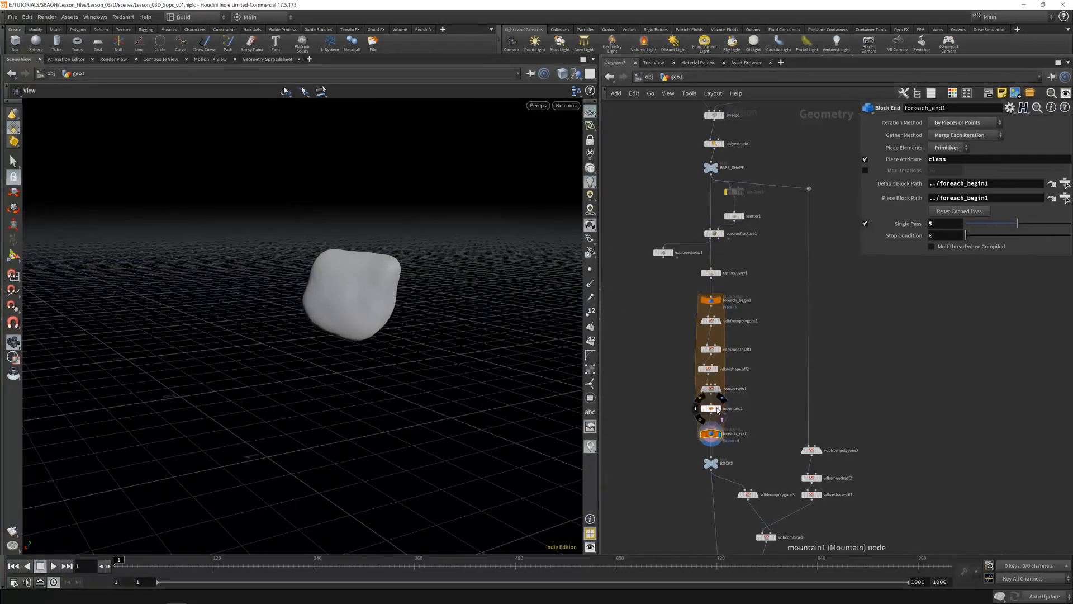
Step: Bypass mountain1 and vdbreshapesdf2 inside the for-each block and save the scene
click(703, 401)
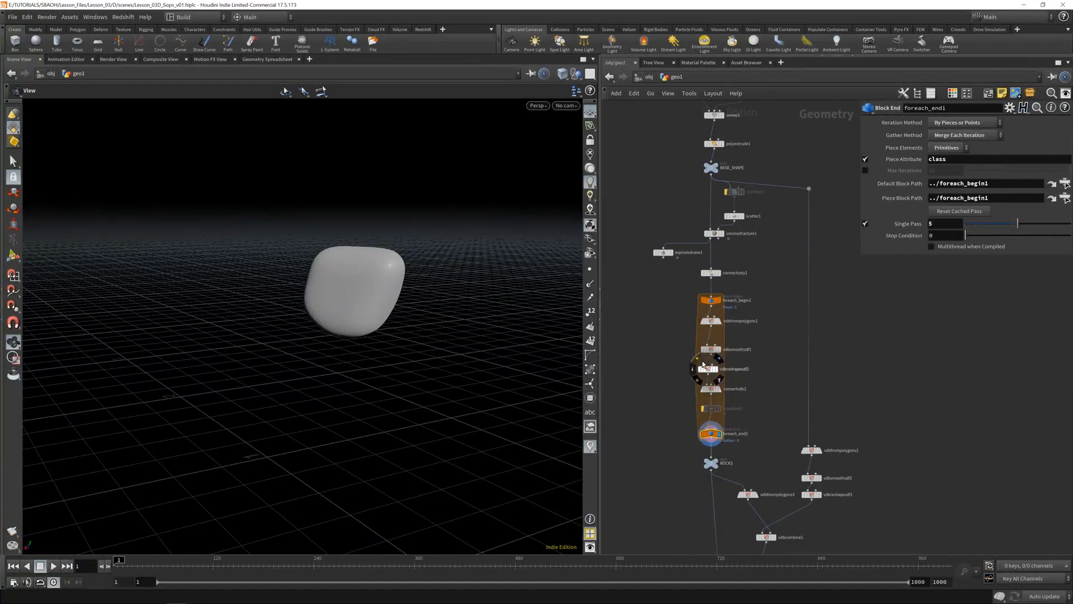
click(698, 360)
key(ctrl+s)
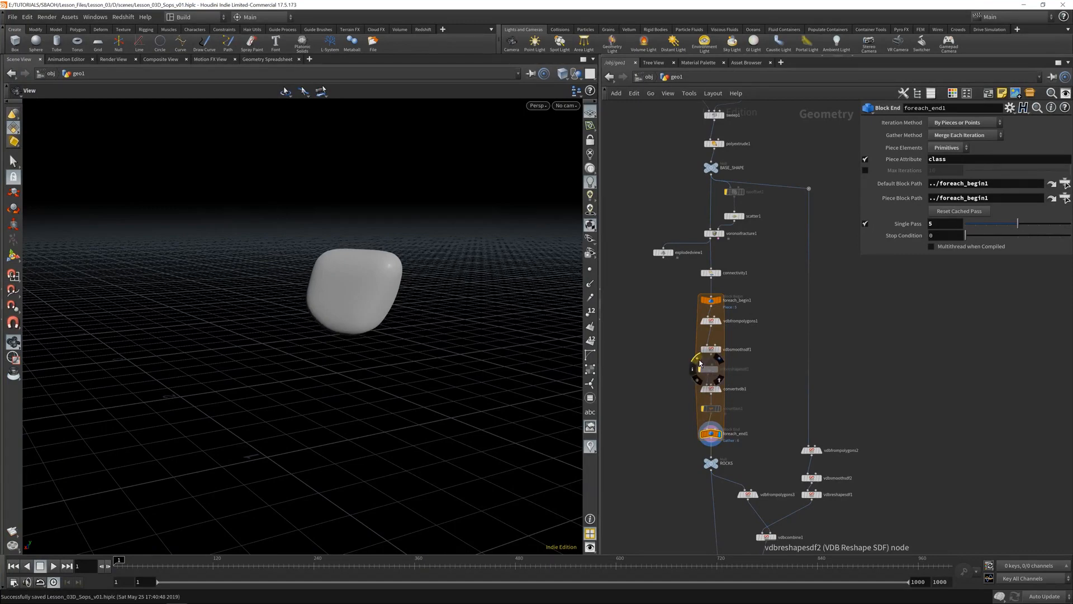
Step: Set both the Filter Voxel Radius and the Iterations of vdbsmoothsdf1 to 5
scroll(769, 371, up, 5)
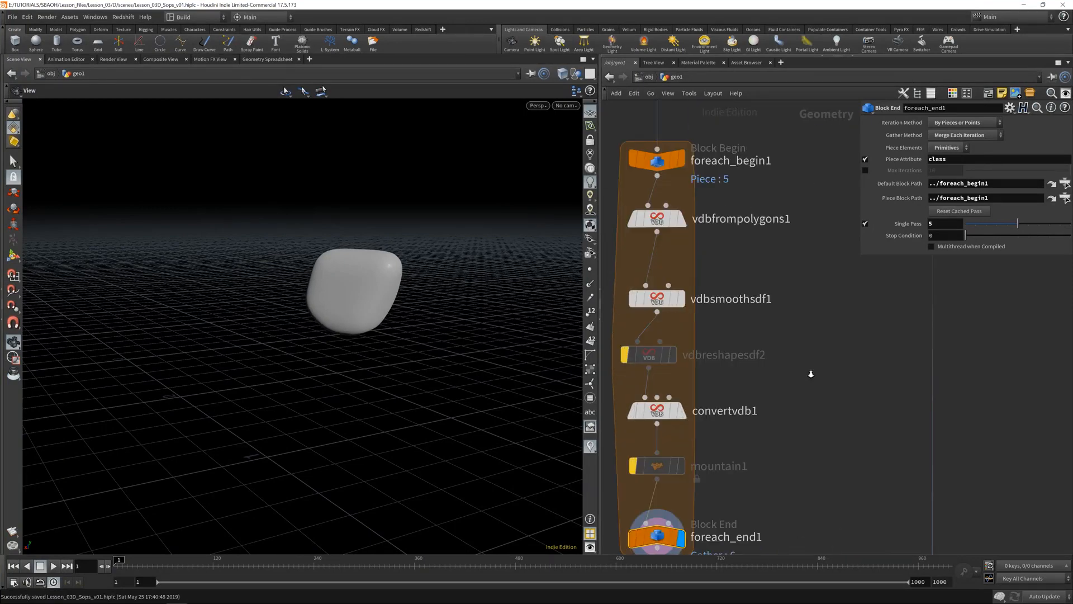
scroll(811, 372, down, 5)
scroll(745, 377, up, 4)
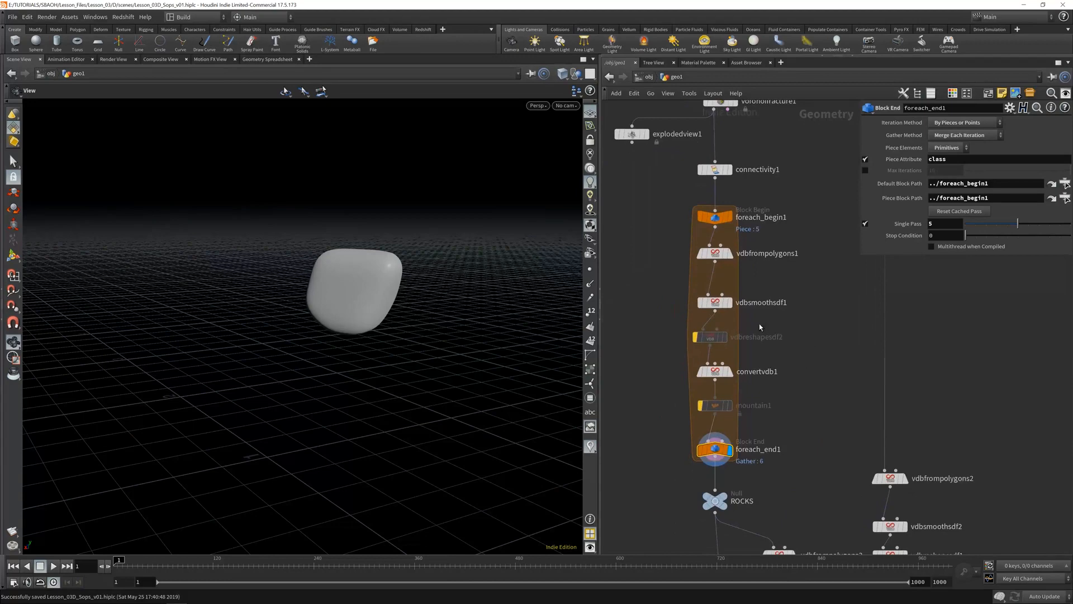
click(715, 301)
drag(390, 256, 408, 284)
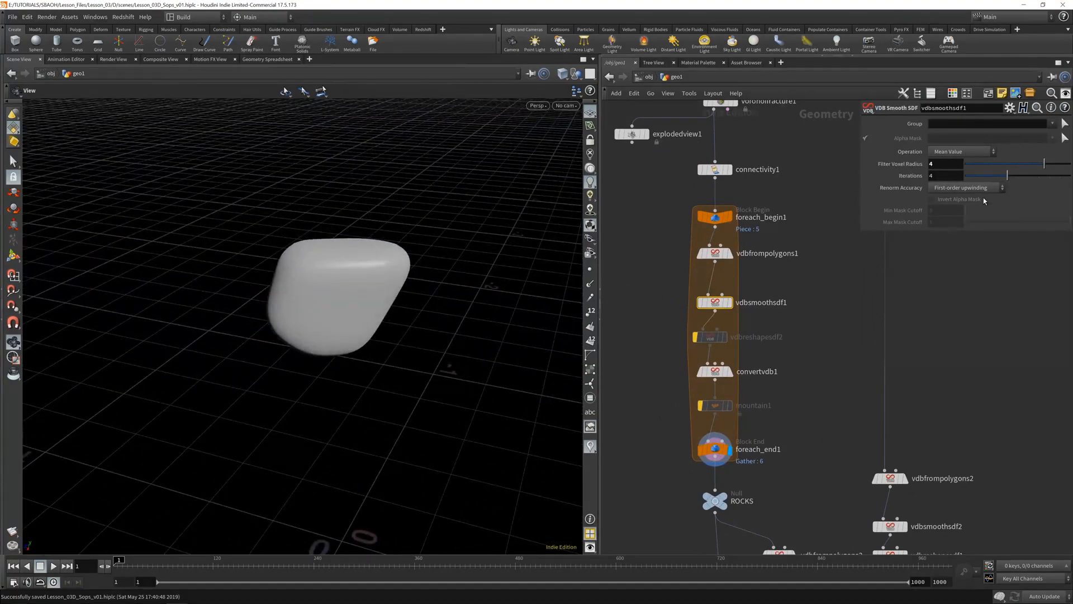
drag(1053, 164, 1019, 182)
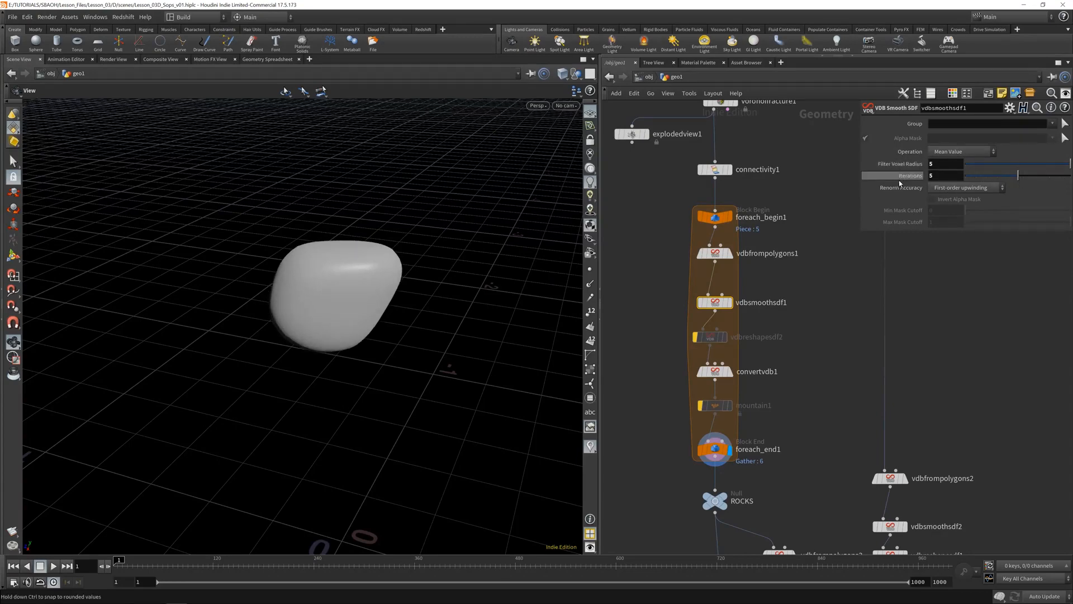
Step: Disable Single Pass on foreach_end1 and examine all the rocks along the wall with the stronger smoothing
click(730, 450)
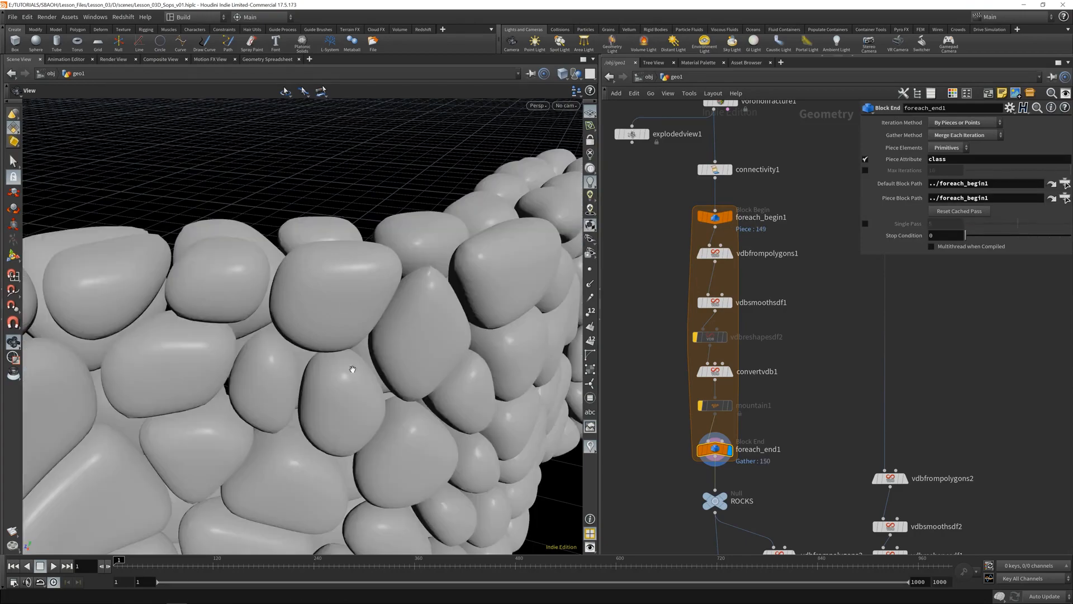
right_drag(434, 331, 400, 319)
drag(400, 320, 349, 336)
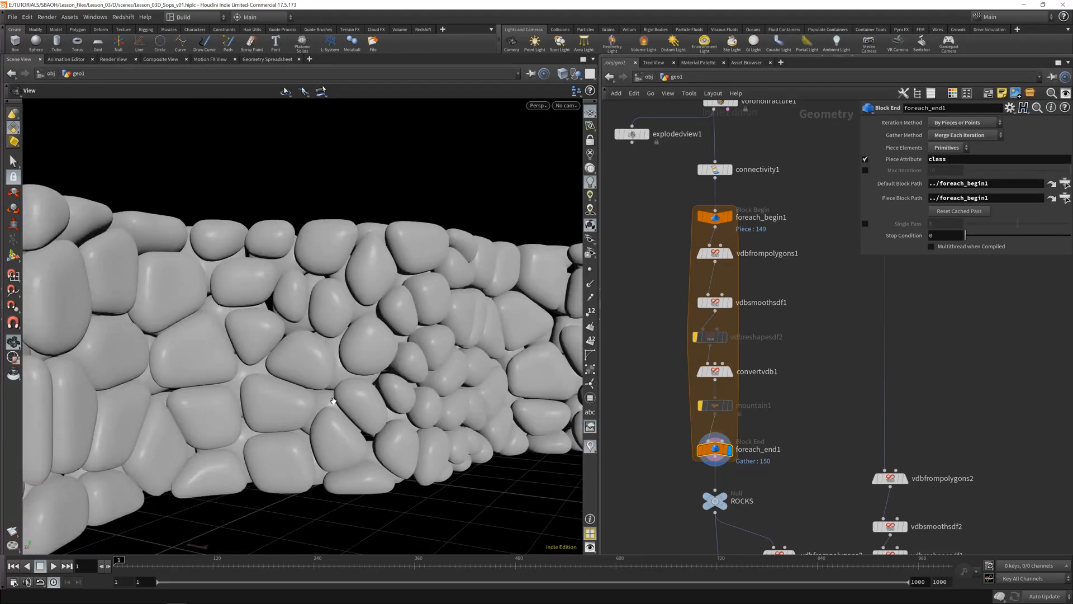
Step: Re-enable the bypassed mountain1 node inside the for-each block, keeping vdbreshapesdf2 bypassed
drag(291, 386, 240, 378)
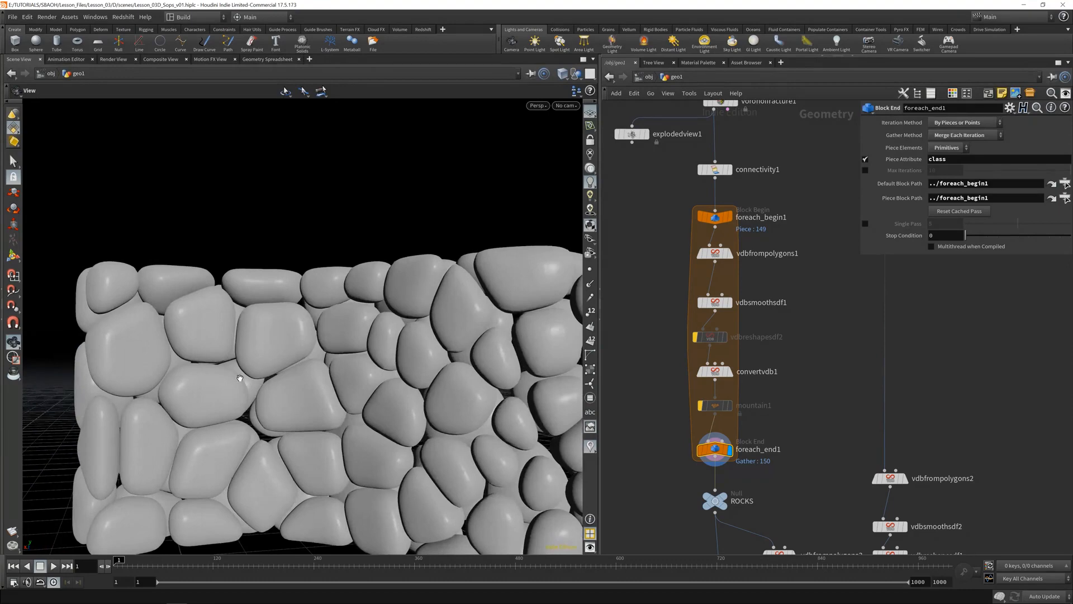
drag(350, 359, 409, 343)
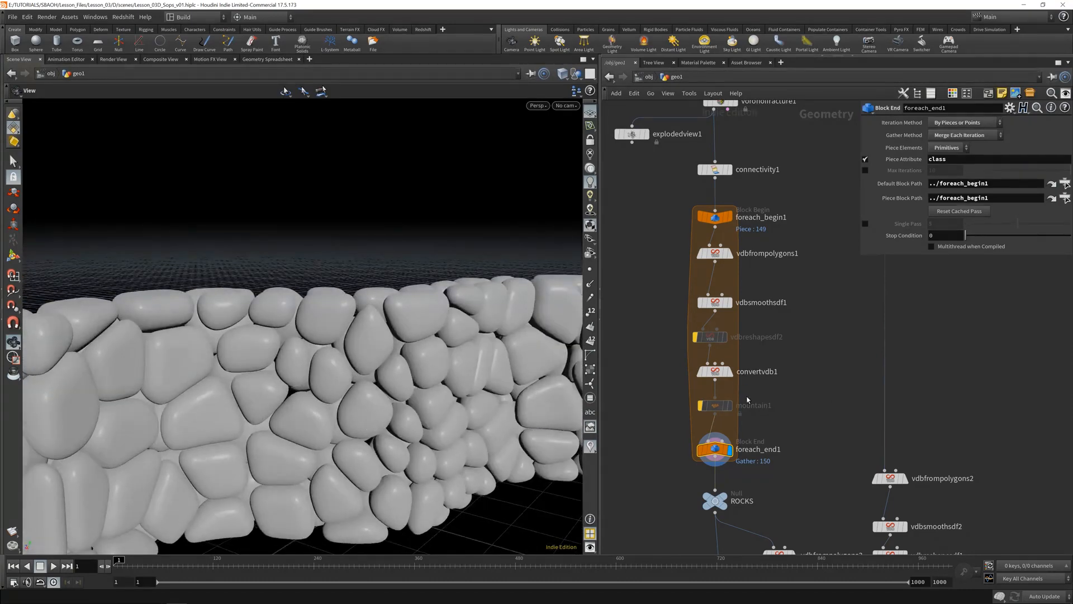
click(712, 339)
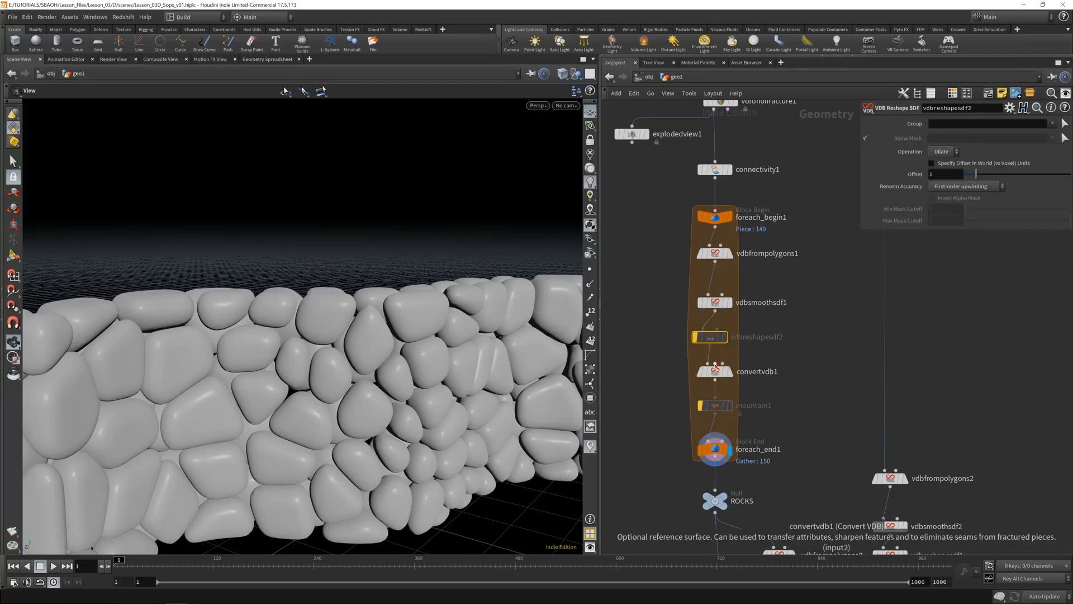
click(715, 406)
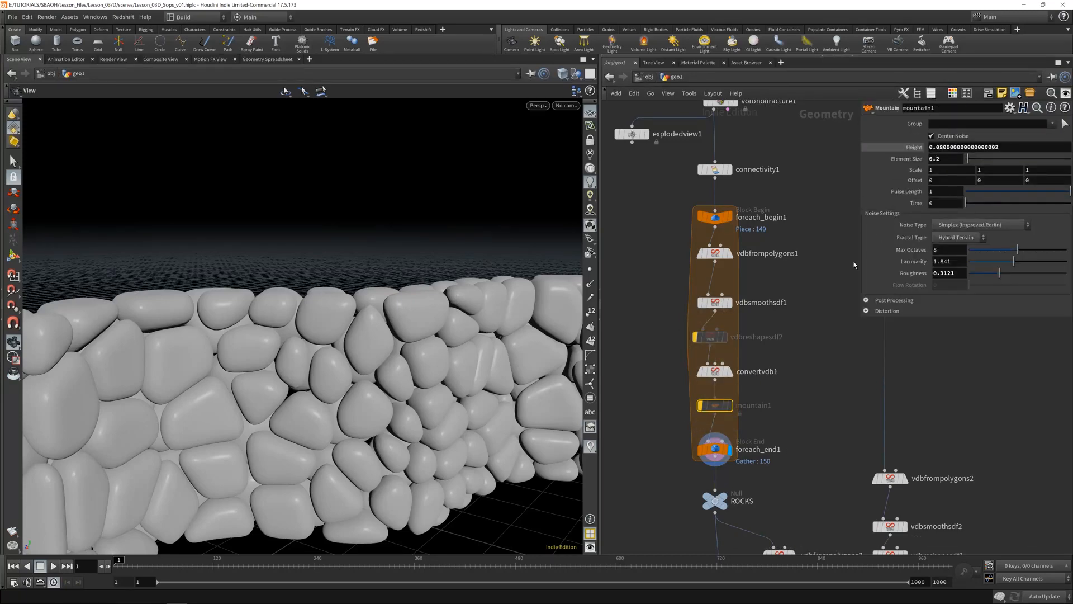
mouse_move(699, 390)
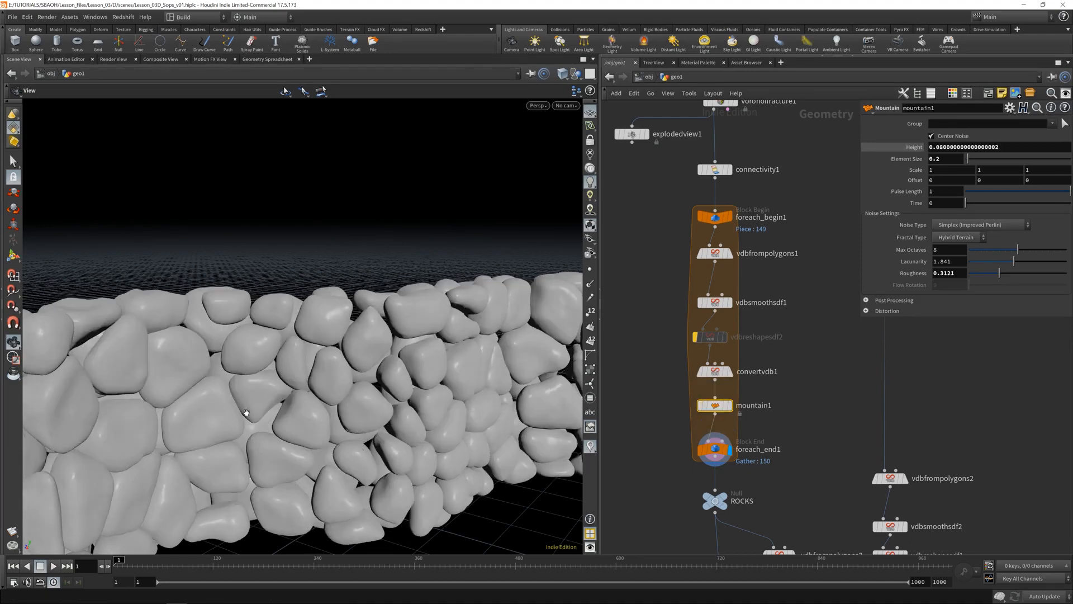
Step: Inspect the noise-displaced rocks along the wall from several angles and save the scene
drag(246, 413, 465, 354)
right_drag(464, 354, 451, 314)
middle_drag(450, 315, 376, 376)
drag(376, 377, 314, 364)
key(ctrl+s)
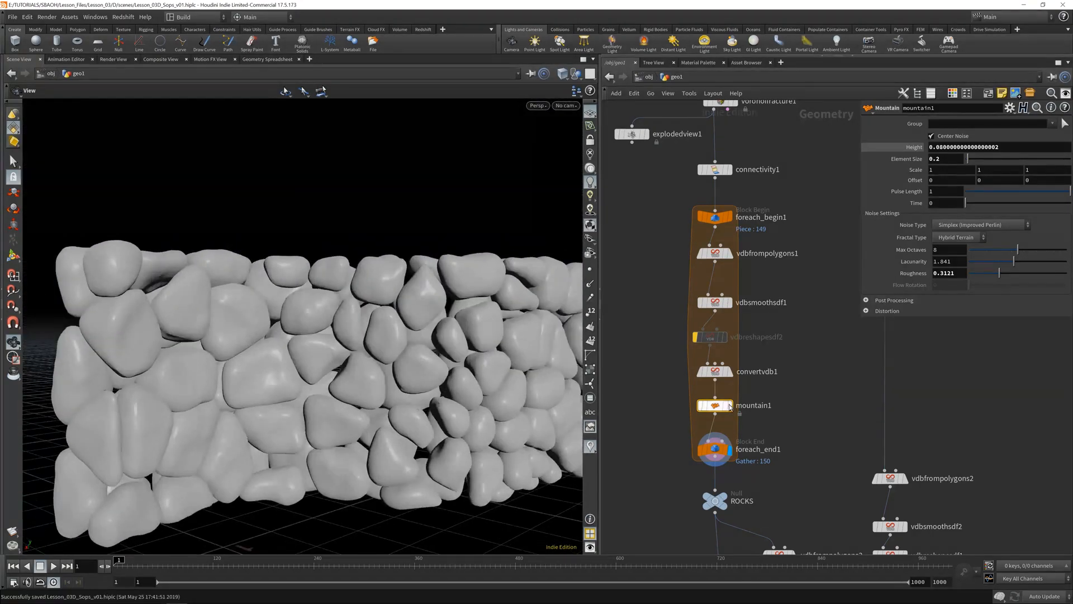
Step: Enable Single Pass on foreach_end1, select mountain1 and view the isolated rock up close
click(717, 444)
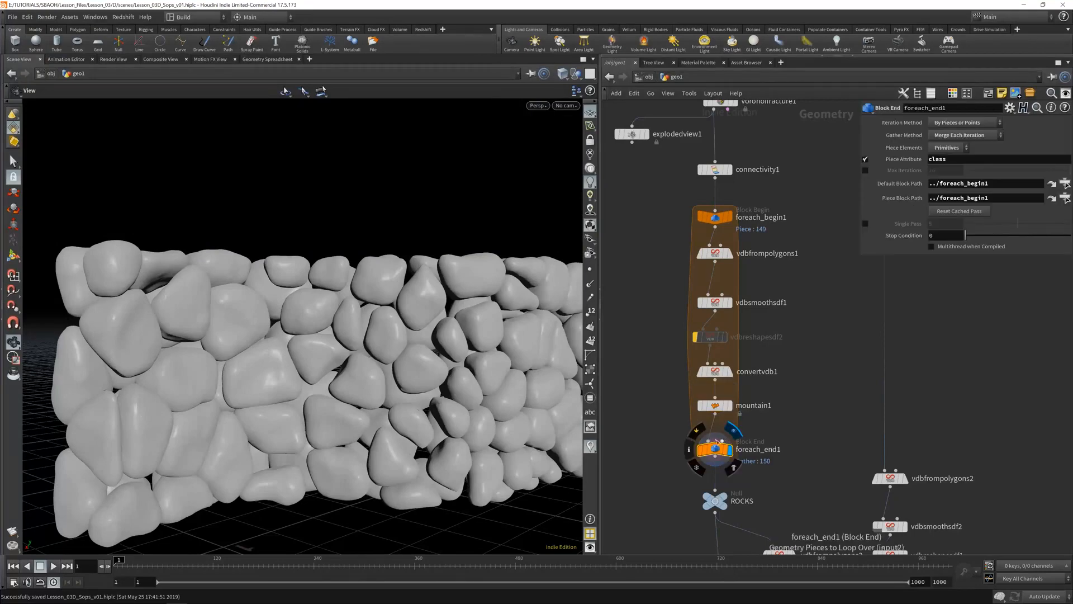
click(865, 225)
click(715, 405)
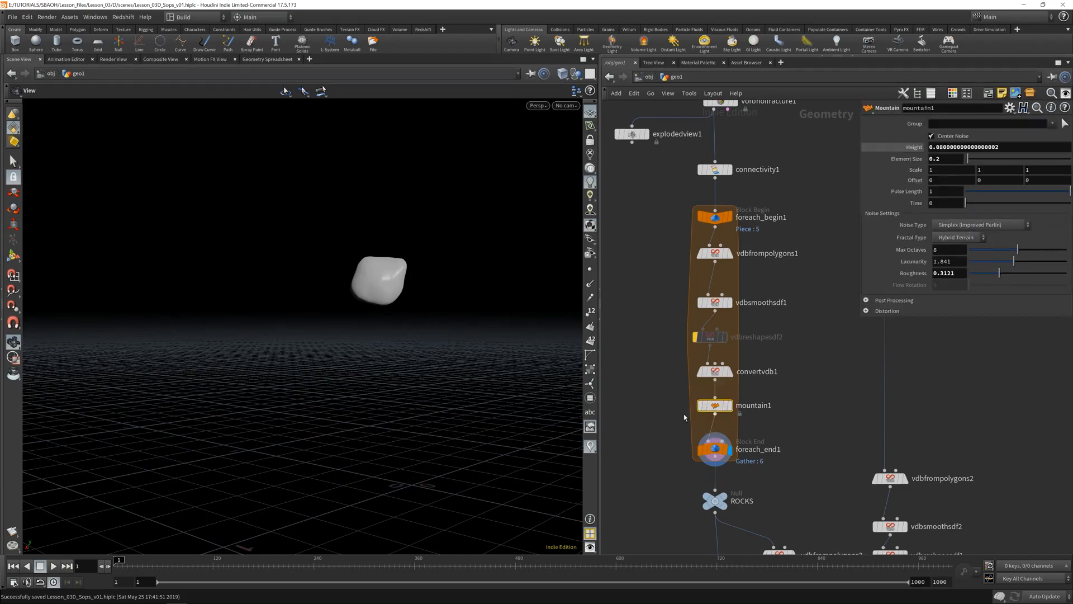
drag(381, 258, 374, 348)
right_drag(374, 349, 532, 321)
mouse_move(391, 316)
mouse_down()
mouse_move(232, 318)
mouse_move(390, 315)
mouse_up()
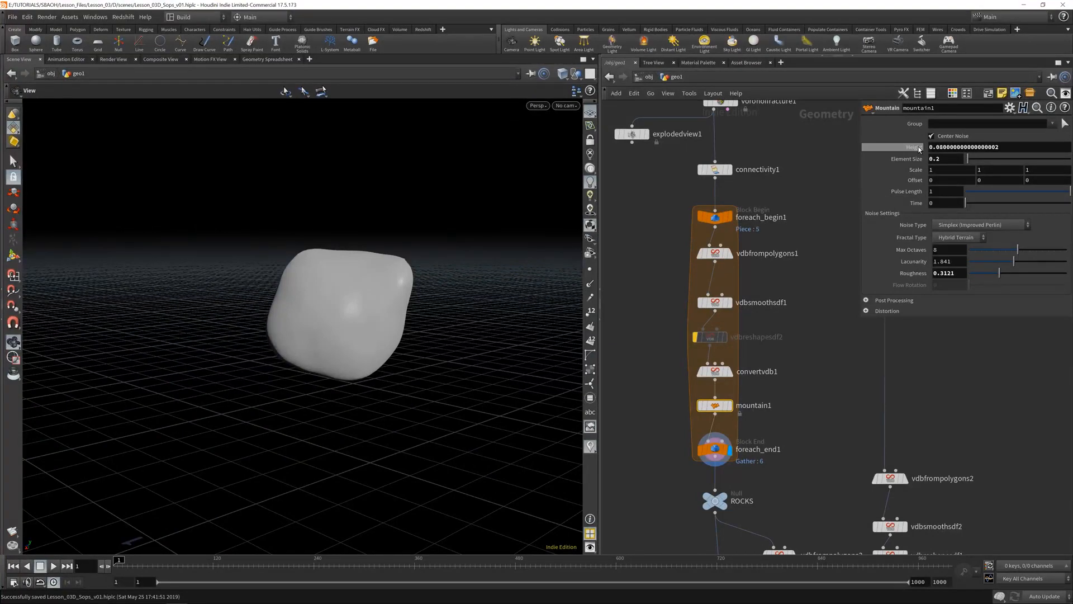
Step: Set mountain1's Height to 0.033, Element Size to 0.11 and Roughness to 0.461
middle_drag(918, 149, 908, 188)
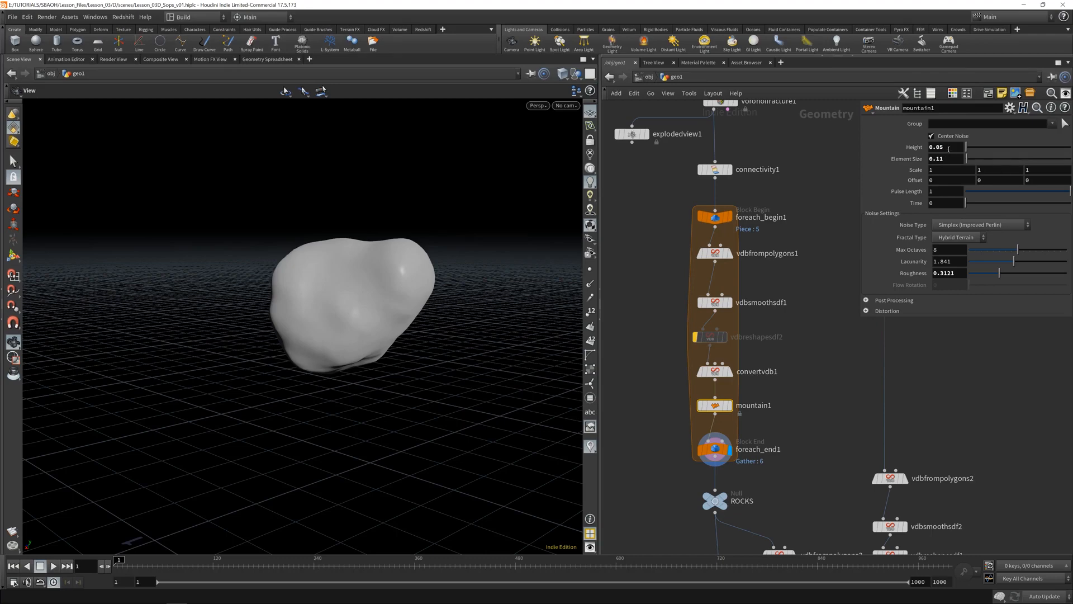
middle_drag(948, 149, 869, 198)
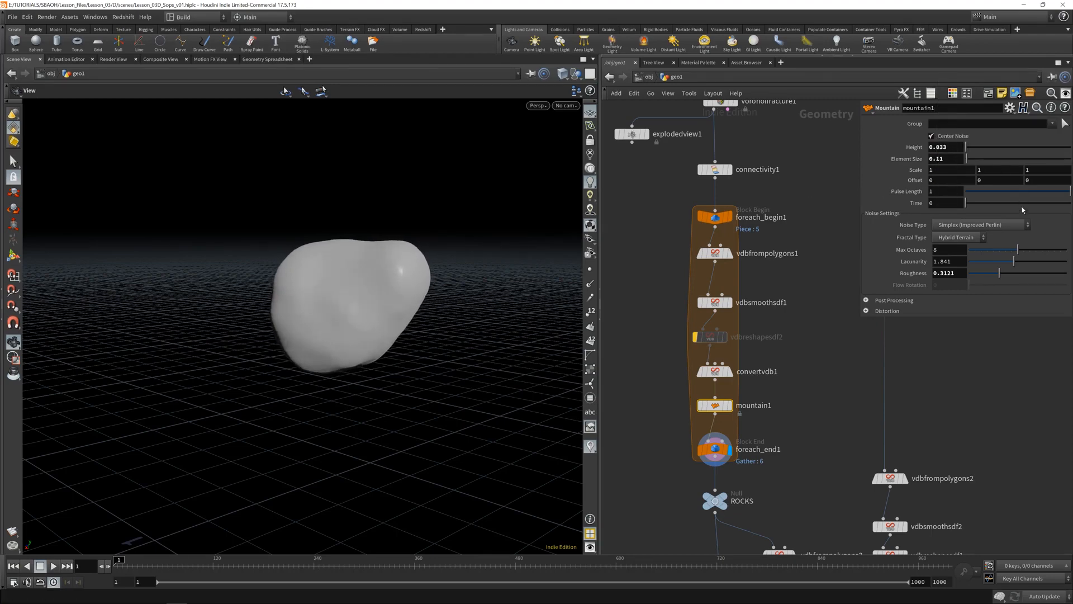
drag(999, 274, 1024, 278)
drag(510, 299, 390, 314)
drag(1025, 275, 1016, 278)
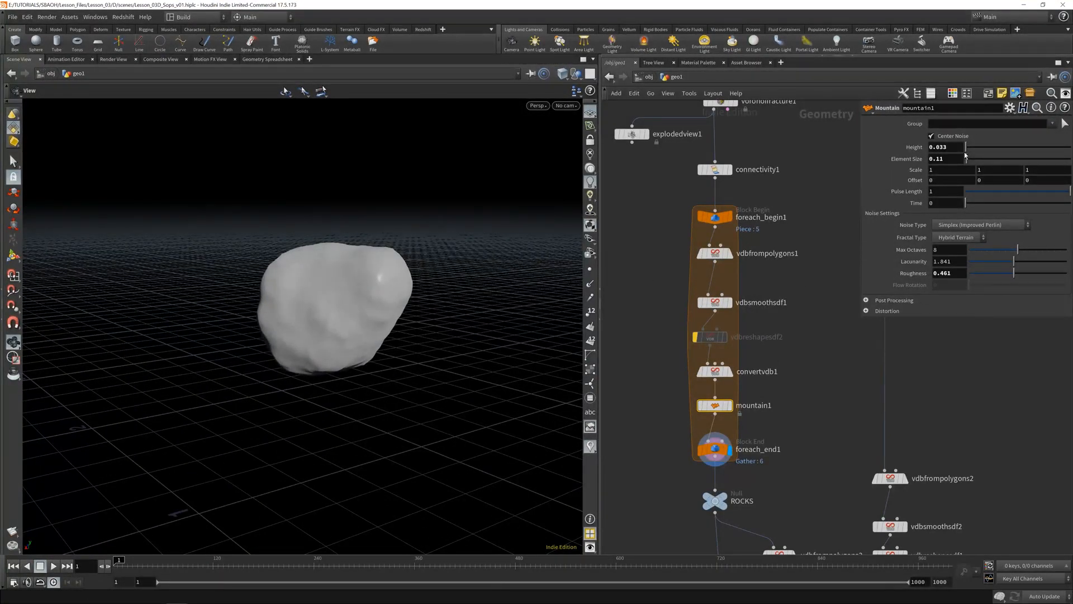
click(935, 147)
Step: Display curve1, examine the wall's guide curve from several angles and save the scene
right_drag(396, 388, 238, 313)
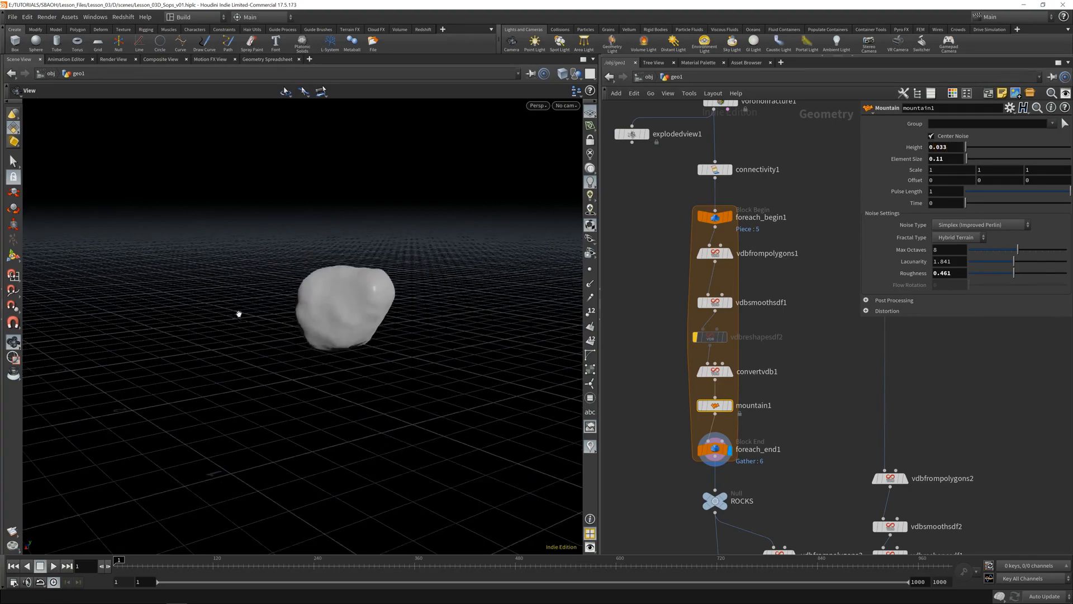
drag(239, 313, 317, 343)
right_drag(317, 343, 246, 360)
middle_drag(246, 360, 355, 363)
middle_drag(777, 164, 741, 580)
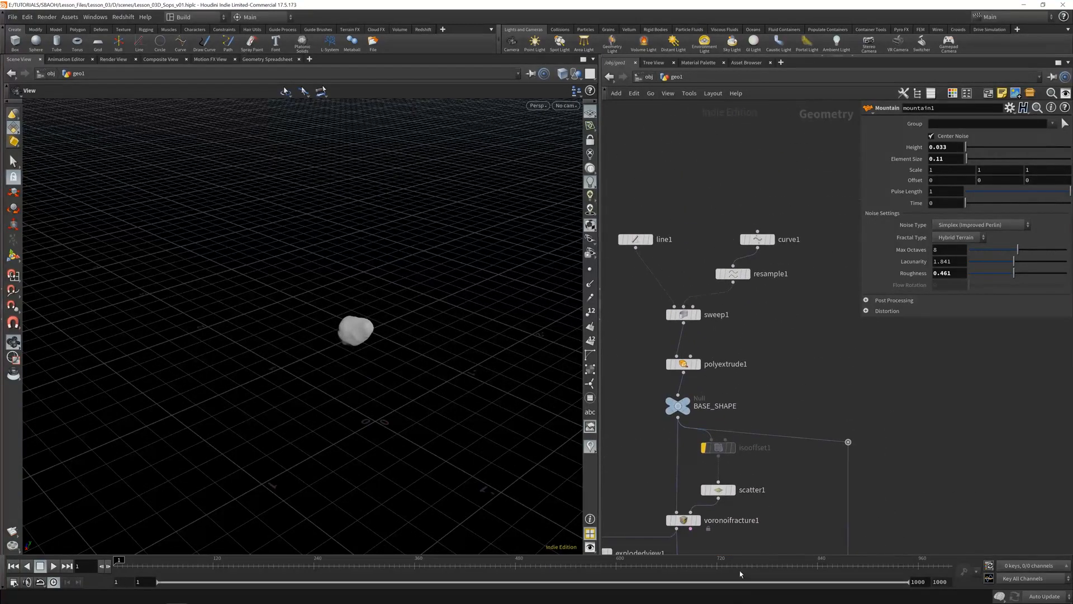
click(775, 222)
click(759, 240)
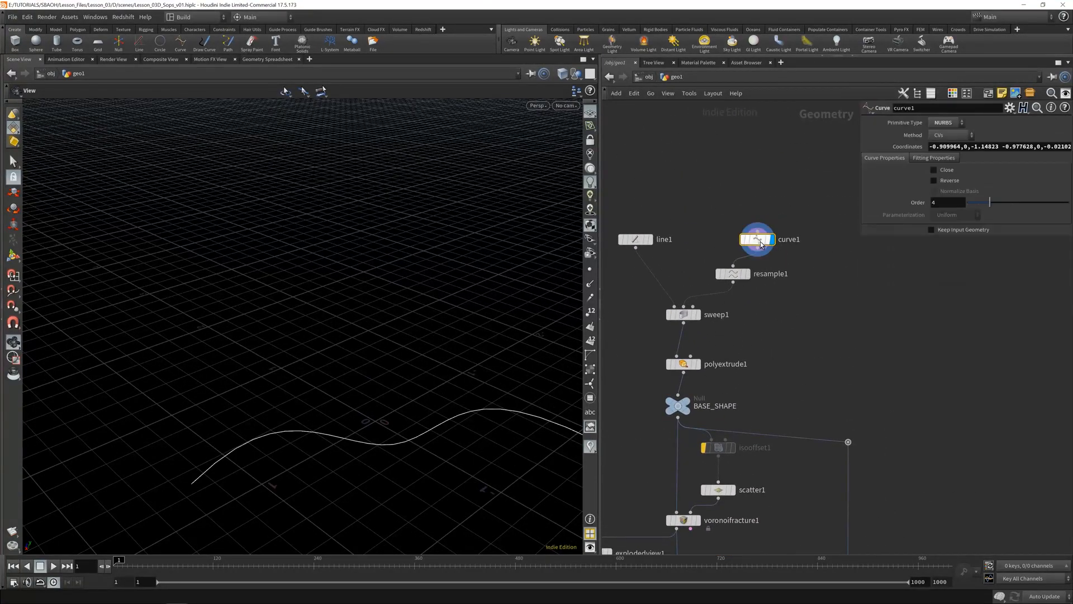
middle_drag(414, 433, 384, 396)
drag(383, 396, 305, 429)
drag(300, 407, 393, 338)
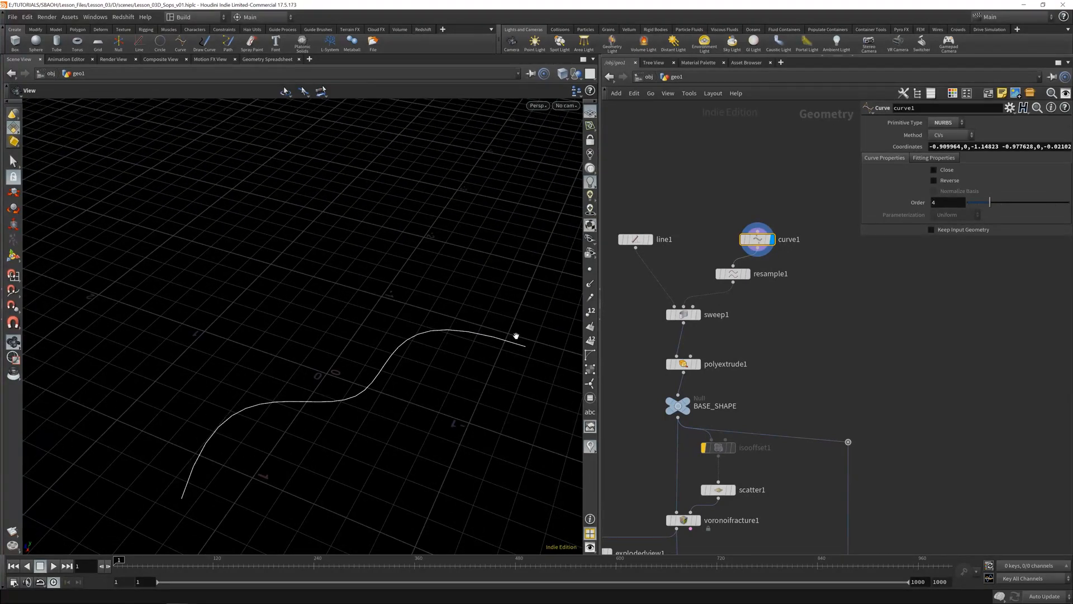
drag(404, 428, 522, 382)
key(ctrl+s)
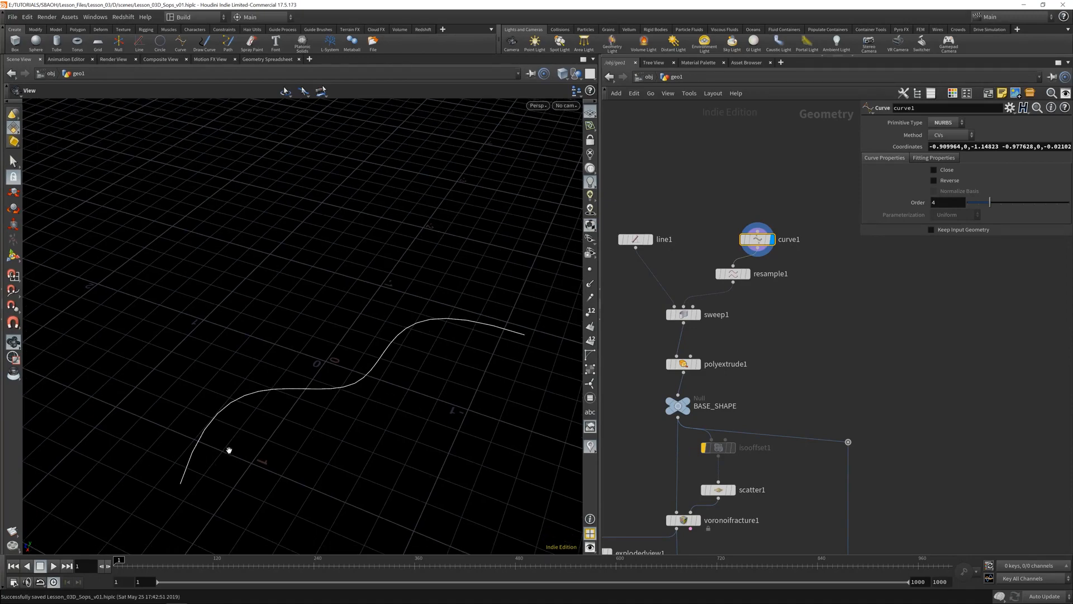
Step: Display polyextrude1 and inspect the extruded wall shape
drag(412, 383, 548, 293)
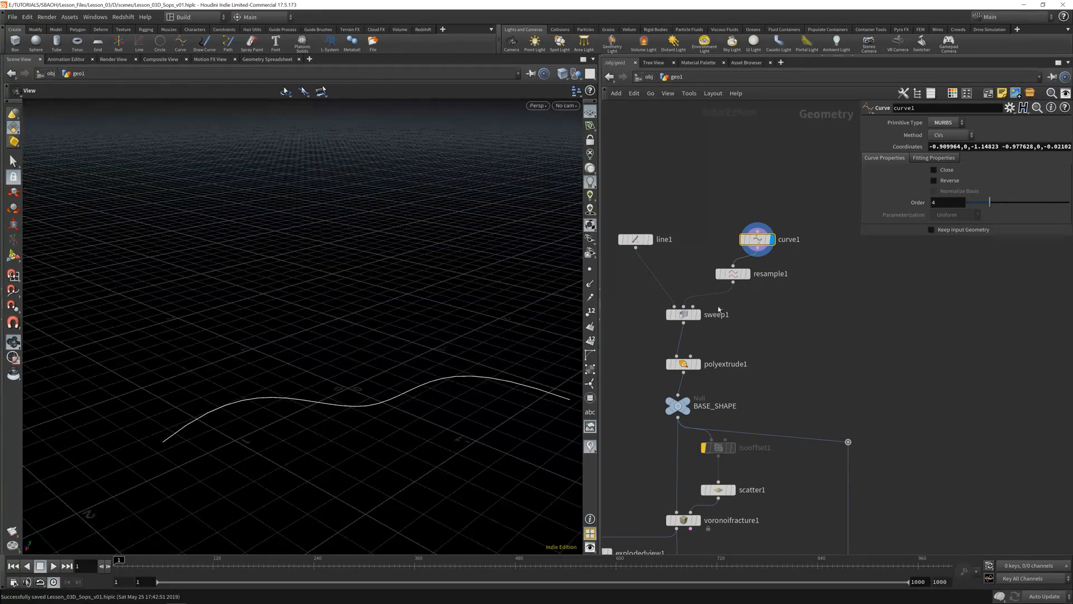
click(701, 372)
drag(381, 361, 414, 345)
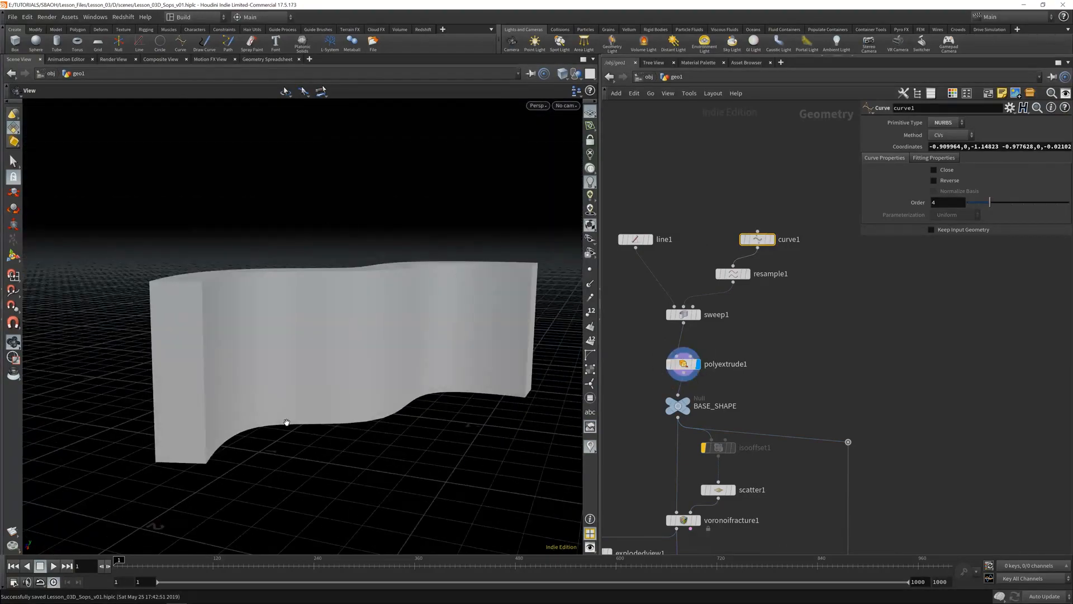
drag(404, 410, 320, 396)
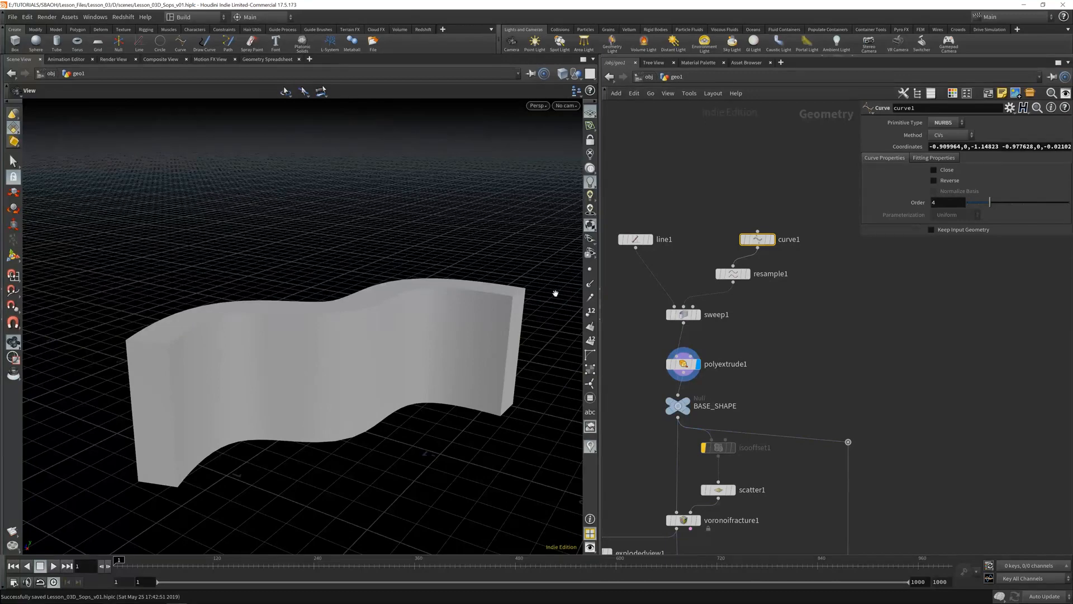
Step: Review vdbfrompolygons1's settings and the node chain from the base shape through the for-each block to ROCKS
middle_drag(828, 377, 823, 92)
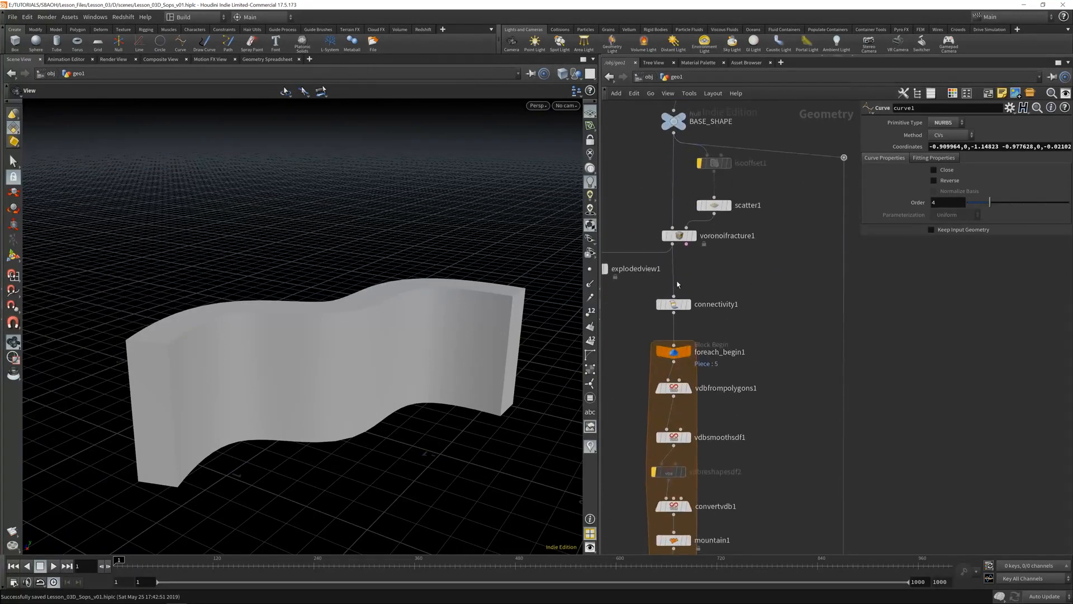
click(675, 388)
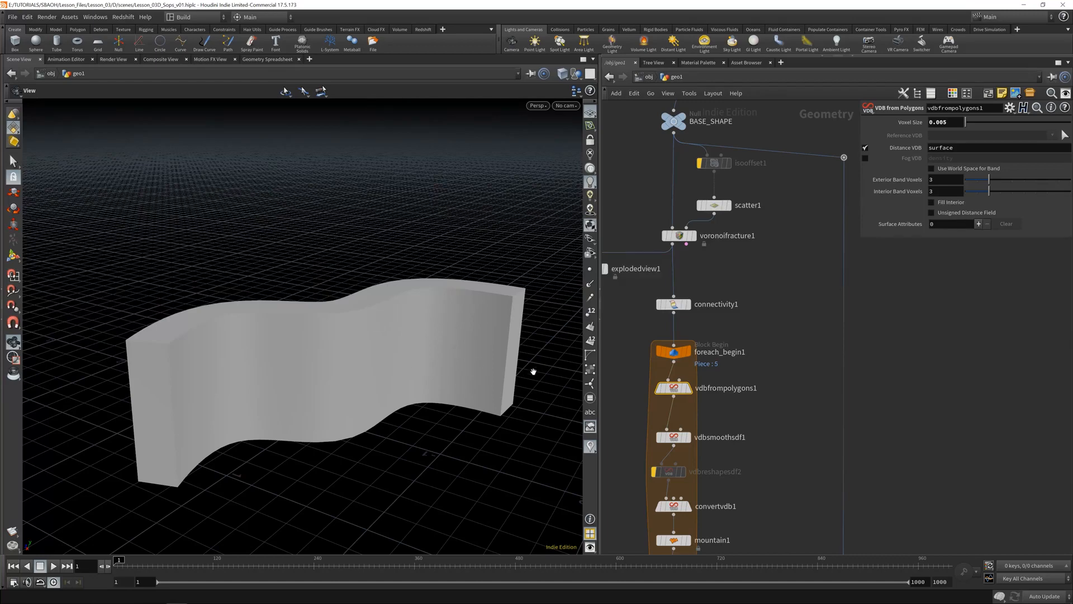
middle_drag(777, 249, 785, 478)
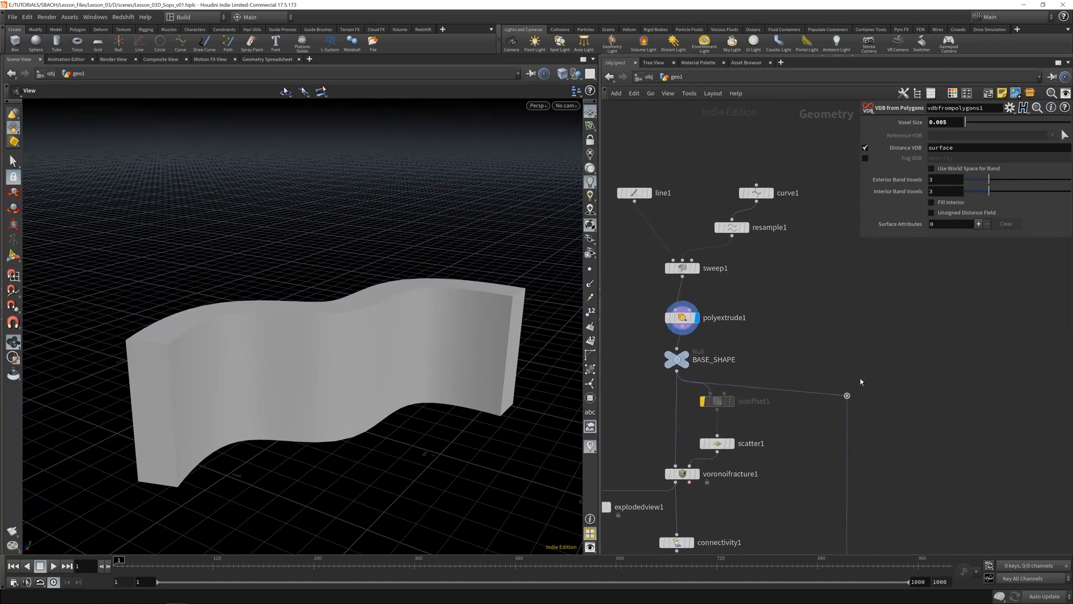
middle_drag(792, 528, 807, 232)
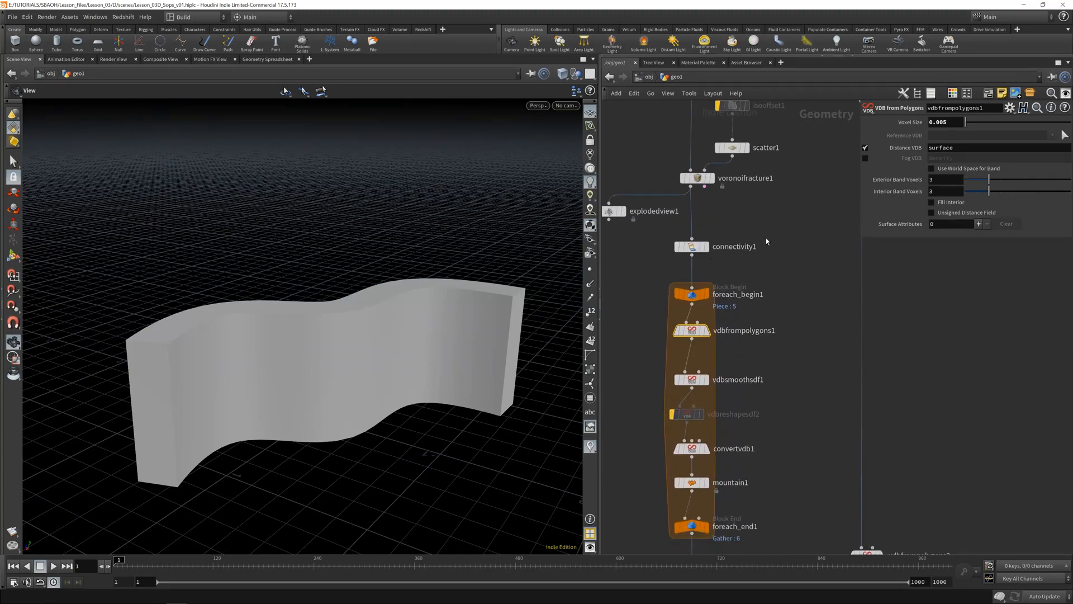
drag(391, 435, 345, 440)
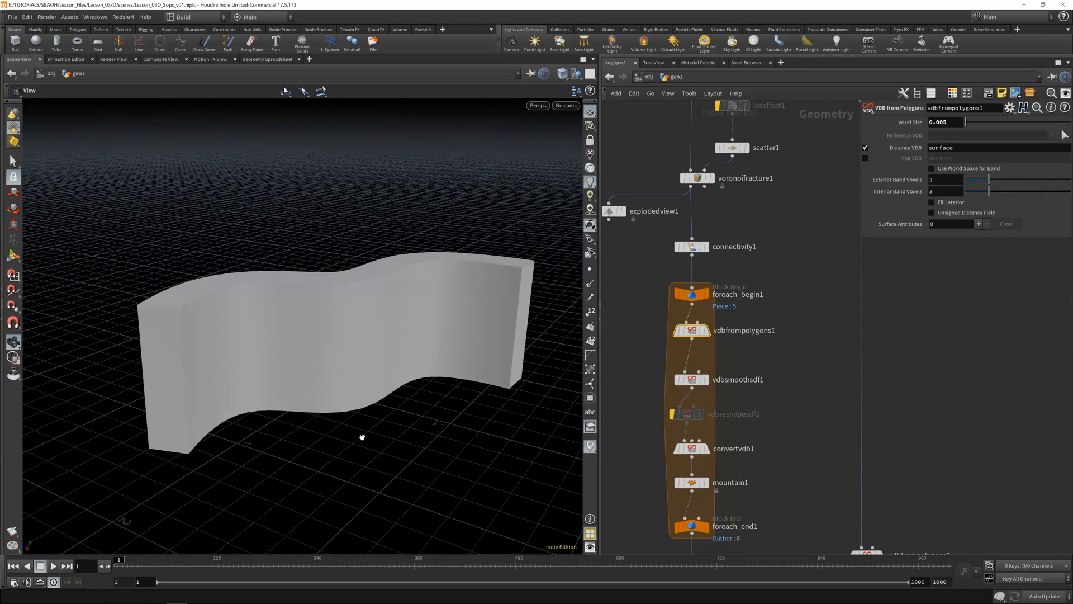
middle_drag(848, 470, 839, 326)
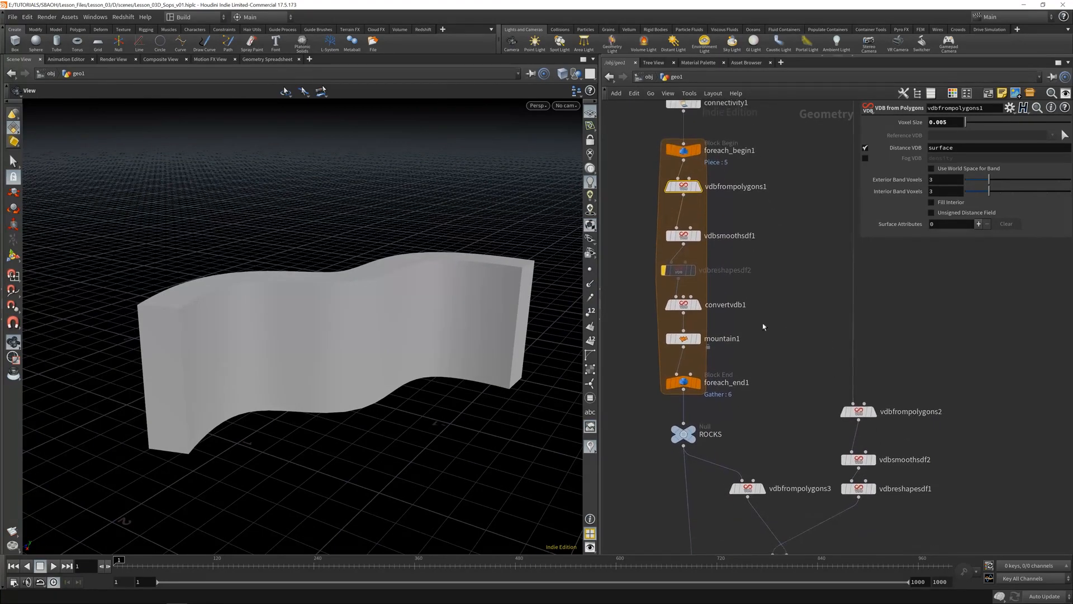
Step: Display foreach_end1 with Single Pass disabled and examine the noise detail on all the rocks
click(683, 383)
click(699, 384)
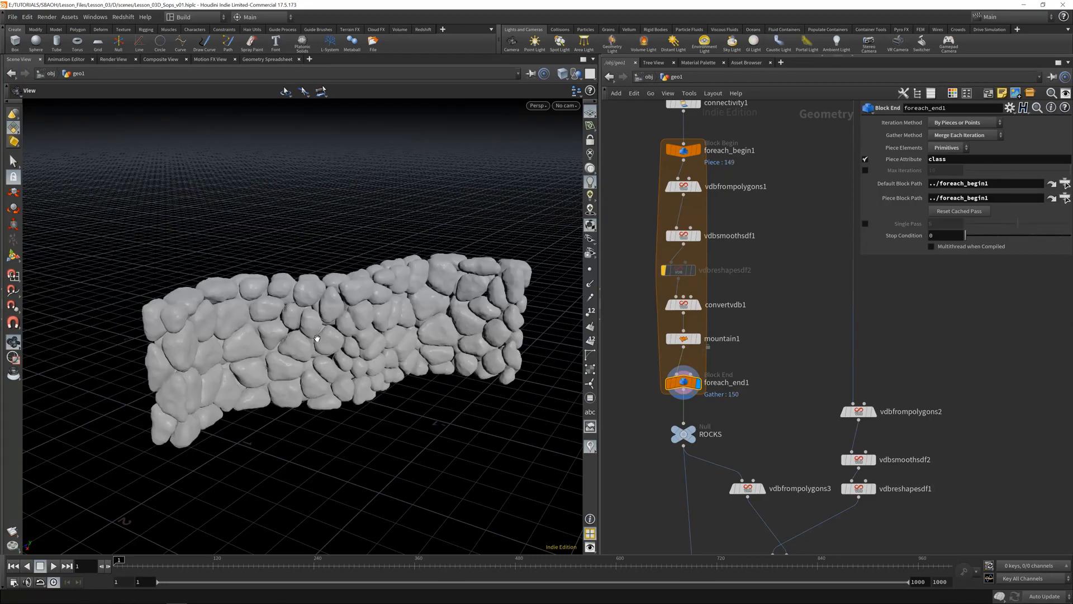
right_drag(384, 323, 481, 305)
drag(480, 306, 358, 330)
Step: Display the GROUT null, inspect the grout geometry around the rock cavities and save the scene
middle_drag(802, 419, 786, 301)
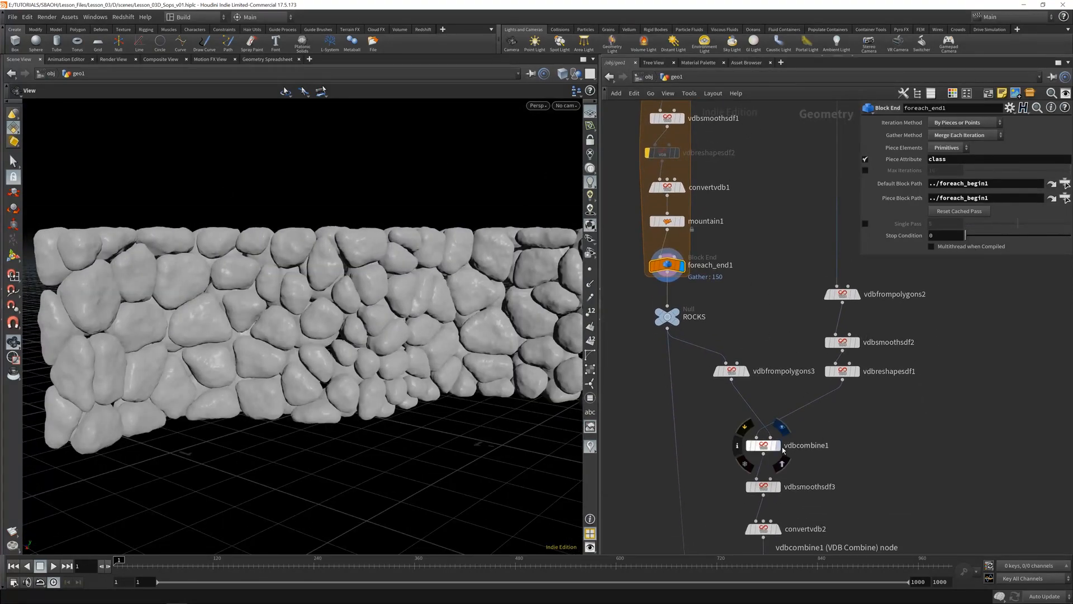
middle_drag(780, 492, 758, 350)
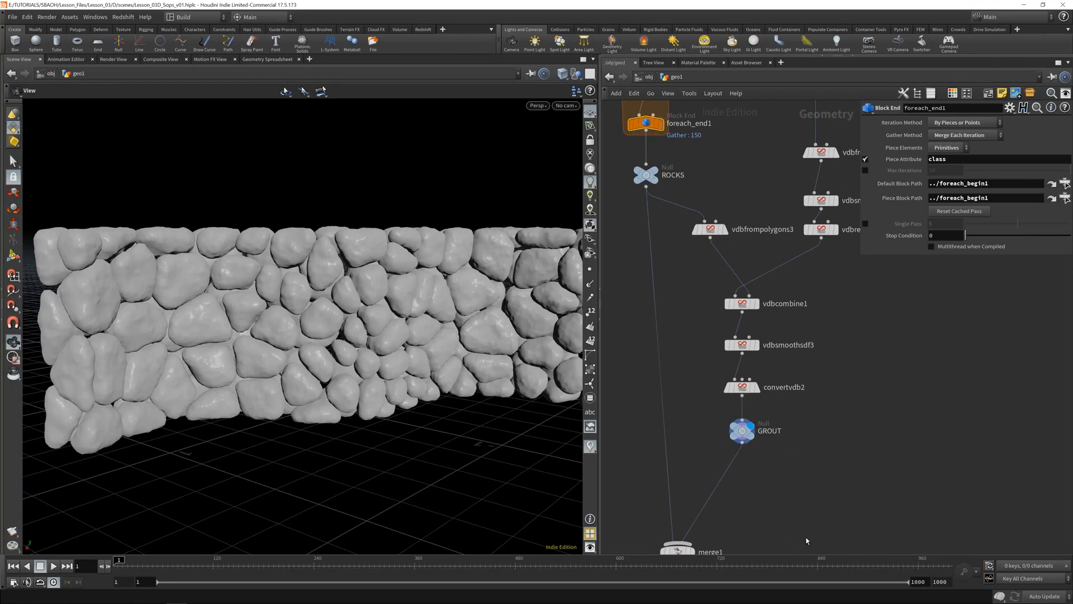
mouse_move(274, 343)
mouse_down()
mouse_move(173, 372)
mouse_move(215, 329)
mouse_move(271, 334)
mouse_up()
right_drag(270, 334, 216, 306)
drag(216, 307, 273, 350)
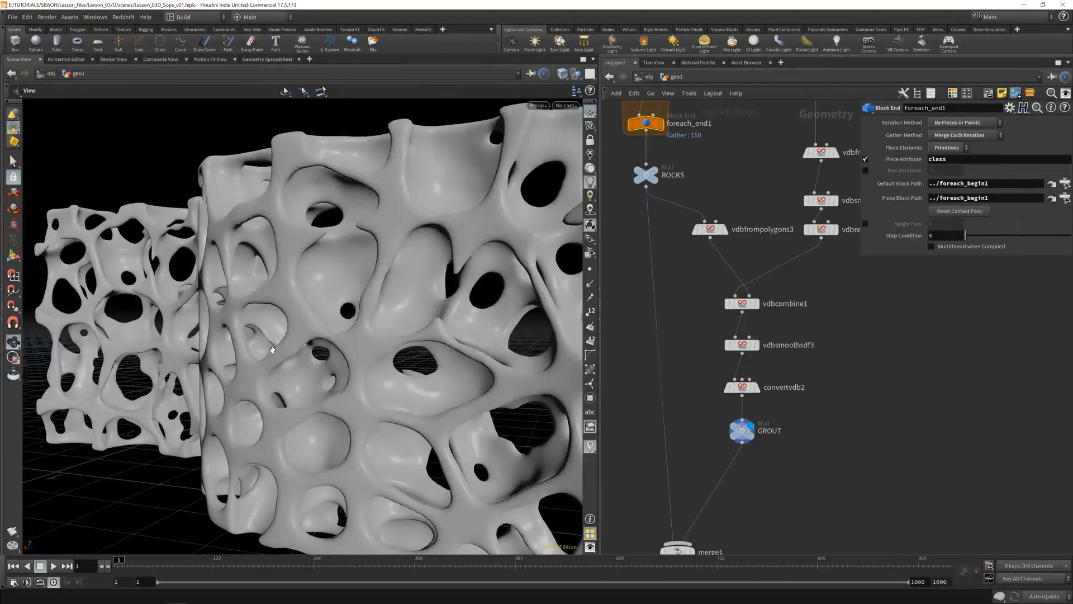
right_drag(323, 321, 336, 346)
drag(336, 346, 283, 327)
middle_drag(283, 328, 349, 313)
middle_drag(762, 498, 758, 458)
key(ctrl+s)
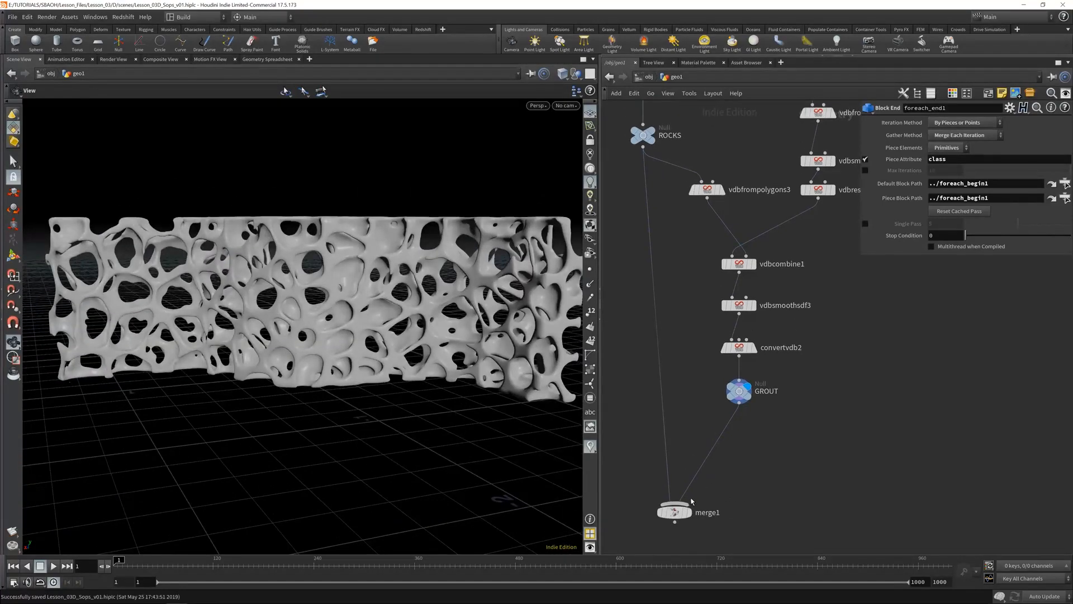
Step: Display merge1 and examine the combined rocks and grout along the wall
click(690, 512)
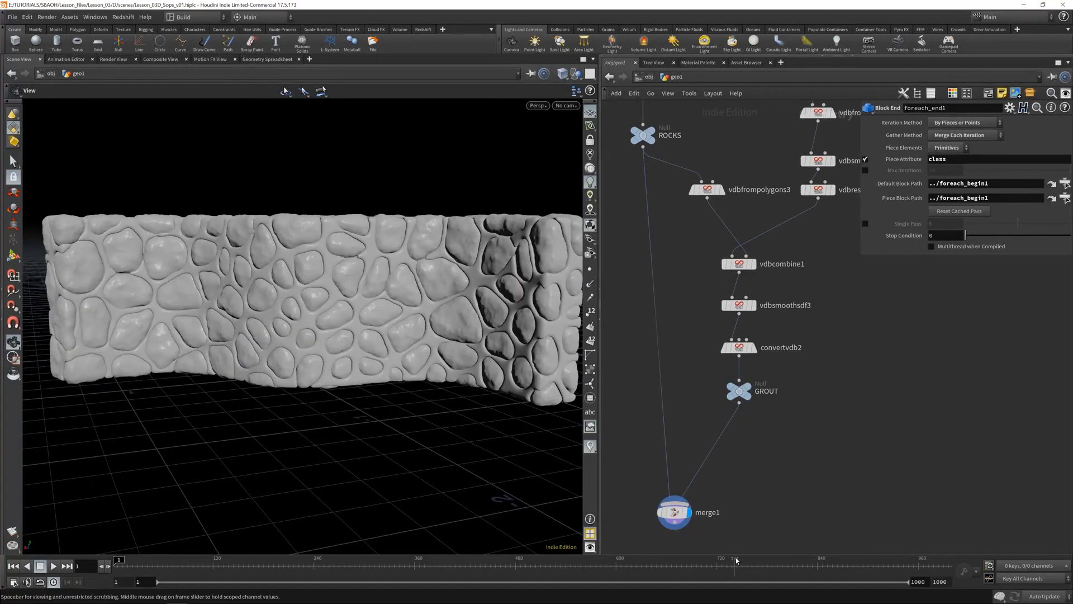
drag(294, 291, 336, 293)
middle_drag(218, 291, 313, 317)
scroll(313, 317, up, 3)
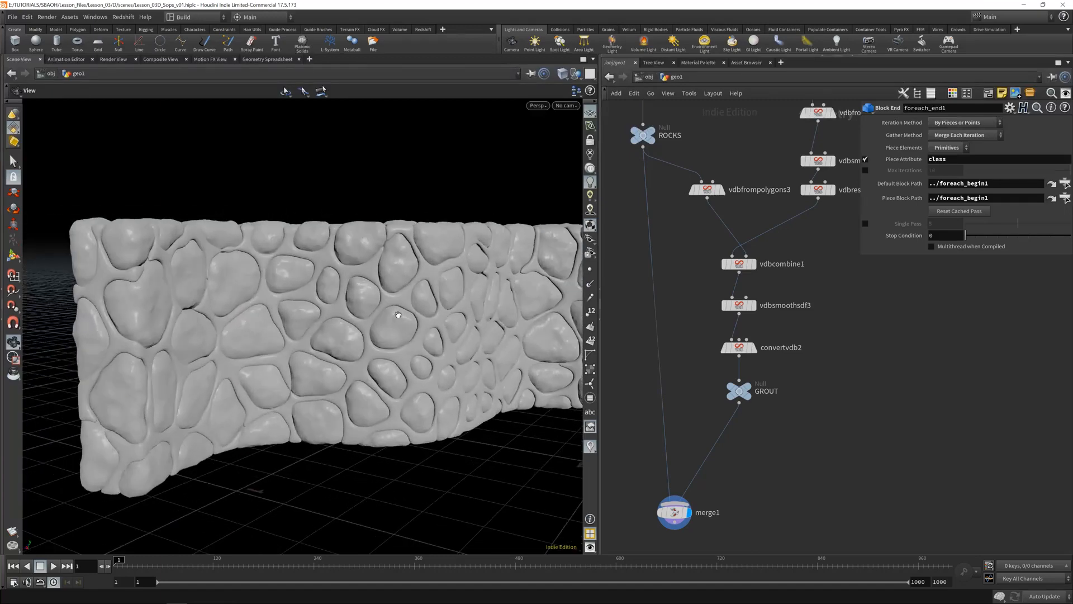
Step: Insert a Mountain node between convertvdb2 and the GROUT null and display it
drag(742, 390, 741, 422)
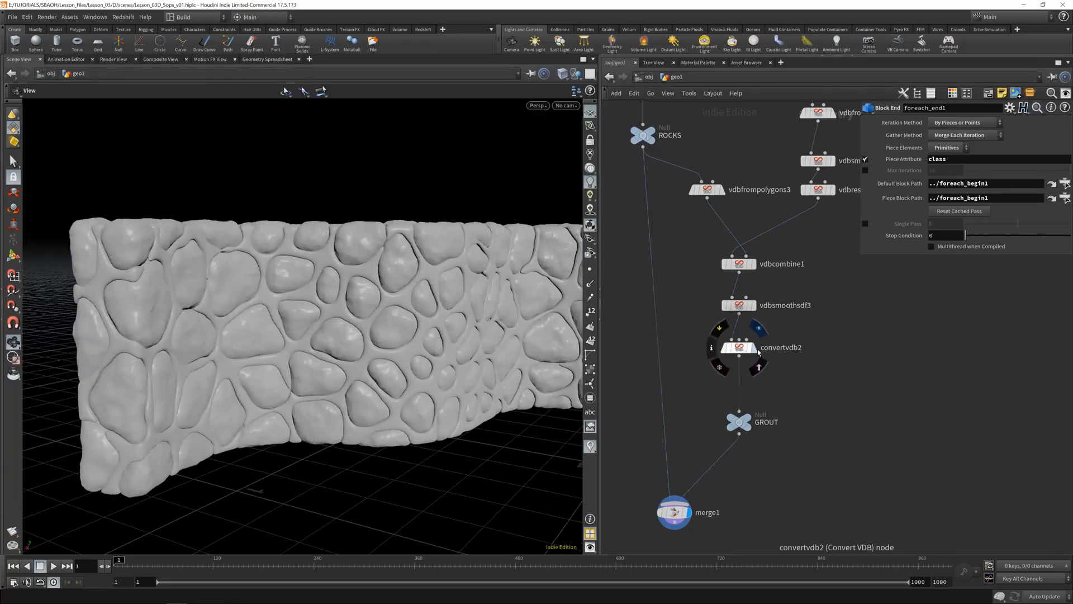
click(751, 347)
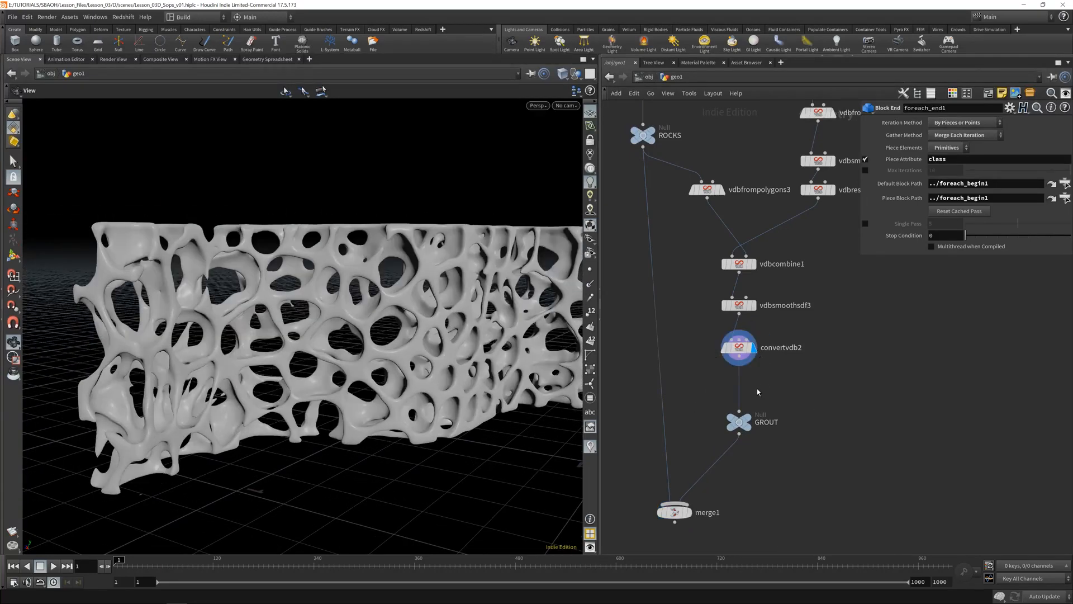
key(Tab)
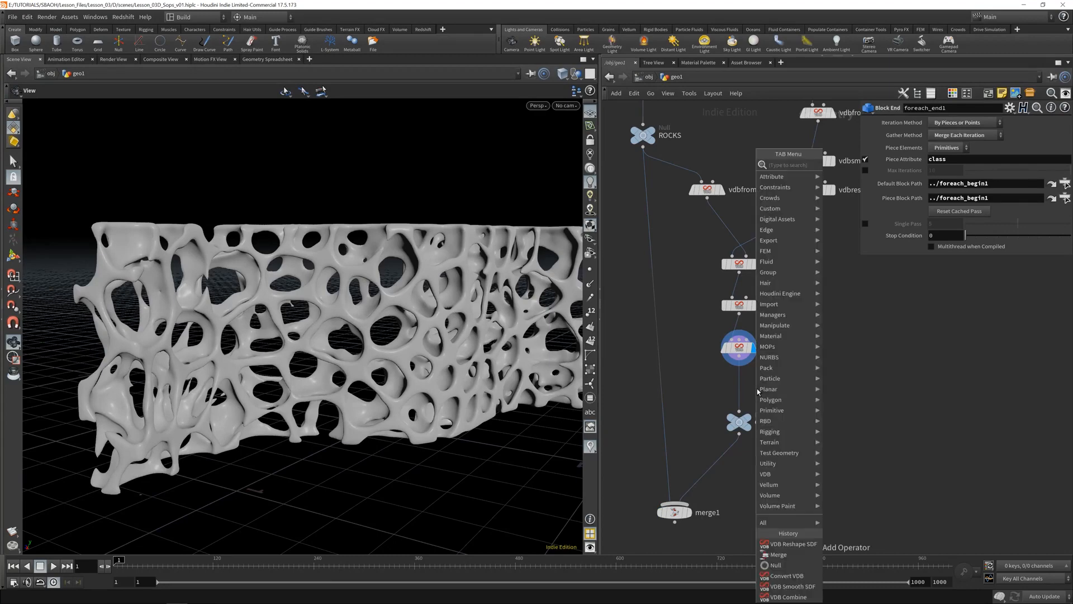
text(polyr)
key(Return)
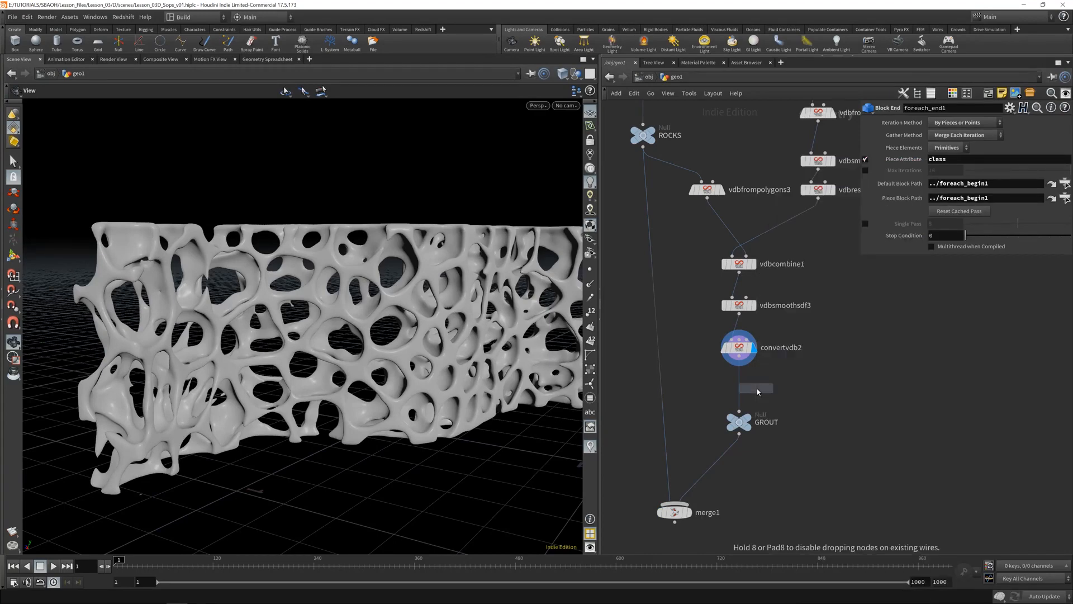
click(757, 391)
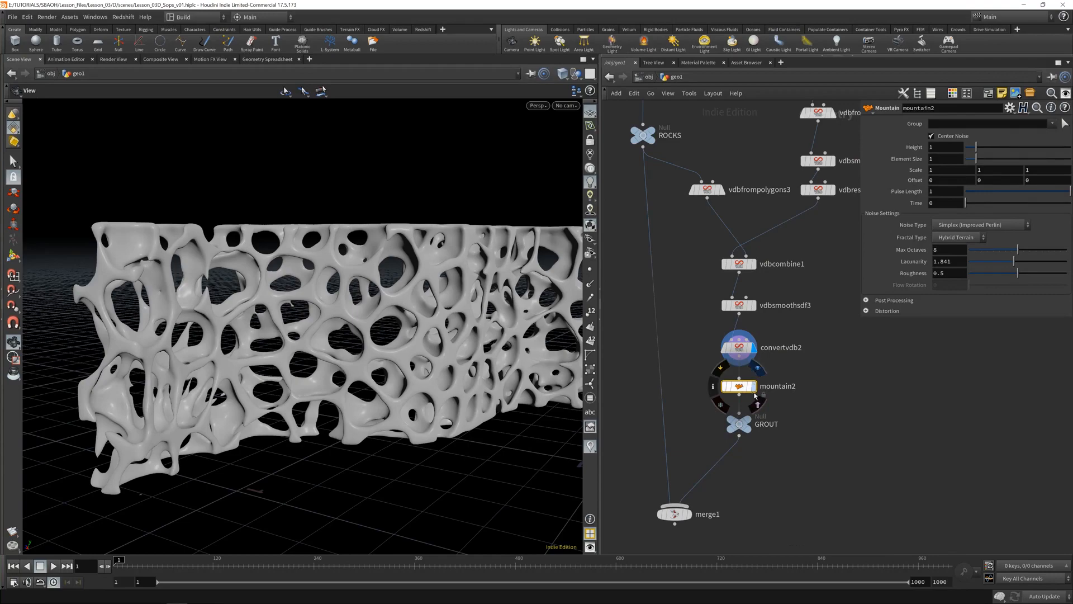
click(754, 386)
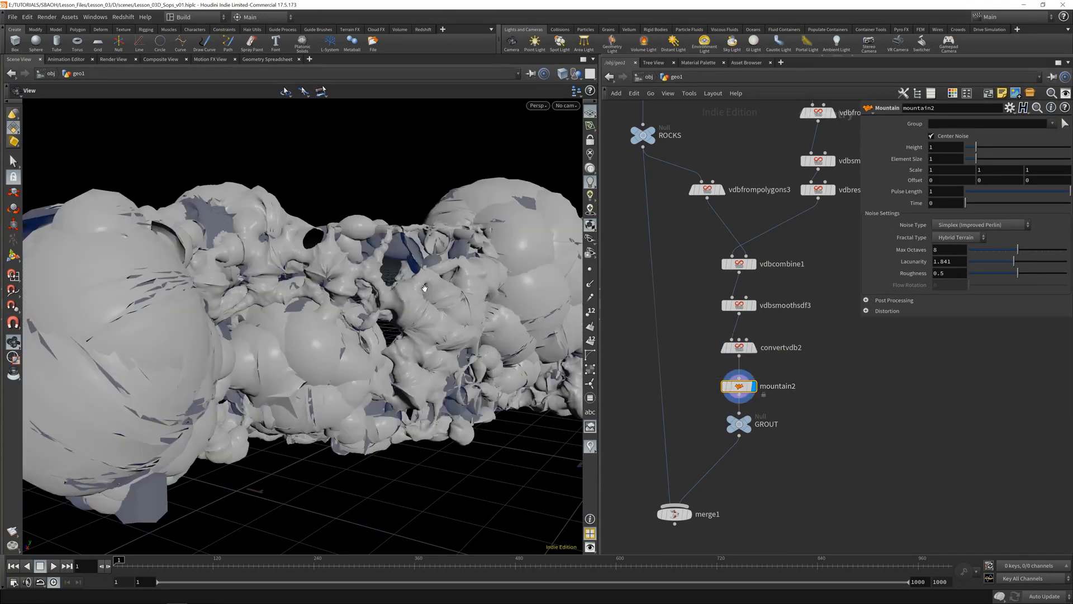
Step: Set mountain2's Height to 0.11 and its Fractal Type to Standard (fBm)
drag(425, 288, 361, 310)
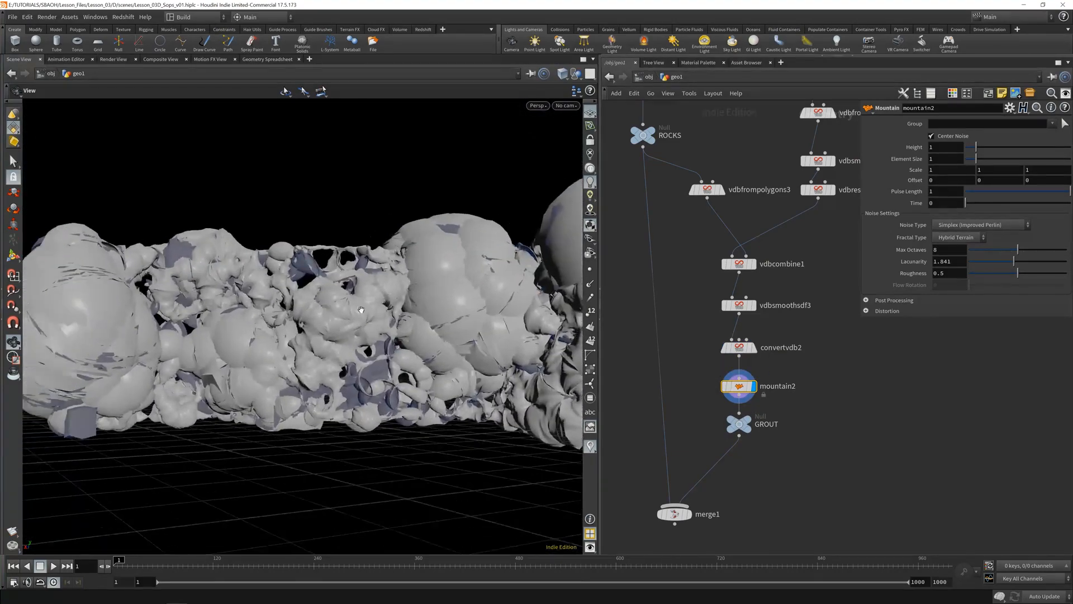
right_drag(361, 310, 368, 332)
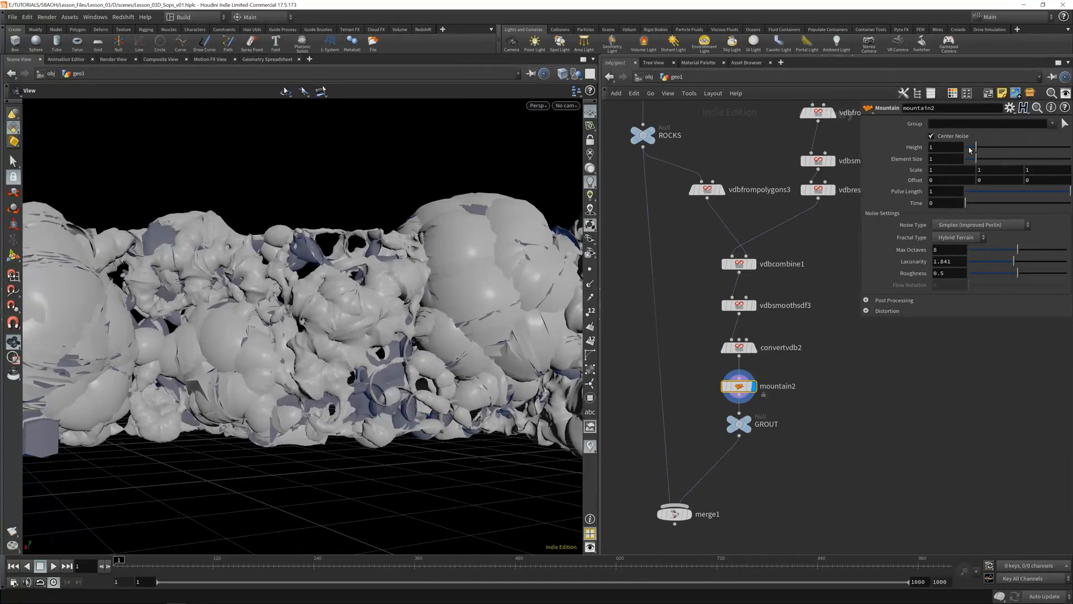
drag(976, 148, 968, 151)
click(958, 237)
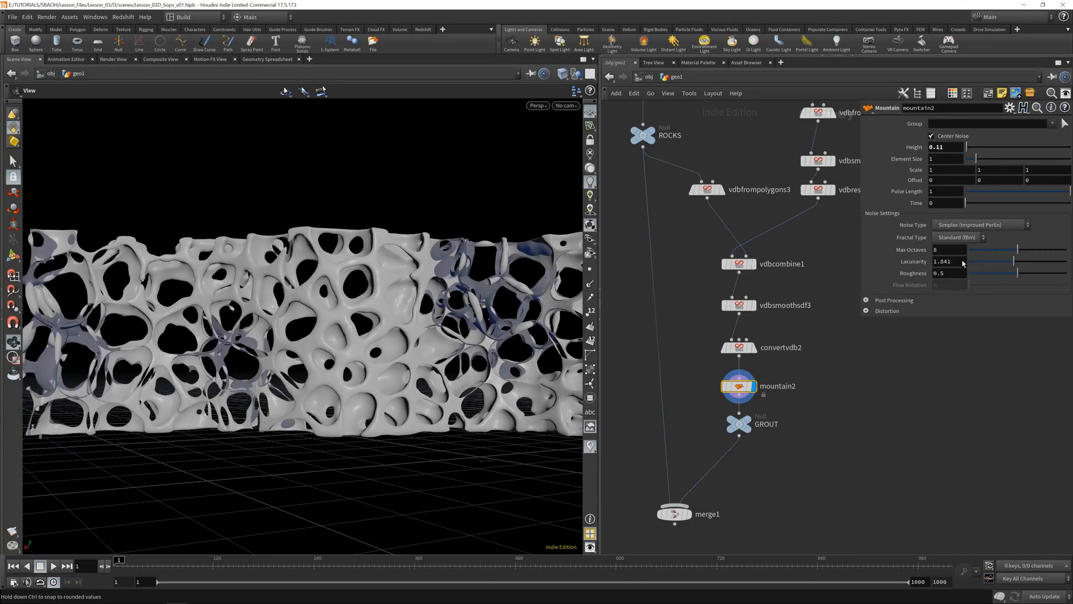
click(961, 260)
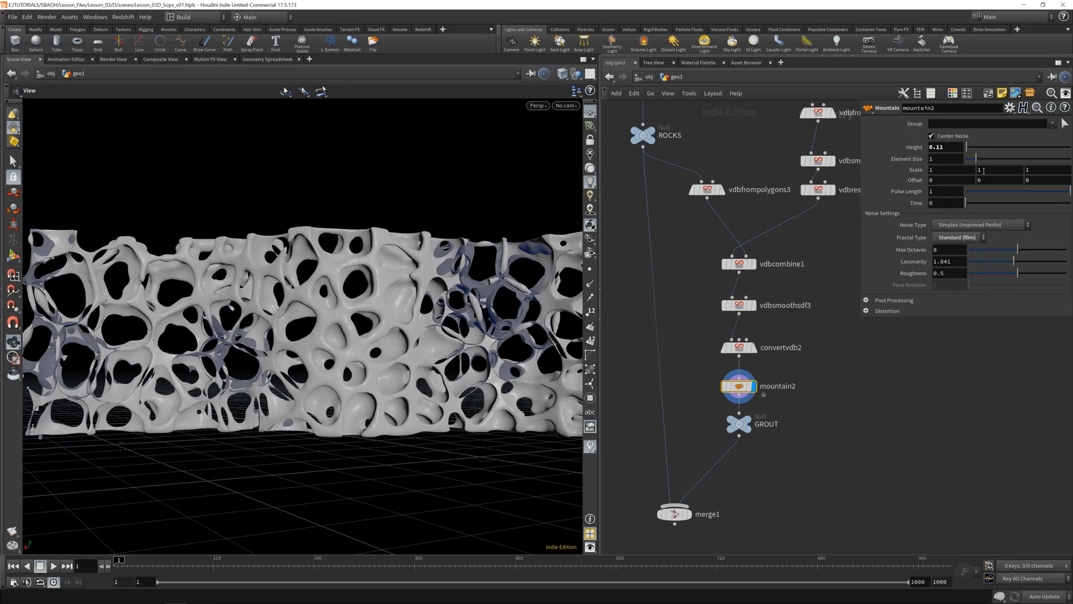
Step: Set mountain2's Element Size to .01 and reduce its Height to 0.012
middle_drag(947, 159, 941, 158)
double_click(947, 159)
text(1)
key(Return)
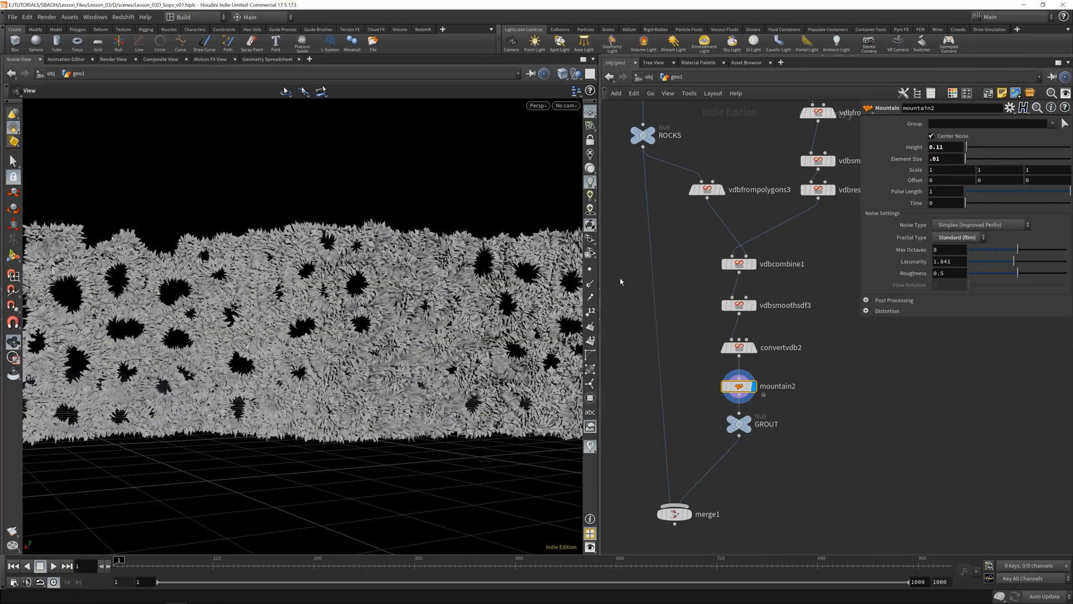
drag(341, 316, 366, 326)
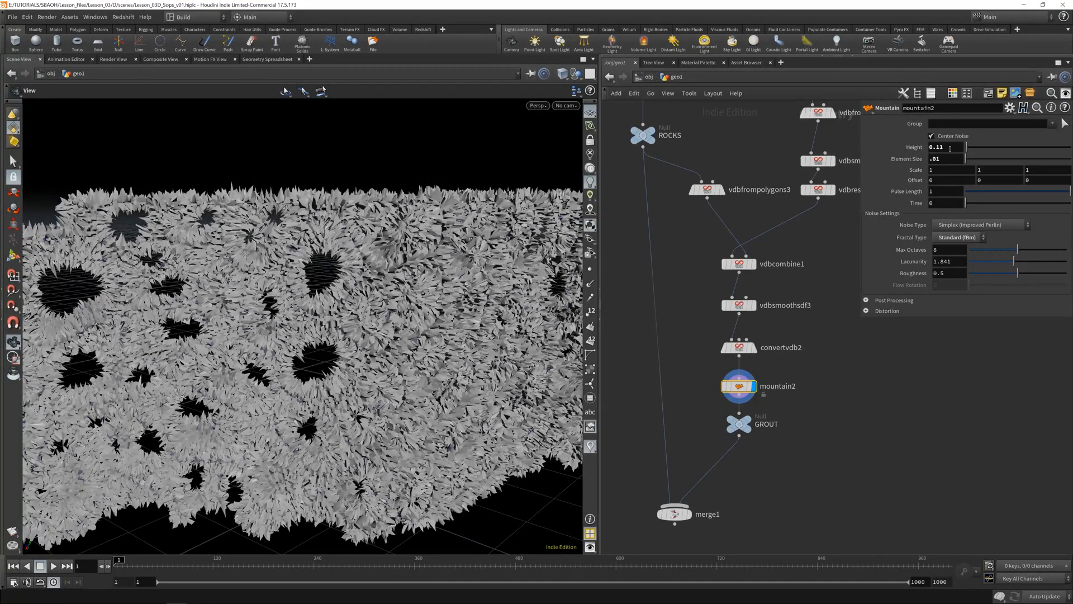
middle_drag(955, 146, 538, 171)
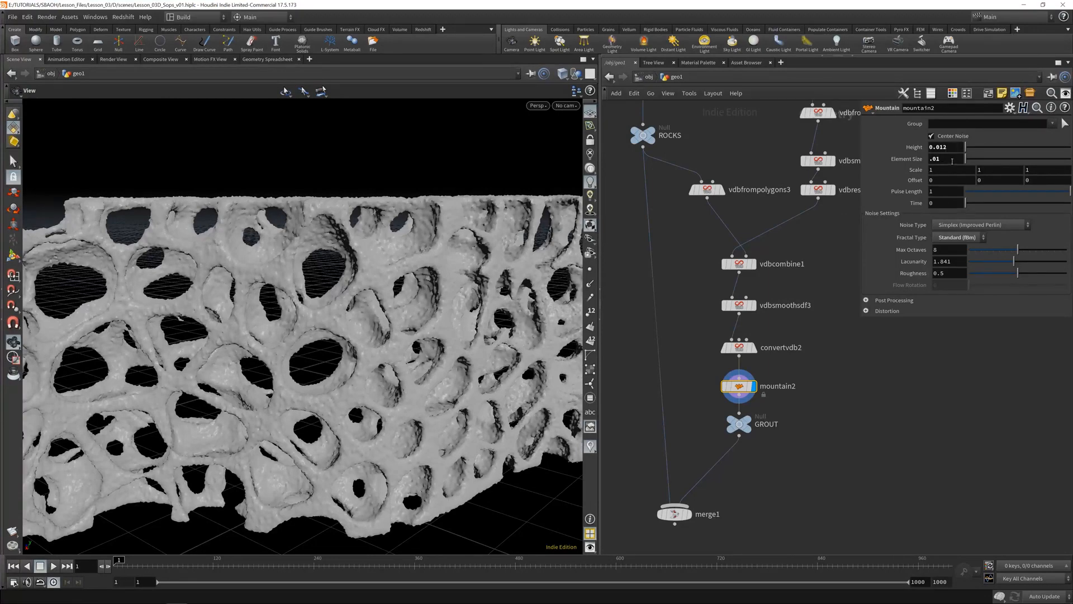
Step: Raise mountain2's Element Size to 0.055 and save the scene
middle_drag(952, 161, 1060, 194)
key(ctrl+s)
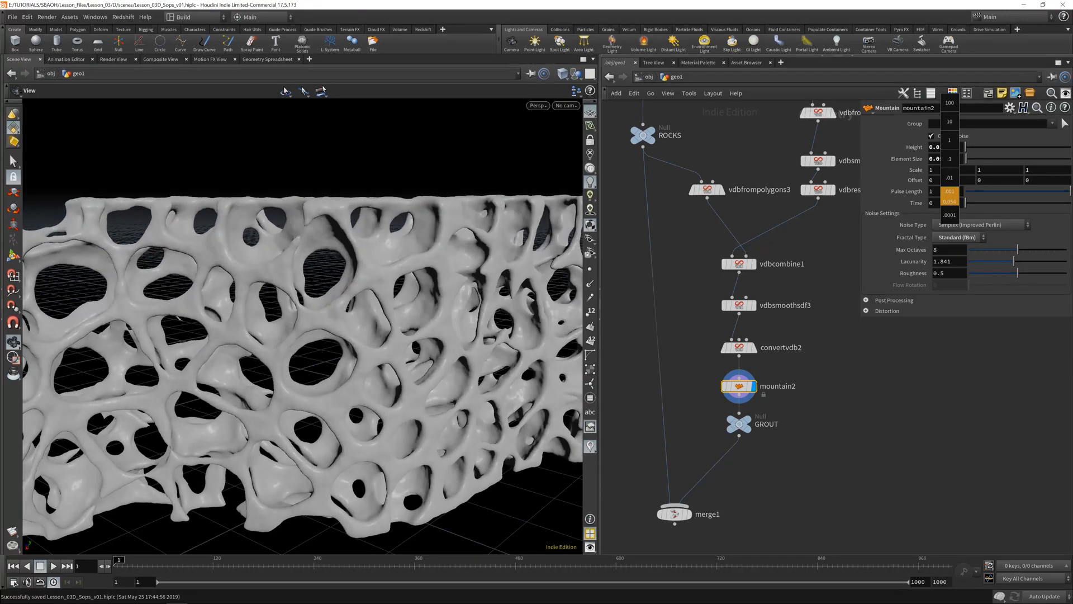
middle_drag(953, 196, 949, 196)
Step: Display merge1 and examine the complete stone wall with the noisy grout
drag(468, 243, 396, 309)
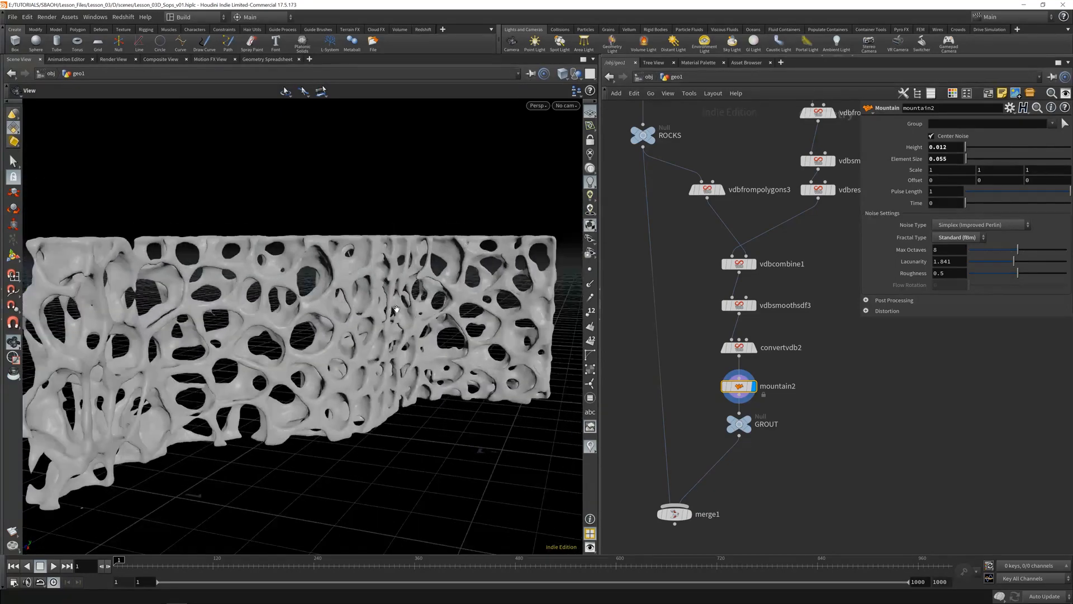
mouse_move(695, 505)
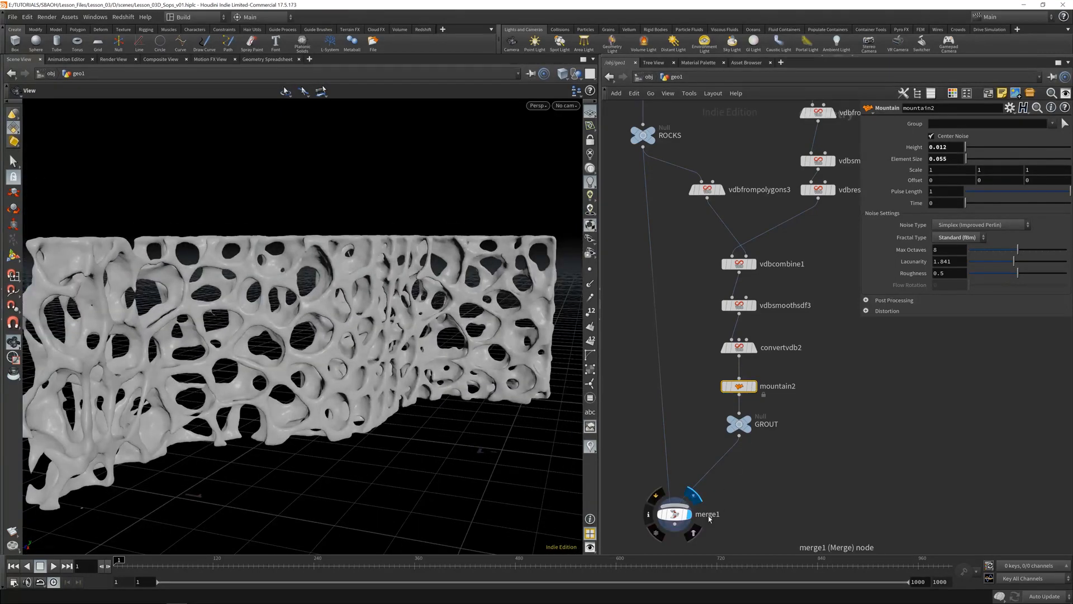
mouse_move(190, 360)
mouse_down()
mouse_move(317, 295)
mouse_move(496, 346)
mouse_move(257, 354)
mouse_move(400, 374)
mouse_move(481, 356)
mouse_move(350, 382)
mouse_move(451, 369)
mouse_move(421, 368)
mouse_move(411, 330)
mouse_up()
right_drag(313, 336, 288, 338)
mouse_move(287, 339)
mouse_down()
mouse_move(318, 363)
mouse_move(358, 369)
mouse_move(385, 352)
mouse_up()
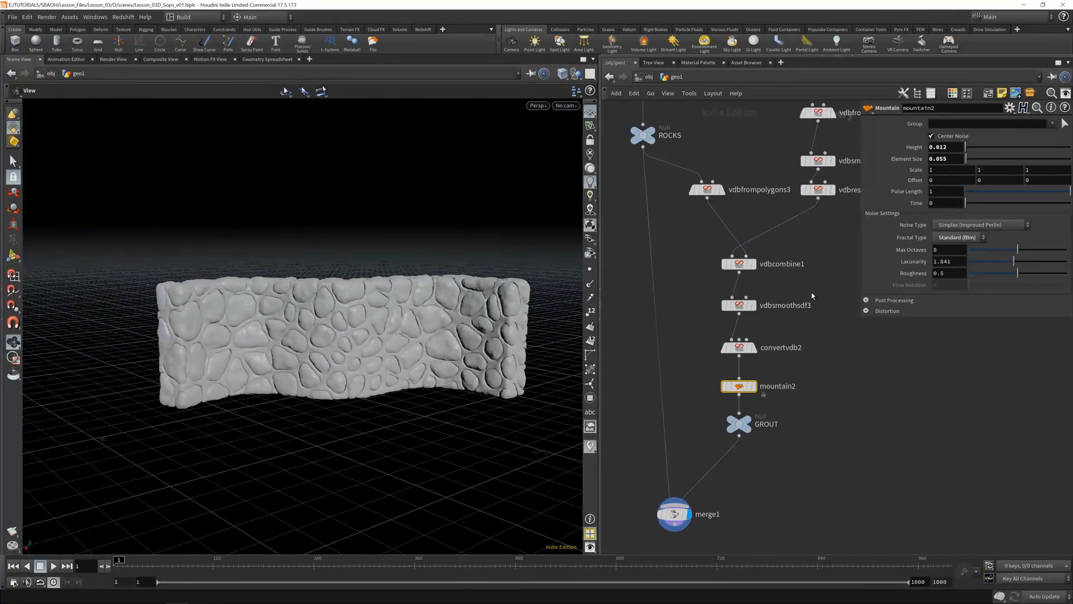
Step: Switch the update mode to Manual and select the curve1 node above resample1
middle_drag(810, 260, 821, 407)
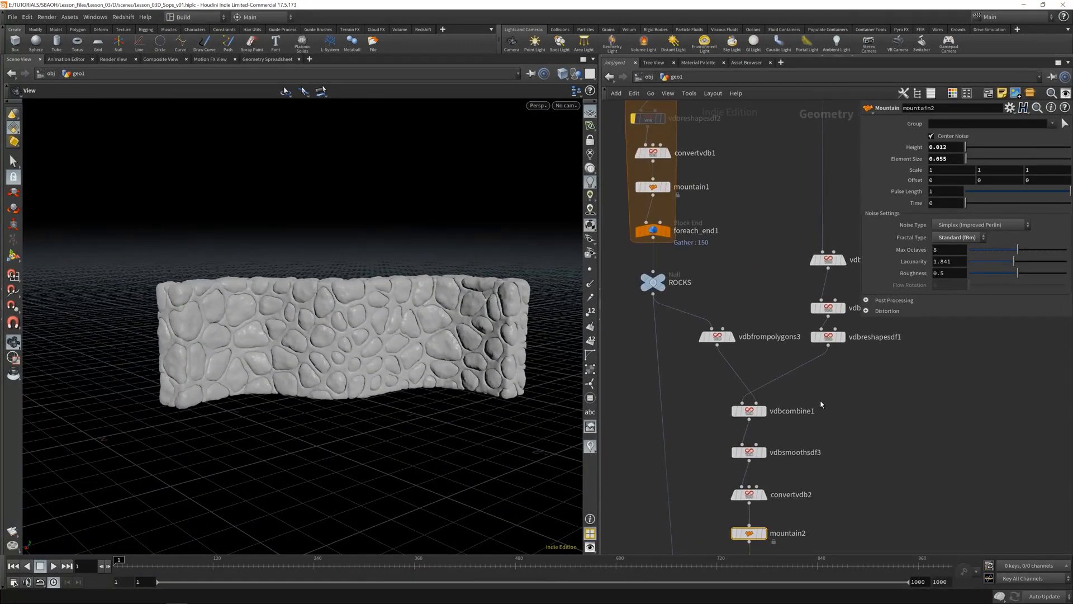
scroll(819, 408, down, 6)
middle_drag(802, 179, 786, 324)
scroll(786, 324, up, 8)
middle_drag(841, 443, 816, 407)
scroll(816, 407, down, 4)
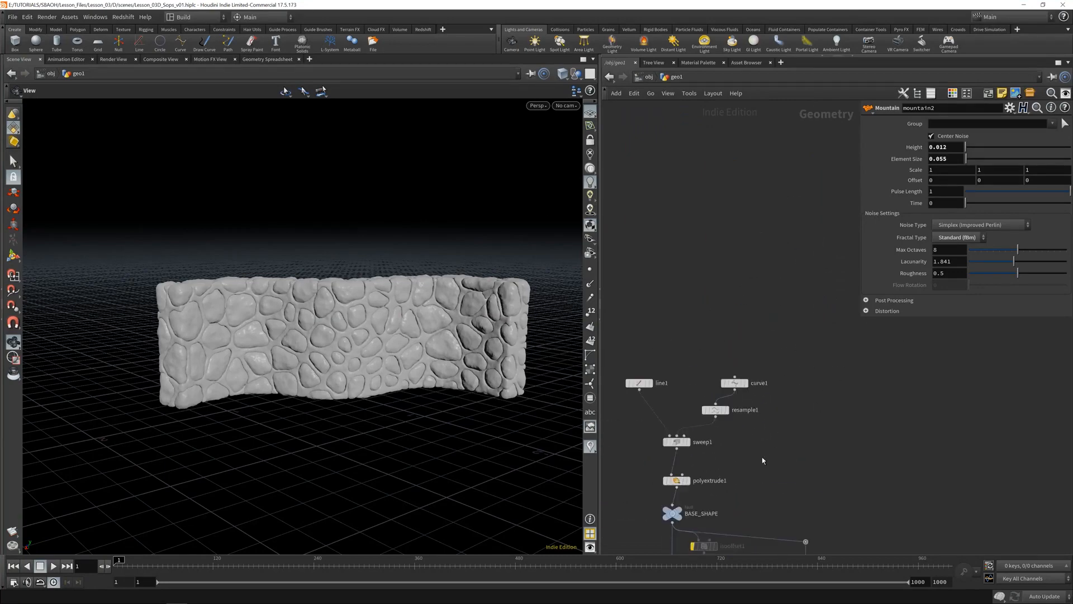
middle_drag(763, 457, 803, 396)
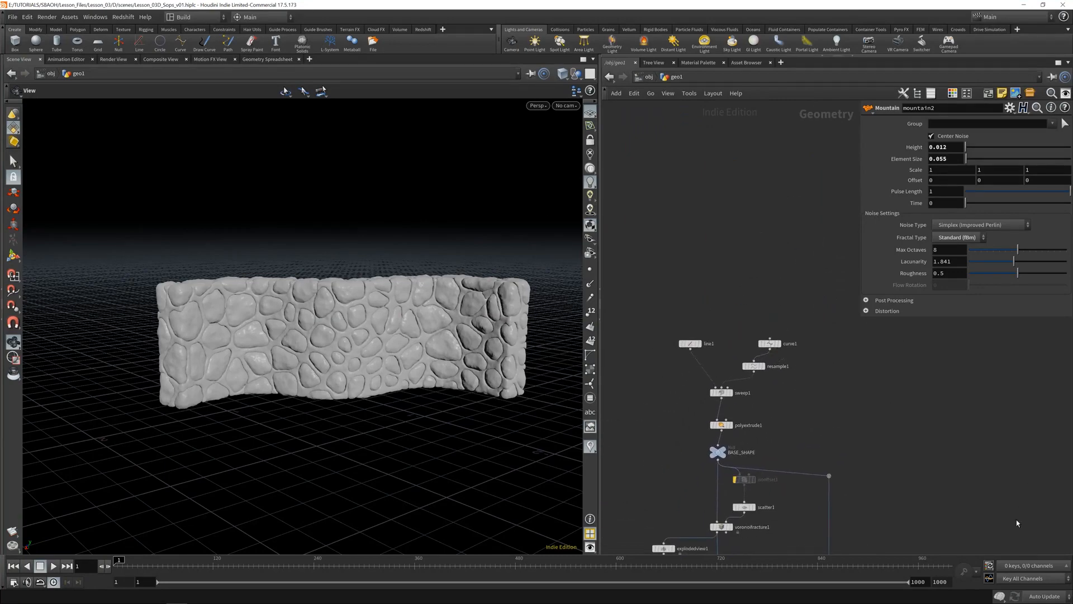
click(1046, 596)
click(1037, 587)
drag(743, 303, 780, 347)
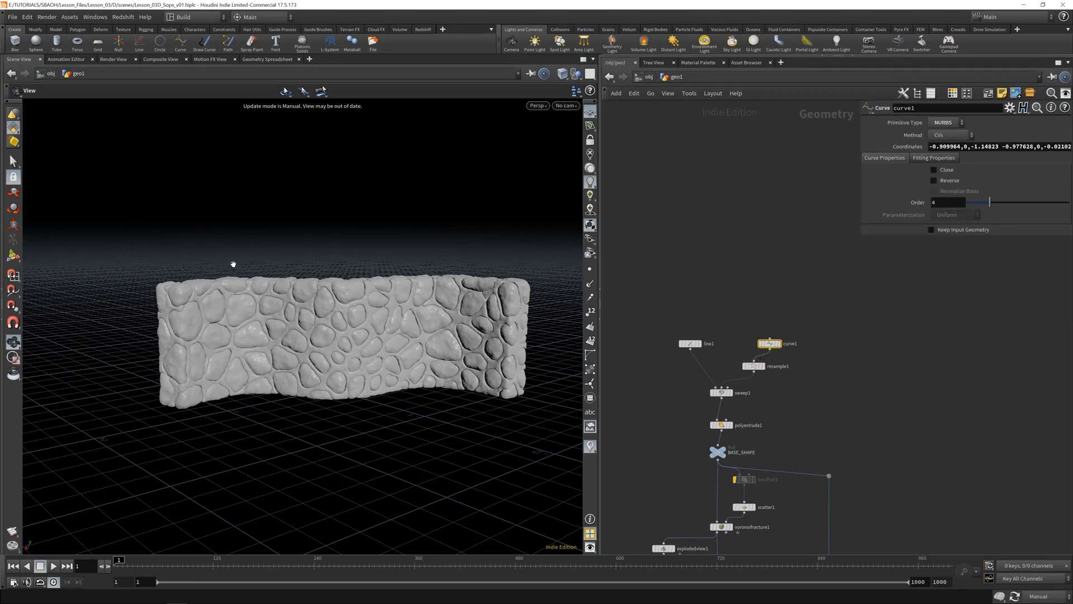
Step: Display curve1 with its point handles active and return the update mode to Auto Update
drag(235, 263, 266, 353)
click(13, 256)
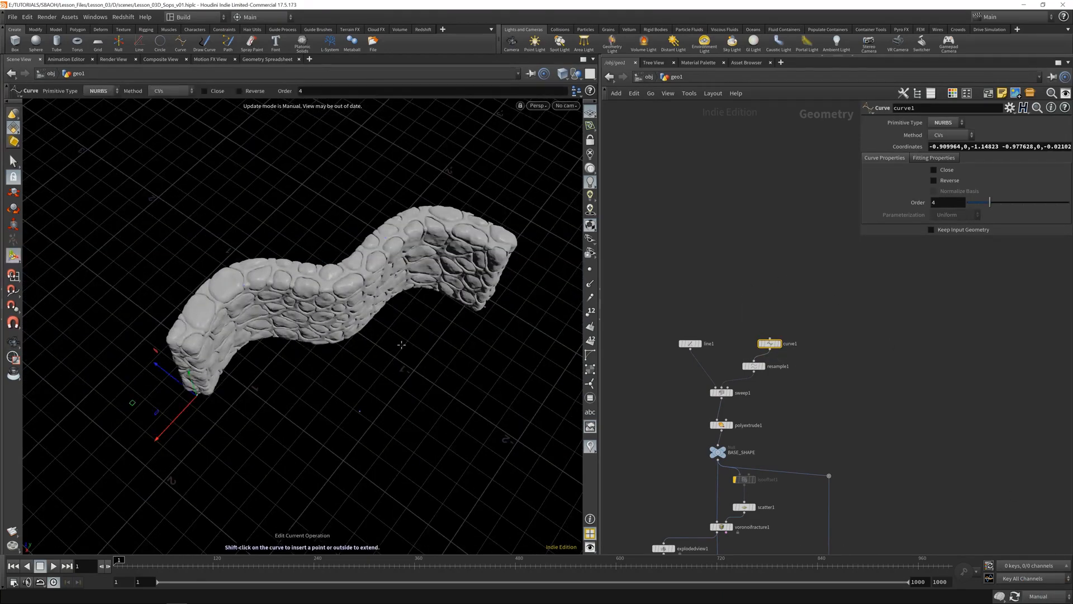
alt+drag(366, 307, 350, 345)
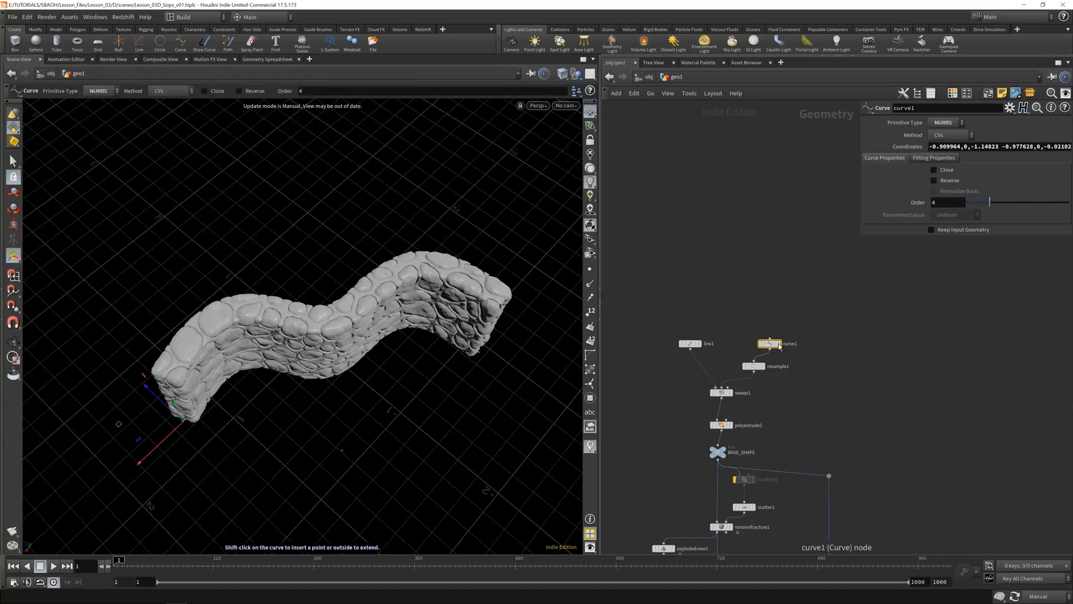
mouse_move(783, 346)
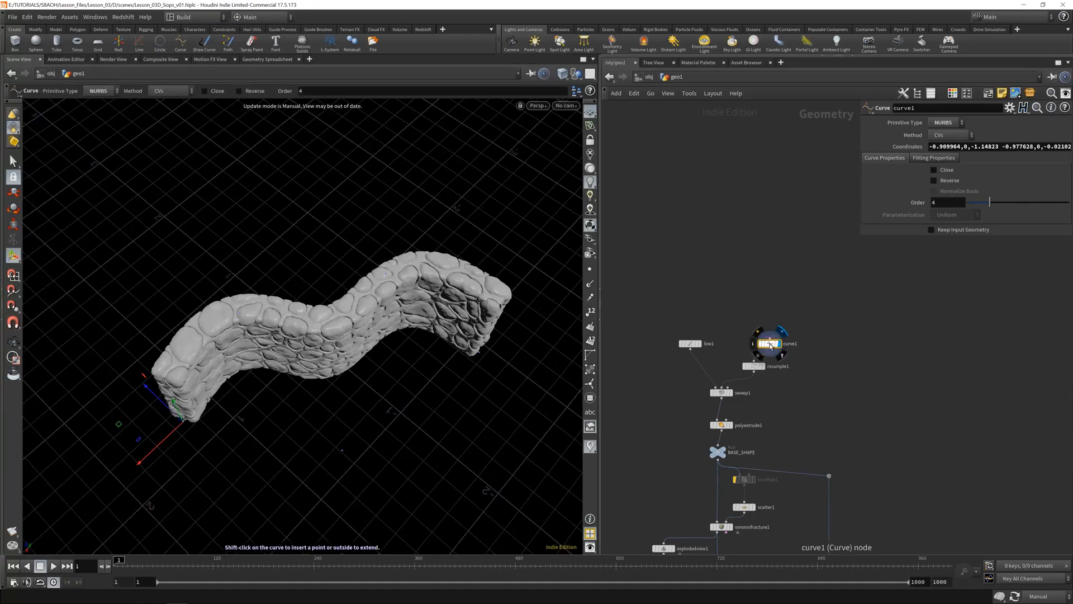
click(781, 343)
click(1033, 597)
click(1043, 564)
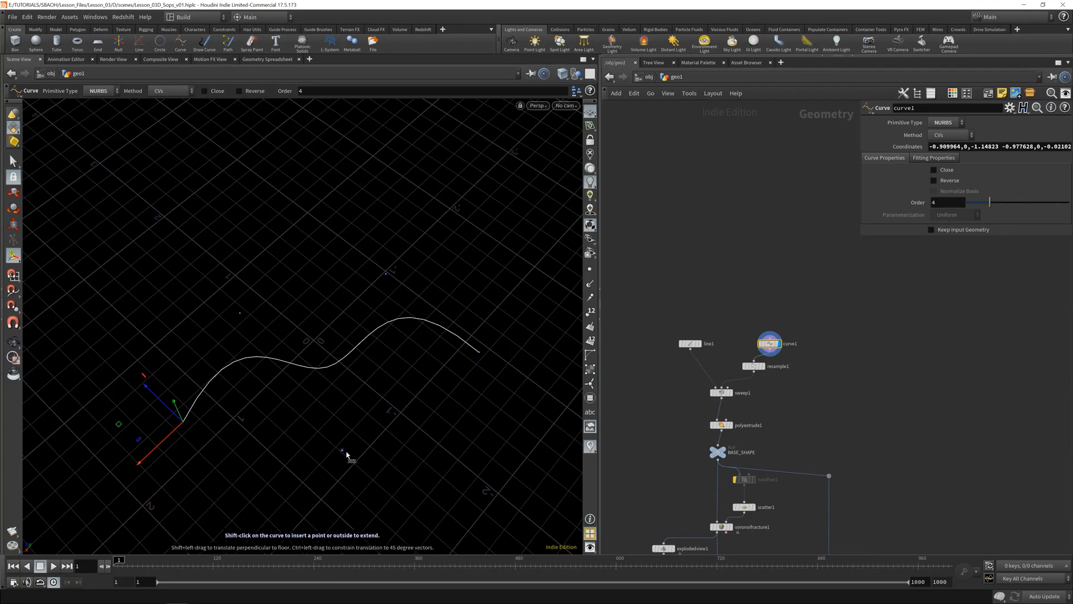
Step: Try reshaping curve1 by moving its control points, and undo the moves
drag(347, 455, 357, 402)
key(ctrl+z)
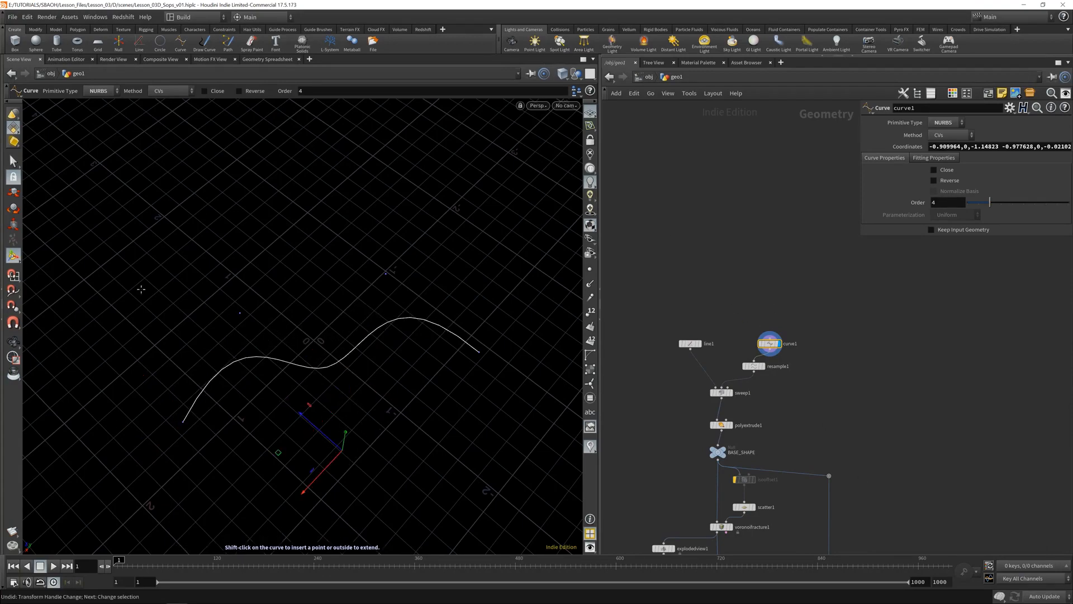
drag(278, 453, 263, 363)
drag(183, 423, 298, 217)
alt+drag(302, 327, 358, 258)
key(Return)
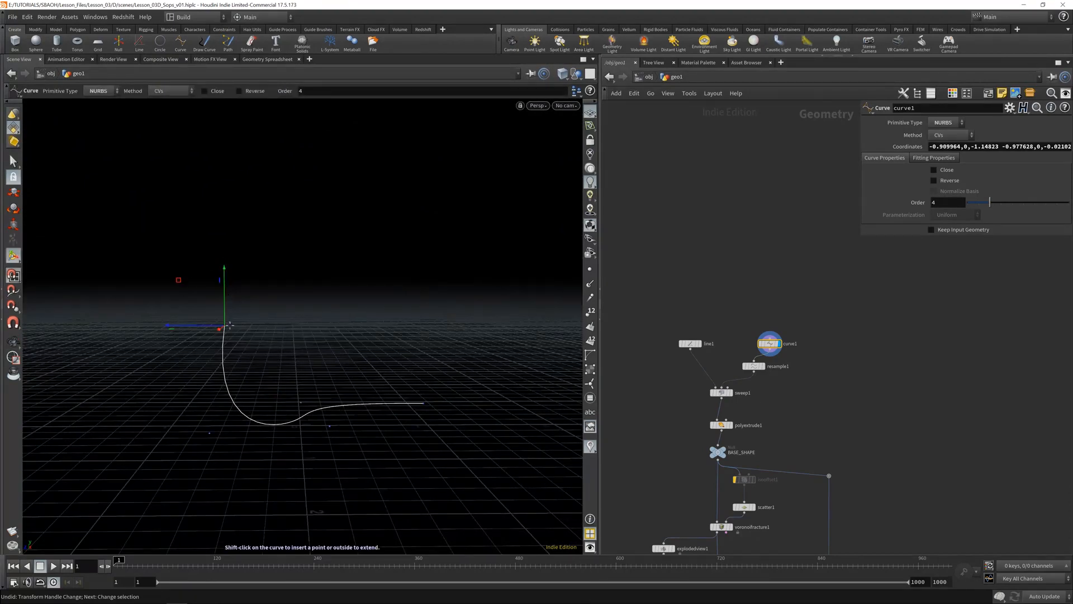
drag(222, 327, 316, 375)
click(321, 323)
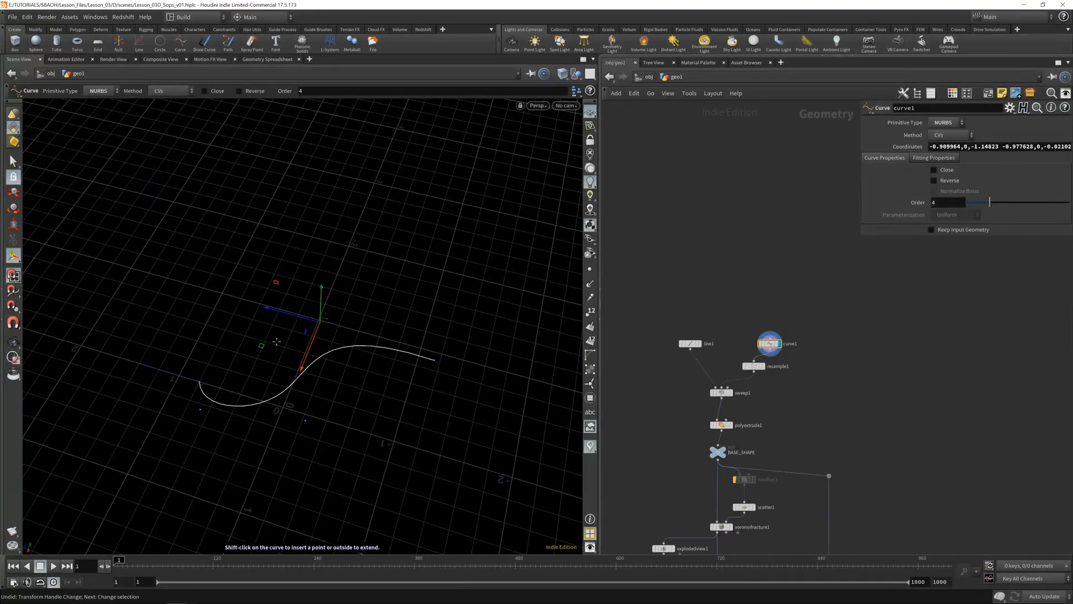
drag(261, 347, 323, 272)
key(ctrl+z)
alt+drag(357, 326, 339, 339)
key(Return)
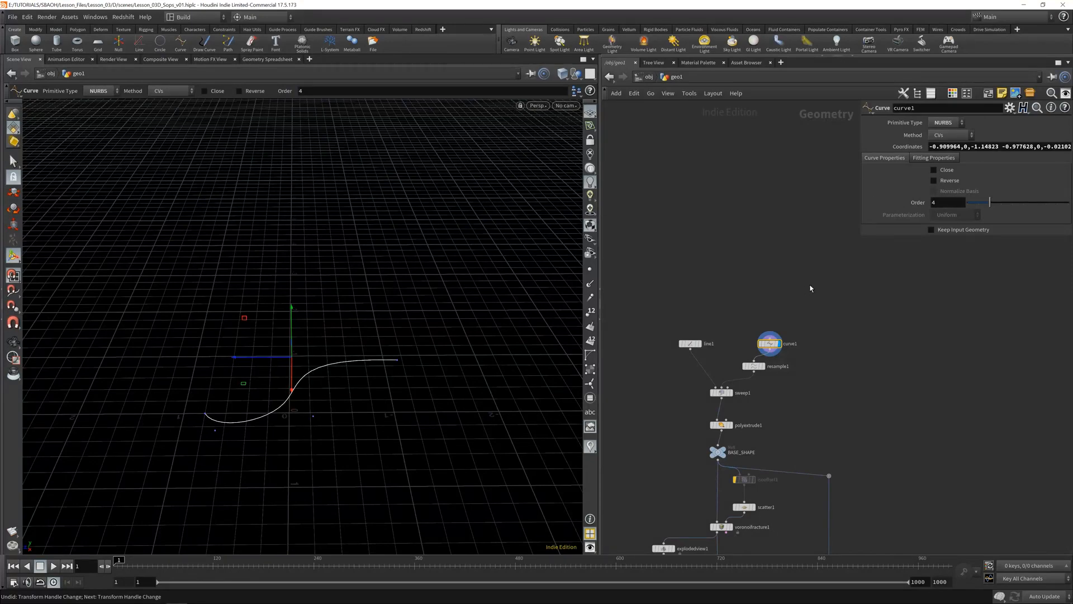
Step: Add a Circle node above curve1 in the network
key(Tab)
text(grid)
key(Return)
click(814, 284)
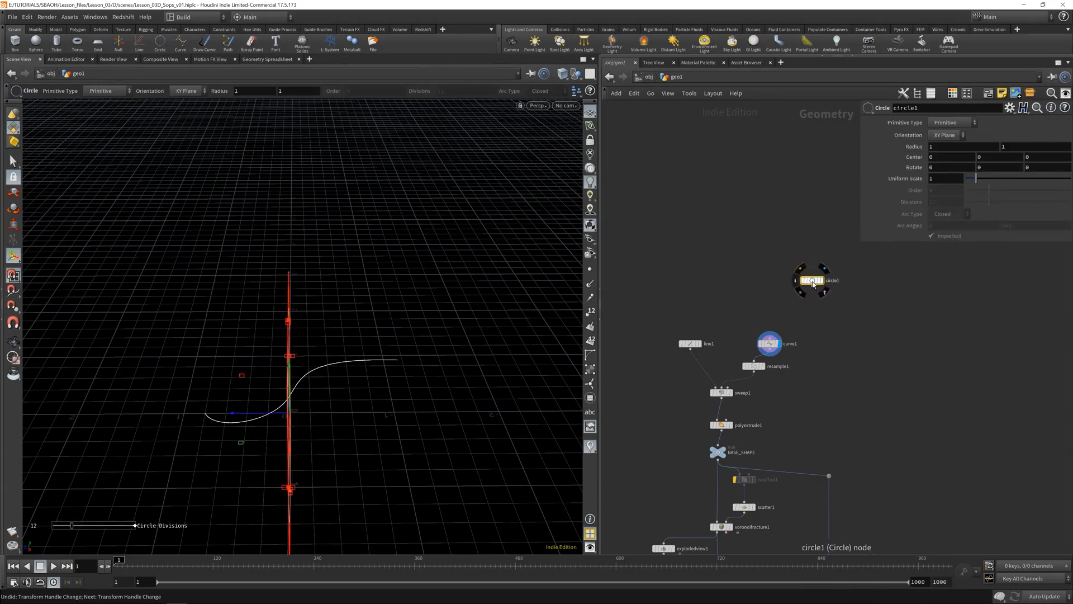
Step: Set circle1's Orientation to ZX Plane and its Uniform Scale to 0.7
alt+drag(307, 385, 278, 386)
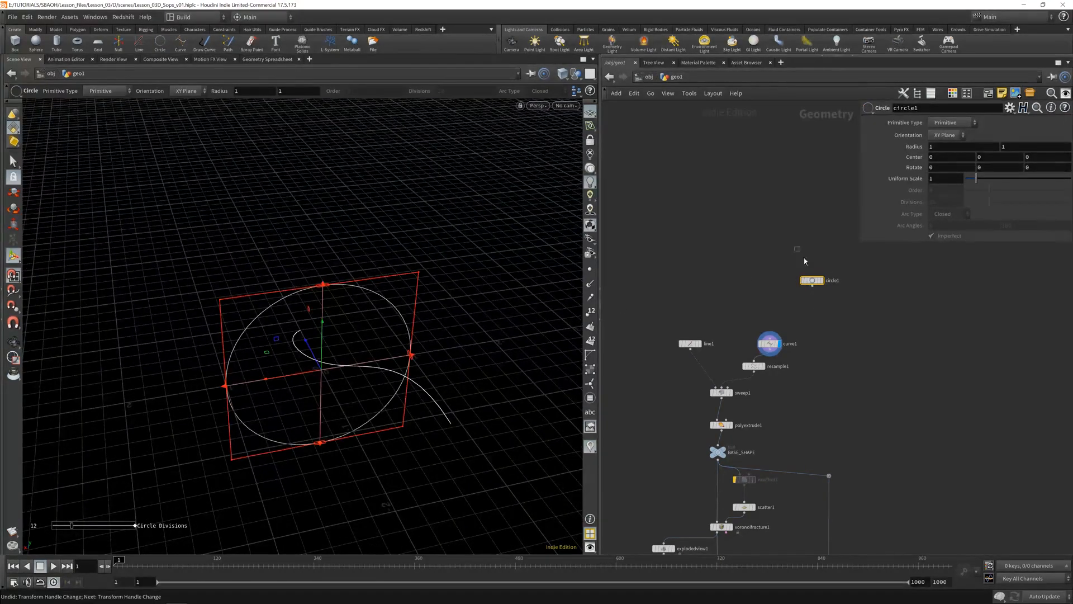
click(953, 135)
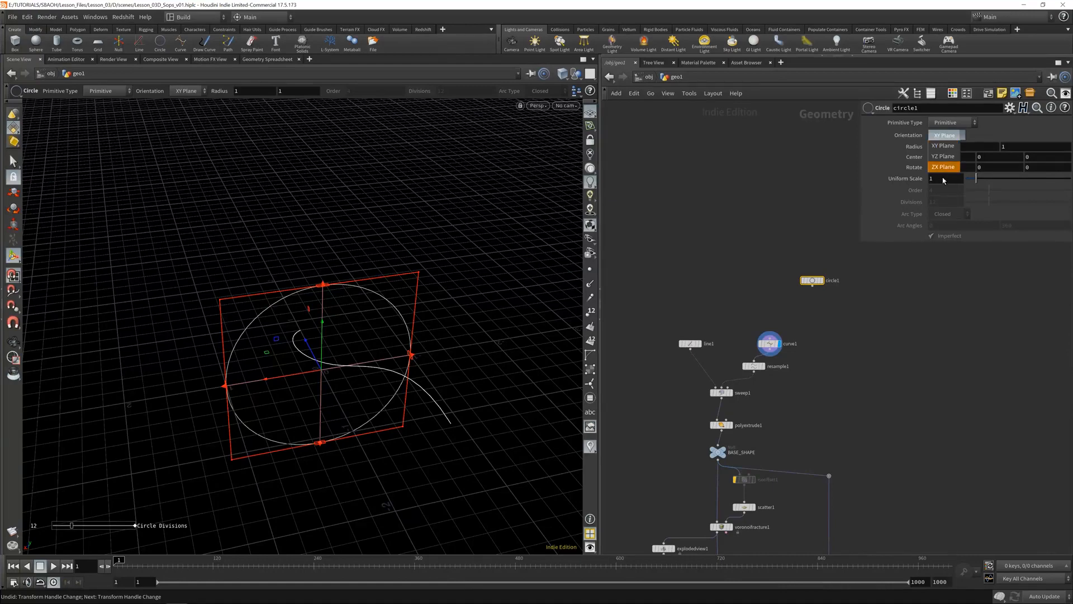
click(949, 165)
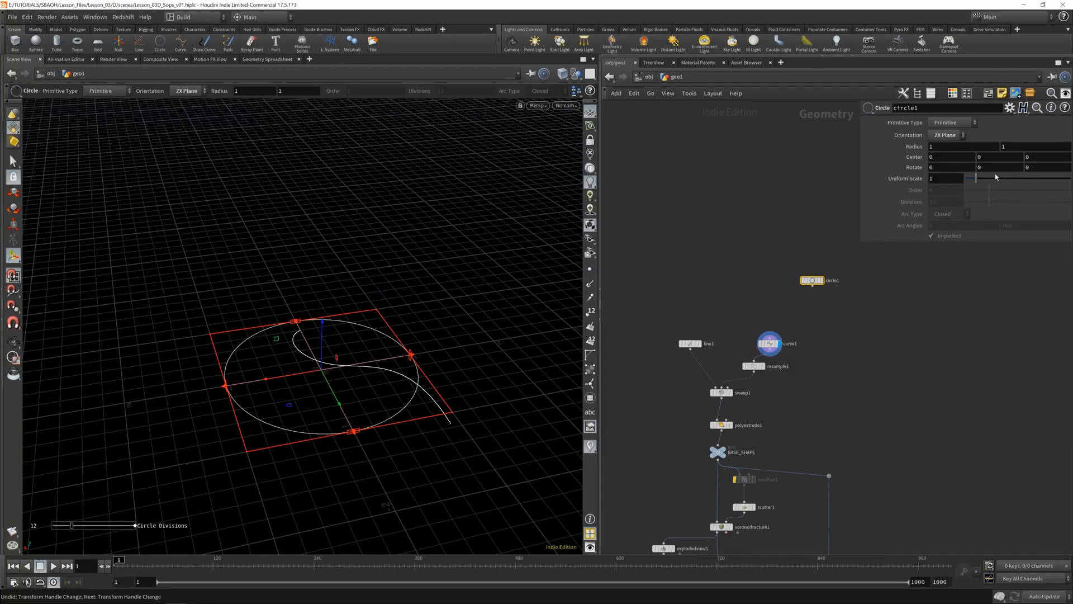
drag(976, 182, 1042, 186)
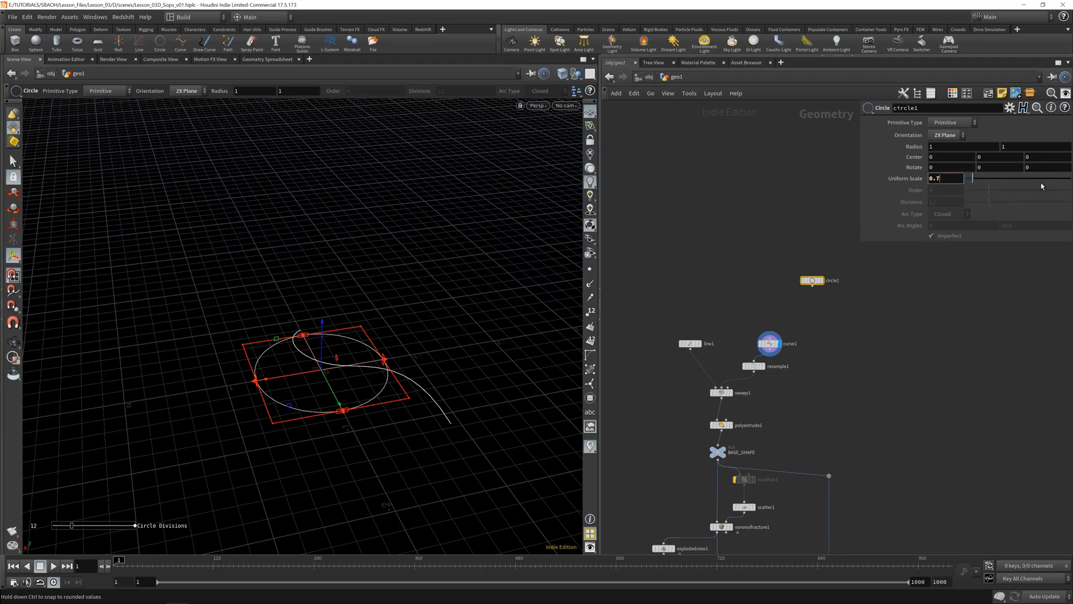
text(7)
key(Return)
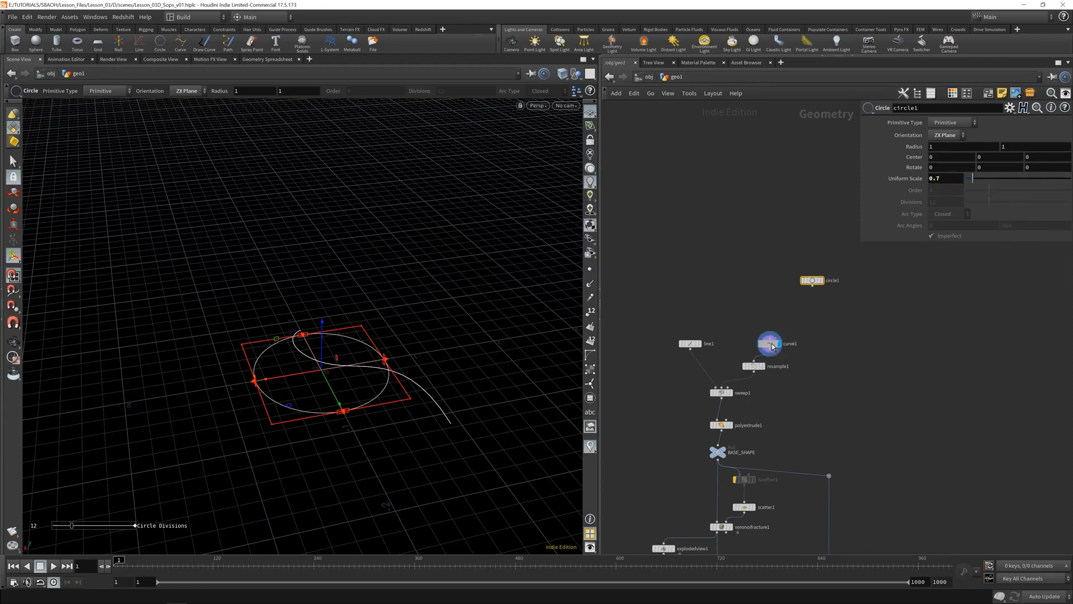
Step: Wire circle1 into resample1 in place of curve1, and display the resampled circle with its points shown
drag(772, 350, 756, 329)
click(755, 324)
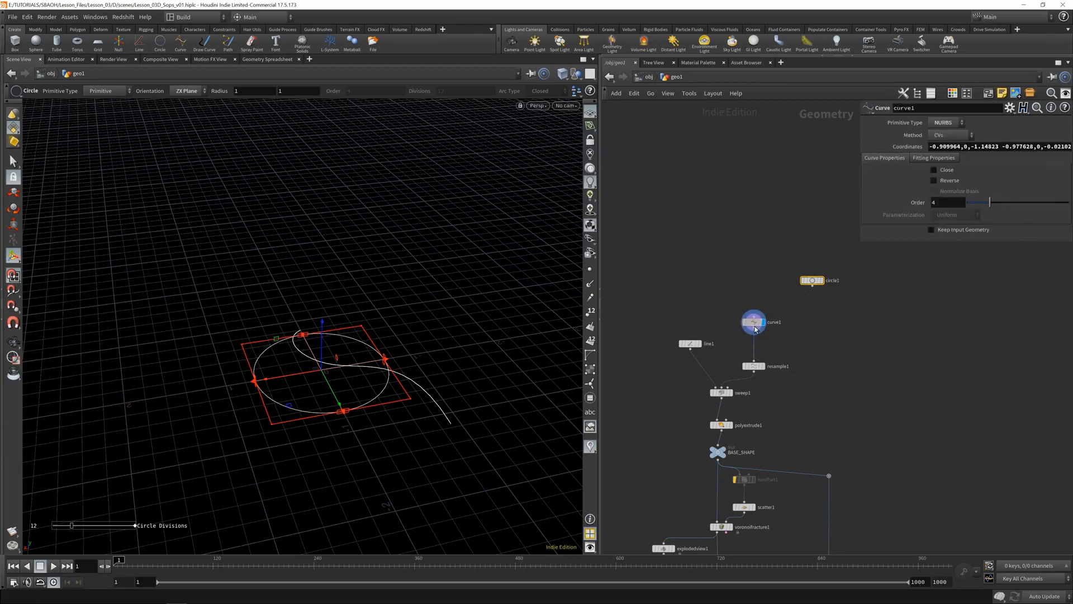
click(753, 368)
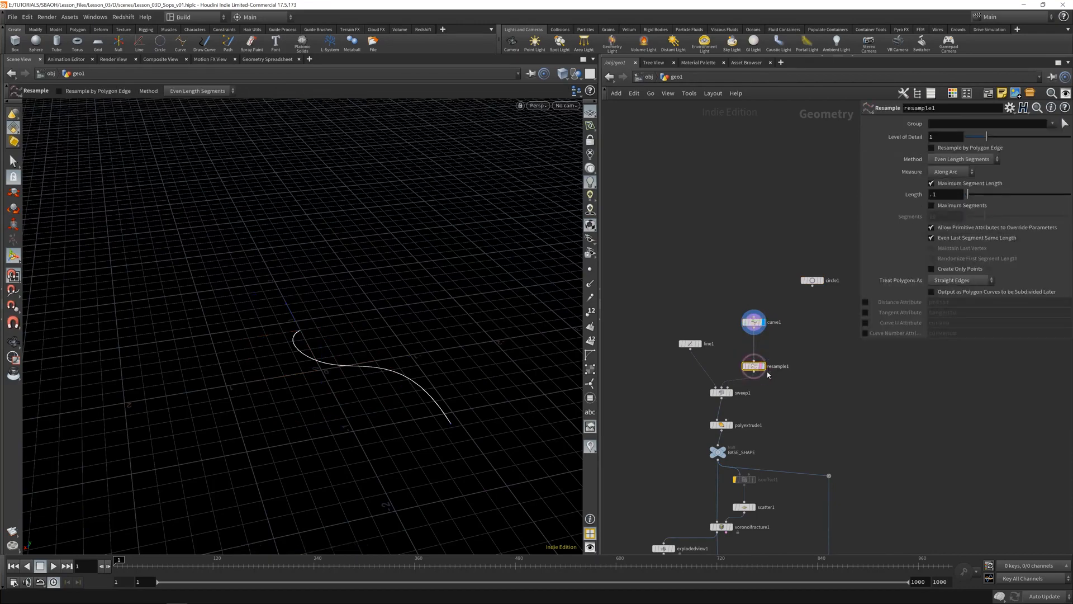
drag(753, 359, 812, 285)
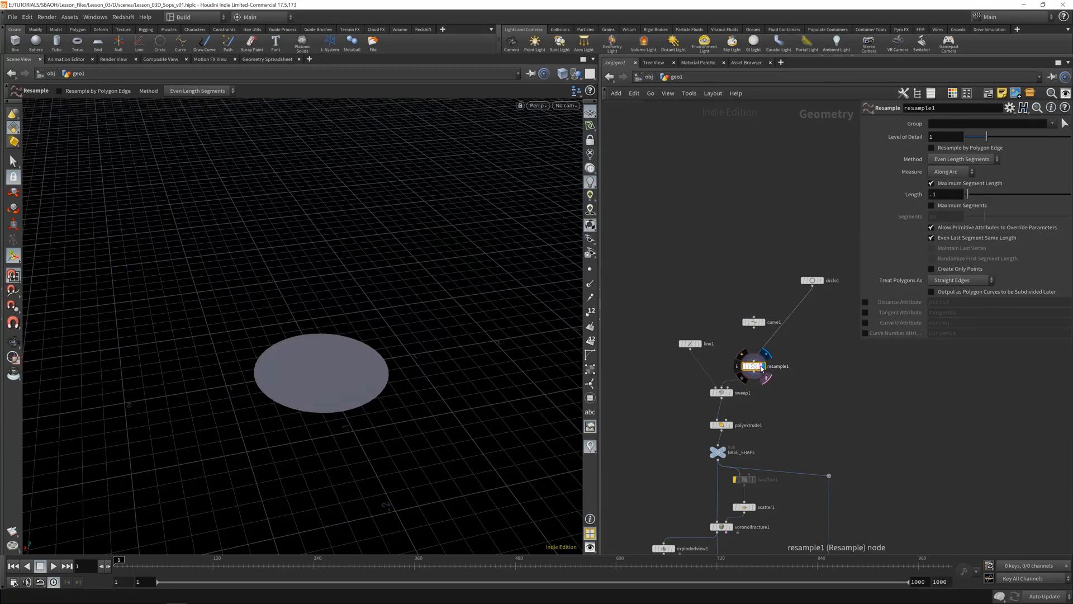
alt+right_drag(274, 376, 395, 408)
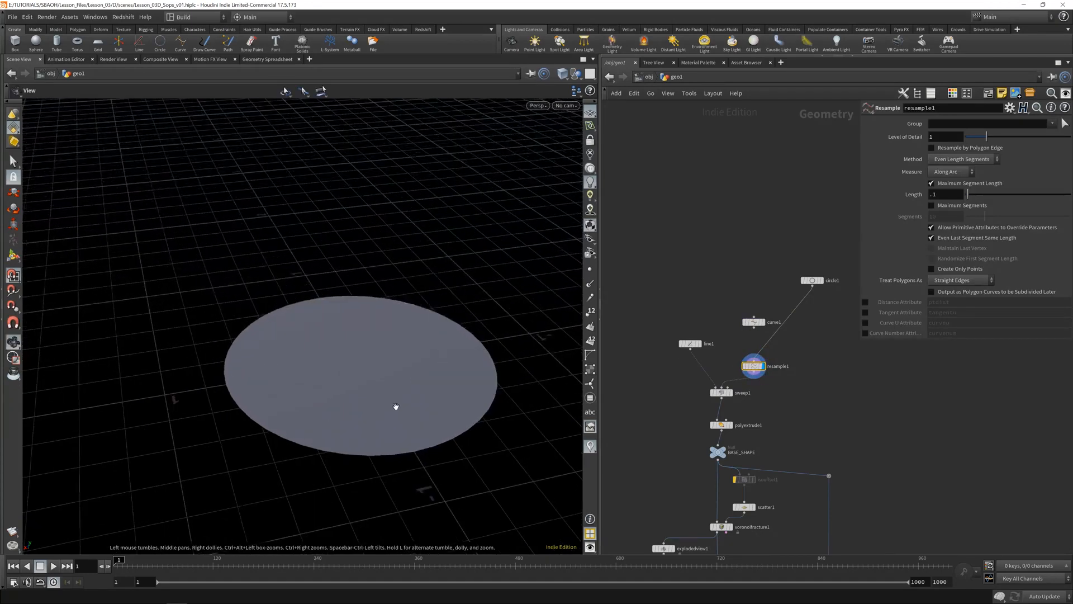
alt+middle_drag(395, 408, 329, 367)
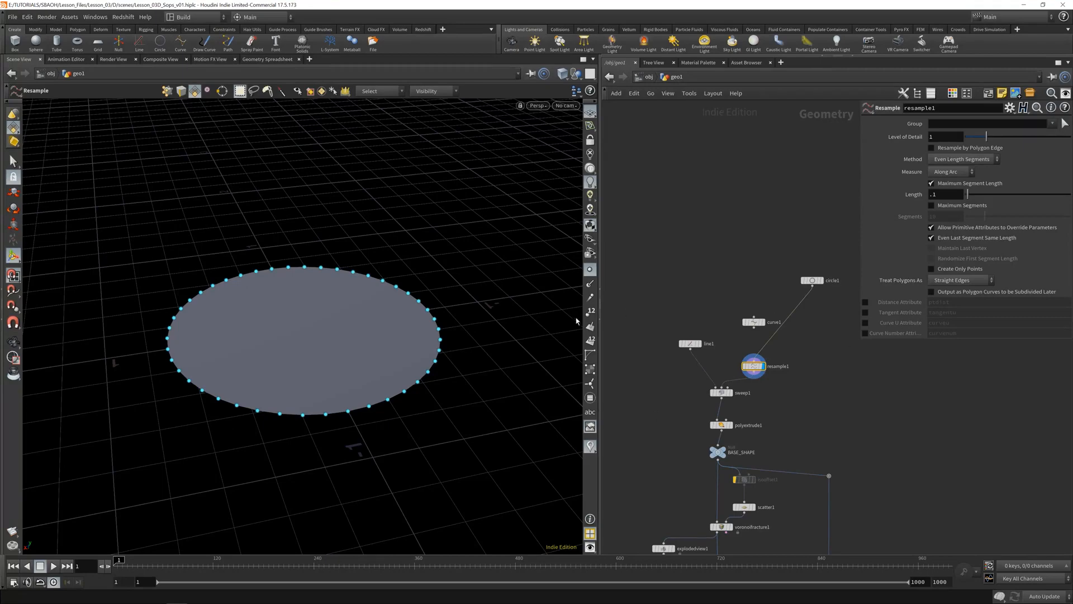
Step: Display sweep1 with its Output settings and view the swept ring at its open seam
click(730, 392)
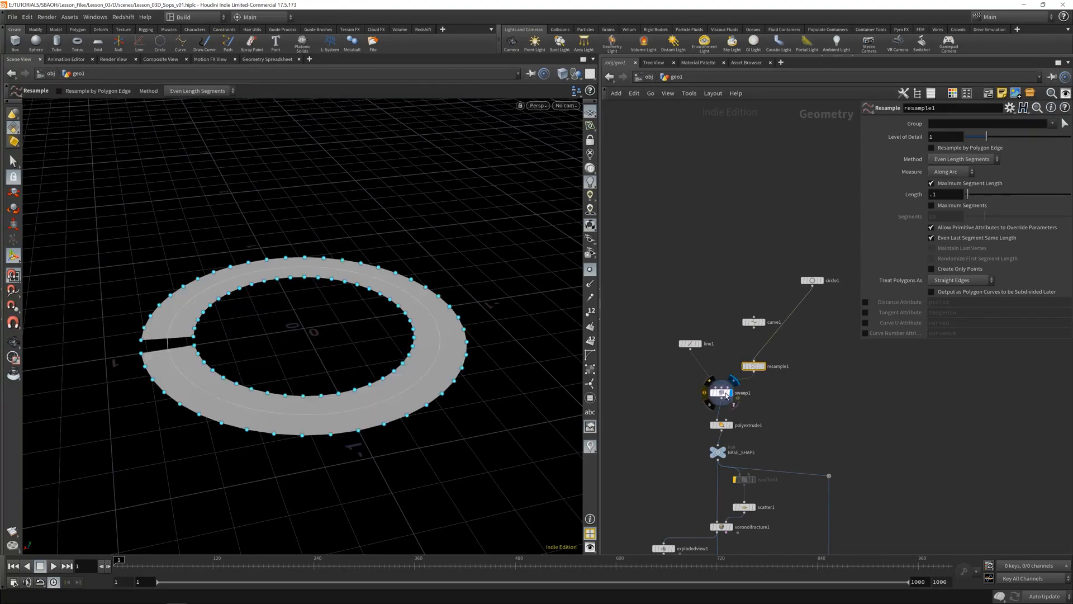
key(Escape)
drag(470, 367, 205, 353)
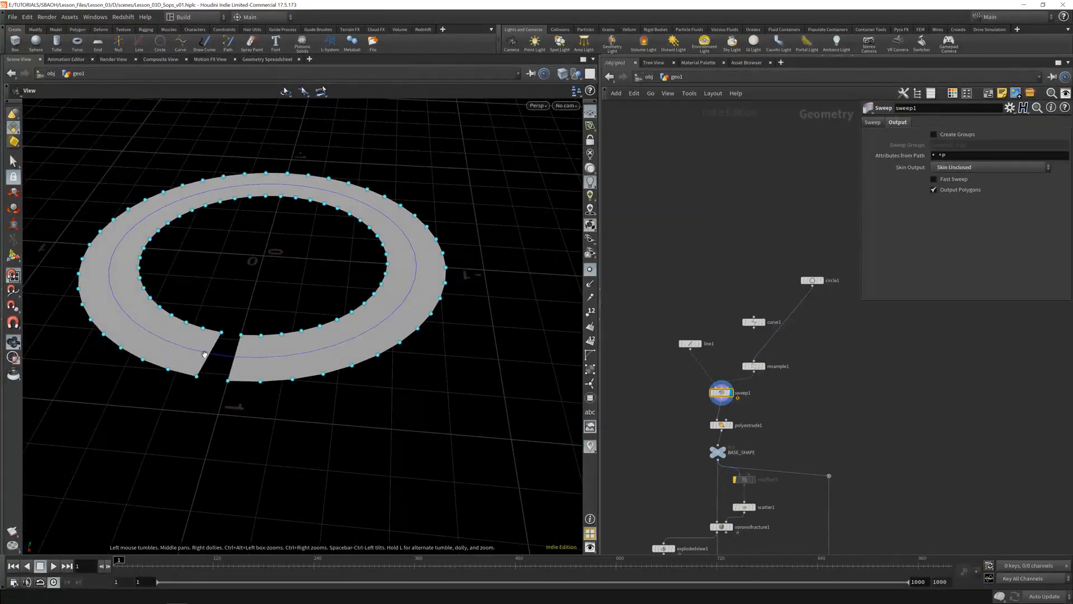
key(Return)
Step: Set sweep1's Skin Output to Skin with Auto Closure, comparing it against Skin Unclosed
click(989, 167)
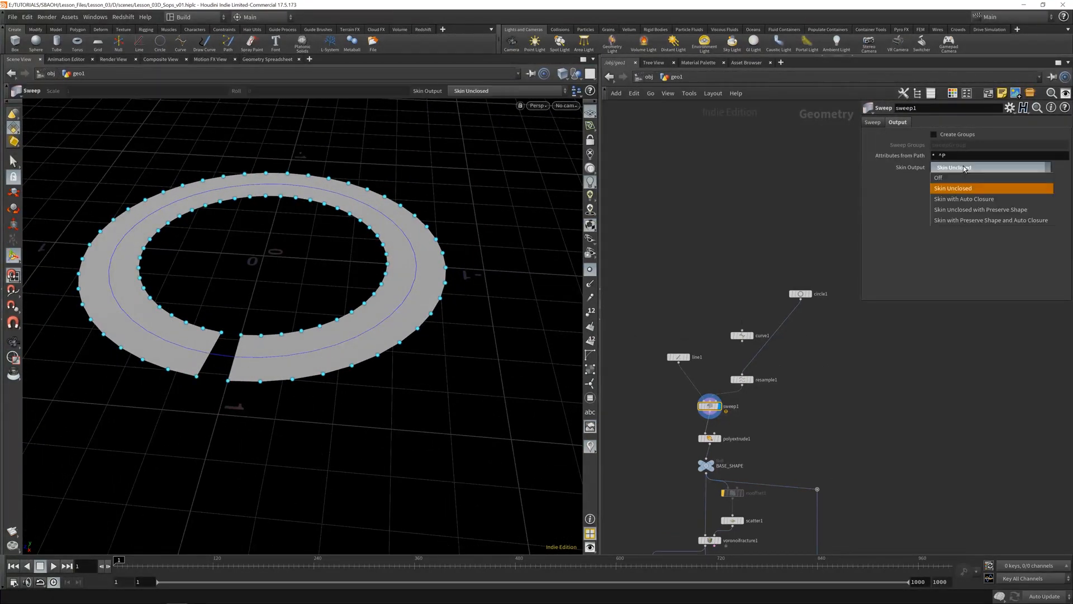
click(963, 199)
click(965, 168)
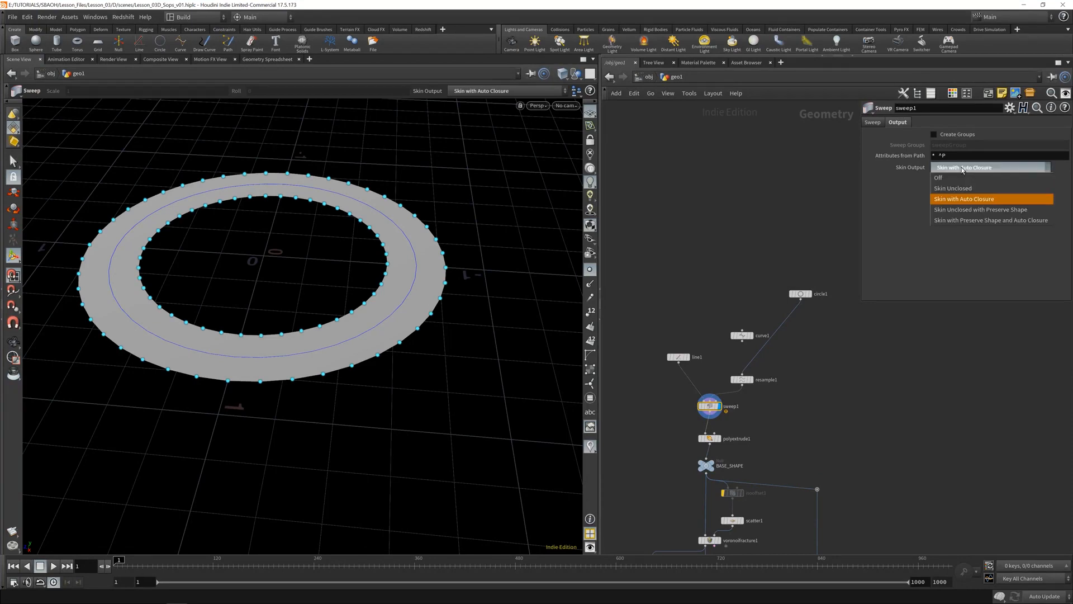
click(957, 189)
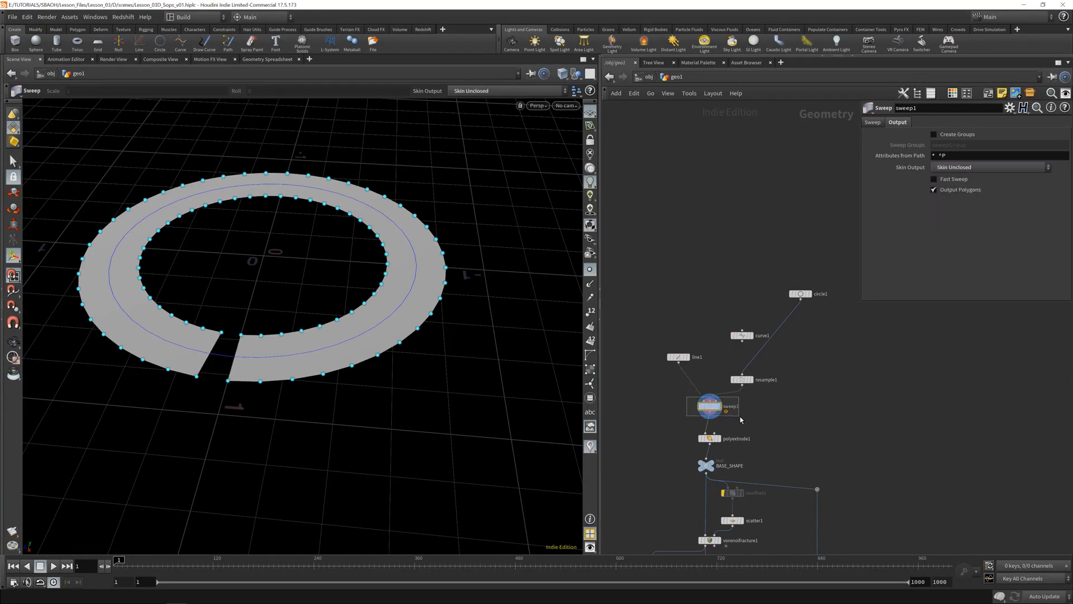
click(986, 168)
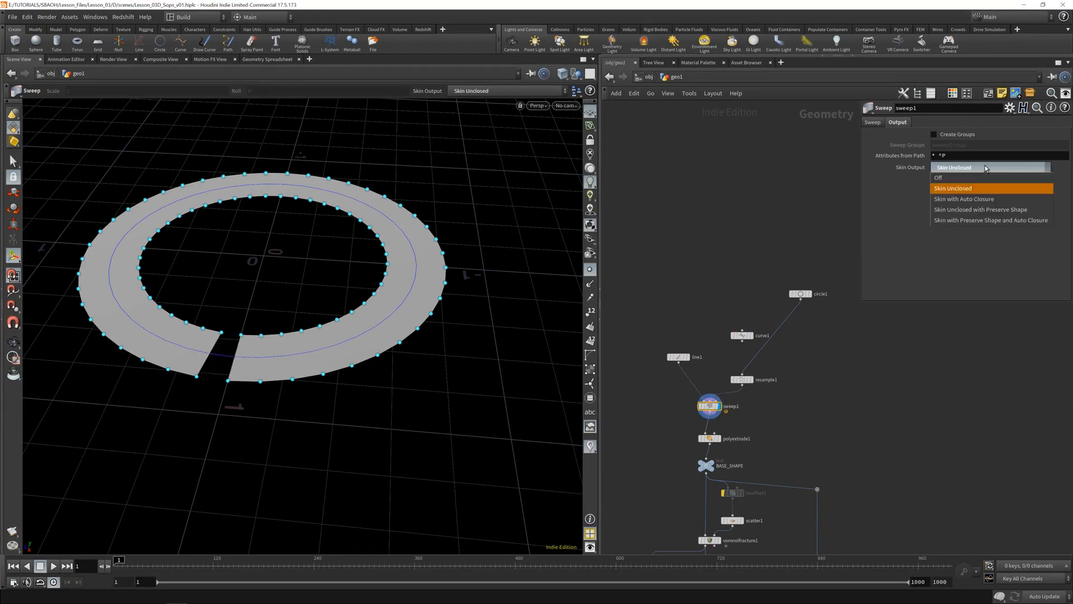
click(971, 199)
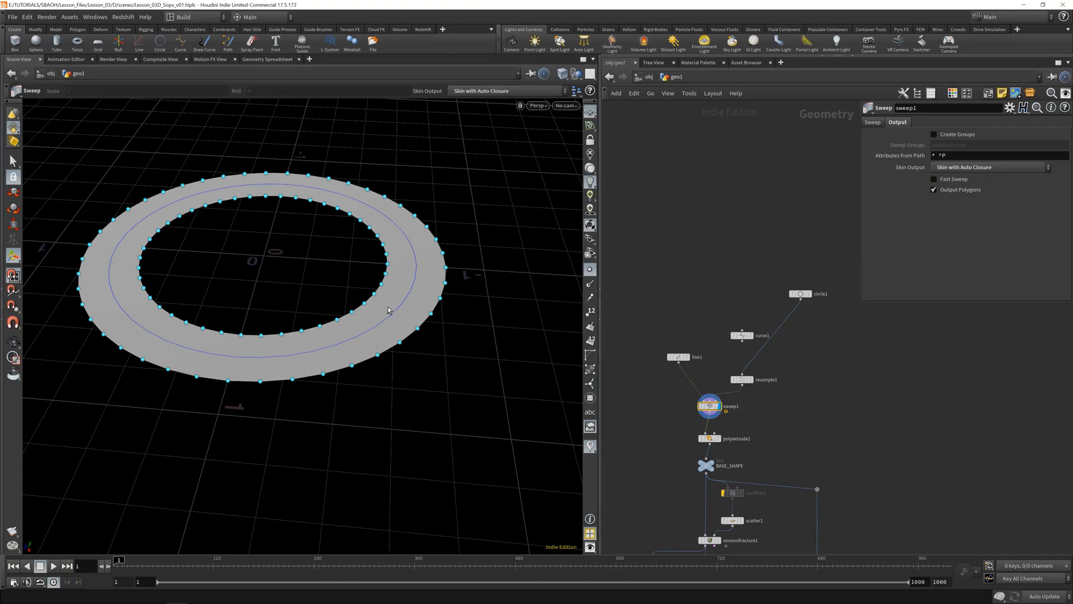
key(Escape)
drag(388, 310, 353, 317)
Step: Save the scene with the end of the network around merge1 in view
right_drag(886, 457, 897, 514)
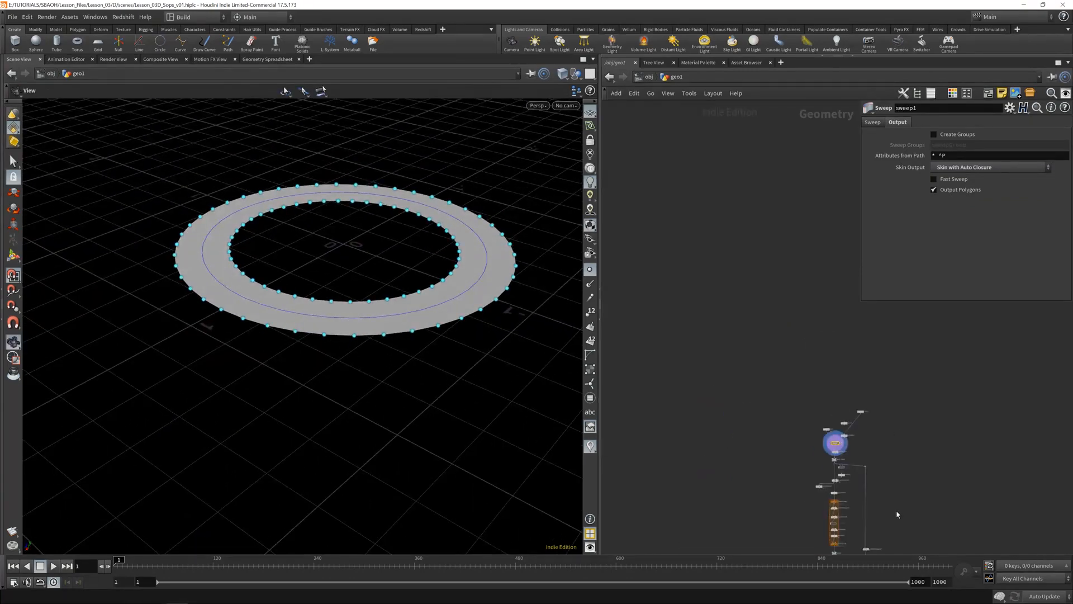
middle_drag(897, 514, 774, 293)
scroll(702, 386, up, 8)
middle_drag(655, 366, 683, 419)
key(ctrl+s)
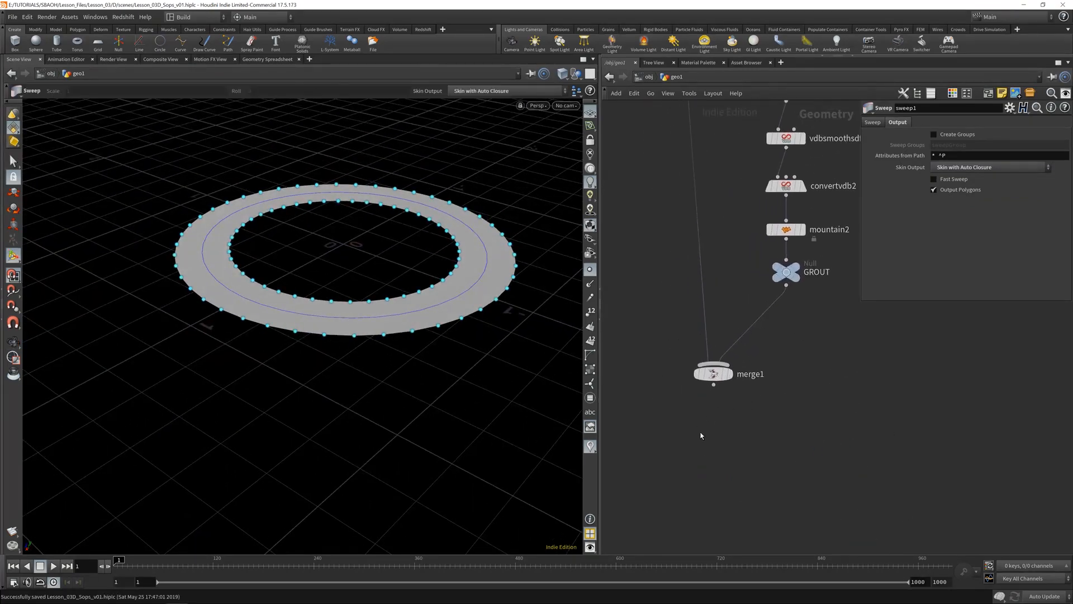
Step: Add a Null node below merge1, wire merge1 into it, and display its result
key(Tab)
text(NULL)
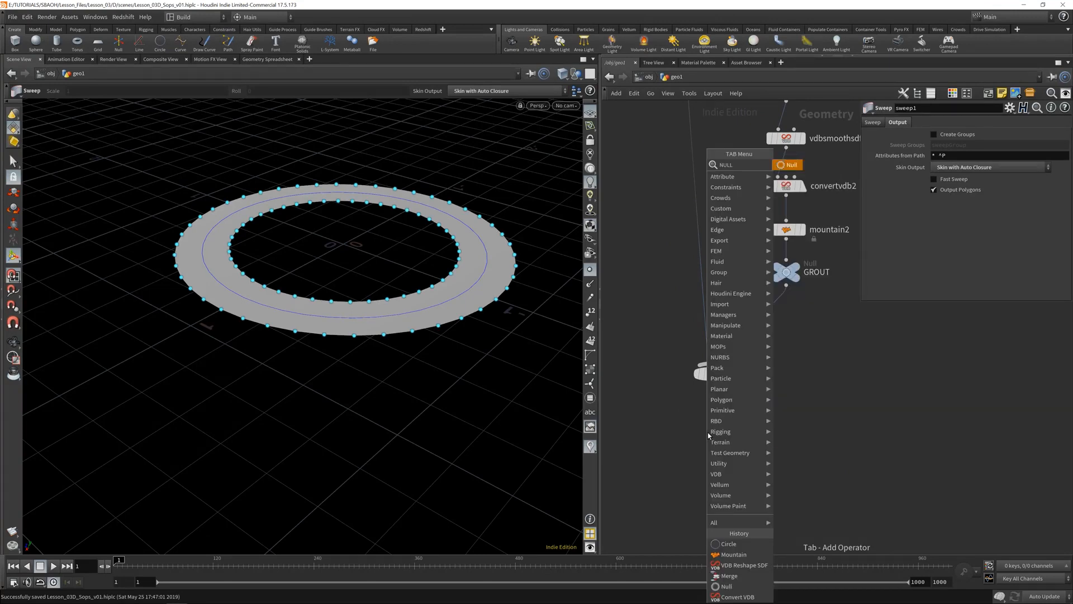
key(Return)
click(707, 432)
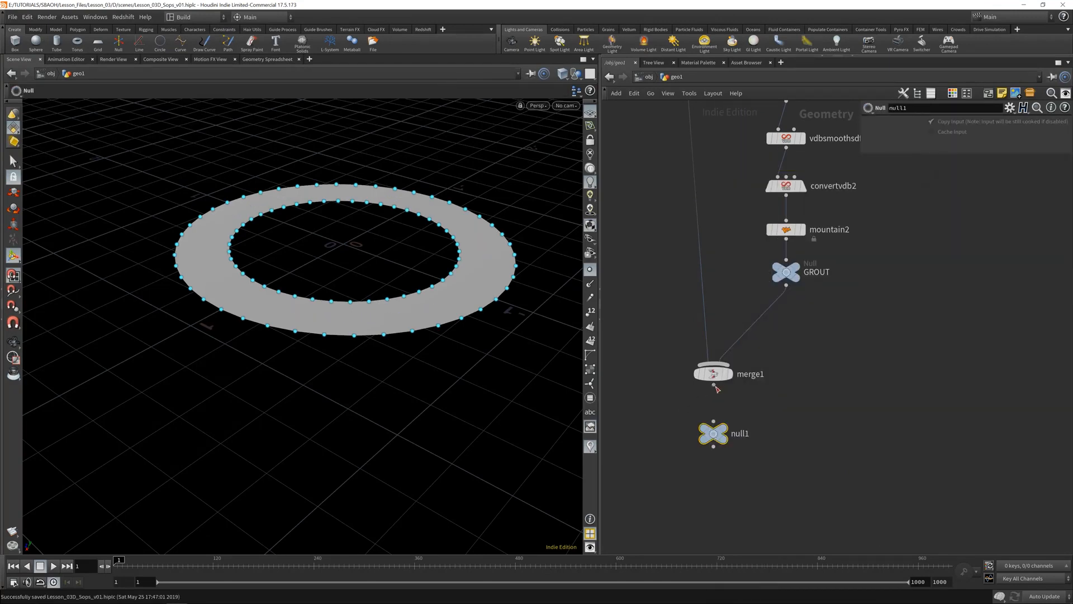
click(714, 385)
click(727, 433)
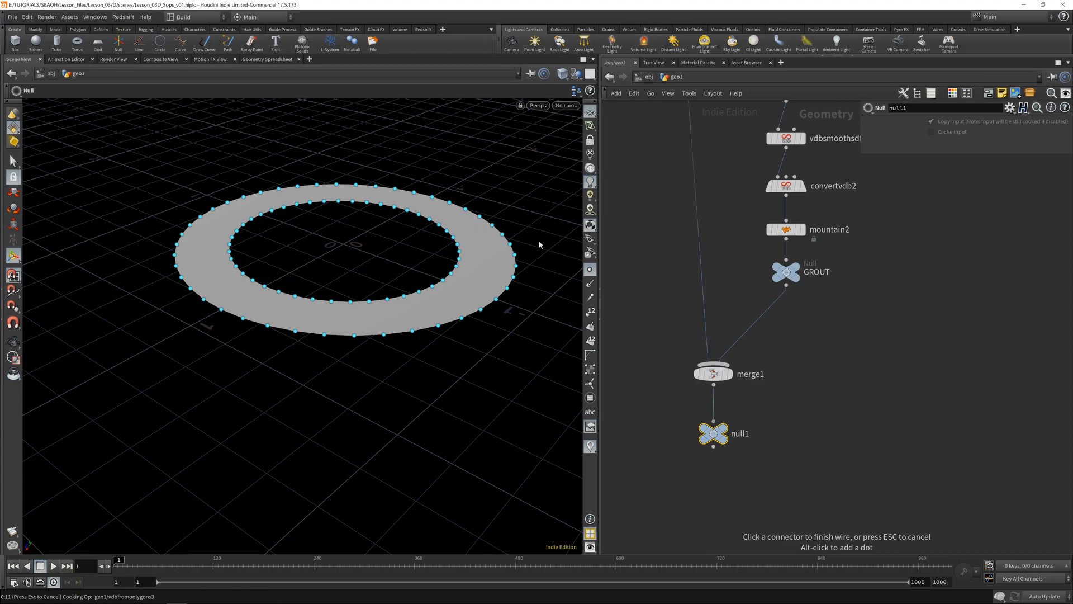
key(ctrl+s)
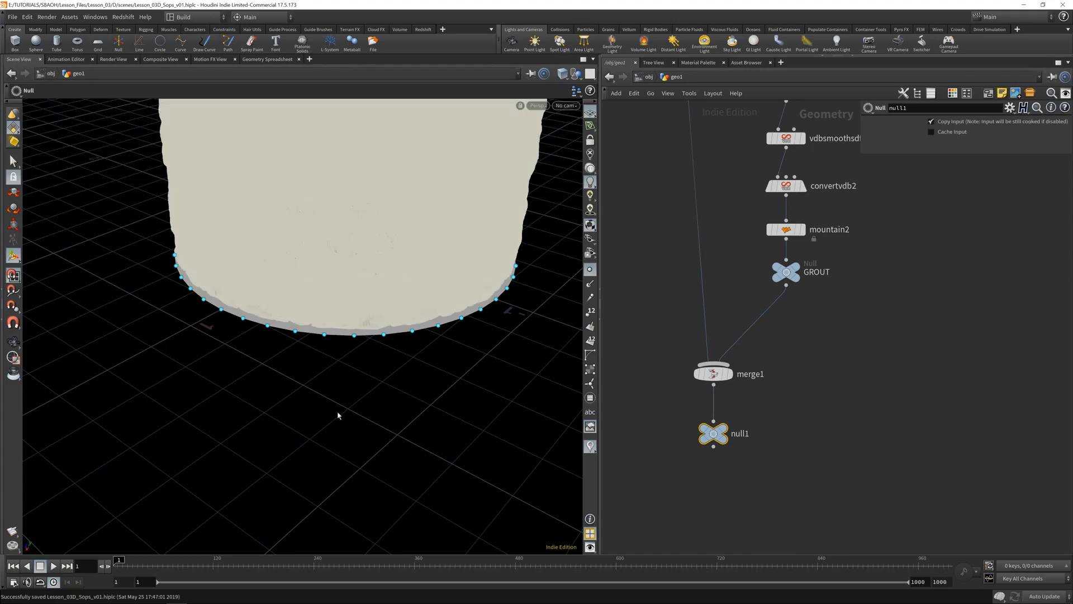
Step: Turn off the point display and bring the whole circular stone wall into view
mouse_move(712, 434)
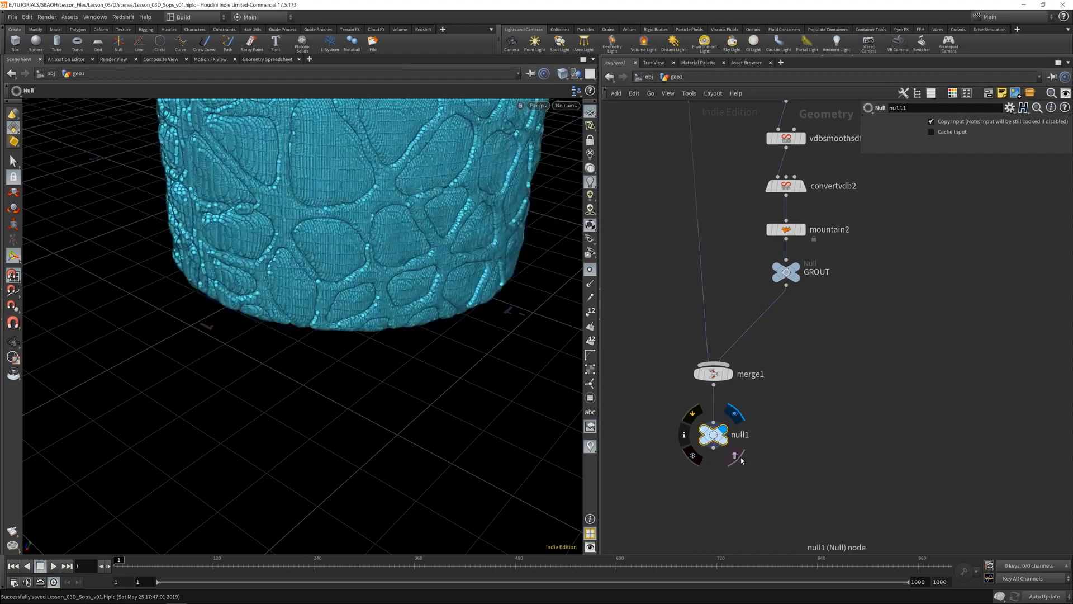
alt+middle_drag(395, 183, 364, 362)
click(590, 273)
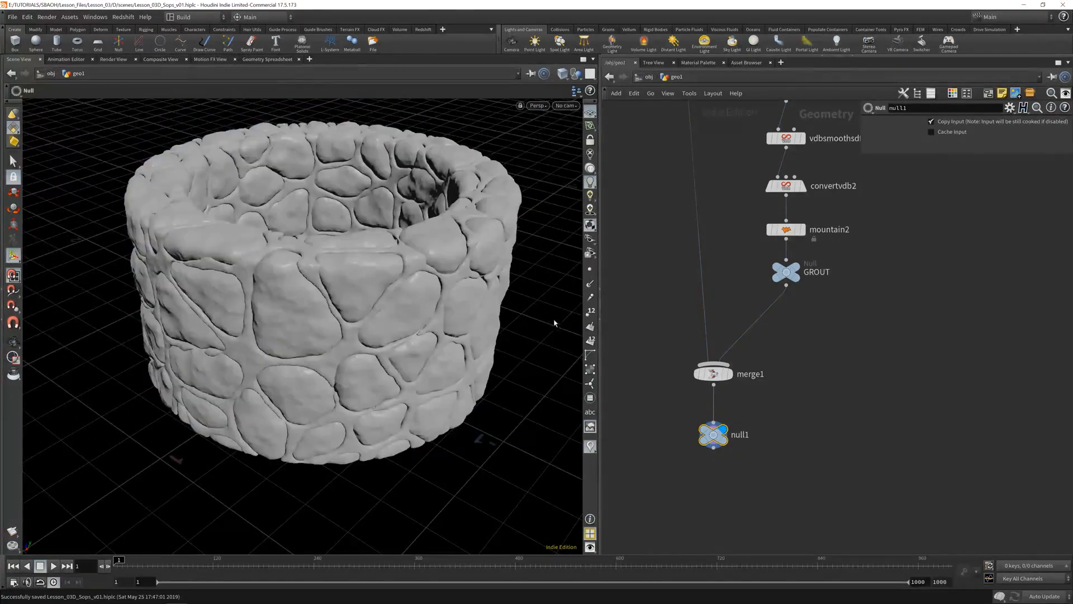
Step: Examine the rocks and grout of the circular stone wall from several angles, outside and inside
alt+drag(476, 355, 354, 316)
drag(288, 328, 438, 364)
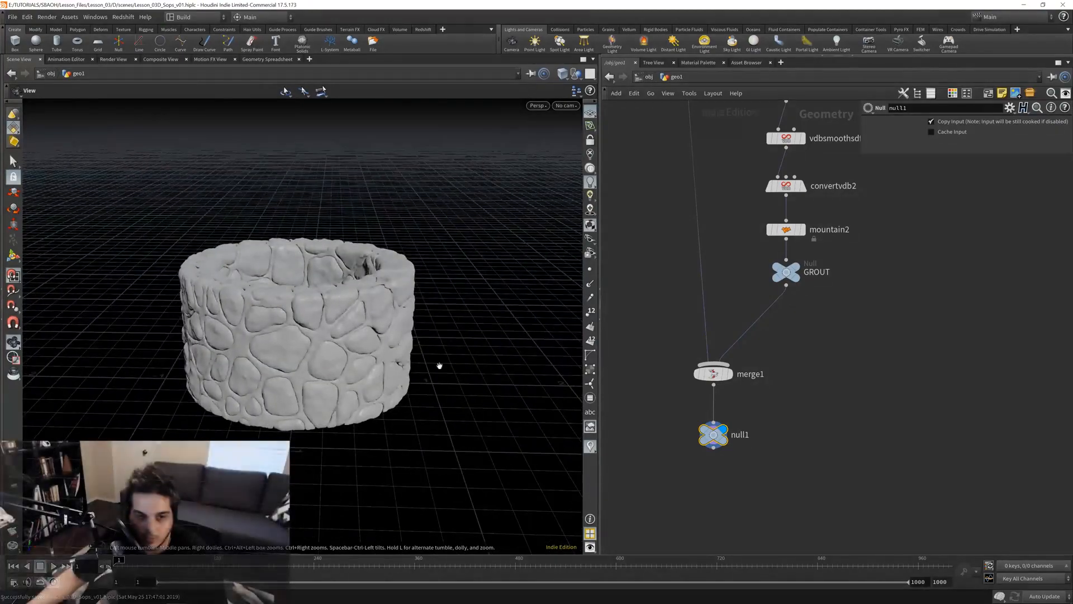
key(Return)
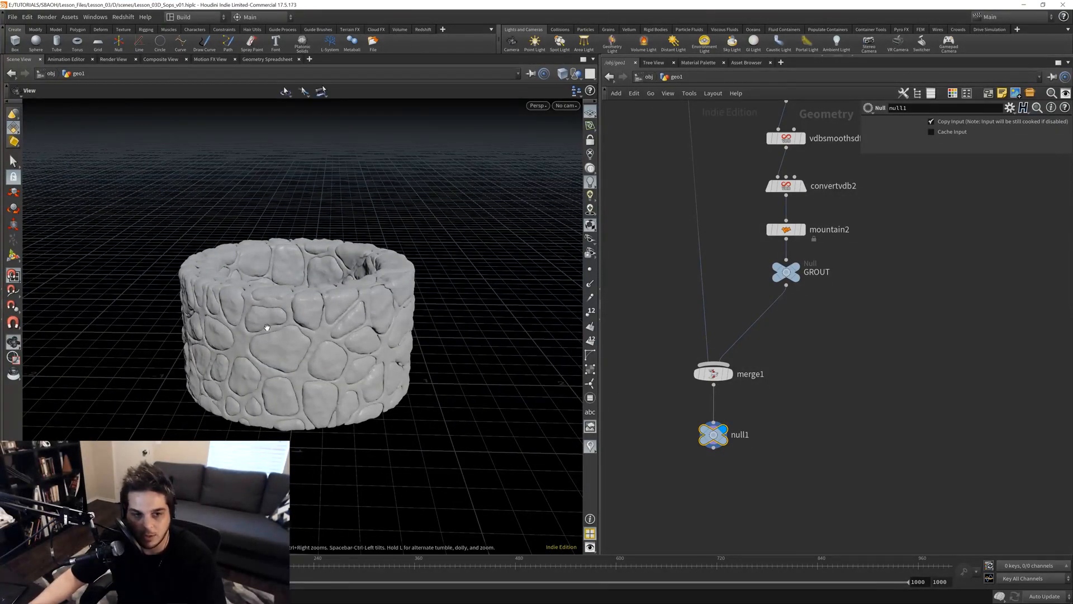
alt+right_drag(268, 324, 318, 339)
alt+drag(319, 340, 331, 369)
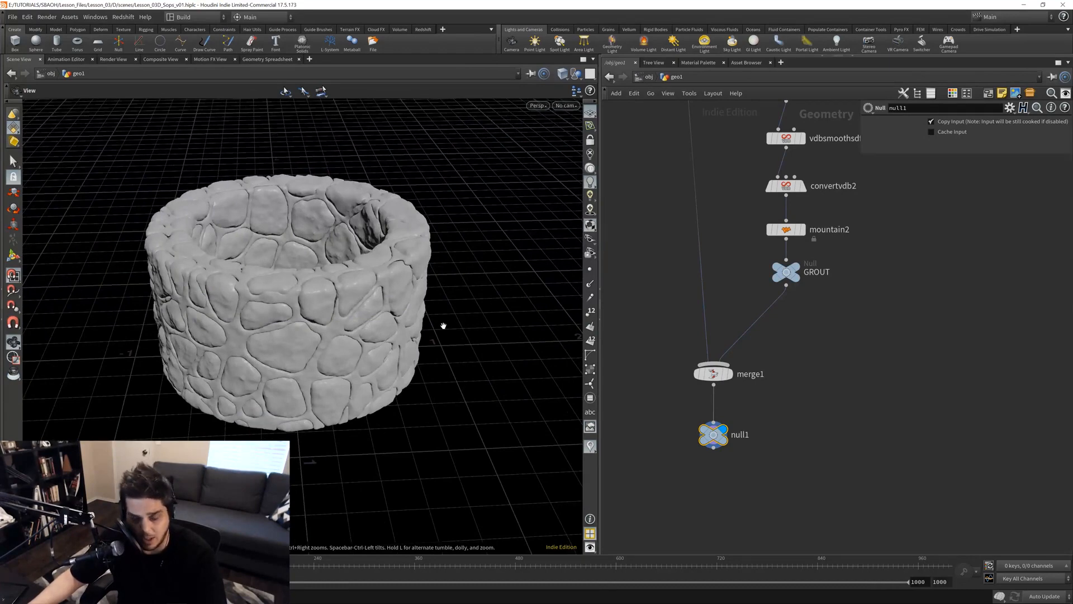
key(Return)
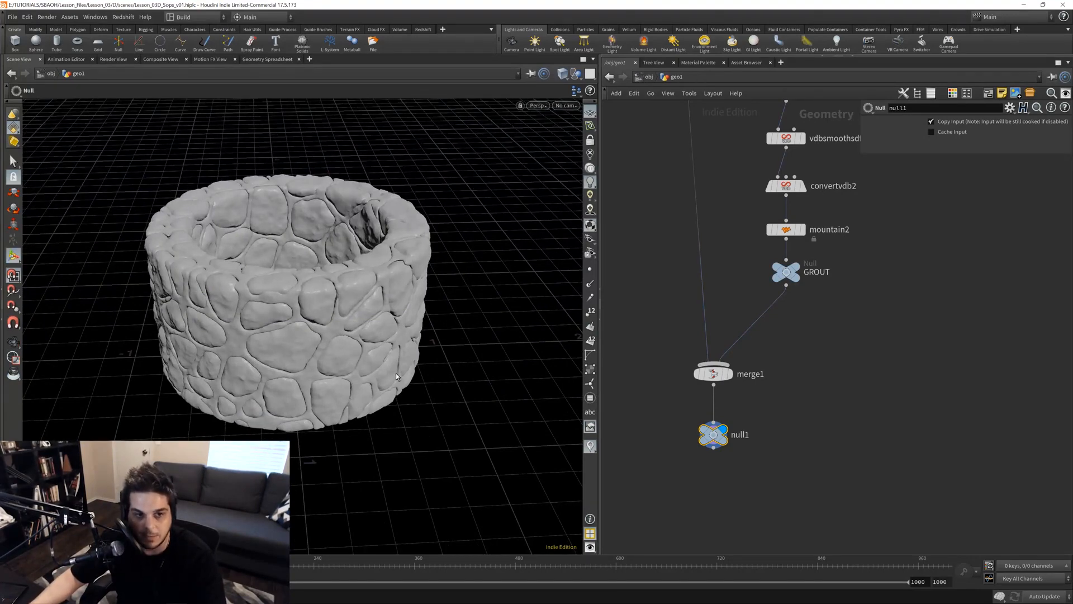
alt+drag(324, 371, 235, 365)
alt+drag(368, 298, 361, 337)
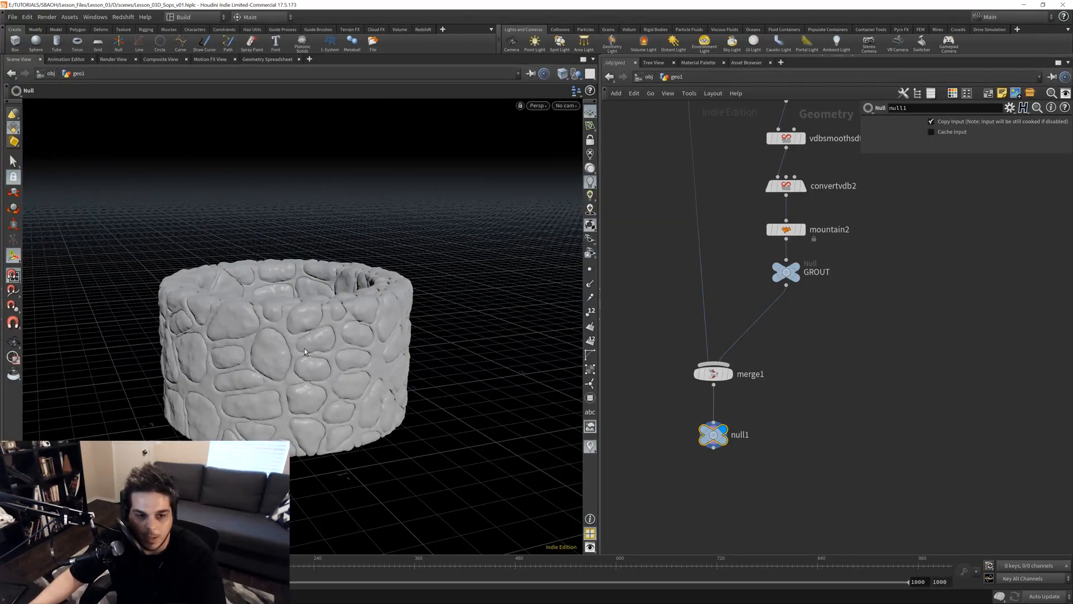
alt+drag(304, 351, 369, 358)
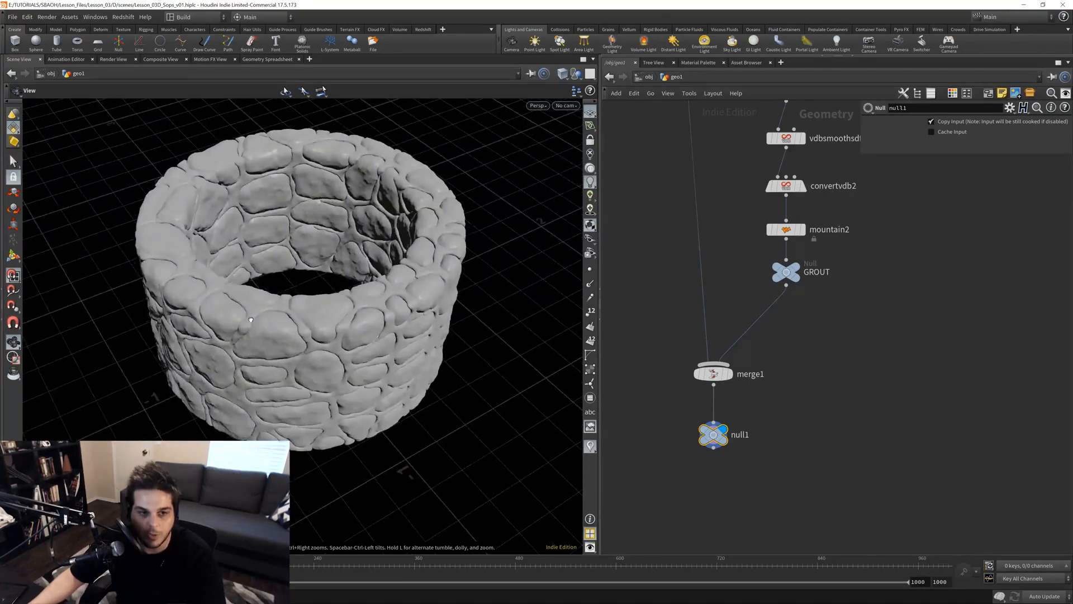